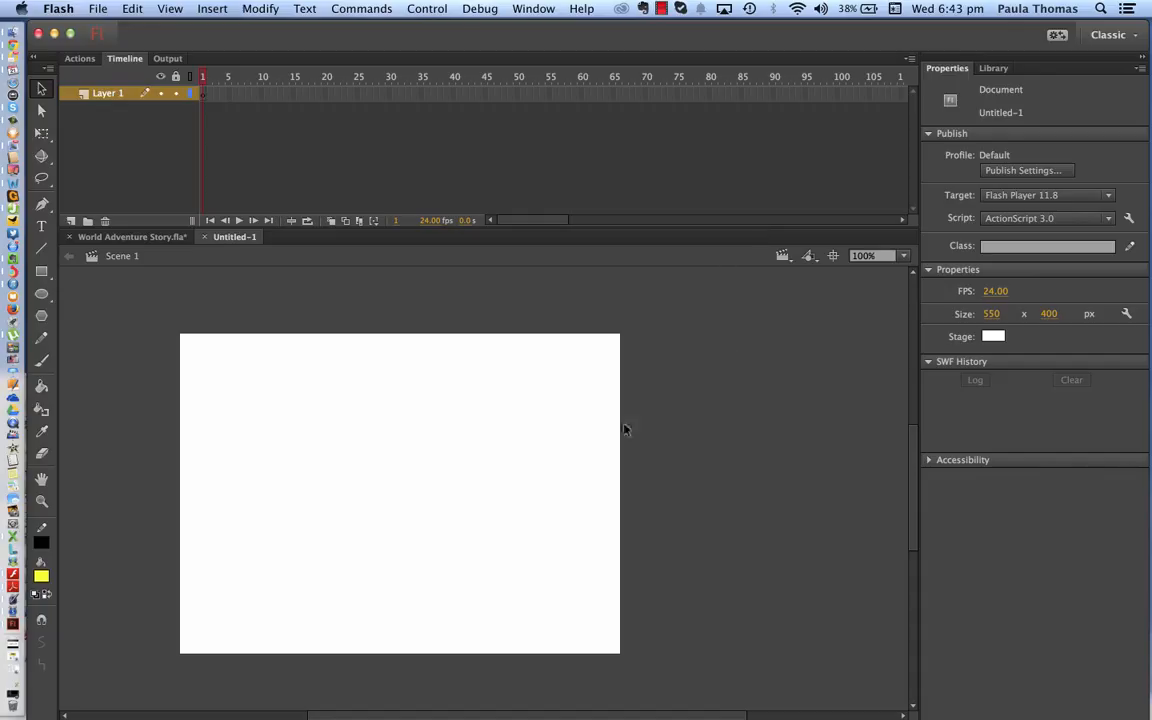
Change the stage background colour to blue #0099FF.
click(992, 337)
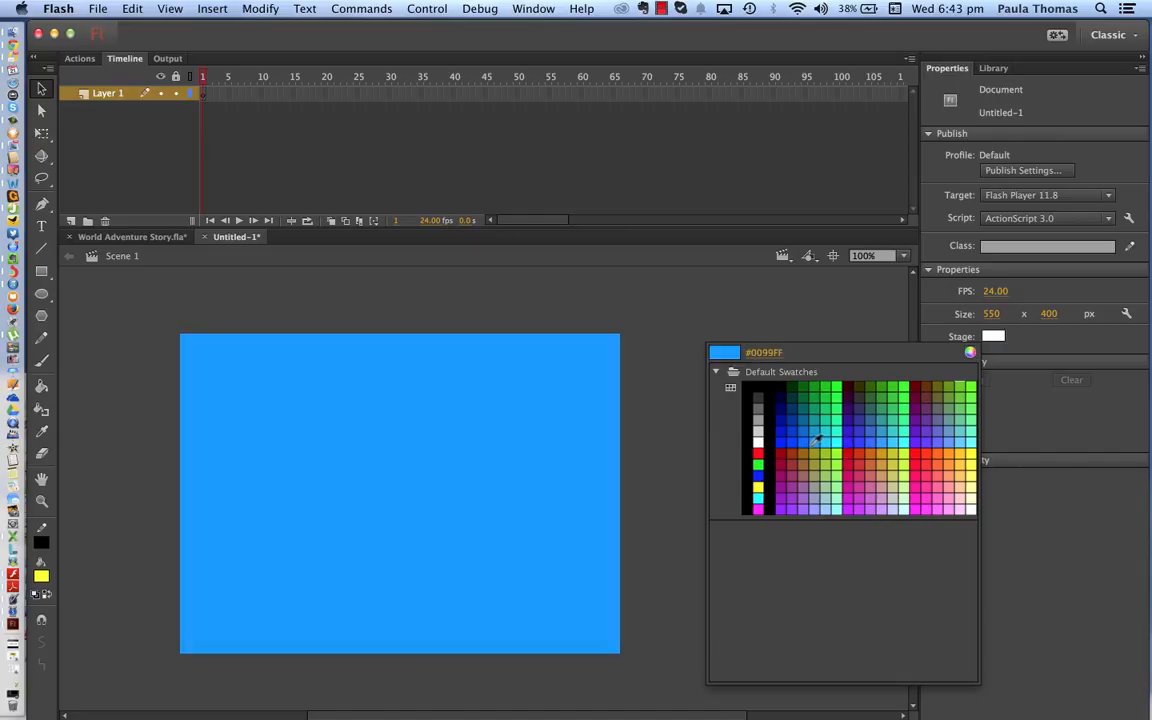
click(817, 441)
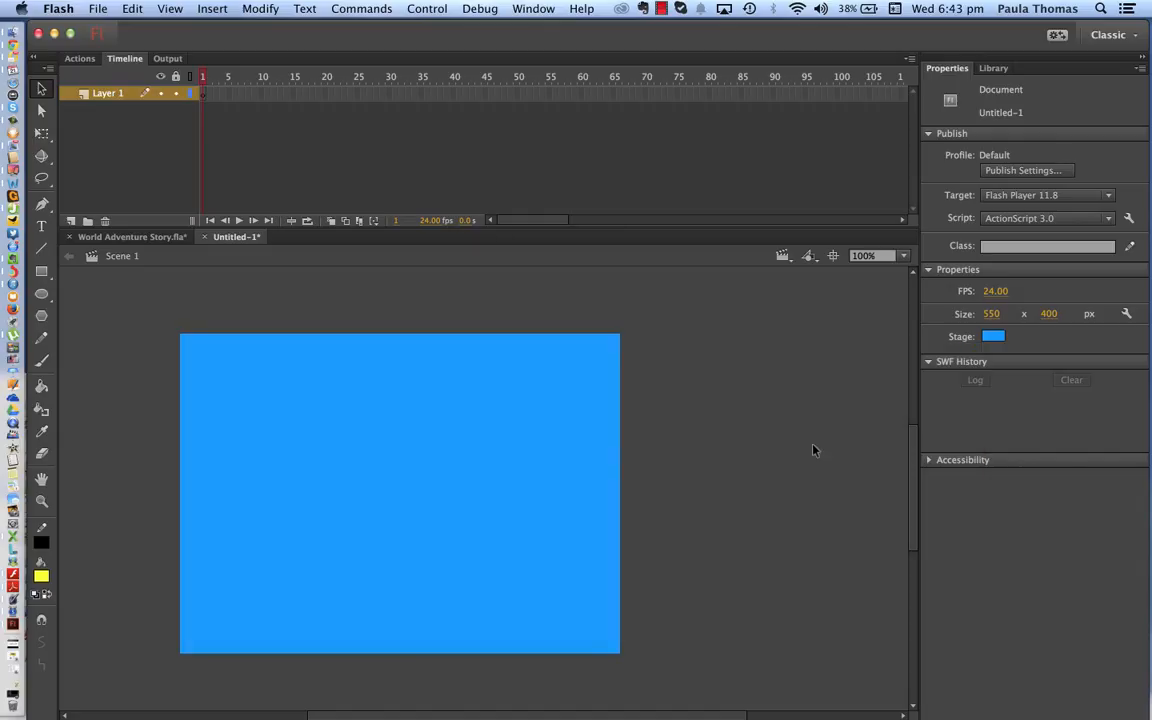
Rename Layer 1 in the timeline as Story.
double_click(110, 94)
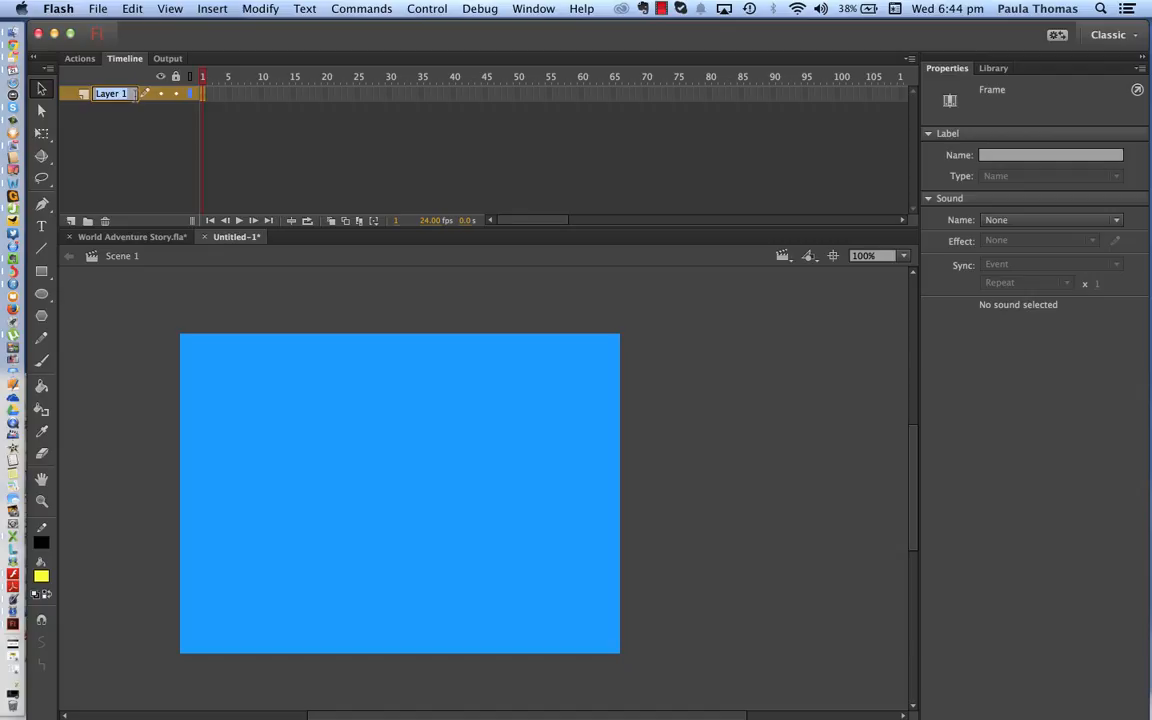
text(Story)
key(Return)
click(145, 140)
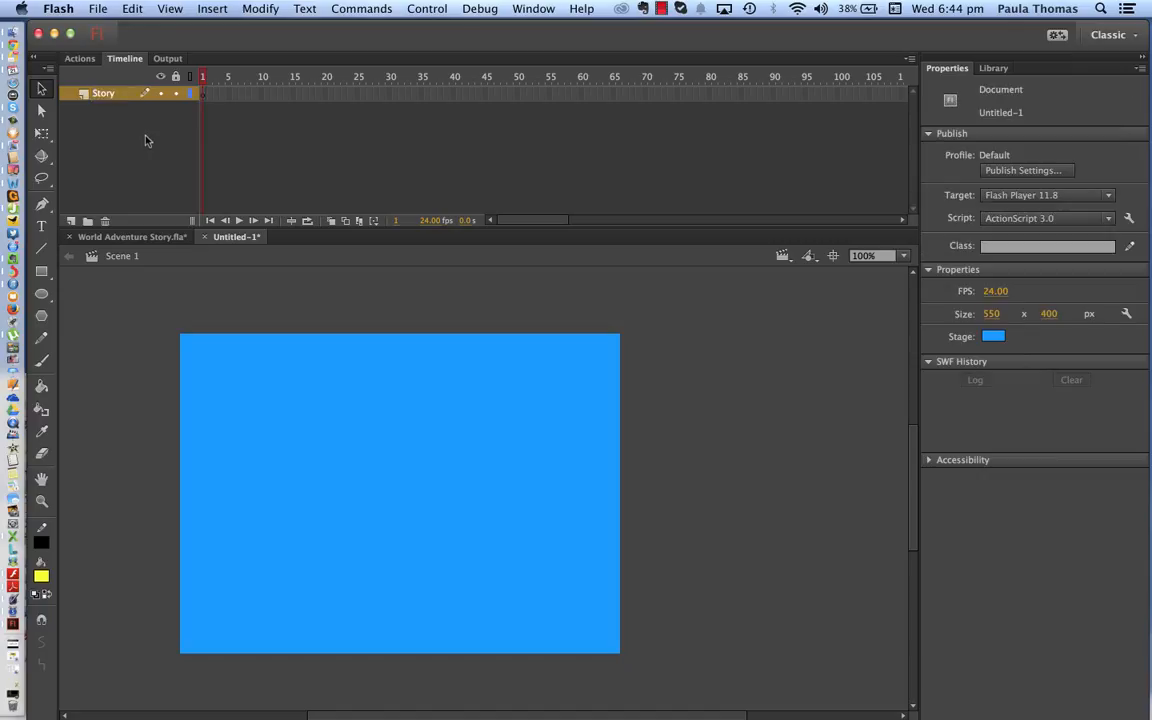
Add a new layer above the Story layer and name it Actions.
click(71, 221)
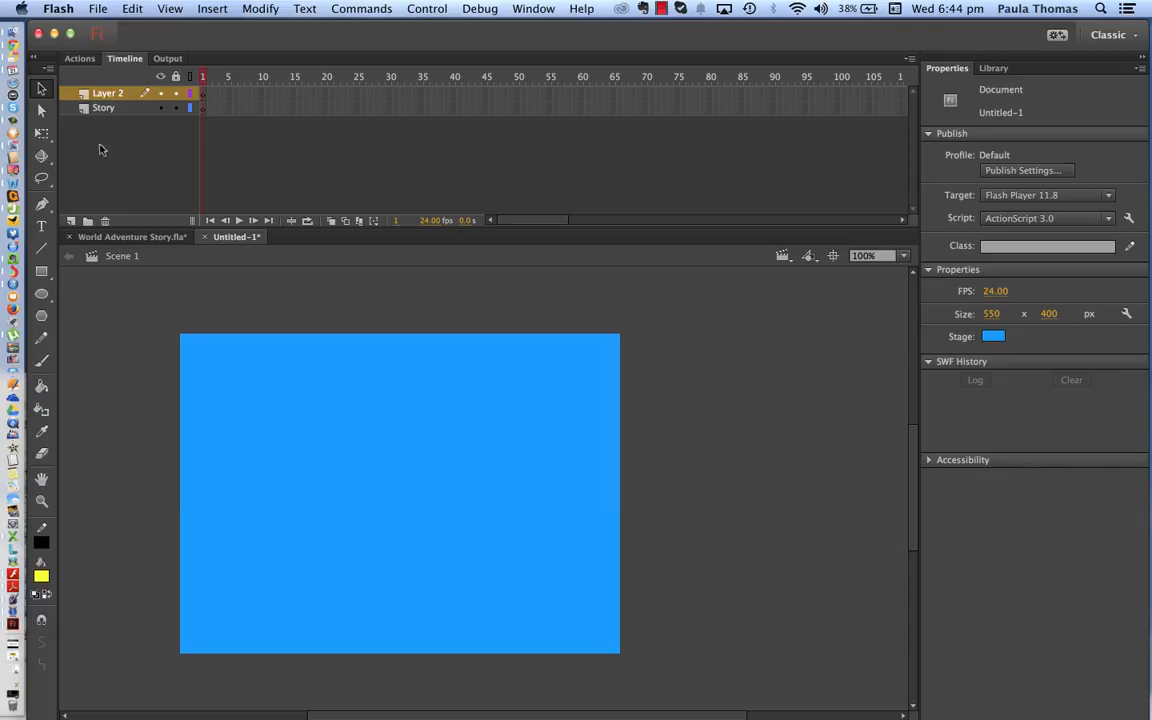
double_click(108, 96)
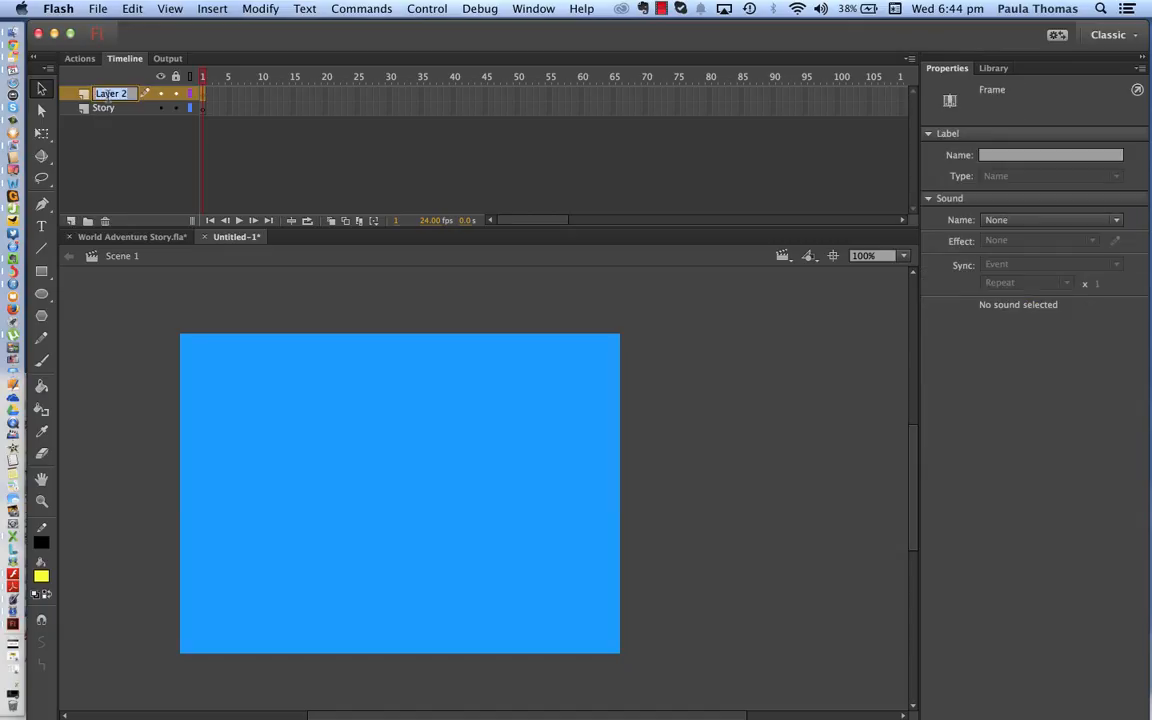
text(Actions)
click(151, 163)
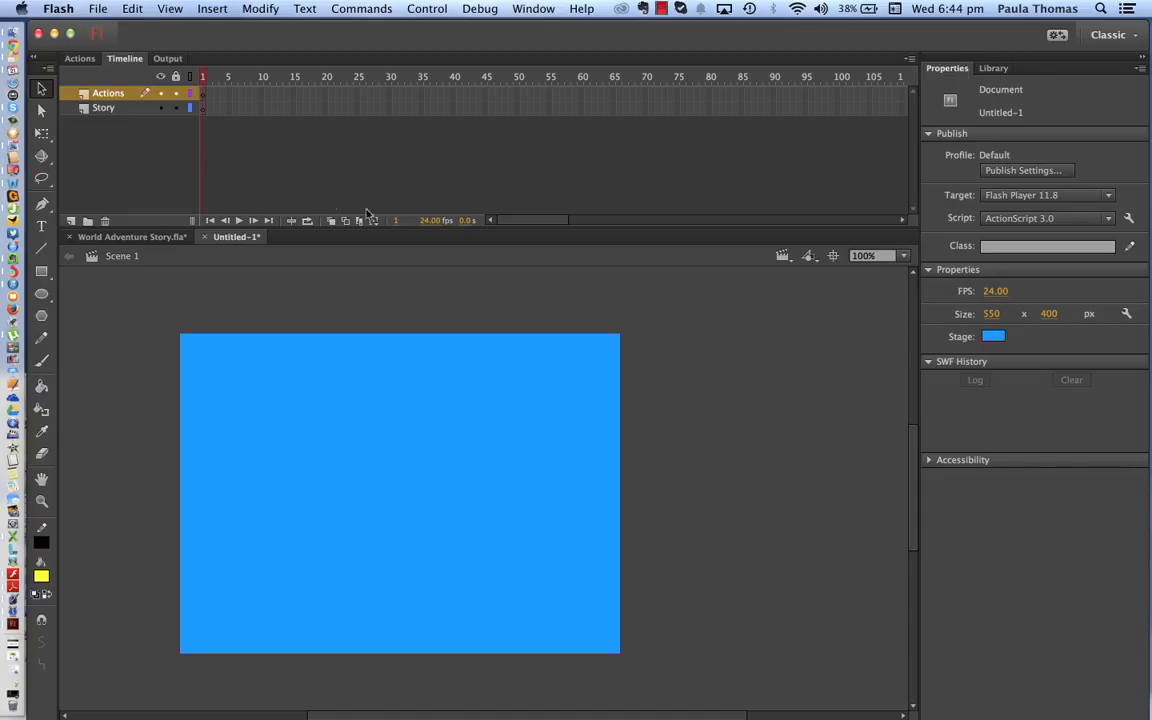
Insert a blank keyframe at frame 150 of the Actions layer.
drag(548, 226, 614, 231)
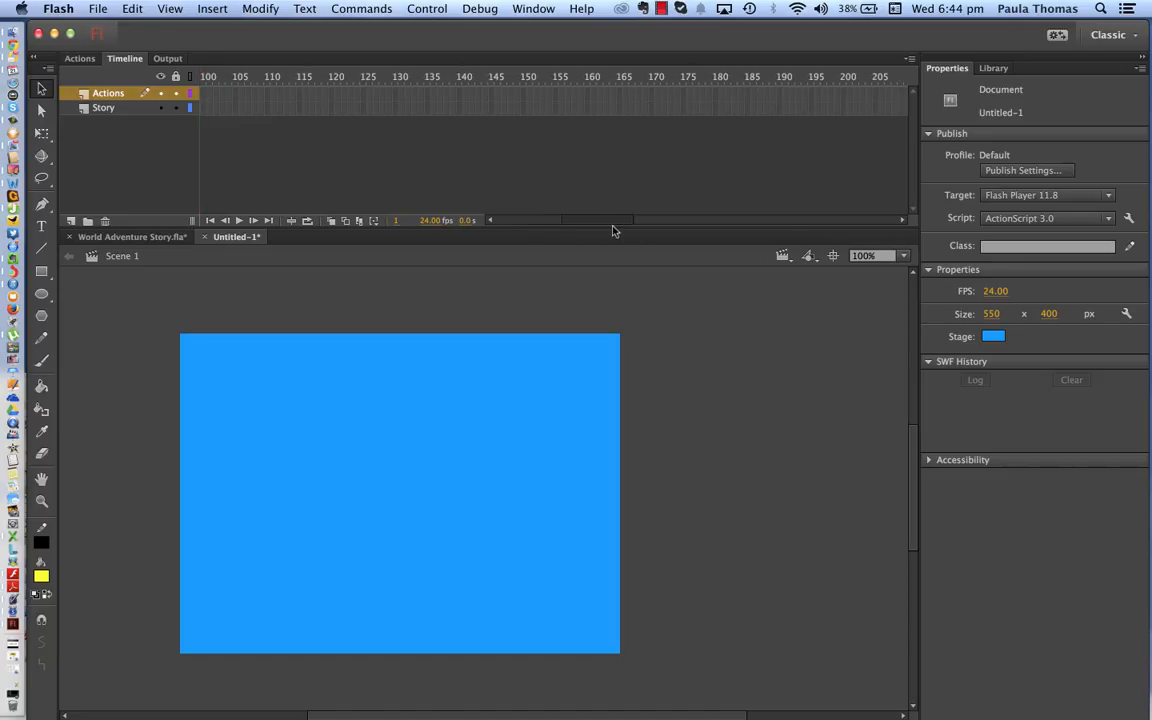
right_click(525, 94)
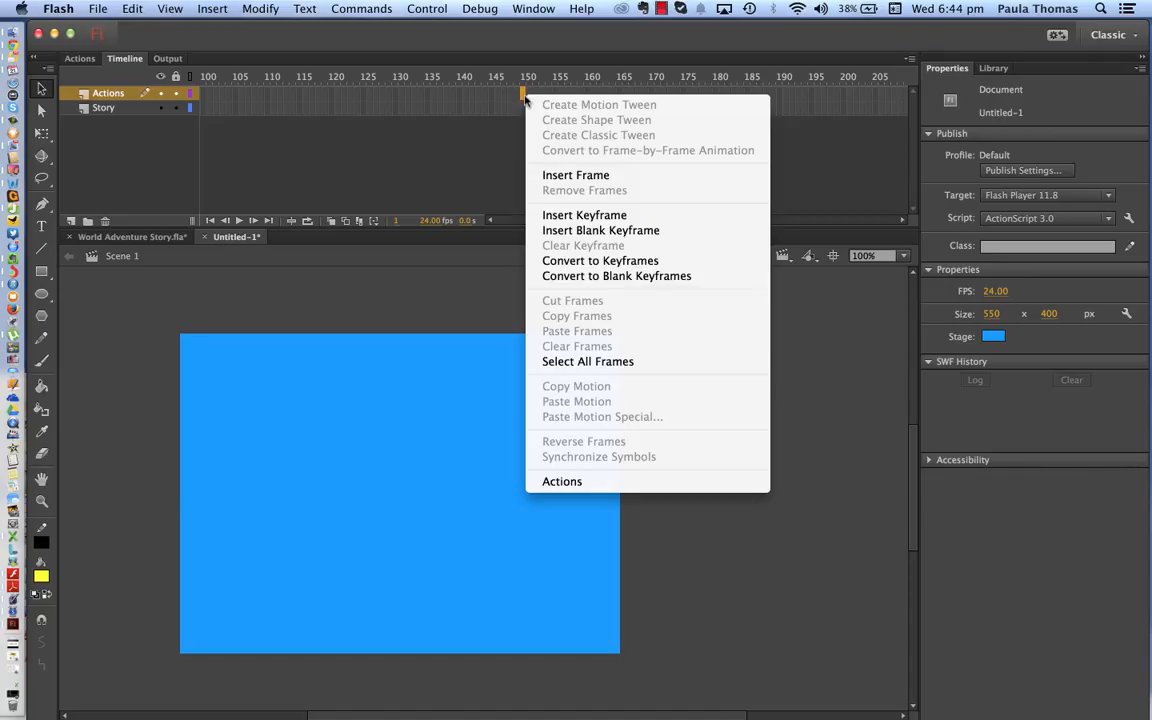
click(549, 232)
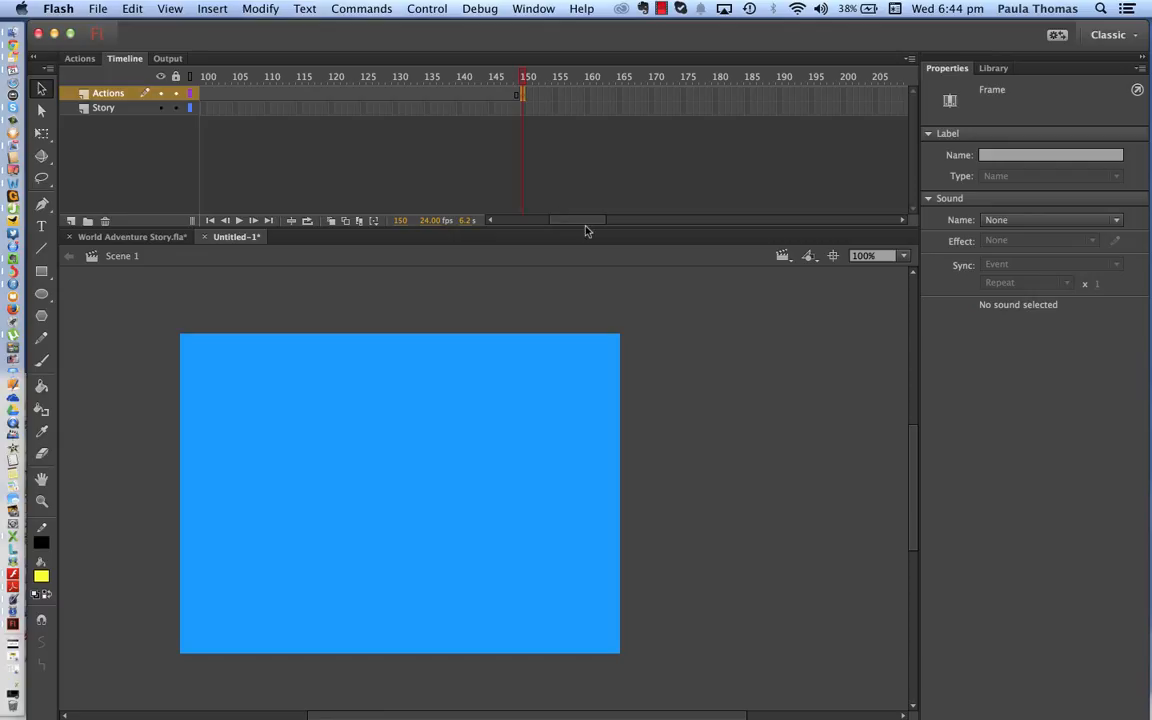
Extend the Story layer by inserting a regular frame at frame 150.
mouse_move(568, 226)
mouse_down()
mouse_move(494, 224)
mouse_move(593, 228)
mouse_move(566, 229)
mouse_up()
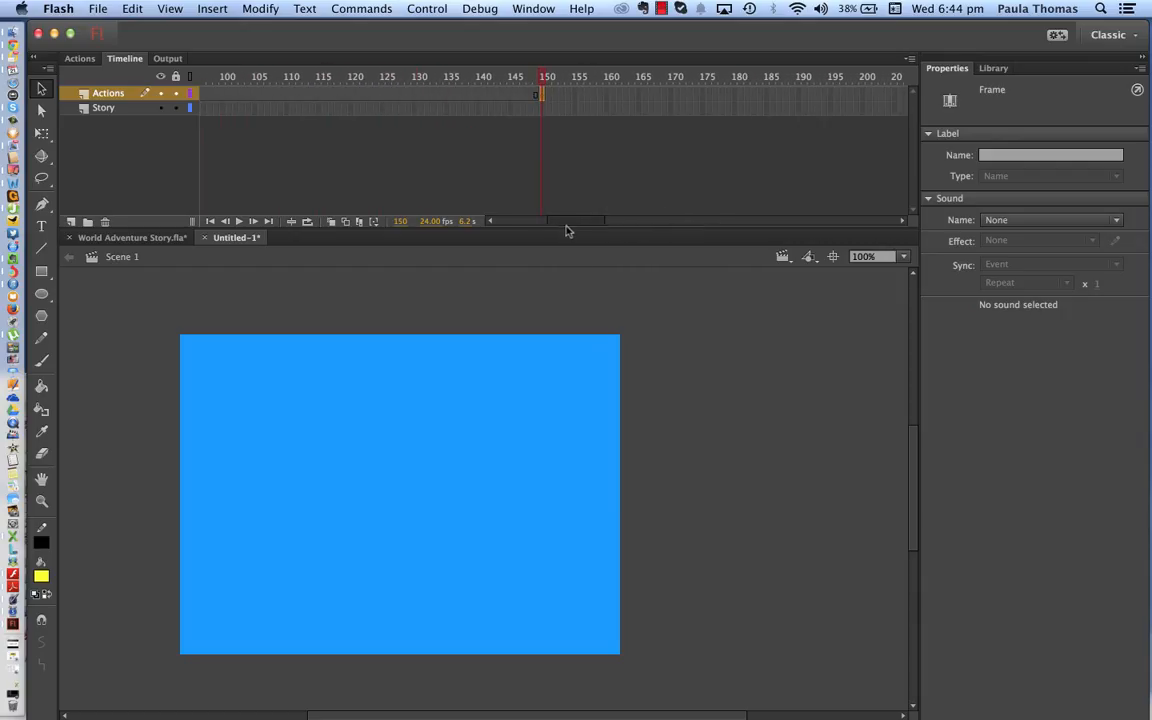
click(541, 108)
right_click(541, 114)
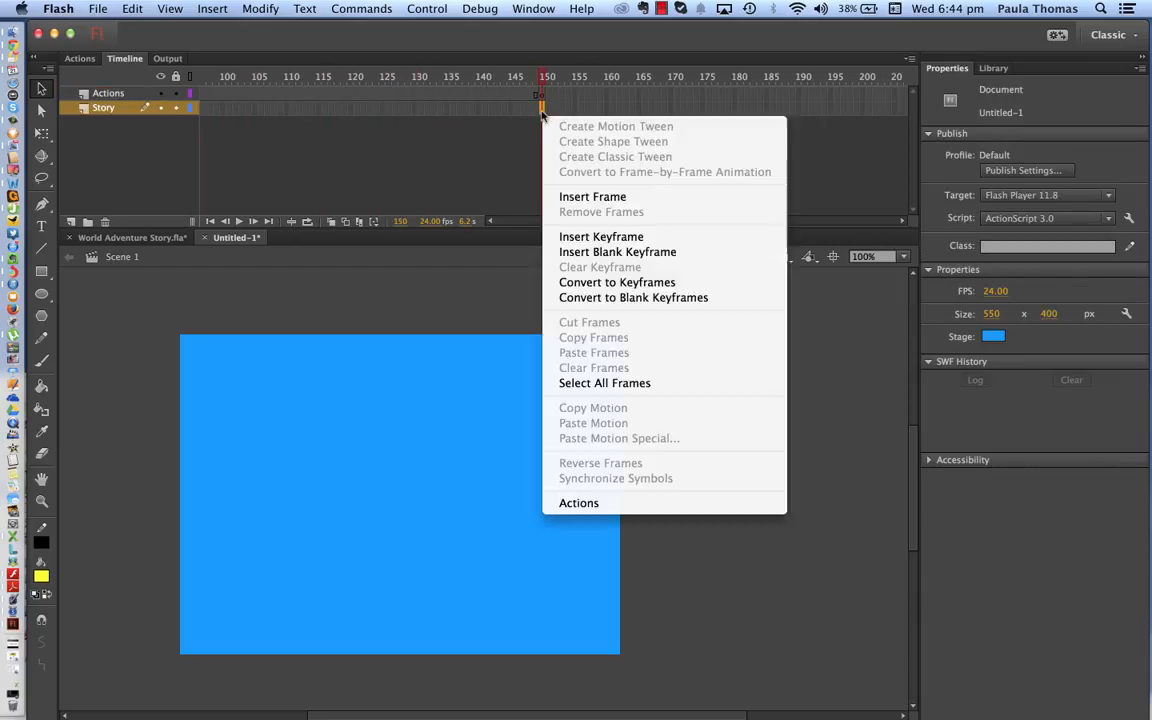
click(561, 196)
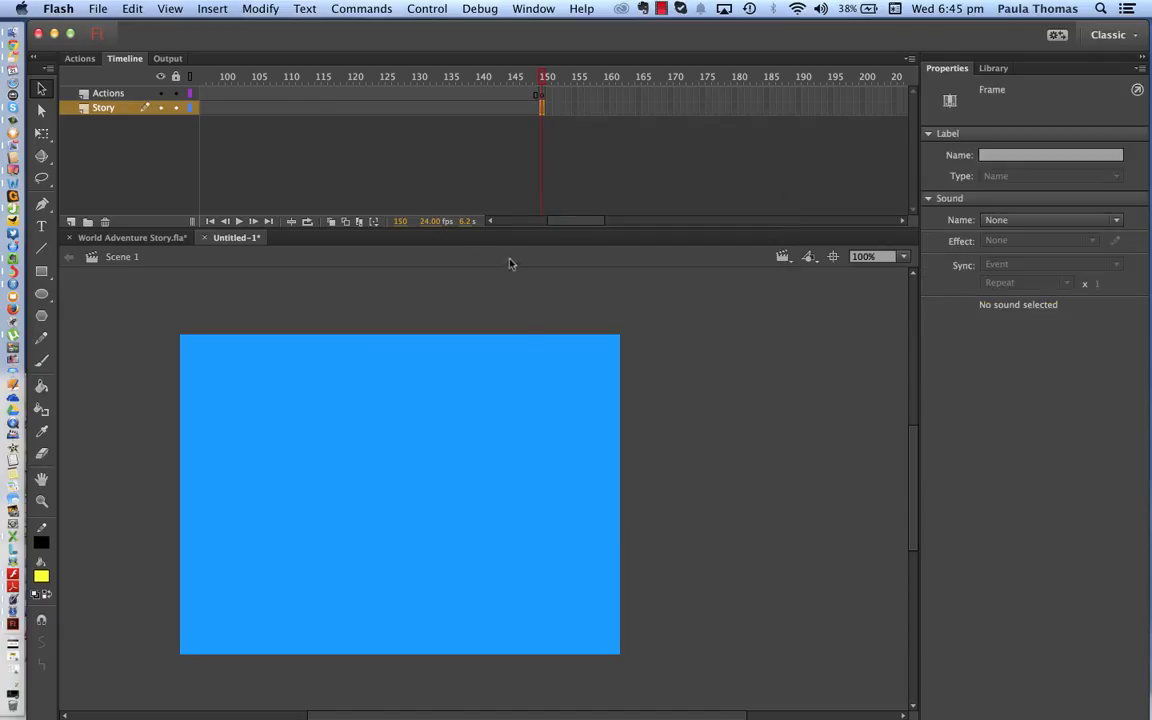
Insert a keyframe at frame 2 of the Story layer, directly after its first frame.
drag(572, 224, 504, 229)
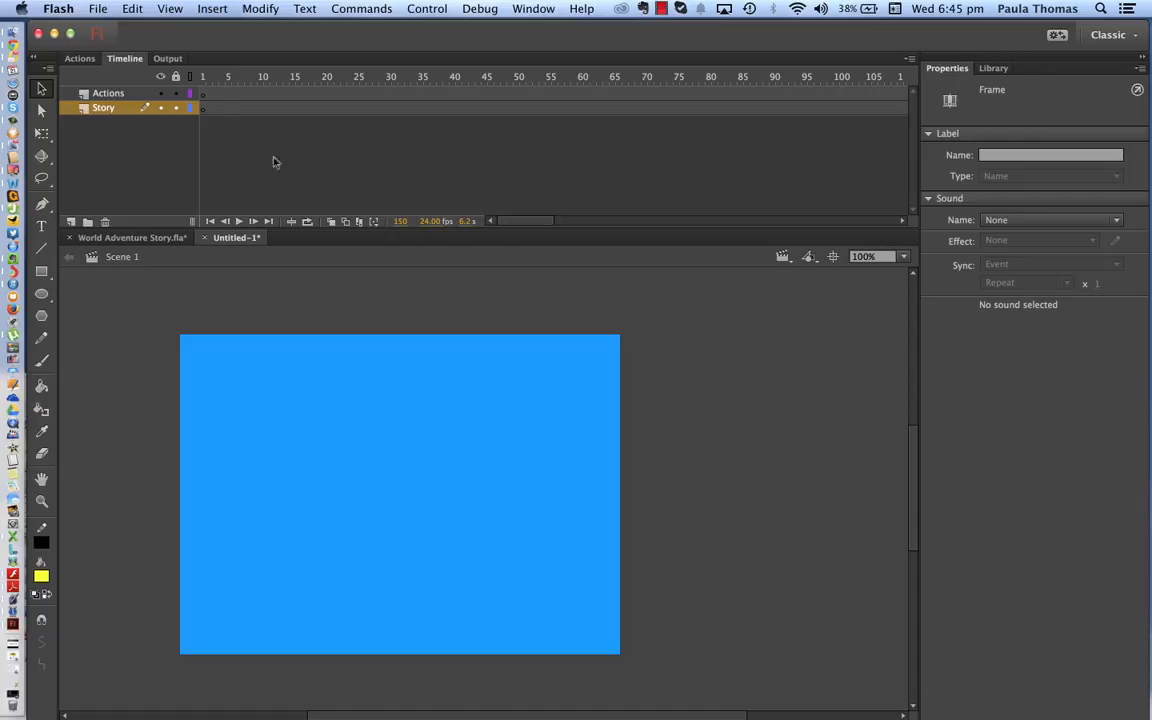
click(203, 110)
right_click(203, 109)
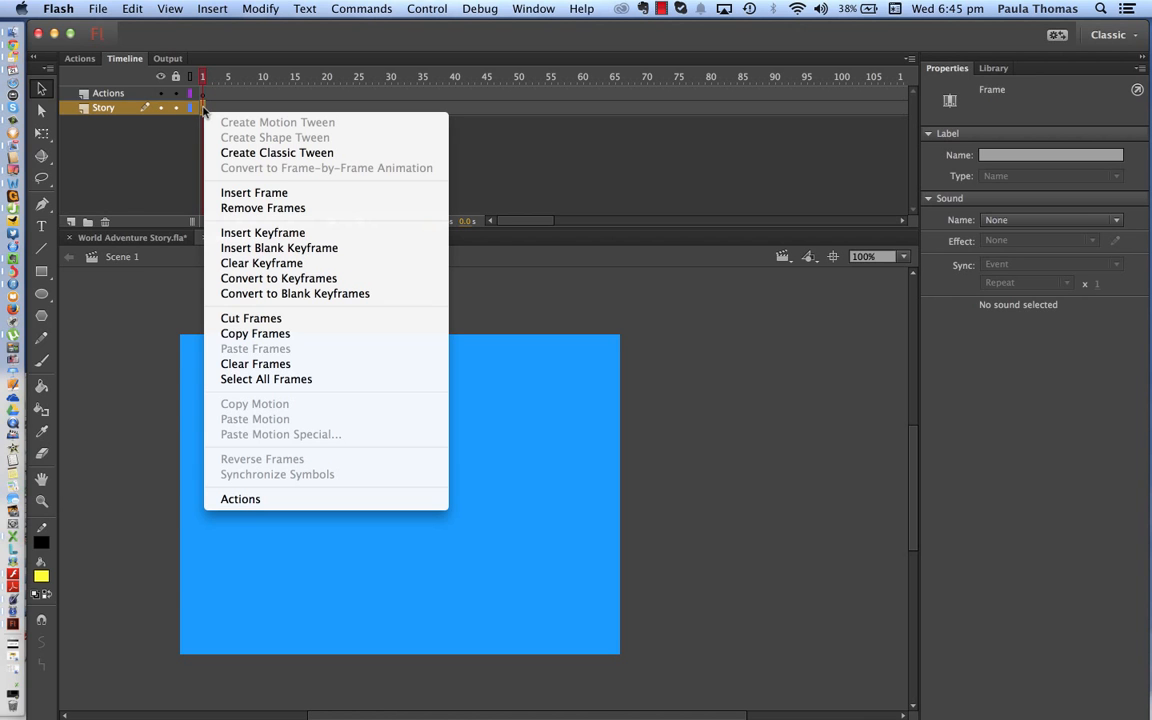
click(259, 233)
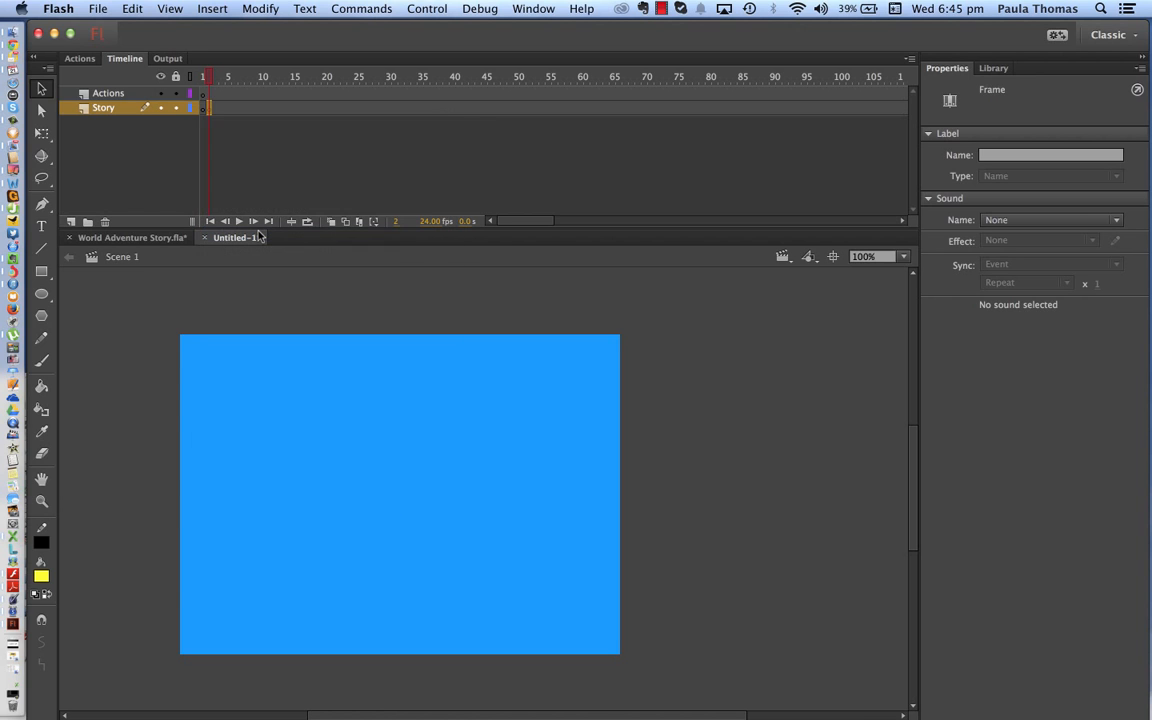
Insert keyframes at frames 26, 51 and 76 of the Story layer.
right_click(361, 112)
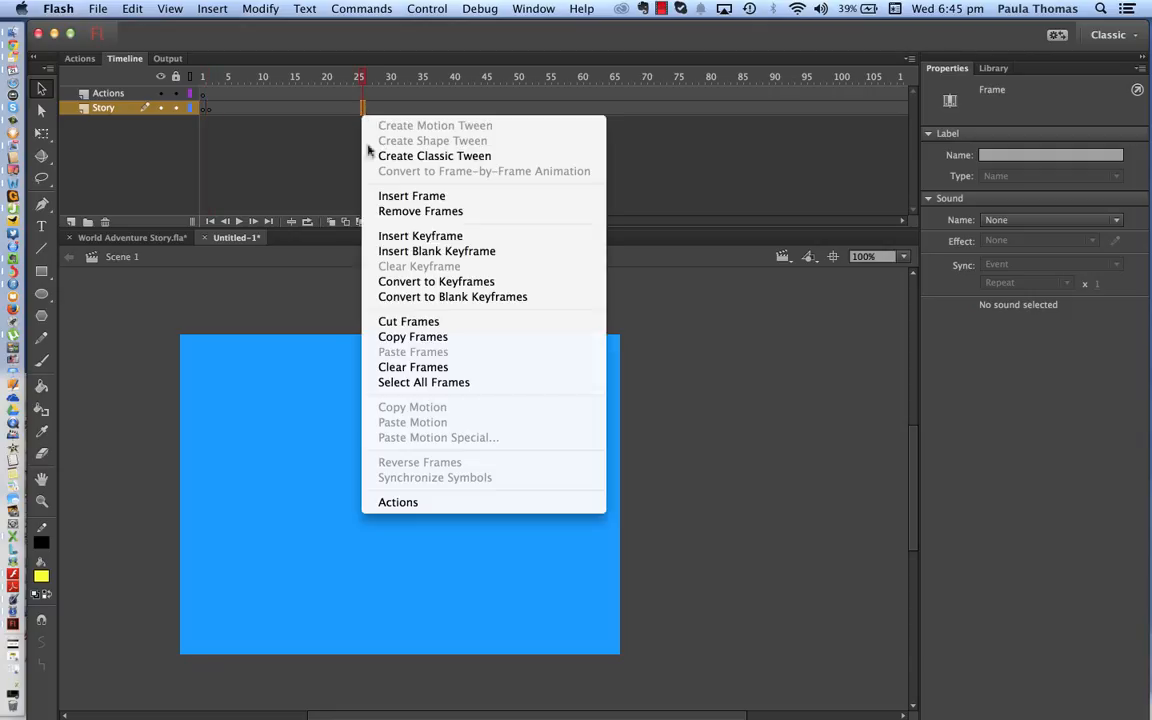
click(391, 240)
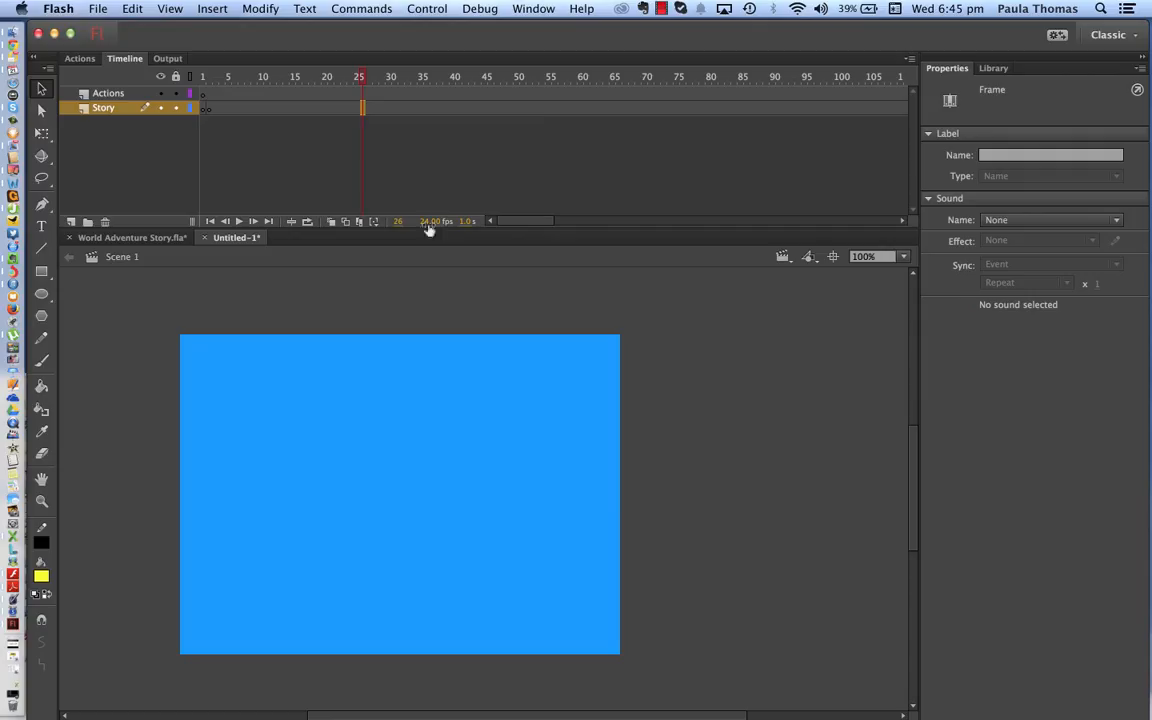
click(521, 109)
right_click(521, 109)
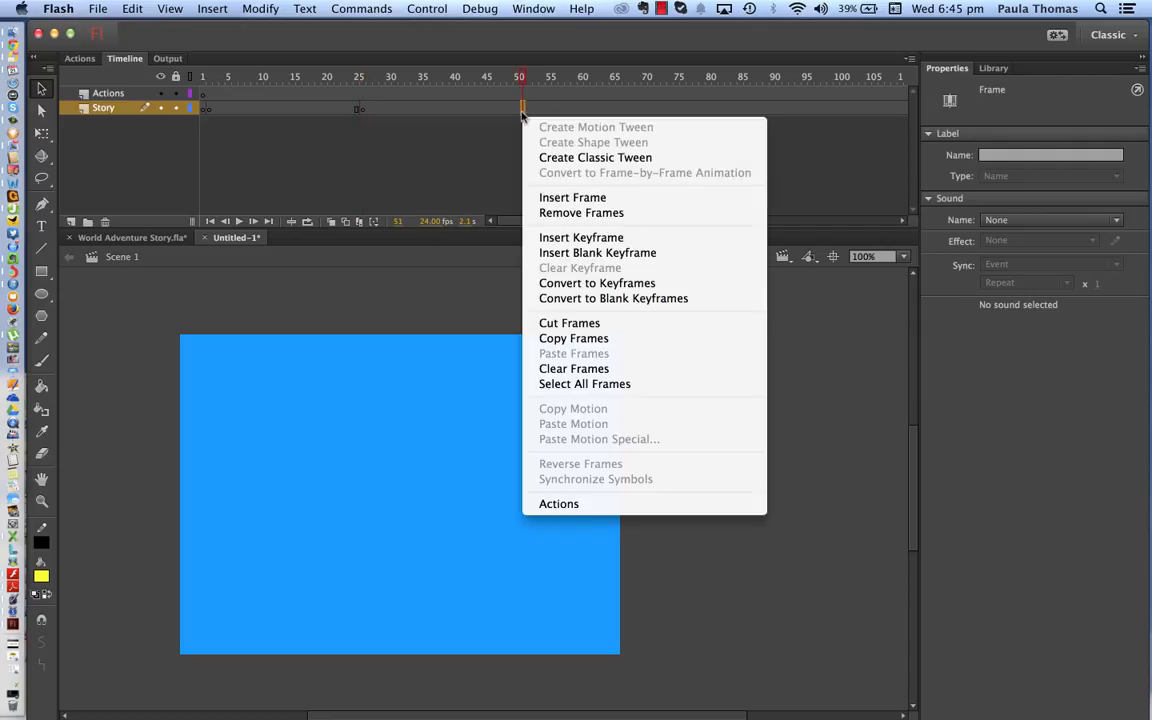
click(572, 238)
click(680, 110)
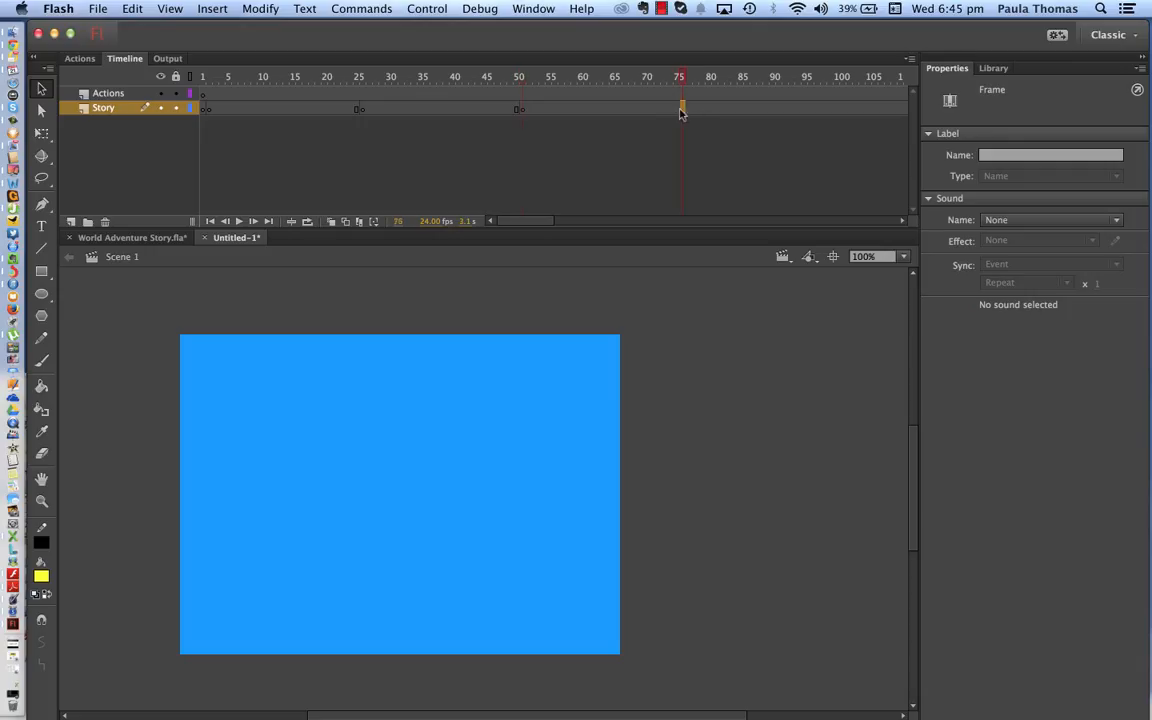
right_click(681, 112)
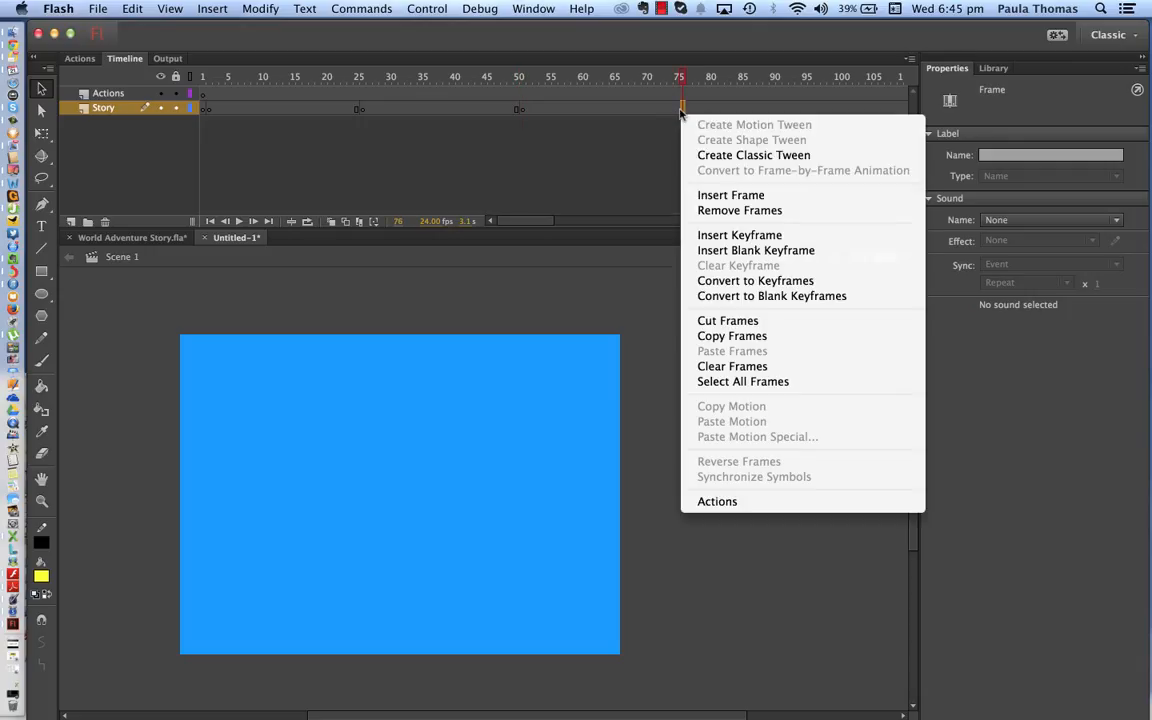
click(710, 235)
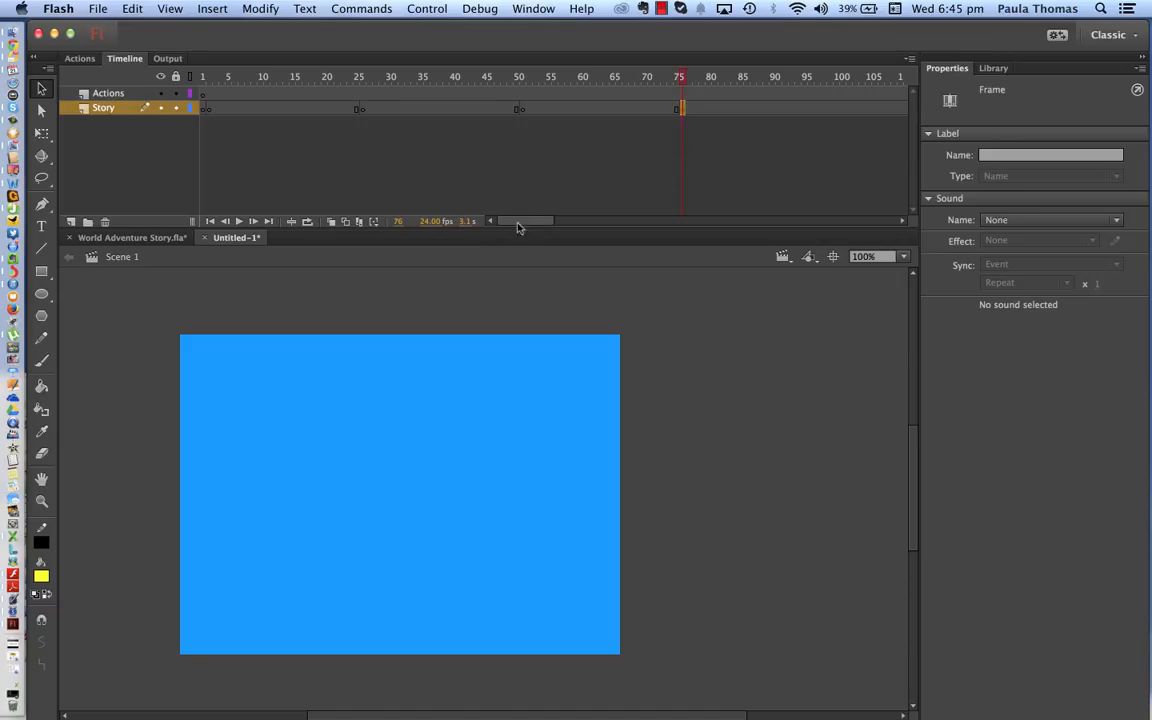
Insert keyframes at frames 101, 126 and 150 of the Story layer.
drag(522, 224, 557, 228)
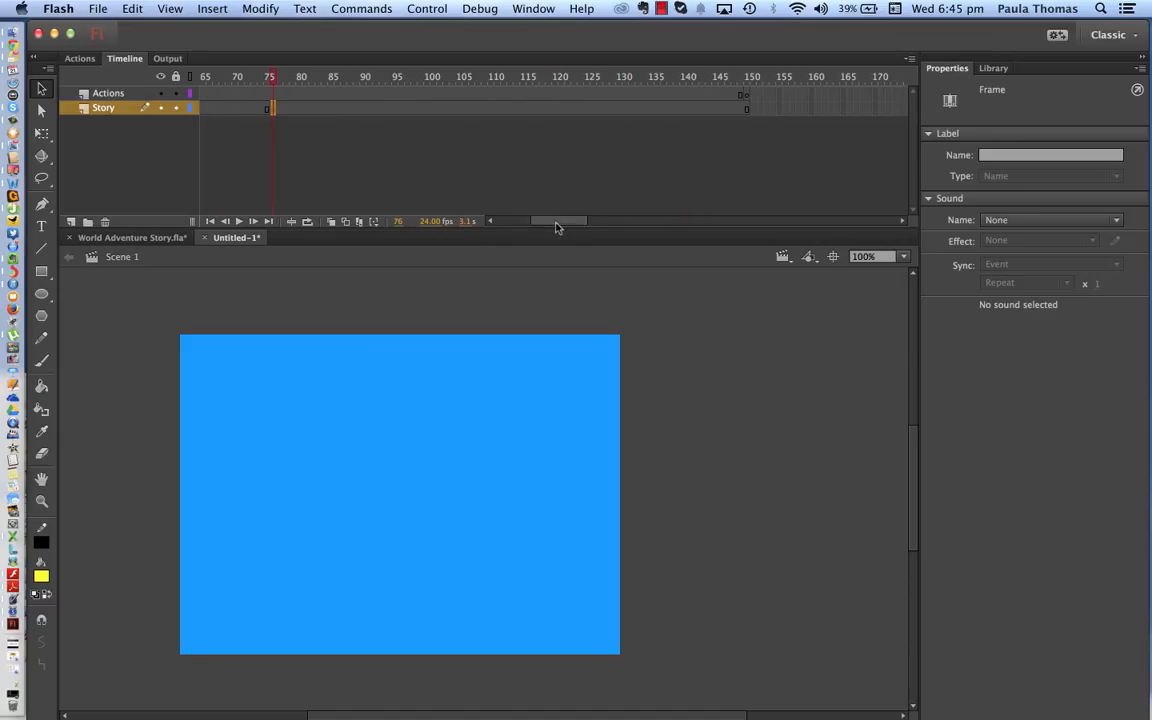
click(433, 108)
right_click(433, 109)
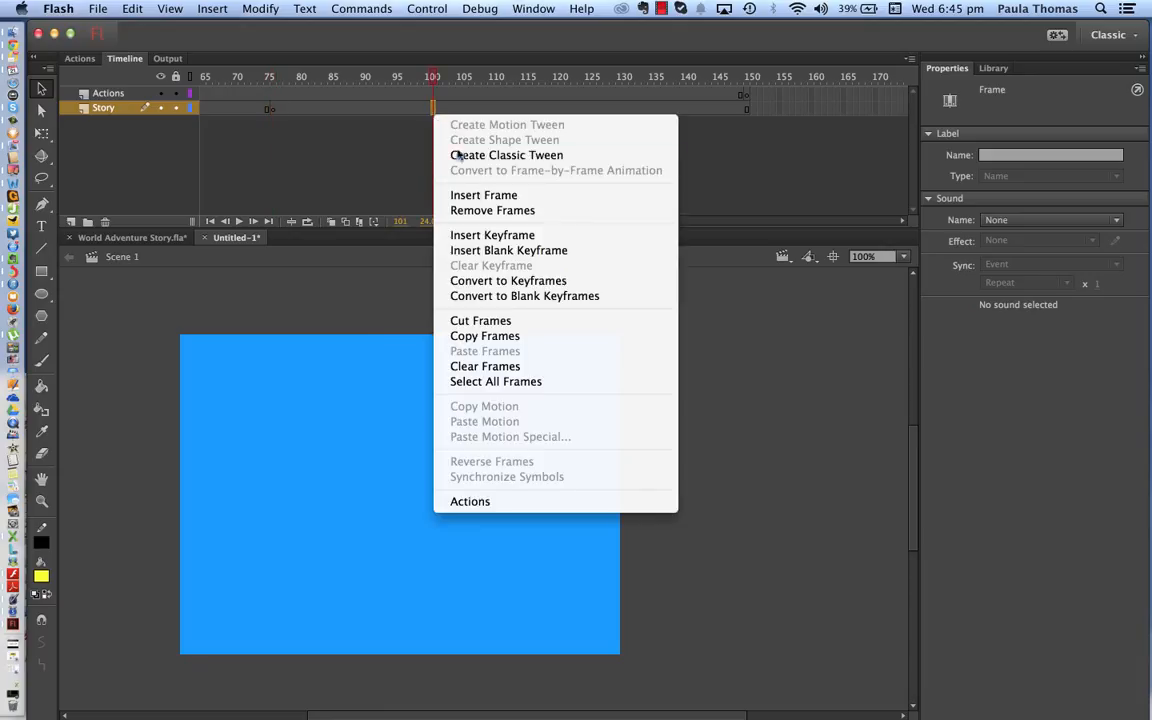
click(491, 234)
click(593, 108)
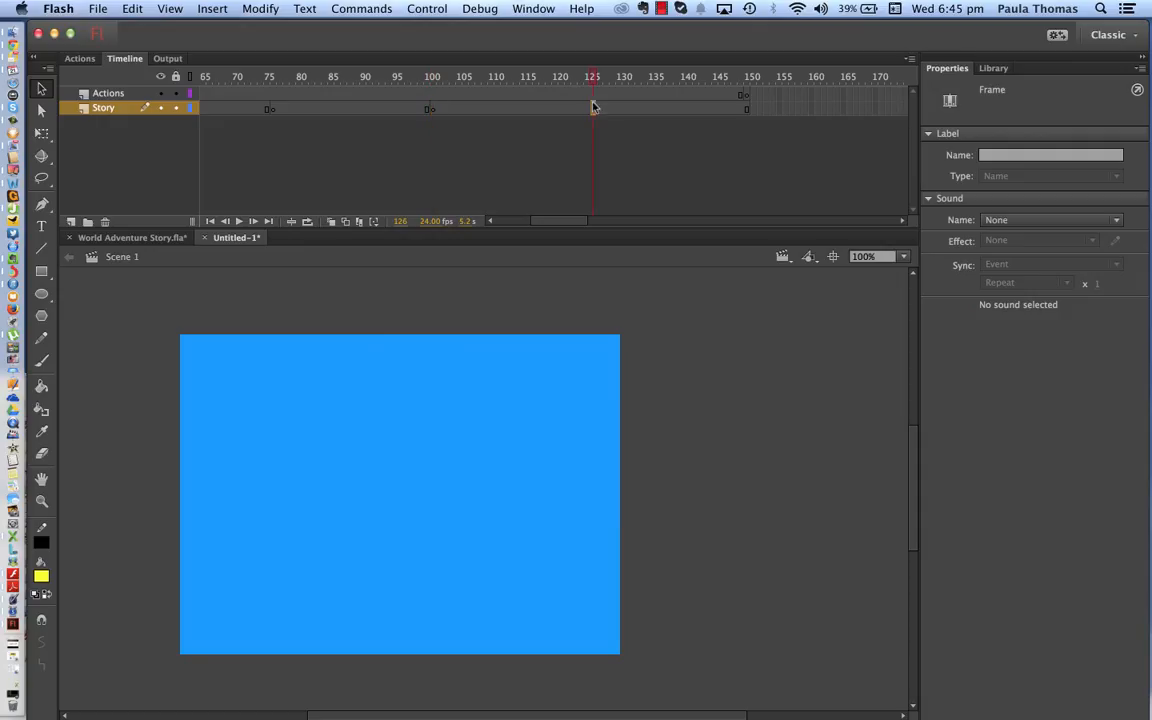
right_click(593, 110)
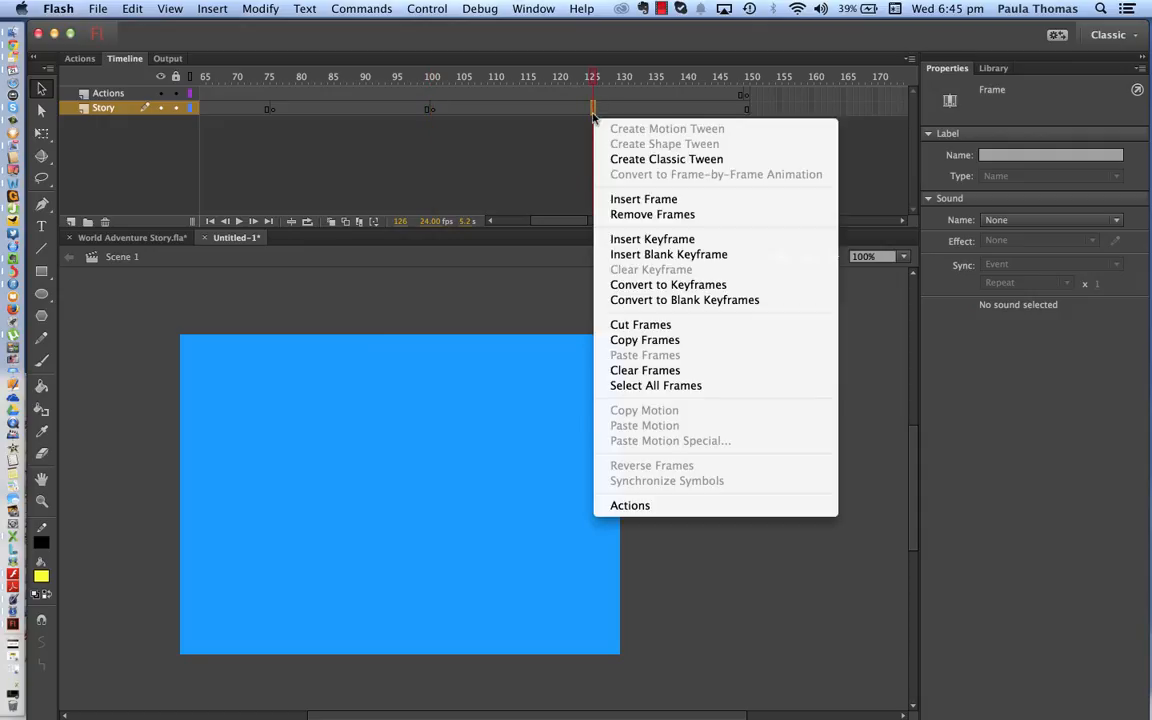
click(618, 239)
click(749, 108)
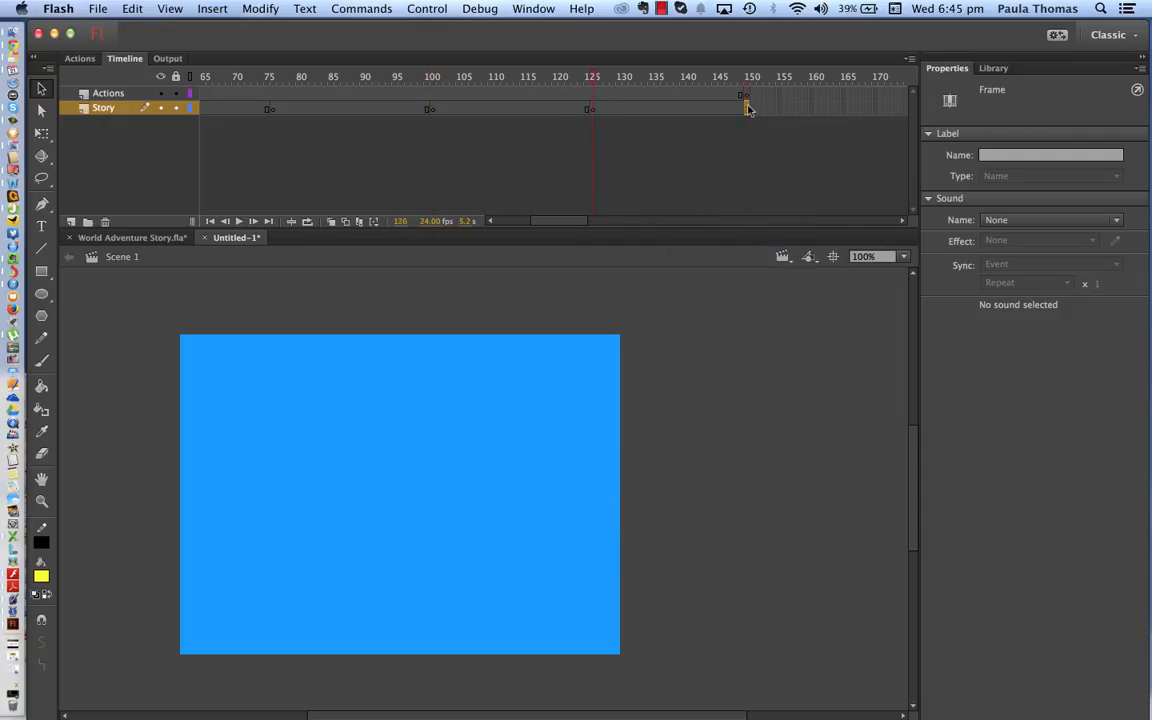
right_click(749, 108)
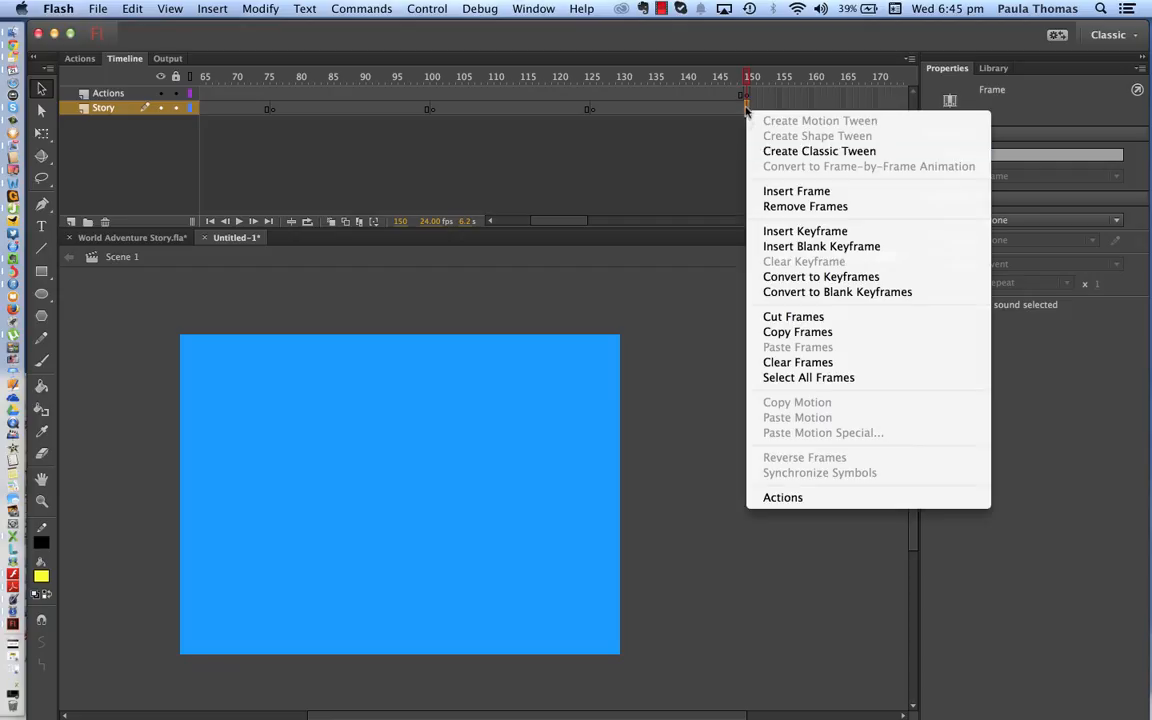
click(775, 232)
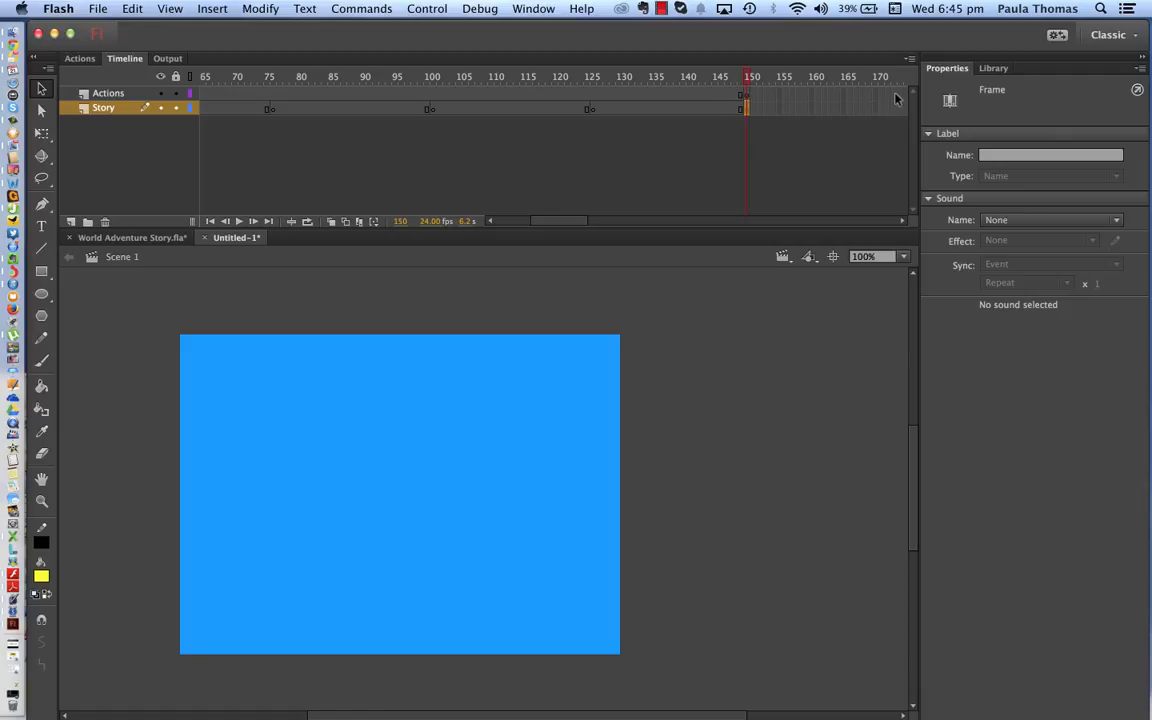
click(854, 129)
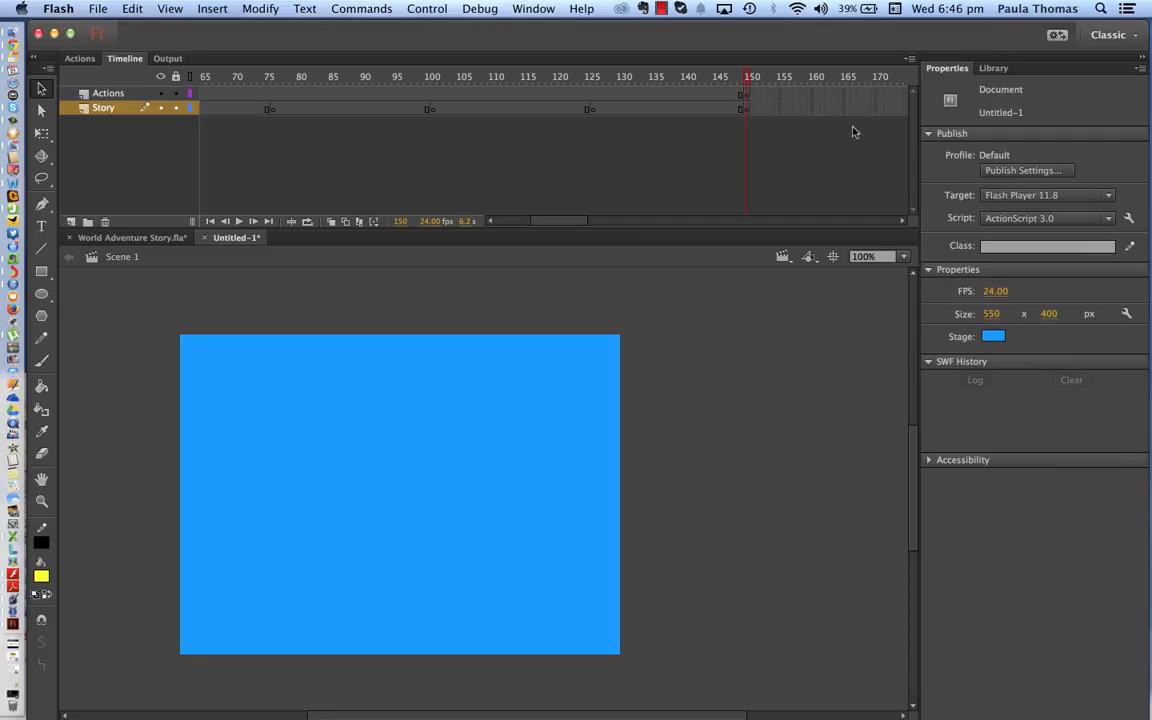
Add the static text "My Amazing World Adventure" on frame 1 of the Story layer and move it to about X 23, Y 23.
drag(567, 223, 497, 224)
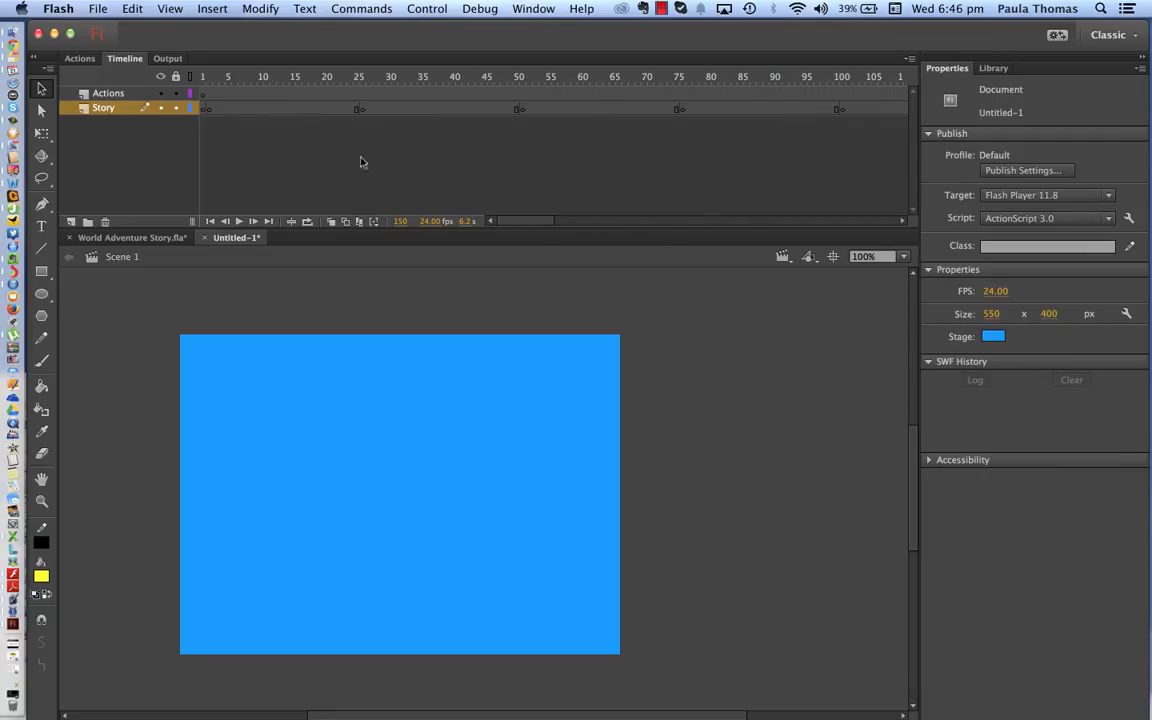
click(202, 109)
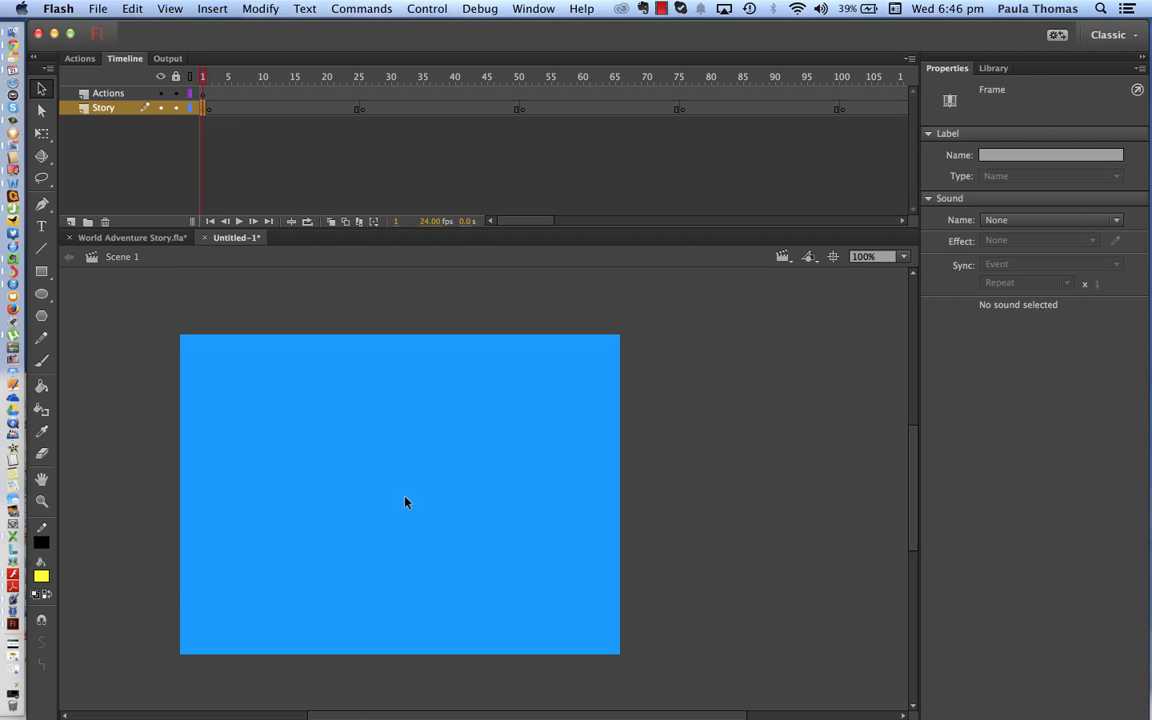
click(41, 226)
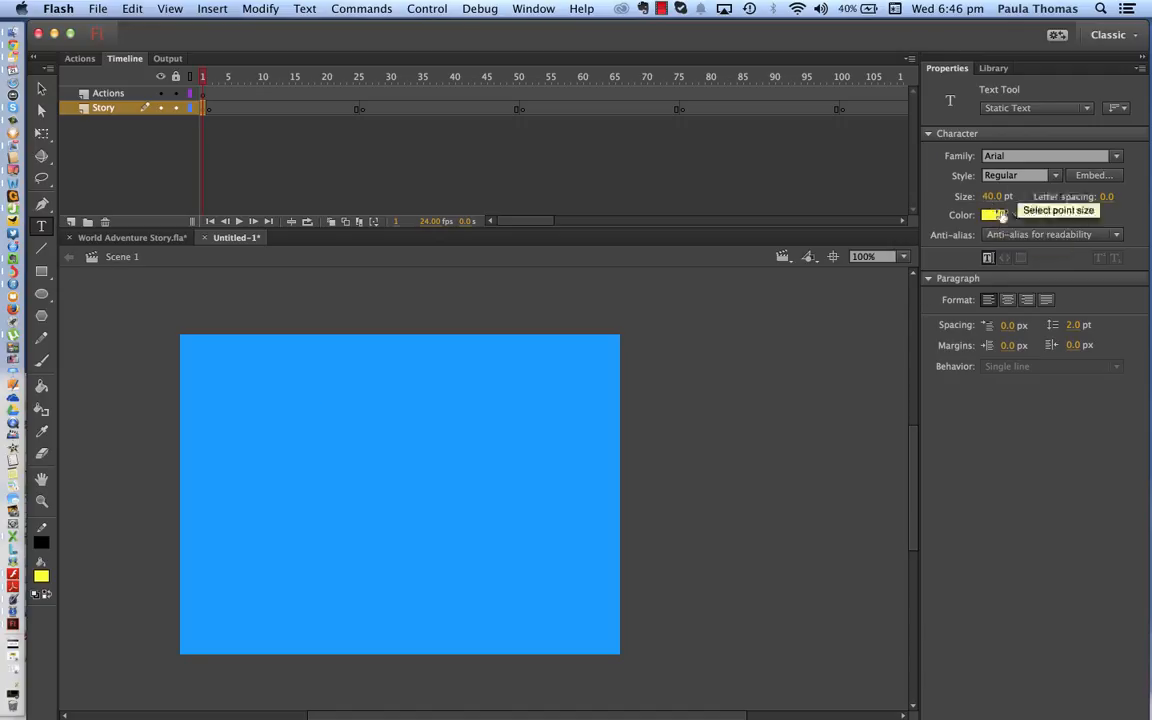
click(1119, 160)
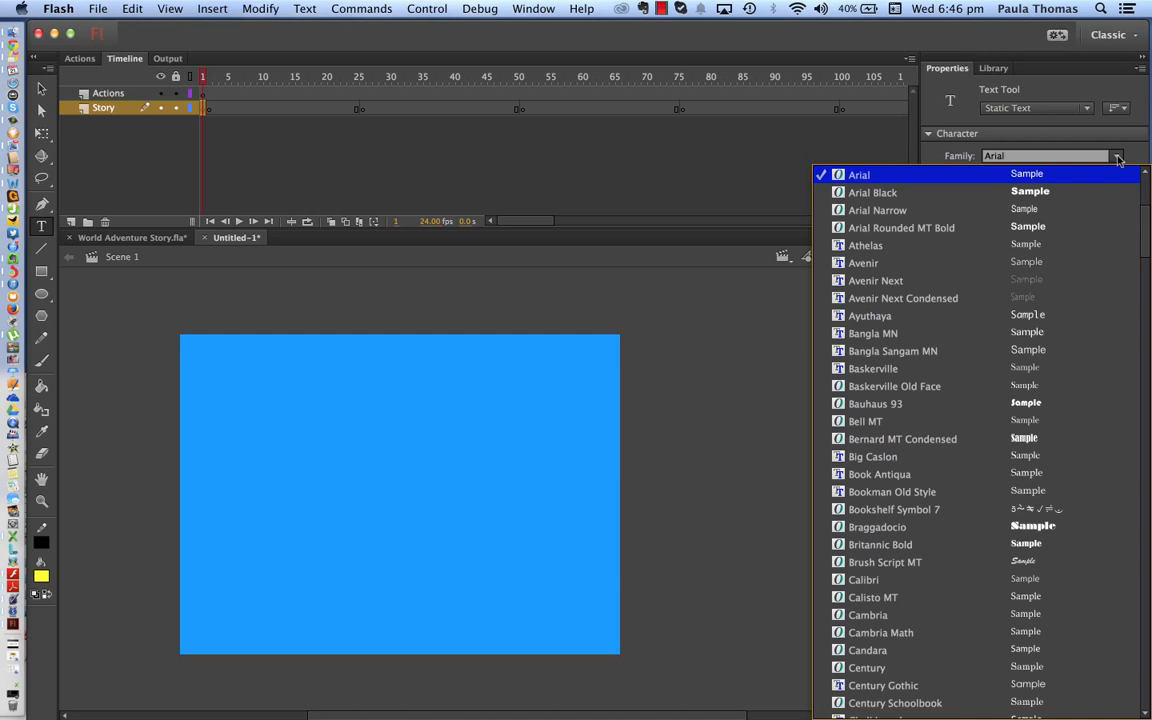
click(1119, 160)
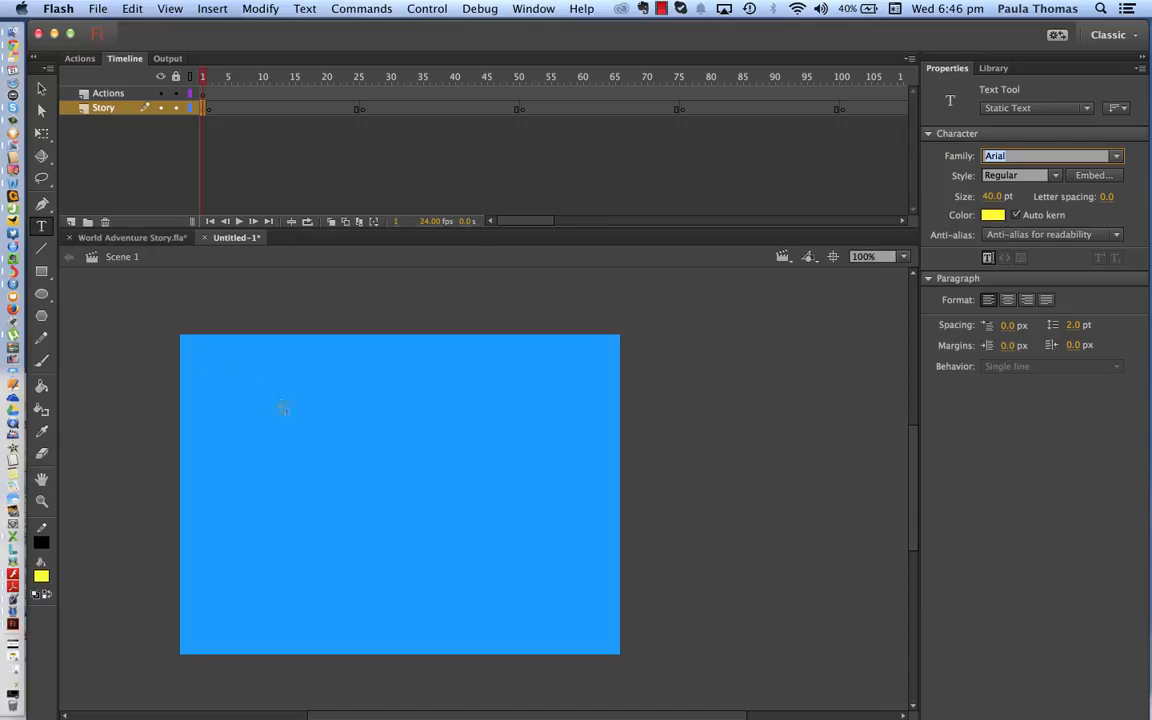
click(41, 227)
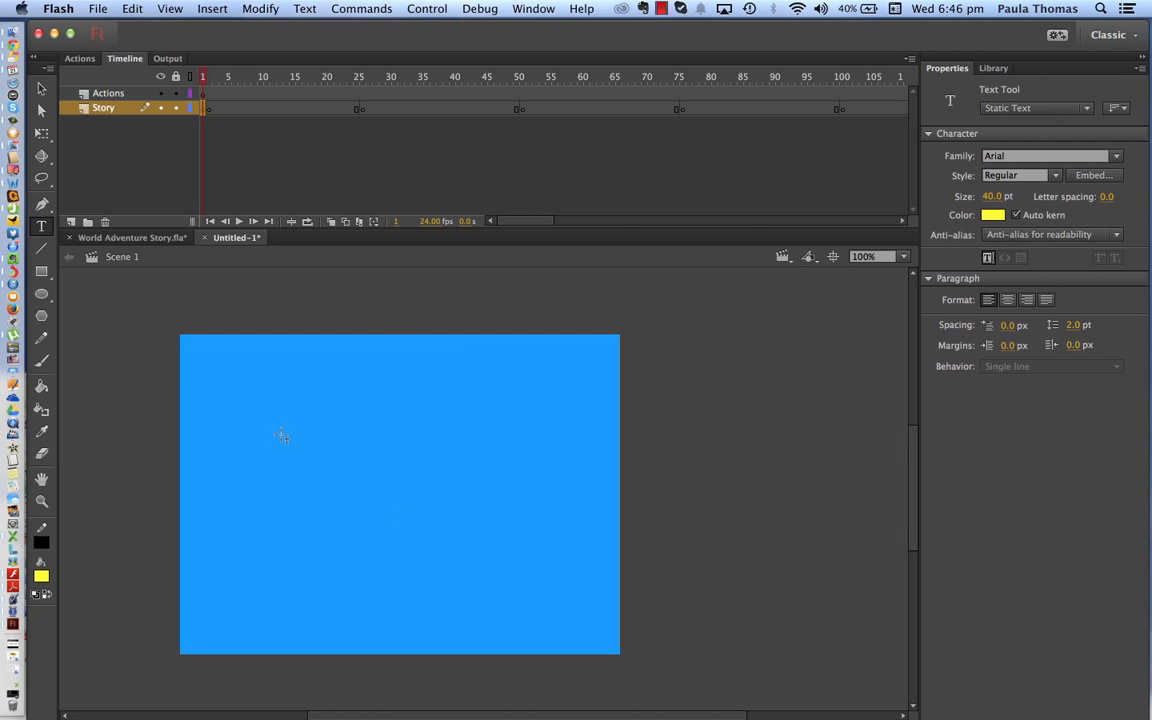
click(298, 378)
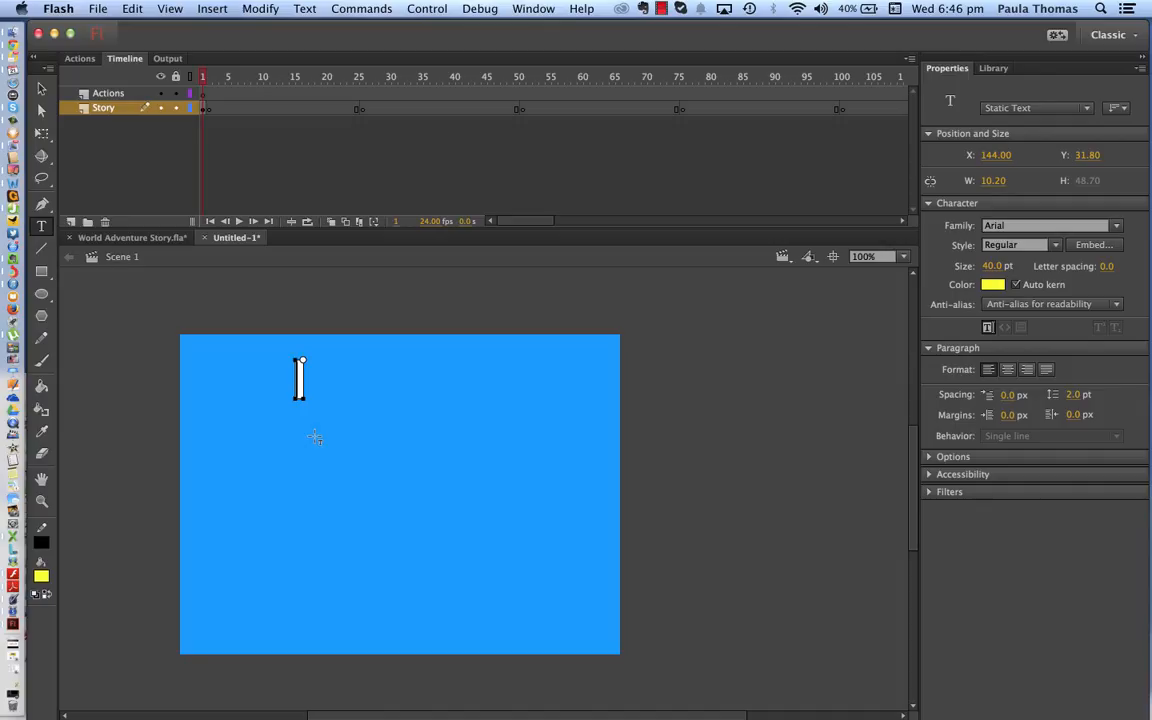
text(My A)
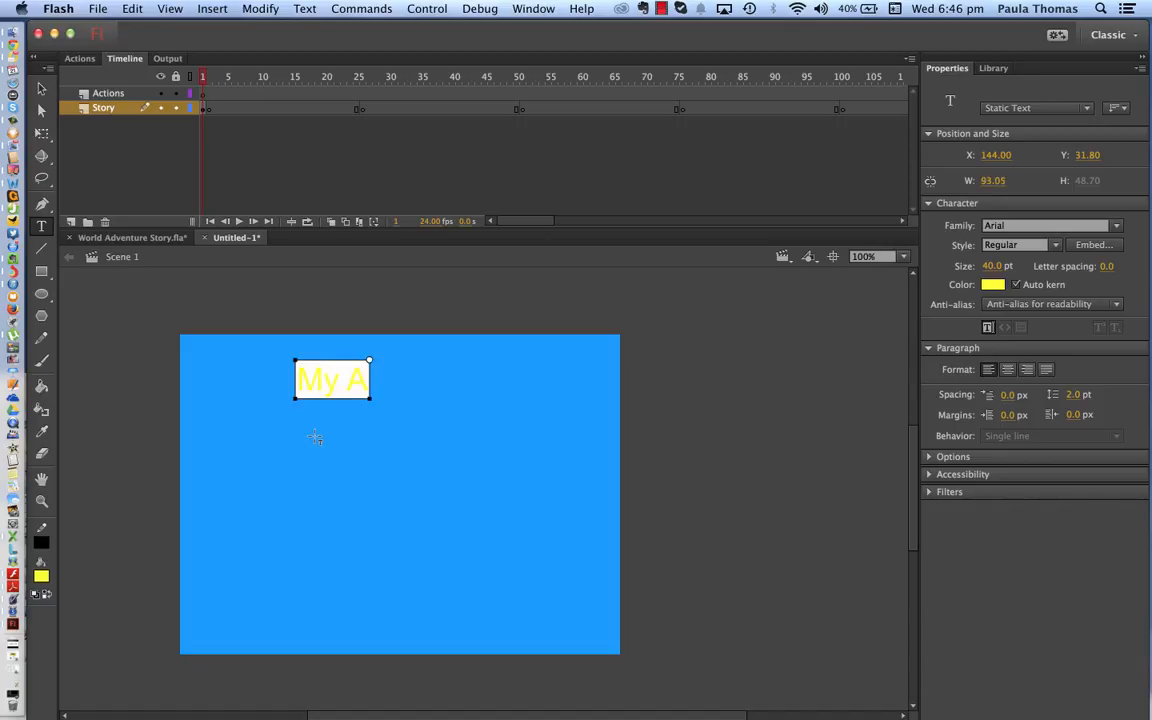
text(mazing)
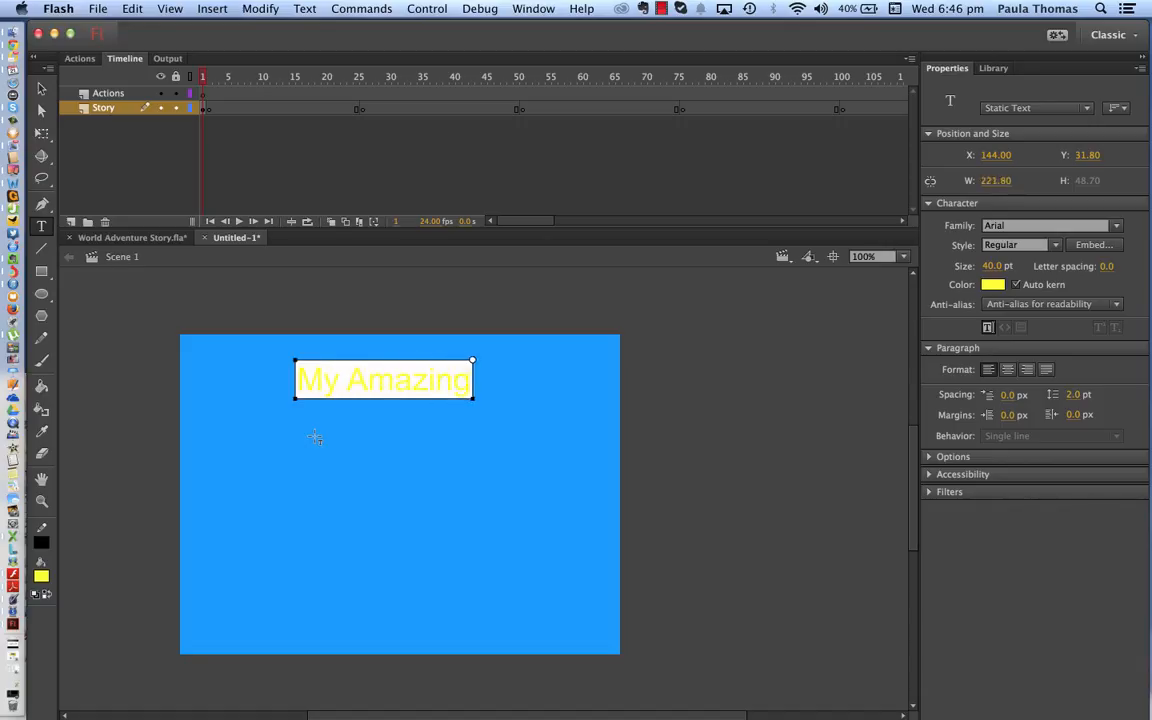
text( World)
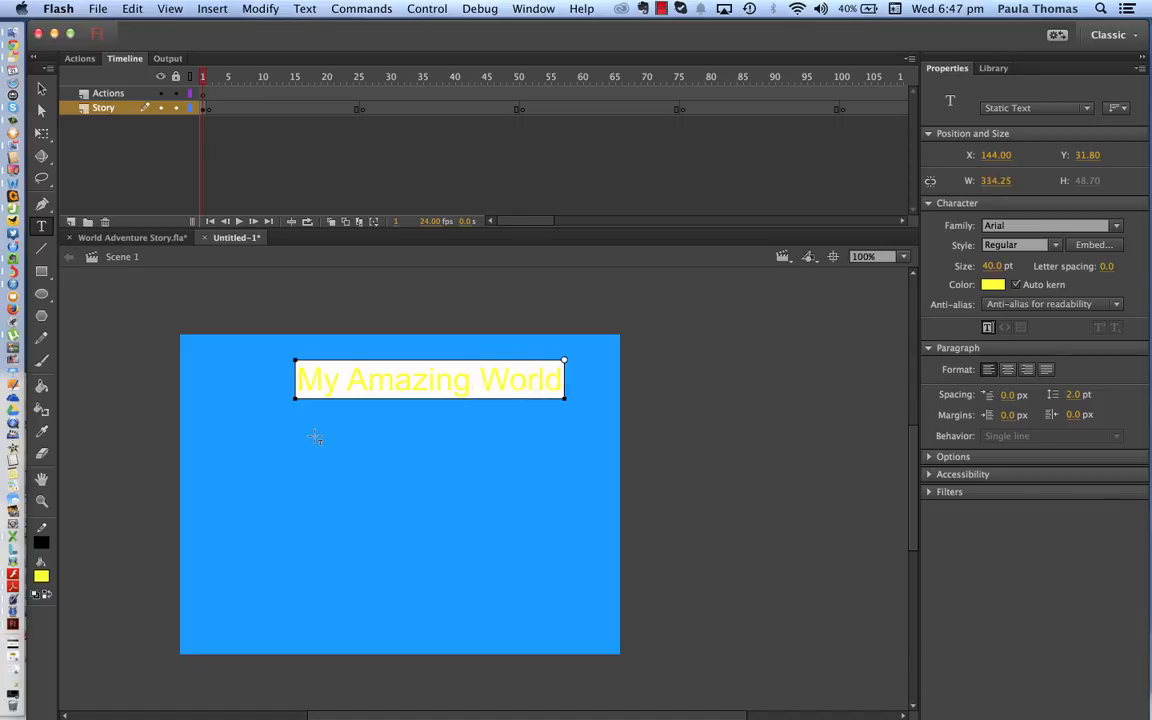
text( Ad)
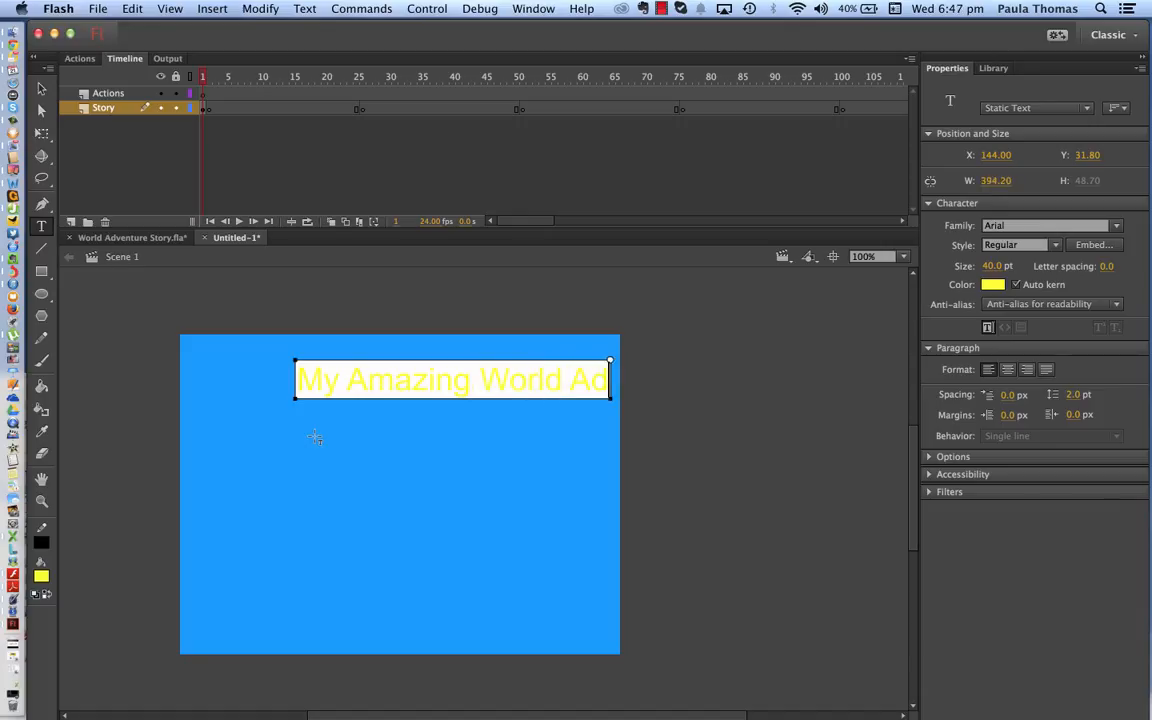
text(ven)
text(ture)
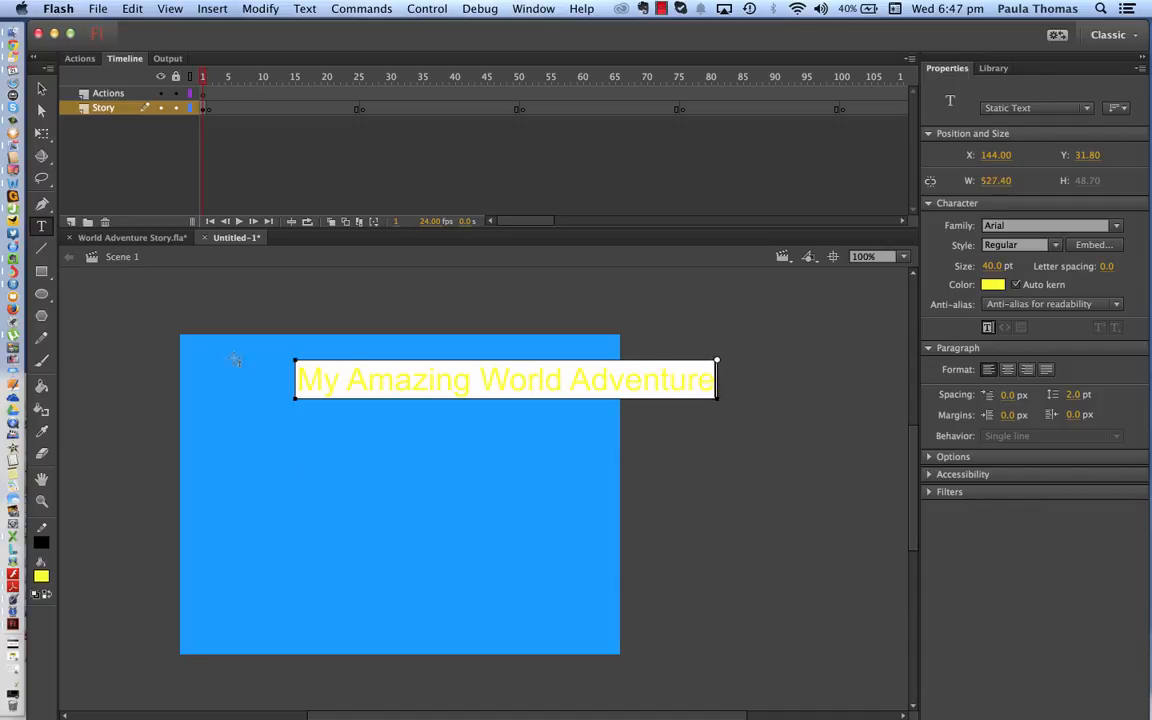
click(41, 112)
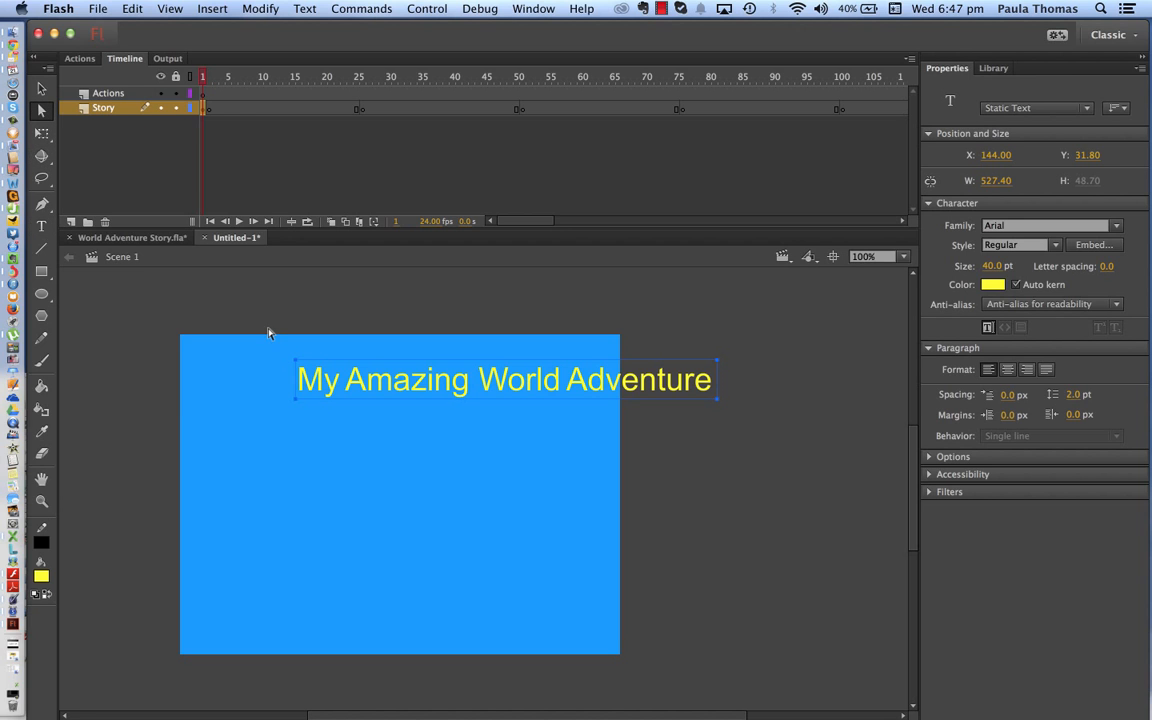
drag(480, 379, 388, 373)
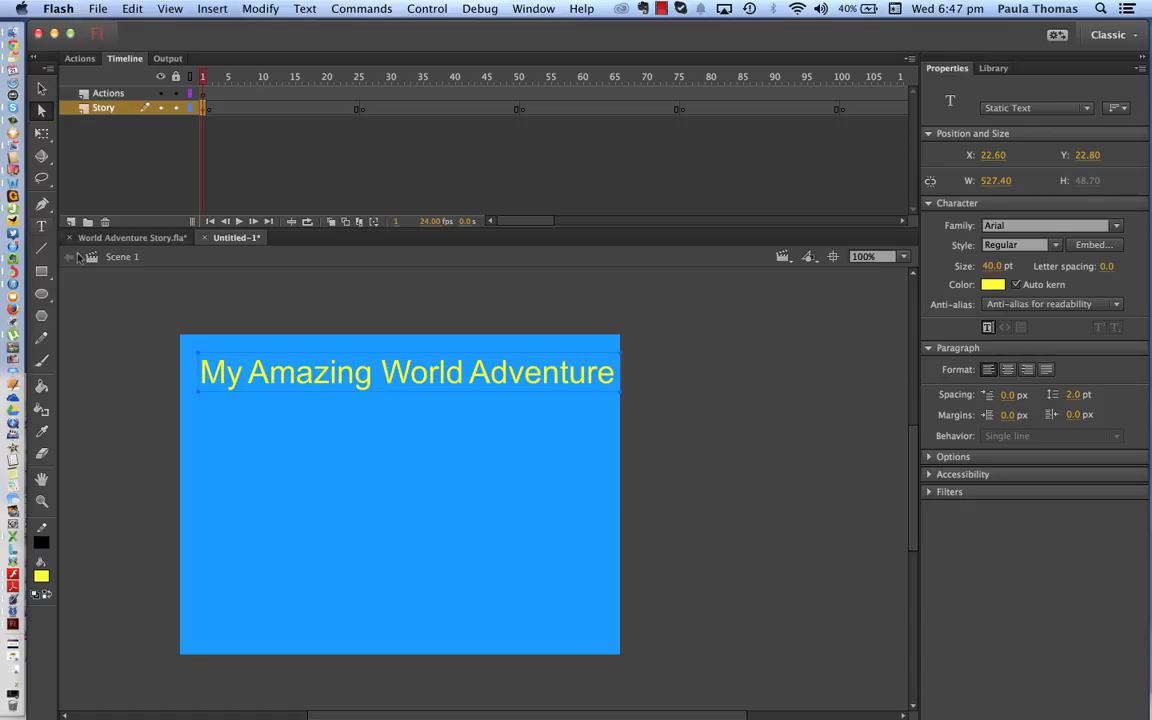
Add a second static text with the author's full name below the title, around the middle of the stage.
click(41, 227)
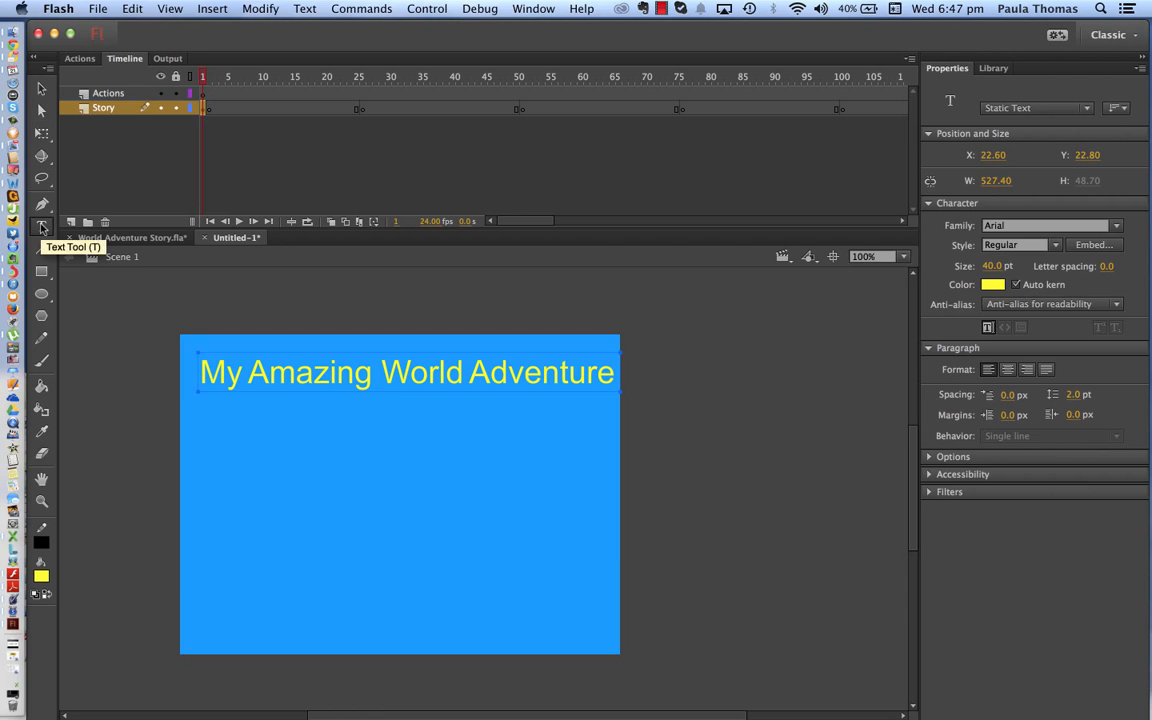
click(330, 543)
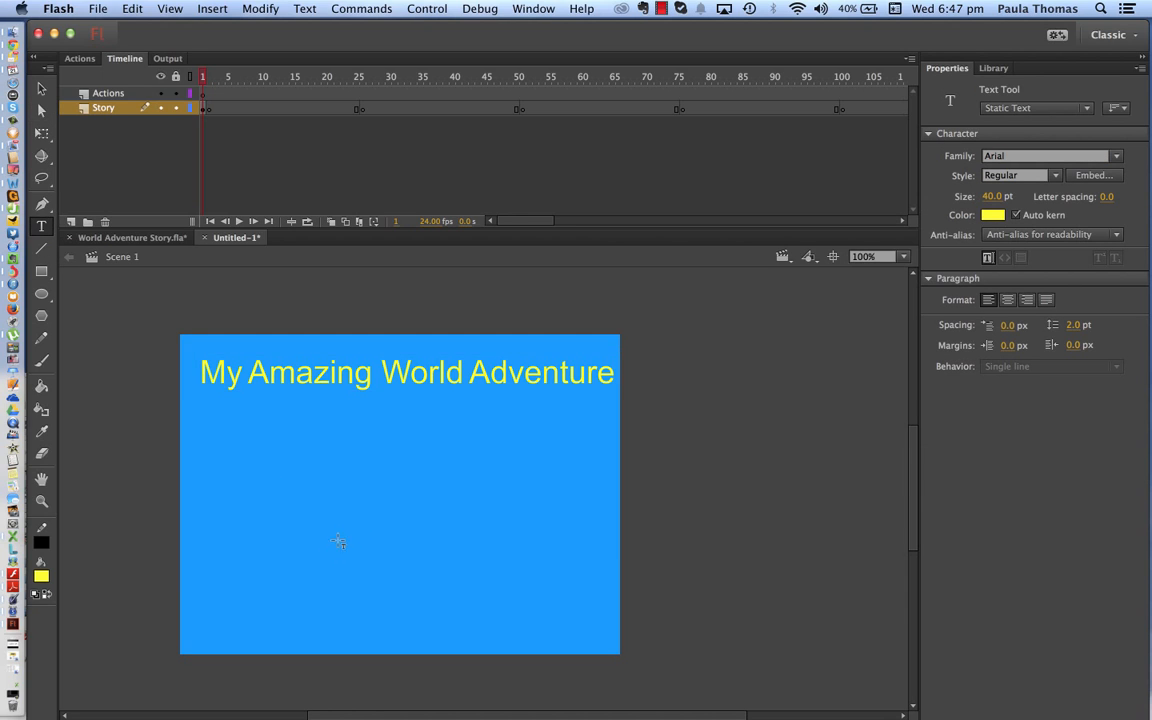
click(349, 507)
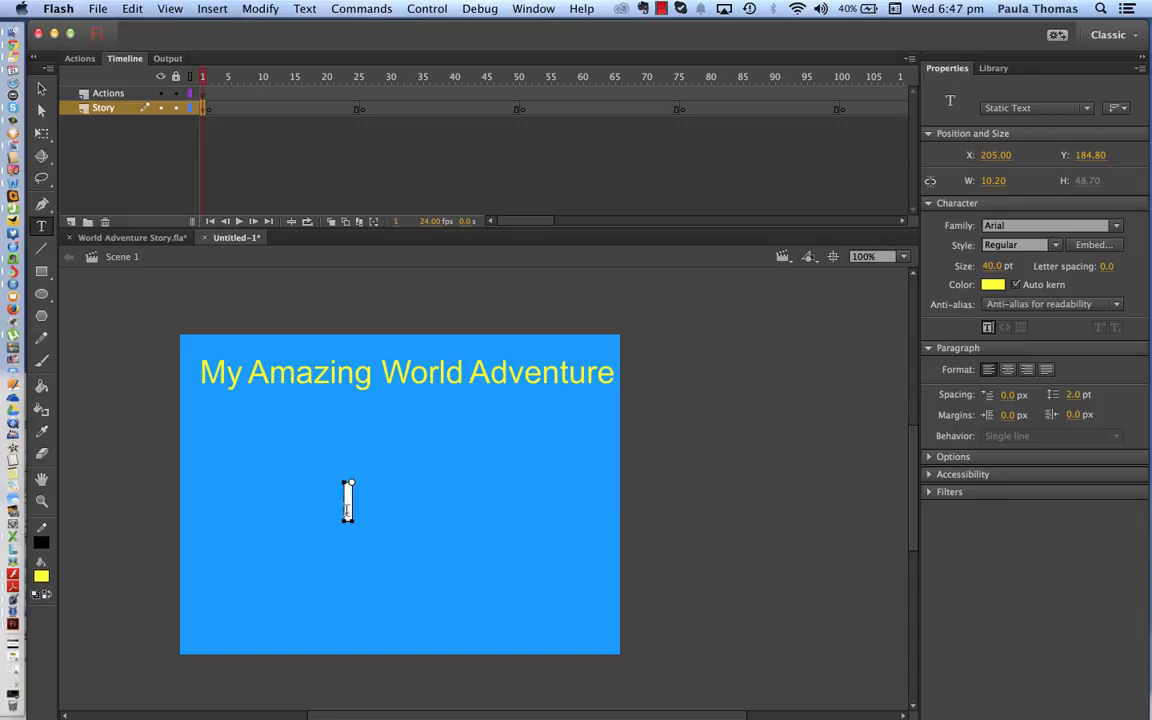
text(Paula)
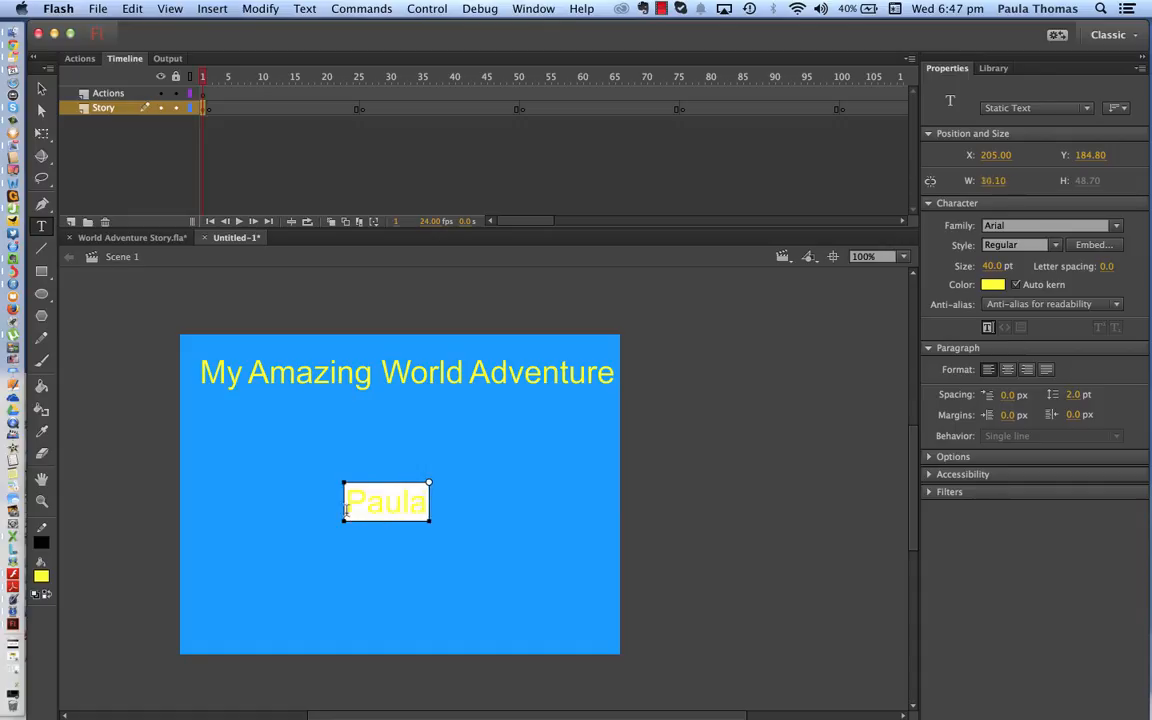
text( Thomas)
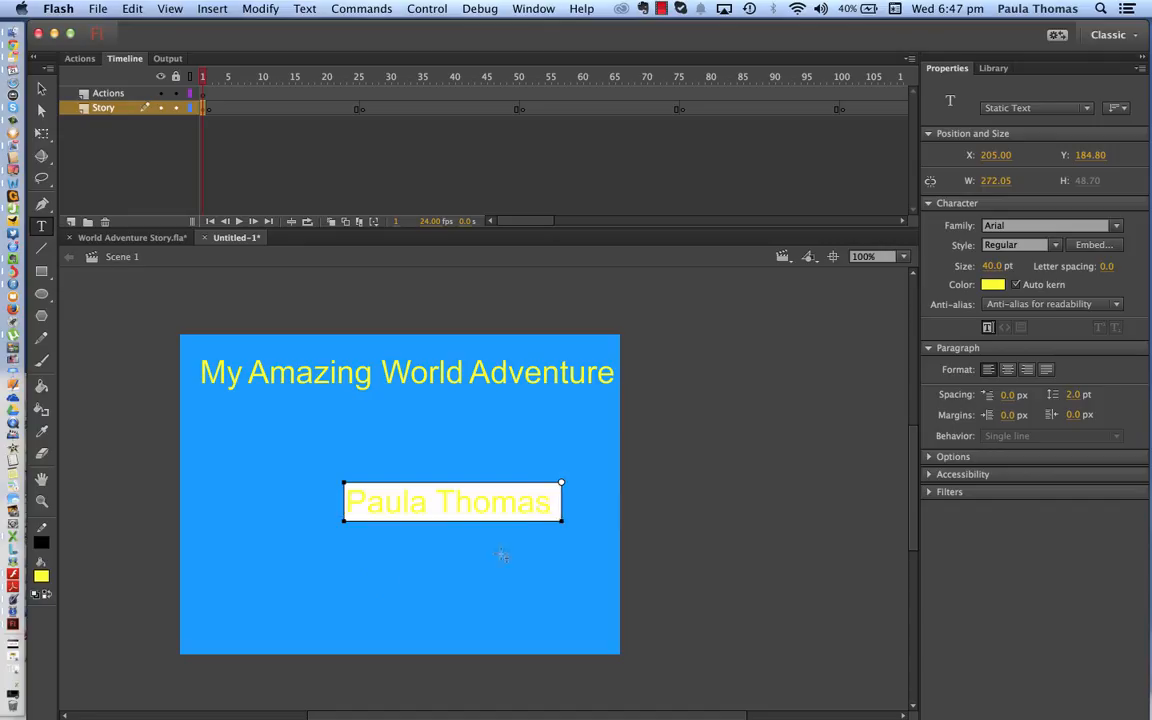
key(Escape)
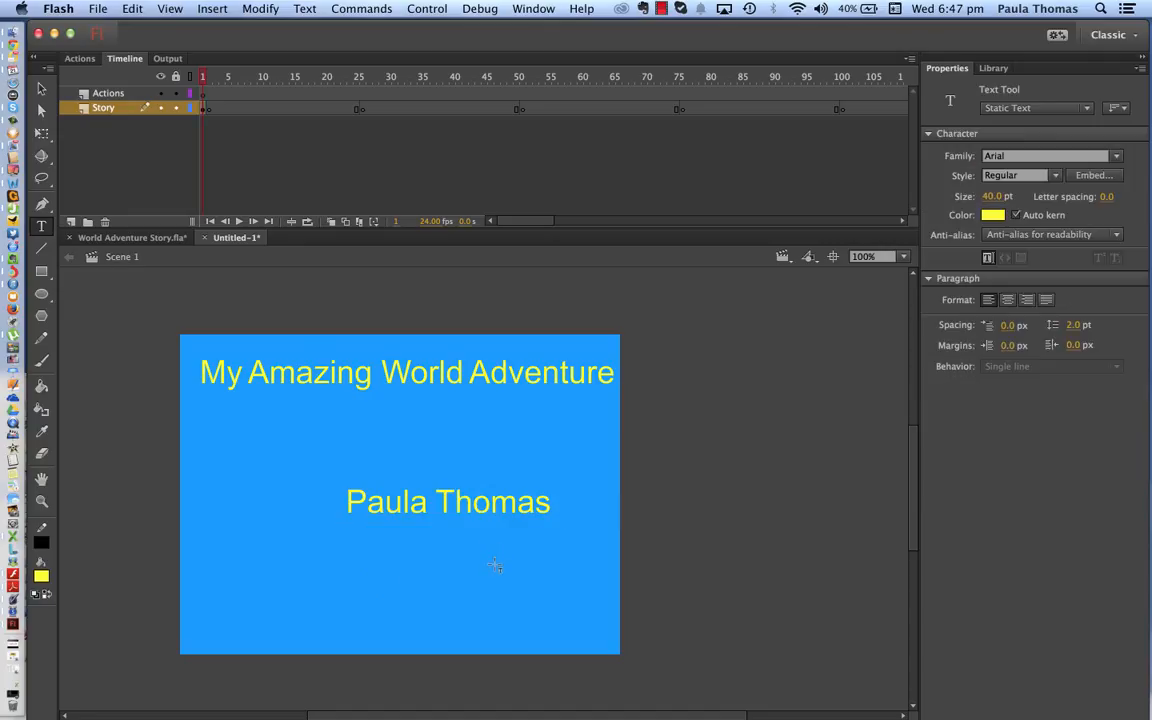
Save the file as a Flash document named "My Amazing World Adventure" in the World Adventure folder.
click(98, 8)
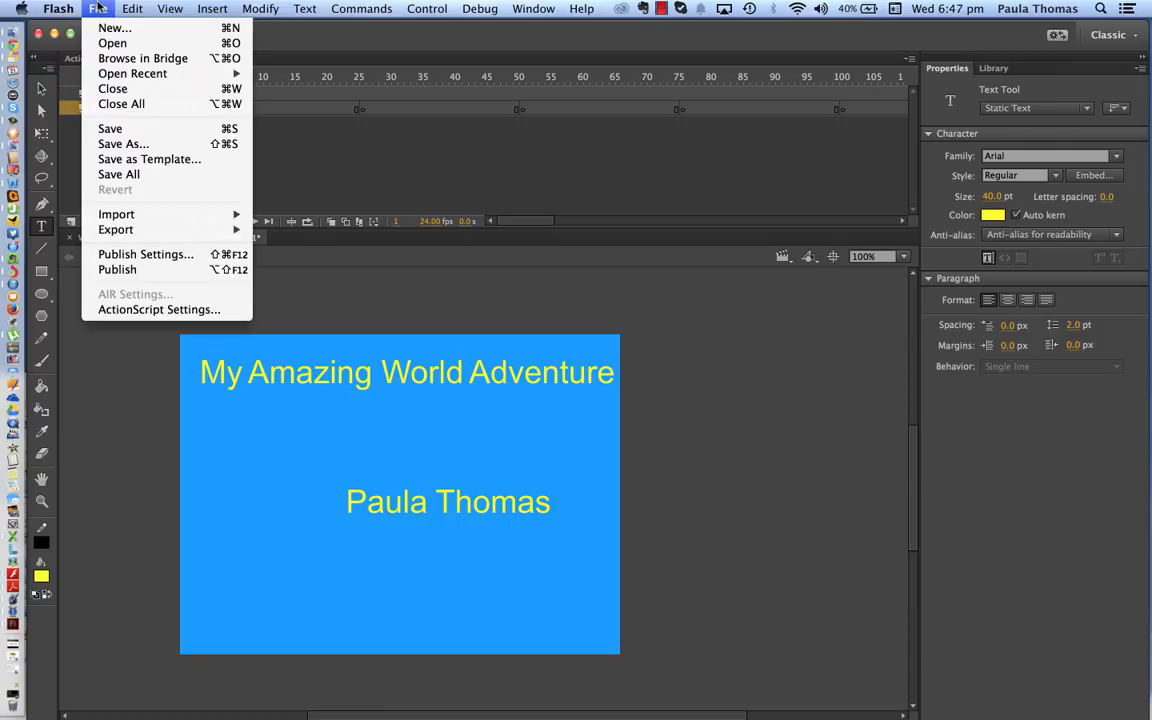
click(101, 130)
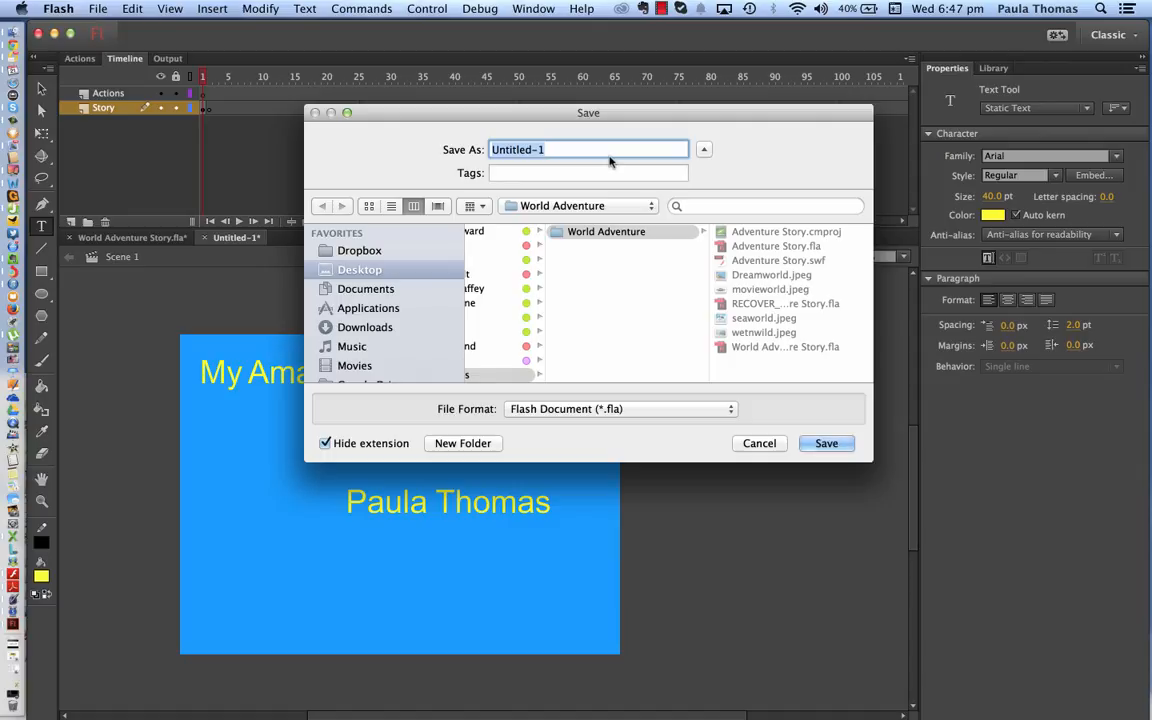
text(My Amazing World)
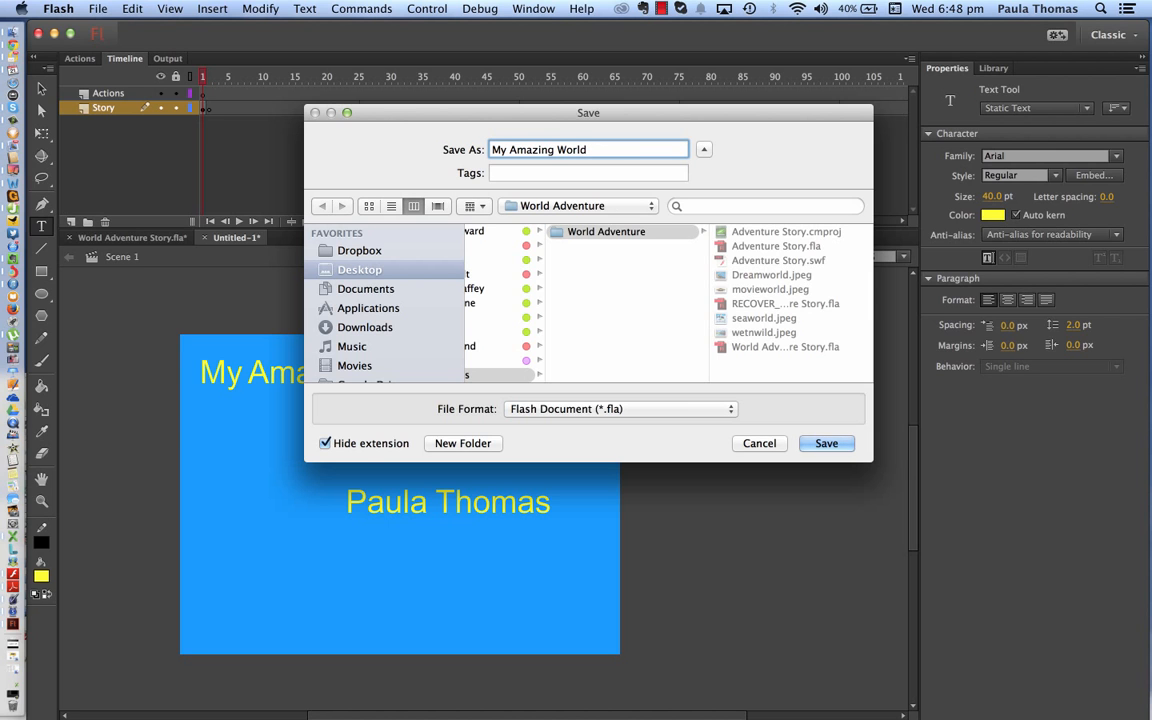
drag(520, 113, 478, 122)
text(A)
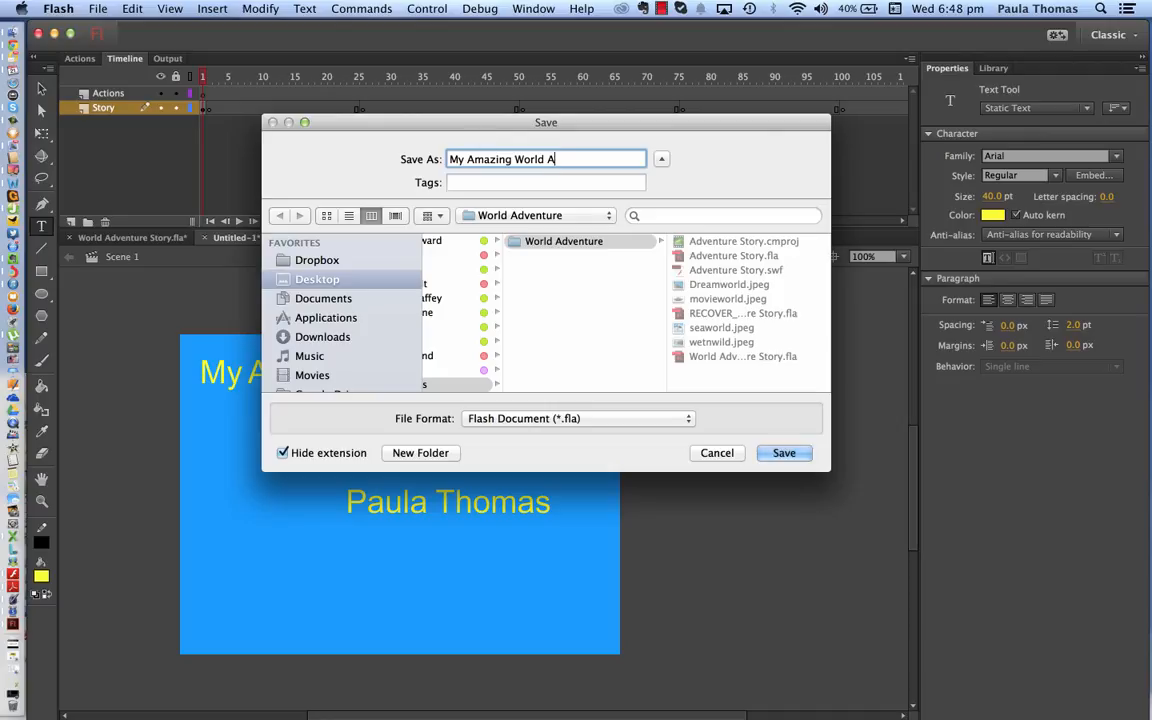
text(dventure)
click(785, 453)
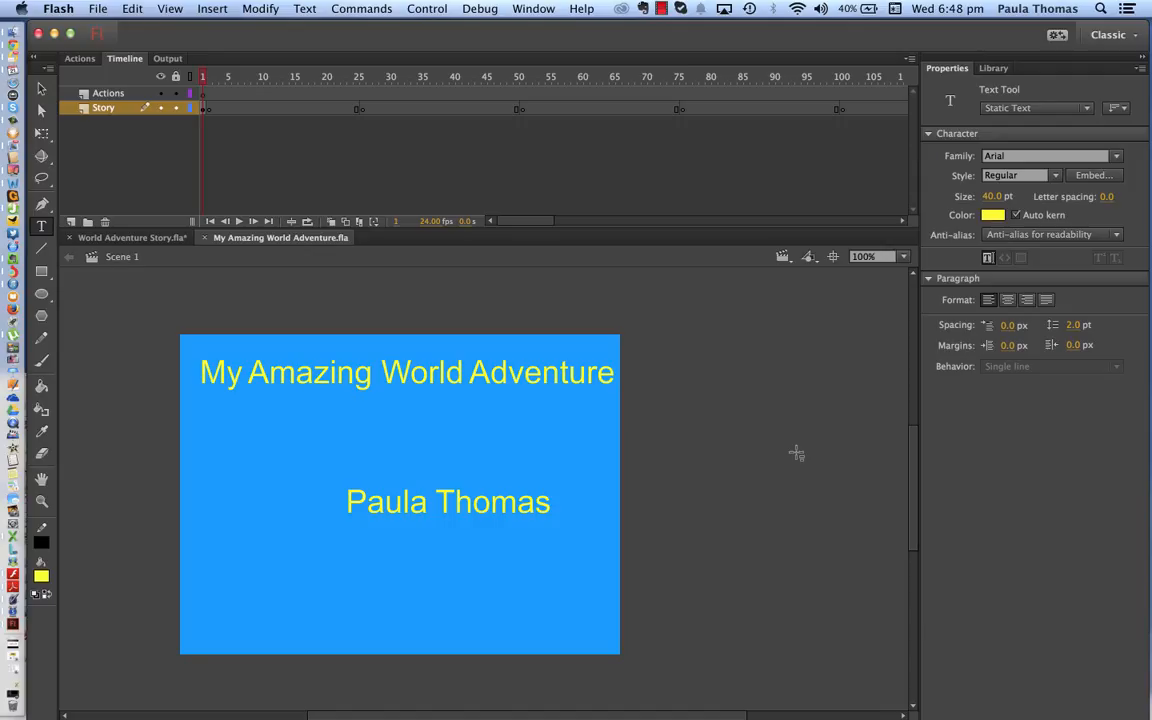
click(661, 9)
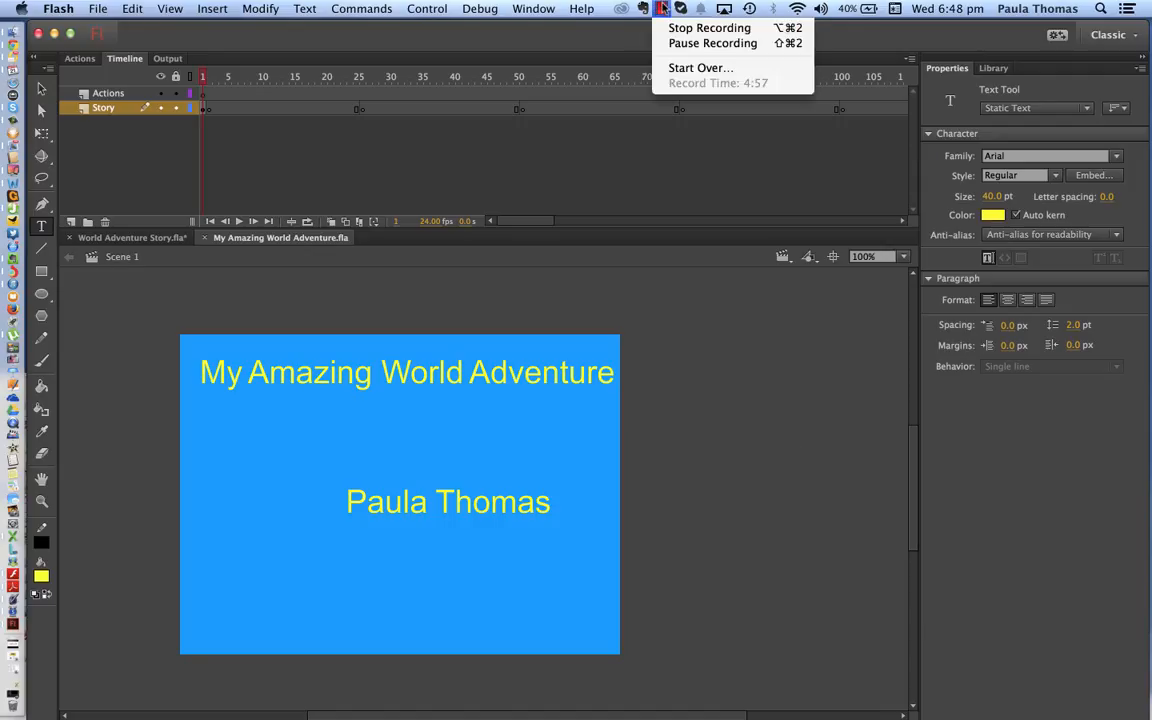
click(675, 42)
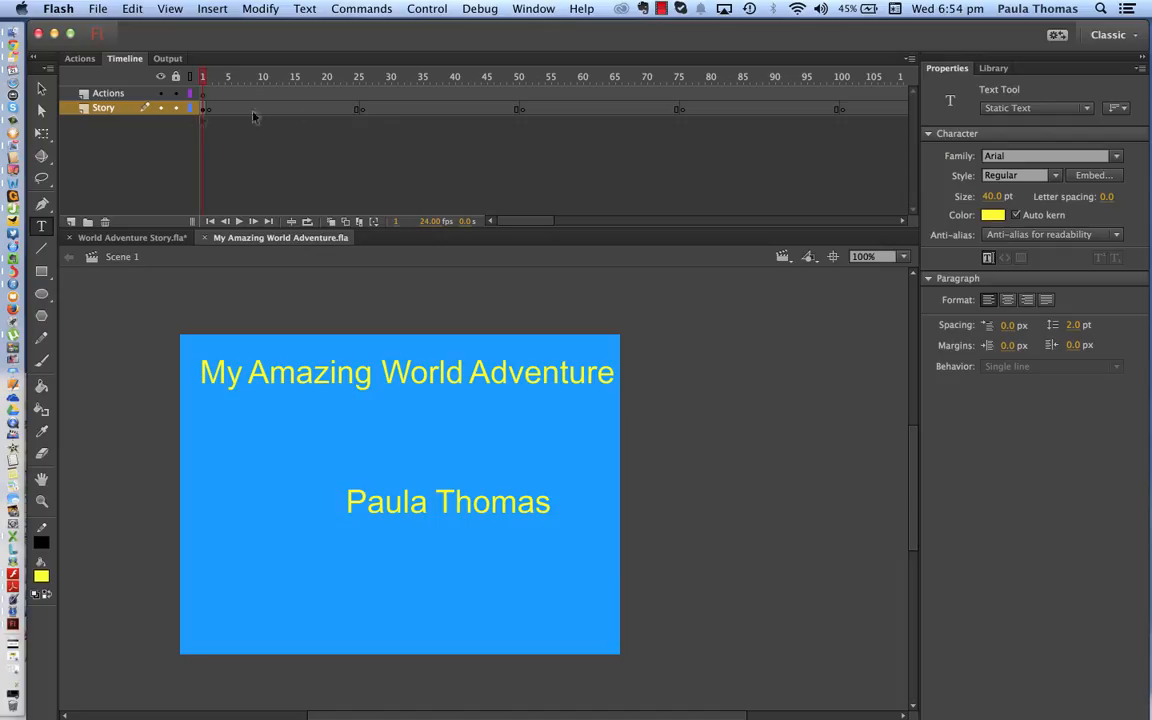
Add the static text "Dreamworld" near the upper edge of the stage on frame 26 of the Story layer.
click(362, 110)
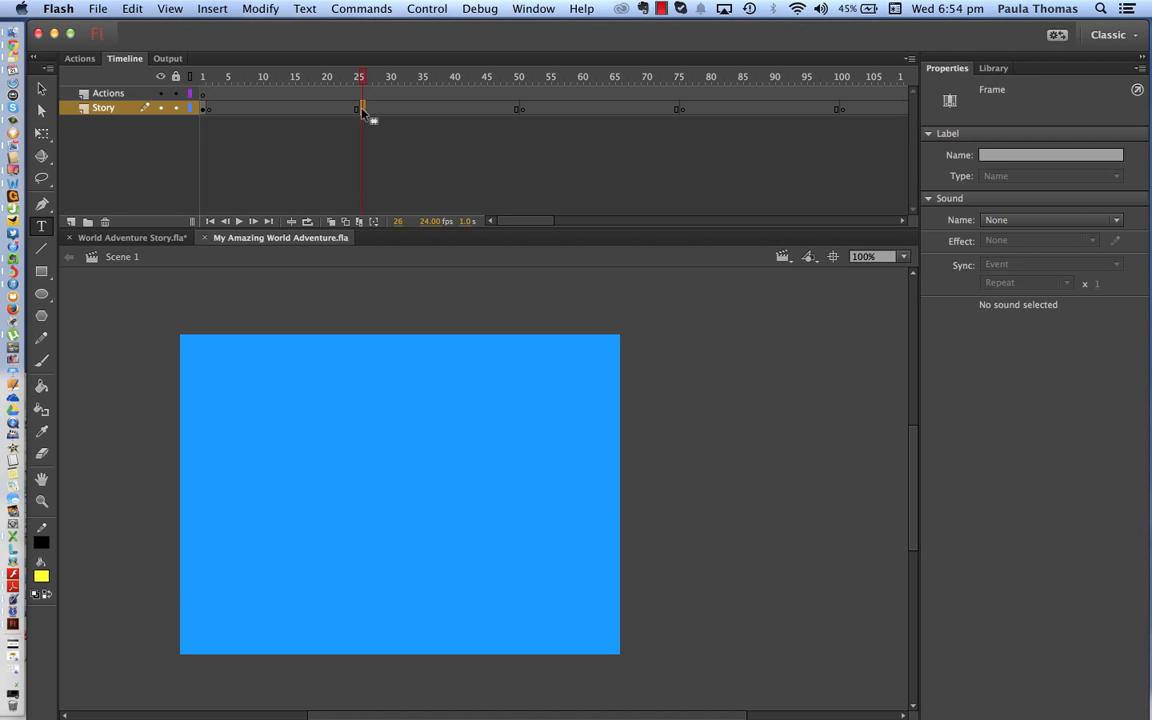
click(363, 79)
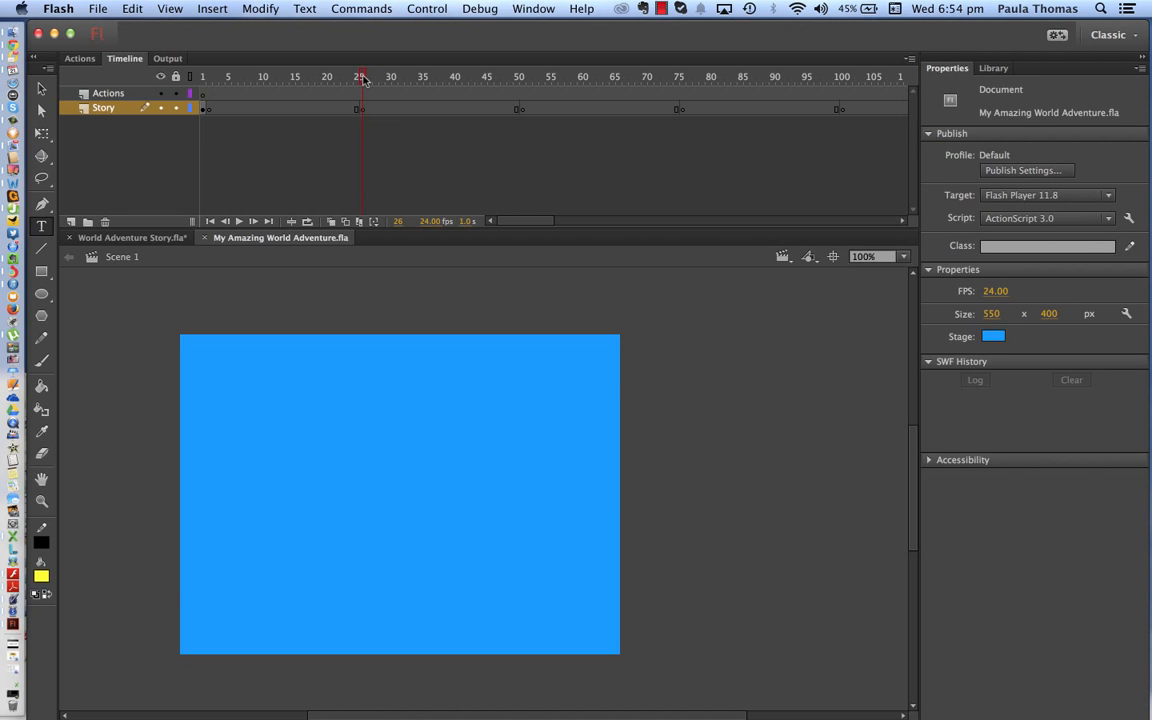
drag(363, 79, 197, 79)
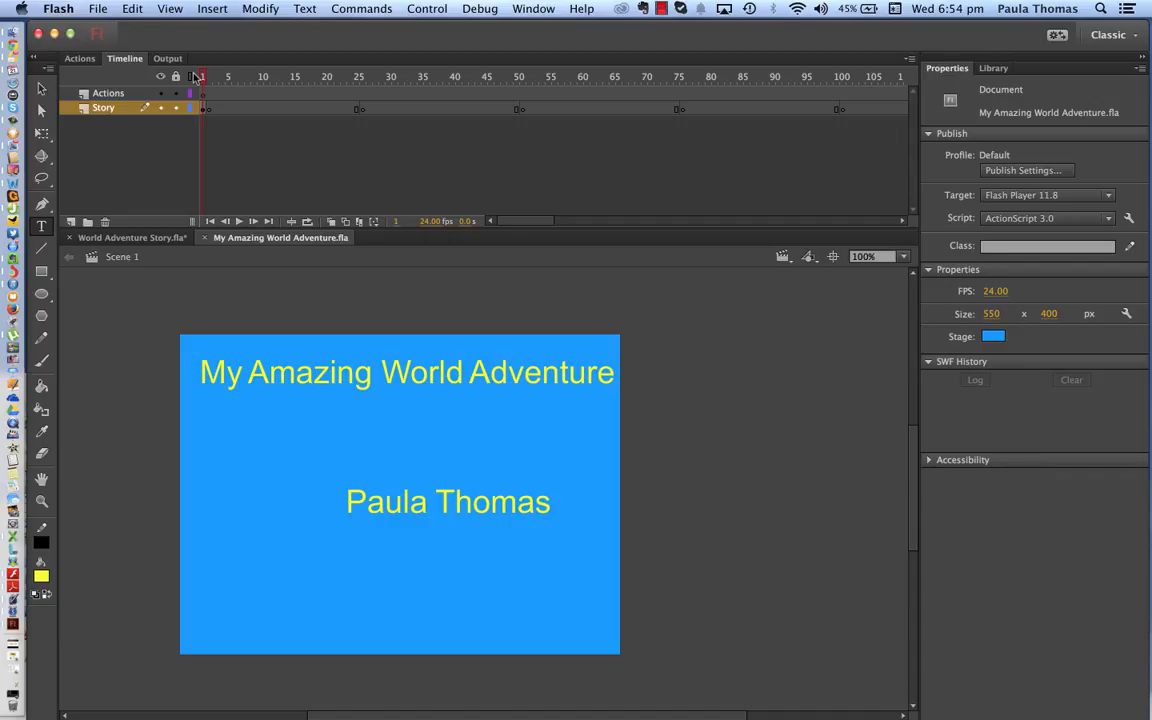
drag(197, 79, 362, 93)
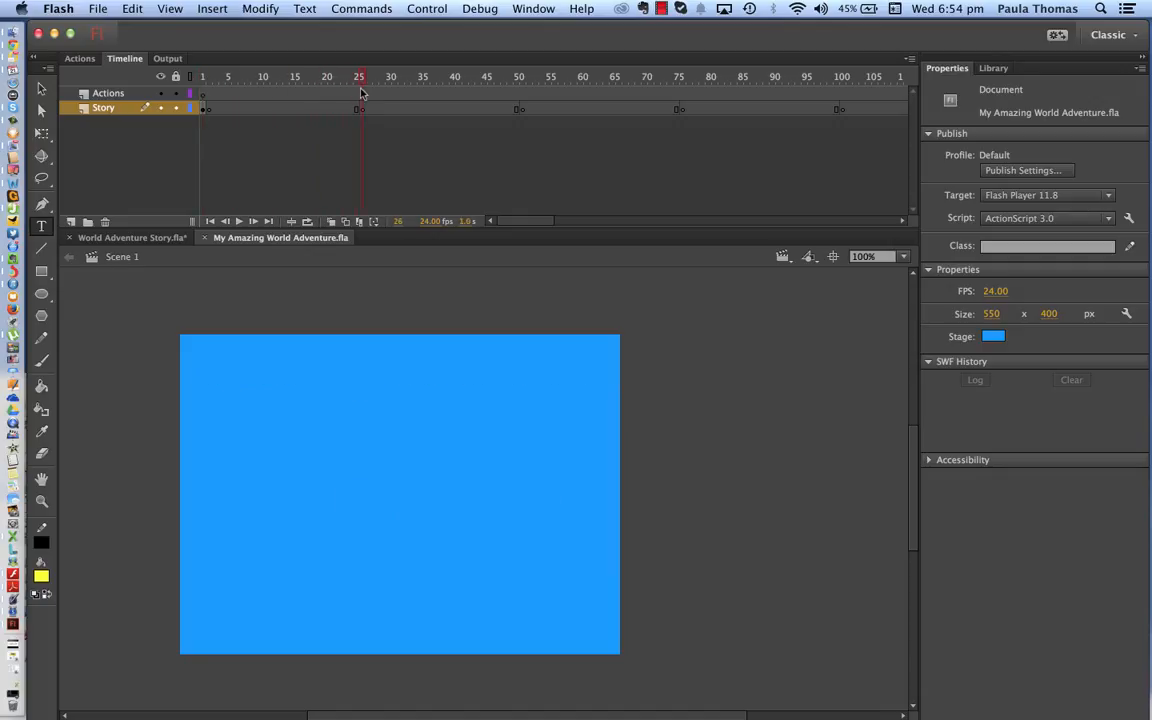
click(296, 399)
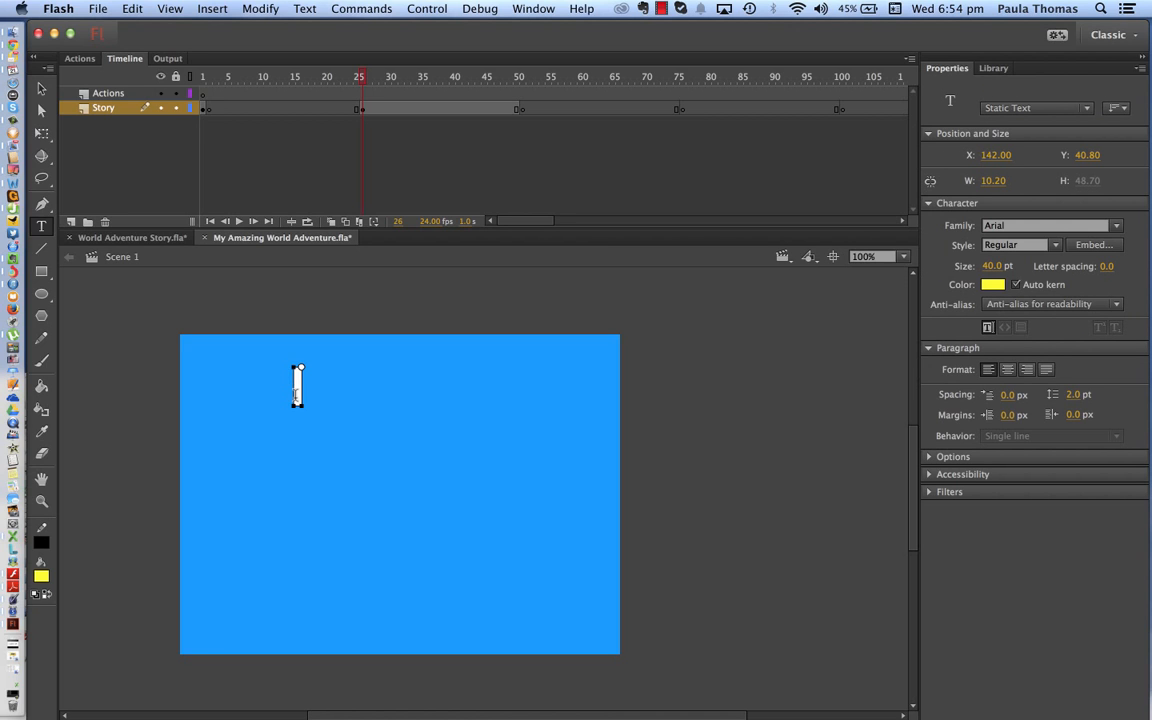
text(Drea)
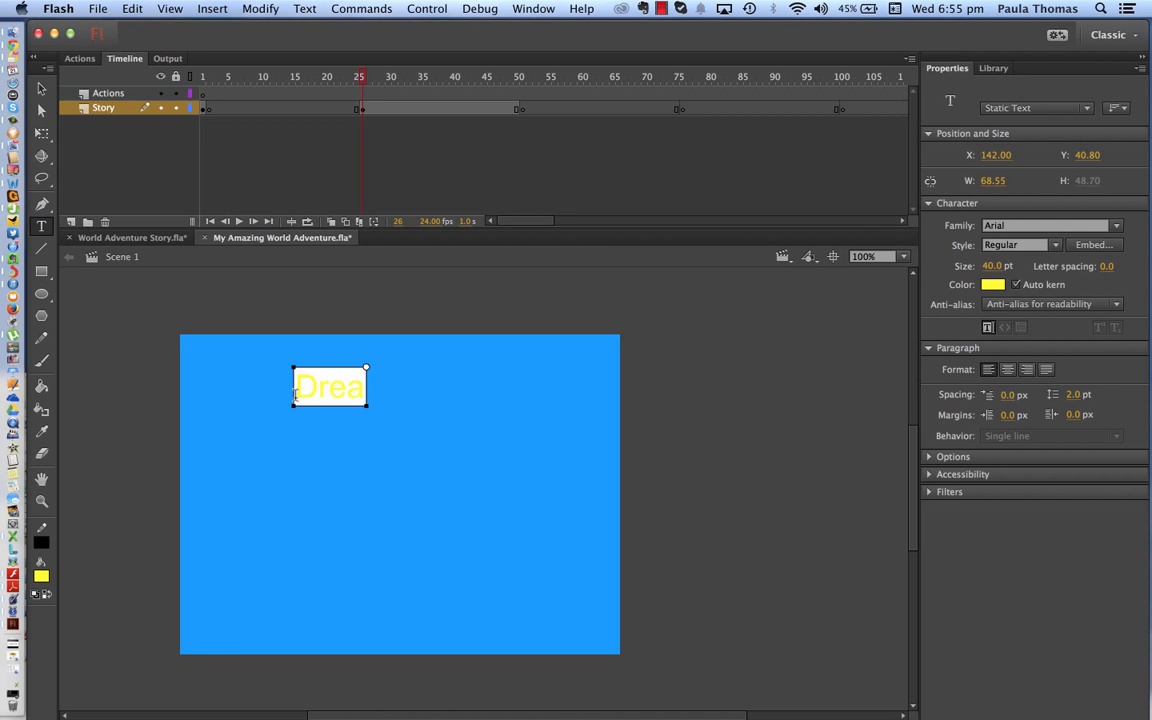
text(mw)
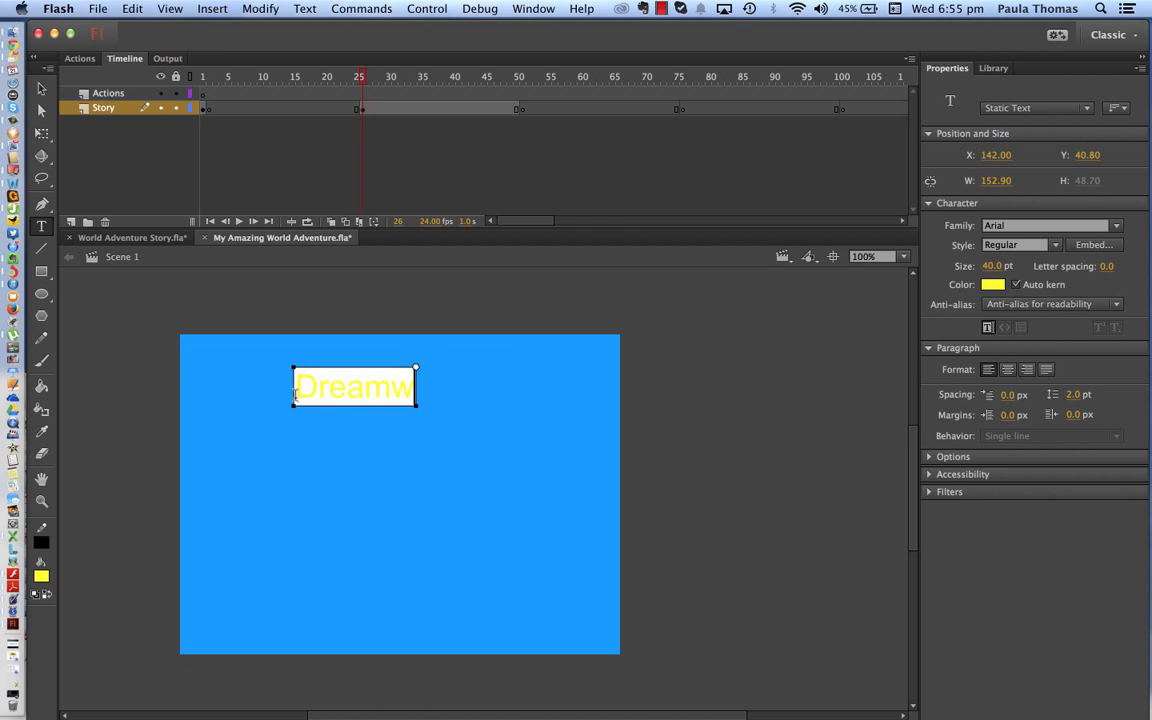
text(orld)
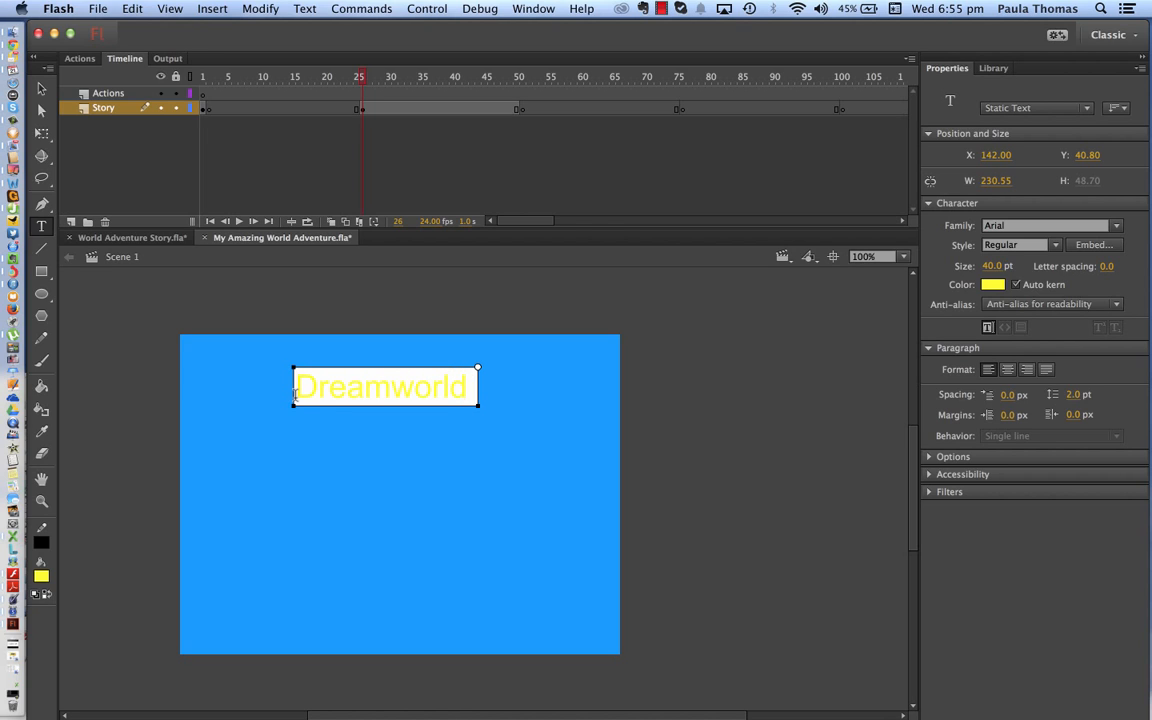
Add the static text "Seaworld" at about X 205, Y 20 on frame 51 of the Story layer.
key(Escape)
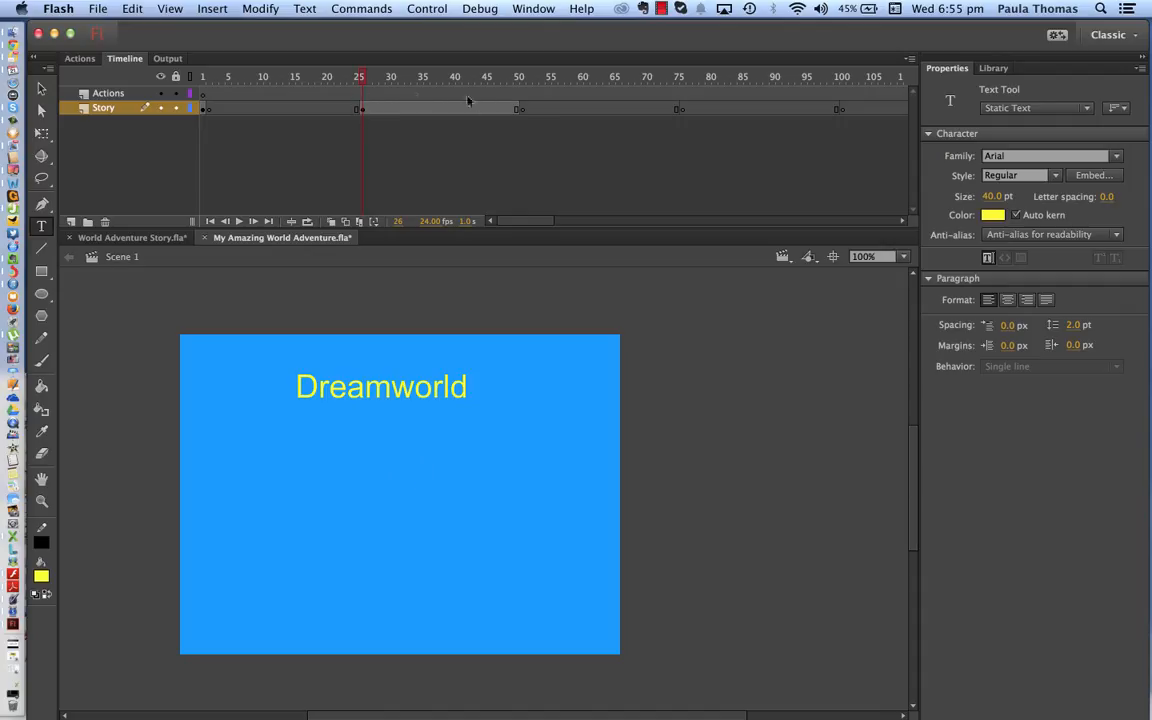
click(521, 110)
click(347, 362)
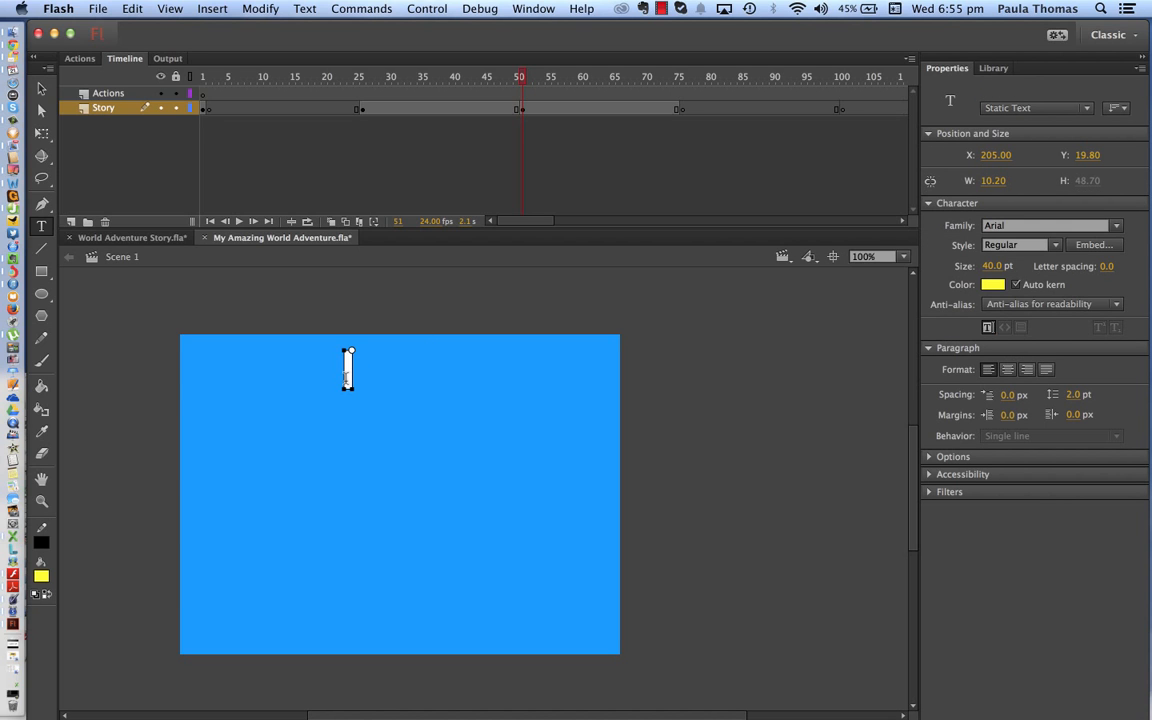
text(Seaworld)
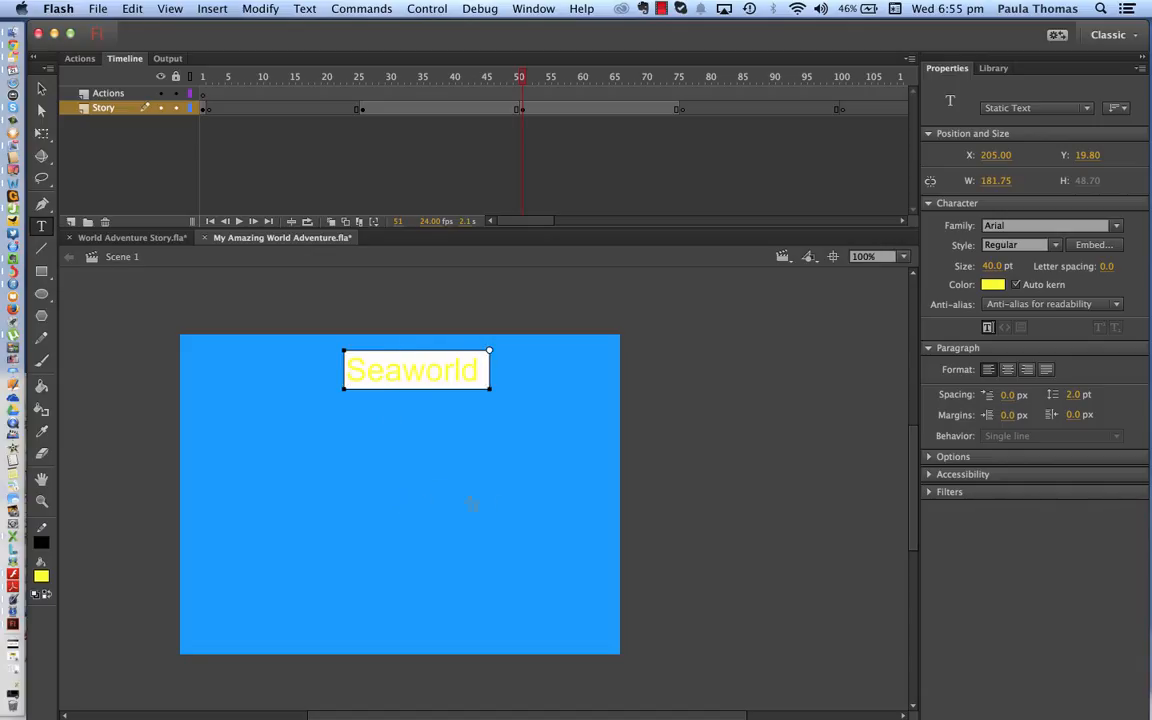
key(Escape)
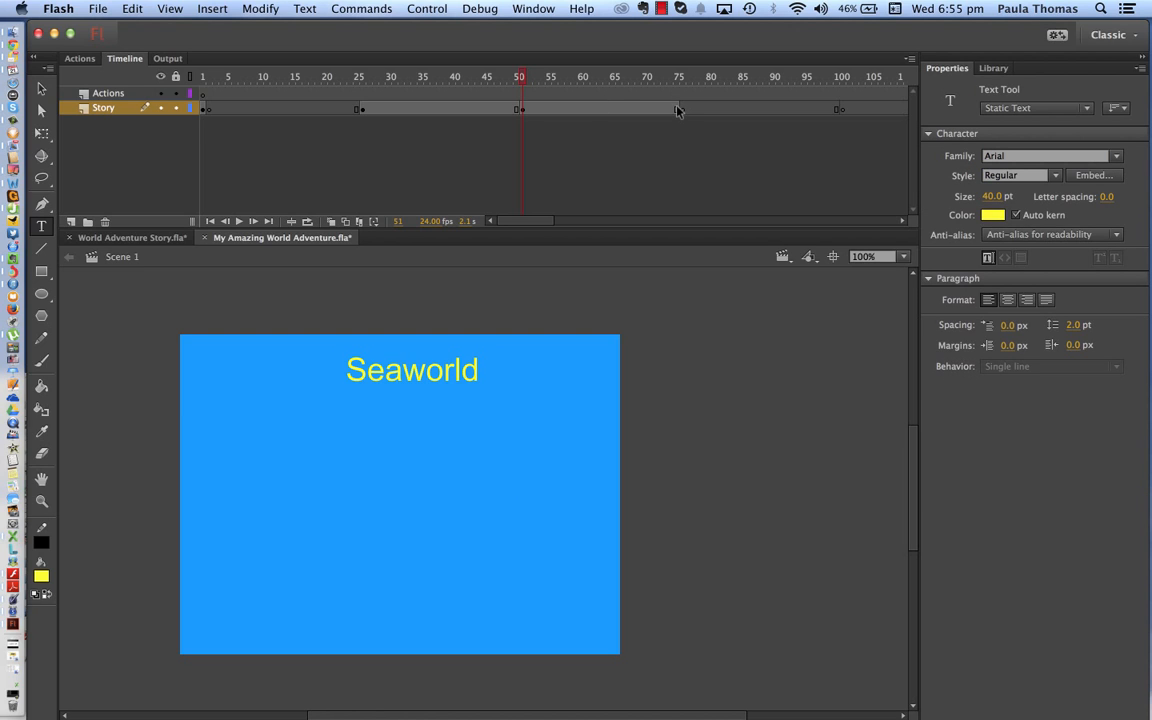
On frame 75 of the Story layer, replace the "Seaworld" text with "WetNWild".
click(676, 110)
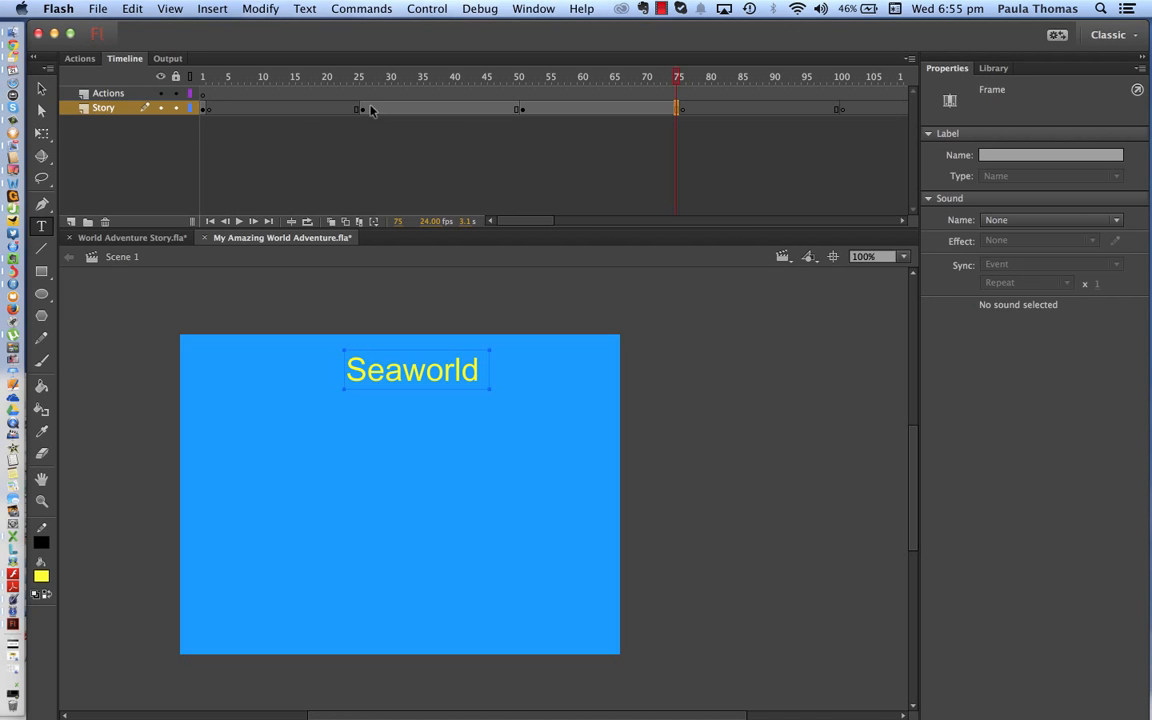
double_click(402, 371)
drag(402, 371, 347, 377)
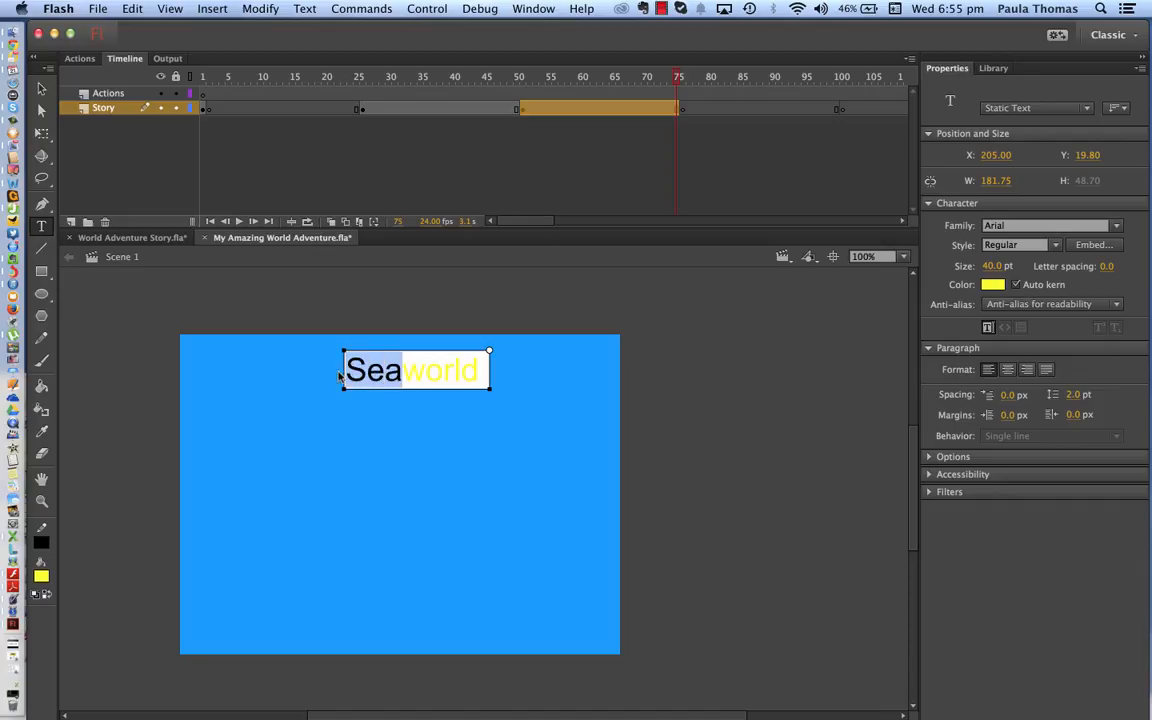
drag(482, 371, 348, 374)
text(We)
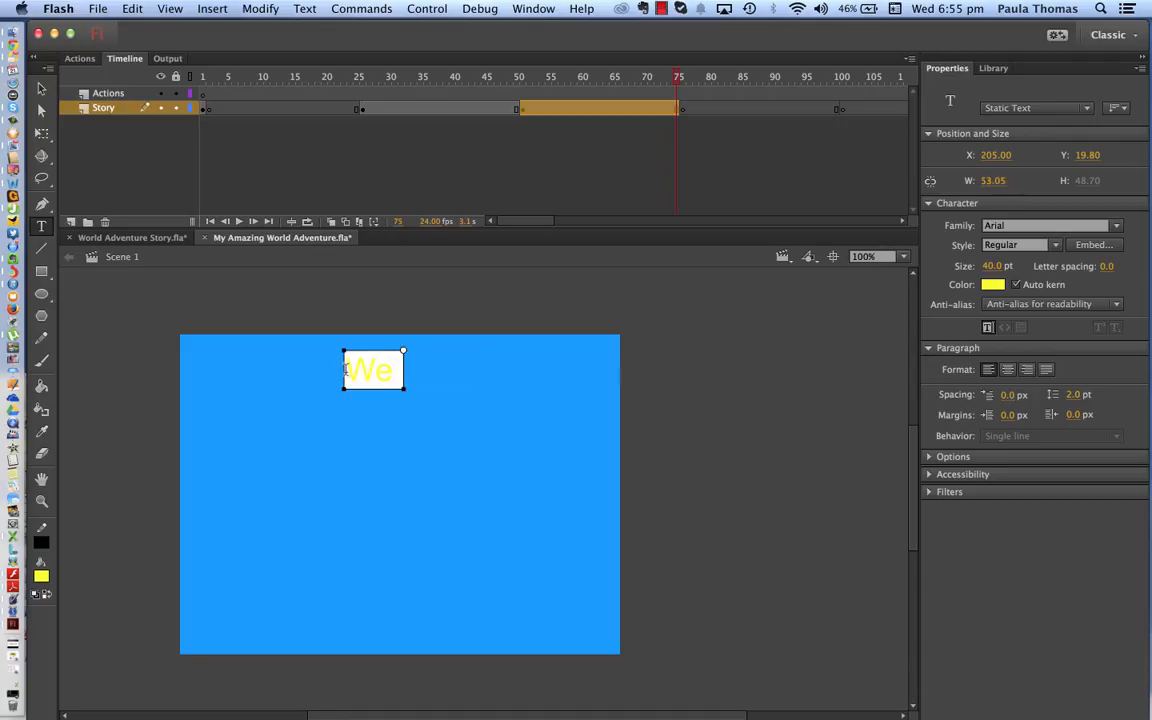
text(tNWild)
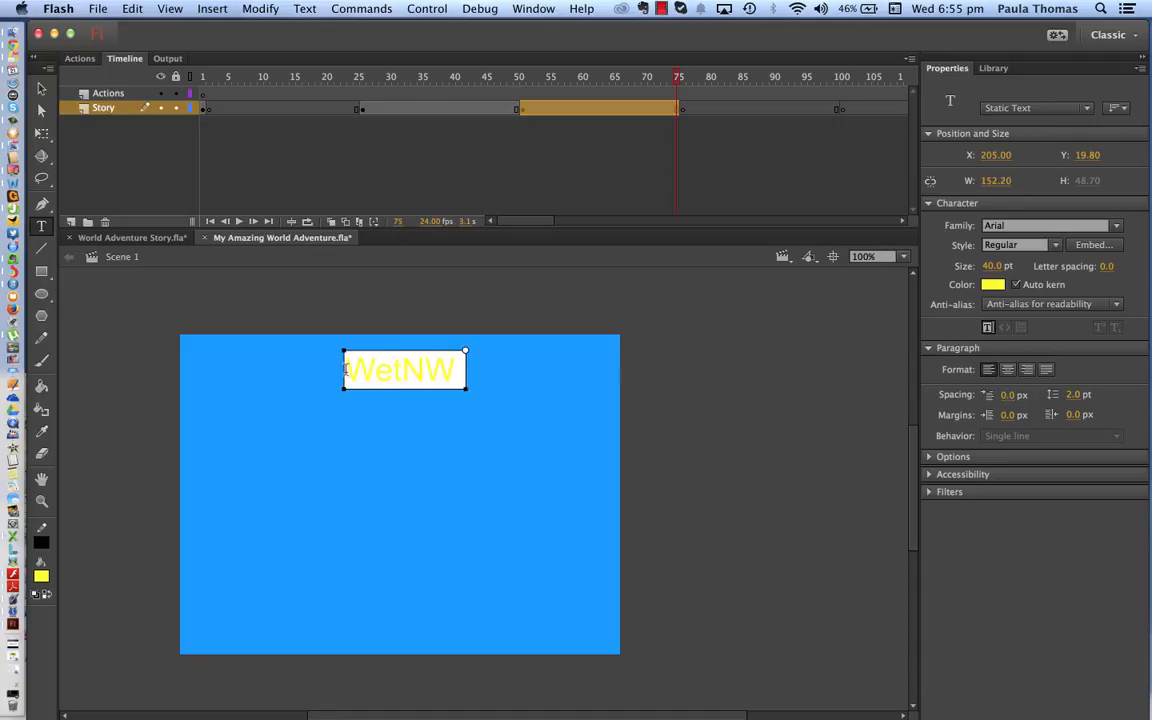
click(495, 411)
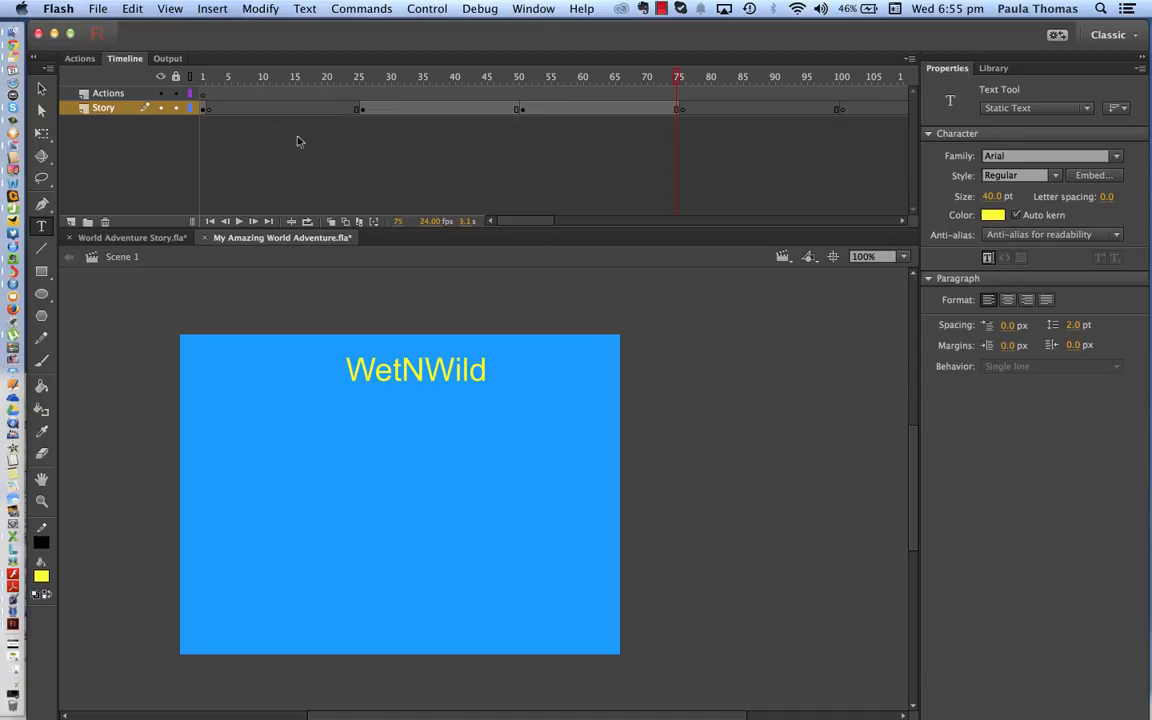
Label frame 1 of the Story layer "Intro Slide".
click(204, 109)
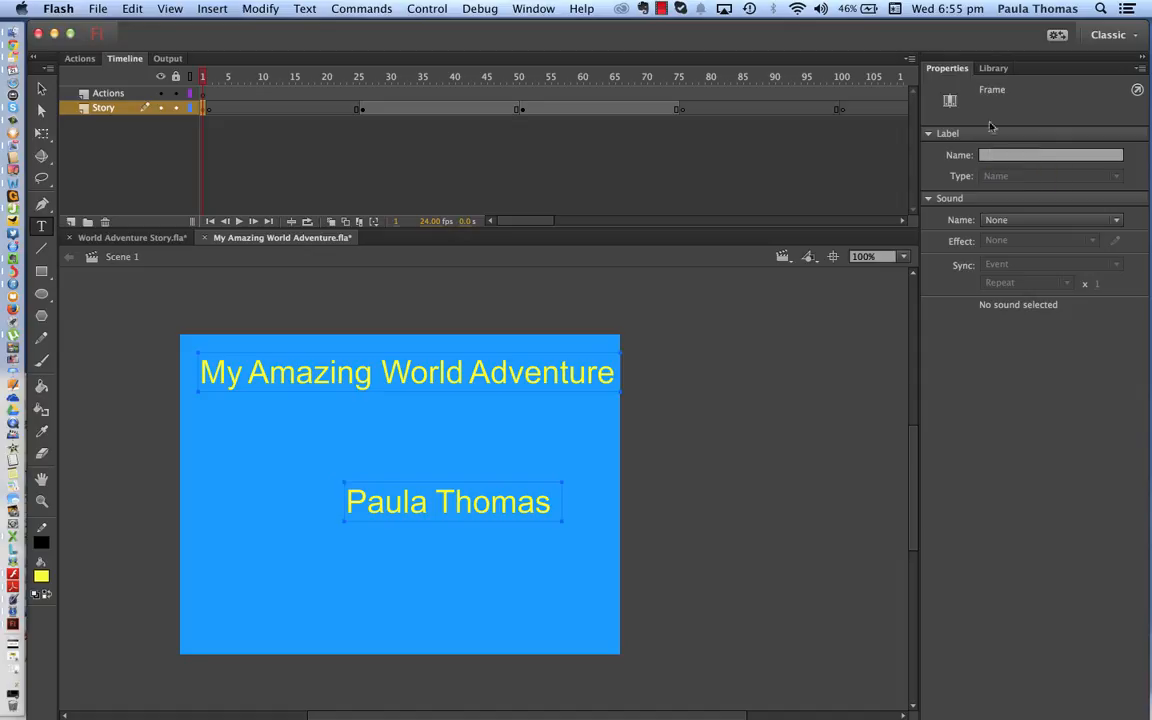
click(982, 155)
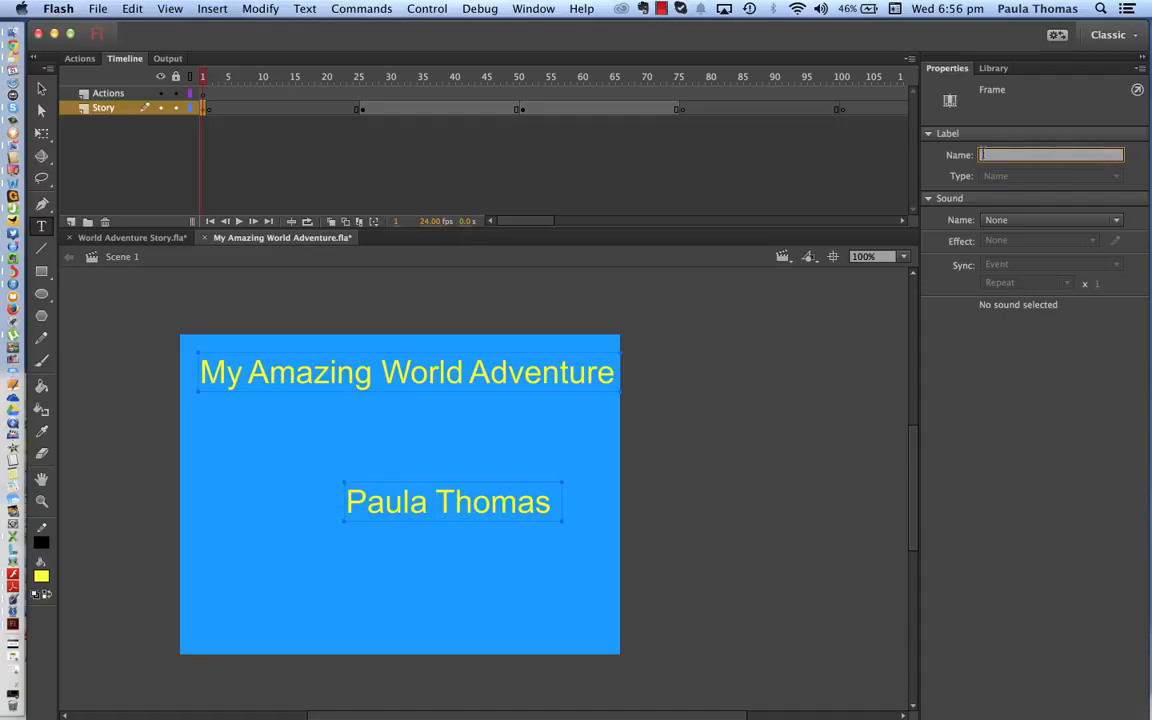
text(Intro S)
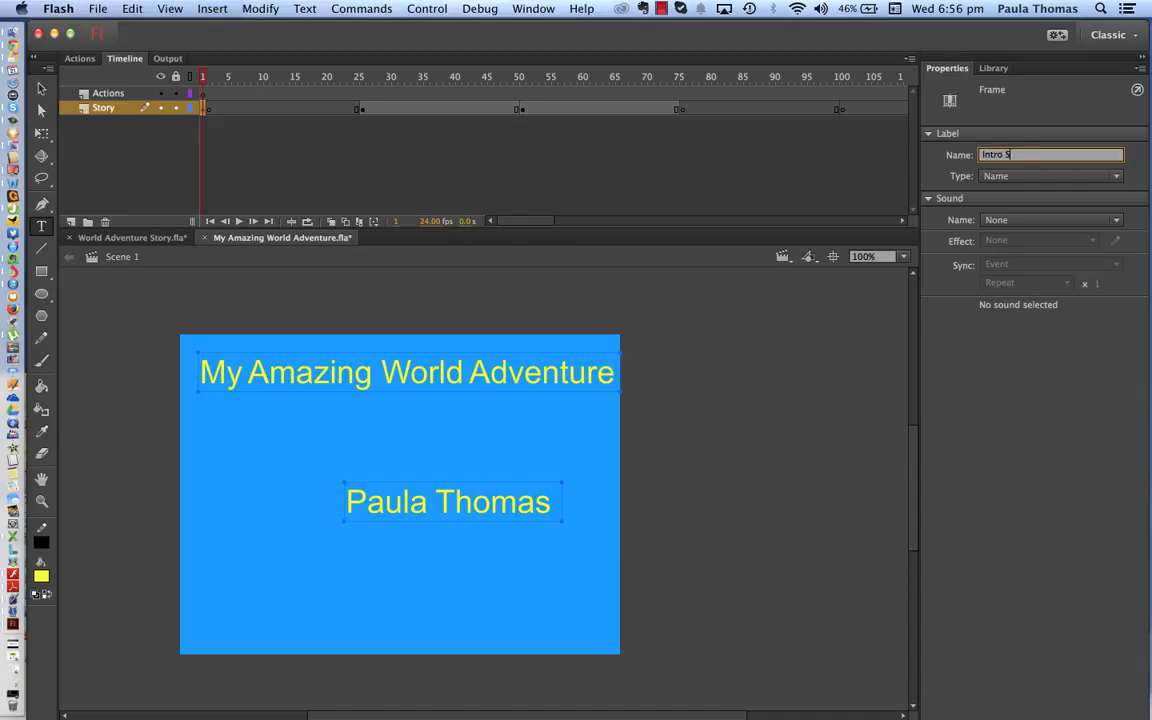
text(lide)
key(Return)
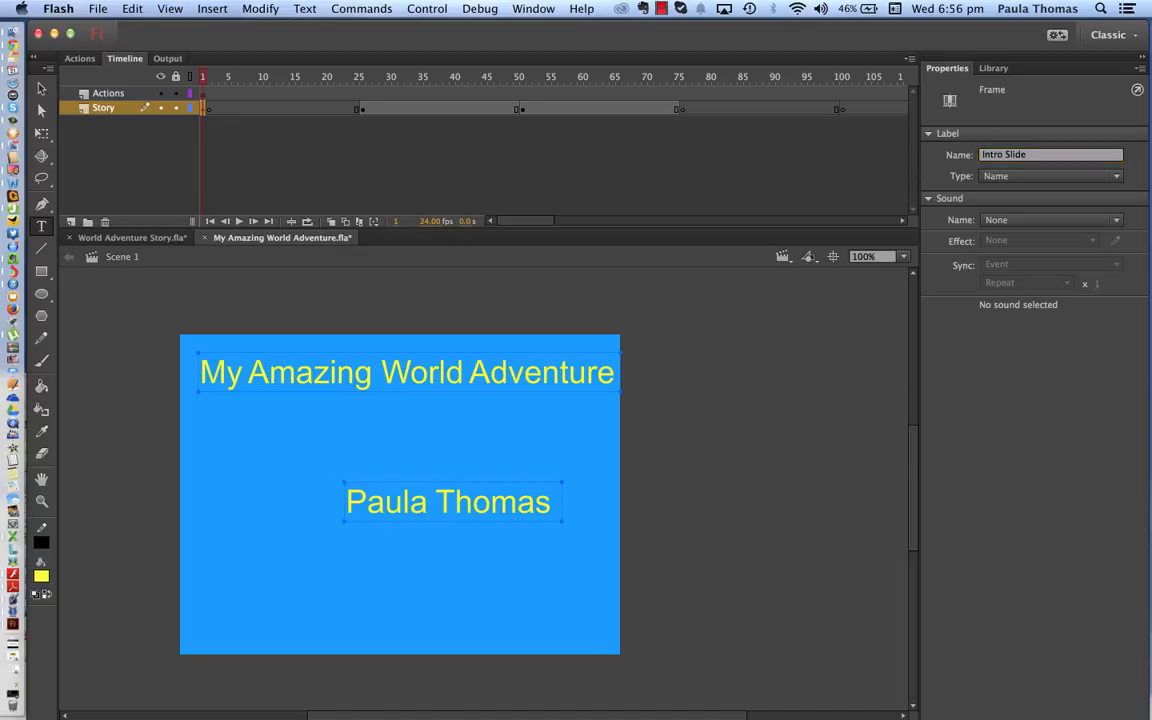
click(727, 400)
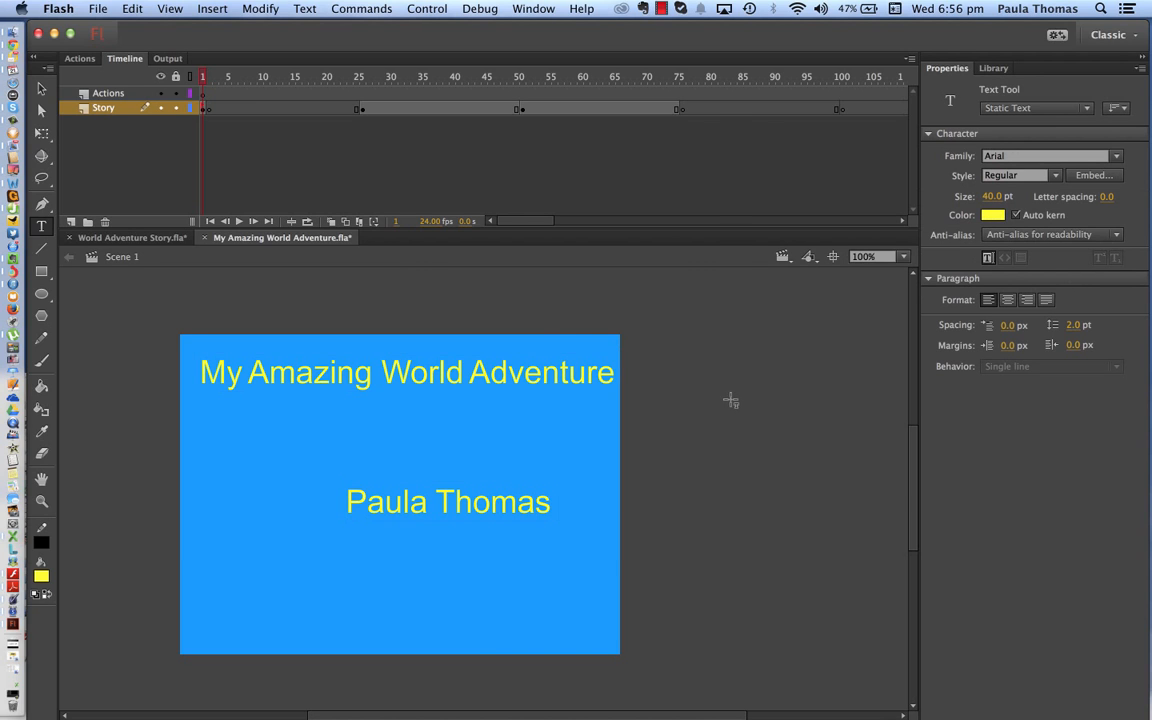
click(204, 109)
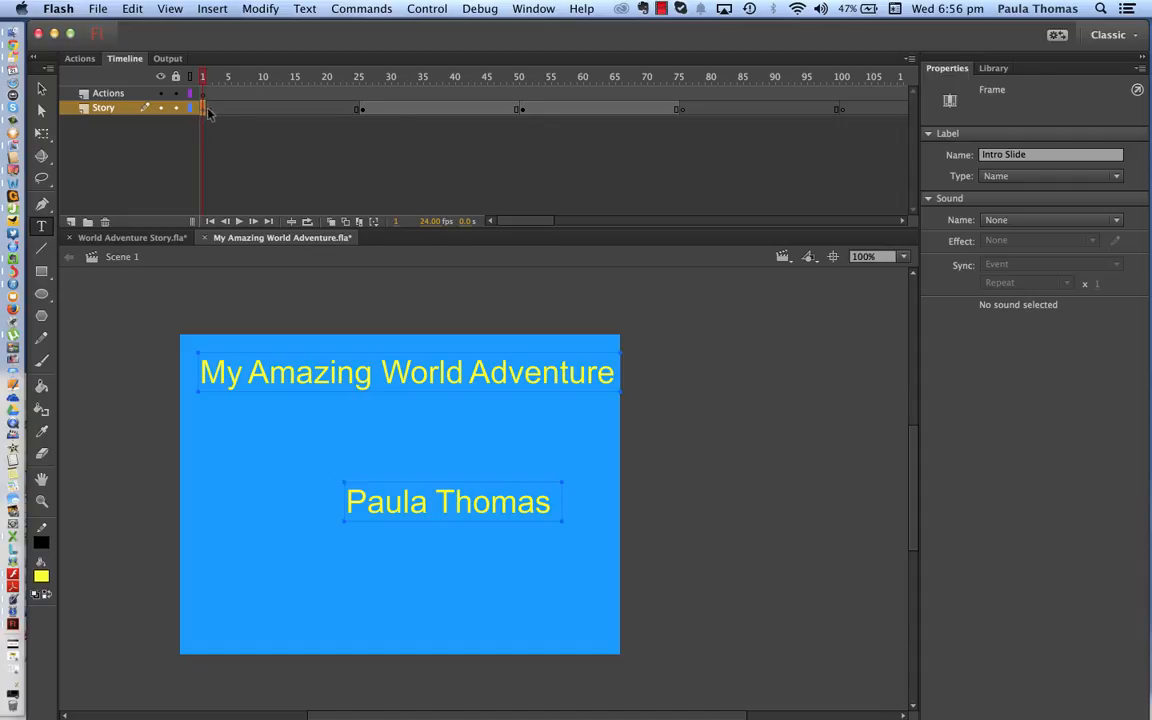
Label the keyframe at frame 26 of the Story layer "Dreamworld".
click(209, 109)
click(363, 110)
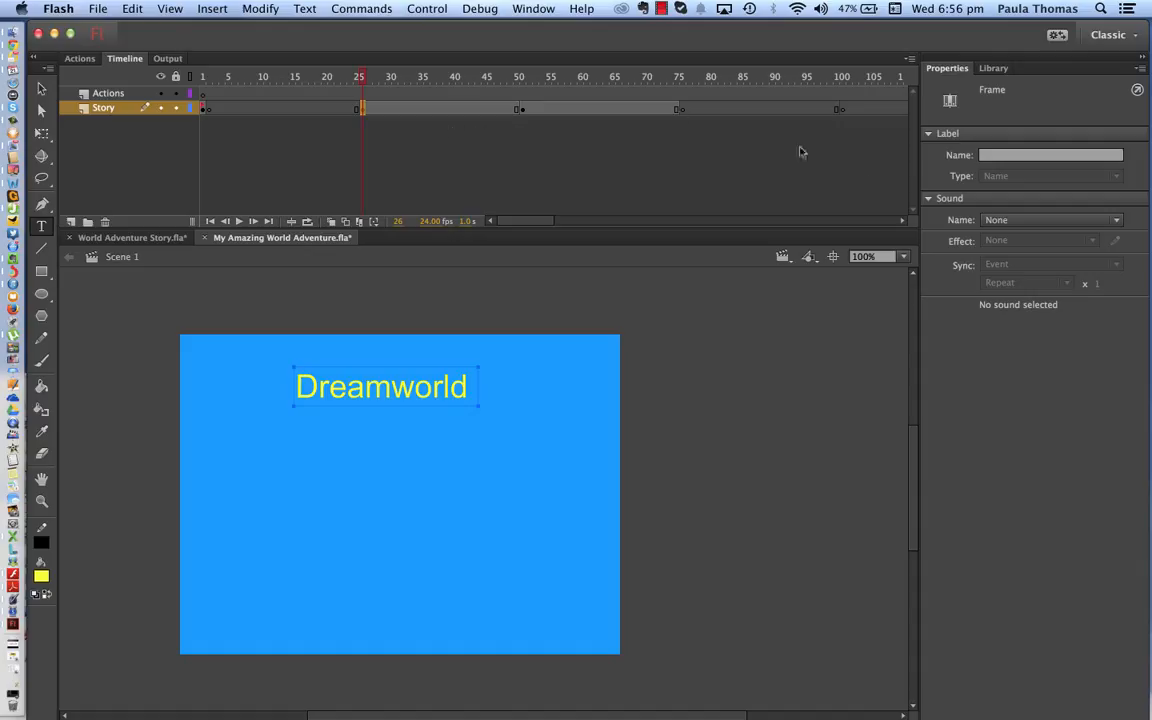
click(982, 155)
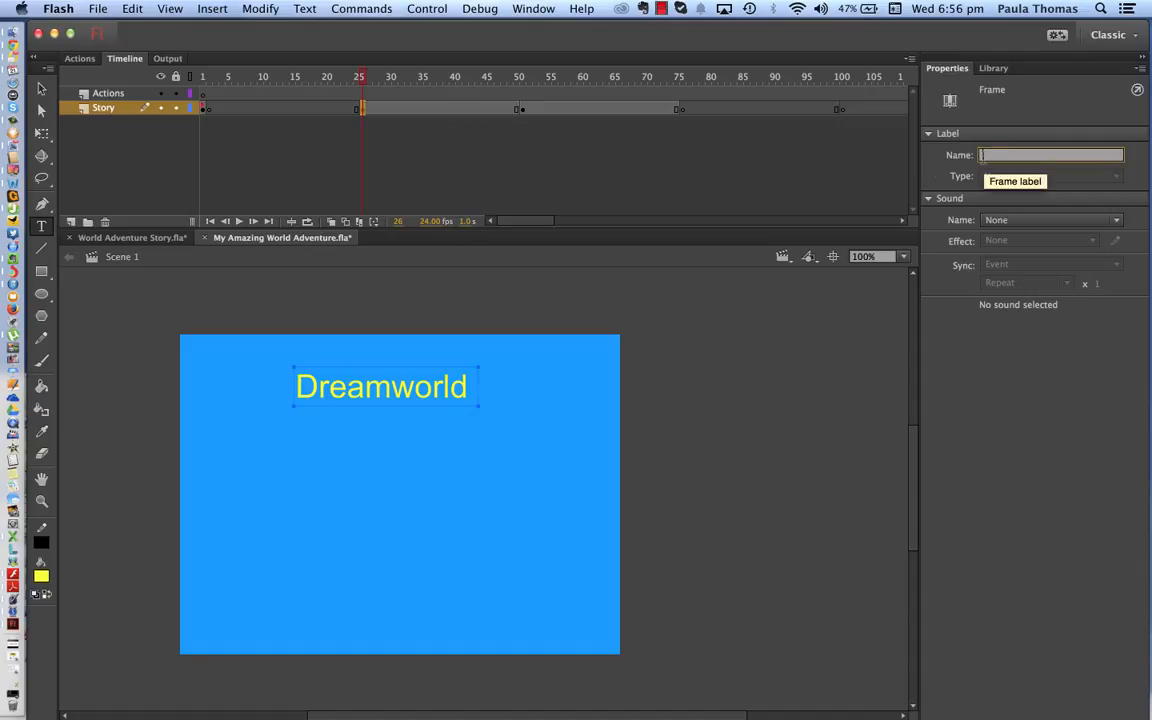
text(Dream)
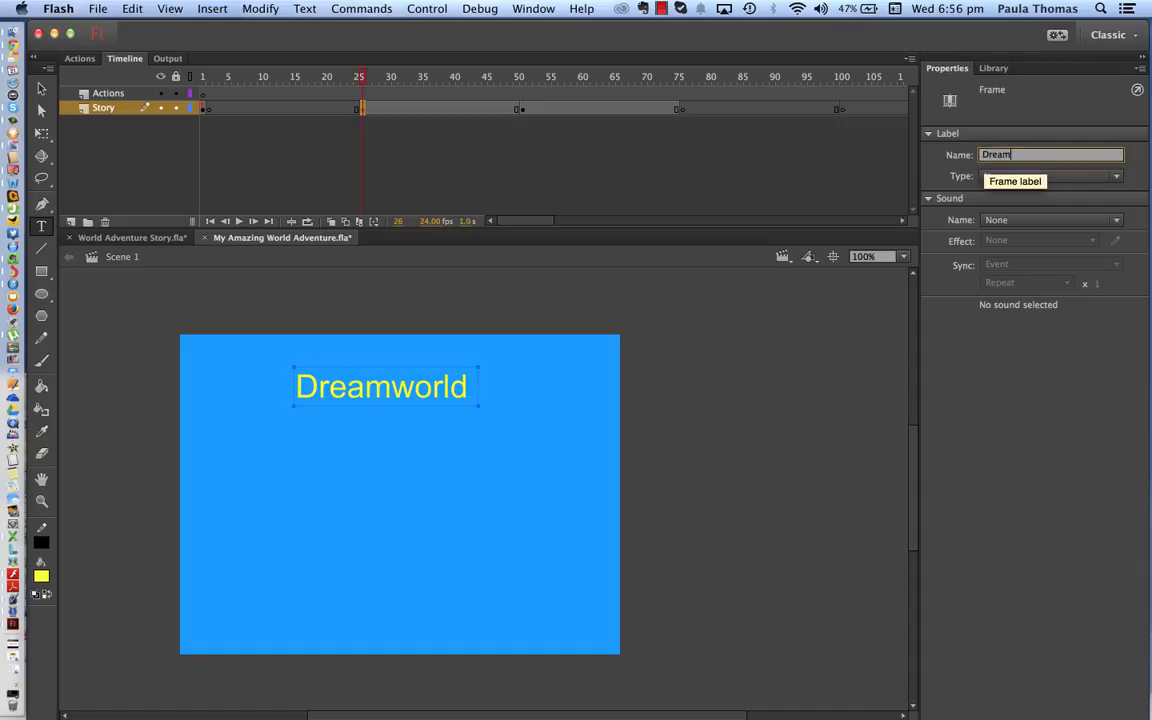
text(world)
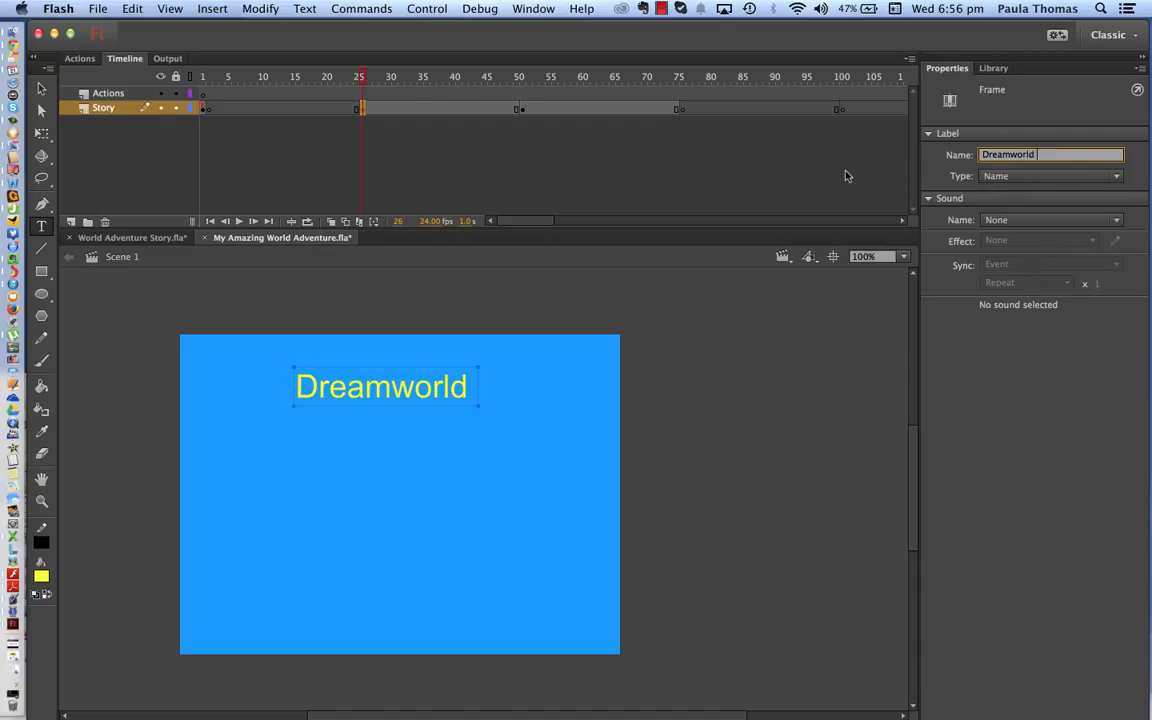
key(Return)
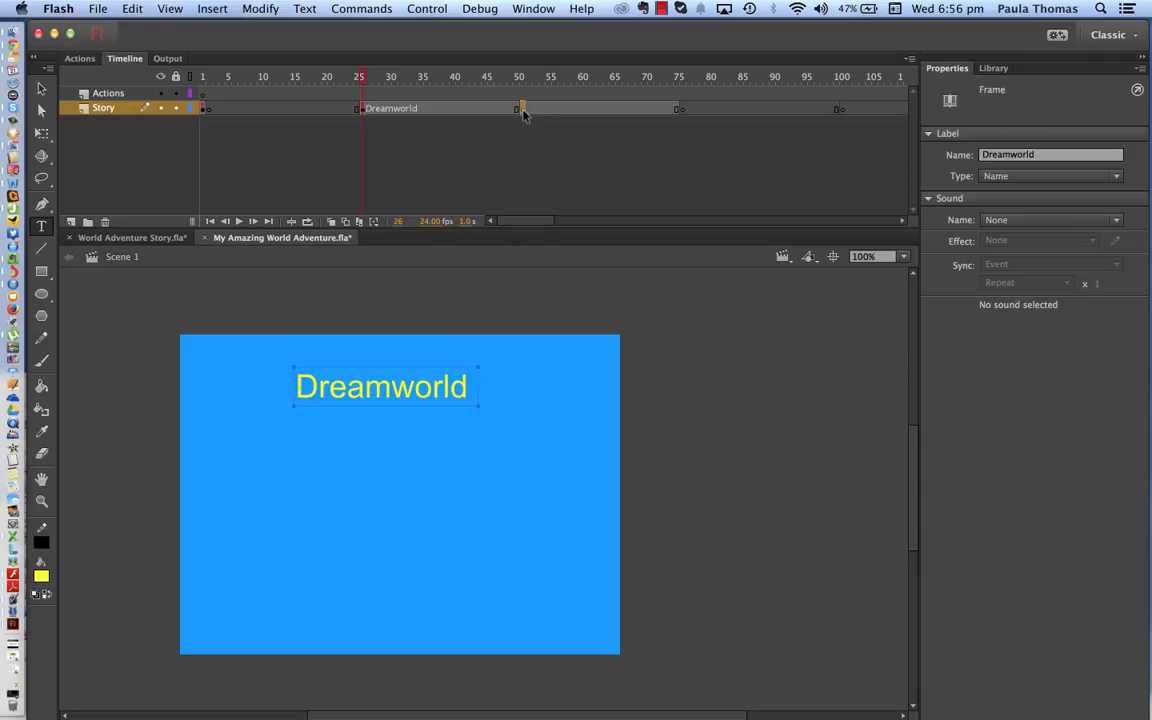
Label the keyframe at frame 51 of the Story layer "WetNWild", without a space and with a capital second W.
click(522, 108)
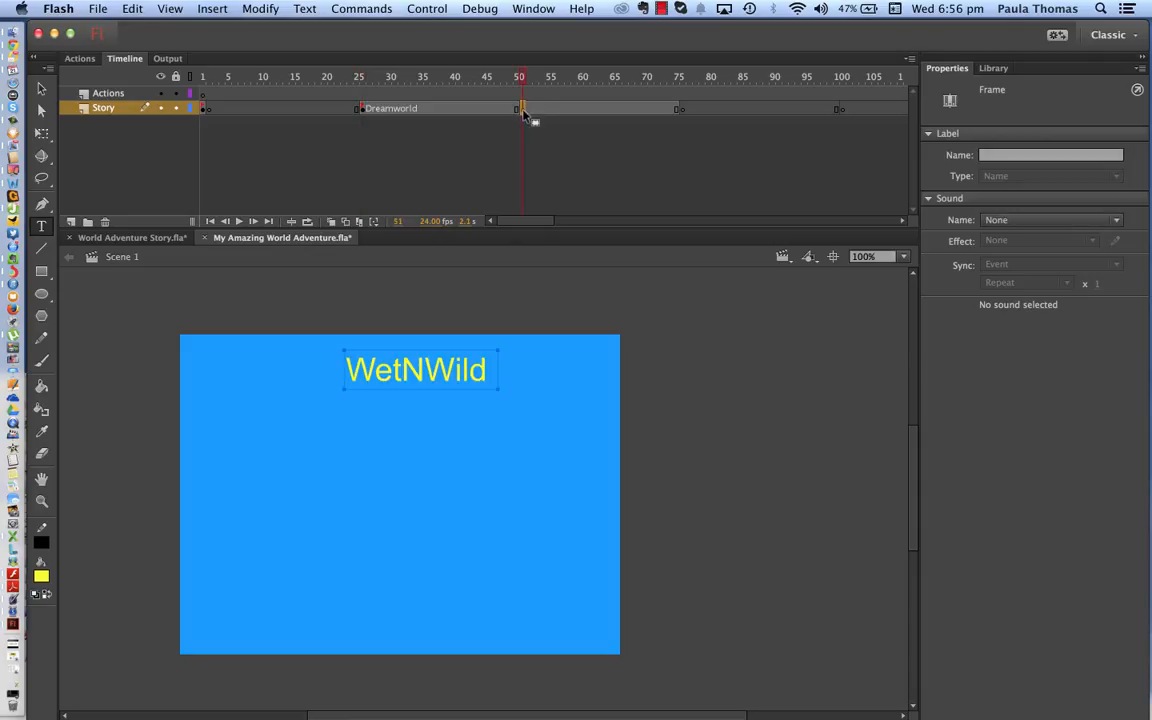
click(983, 155)
text(WetNWild)
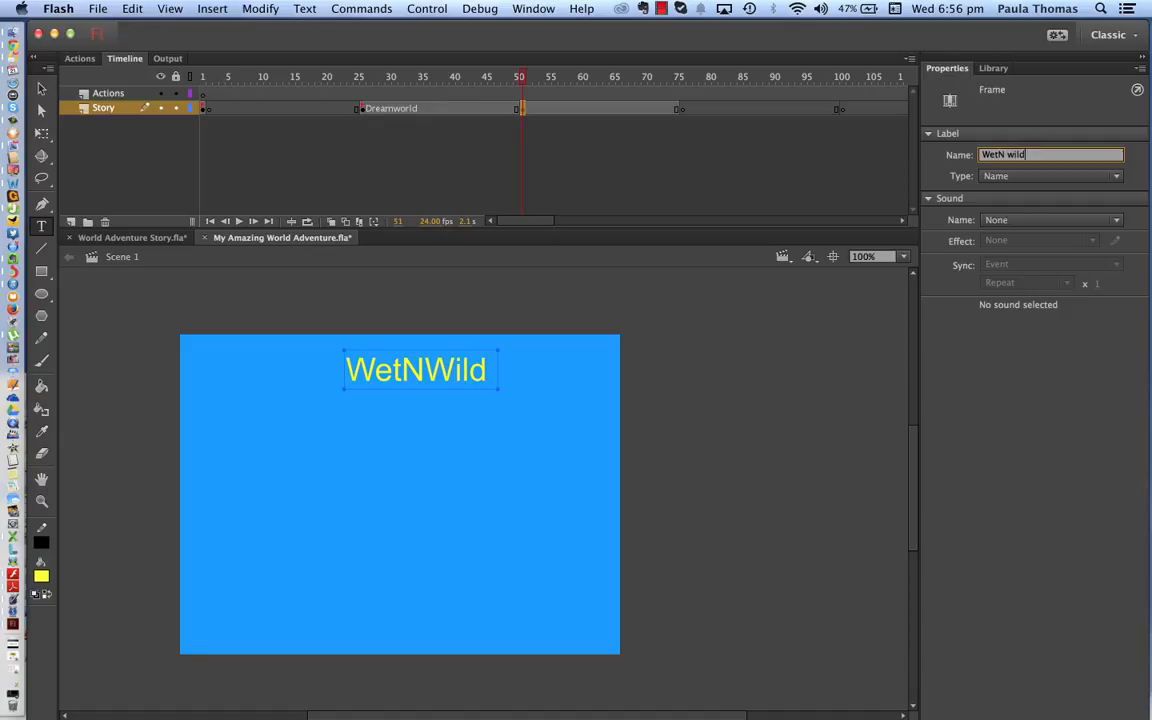
click(1007, 154)
key(BackSpace)
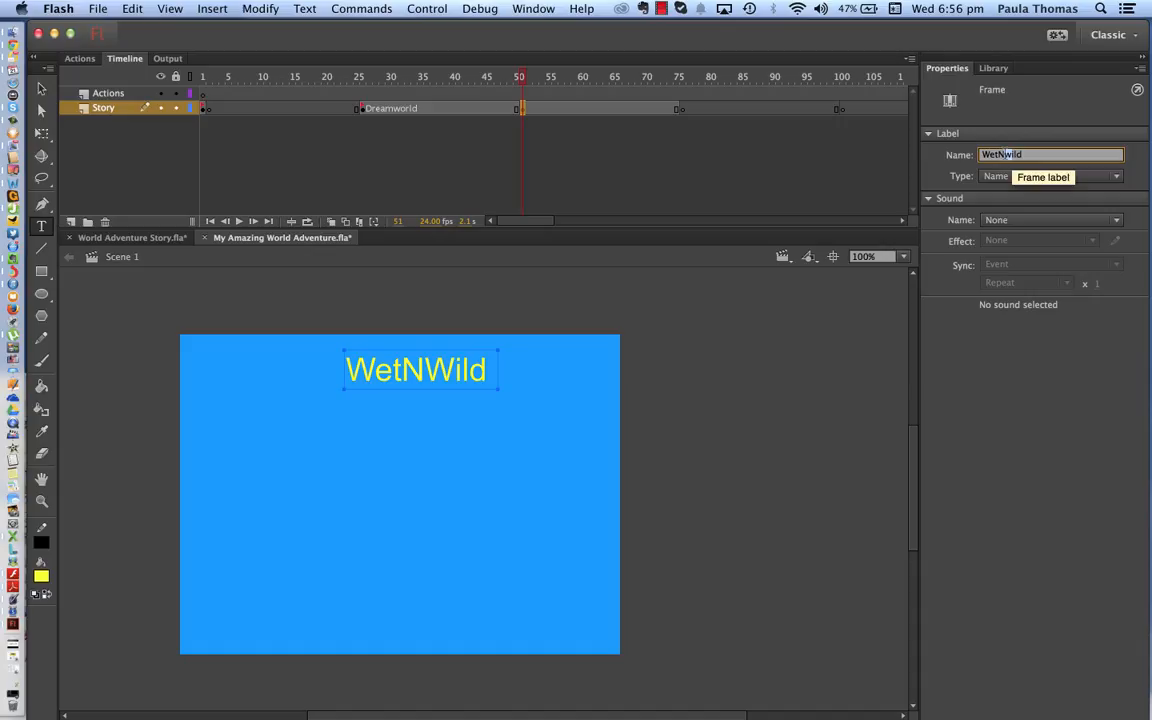
text(W)
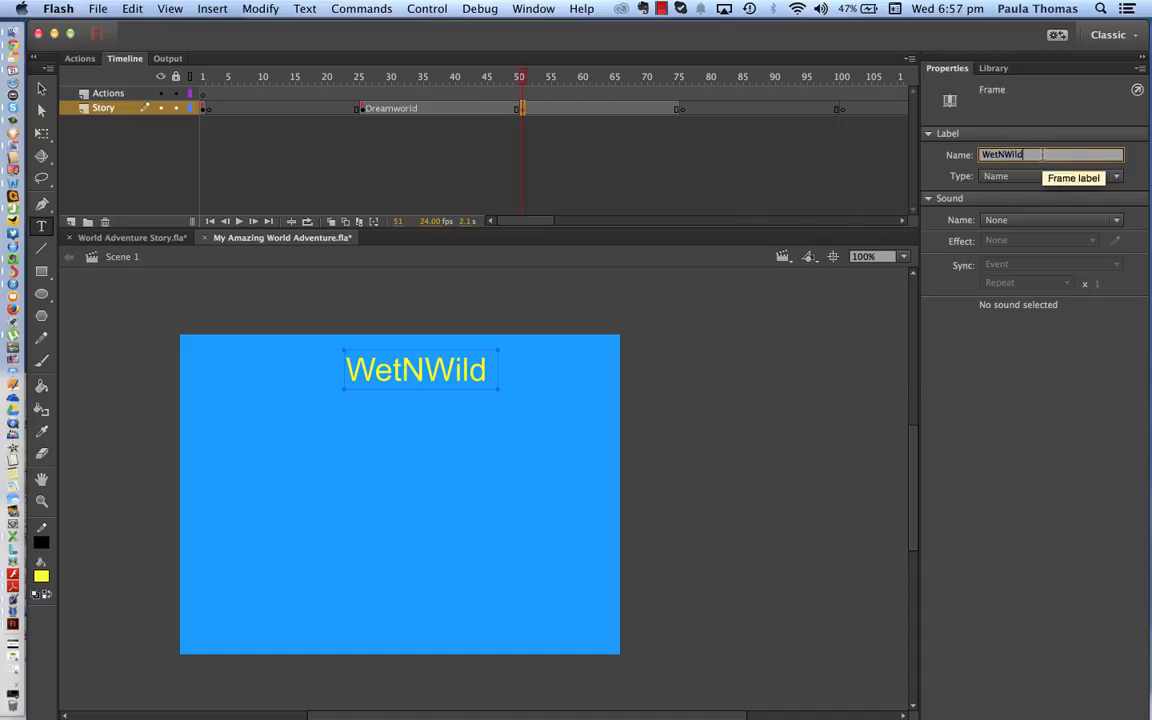
key(Return)
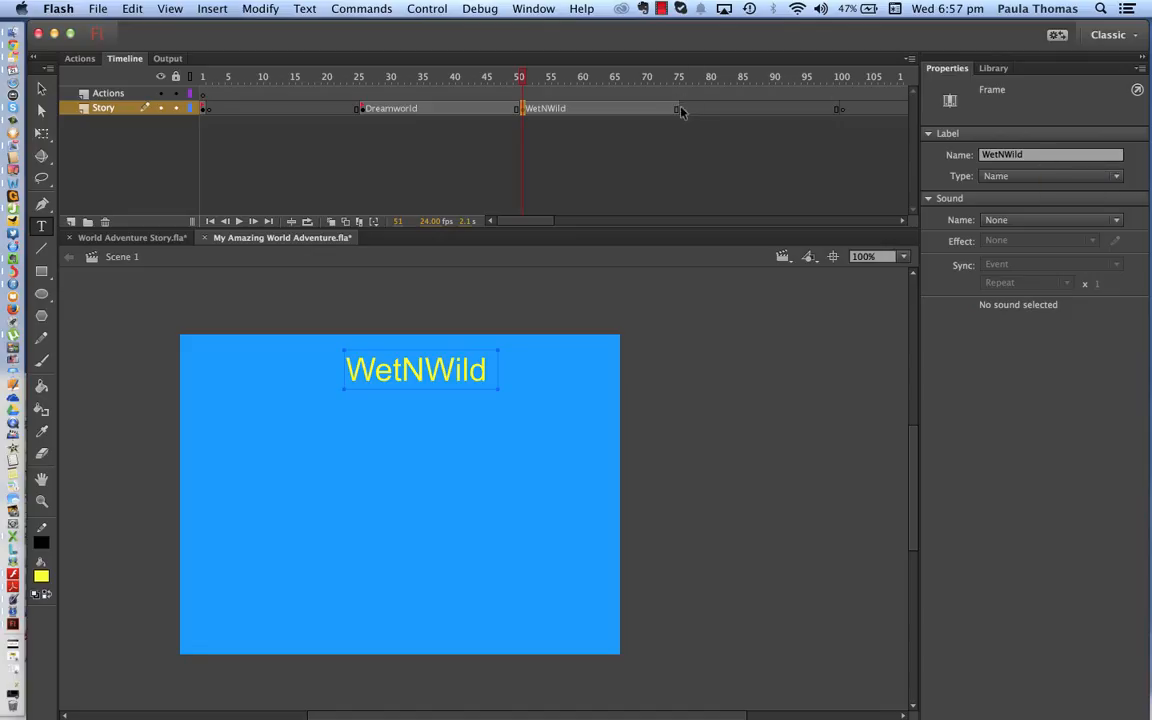
Add the static text "Movie world" at about X 119, Y 16 on frame 76 of the Story layer.
click(681, 109)
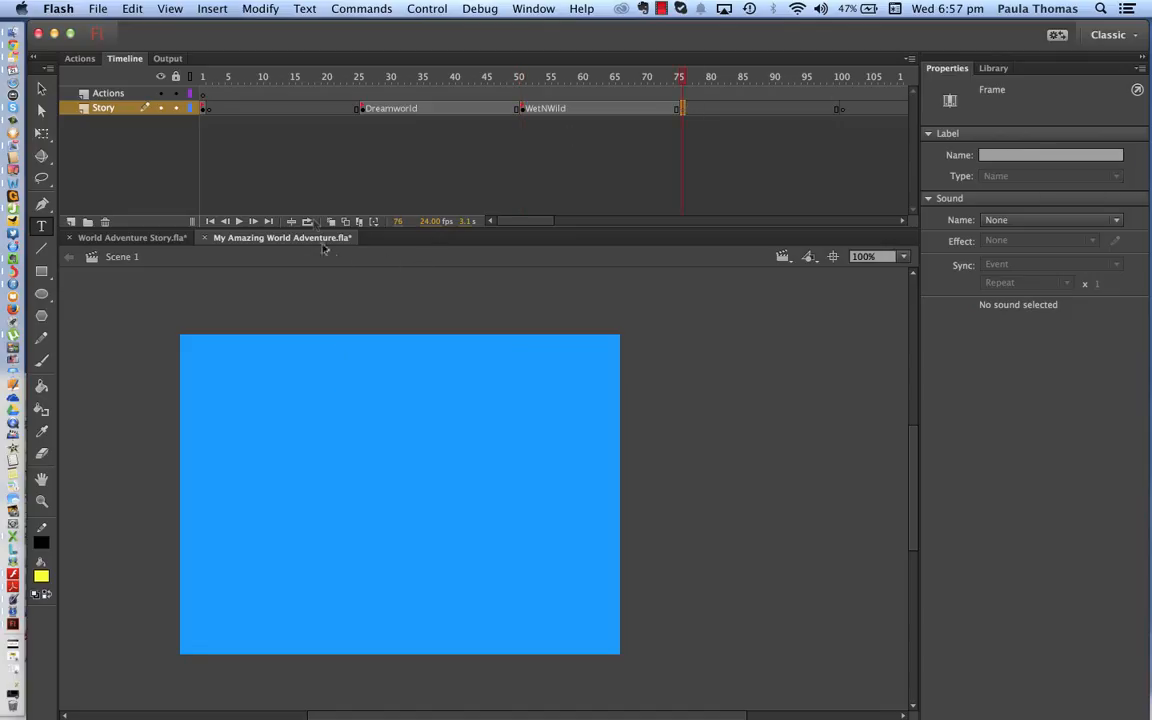
click(276, 358)
text(Movoie)
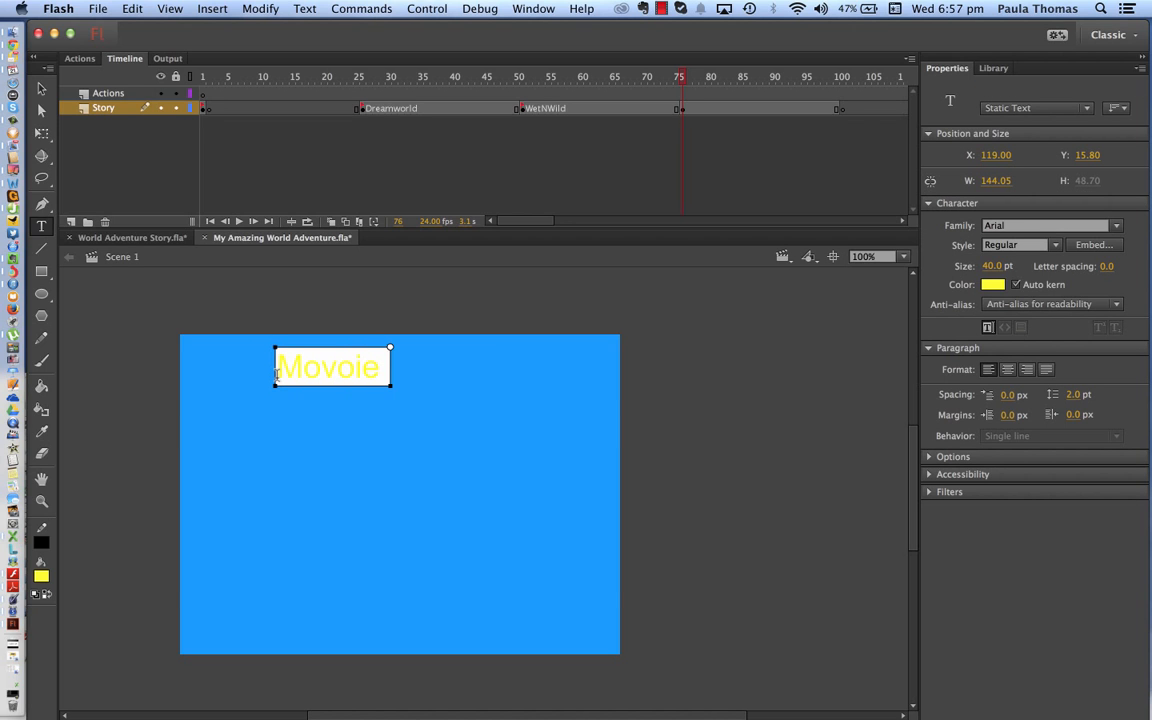
key(BackSpace)
key(BackSpace)
key(BackSpace)
text(ie)
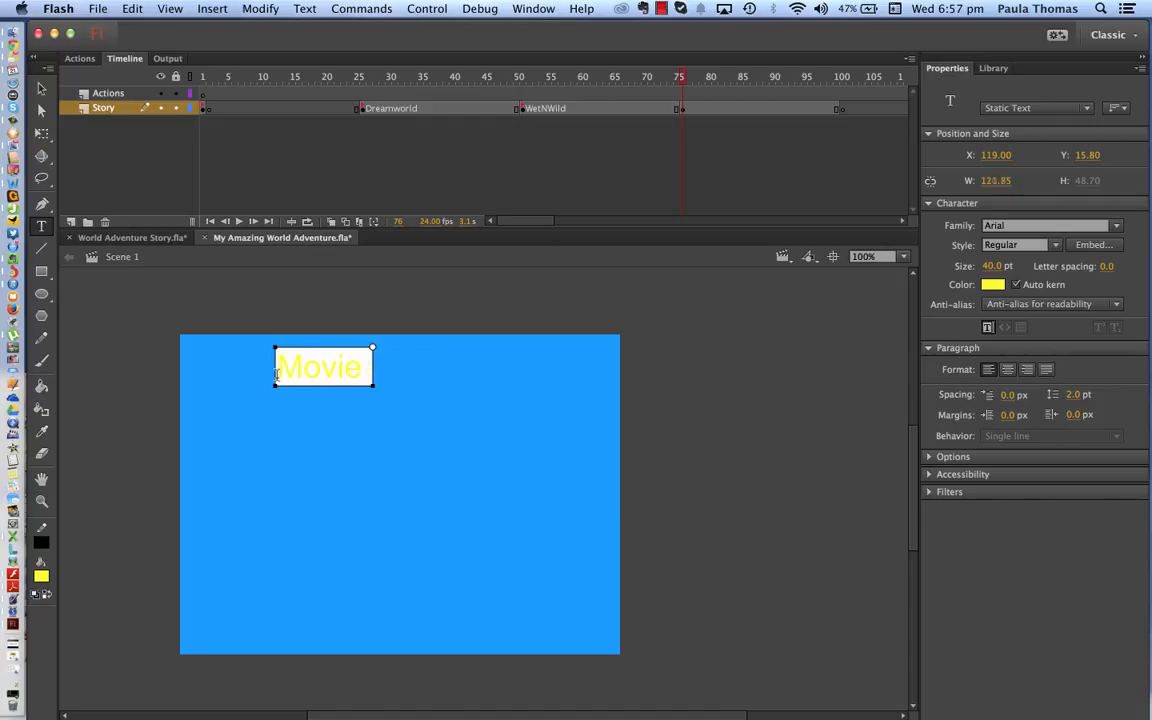
text( world)
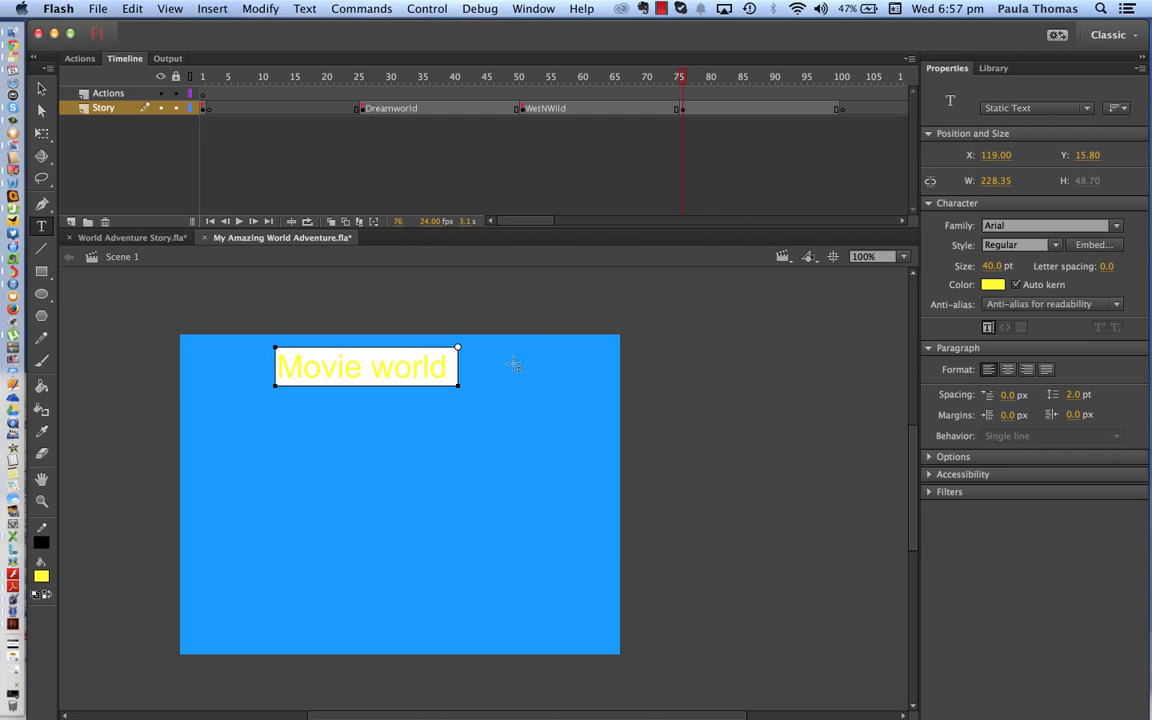
key(Return)
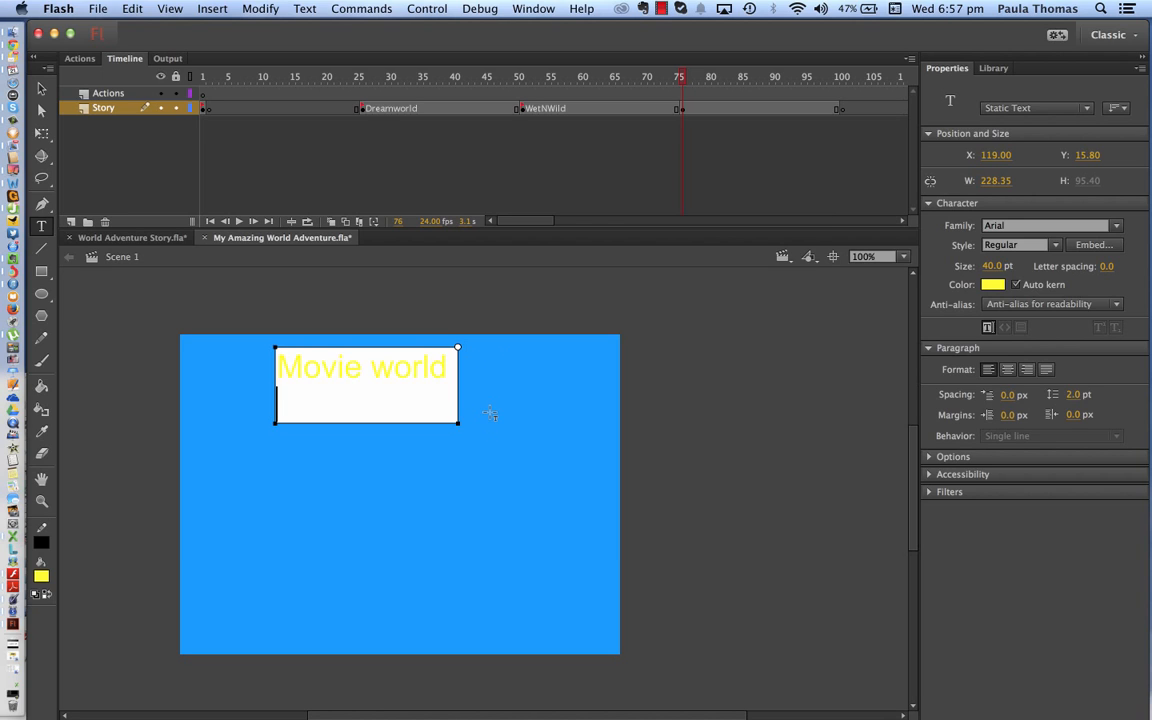
click(753, 319)
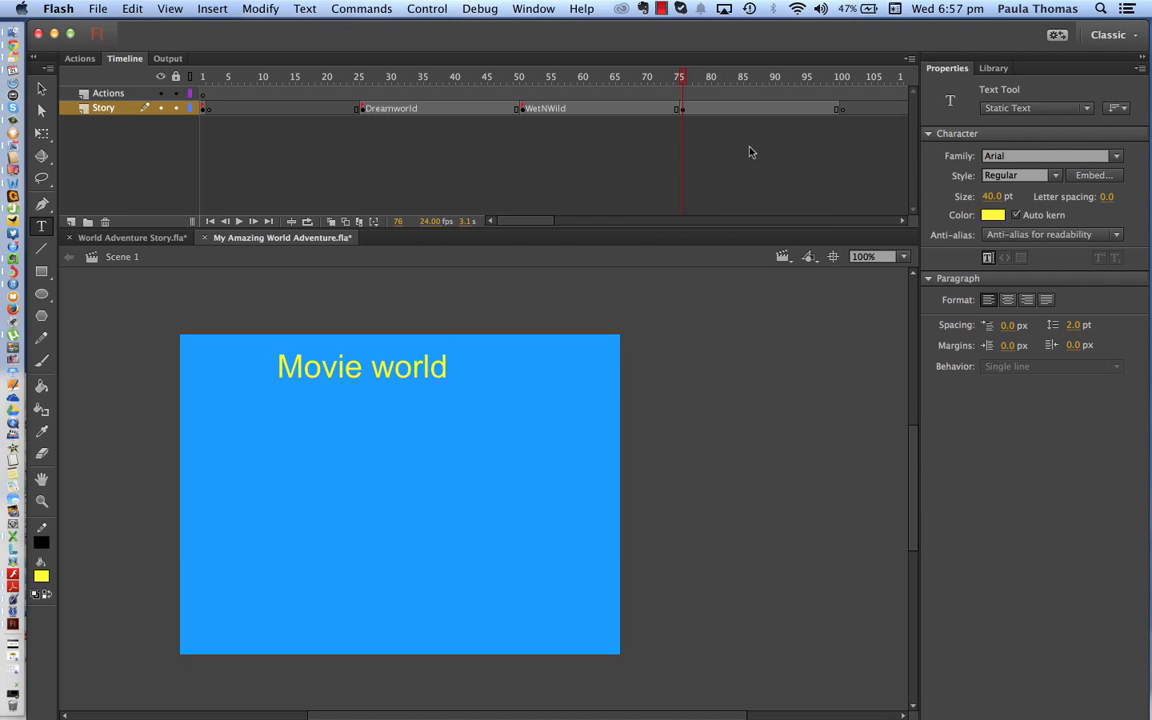
On frame 100 of the Story layer, replace the "Movie world" text with "Seaworld".
click(836, 110)
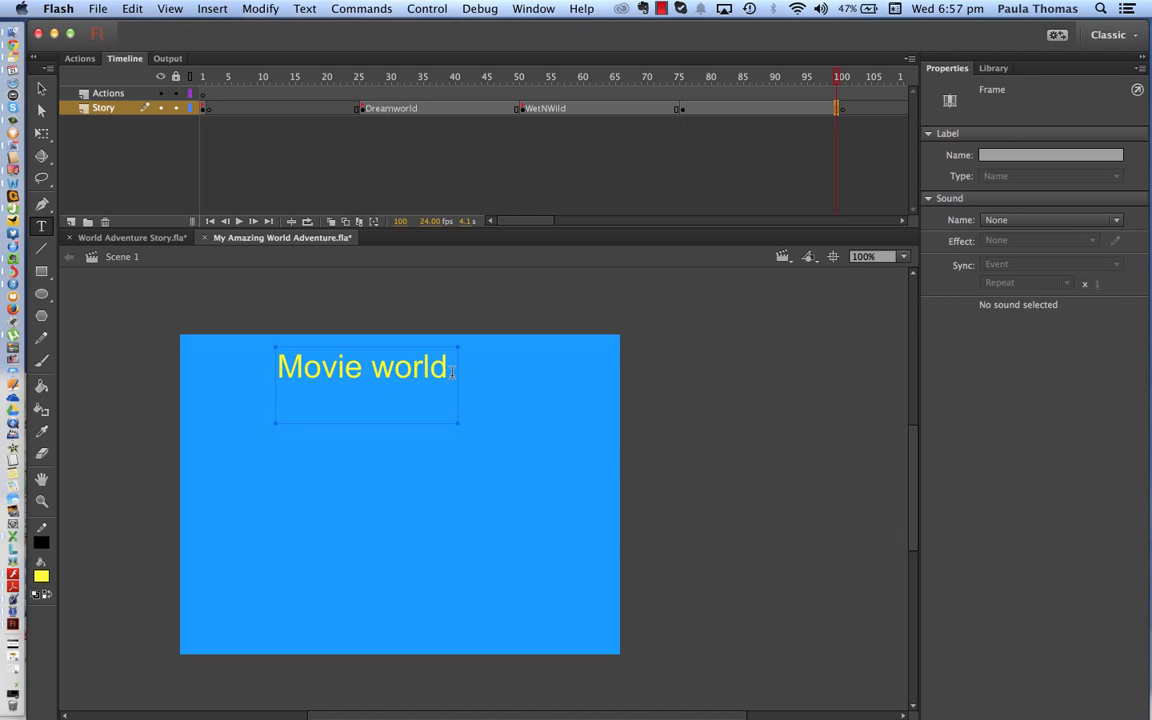
drag(451, 372, 257, 374)
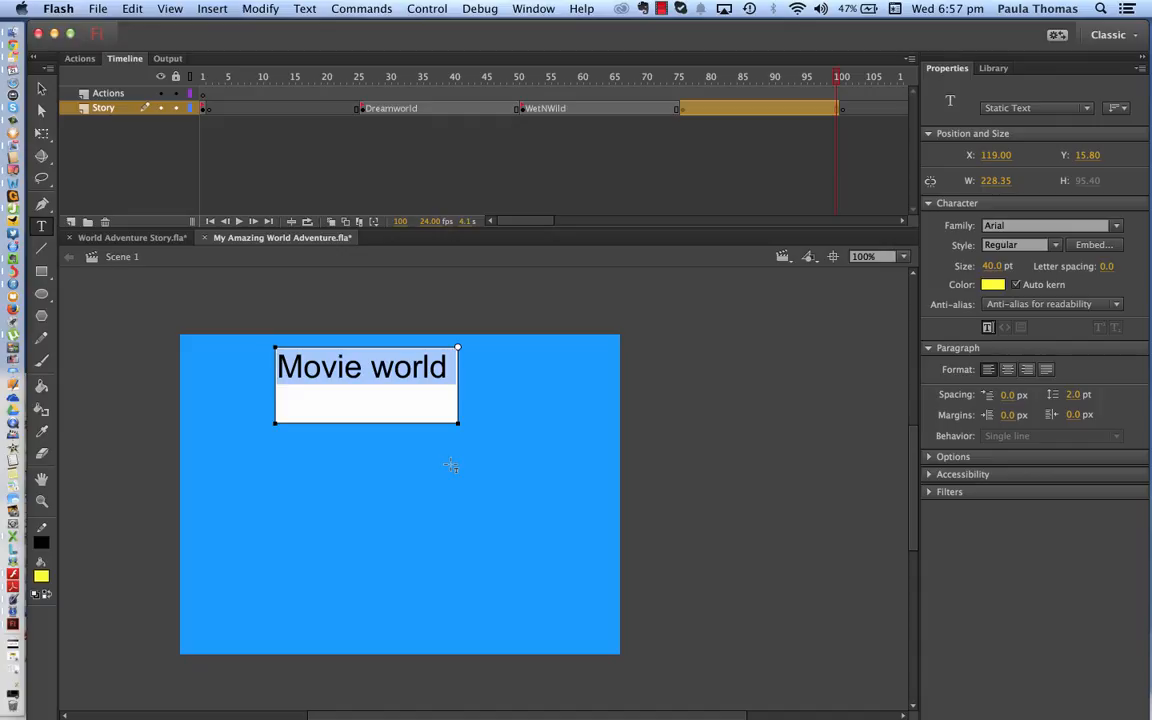
text(Se)
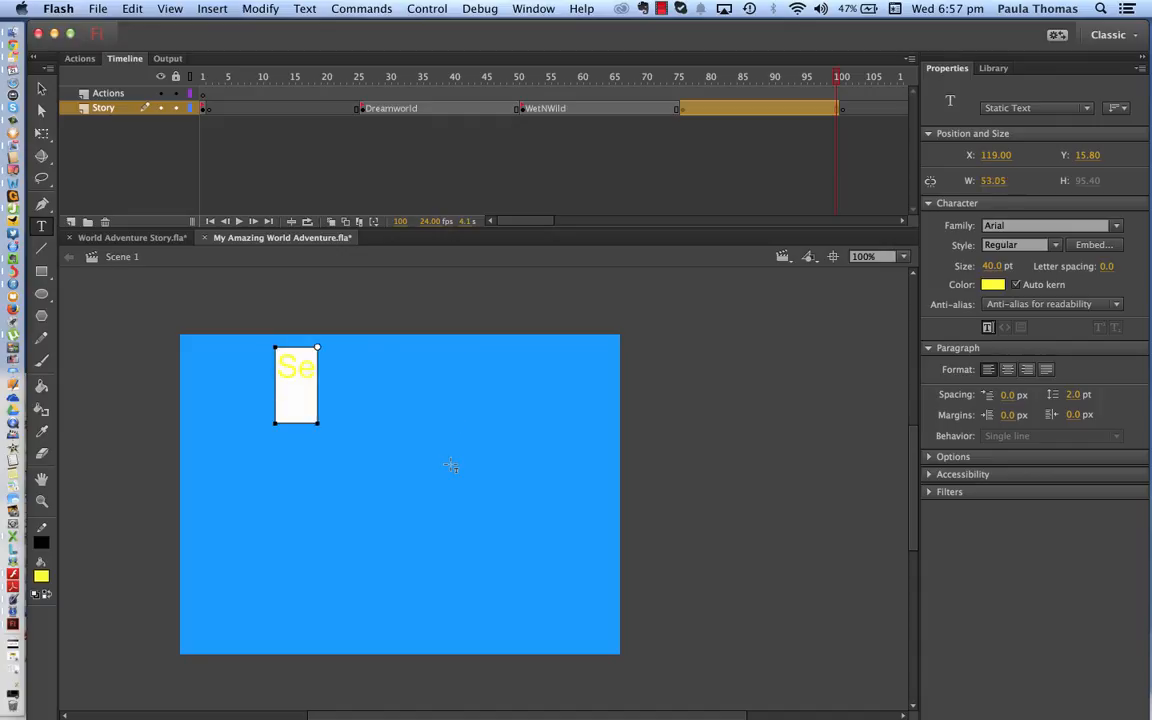
text(aworld)
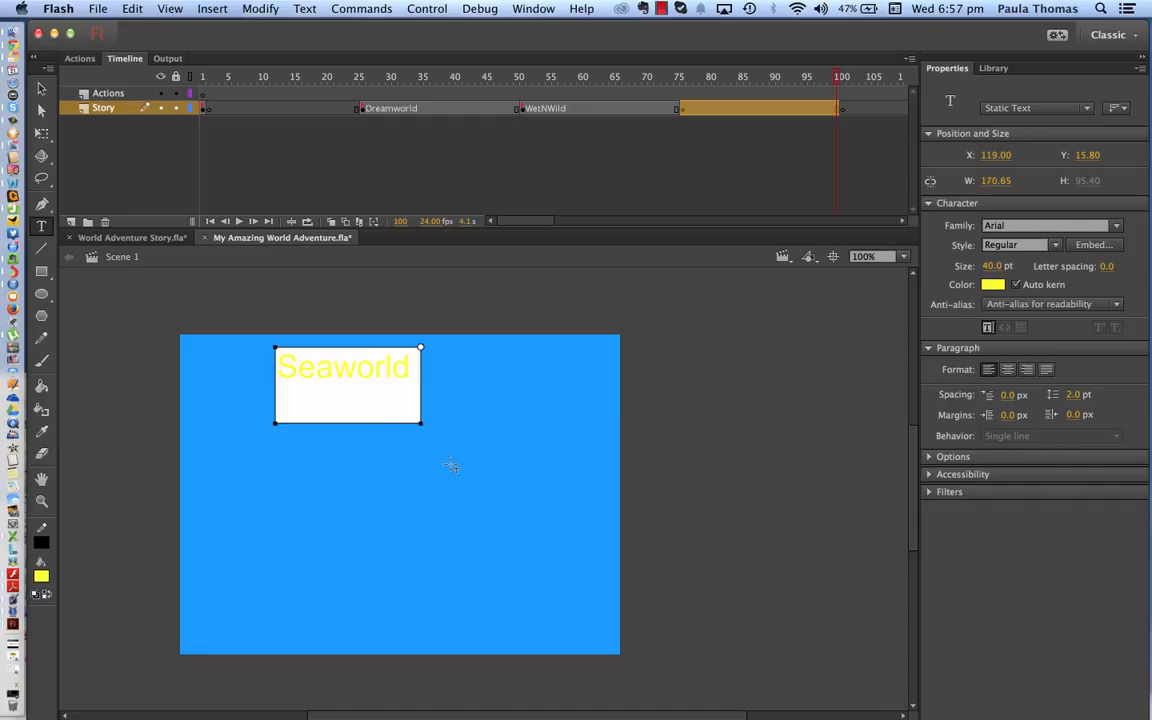
Label the Story layer frames that hold the "Seaworld" text "Seaworld".
click(541, 373)
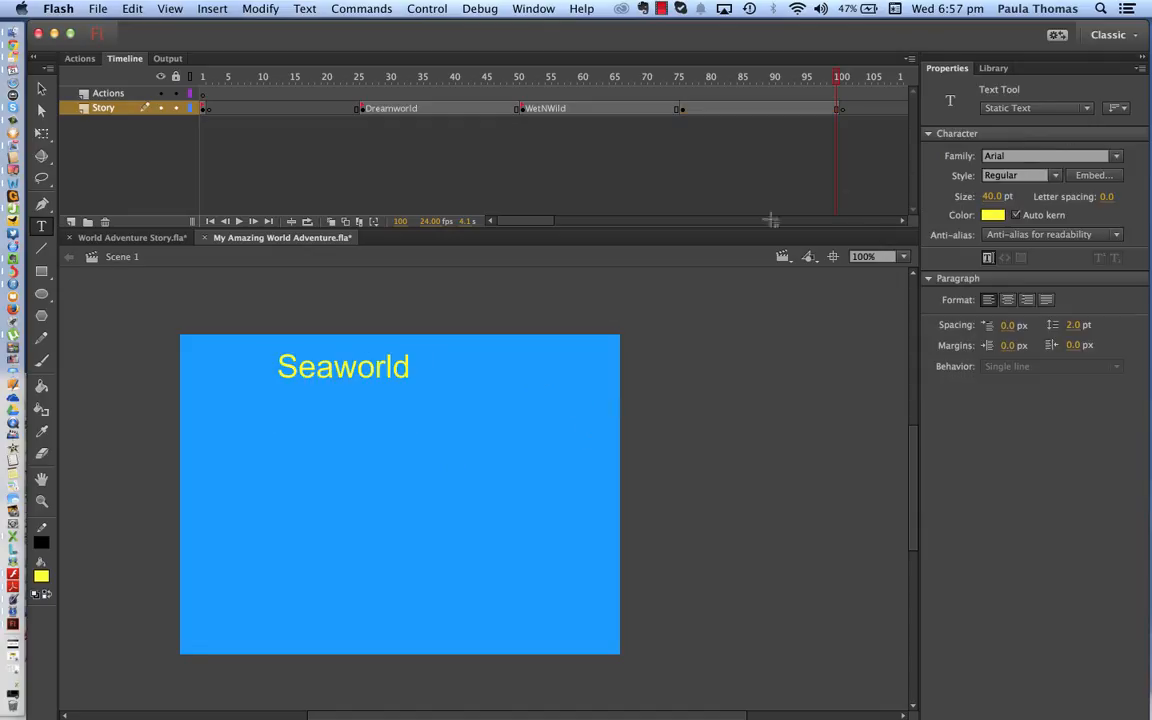
click(837, 108)
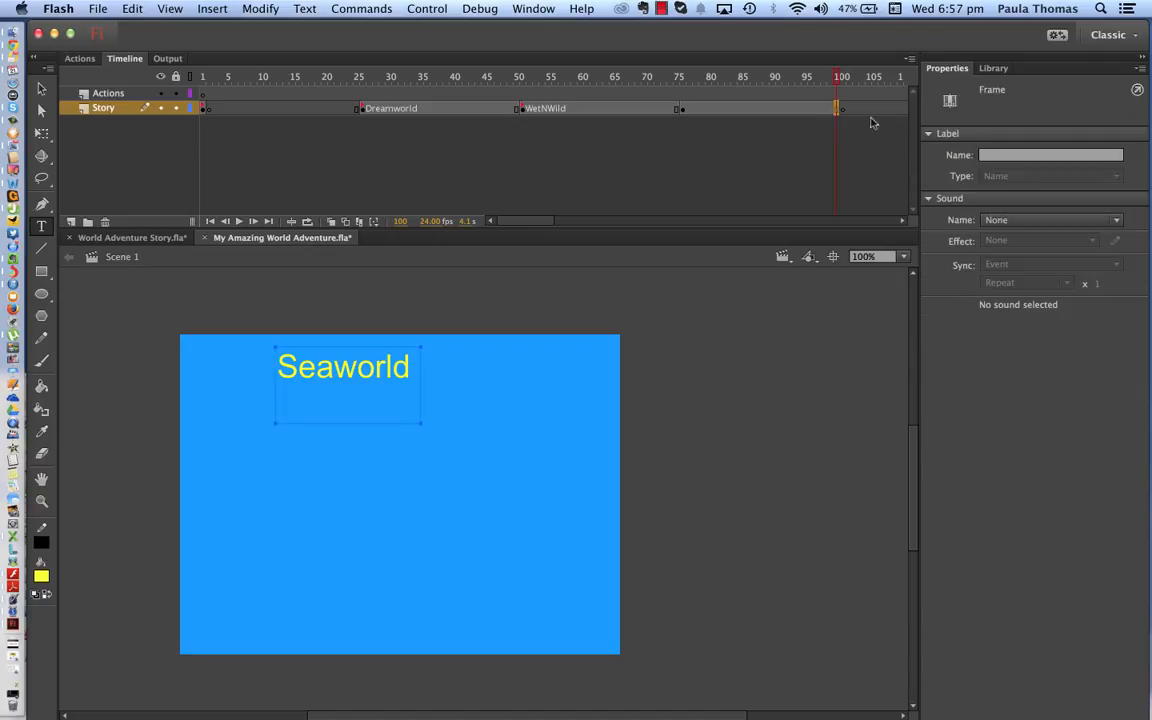
click(993, 155)
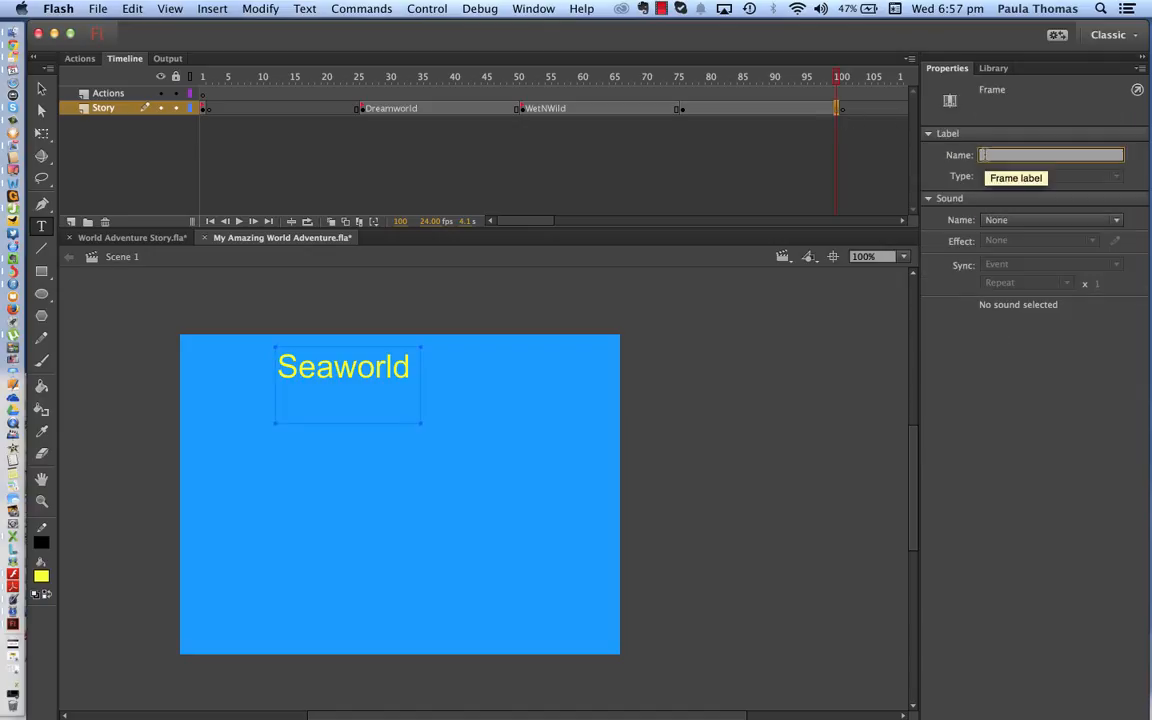
text(Seaworld)
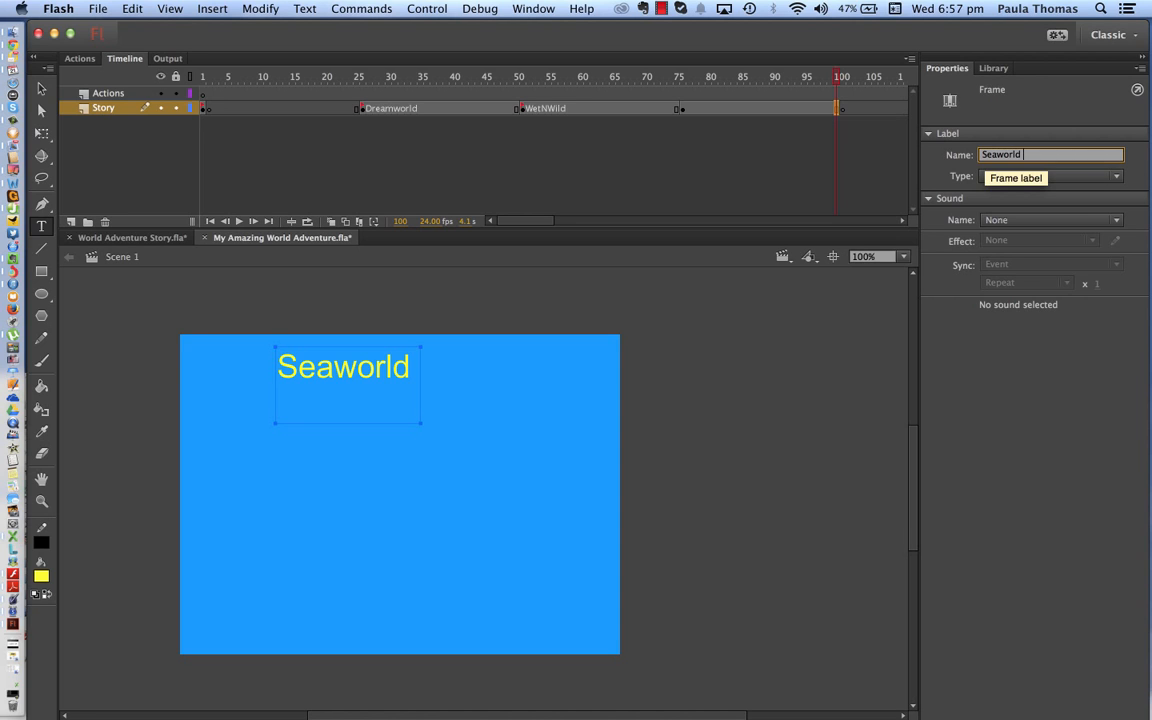
key(Return)
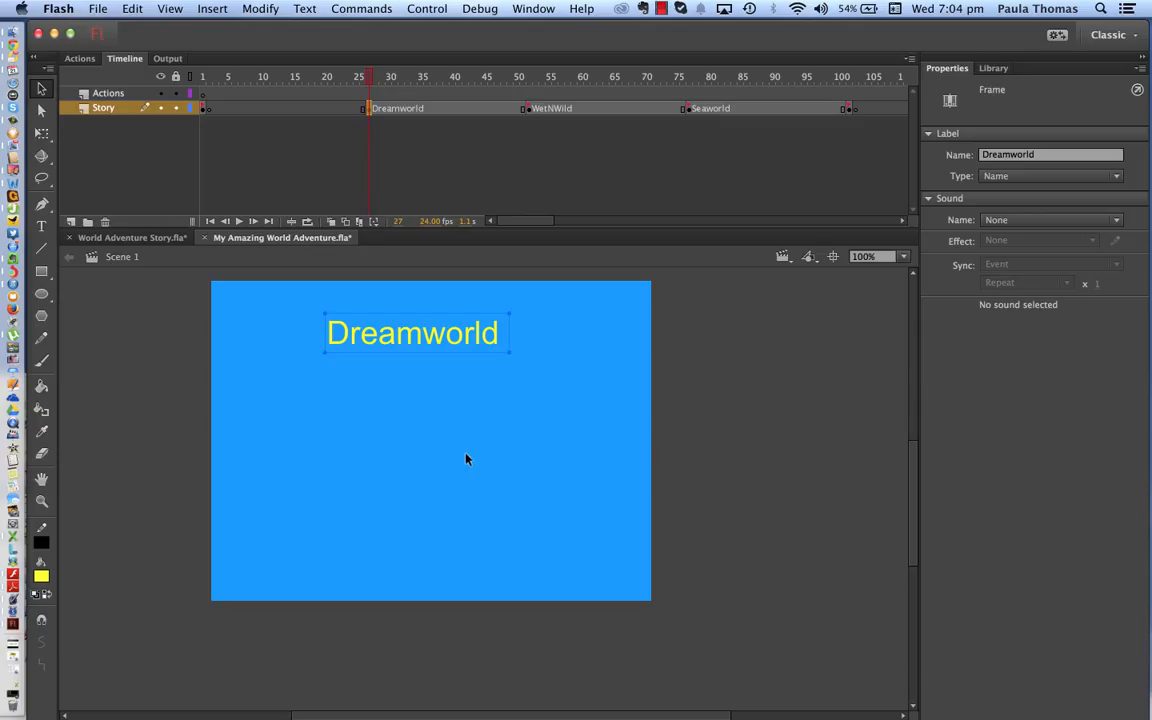
Switch to Finder to view the image files in the World Adventure folder, and return to Flash.
click(13, 32)
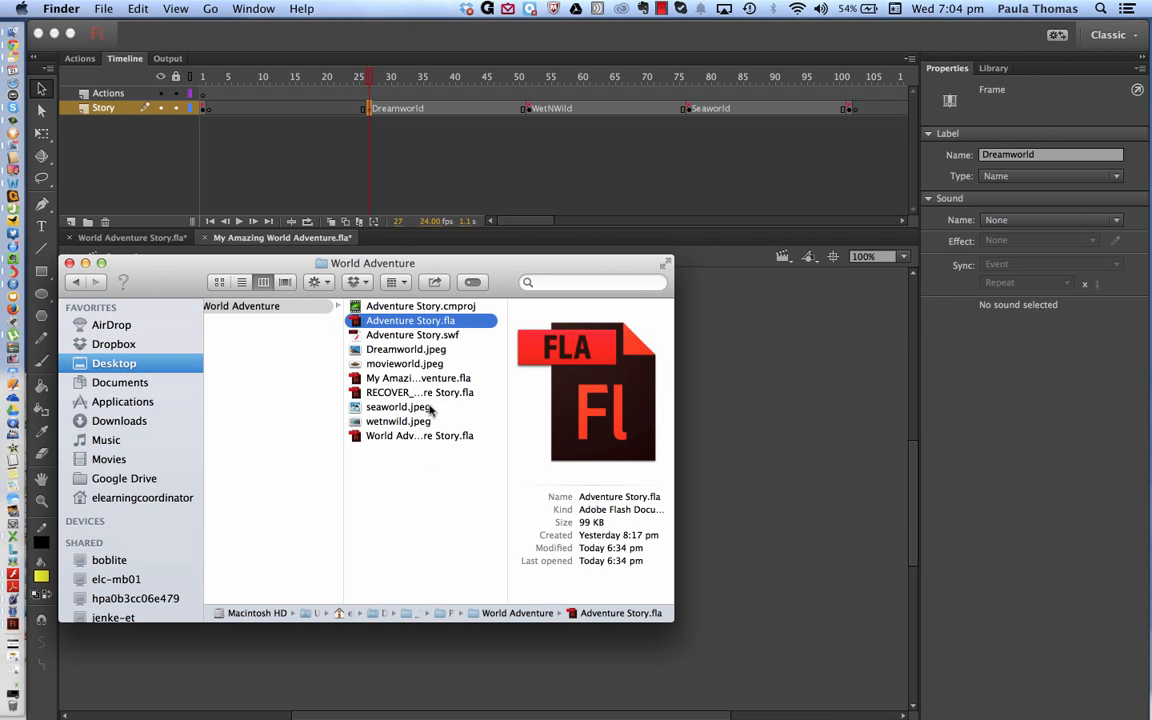
drag(458, 258, 441, 146)
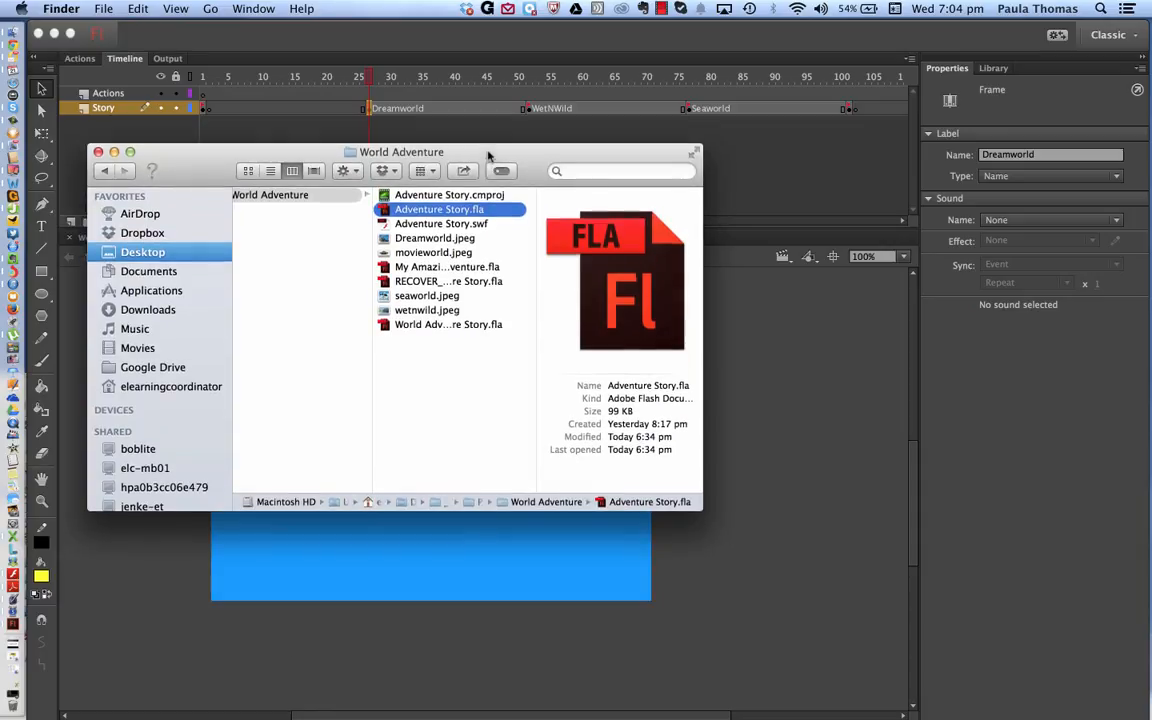
click(97, 152)
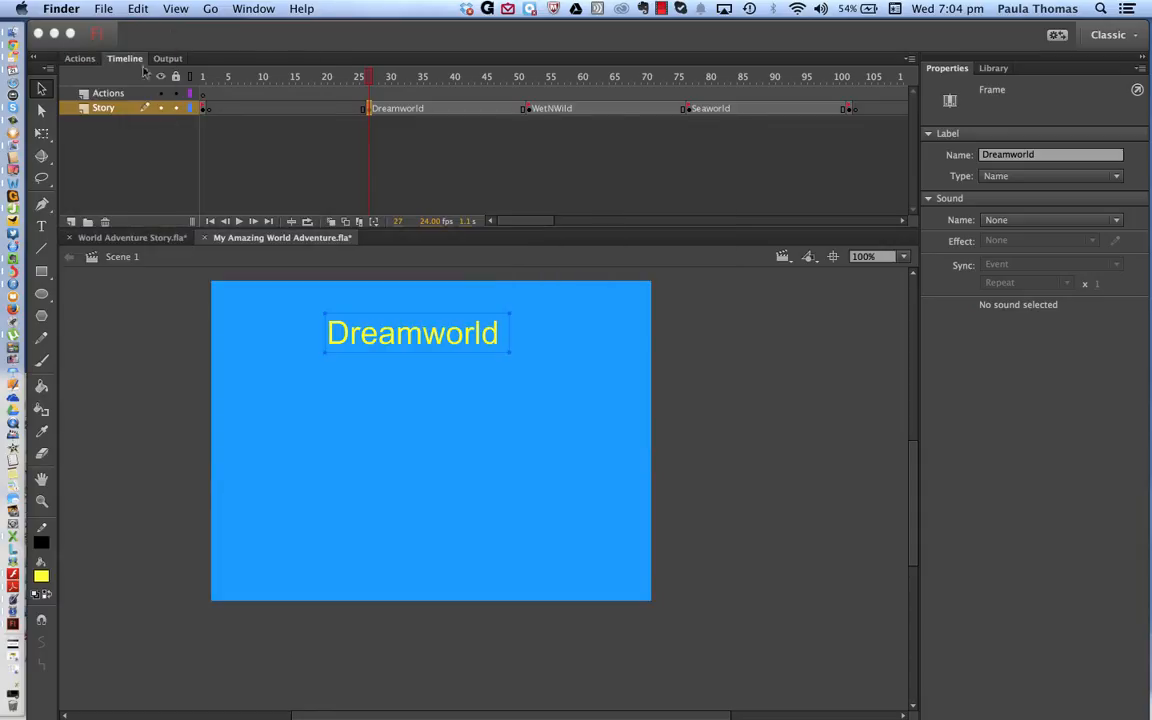
click(168, 30)
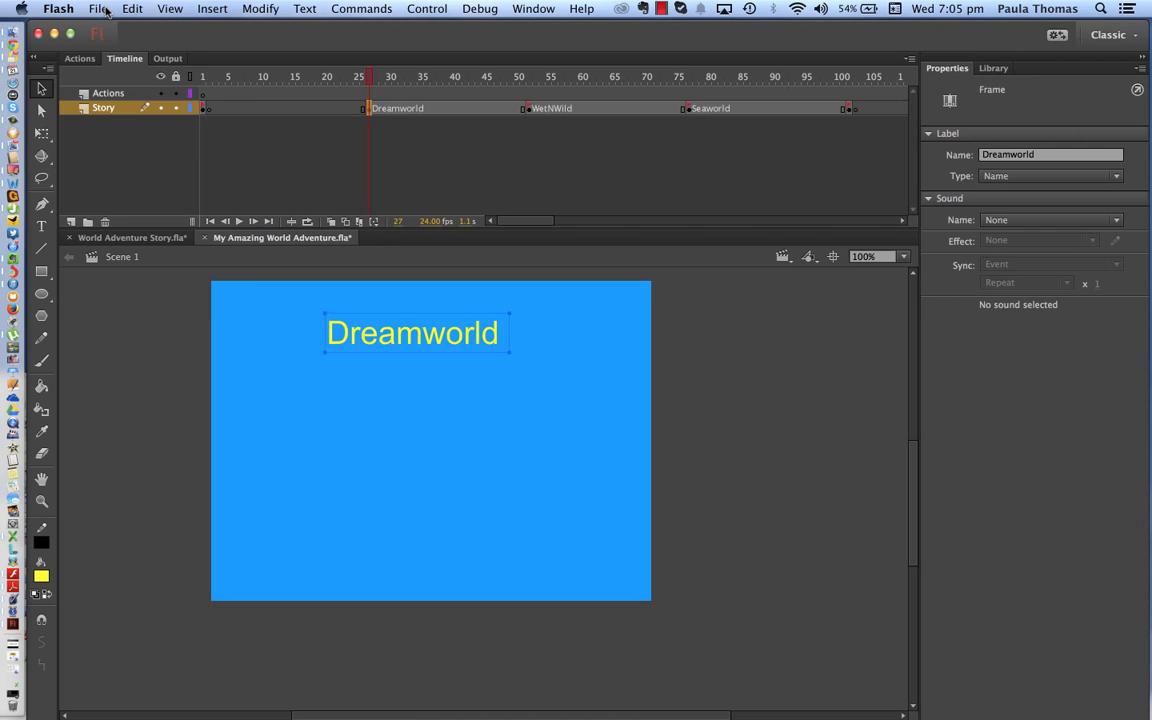
Import Dreamworld.jpeg from the World Adventure folder into the library and display the library contents.
click(105, 11)
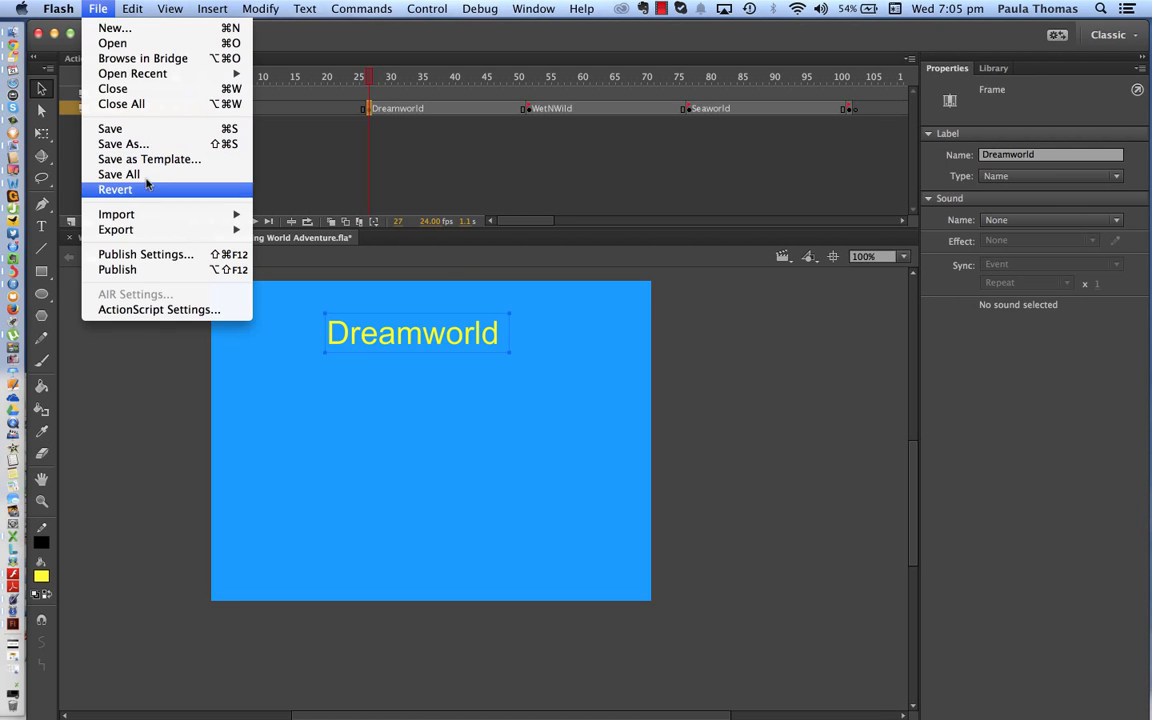
mouse_move(149, 216)
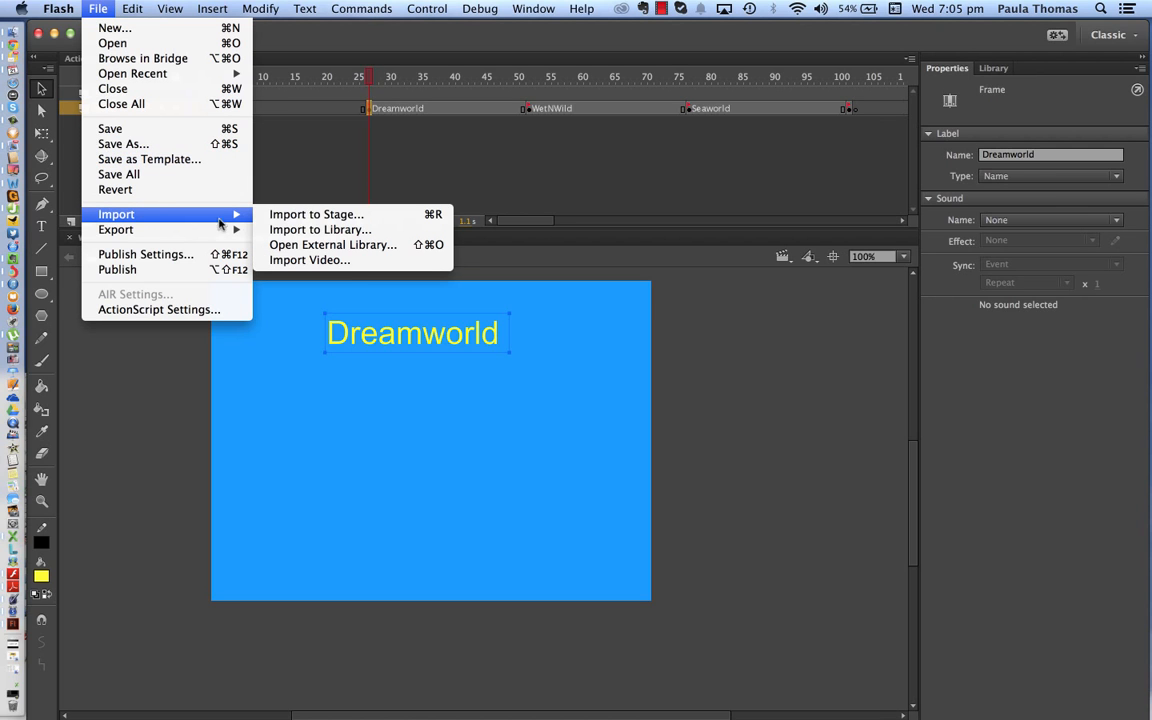
click(313, 231)
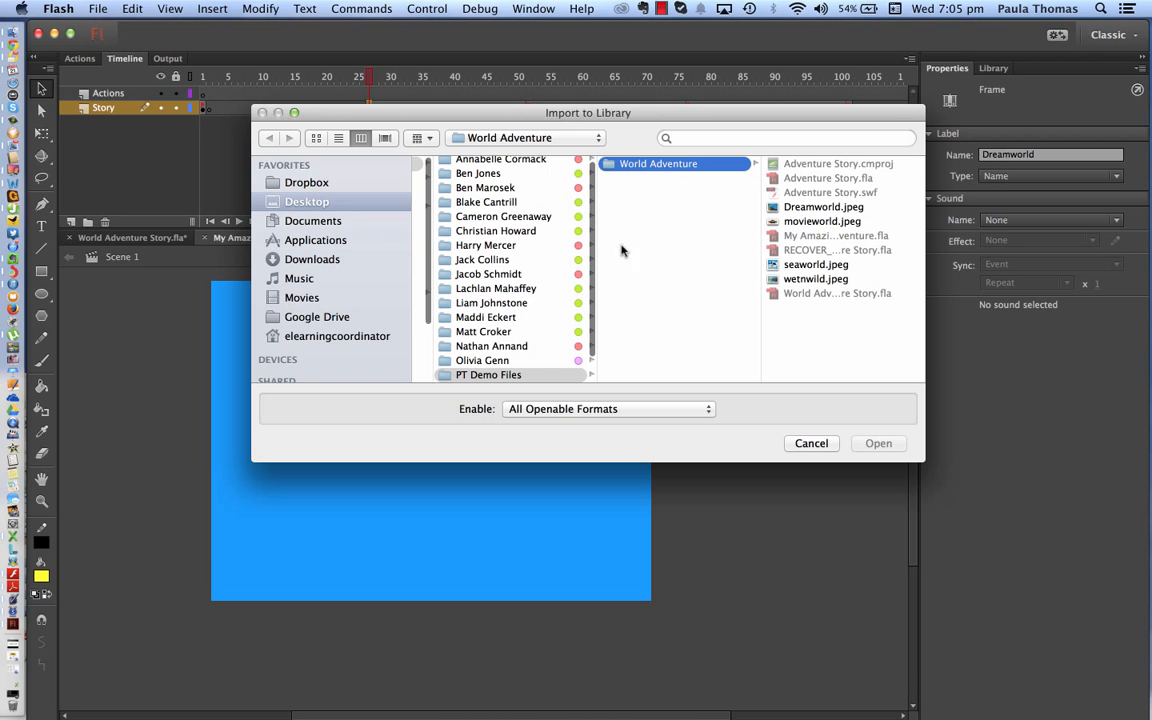
drag(745, 113, 745, 227)
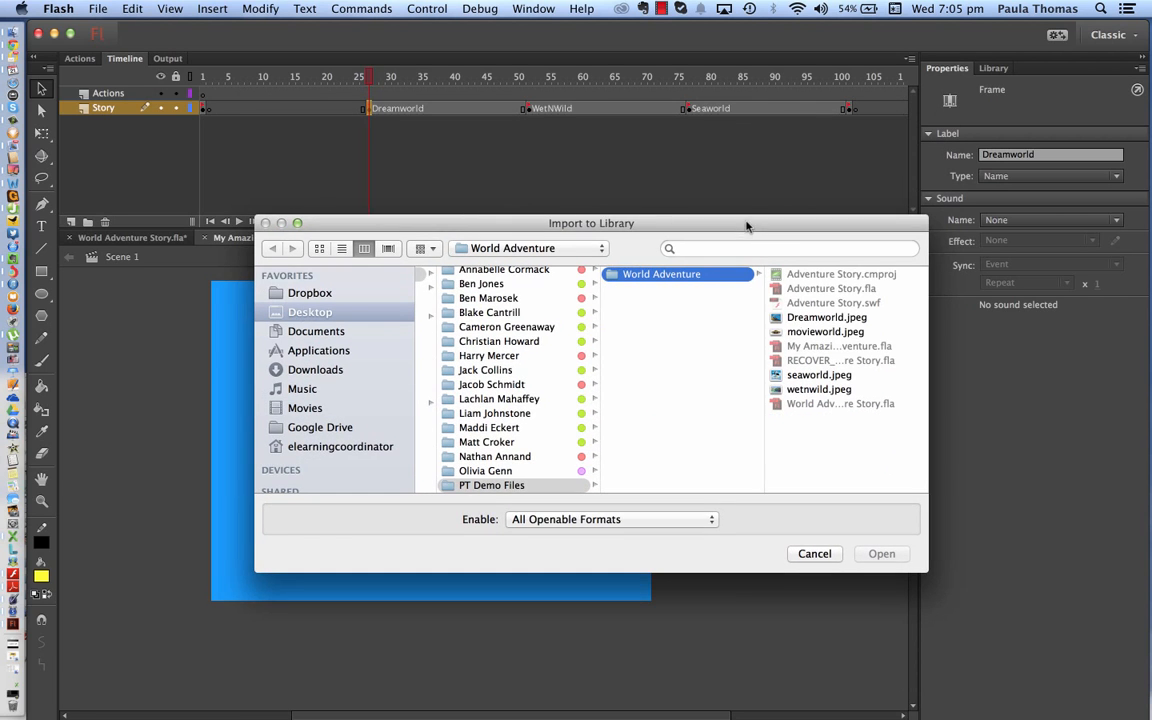
click(781, 318)
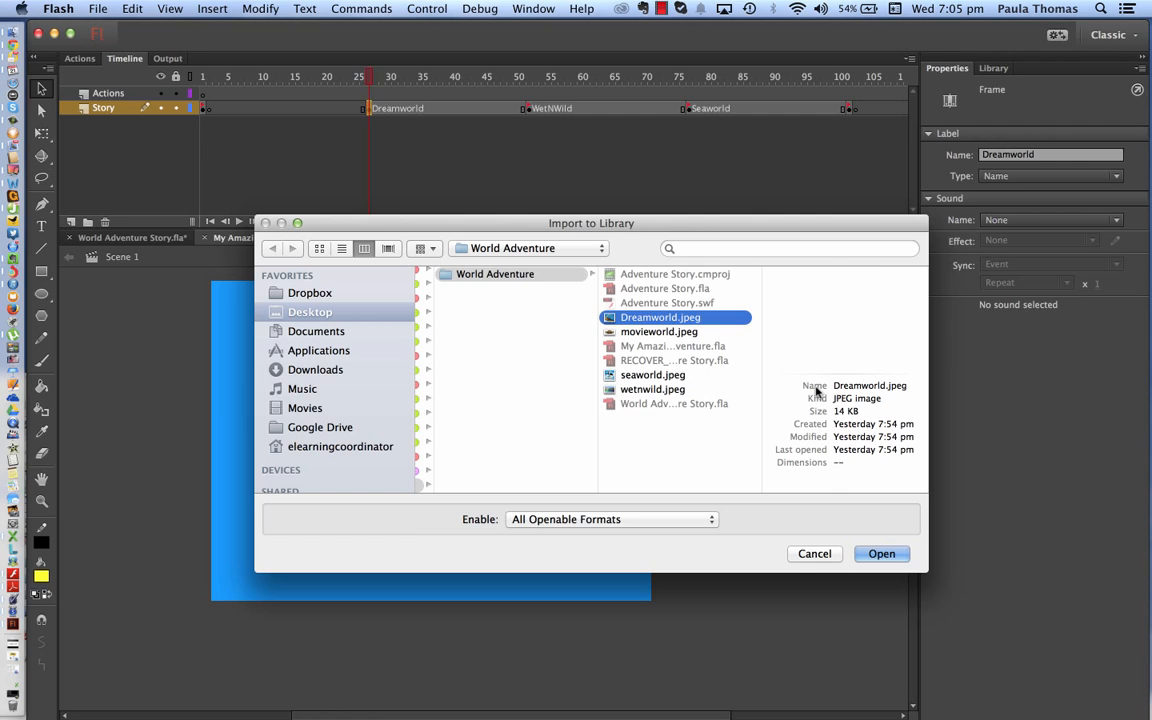
click(880, 554)
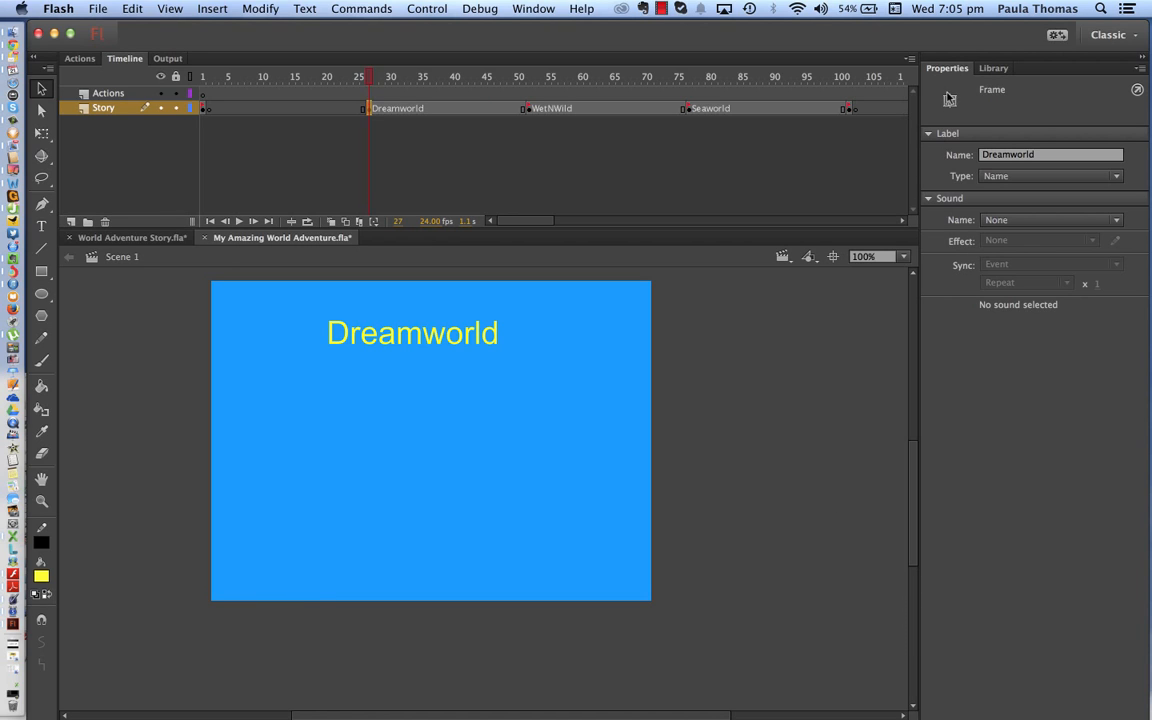
click(994, 68)
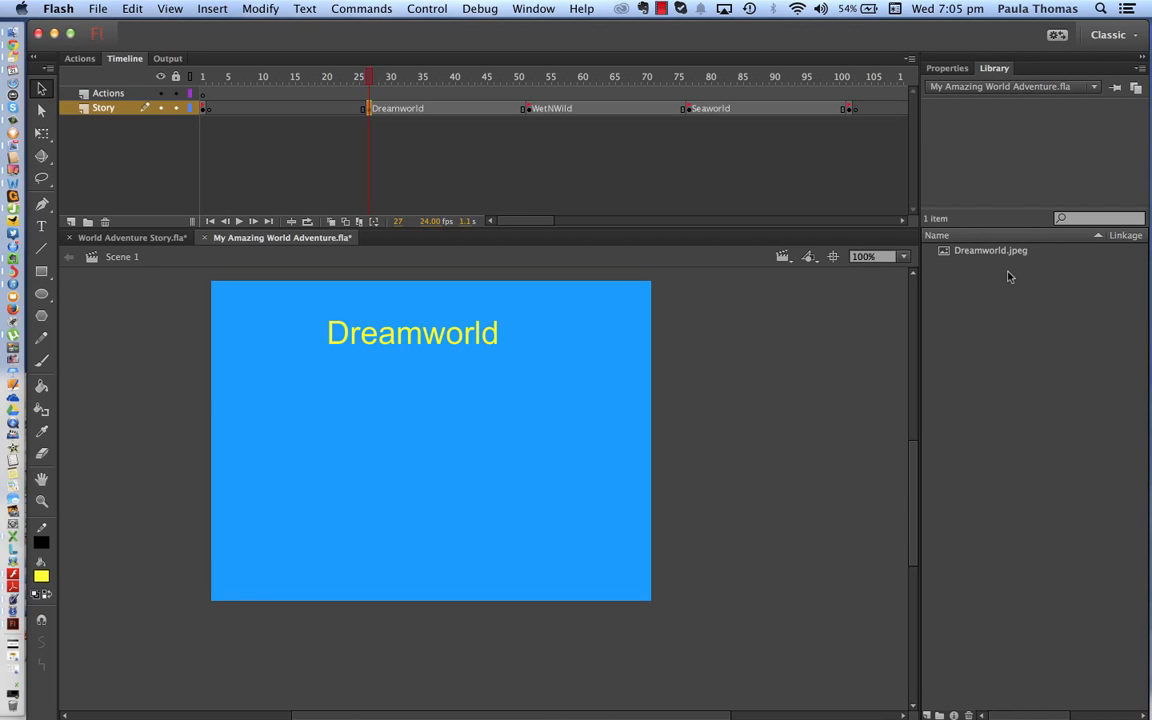
Import movieworld.jpeg from the World Adventure folder into the library.
click(97, 8)
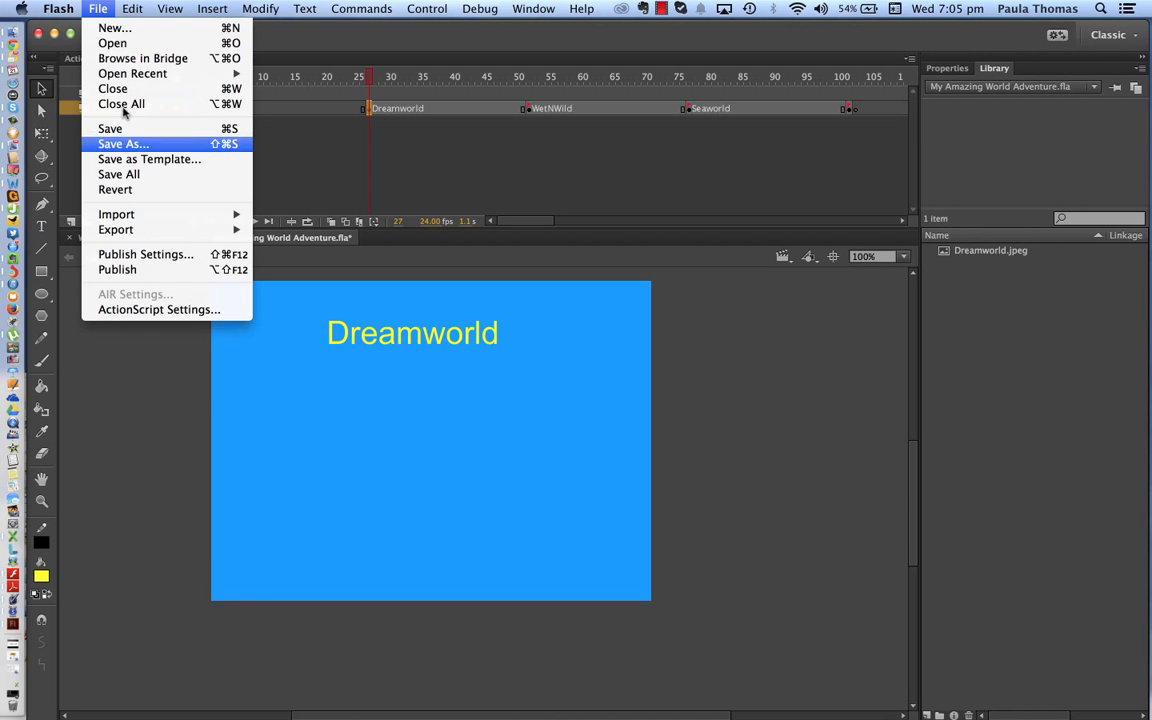
mouse_move(140, 214)
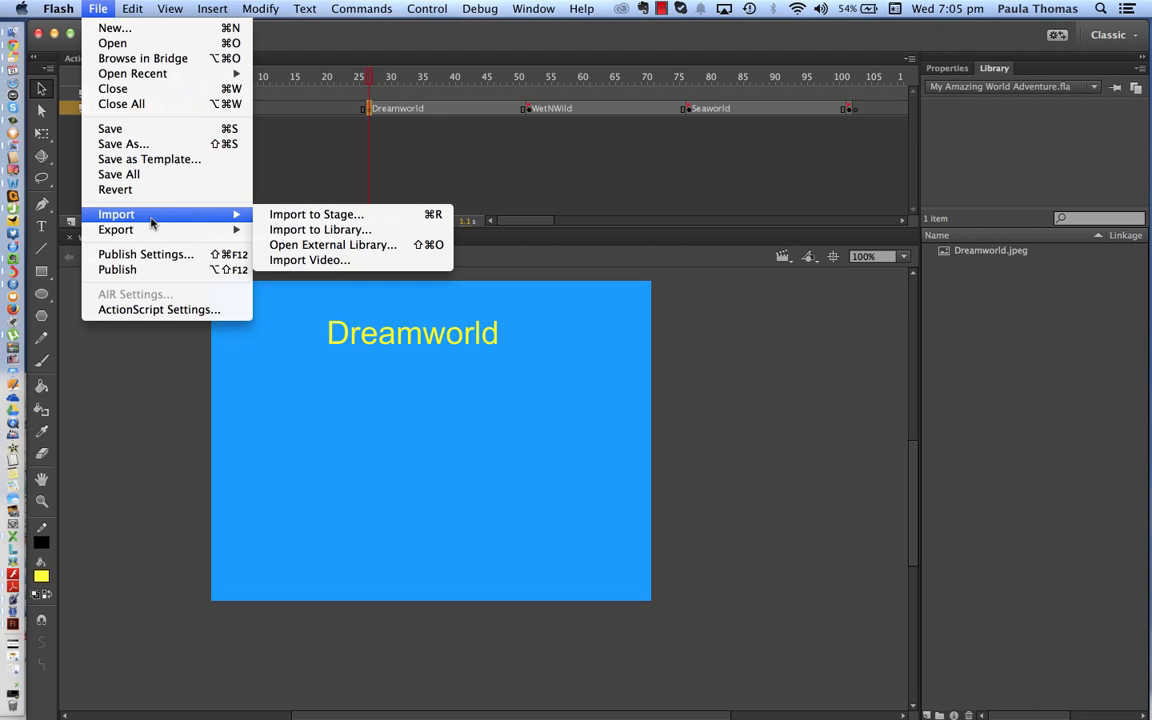
click(270, 230)
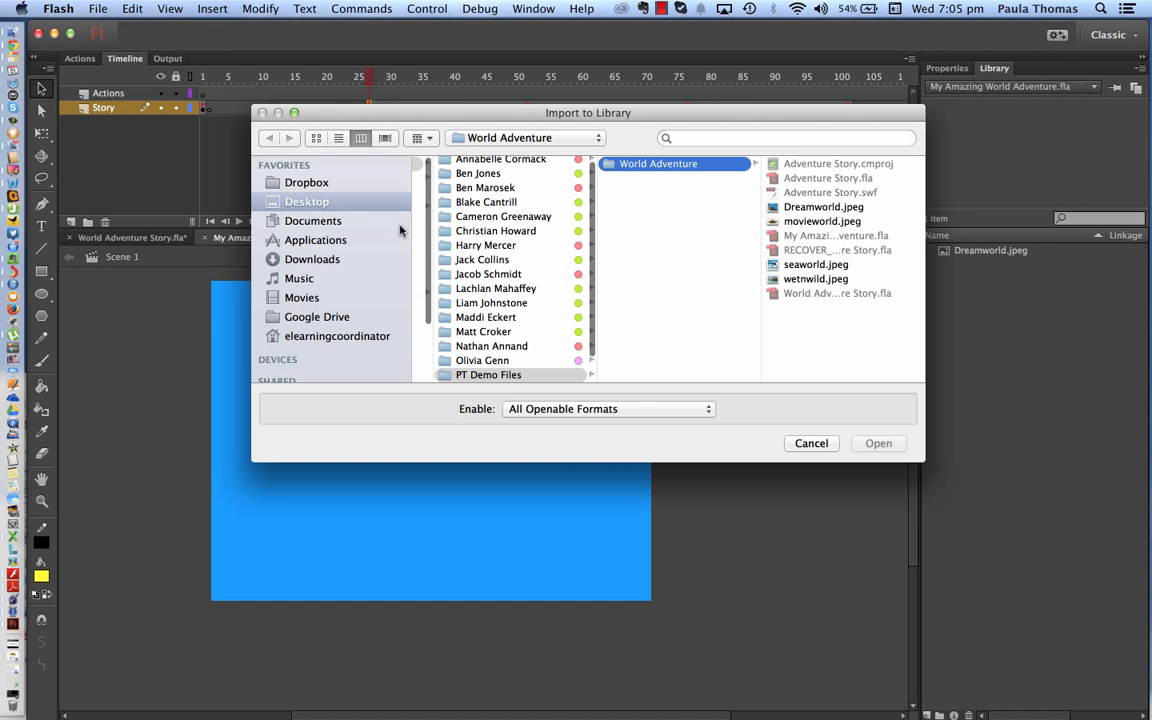
click(775, 222)
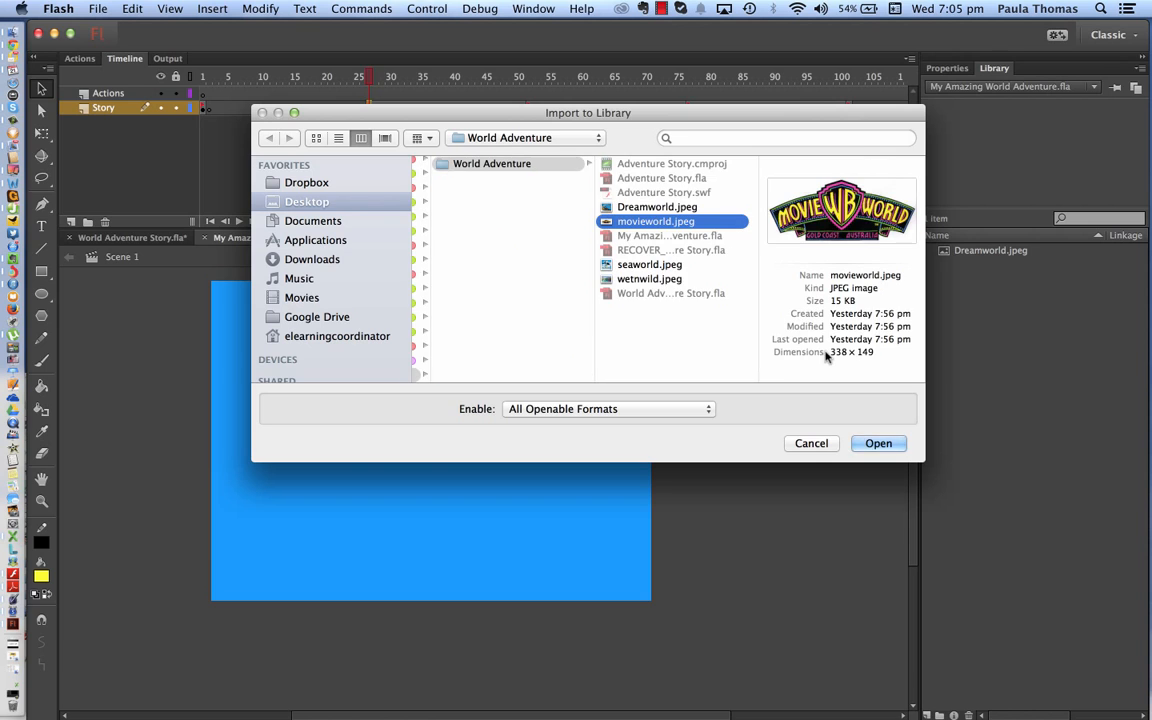
click(878, 443)
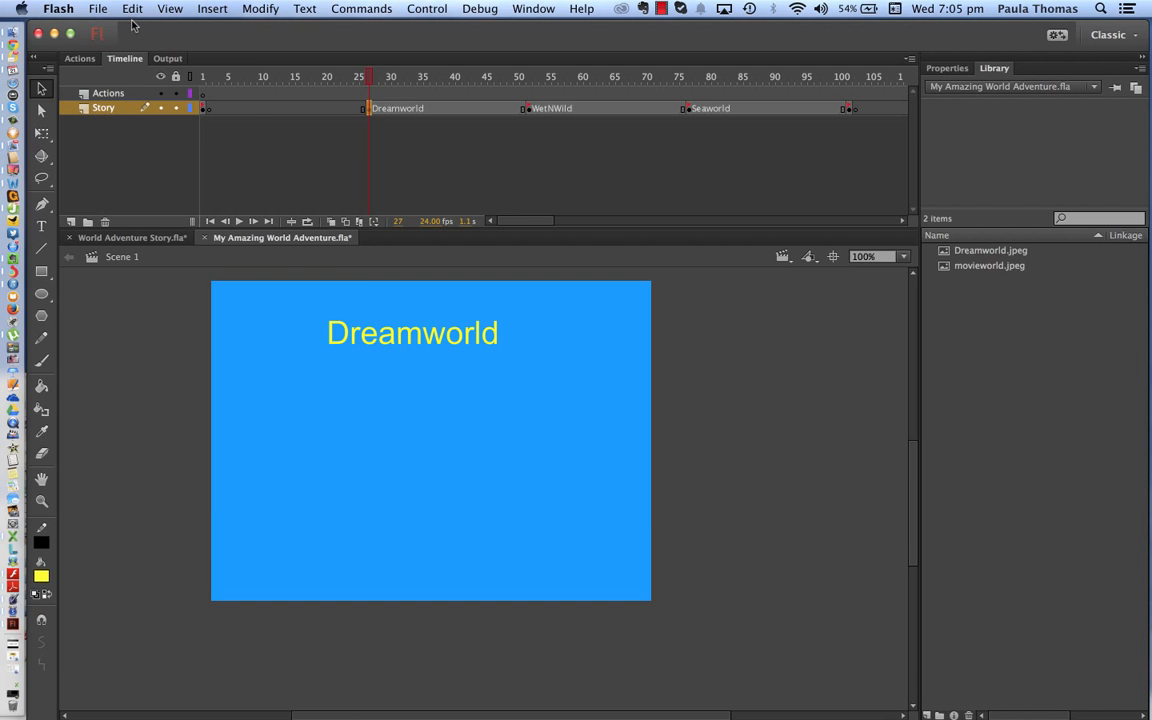
Import seaworld.jpeg from the World Adventure folder into the library.
click(92, 8)
mouse_move(149, 217)
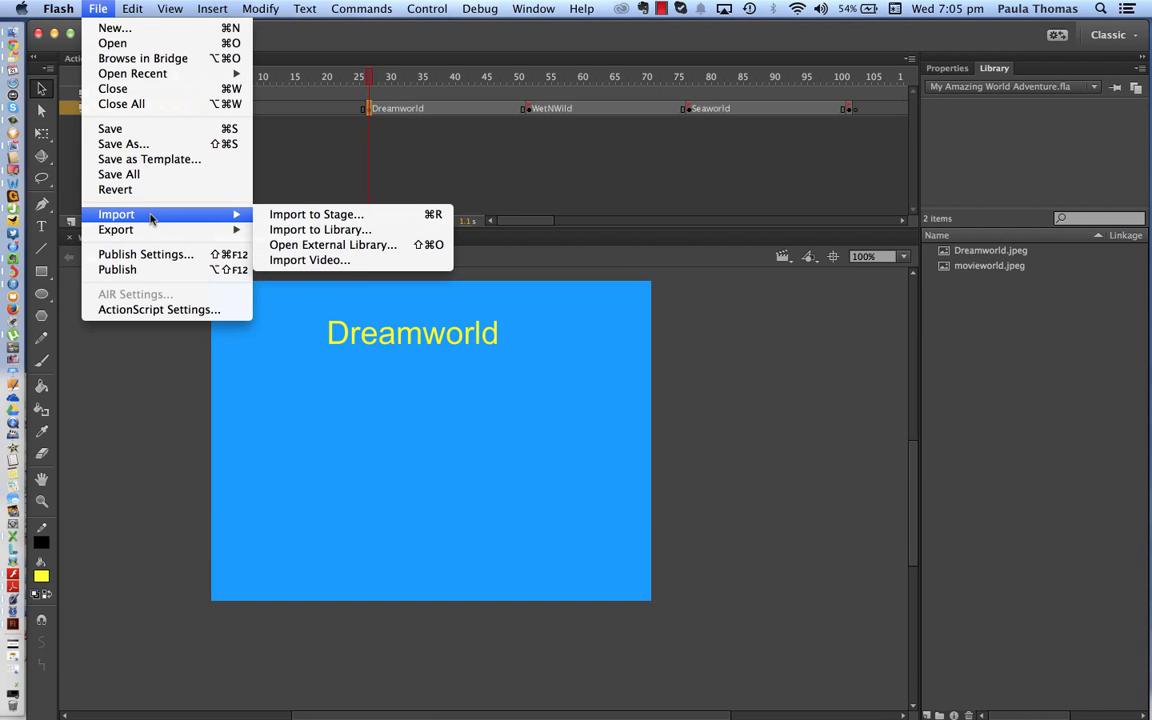
click(339, 231)
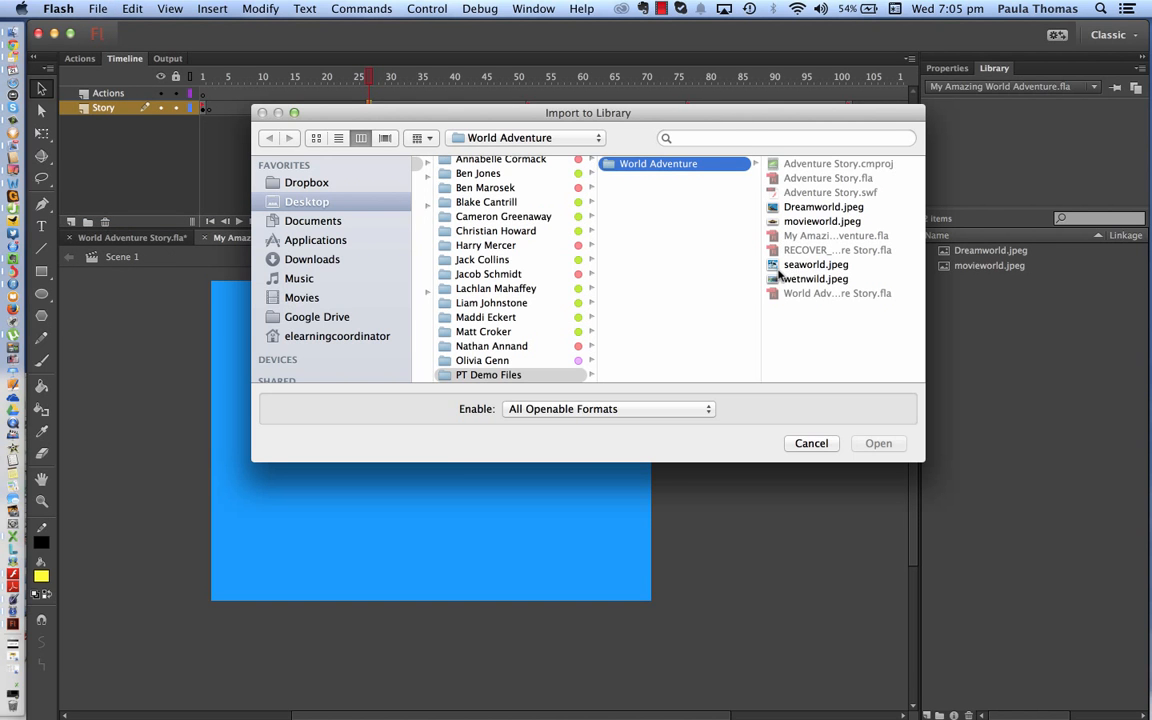
click(812, 264)
click(862, 446)
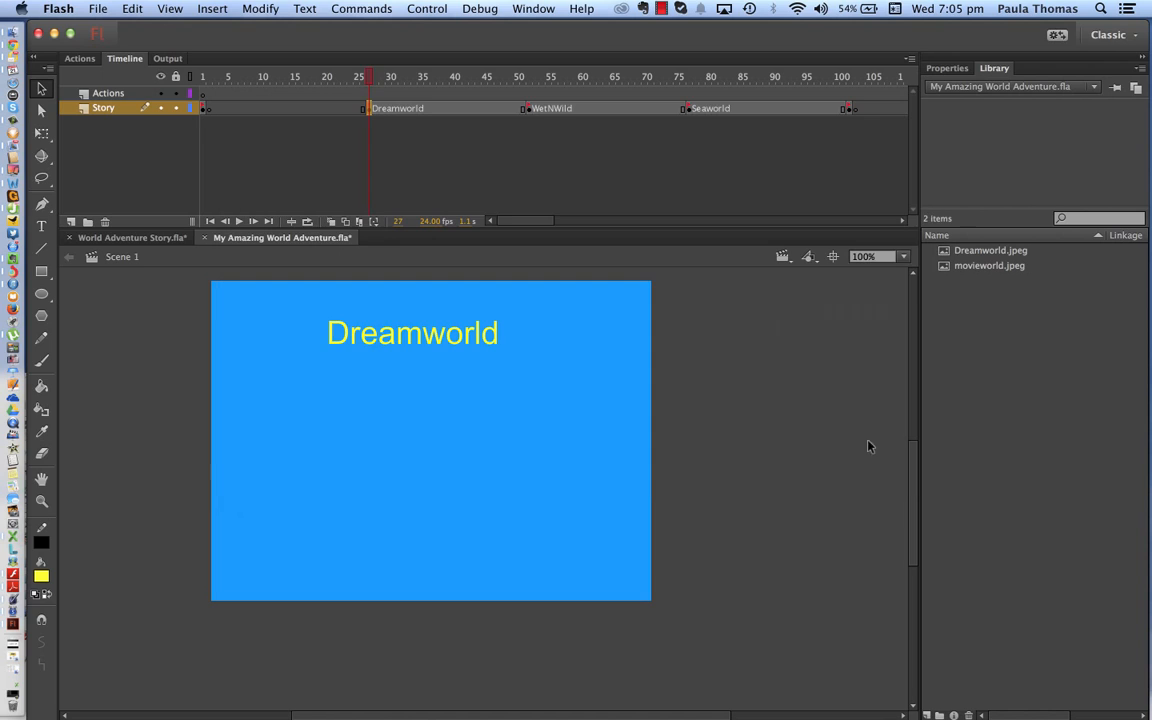
Import wetnwild.jpeg from the World Adventure folder into the library.
click(92, 10)
mouse_move(131, 218)
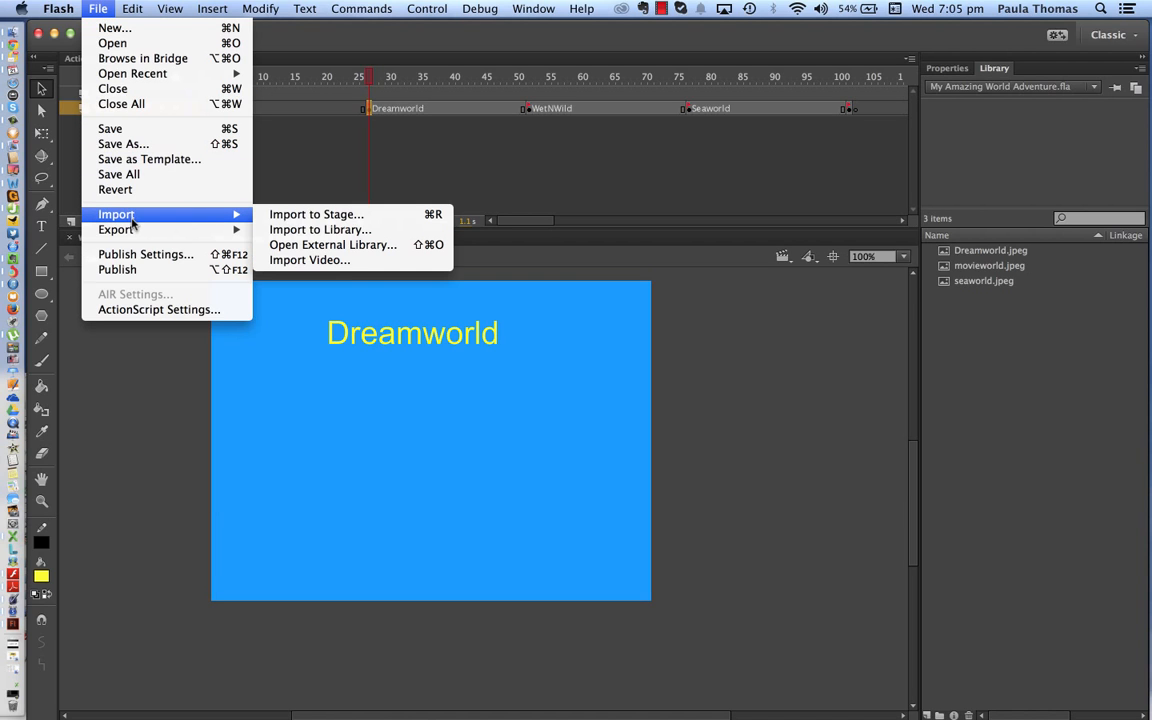
click(339, 230)
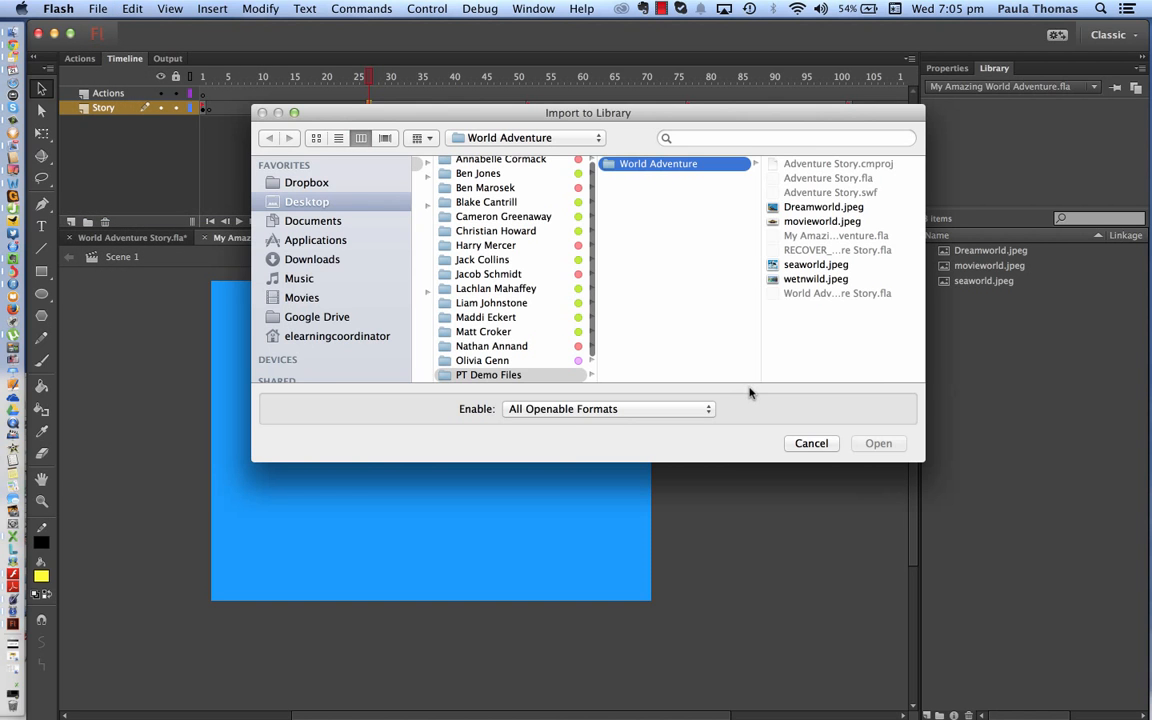
click(800, 281)
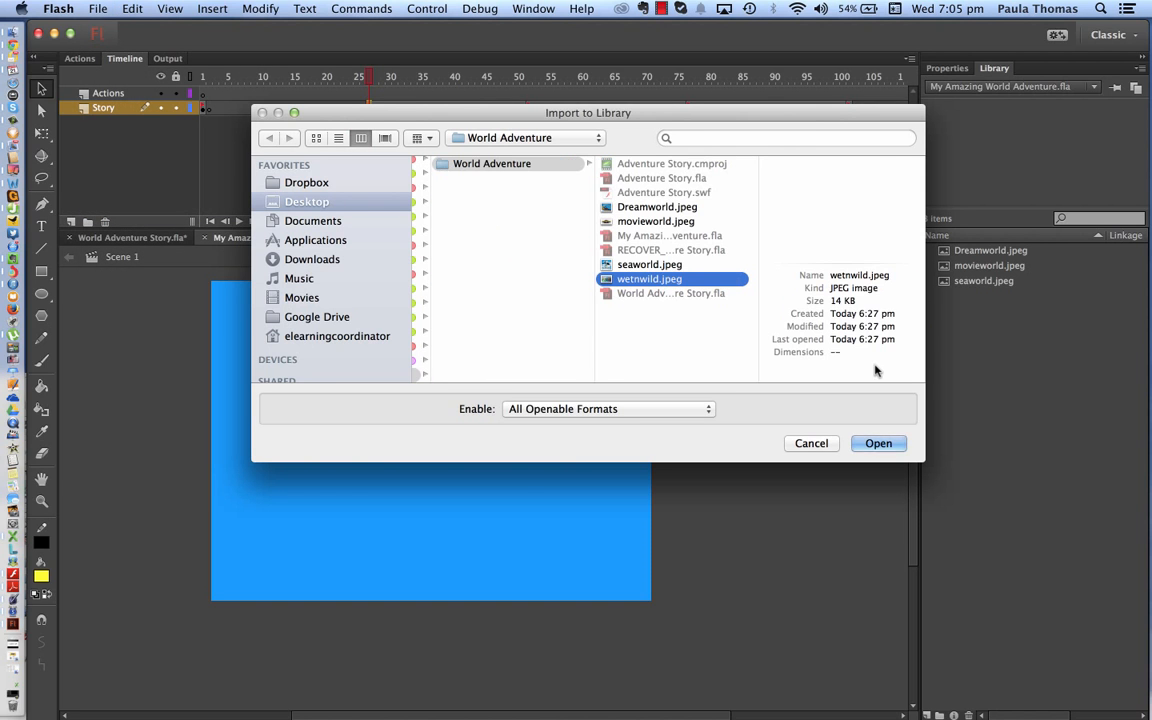
click(880, 443)
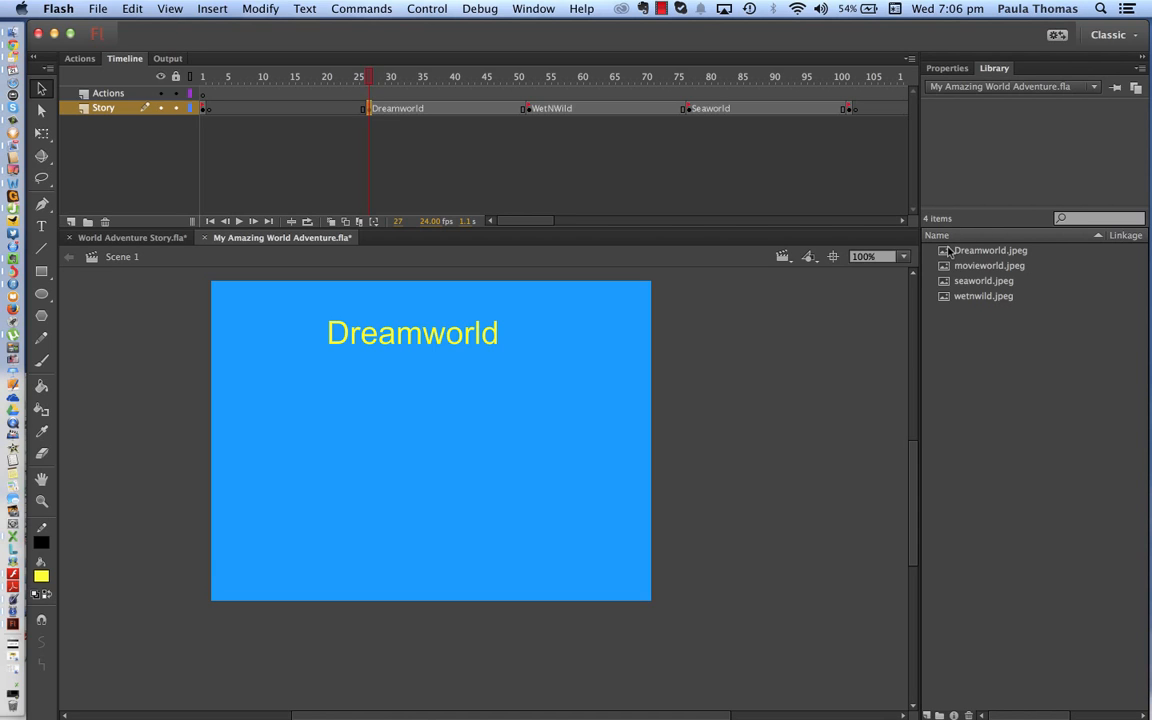
Place Dreamworld.jpeg on the Dreamworld keyframe and scale it with Free Transform to fill the stage area below the title, slightly right of centre.
drag(949, 251, 531, 412)
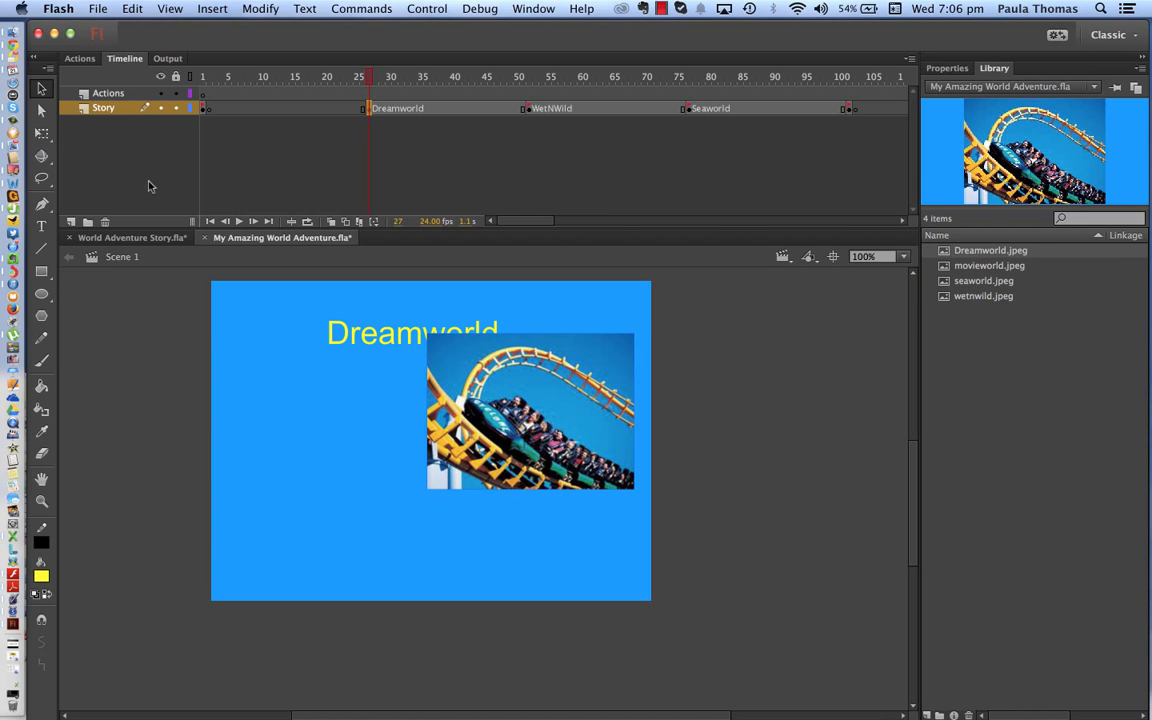
click(41, 133)
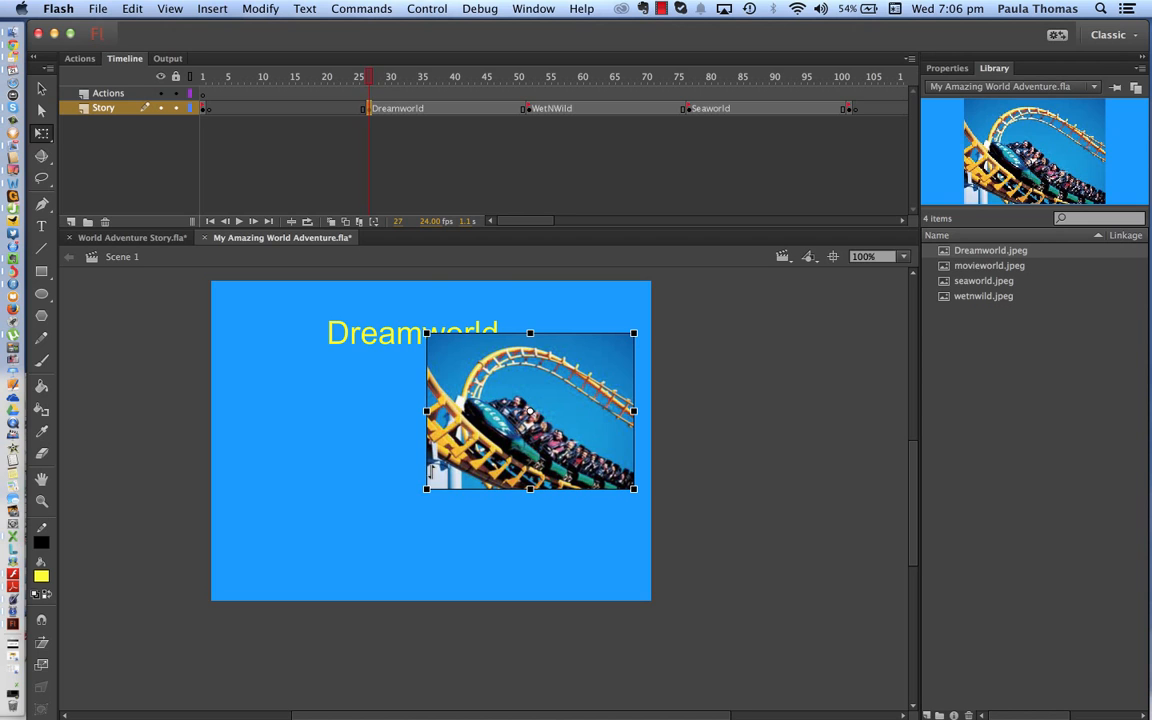
drag(425, 490, 457, 465)
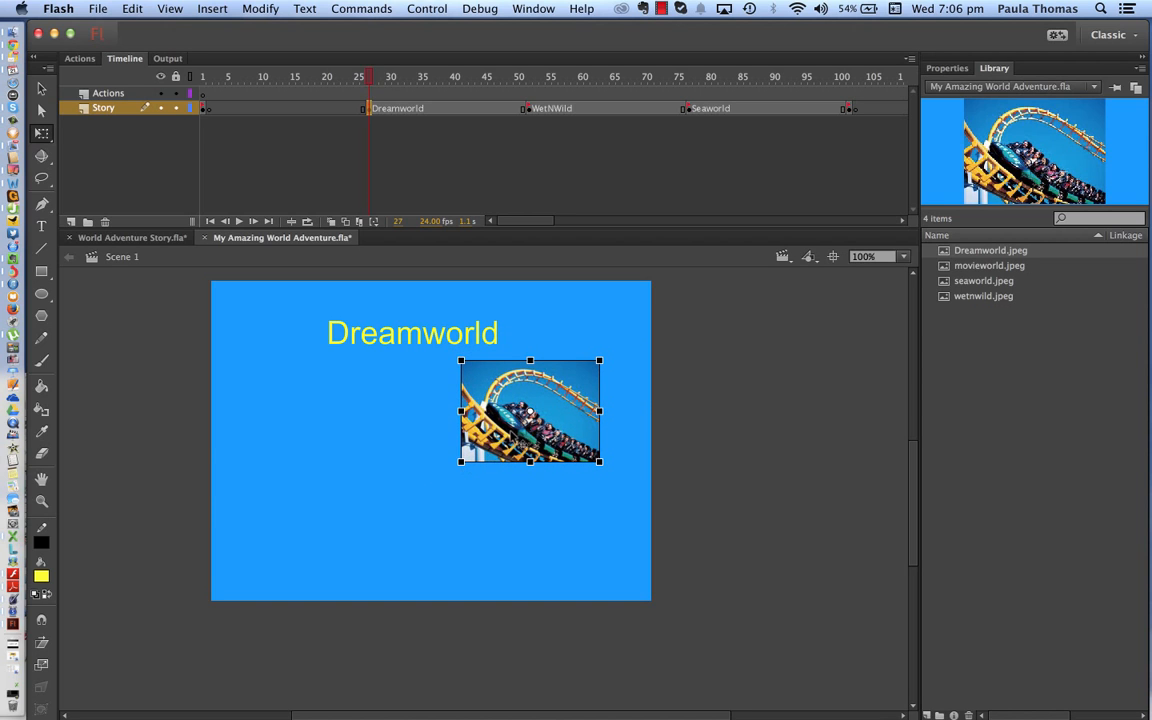
drag(516, 438, 480, 441)
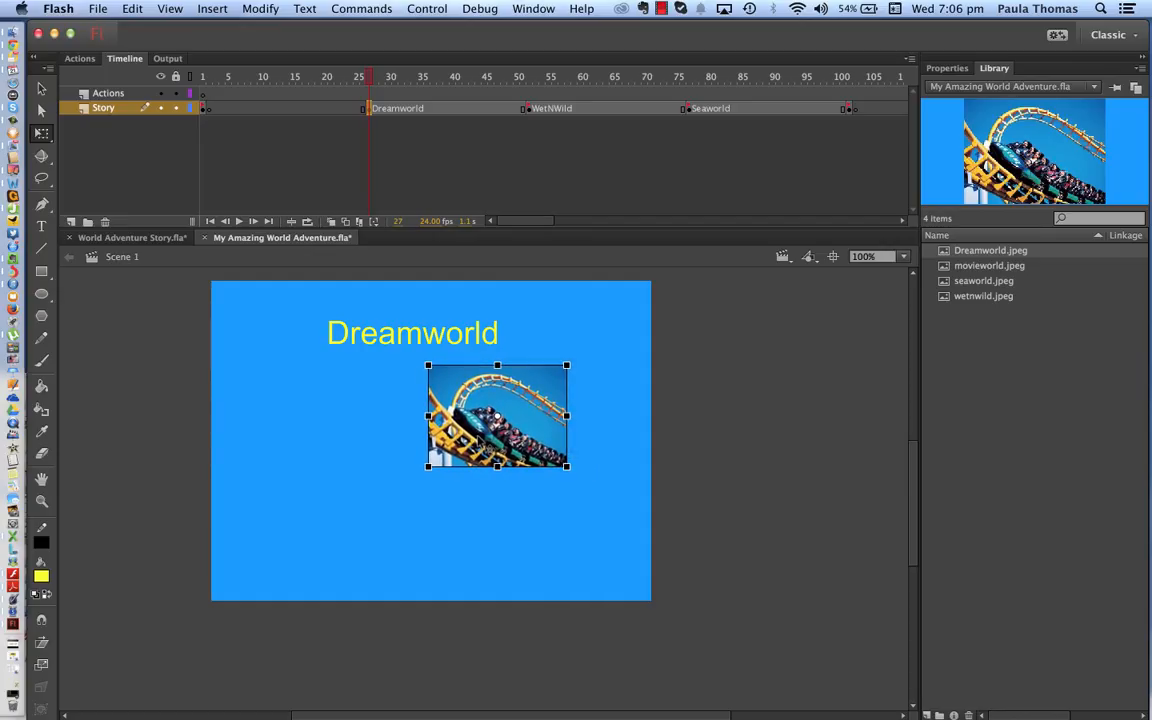
drag(571, 468, 617, 512)
drag(525, 415, 535, 455)
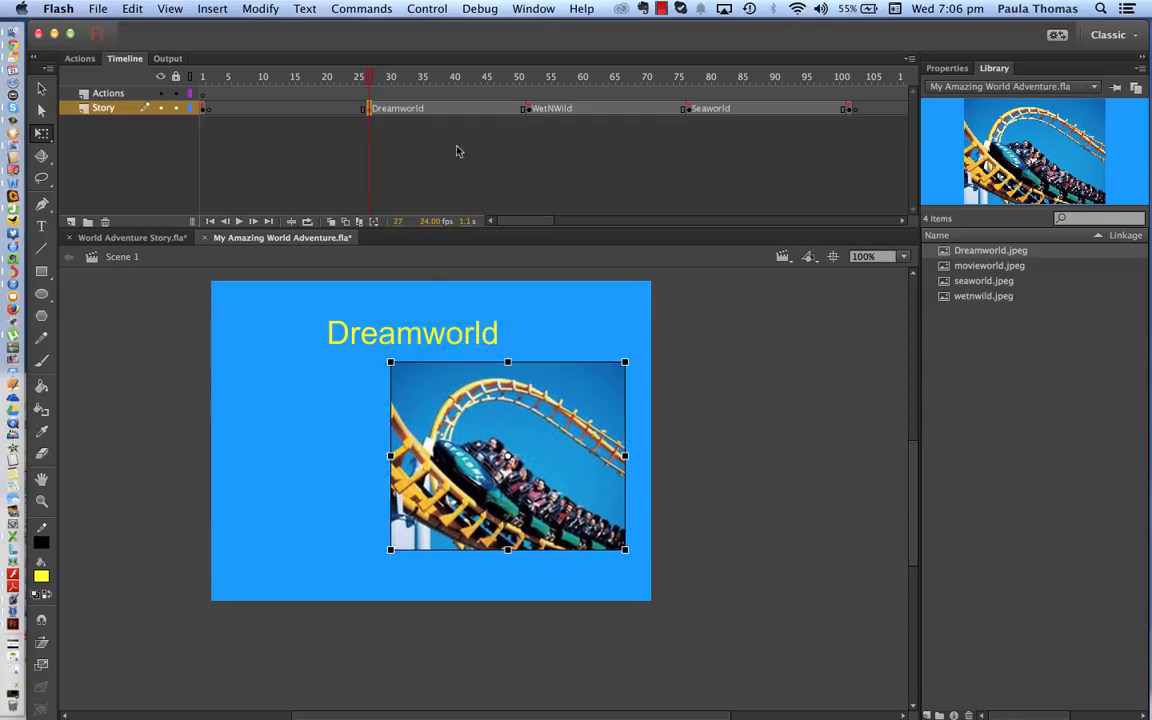
Place wetnwild.jpeg from the library on the WetNWild keyframe of the Story layer, directly below the title text.
click(531, 110)
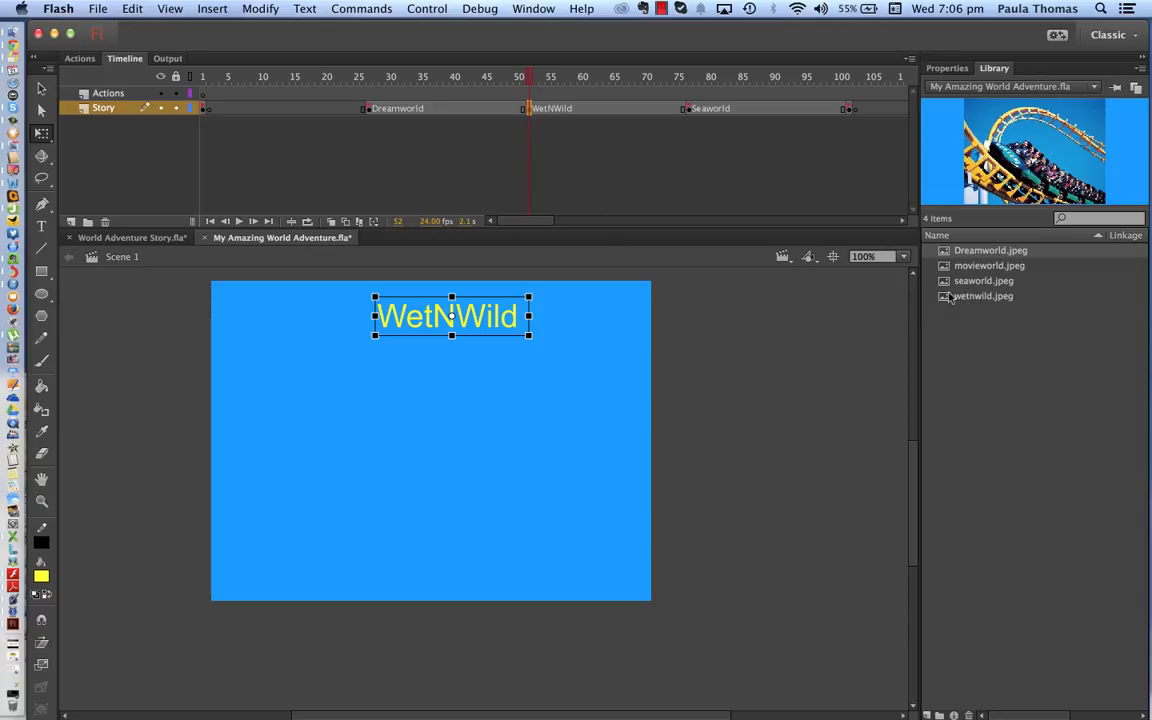
drag(983, 296, 465, 412)
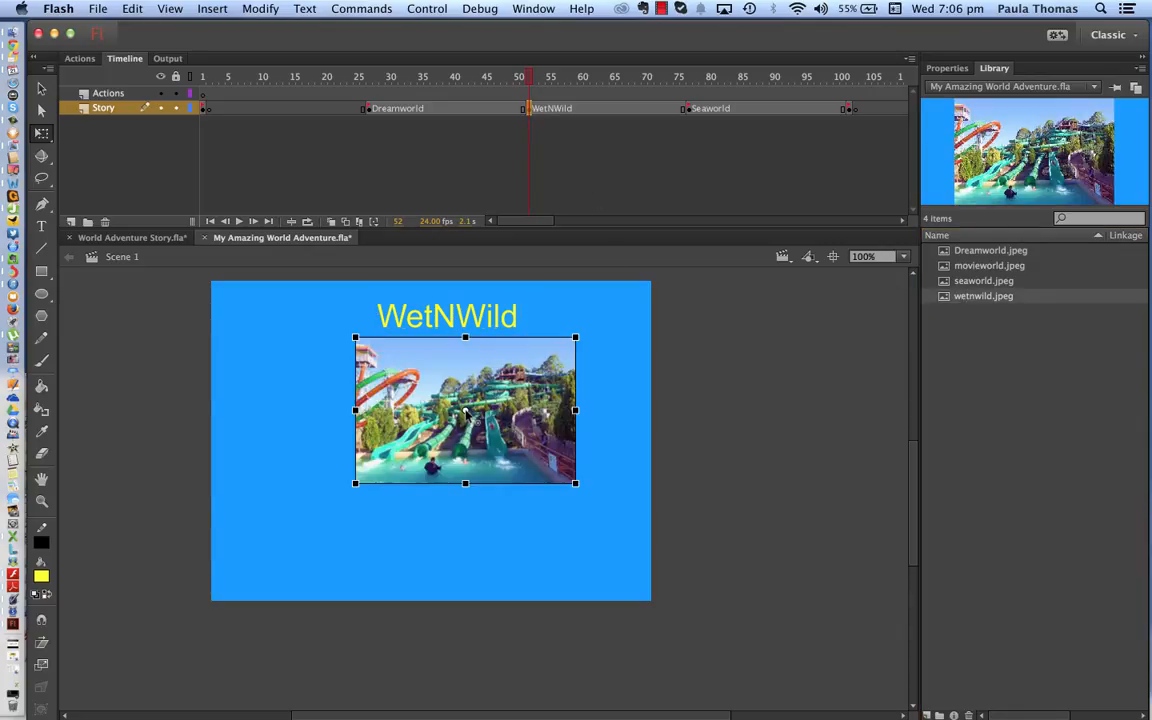
Enlarge the water park picture on the WetNWild keyframe and move it slightly down and right, clear of the title.
drag(575, 485, 615, 521)
drag(492, 433, 500, 448)
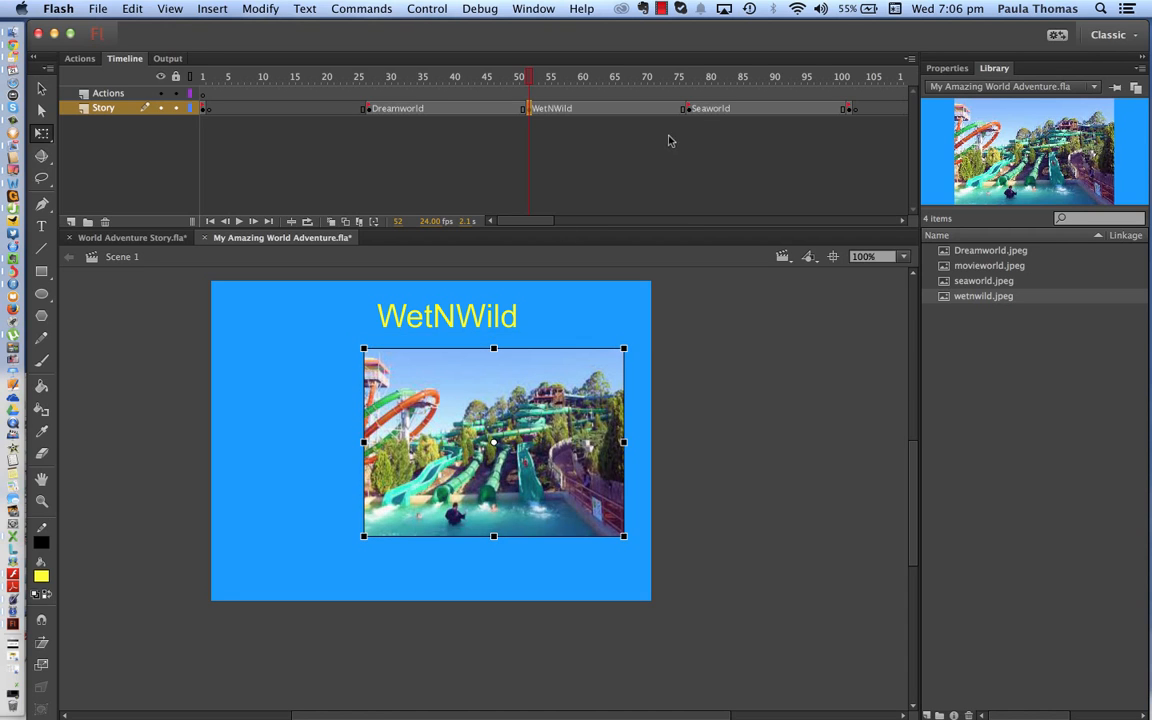
Place seaworld.jpeg on the Seaworld keyframe of the Story layer, right of centre below the title, and scale it up slightly.
click(689, 108)
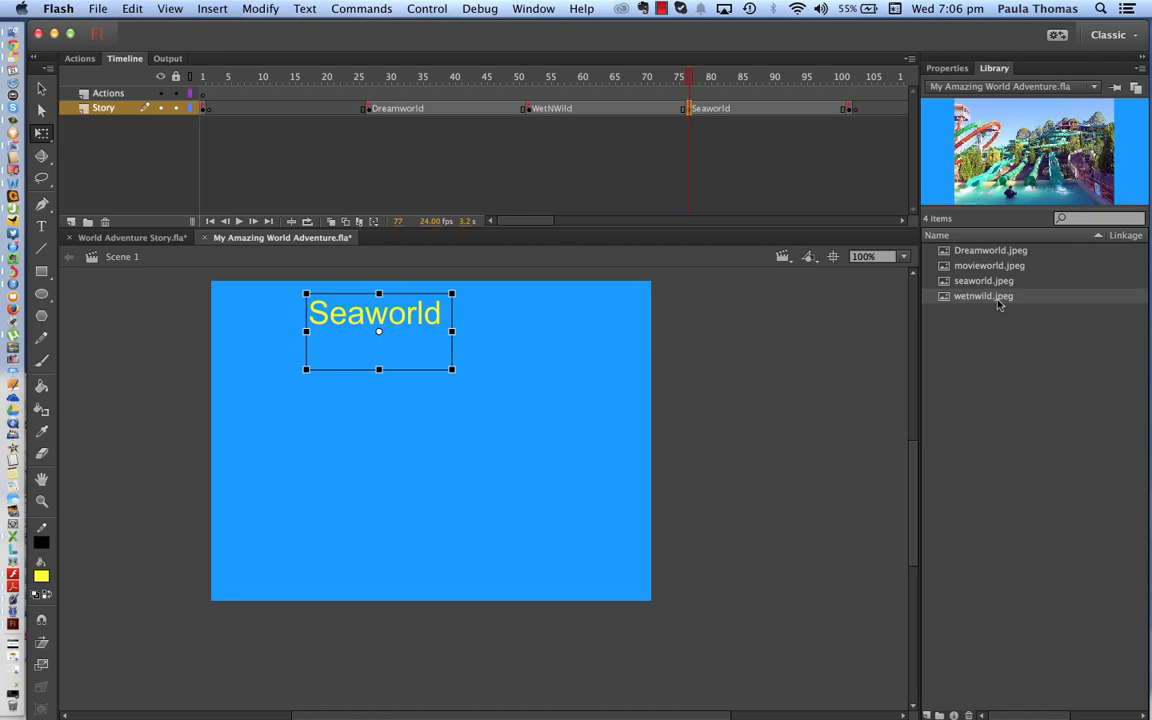
drag(983, 281, 554, 416)
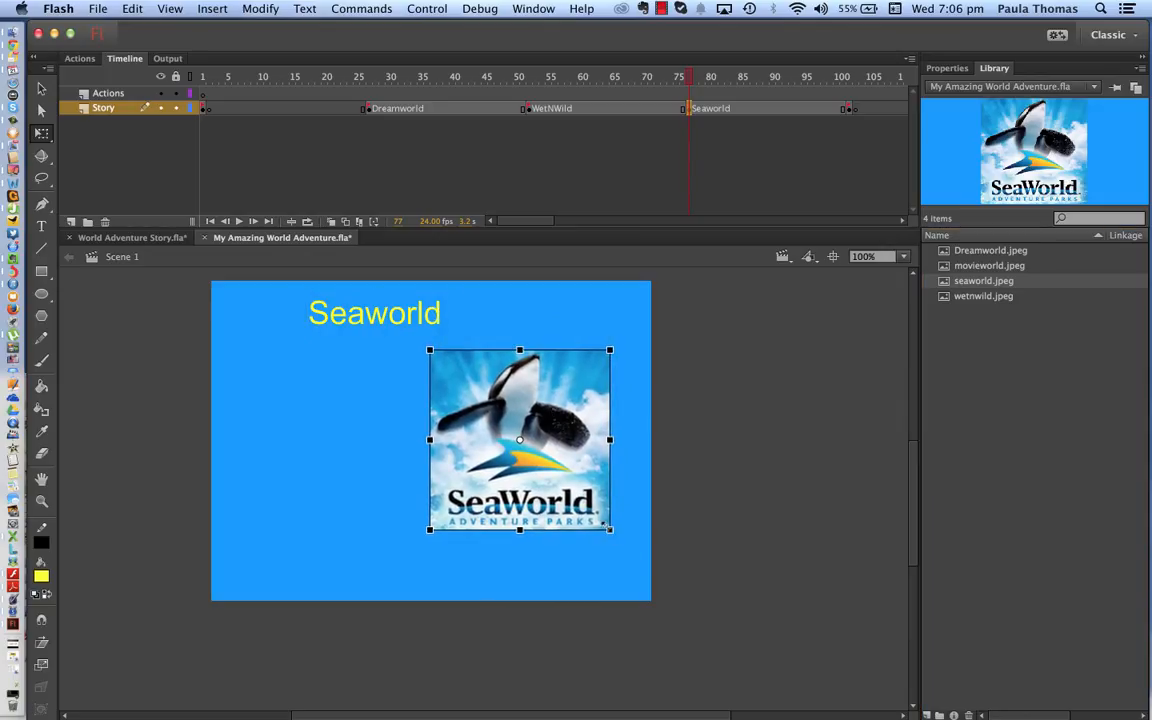
drag(613, 534, 618, 533)
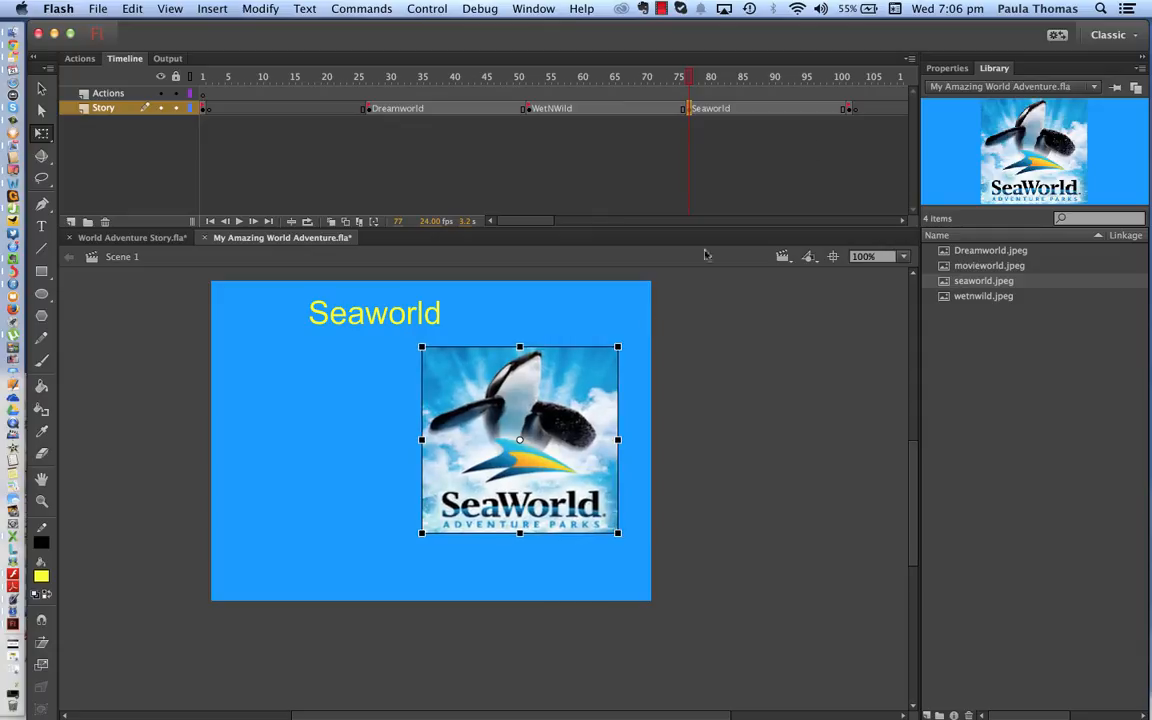
Place movieworld.jpeg on the Story layer keyframe at frame 102 and move it down clear of the Movieworld title.
click(849, 110)
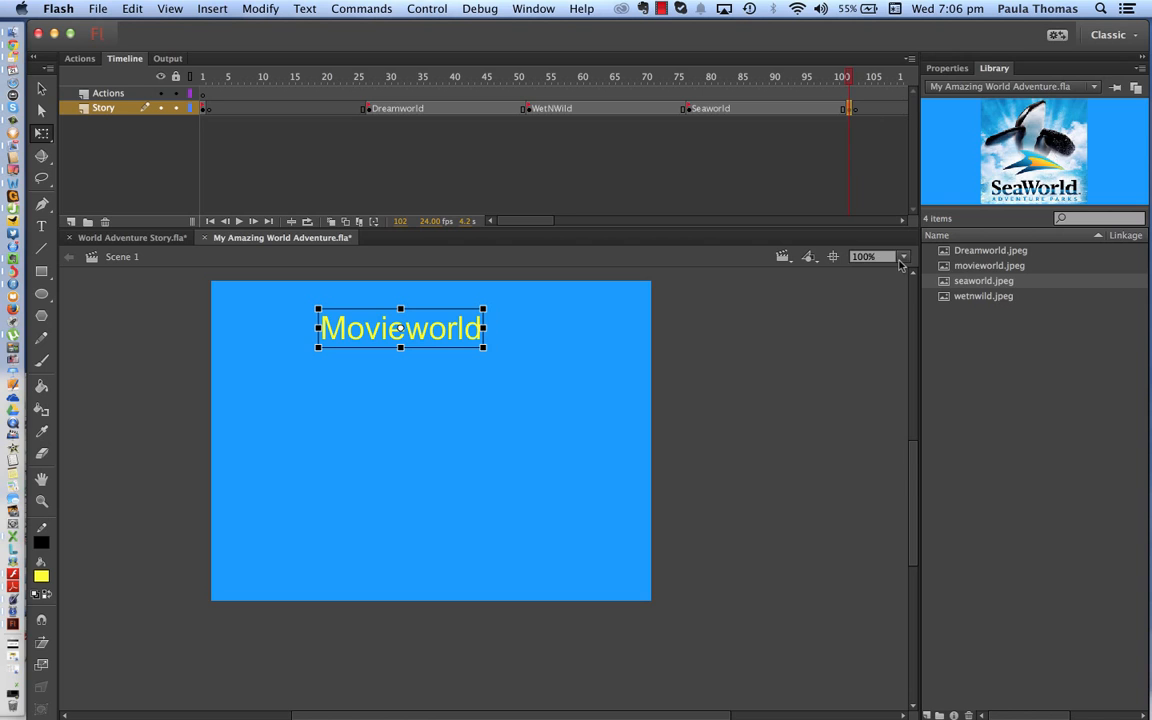
drag(943, 271, 491, 401)
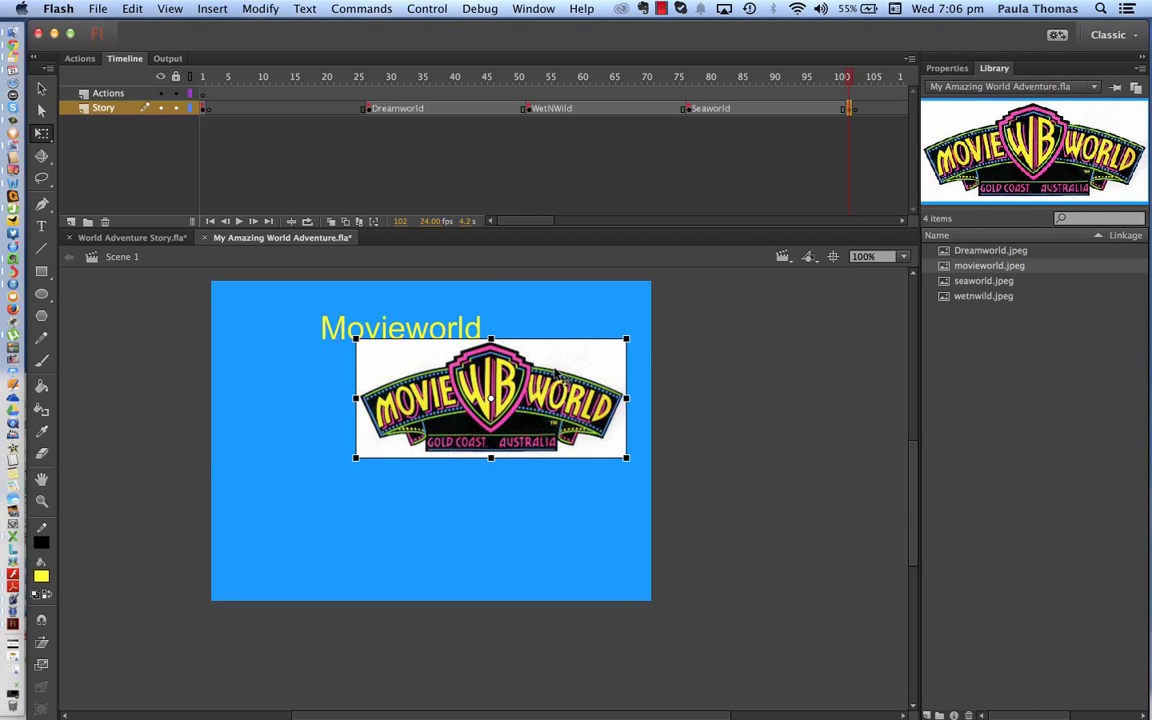
drag(559, 372, 554, 404)
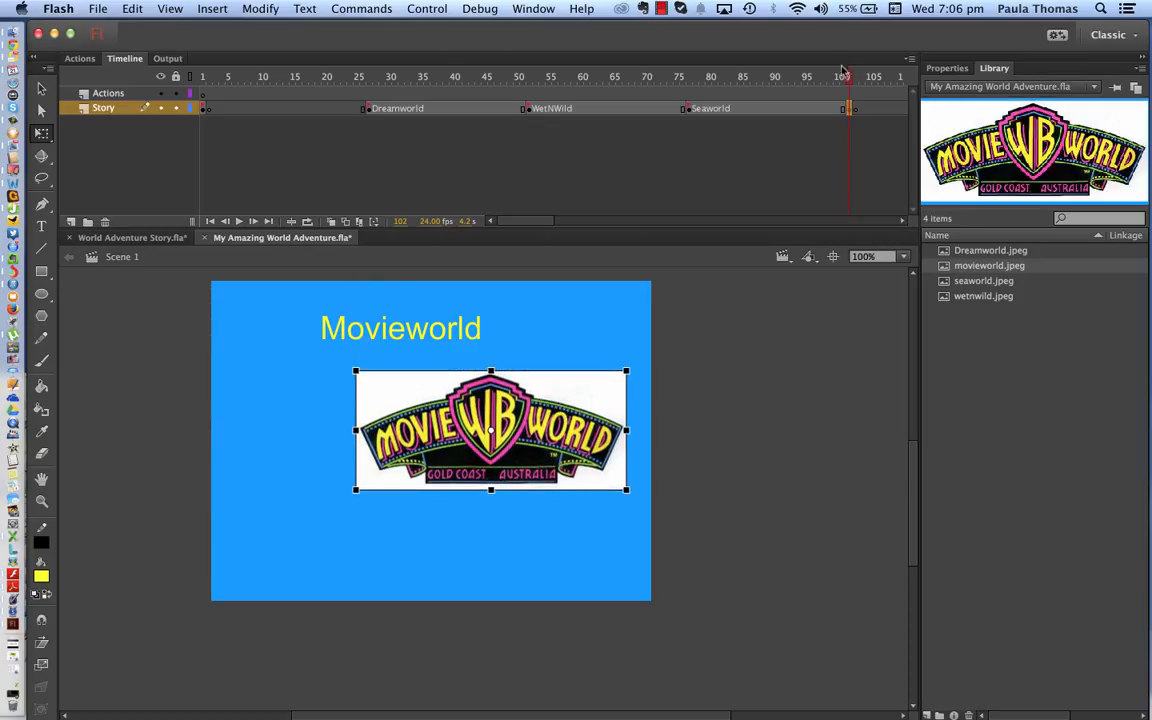
Scrub the timeline from frame 1 to frame 102 to review the story frames, and save the file.
drag(848, 76, 199, 77)
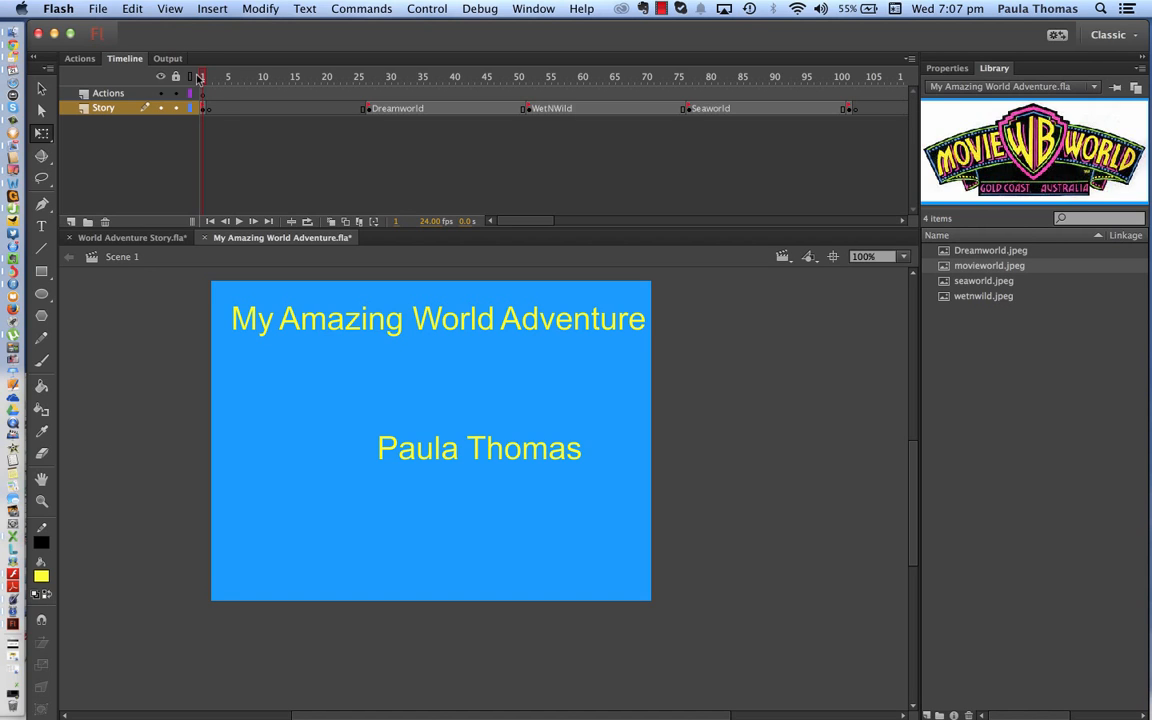
drag(199, 77, 851, 88)
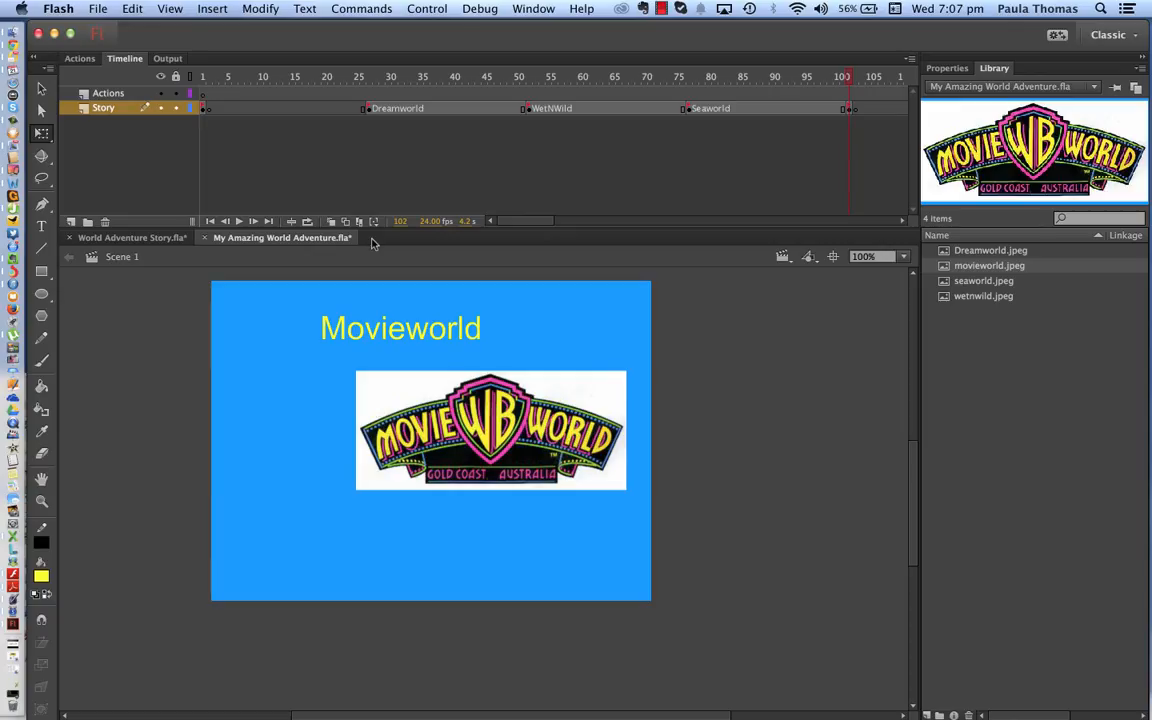
click(99, 8)
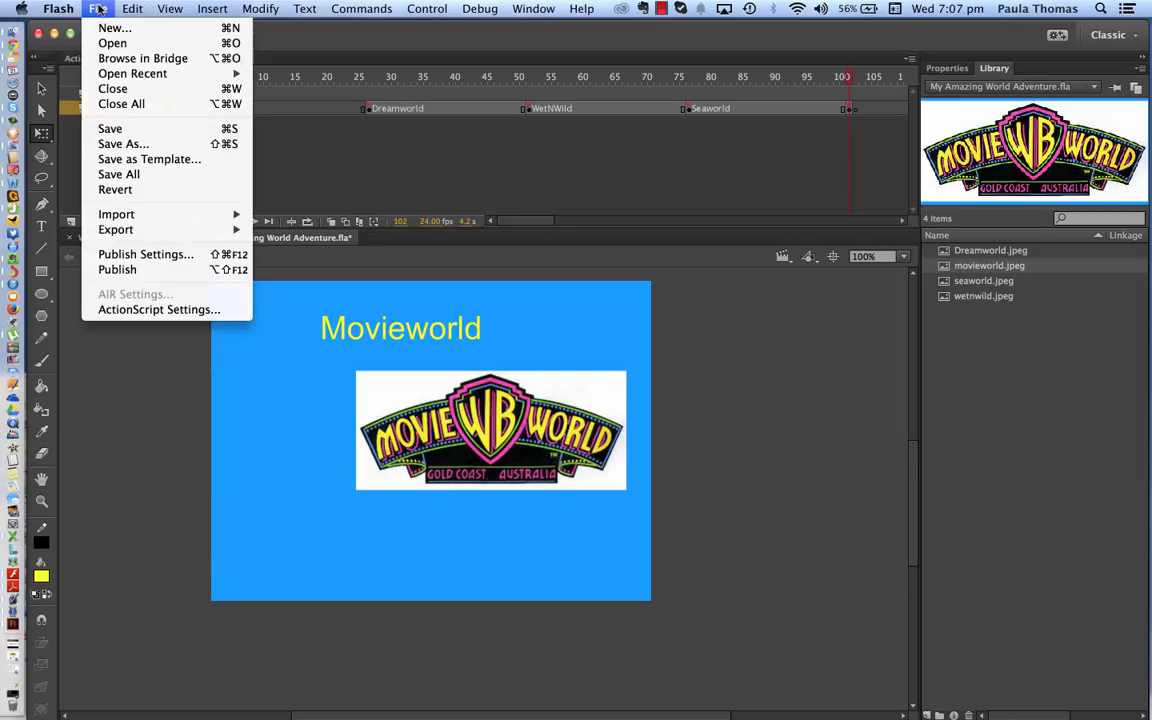
click(118, 128)
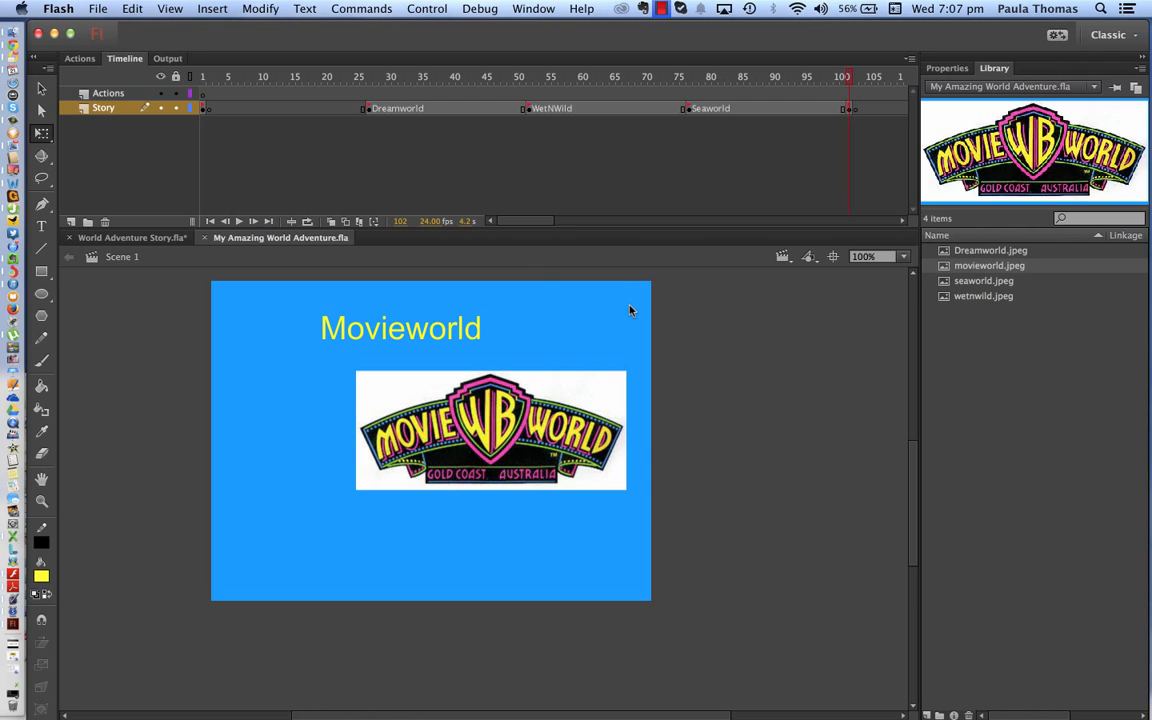
Return to frame 1 of the Story layer, clear the text selection and activate the Rectangle tool.
click(203, 108)
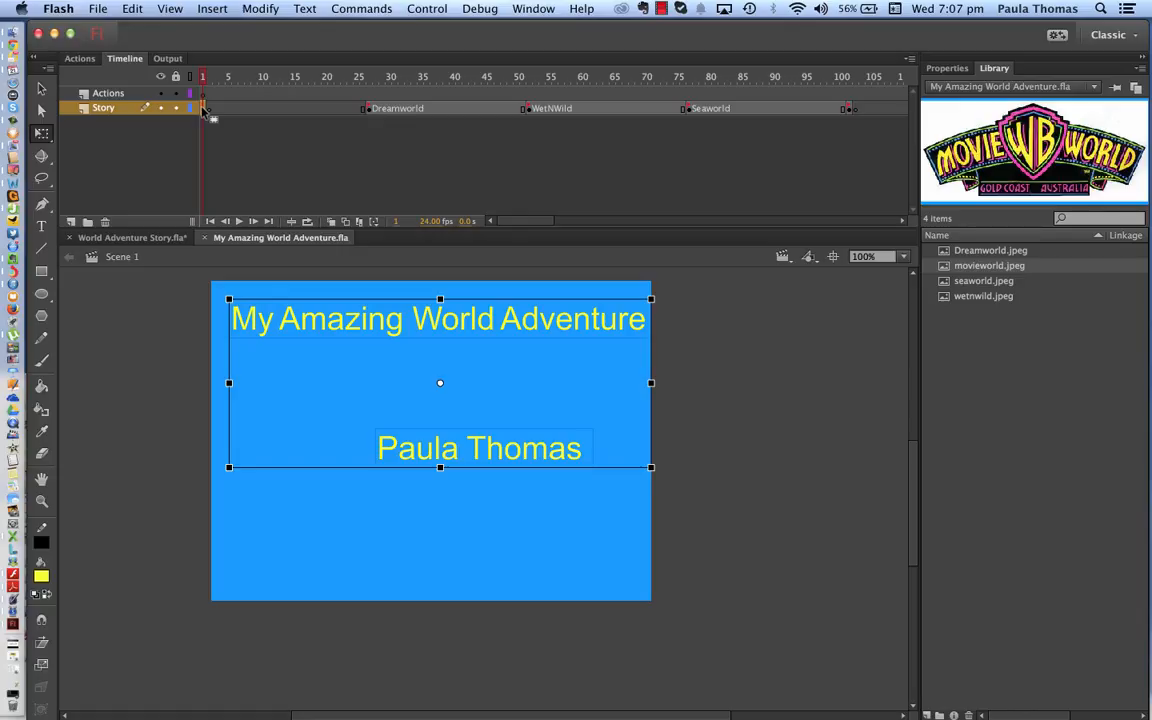
click(306, 538)
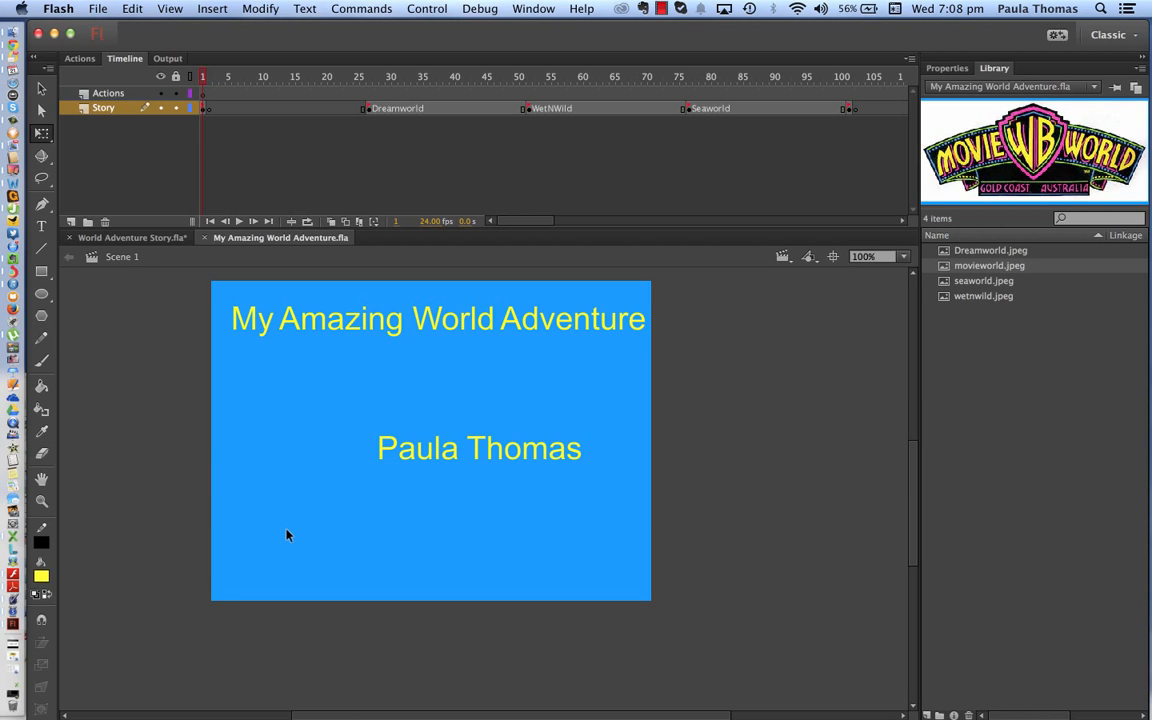
click(43, 272)
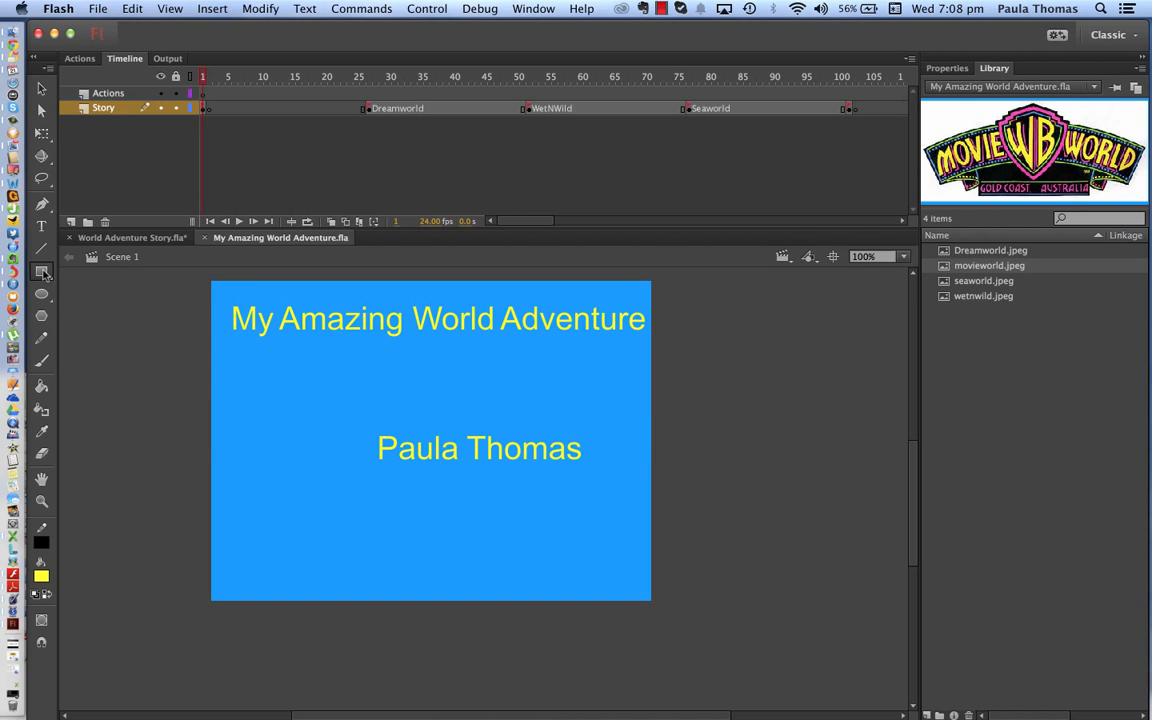
click(48, 276)
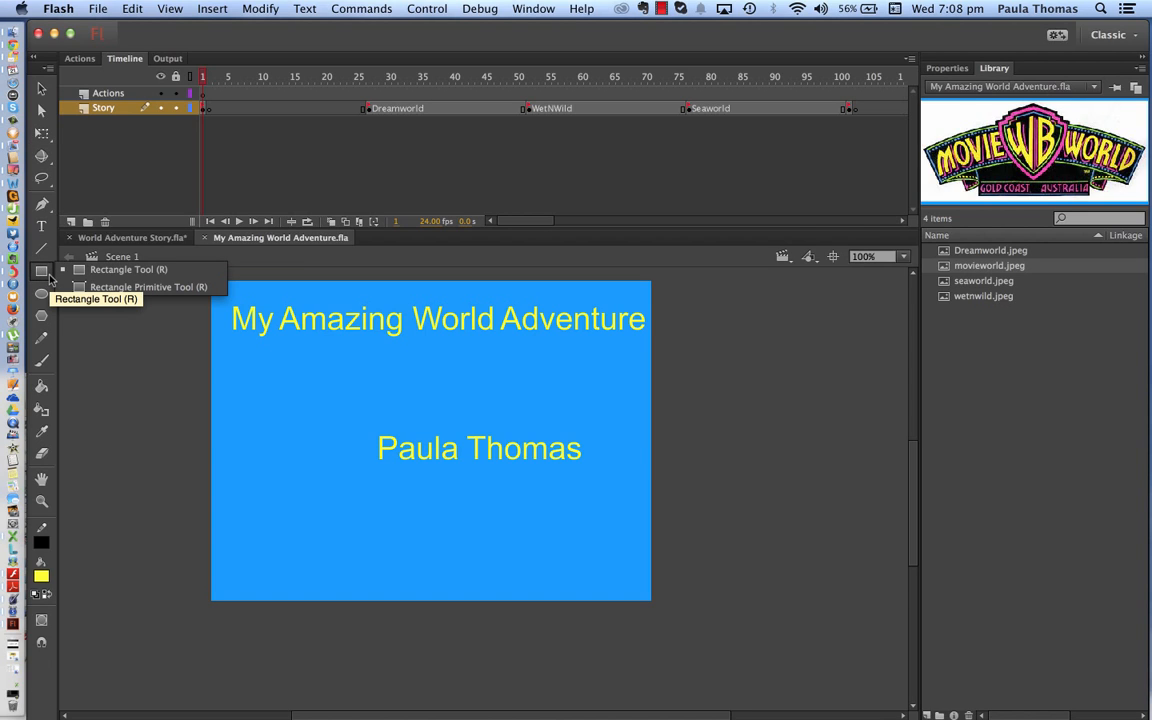
click(114, 279)
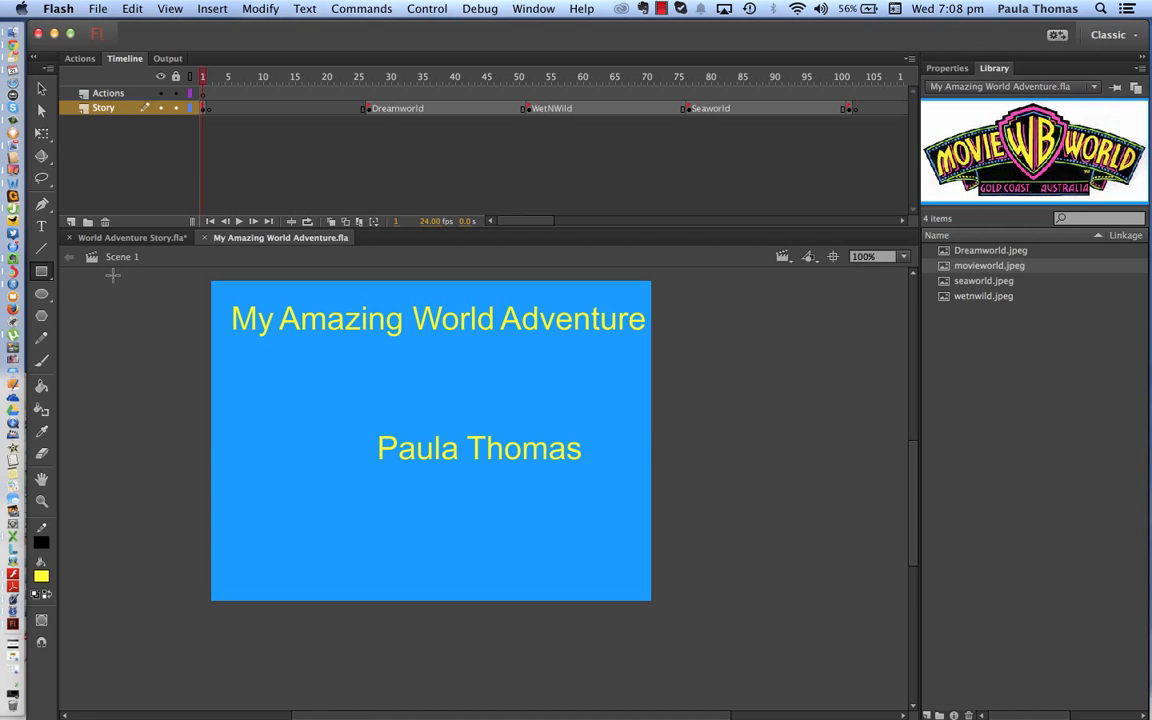
drag(282, 514, 479, 561)
click(948, 68)
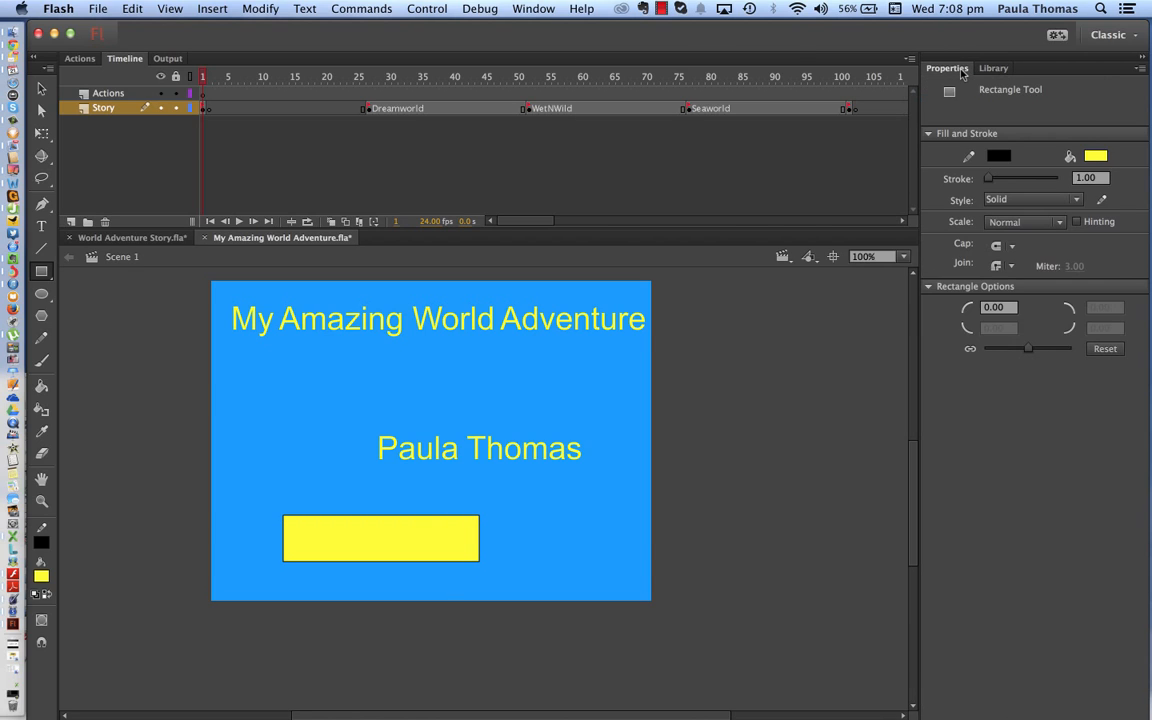
click(1096, 157)
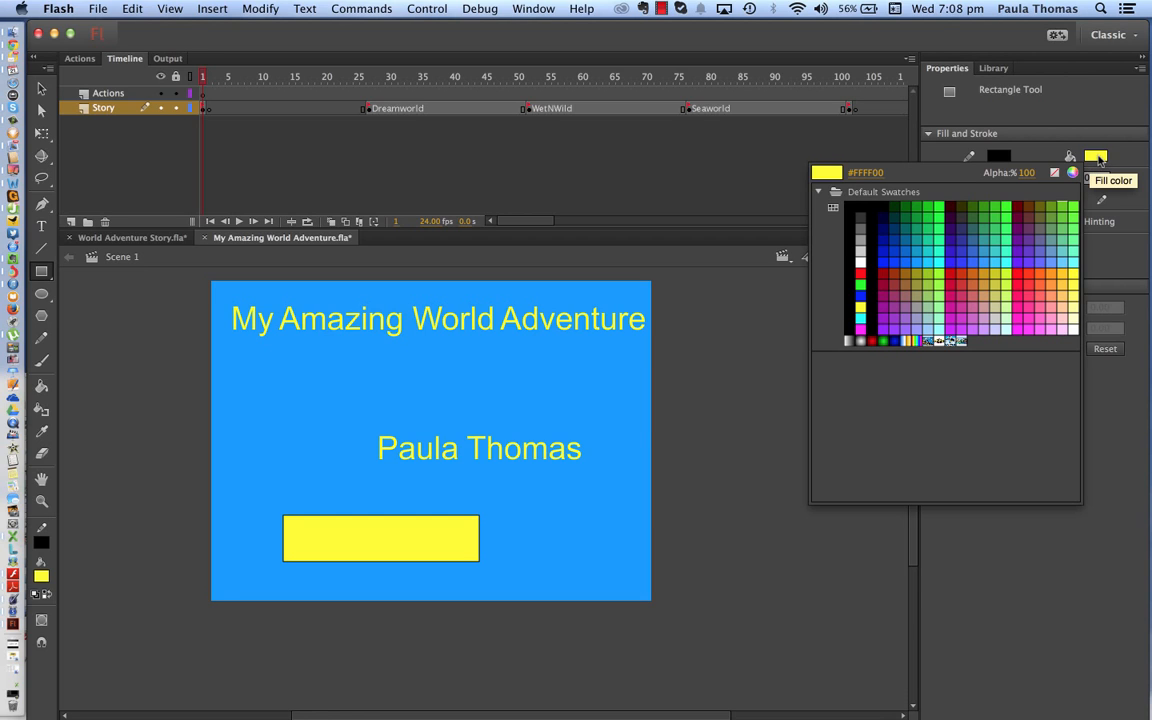
click(979, 325)
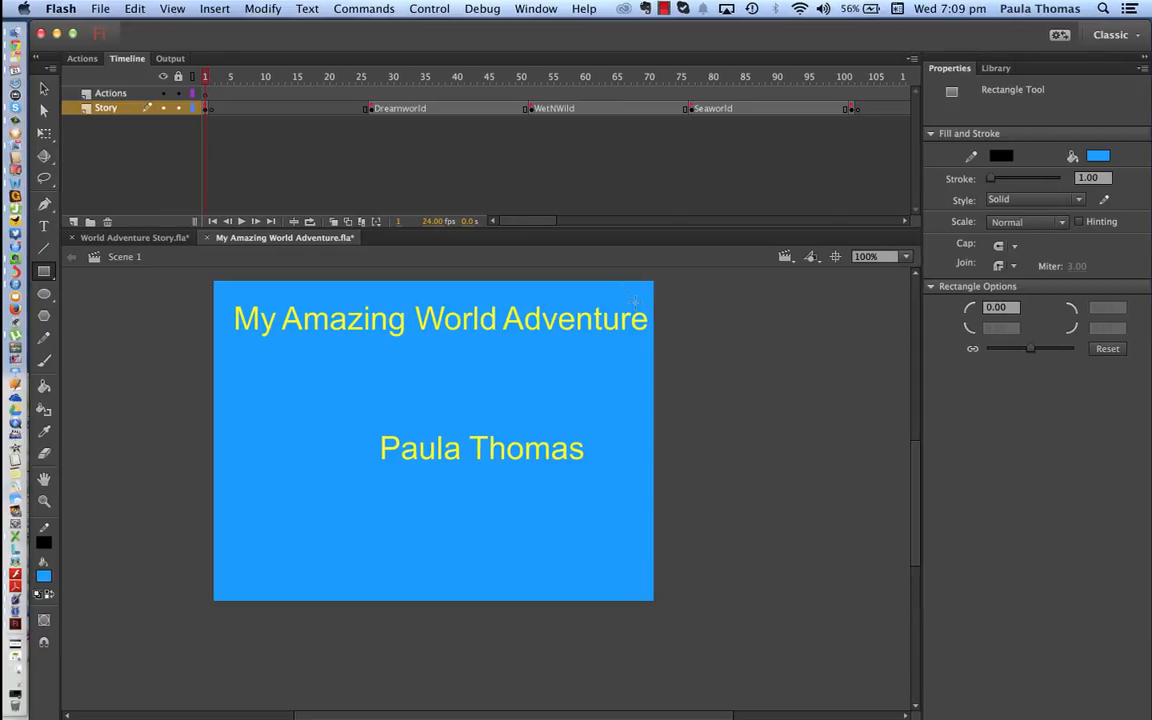
Draw a rectangle about 154 by 38 px with purple #CC33FF fill on frame 1, in the stage's lower-left area.
click(44, 271)
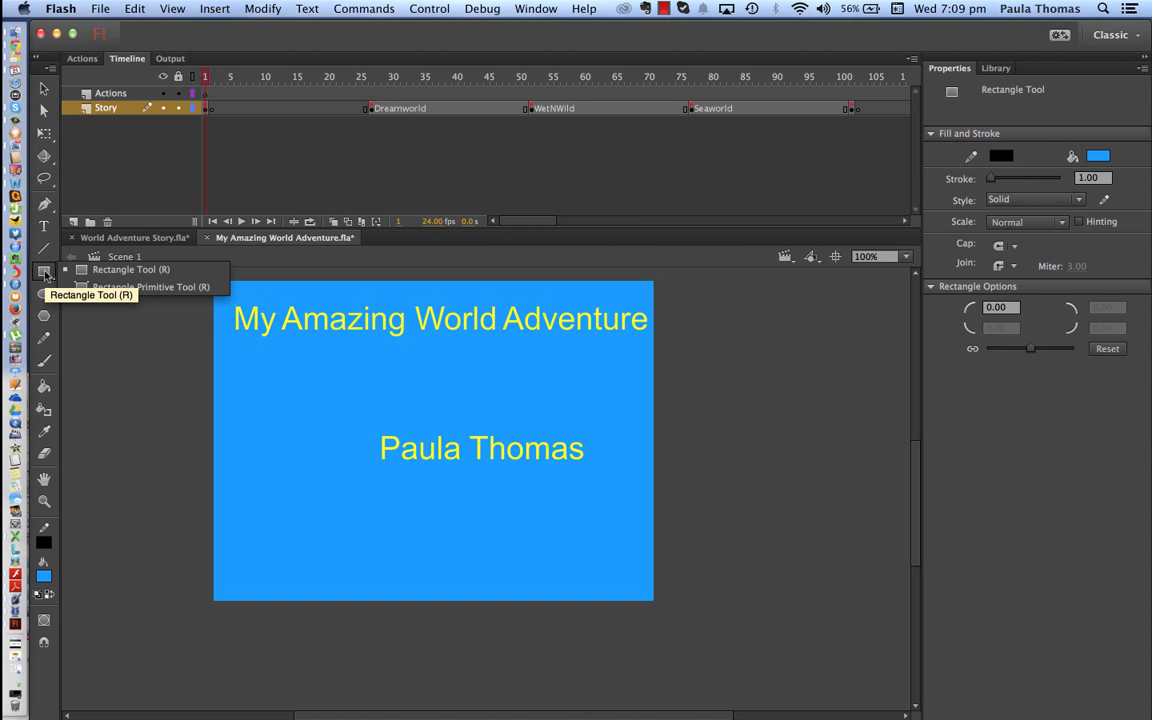
click(1098, 157)
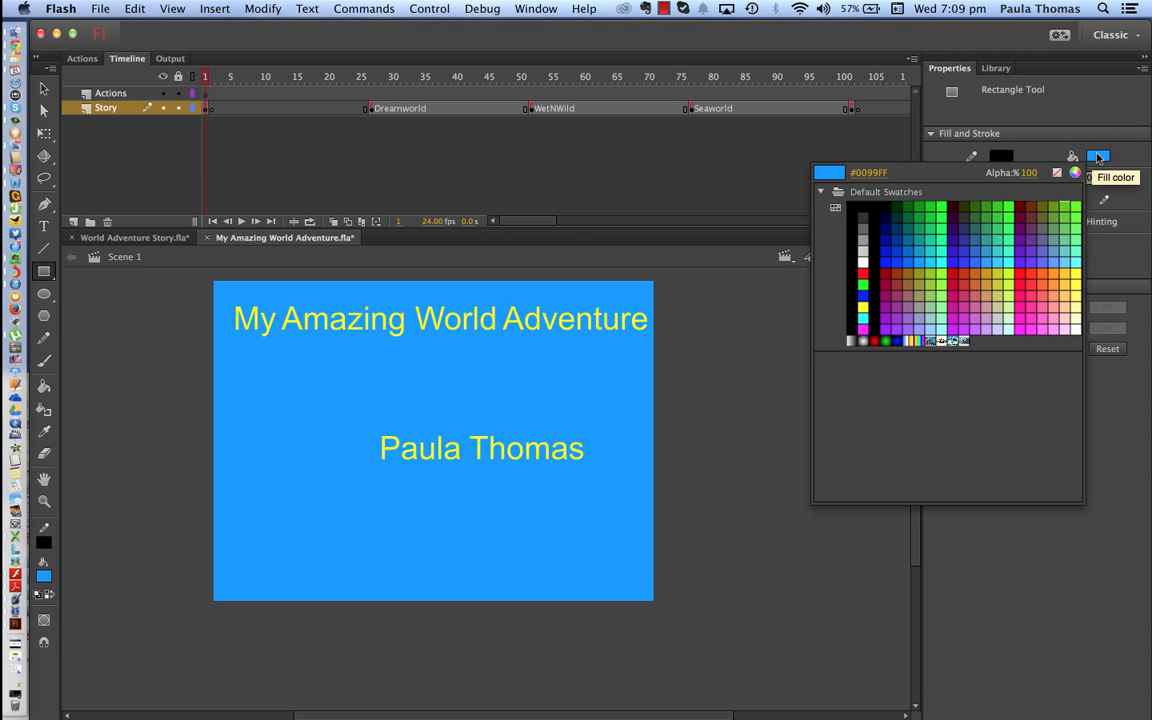
click(970, 323)
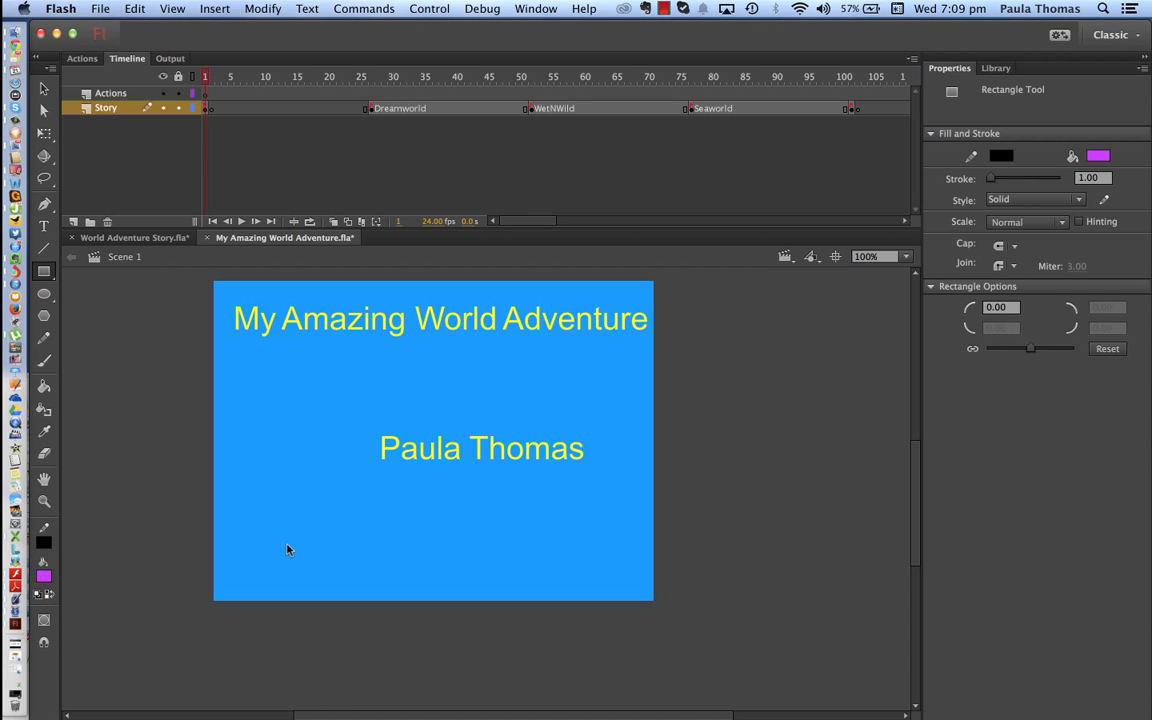
drag(258, 520, 381, 550)
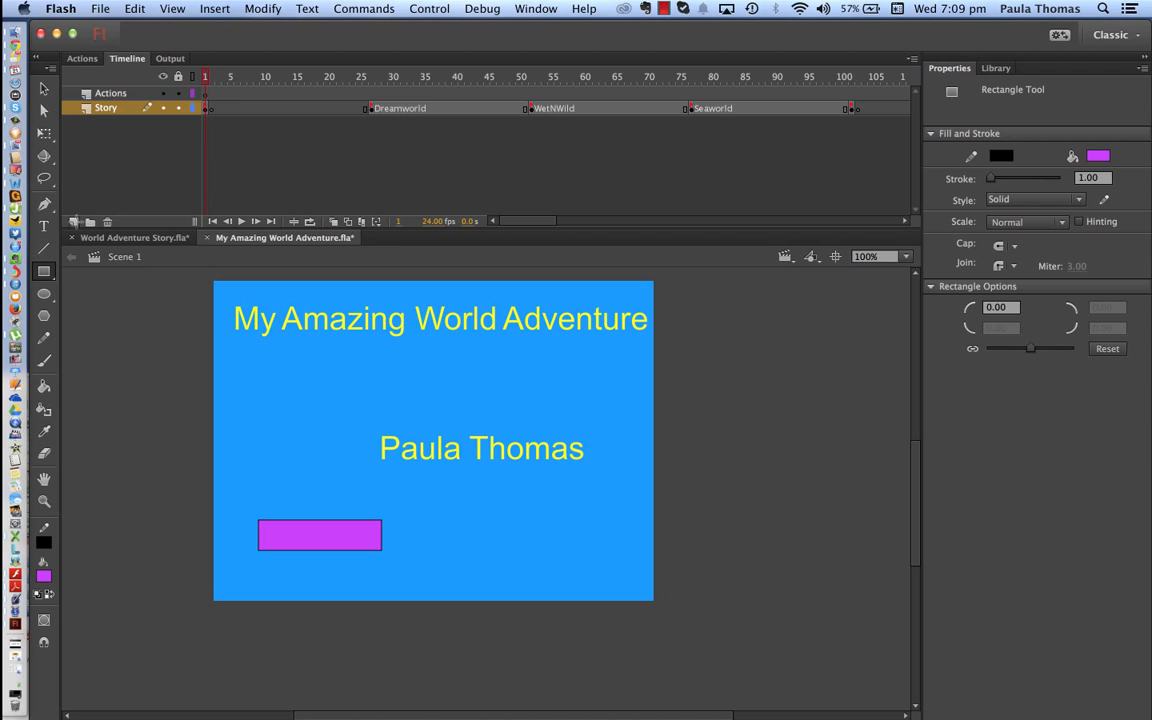
Set up the Text tool for Static Text in black, keeping the font family Arial.
click(44, 228)
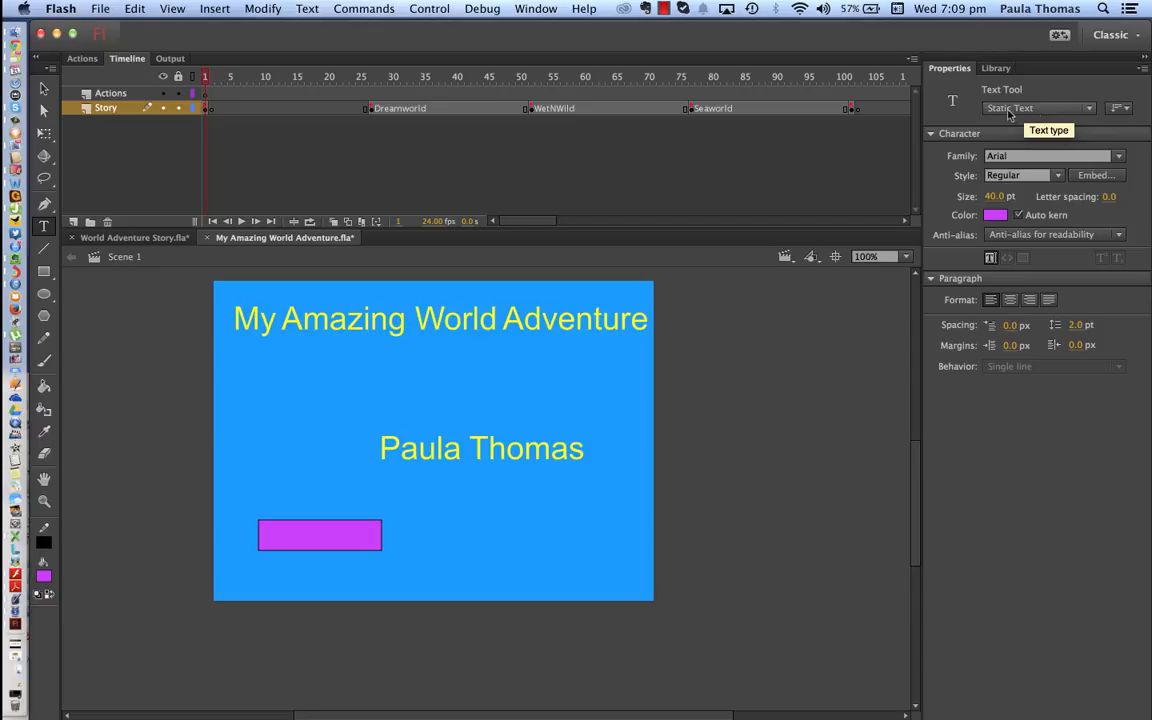
click(1090, 108)
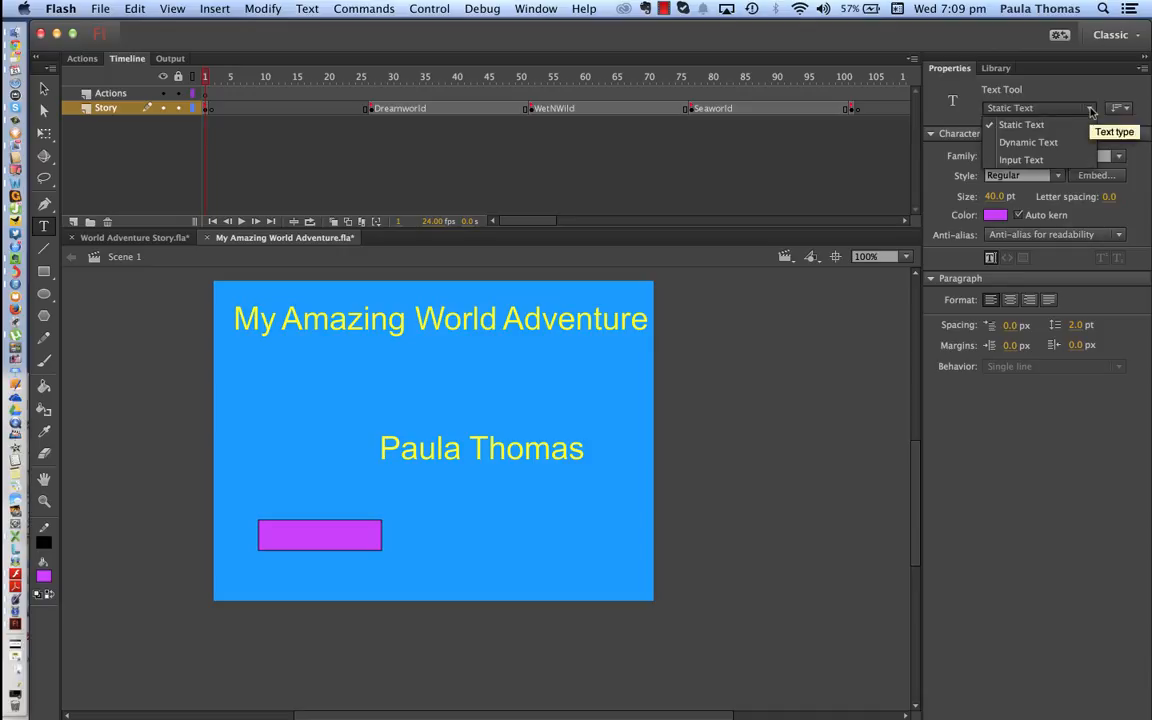
click(1090, 108)
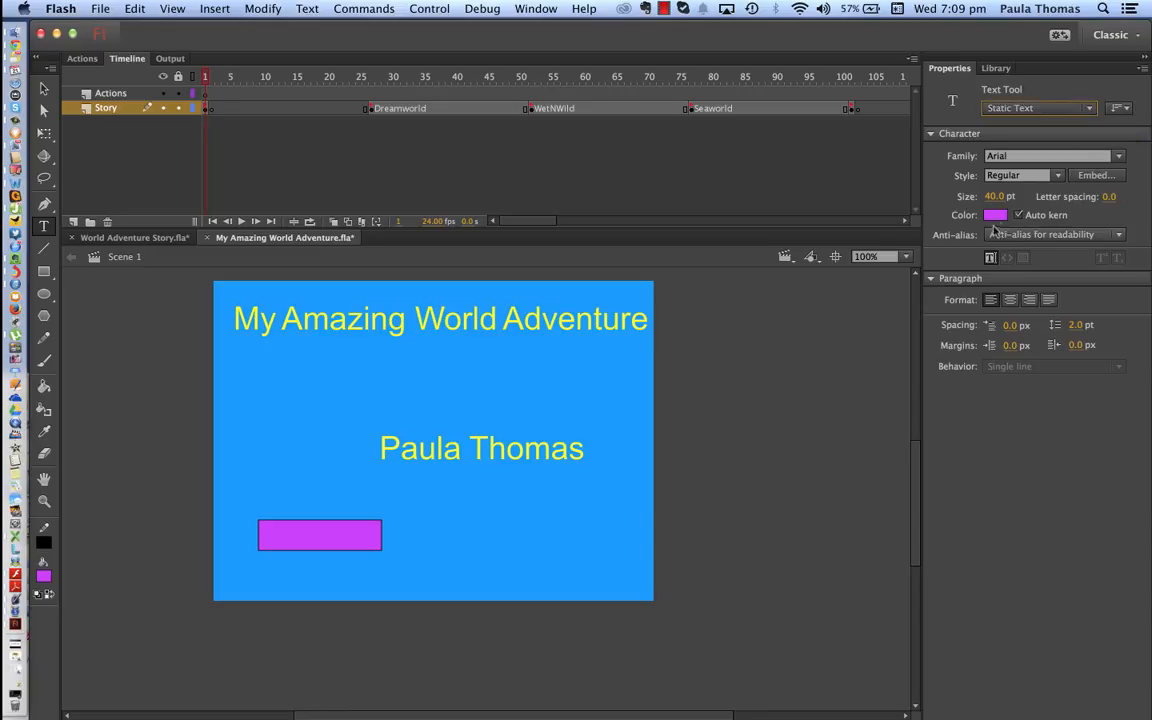
click(1000, 216)
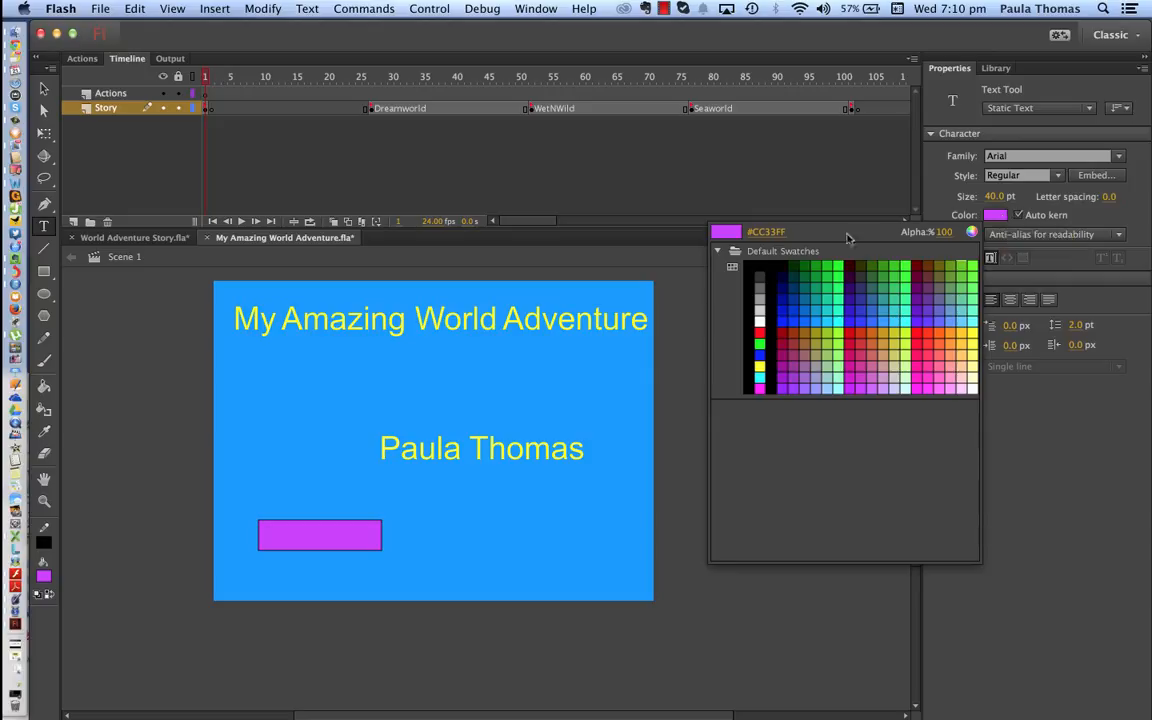
click(760, 265)
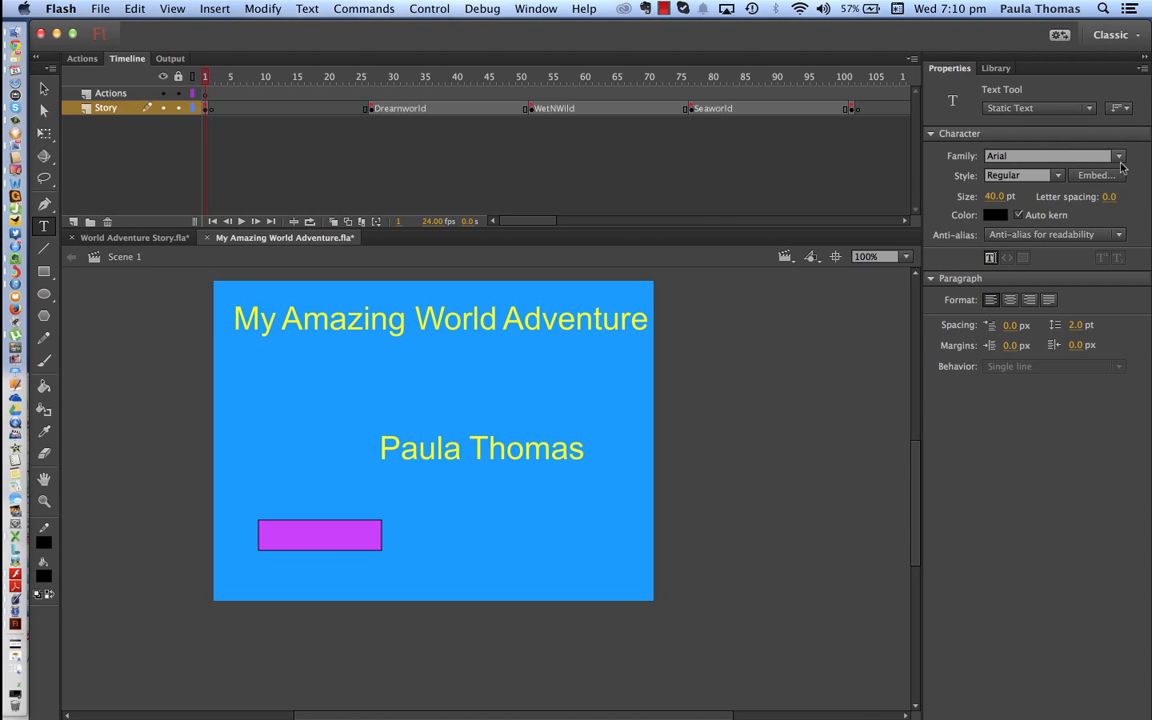
click(1119, 157)
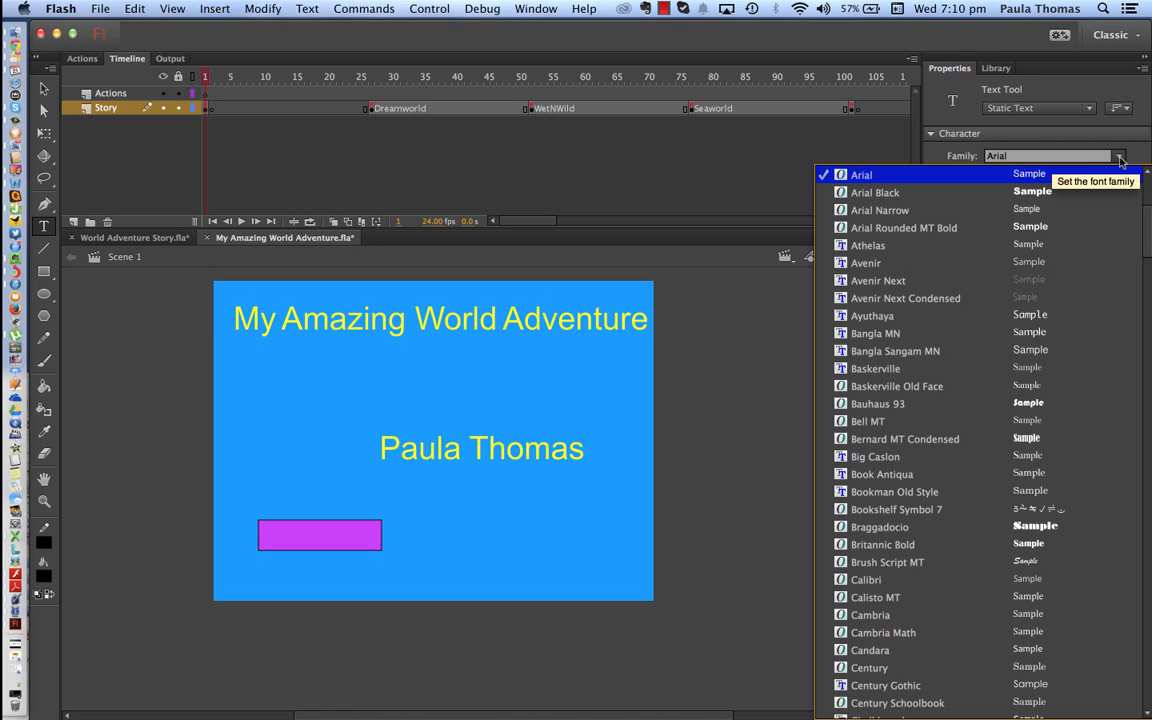
click(1119, 158)
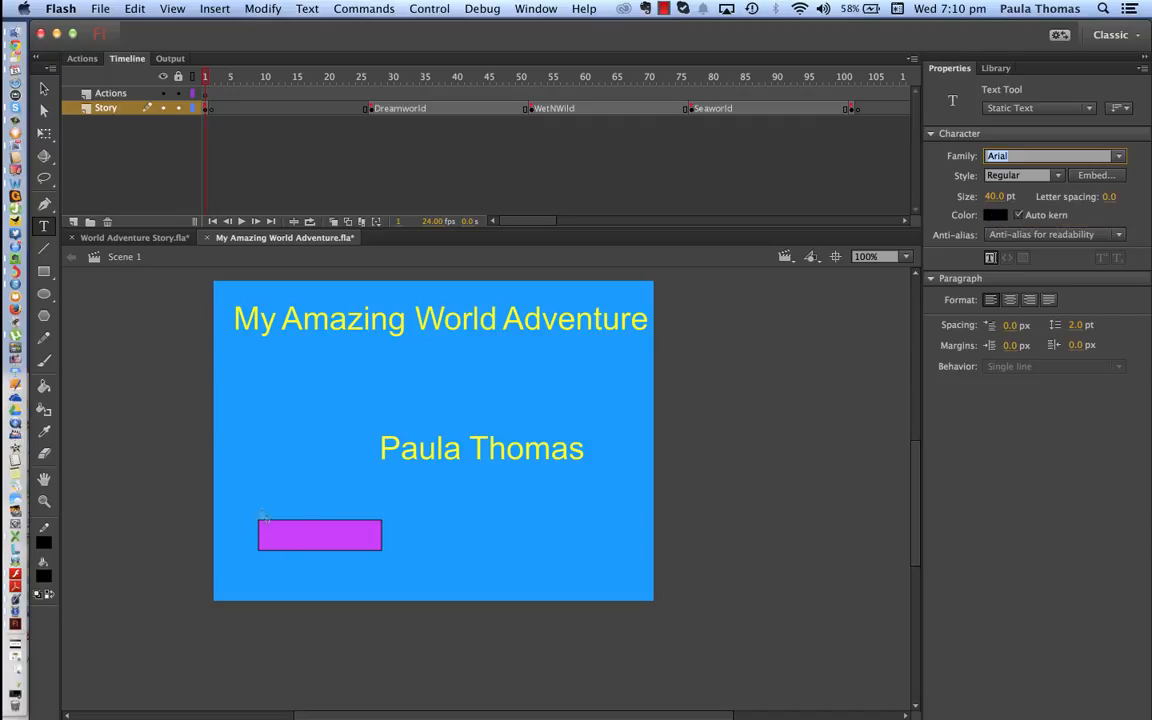
Start a text field on the purple rectangle, set its font size to 30 pt, and select the rectangle's fill.
click(281, 536)
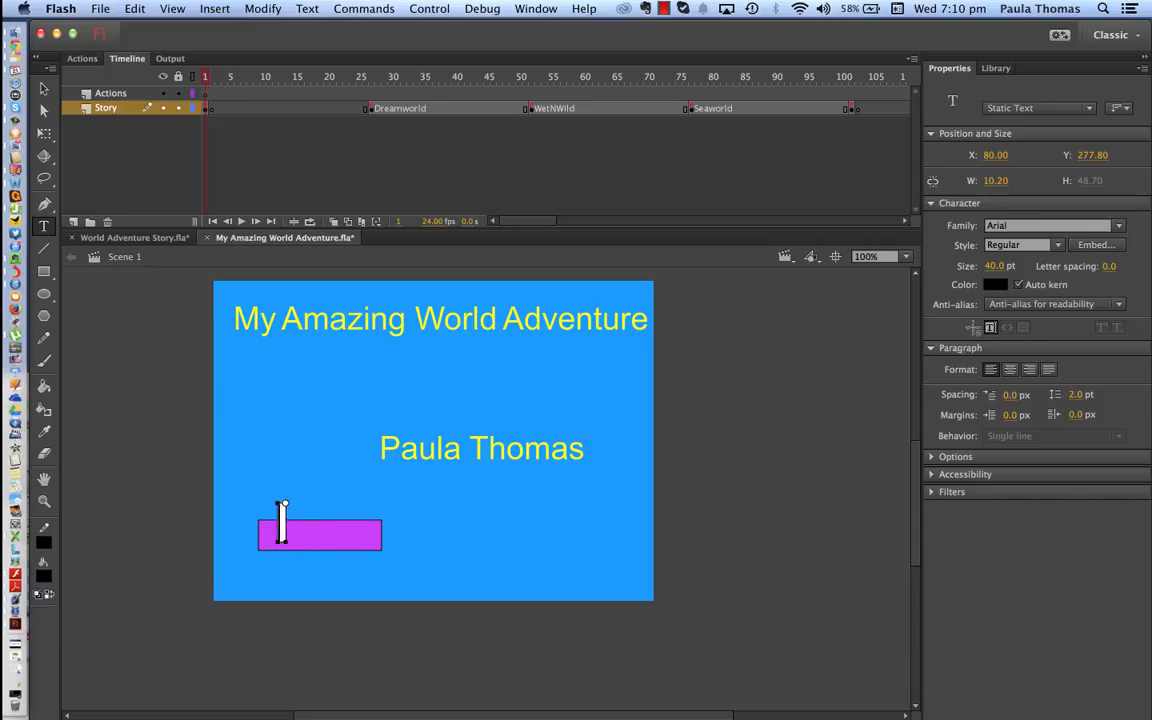
click(993, 266)
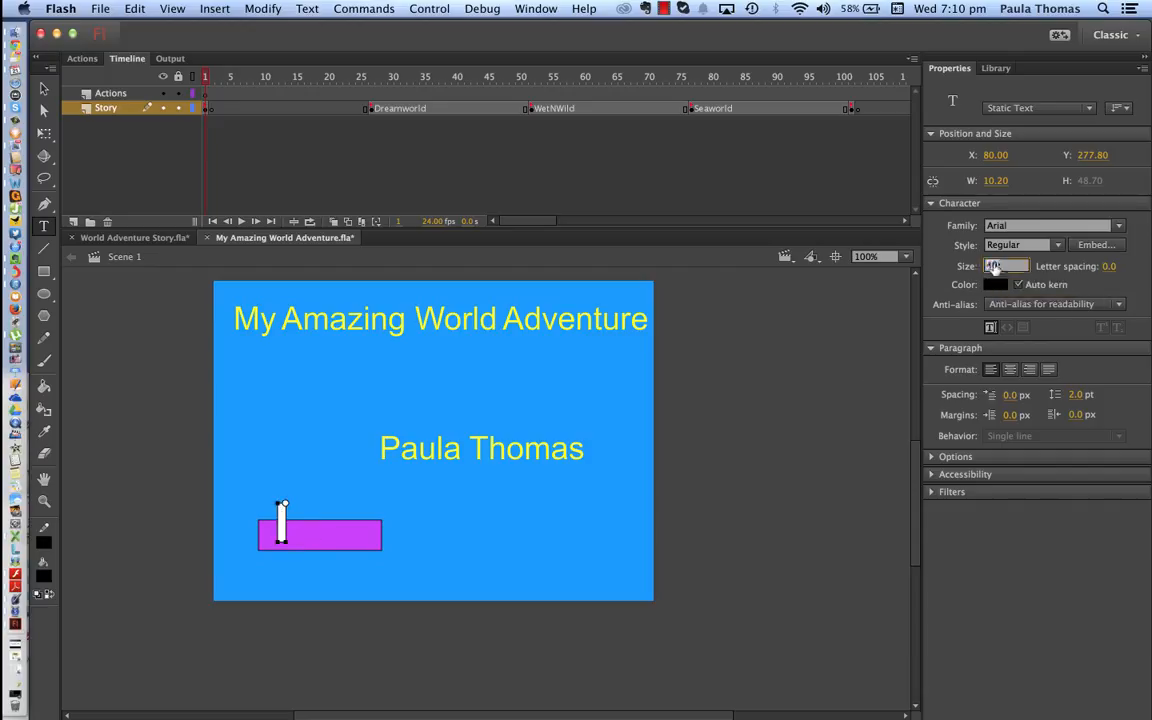
text(30)
key(Return)
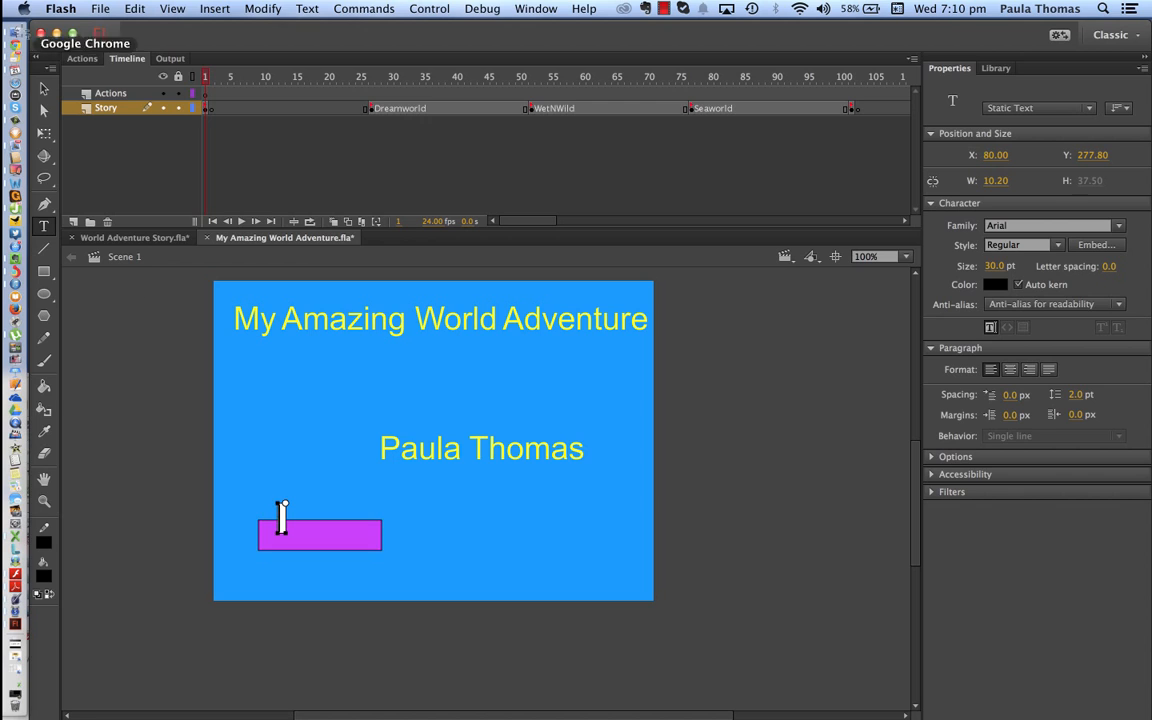
click(43, 88)
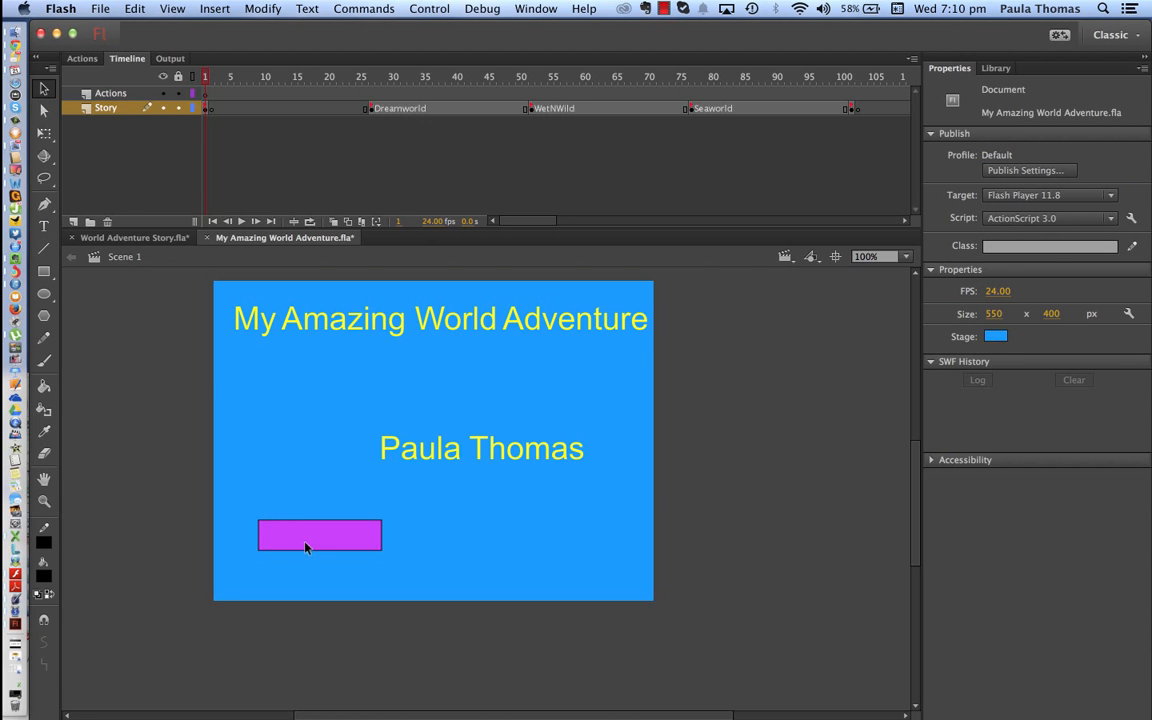
click(305, 546)
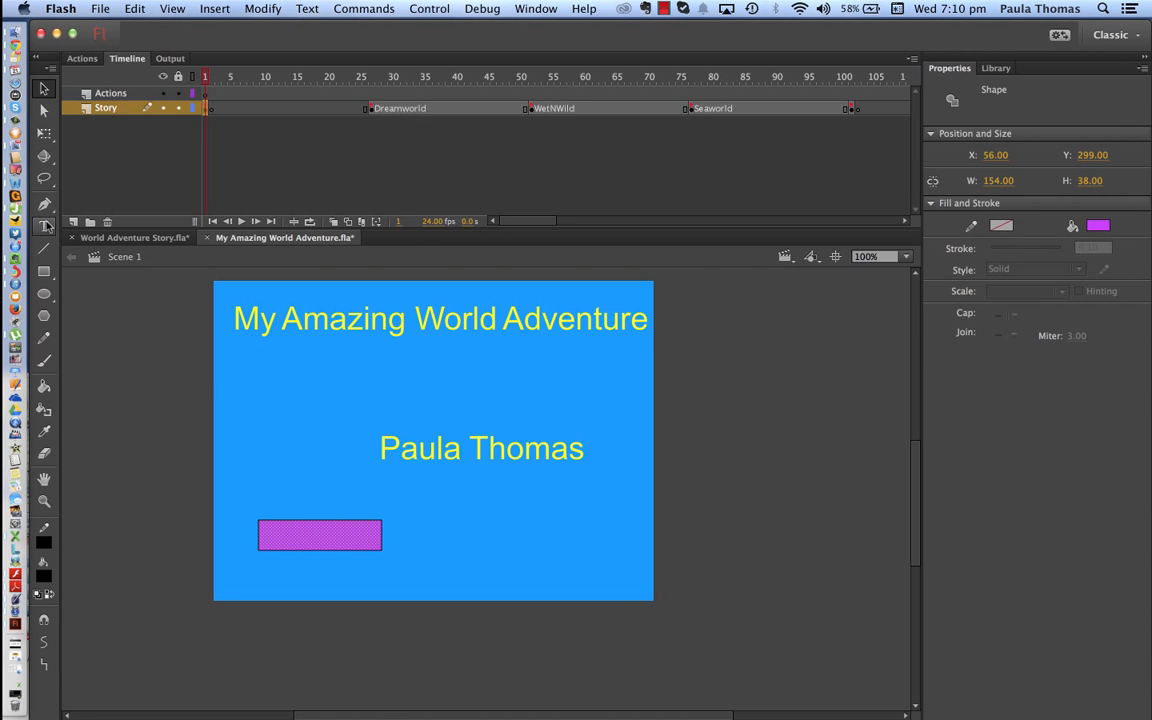
Add the static text "Dreamworld" in 30 pt black Arial and move it onto the purple rectangle.
click(45, 226)
click(284, 512)
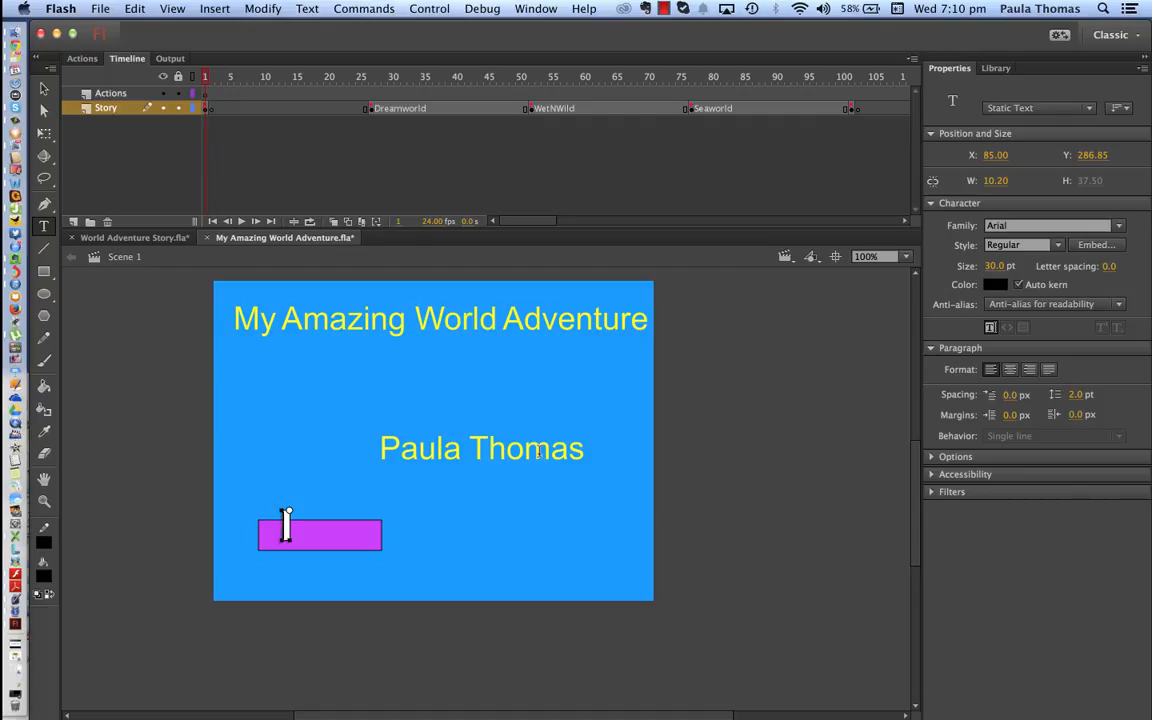
text(Drea)
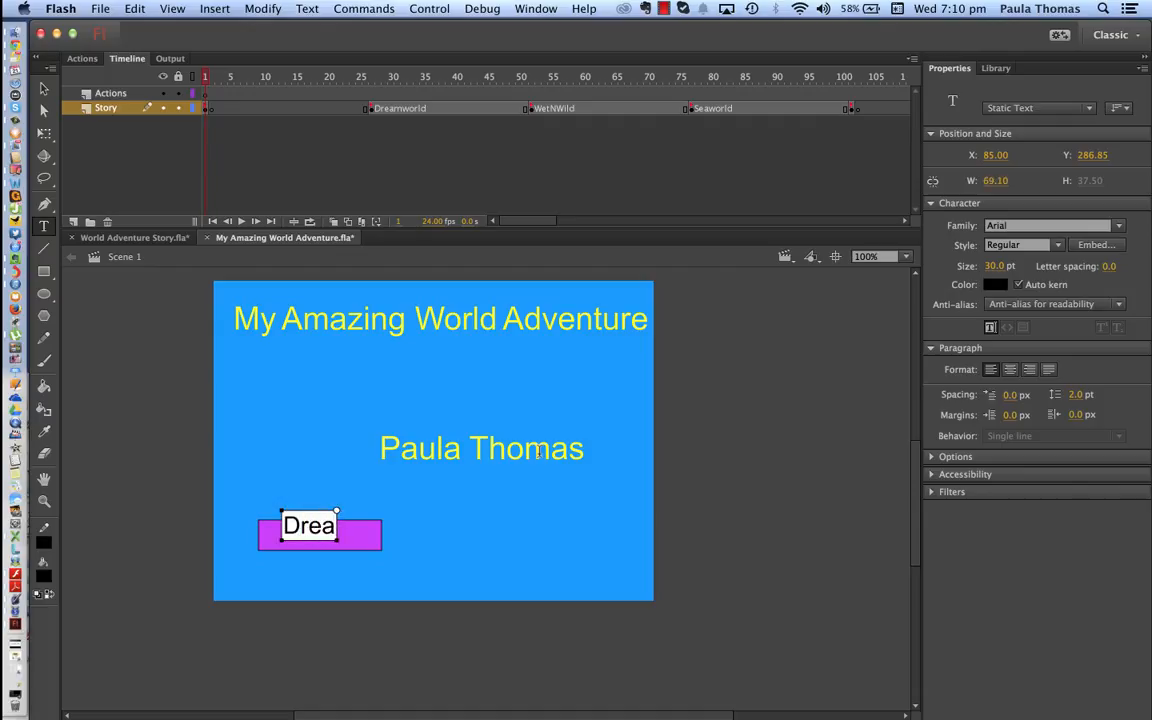
text(mworl)
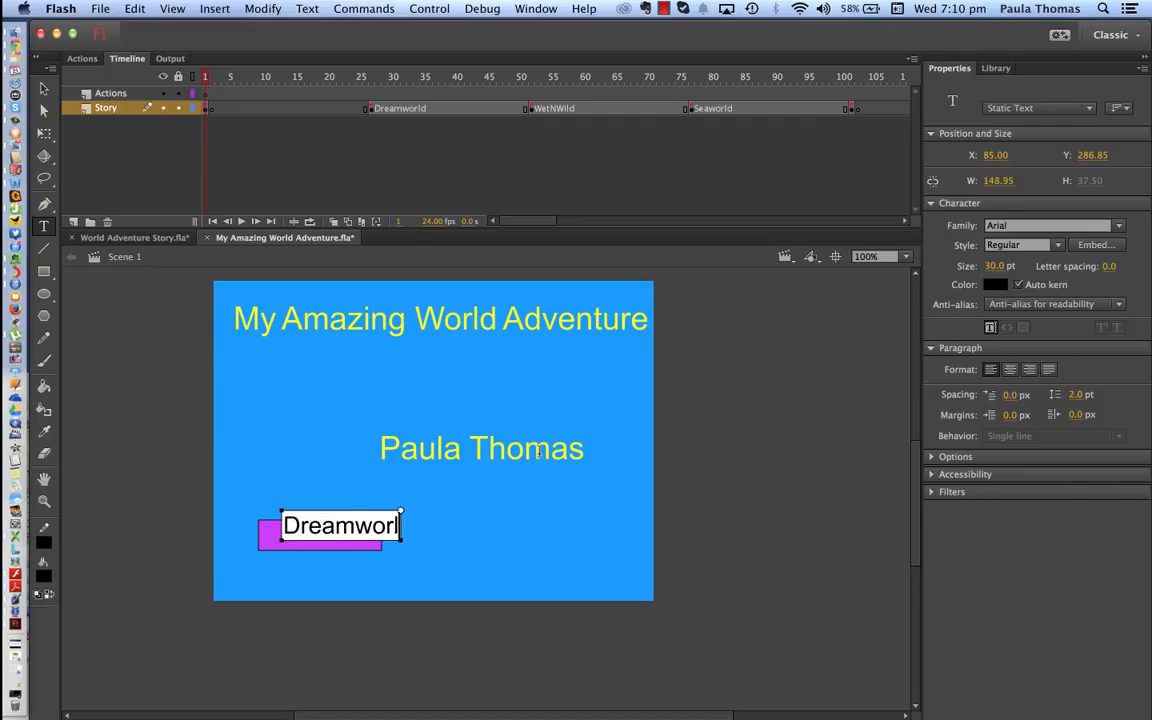
text(d)
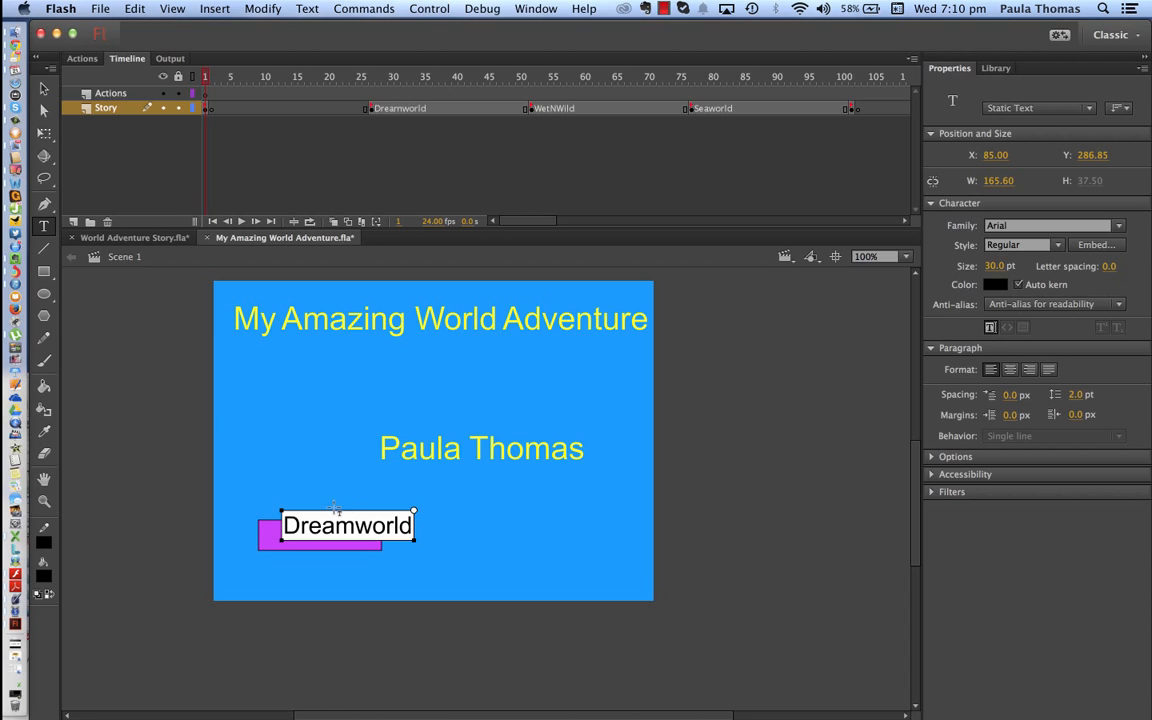
click(43, 88)
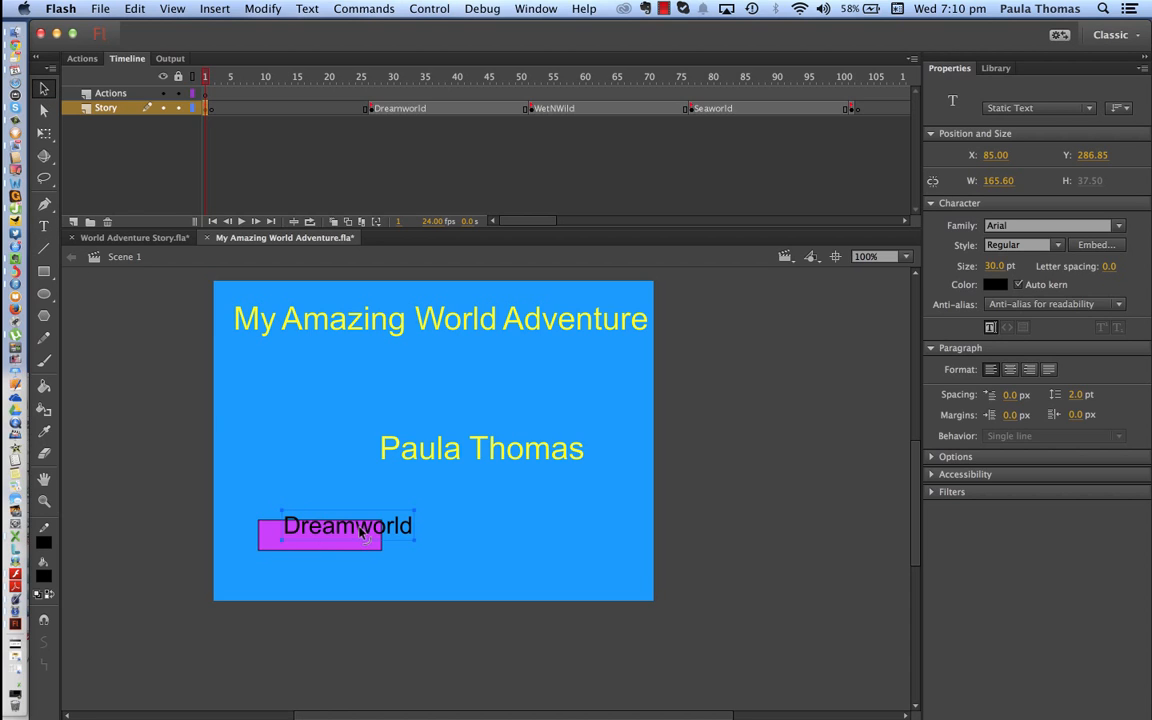
drag(360, 530, 331, 543)
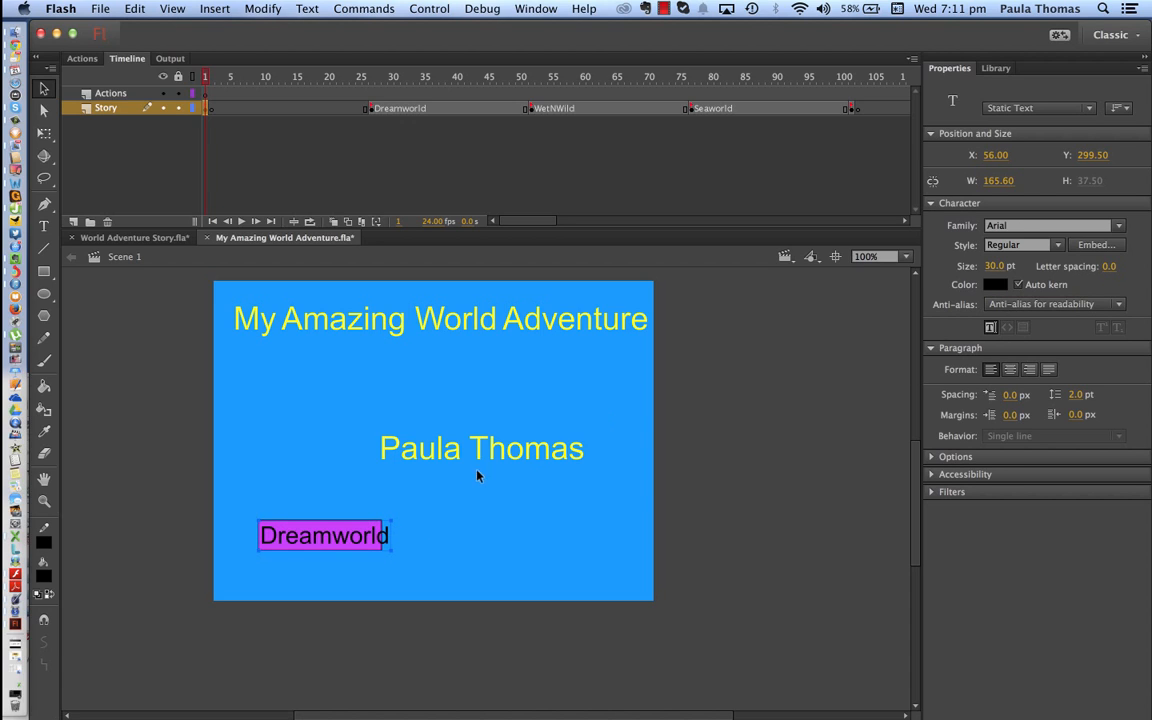
Set the Dreamworld label's font size to 25 pt and centre it horizontally within the purple rectangle.
click(993, 265)
text(25)
key(Return)
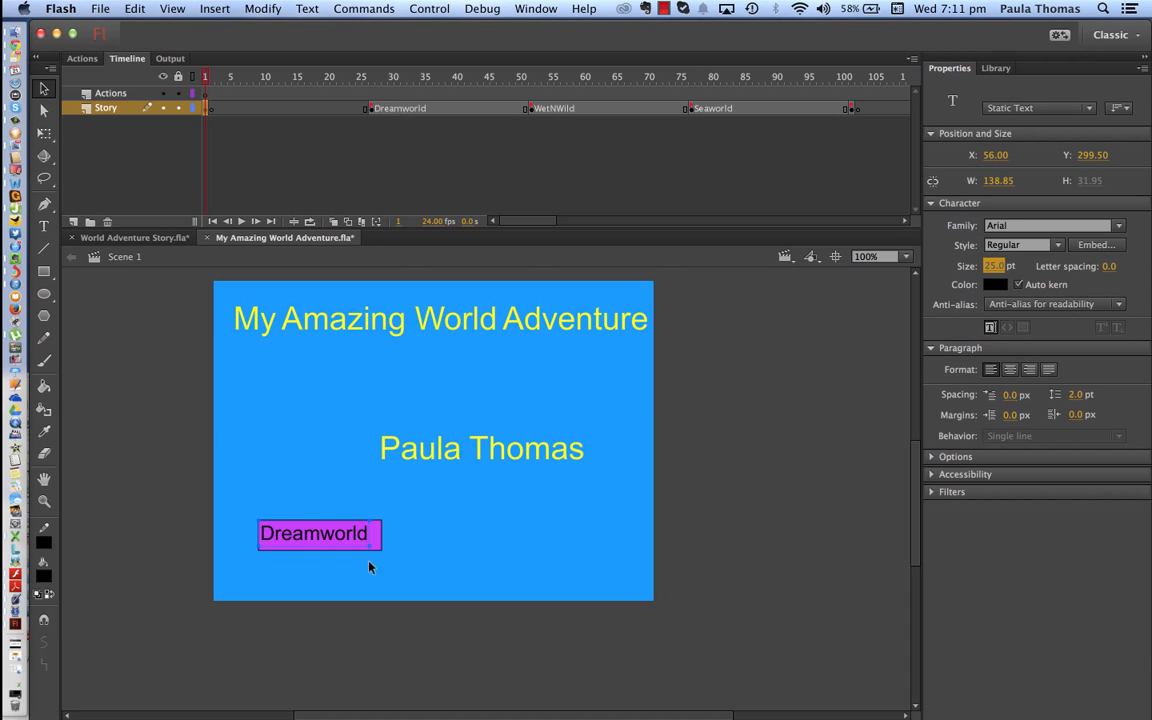
click(43, 110)
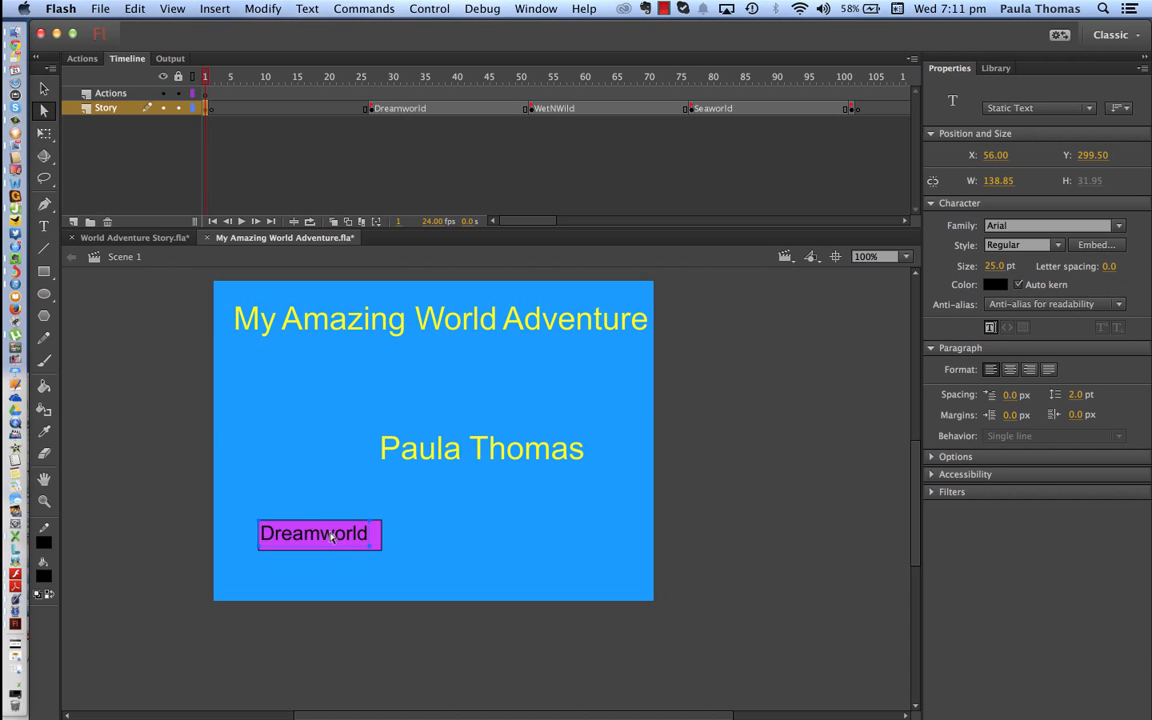
drag(326, 532, 334, 540)
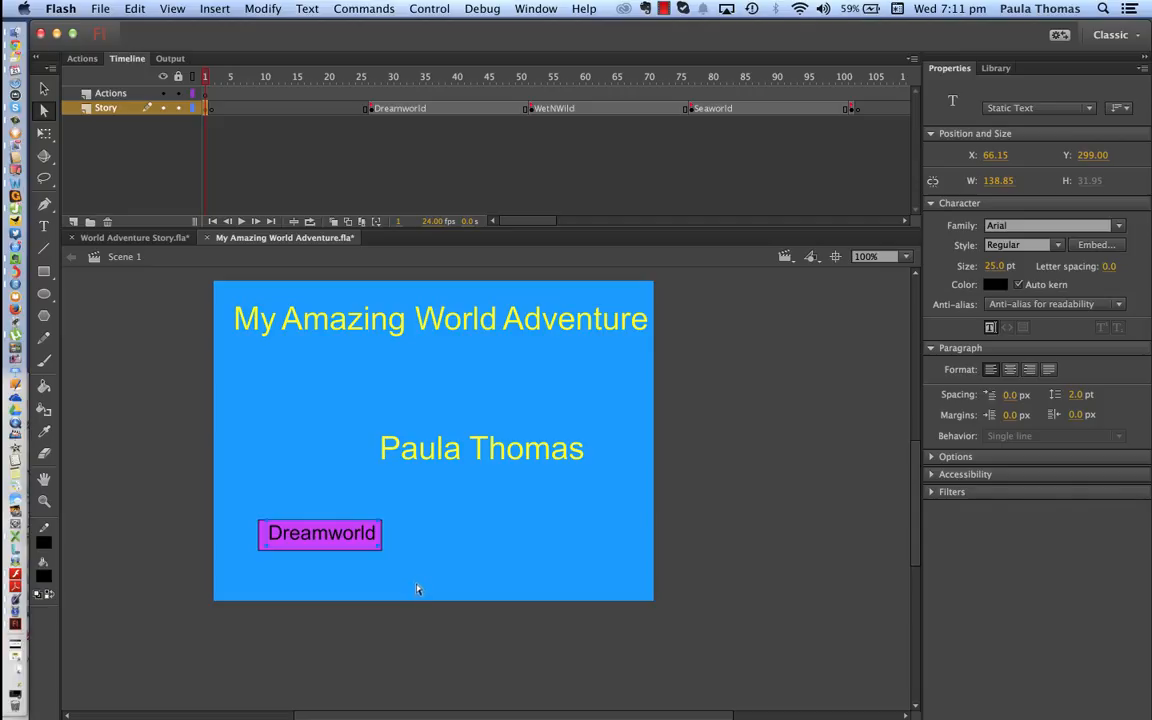
Convert the purple rectangle and its label together into a Button symbol named Dreamworld.
click(44, 90)
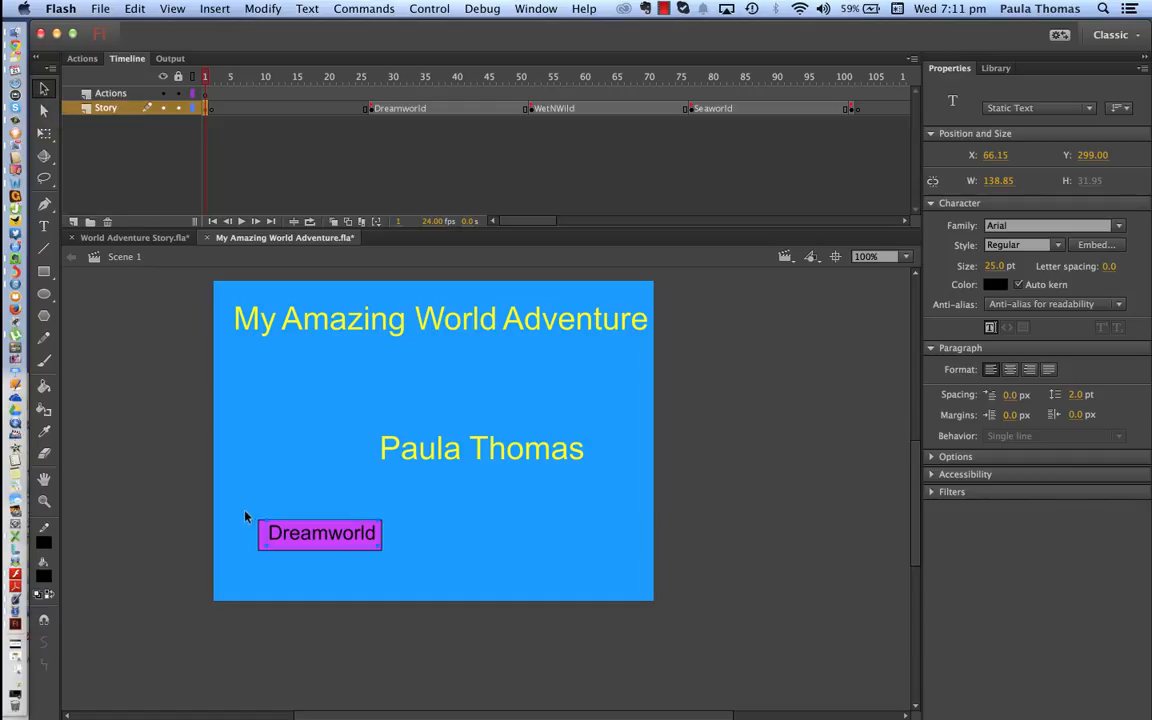
drag(244, 511, 398, 568)
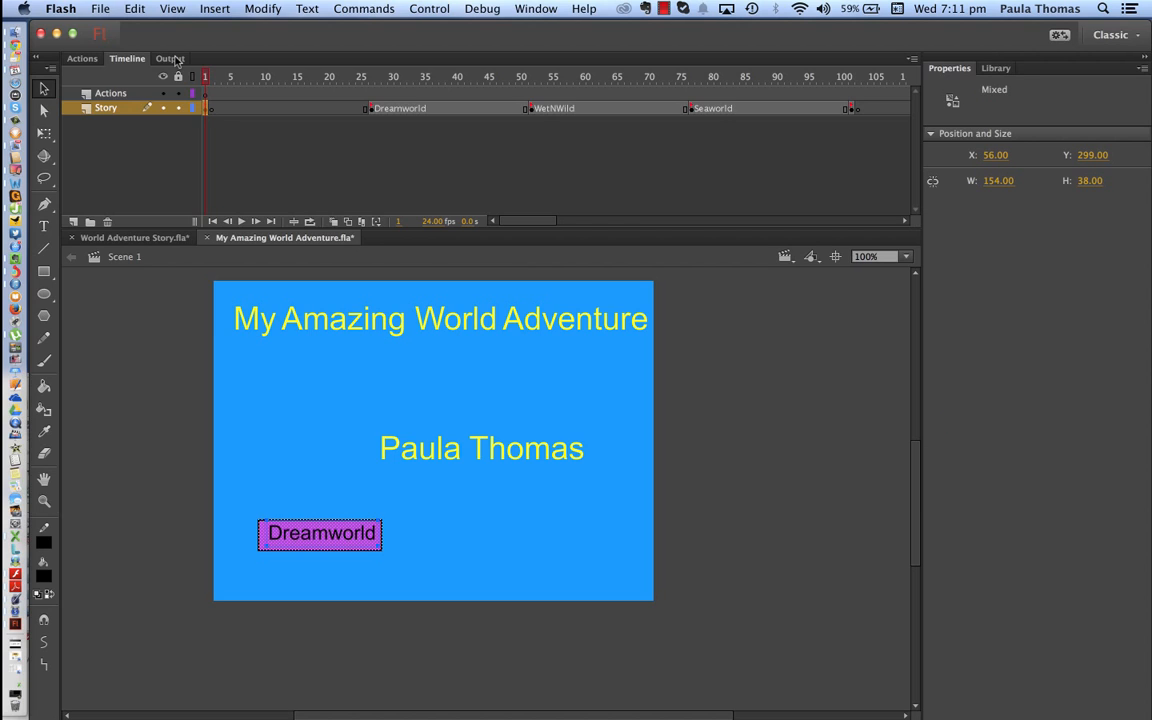
click(263, 9)
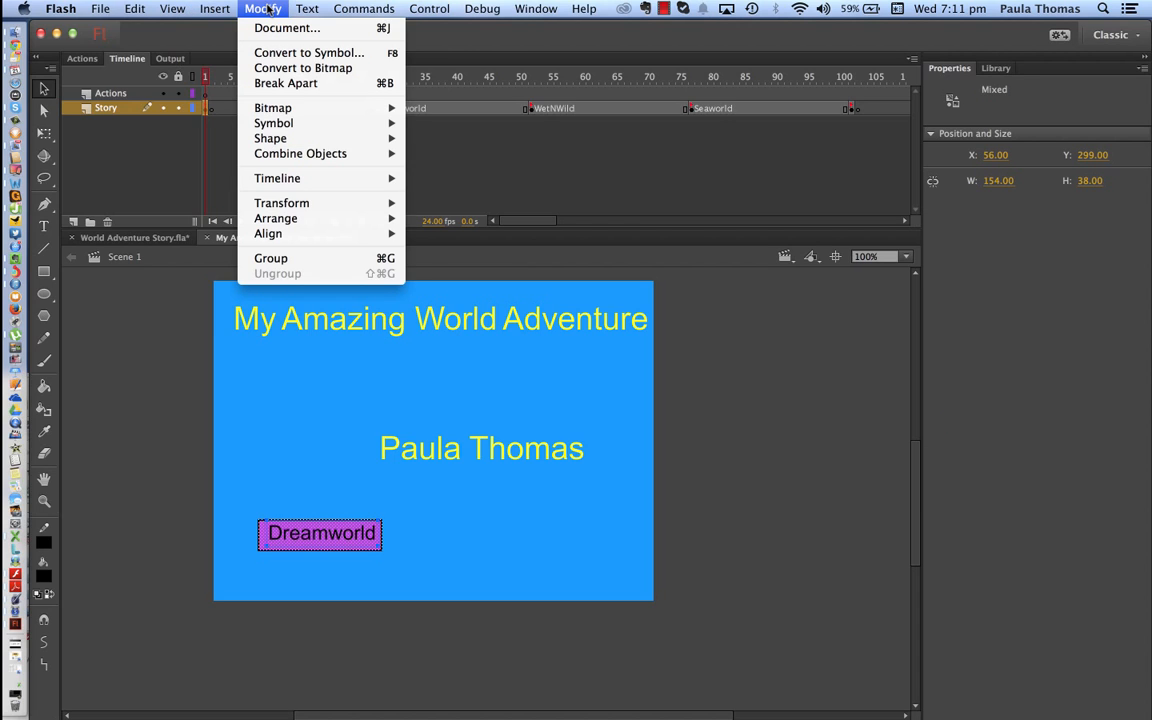
click(300, 54)
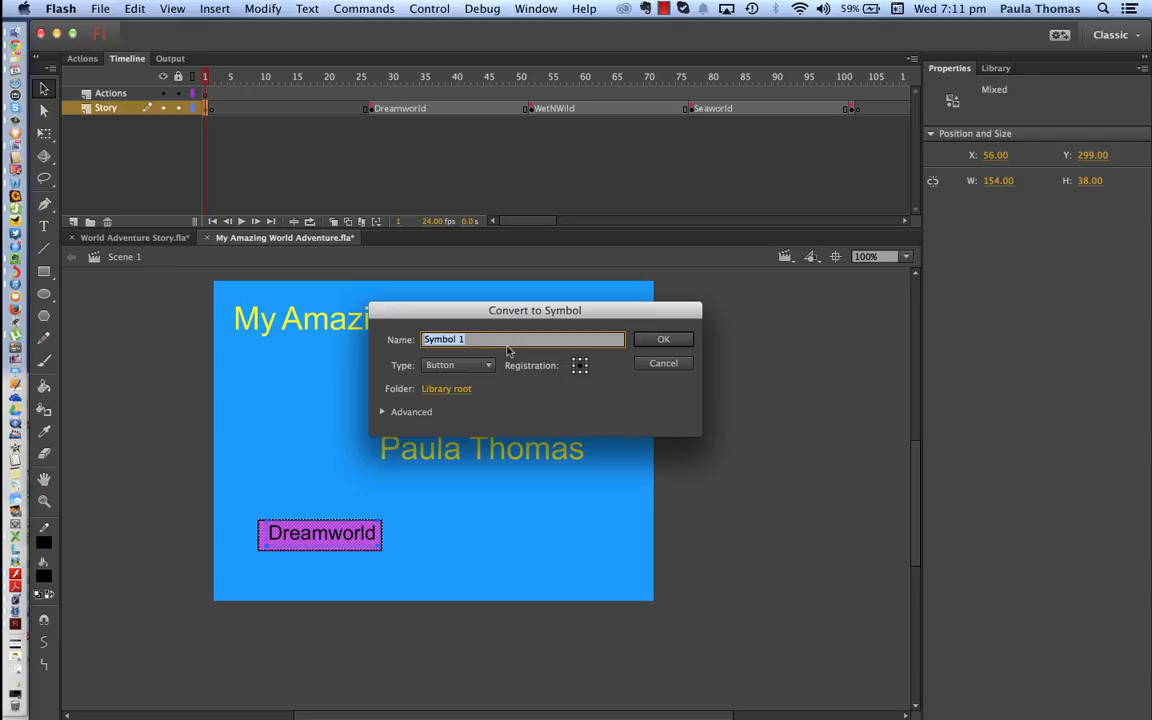
text(Dreamworld)
click(655, 342)
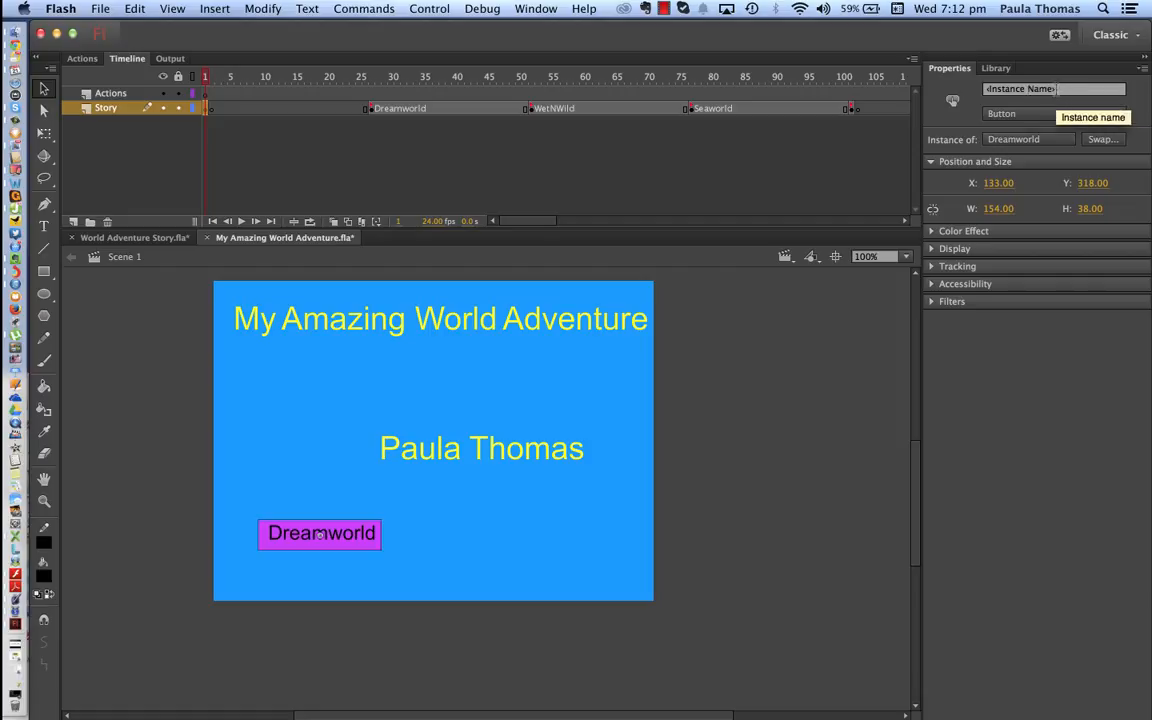
Give the button the instance name Dreamworld and save the document.
click(984, 90)
text(D)
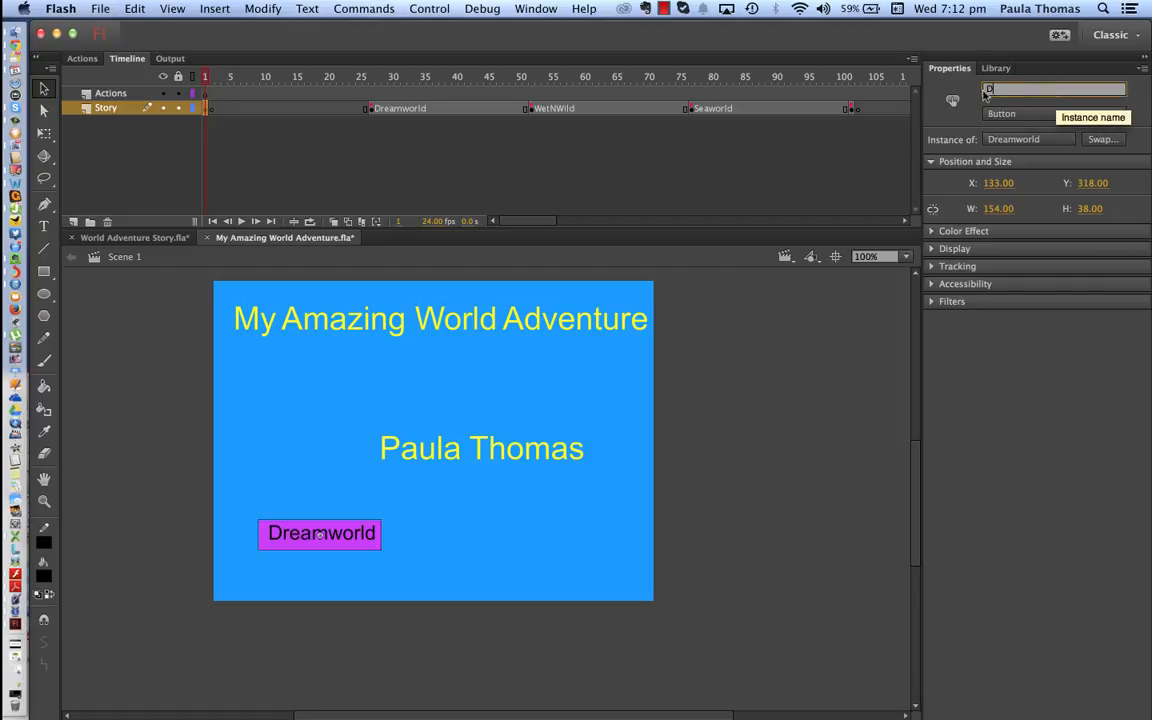
text(rea)
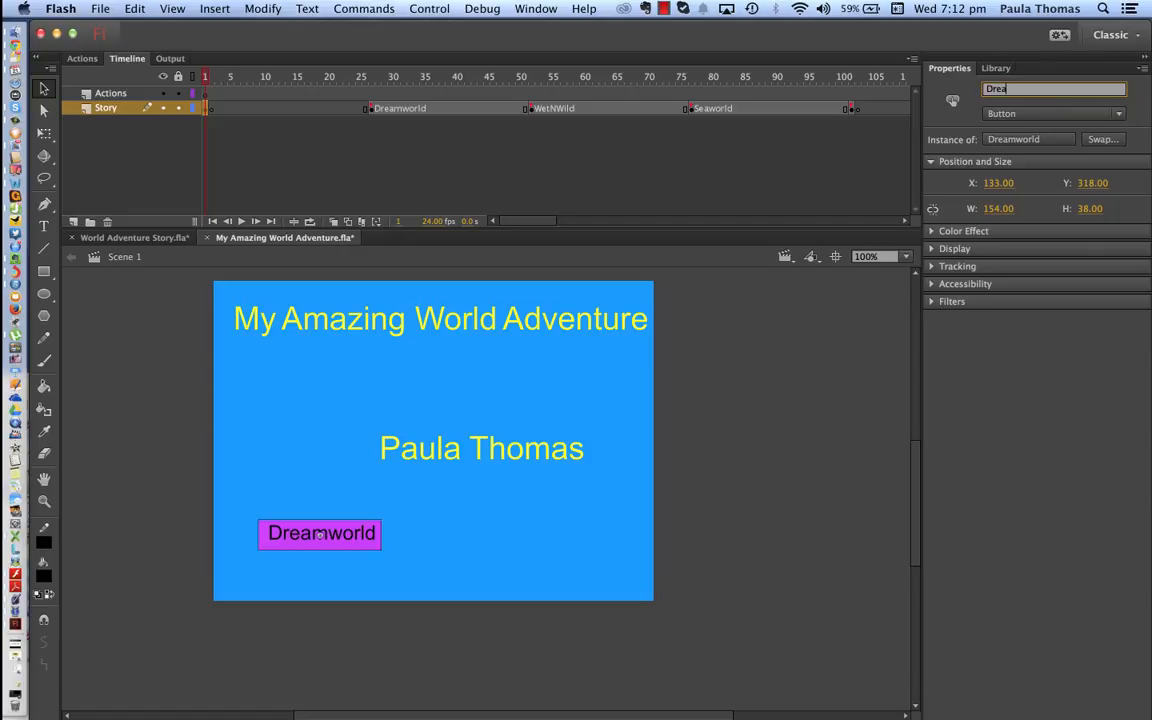
text(mworld)
click(817, 184)
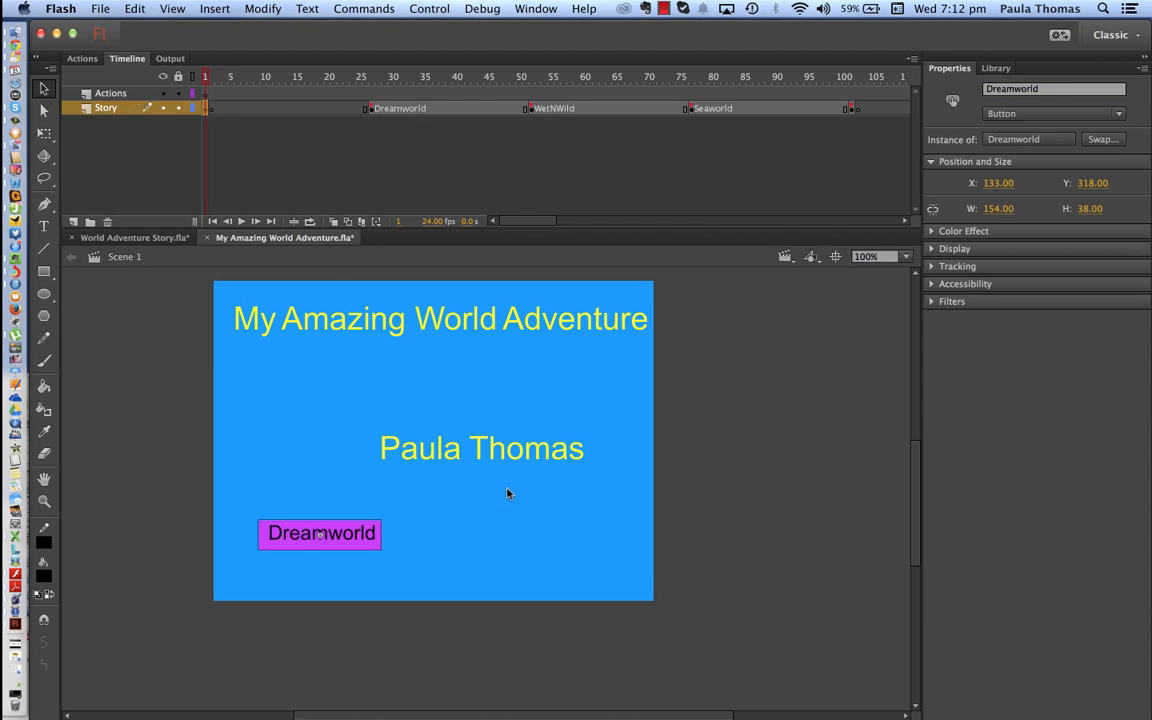
click(99, 9)
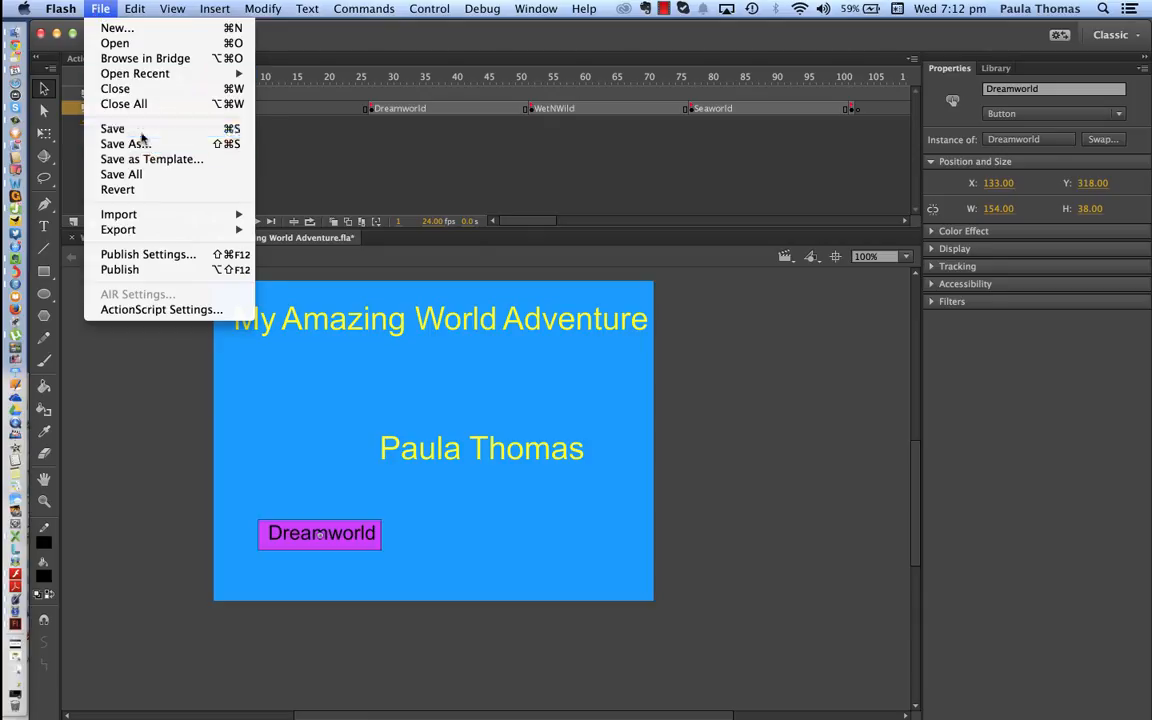
click(108, 129)
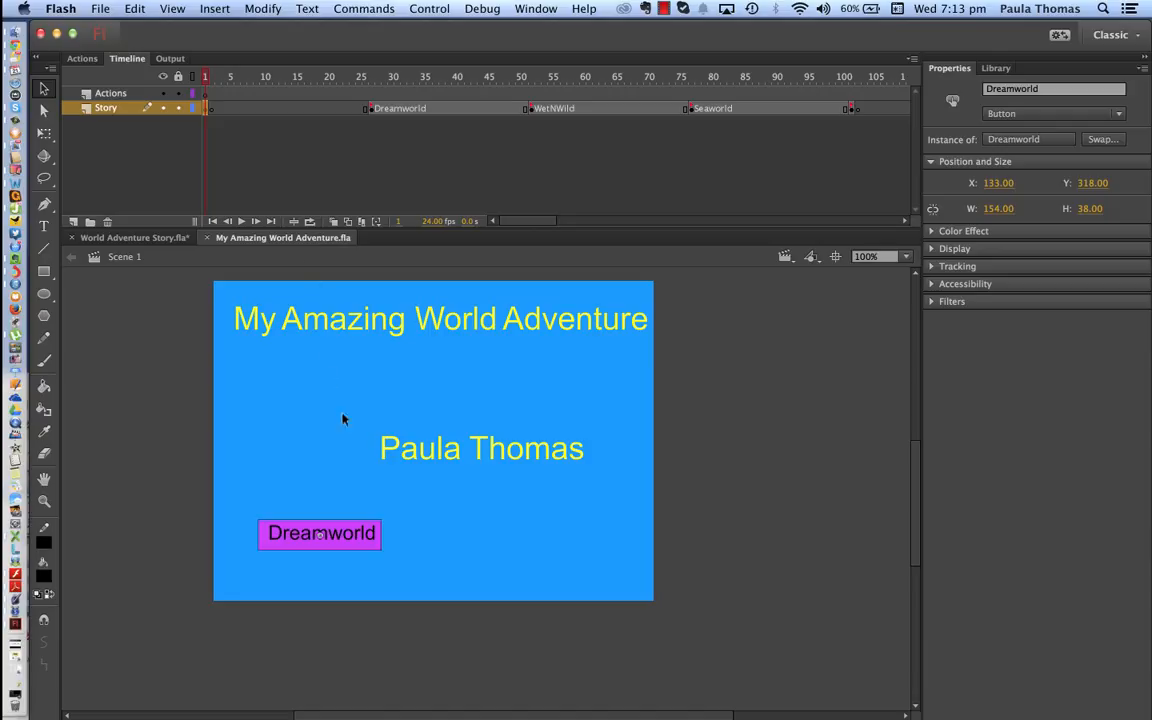
Select frame 1 of the Actions layer and open the ActionScript Timeline Navigation code snippets.
click(439, 539)
click(371, 549)
click(205, 93)
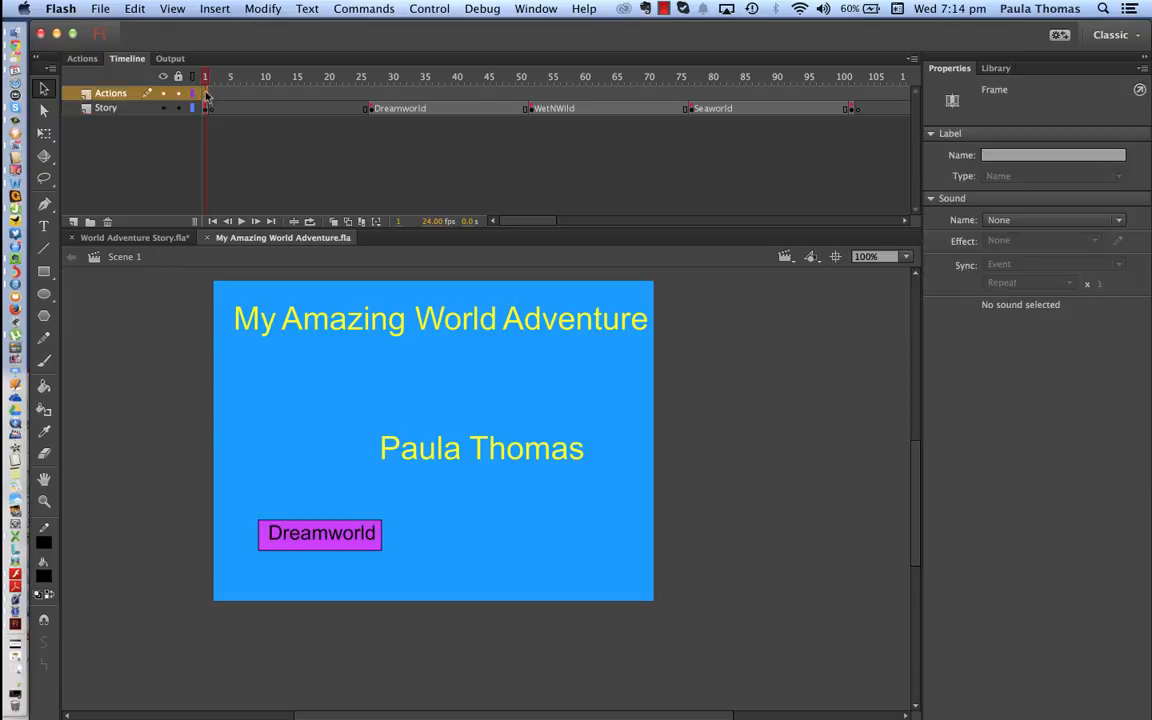
click(537, 9)
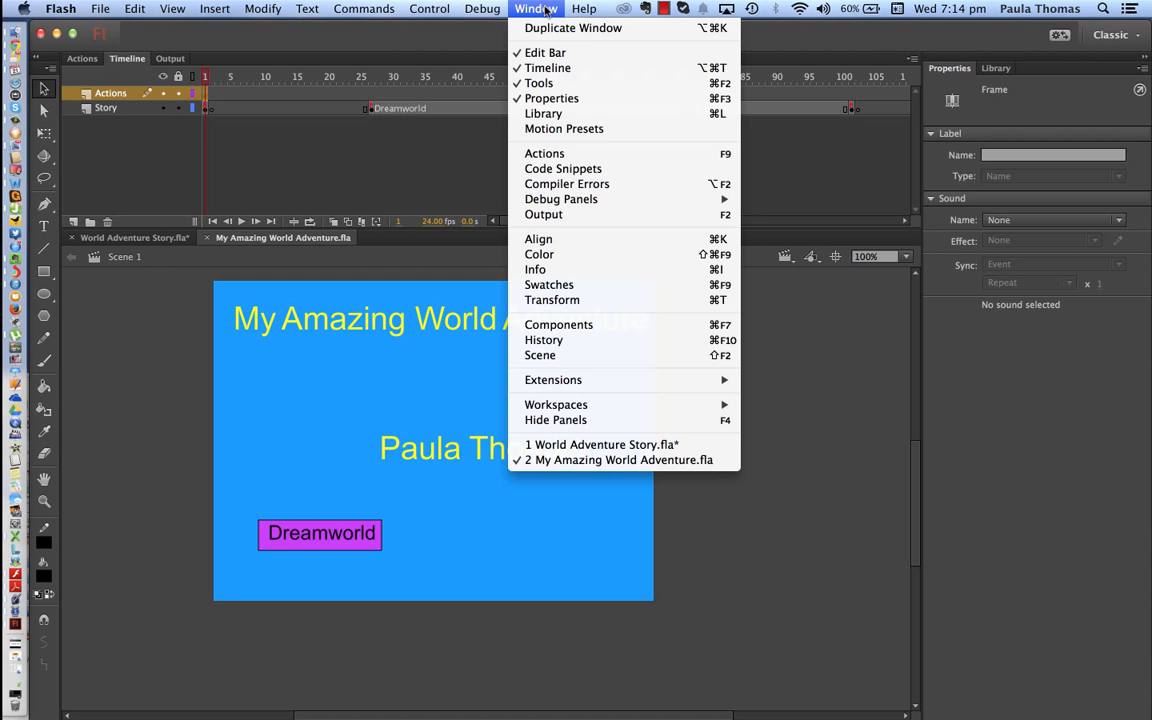
click(574, 170)
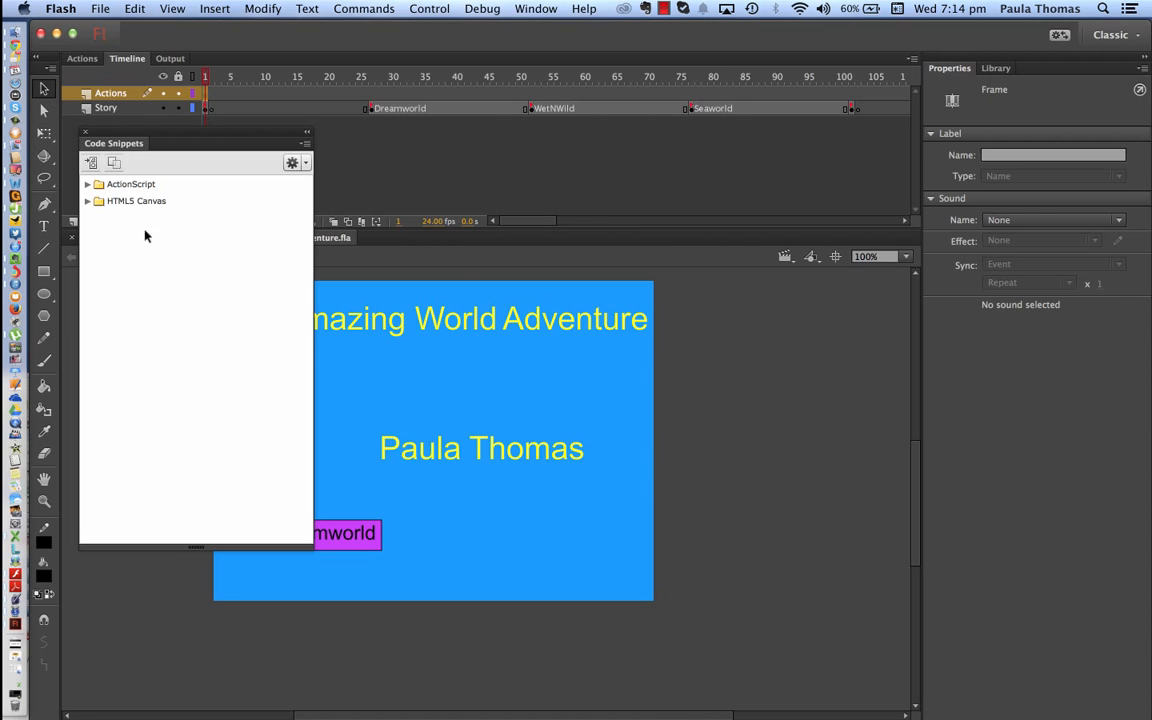
click(88, 186)
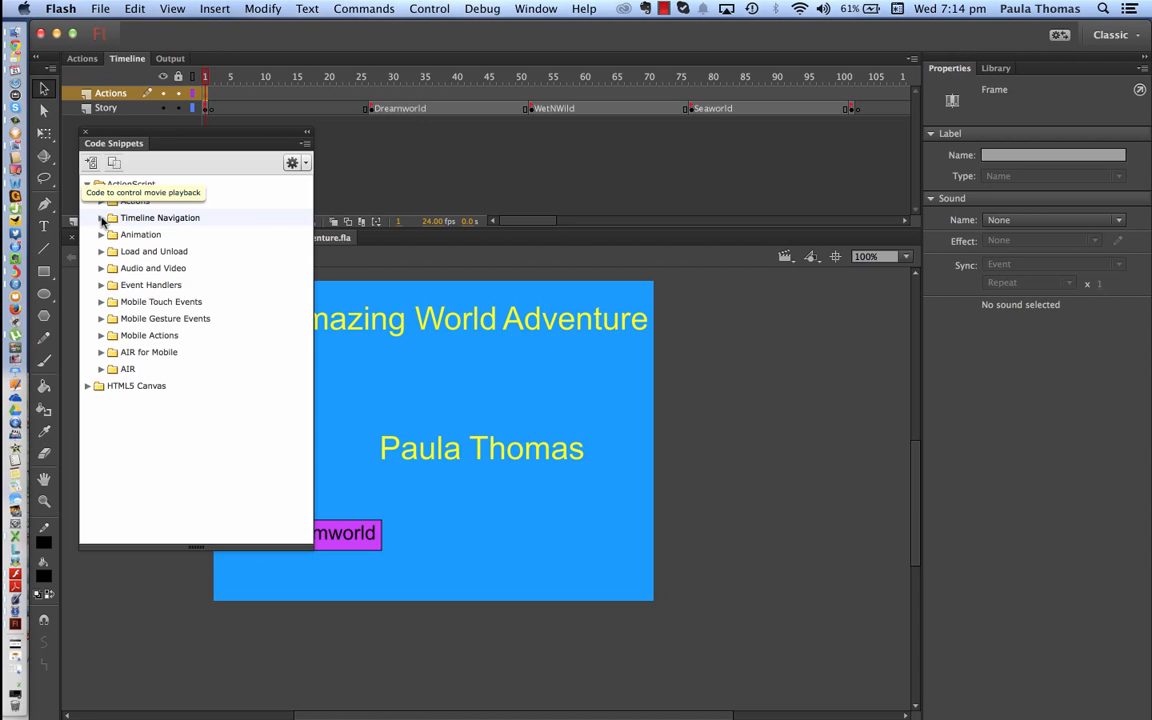
click(101, 218)
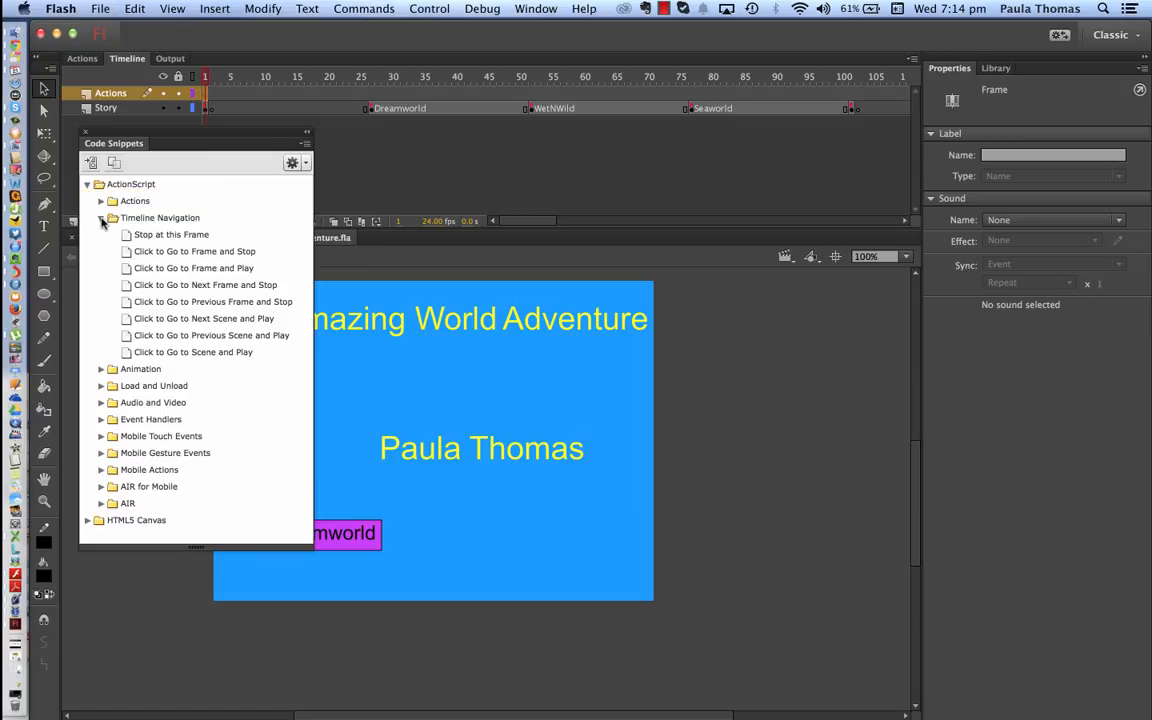
Try to apply the Click to Go to Frame and Stop snippet without an object selected on the stage.
double_click(197, 252)
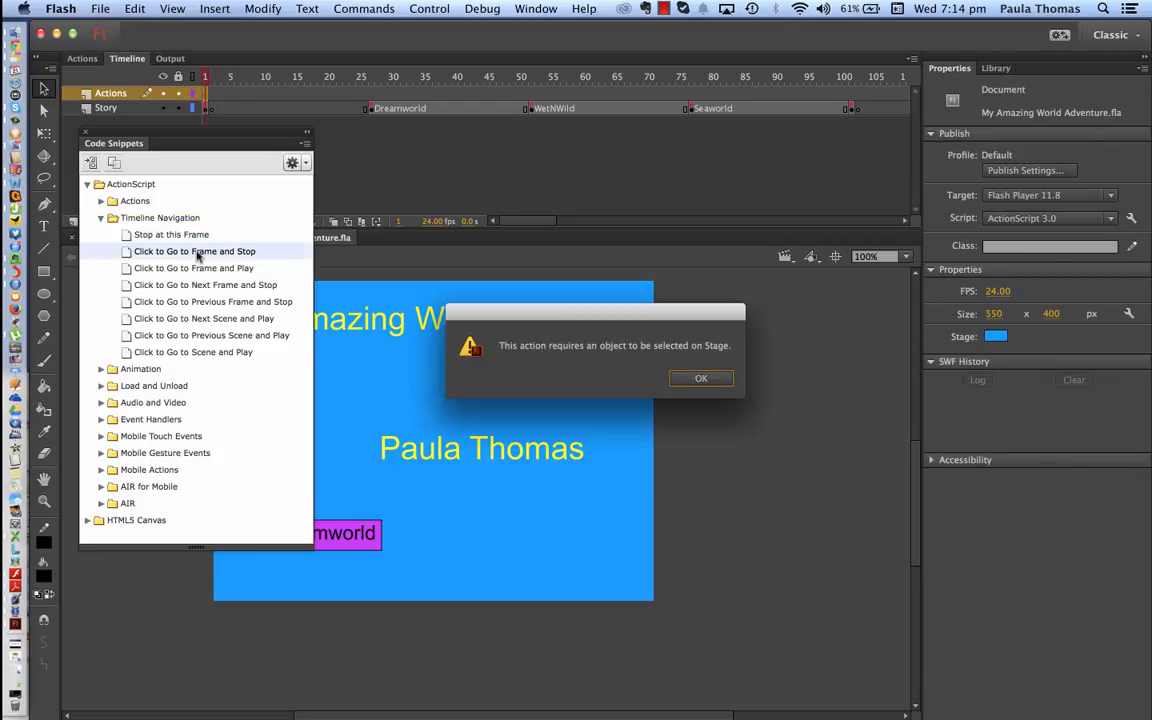
click(701, 380)
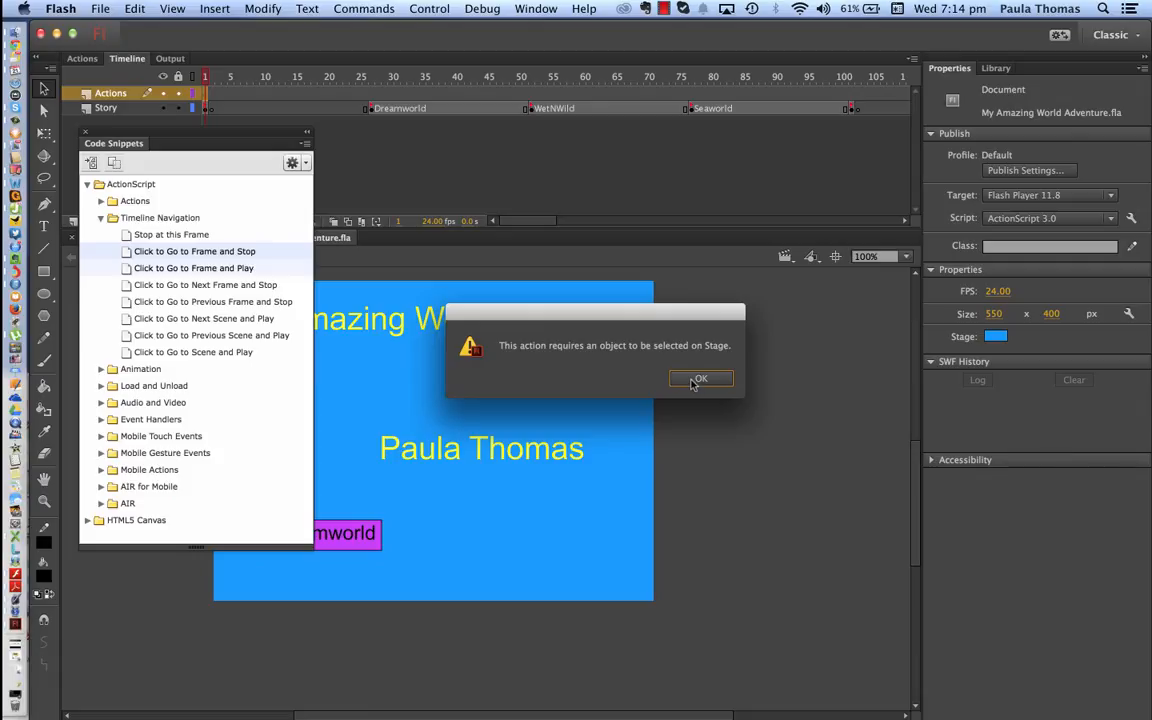
click(698, 380)
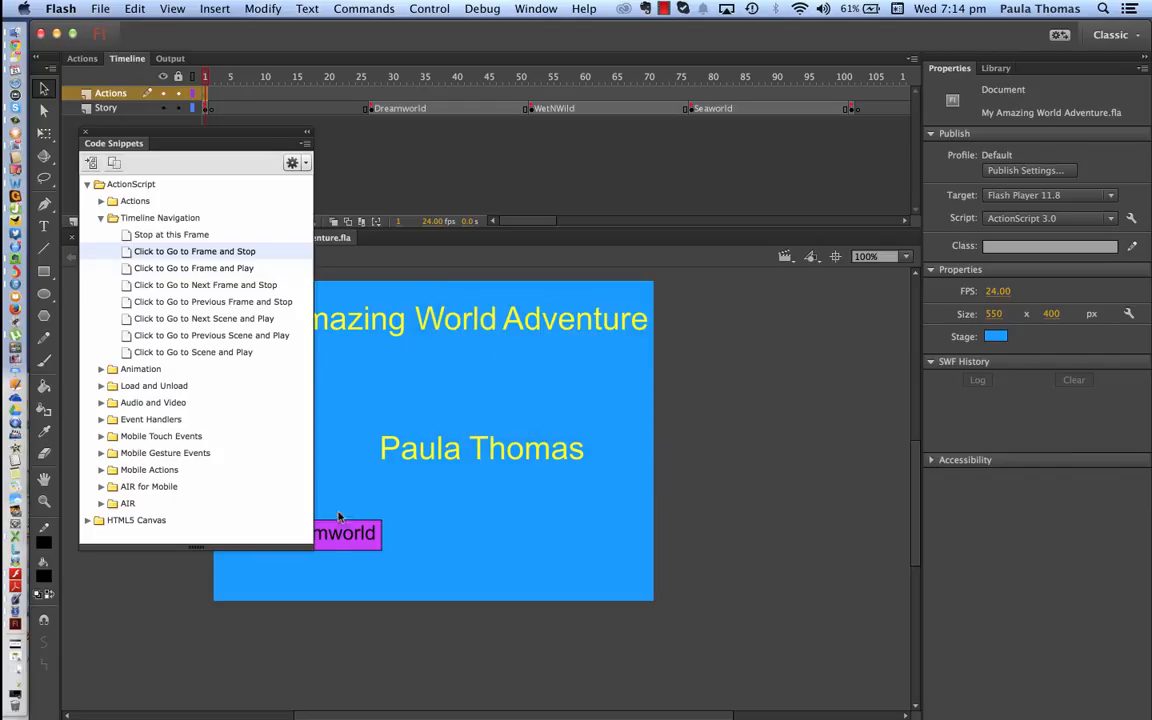
Apply the Click to Go to Frame and Stop snippet to the Dreamworld button and close the Code Snippets window.
click(370, 540)
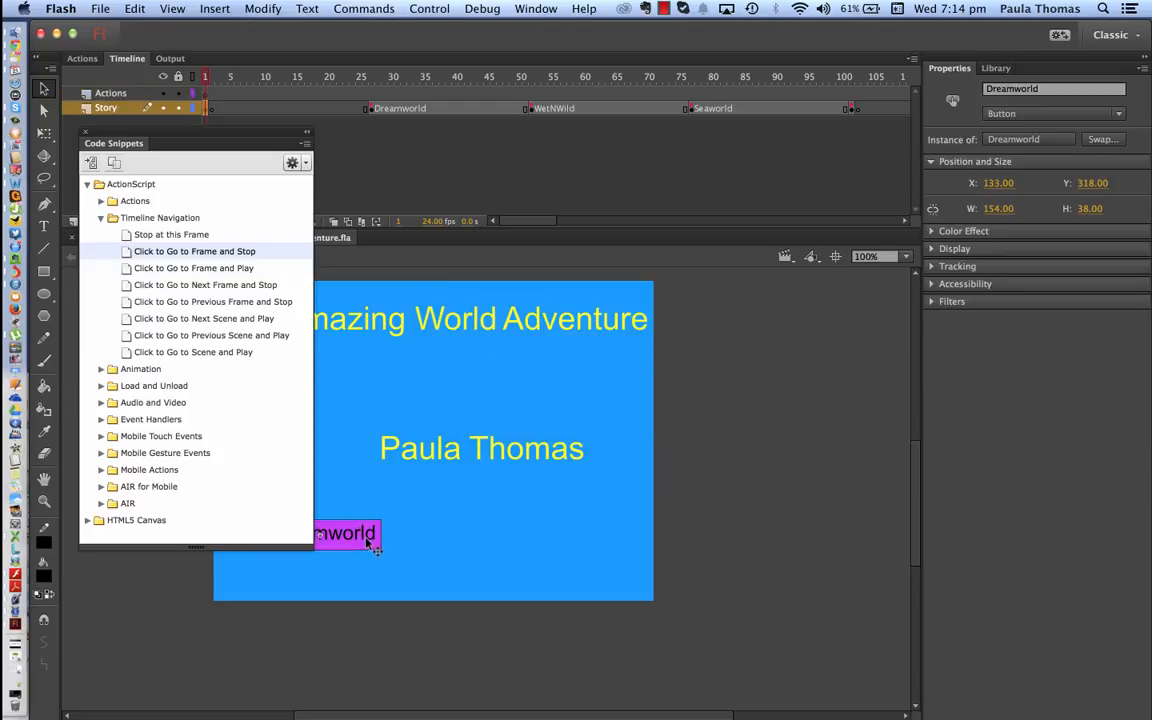
double_click(204, 253)
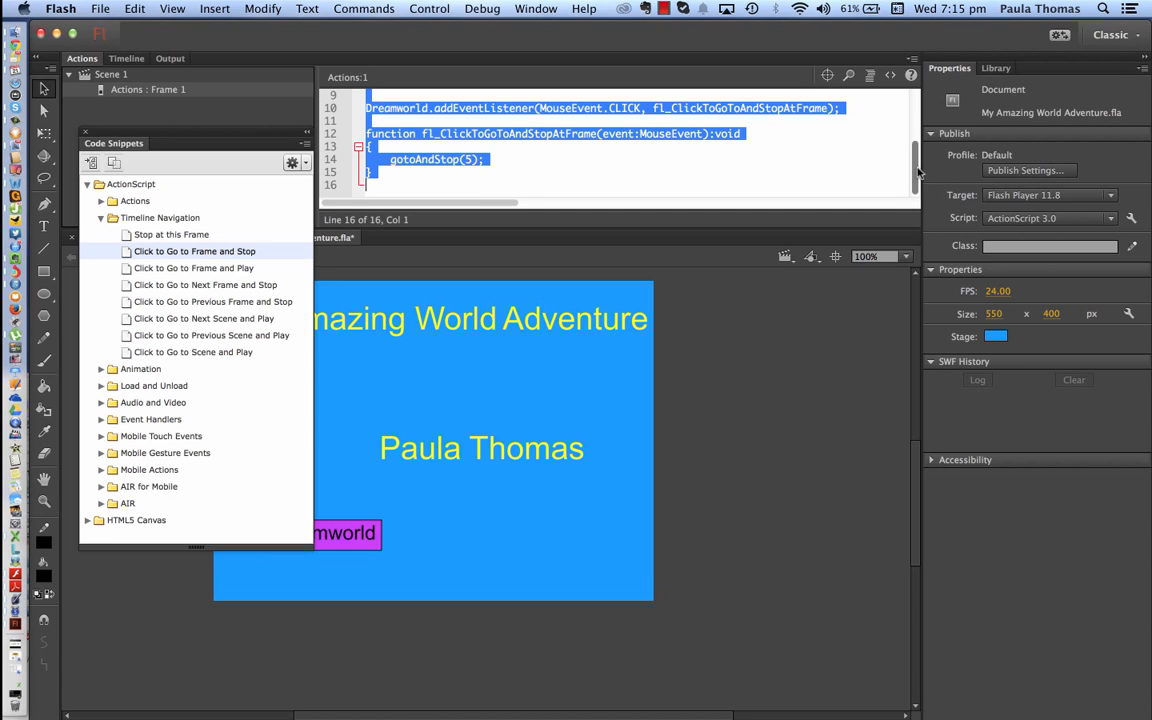
scroll(916, 157, up, 3)
scroll(916, 157, down, 1)
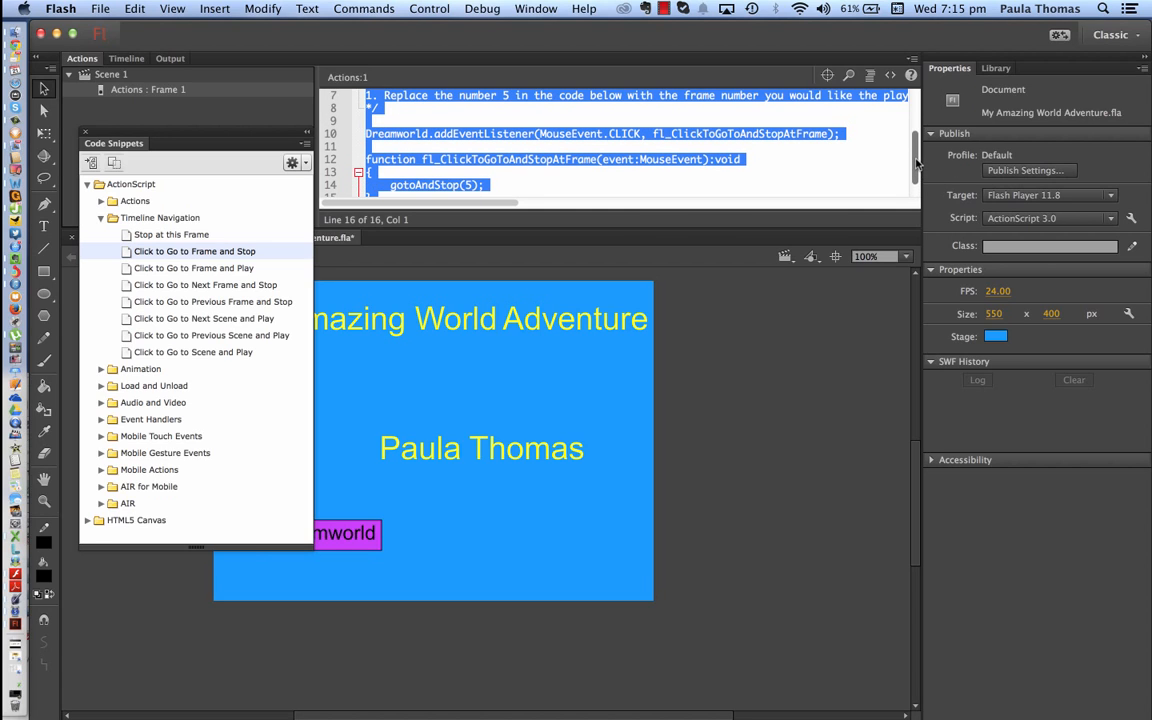
click(517, 183)
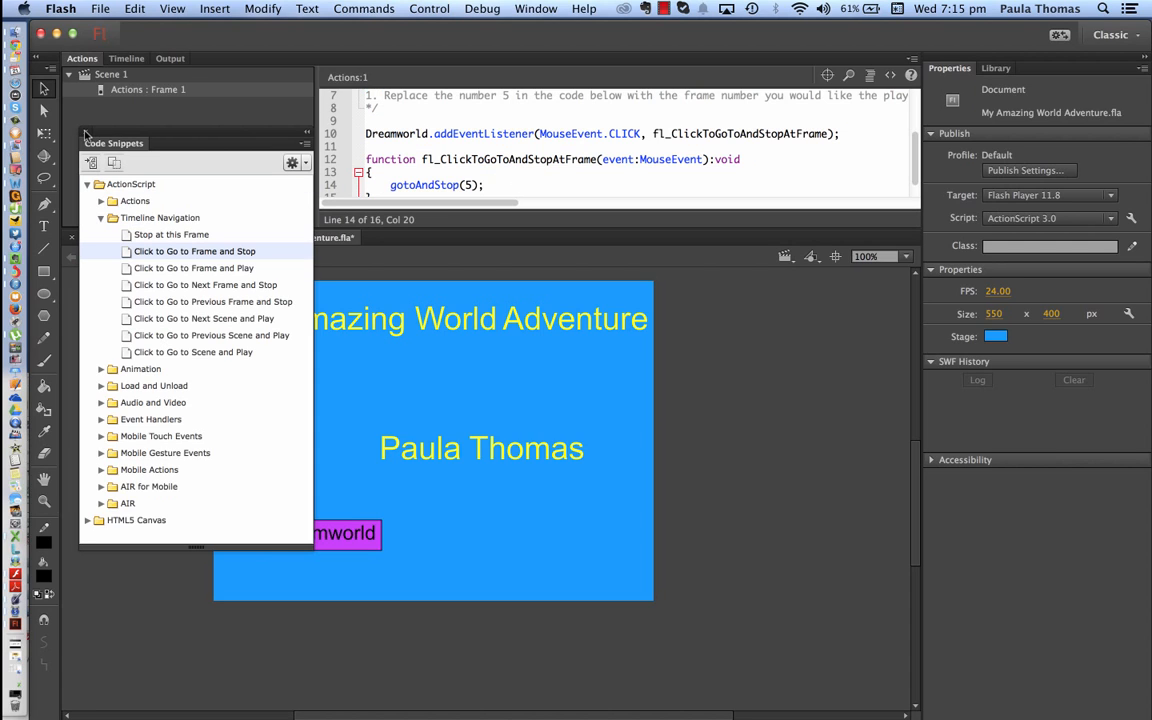
click(85, 131)
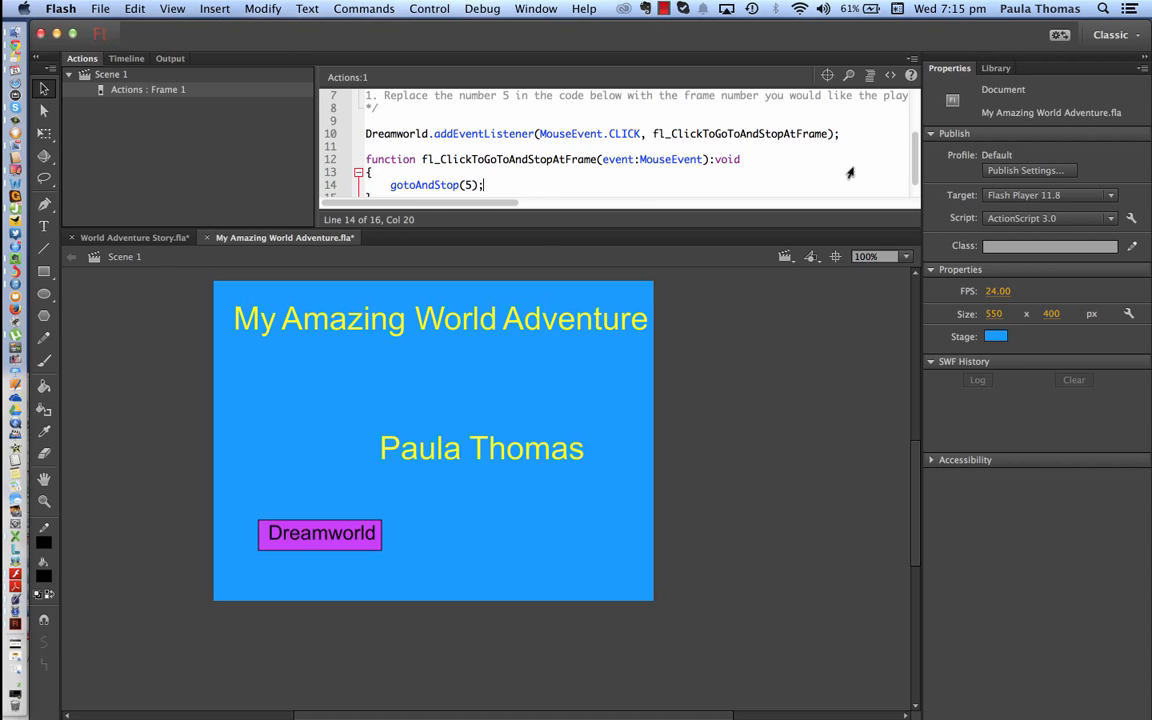
Review the inserted snippet's instructions and code, and return to the timeline to check the Dreamworld keyframe's position.
scroll(914, 150, up, 5)
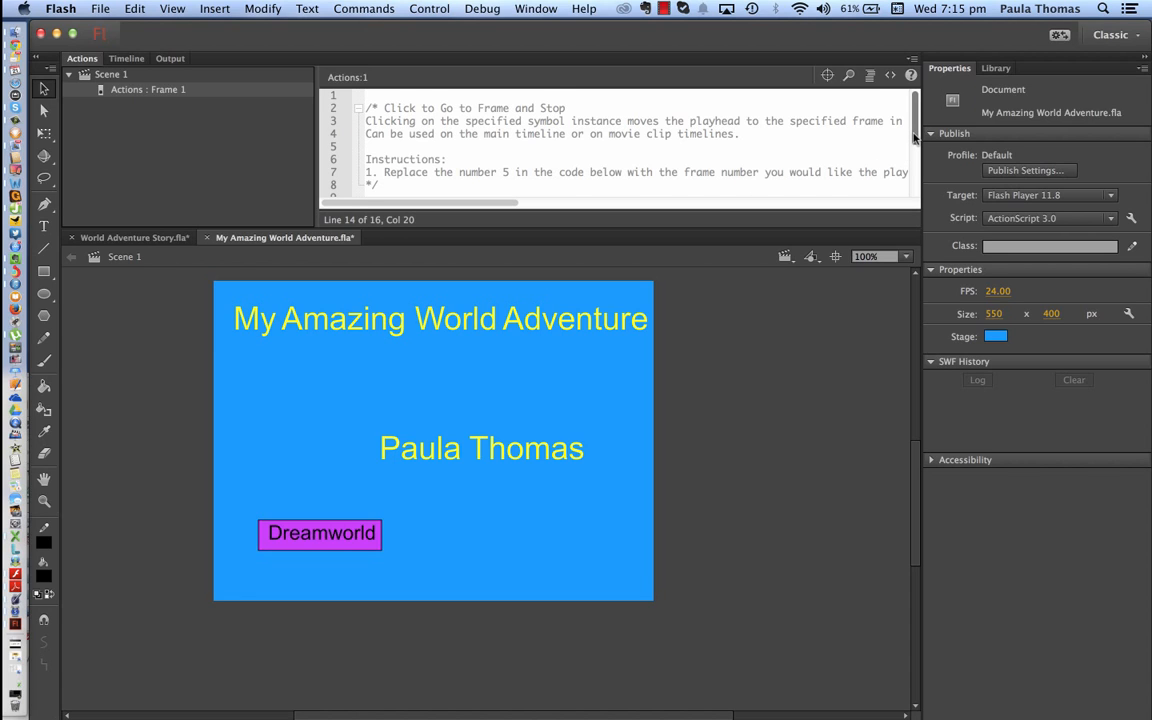
drag(913, 137, 913, 164)
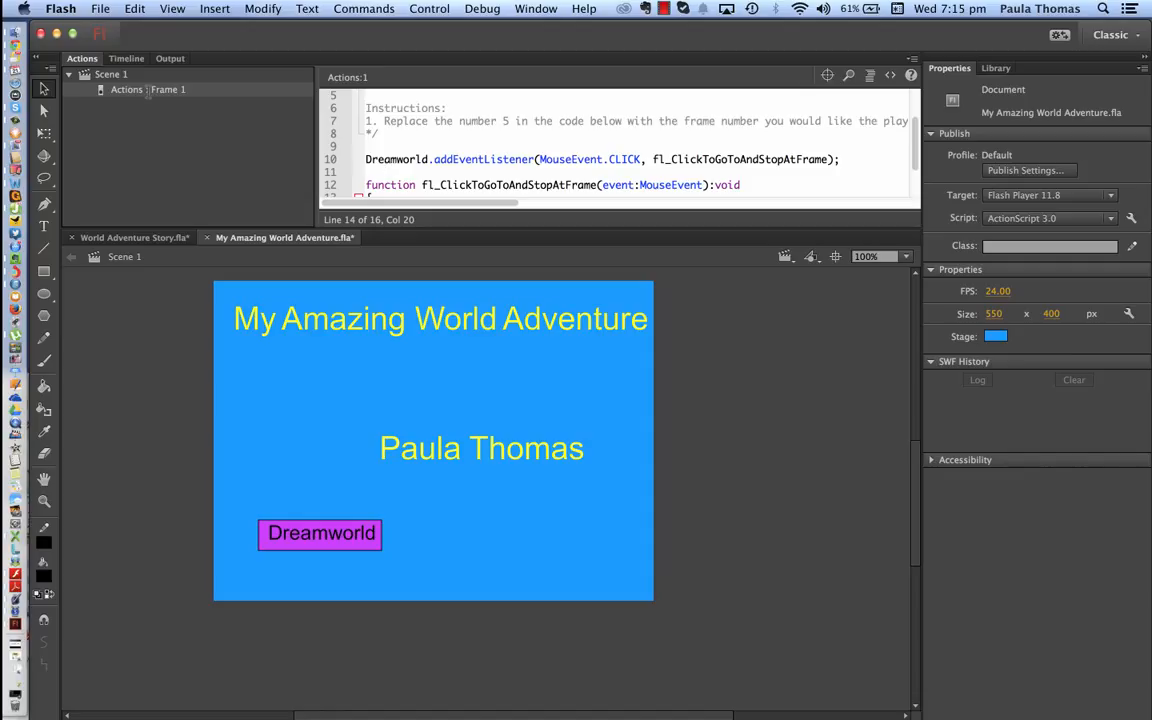
click(134, 59)
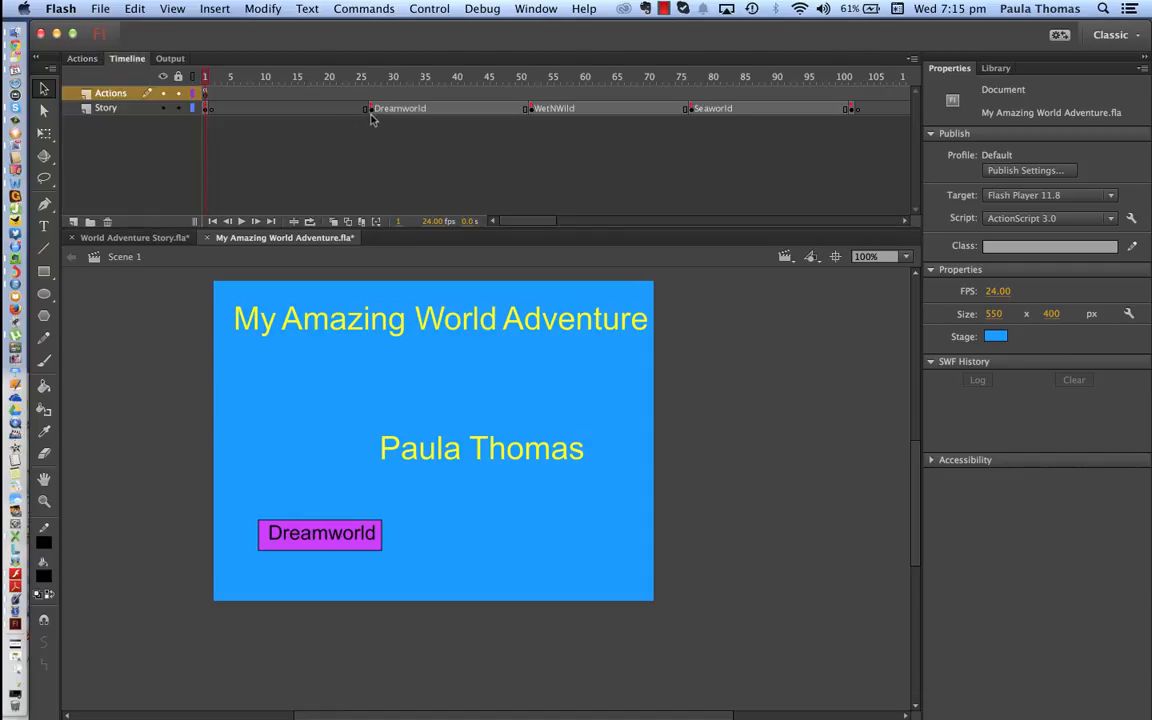
Set the target frame in the Dreamworld snippet's gotoAndStop call to 25.
click(82, 59)
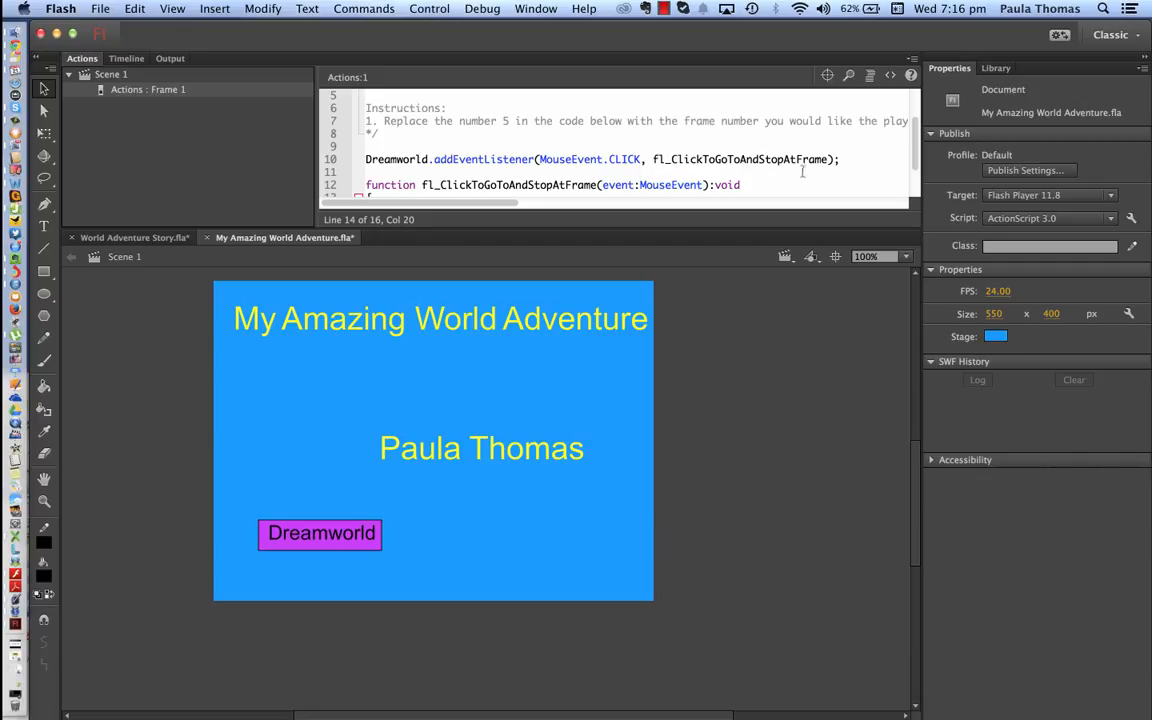
scroll(600, 140, down, 2)
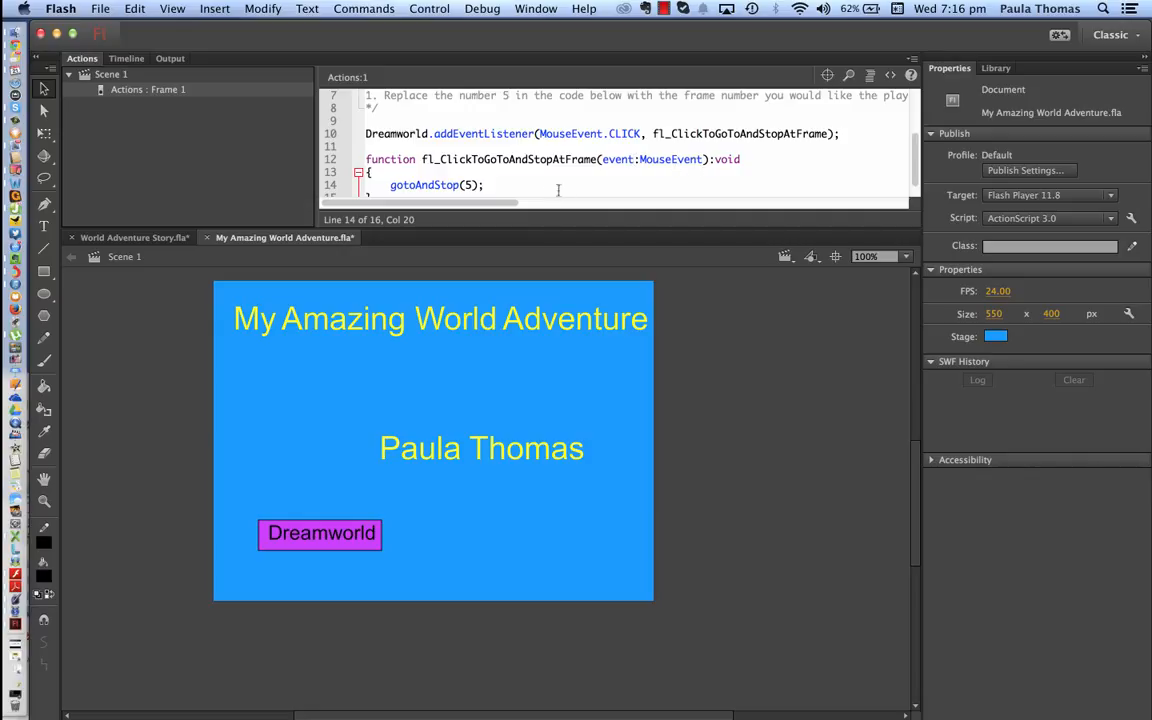
click(465, 186)
text(2)
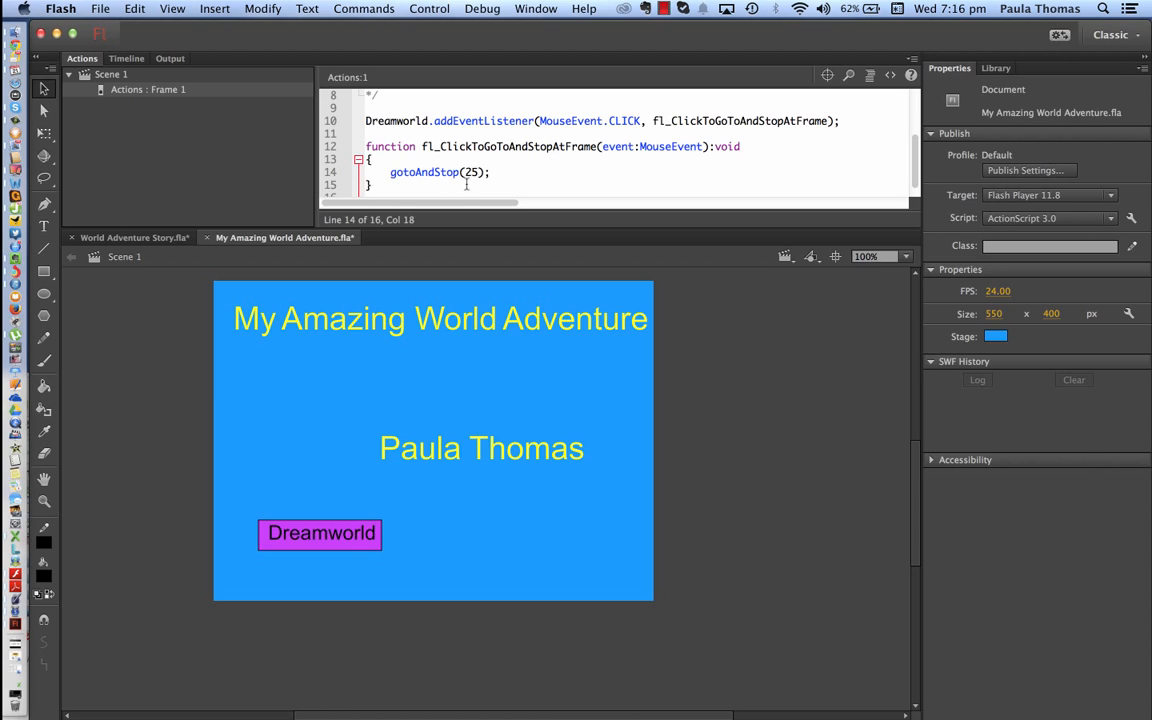
click(512, 170)
Delete the snippet's instruction comment block above the Dreamworld event listener.
scroll(680, 172, up, 3)
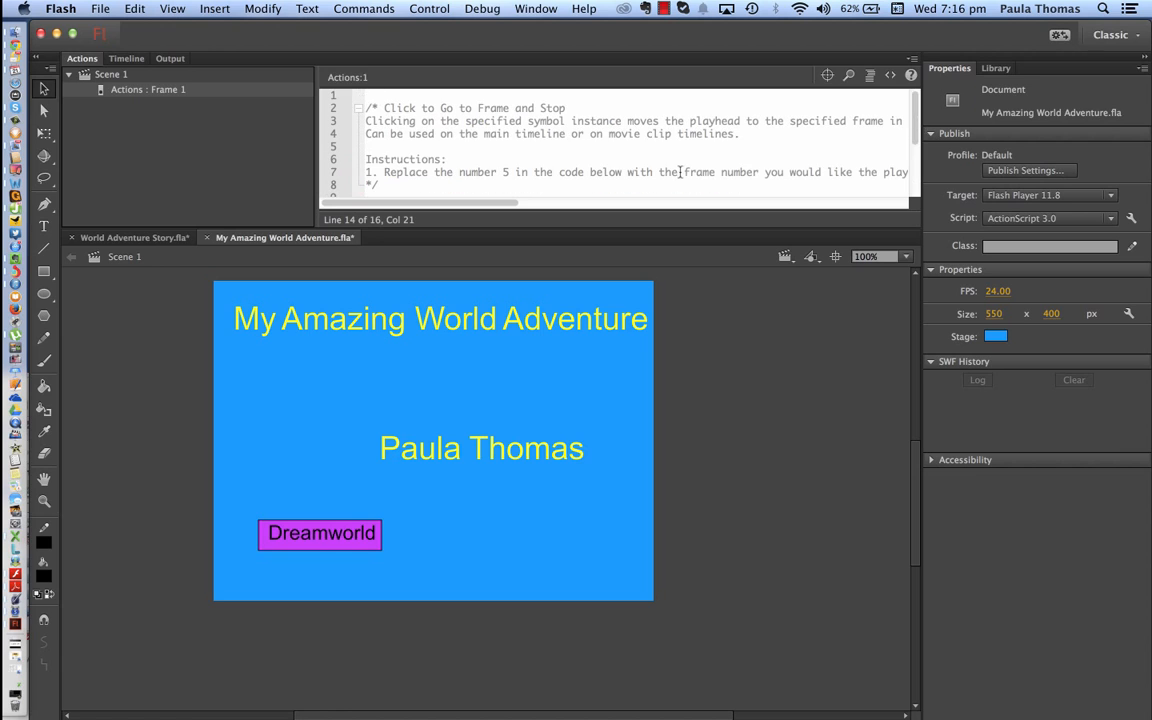
drag(387, 185, 358, 104)
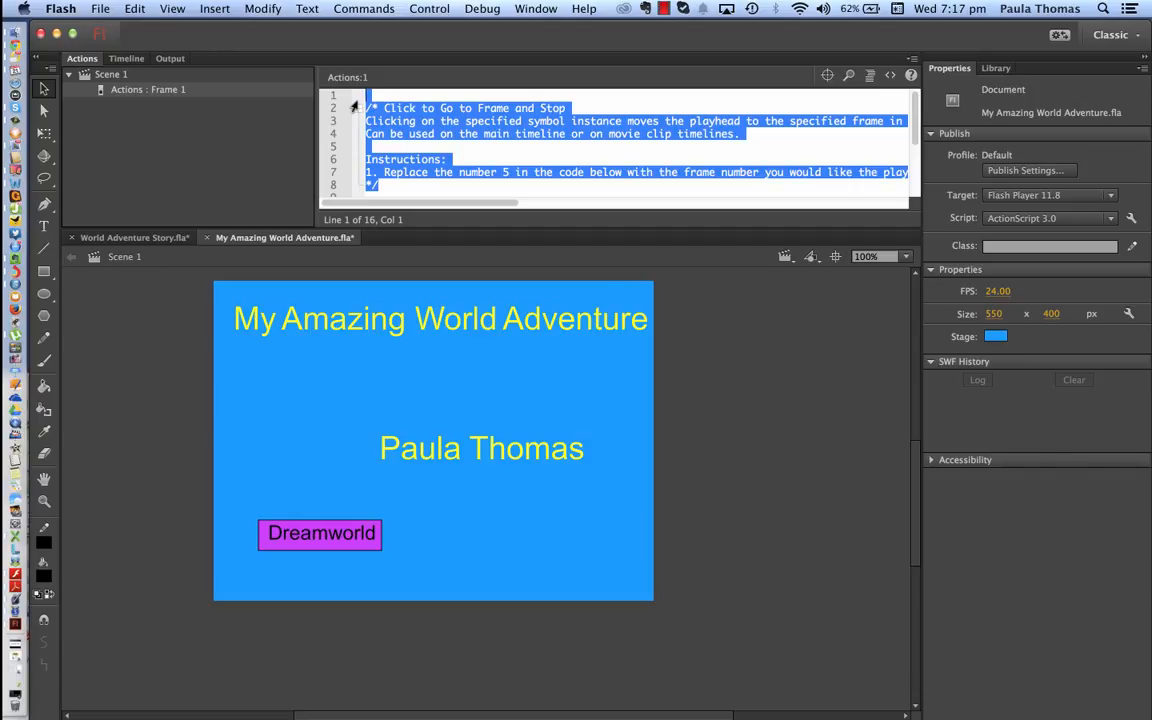
key(BackSpace)
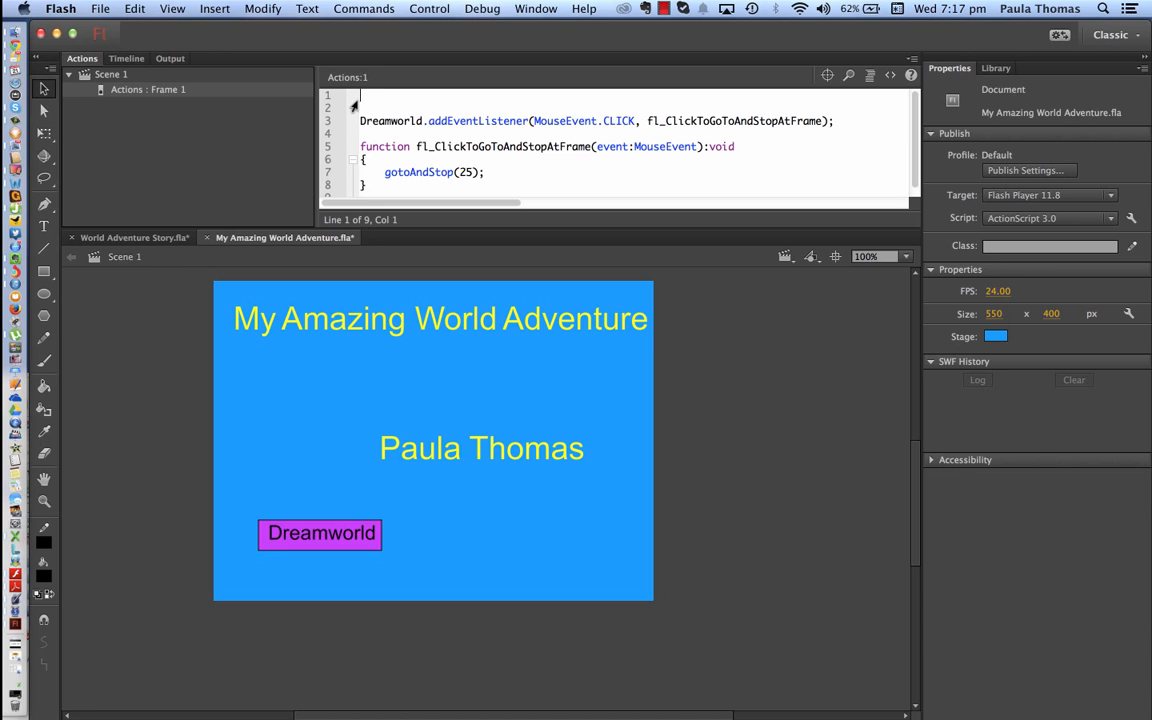
Add stop(); on the first line of the Actions layer's frame 1 script, above the event listener.
click(126, 58)
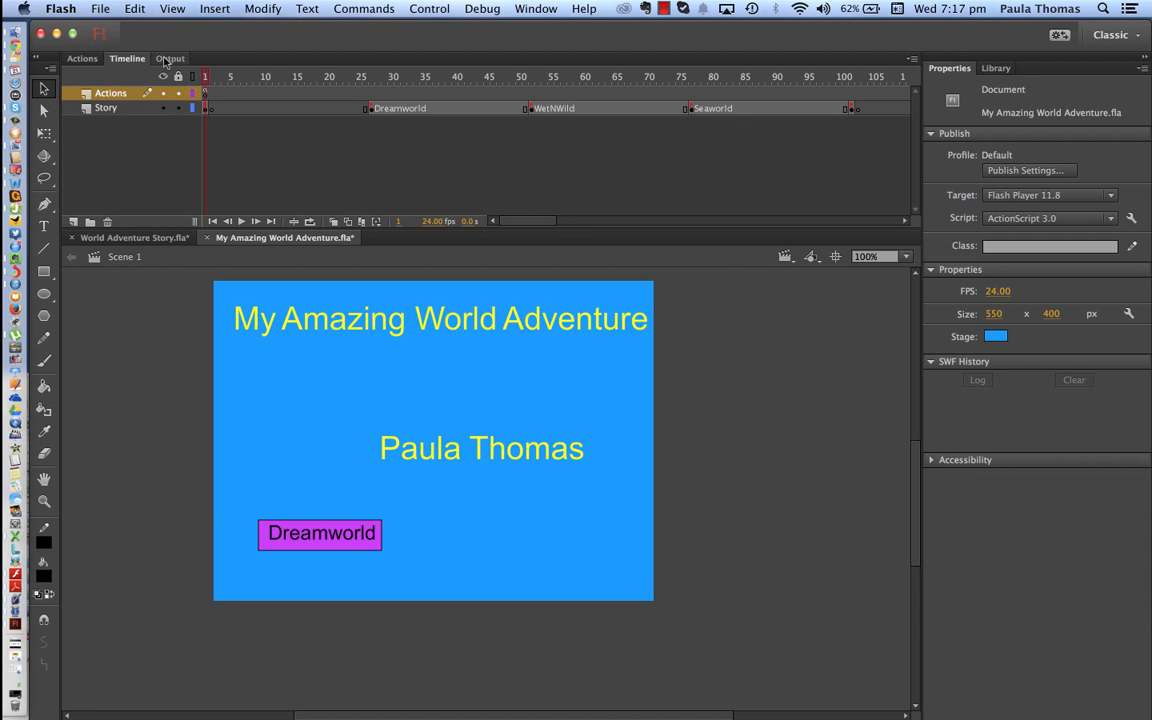
drag(208, 80, 170, 119)
click(82, 58)
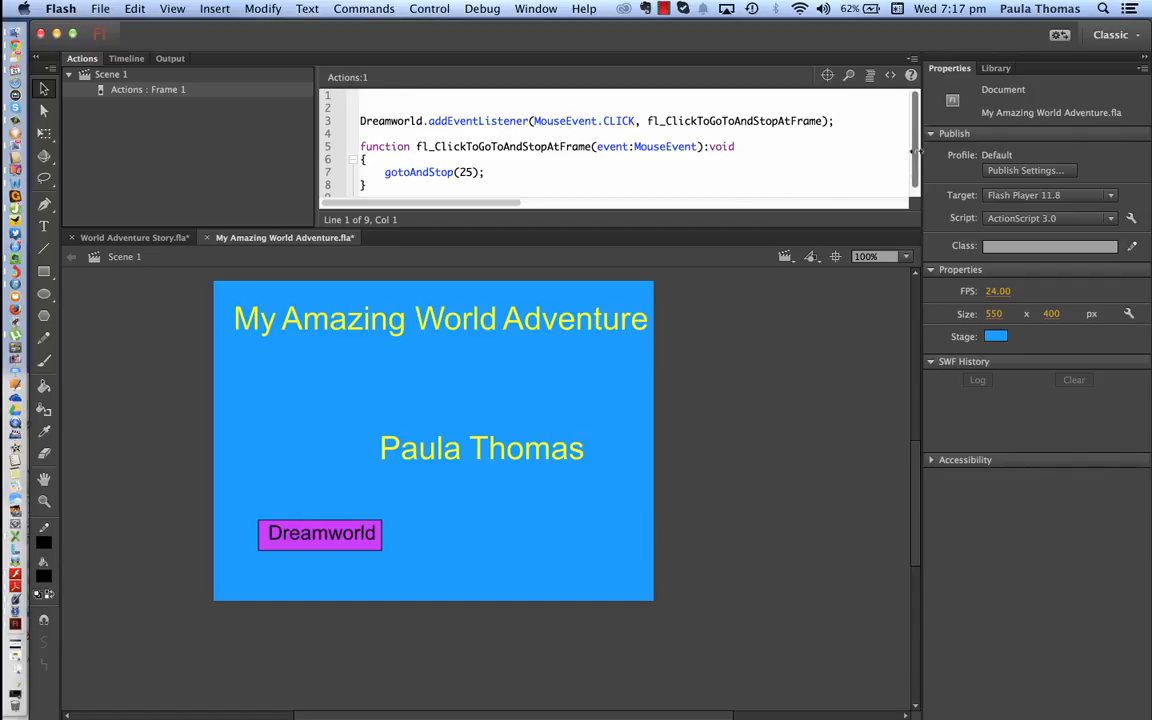
click(366, 96)
text(stop)
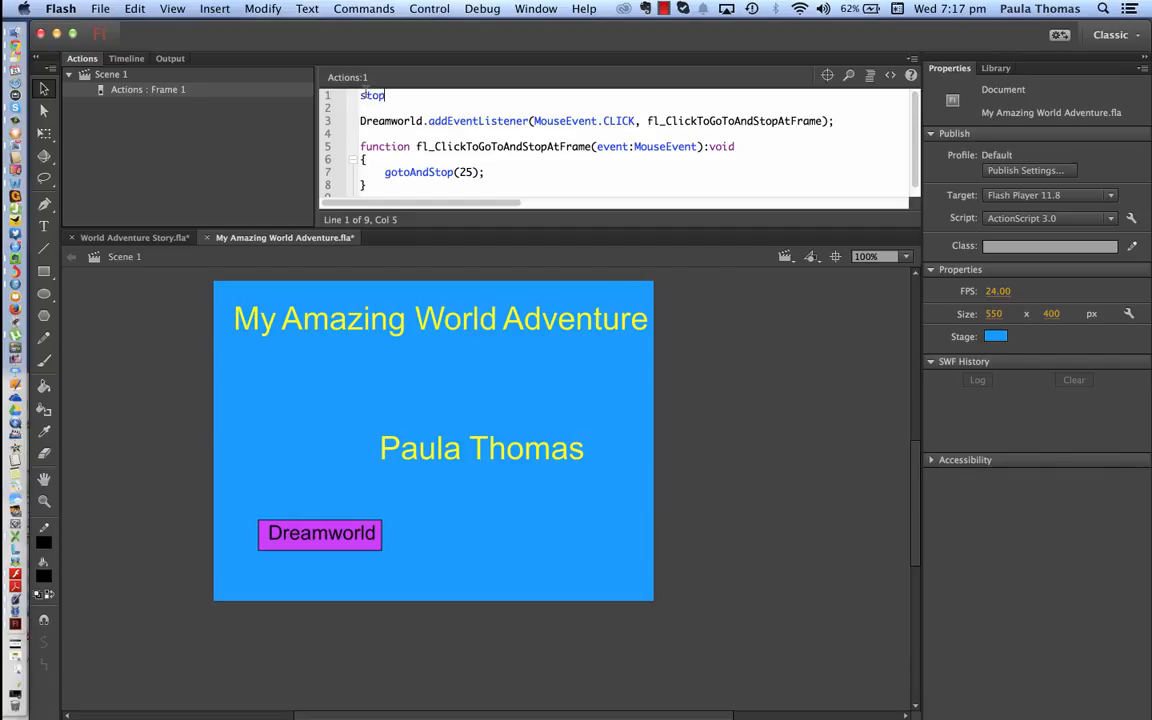
text(()
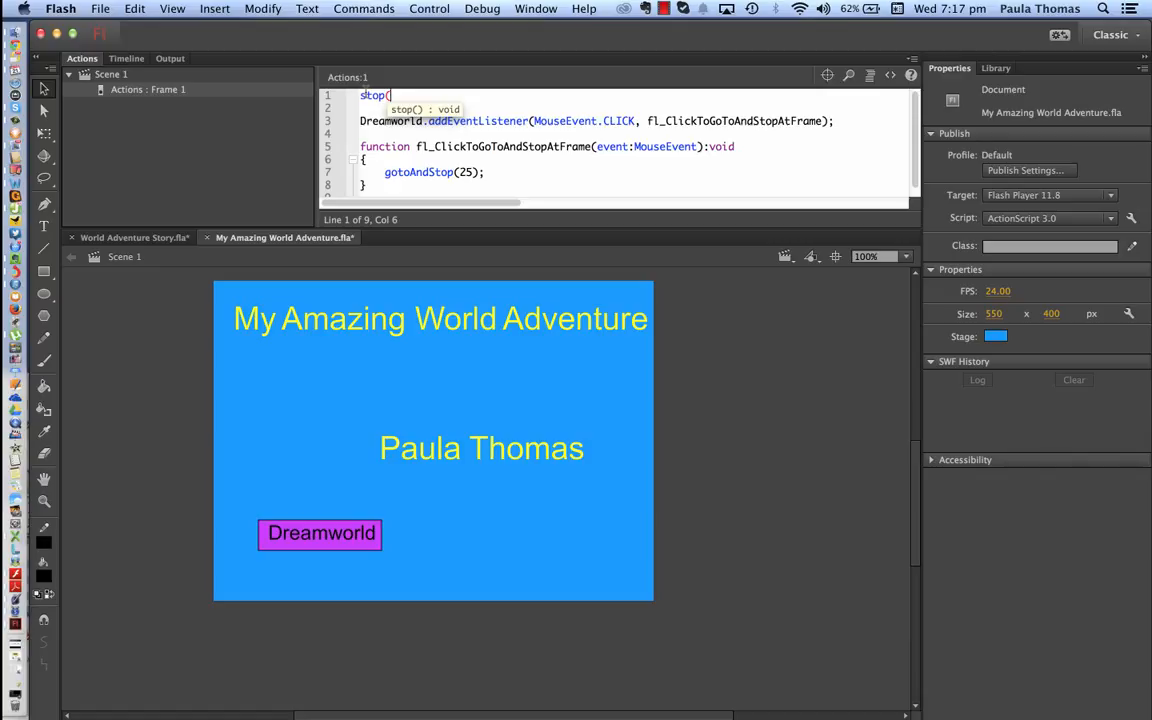
text())
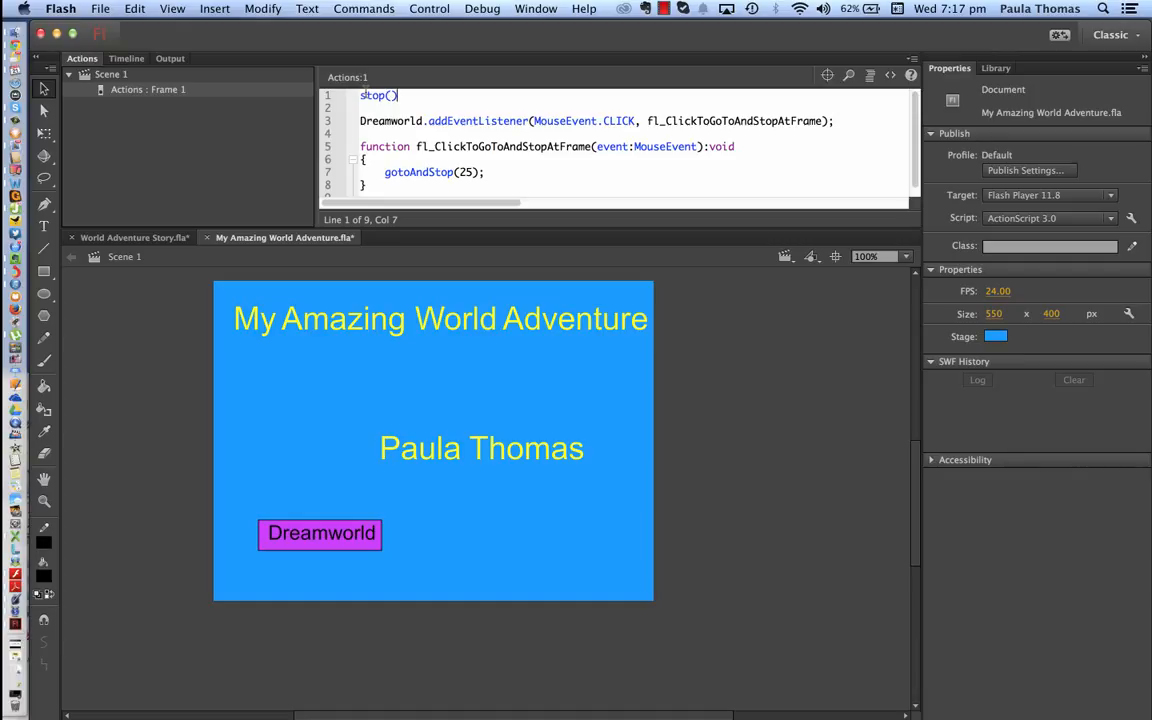
text(;)
Save the document and try to start a movie test.
click(101, 9)
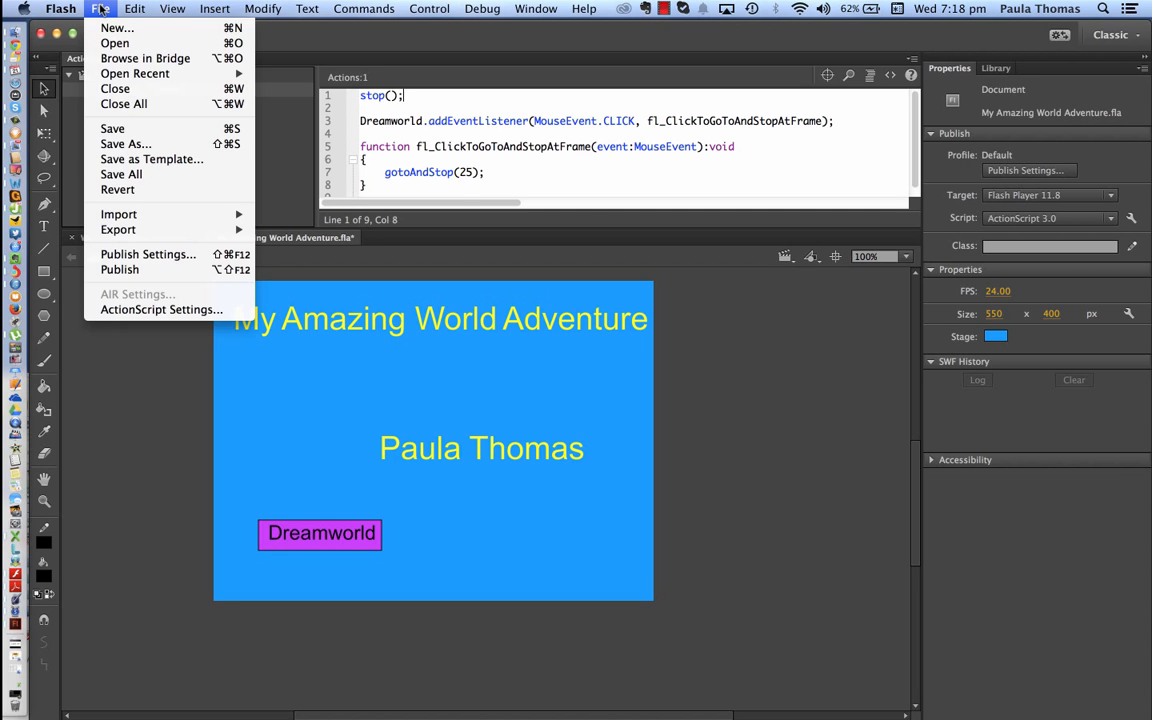
click(145, 128)
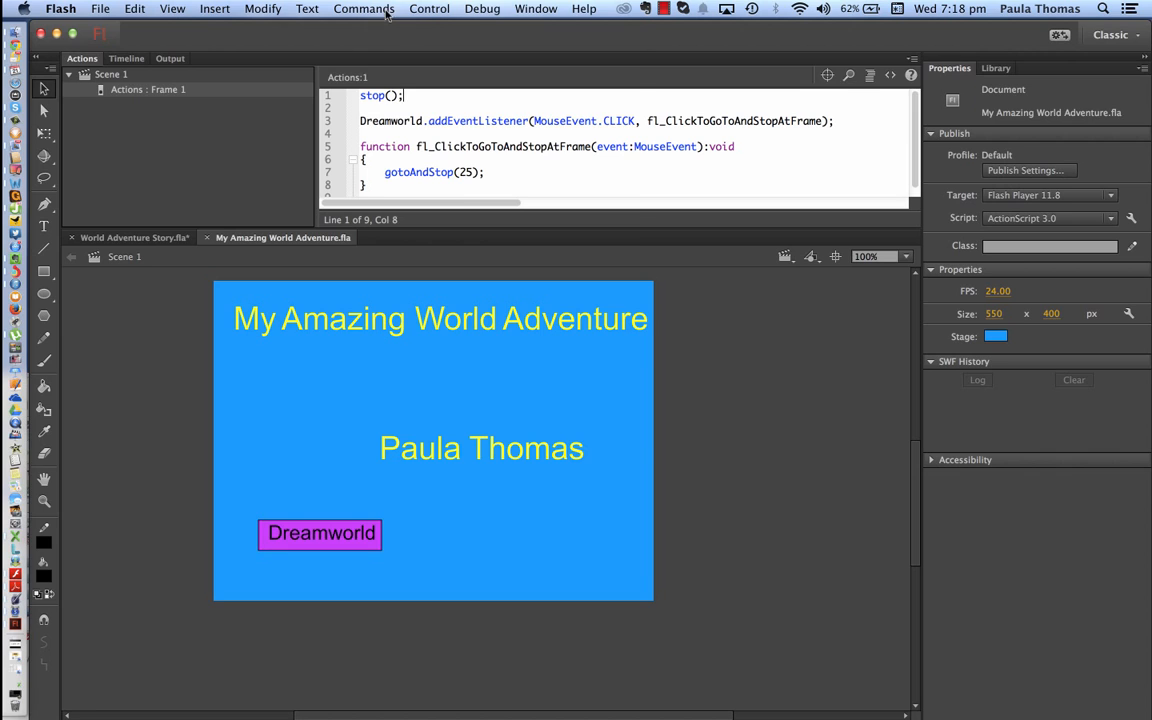
click(429, 10)
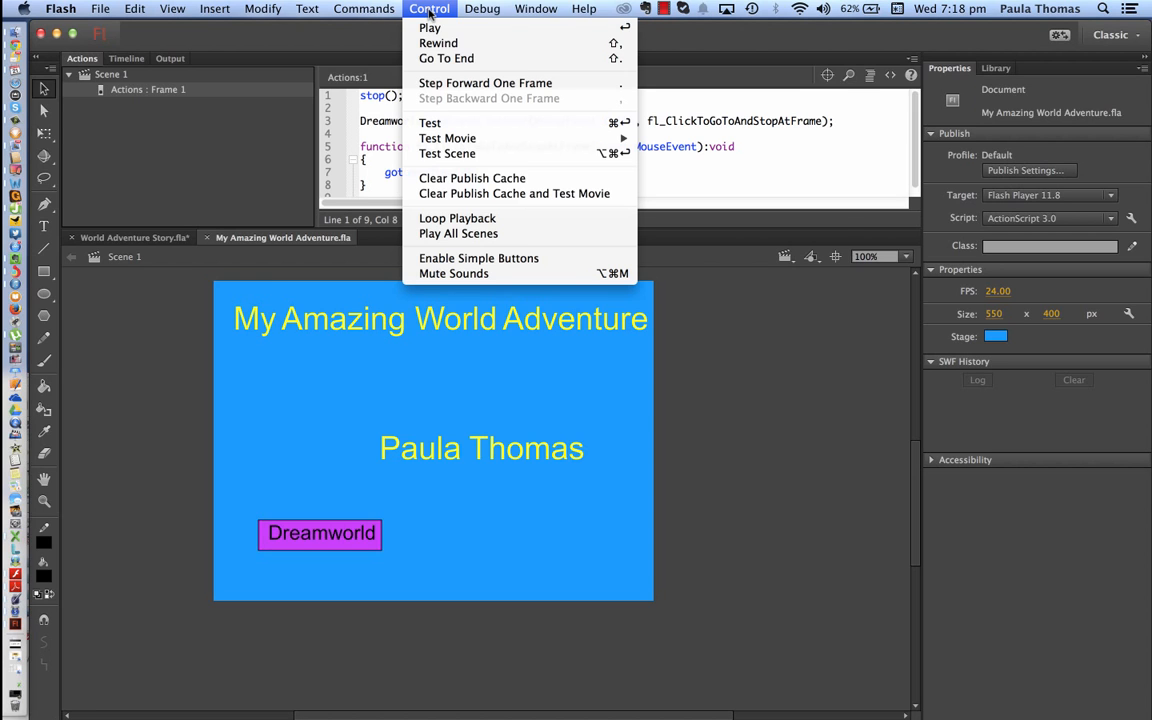
click(453, 140)
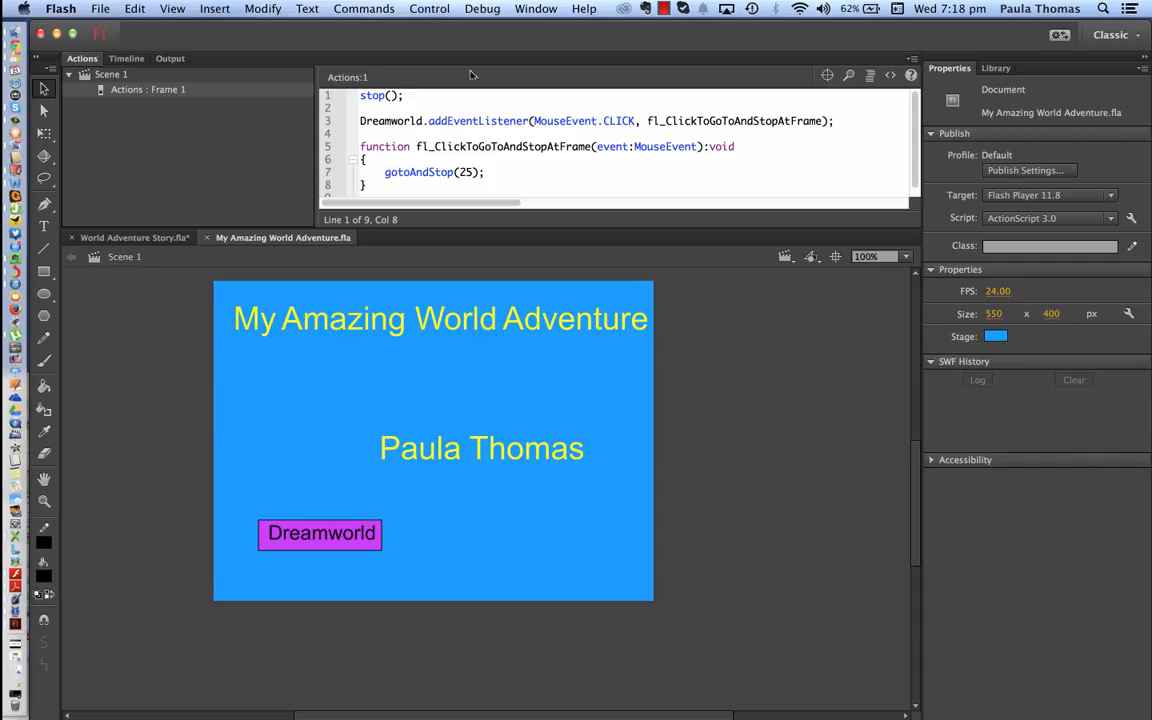
click(663, 9)
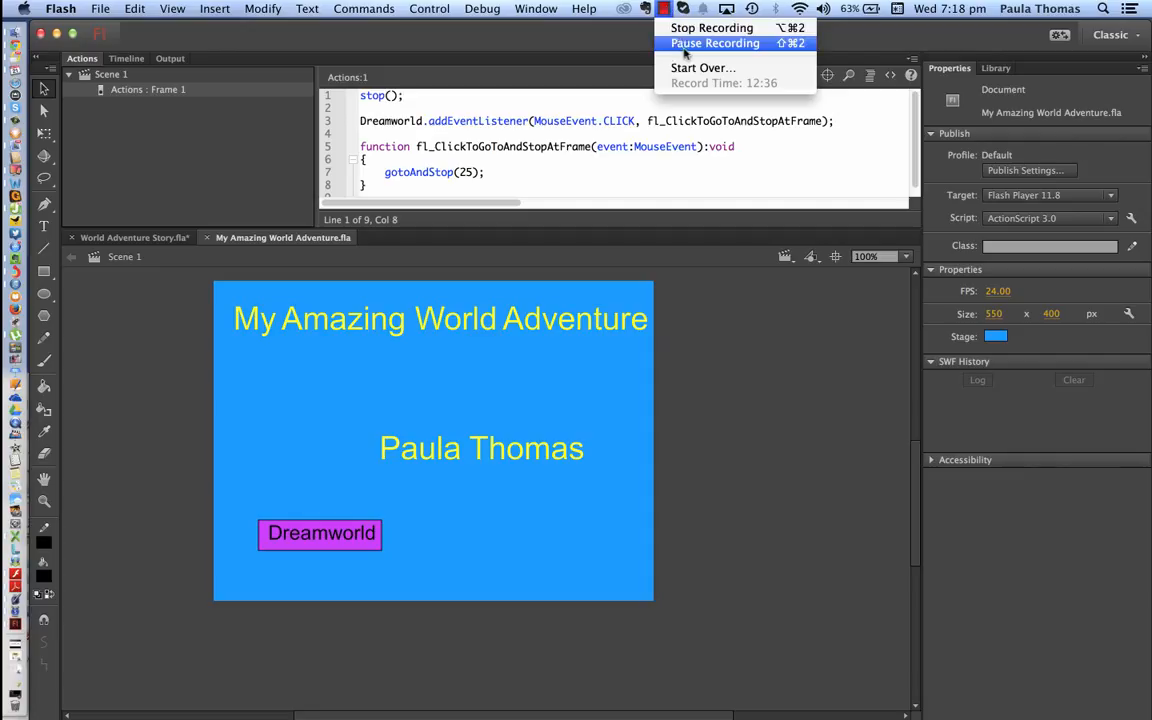
click(676, 41)
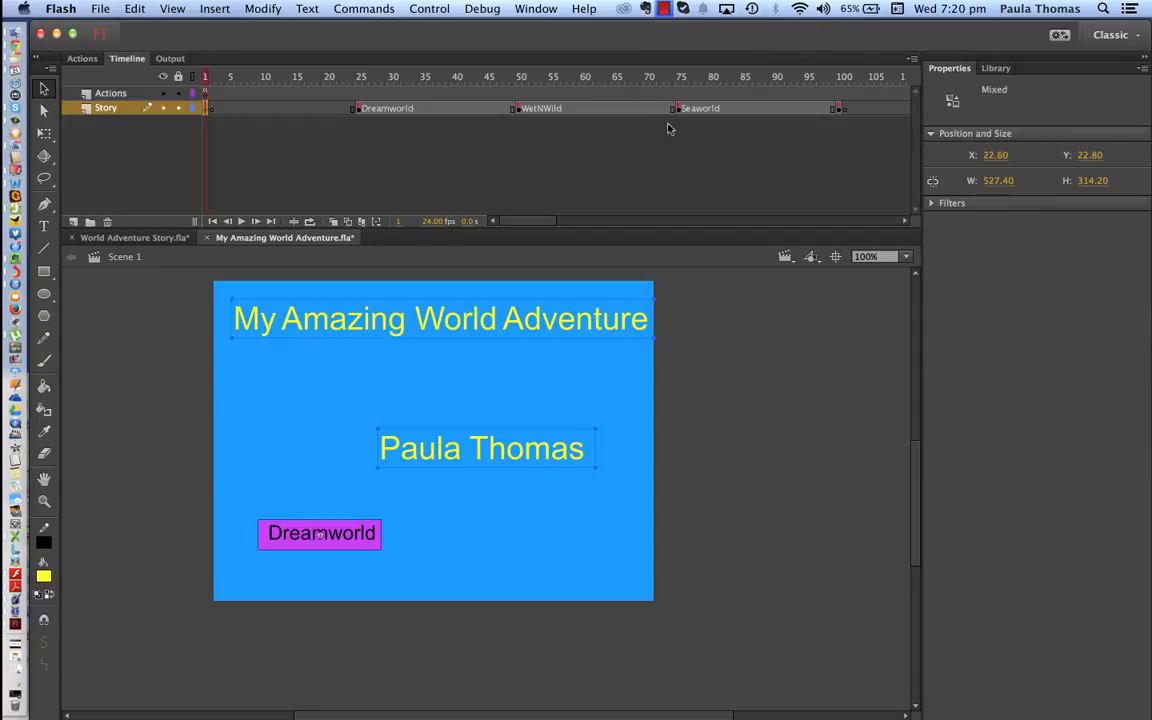
Test the movie in Flash Professional and try the Dreamworld button on the title frame.
click(438, 9)
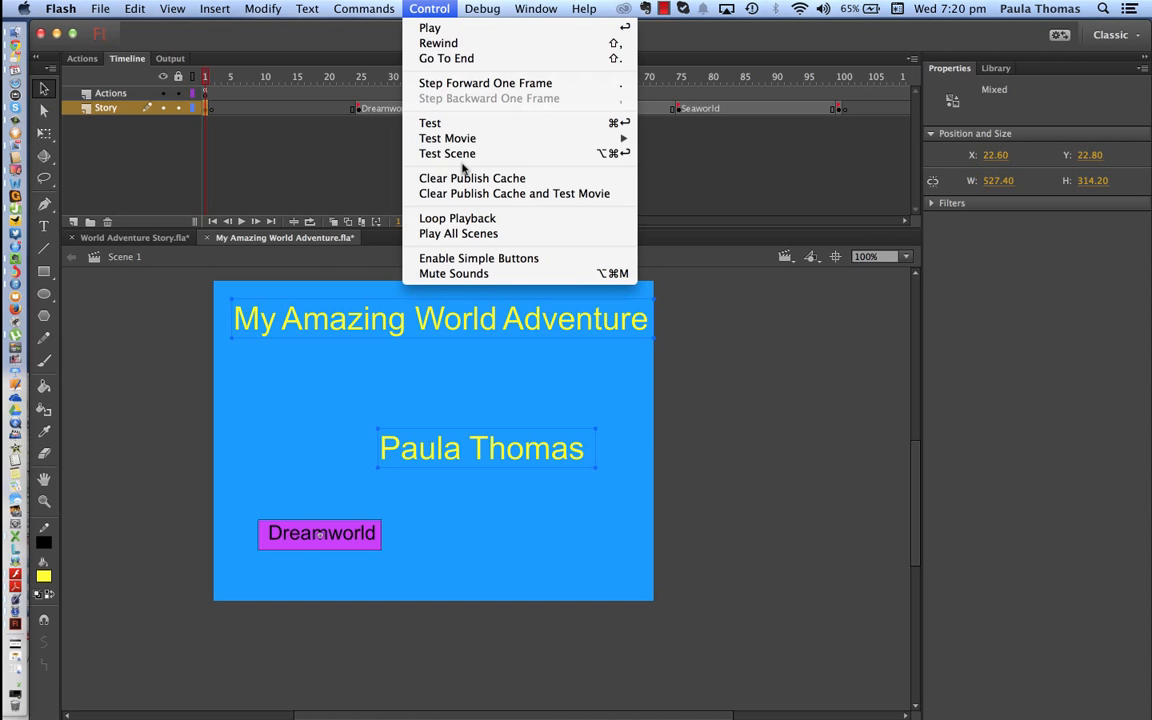
mouse_move(465, 143)
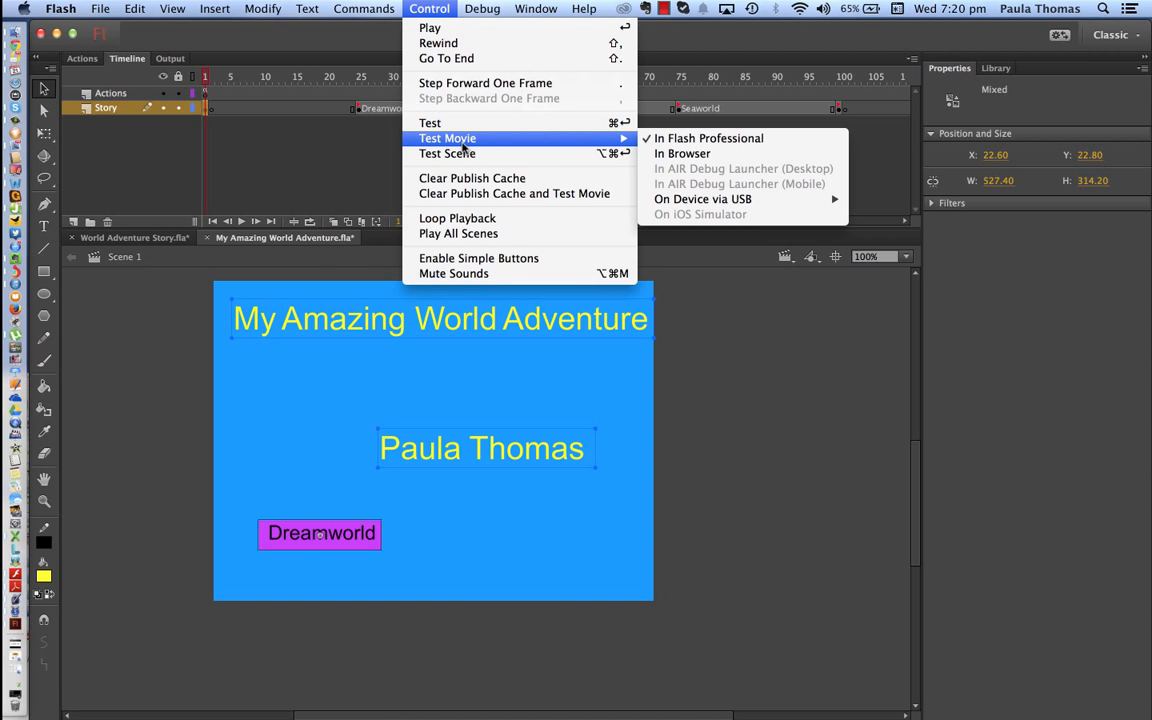
click(674, 147)
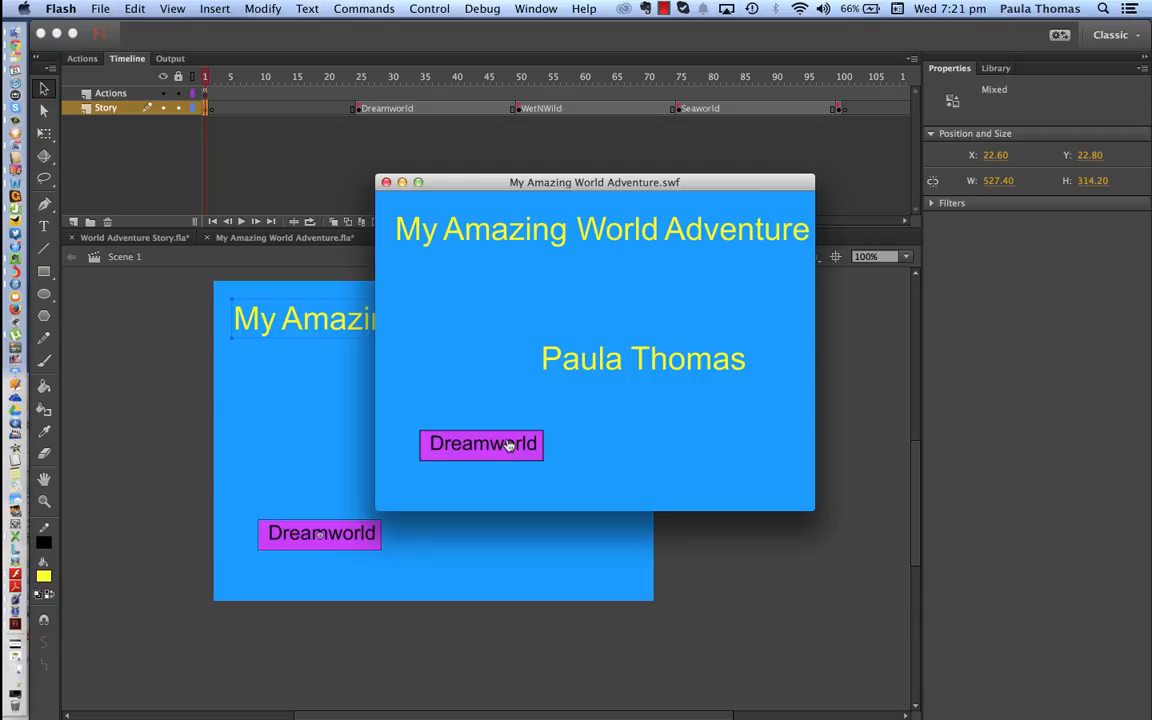
click(509, 445)
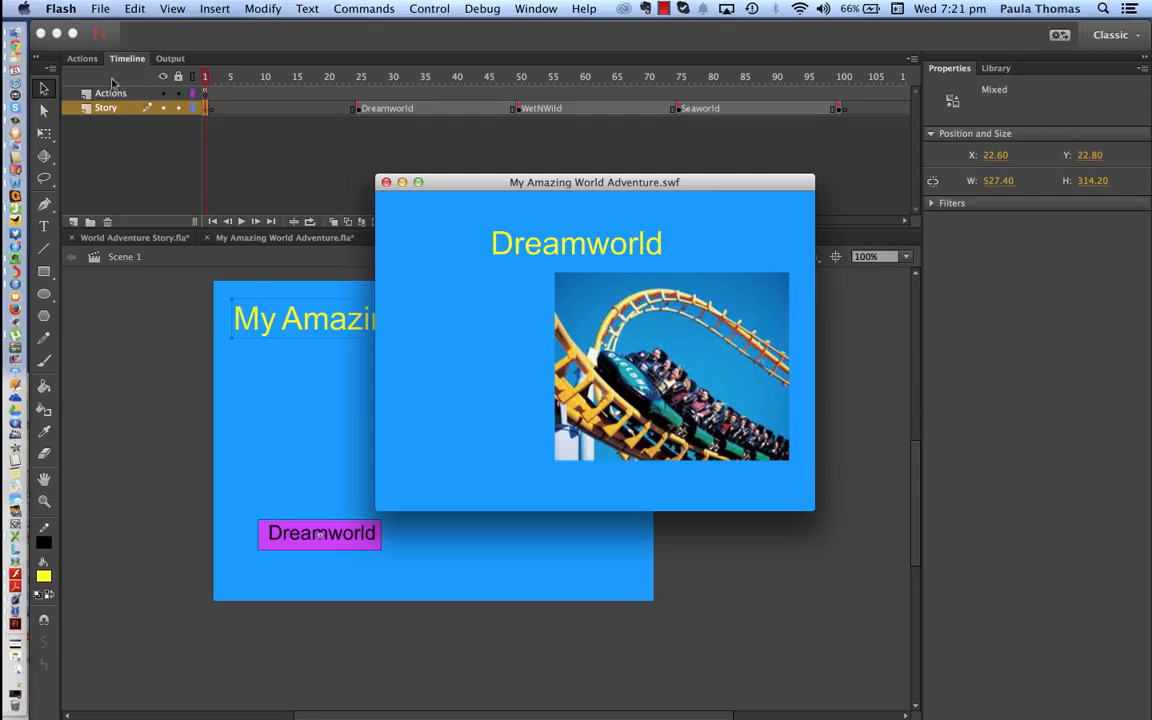
Close the movie preview window and save the document.
click(100, 8)
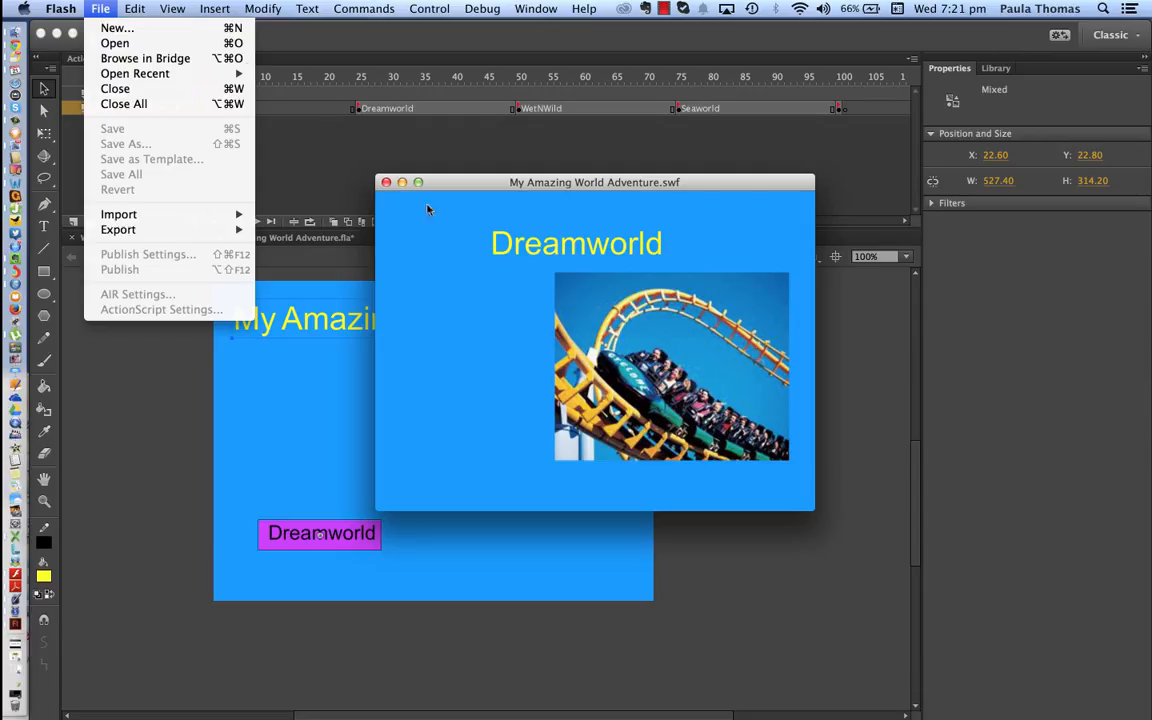
click(387, 184)
click(387, 184)
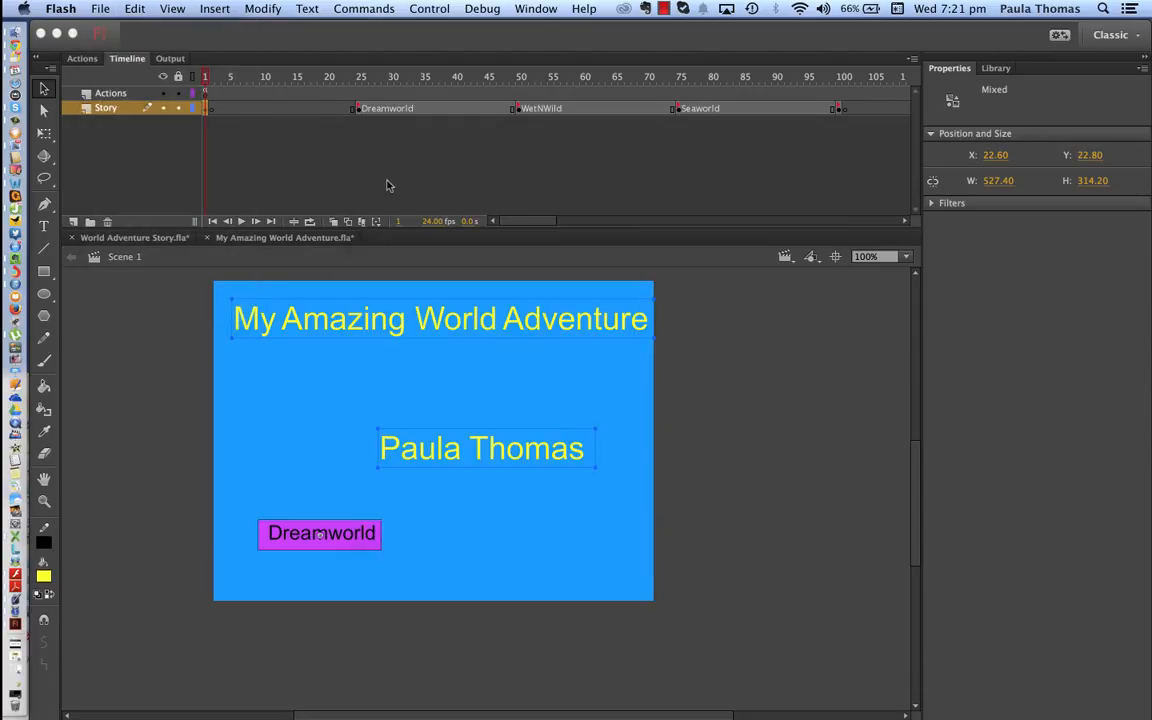
click(99, 8)
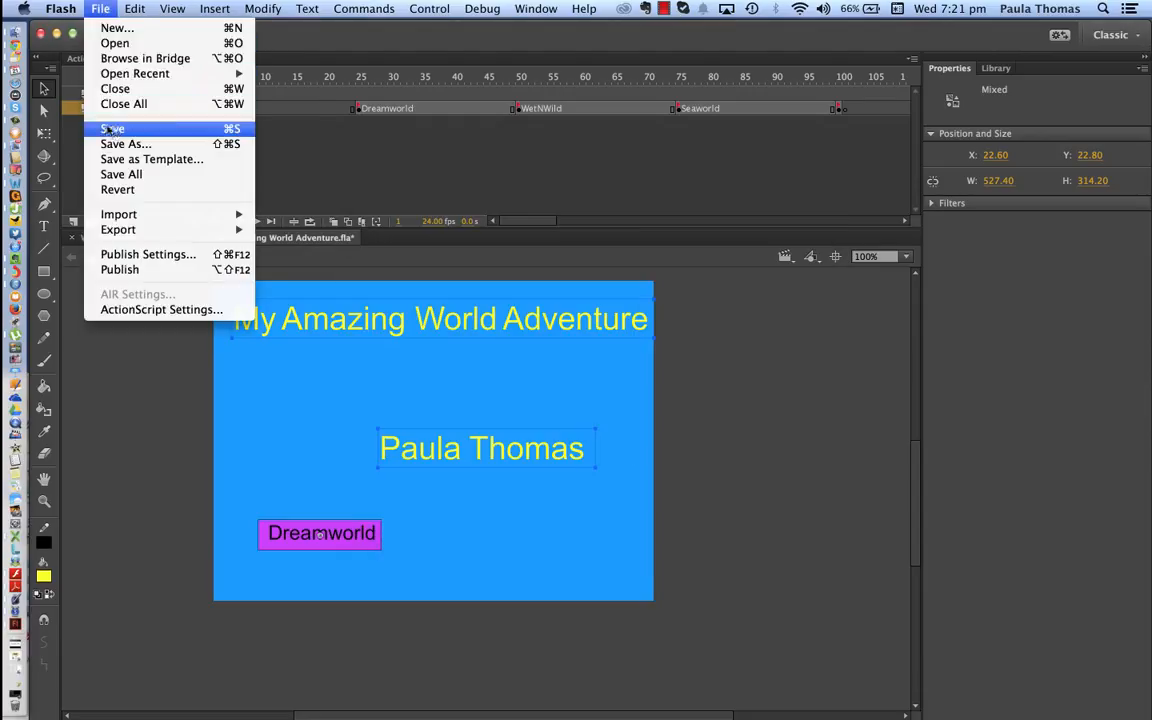
click(103, 118)
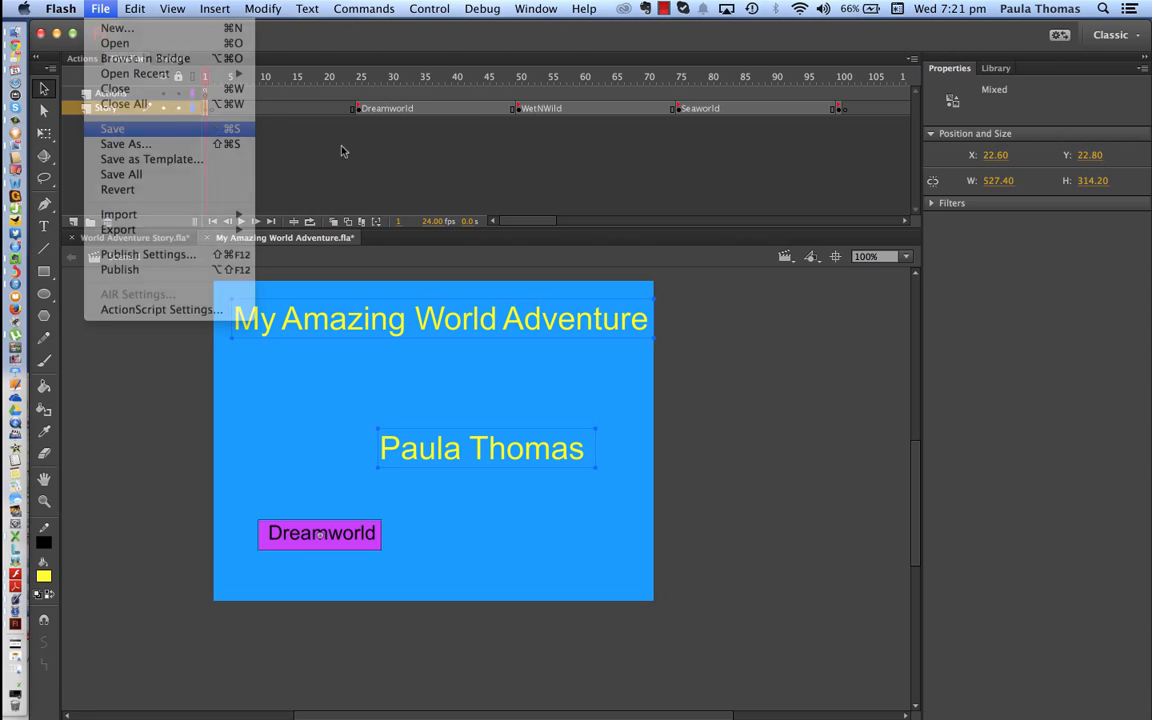
click(663, 8)
click(683, 43)
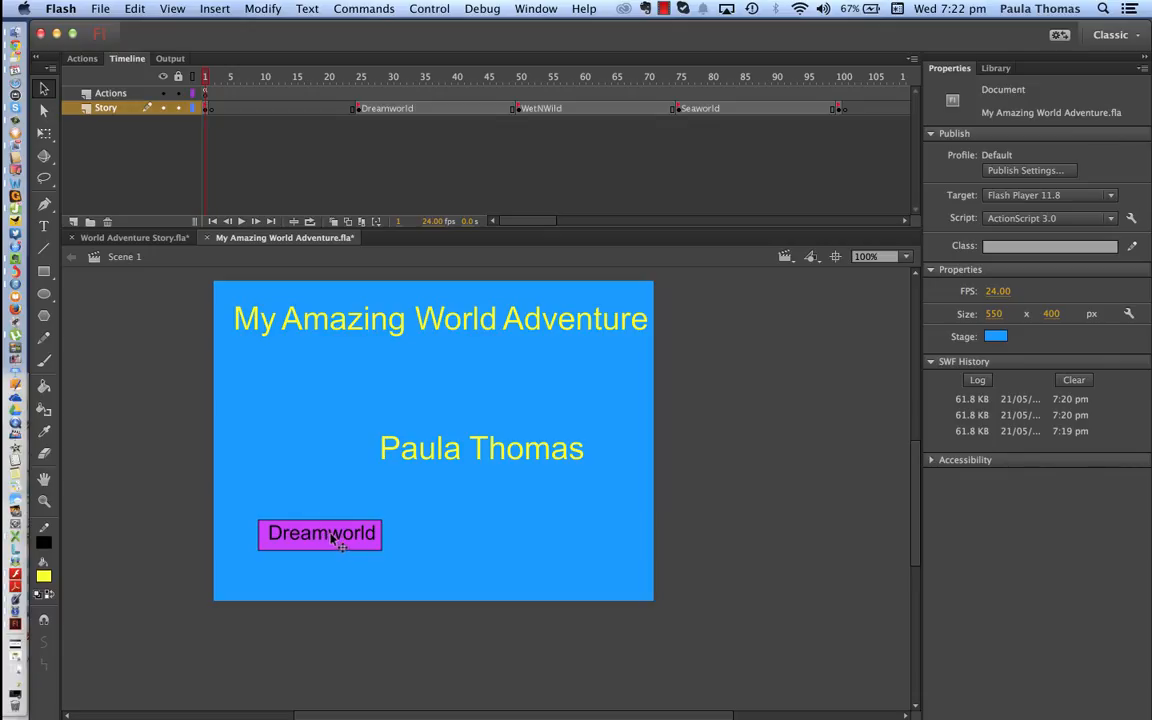
Edit the Dreamworld button symbol, adding a keyframe to its Over state and filling it with green #33FF33.
double_click(336, 540)
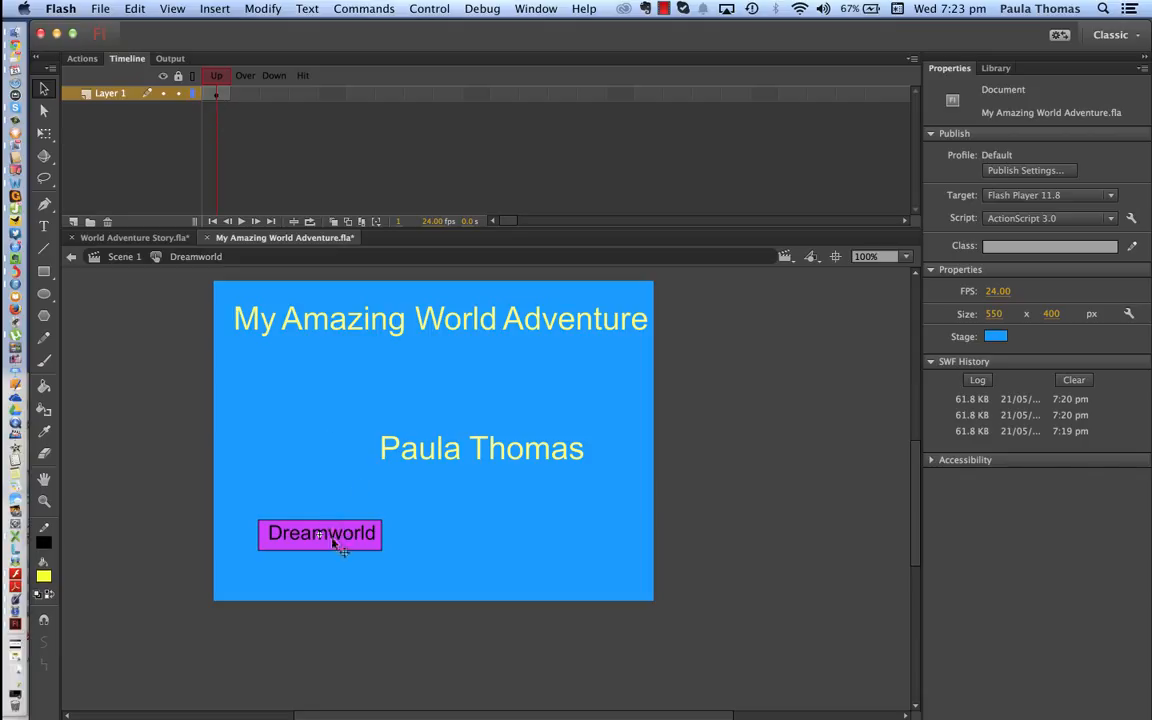
right_click(247, 96)
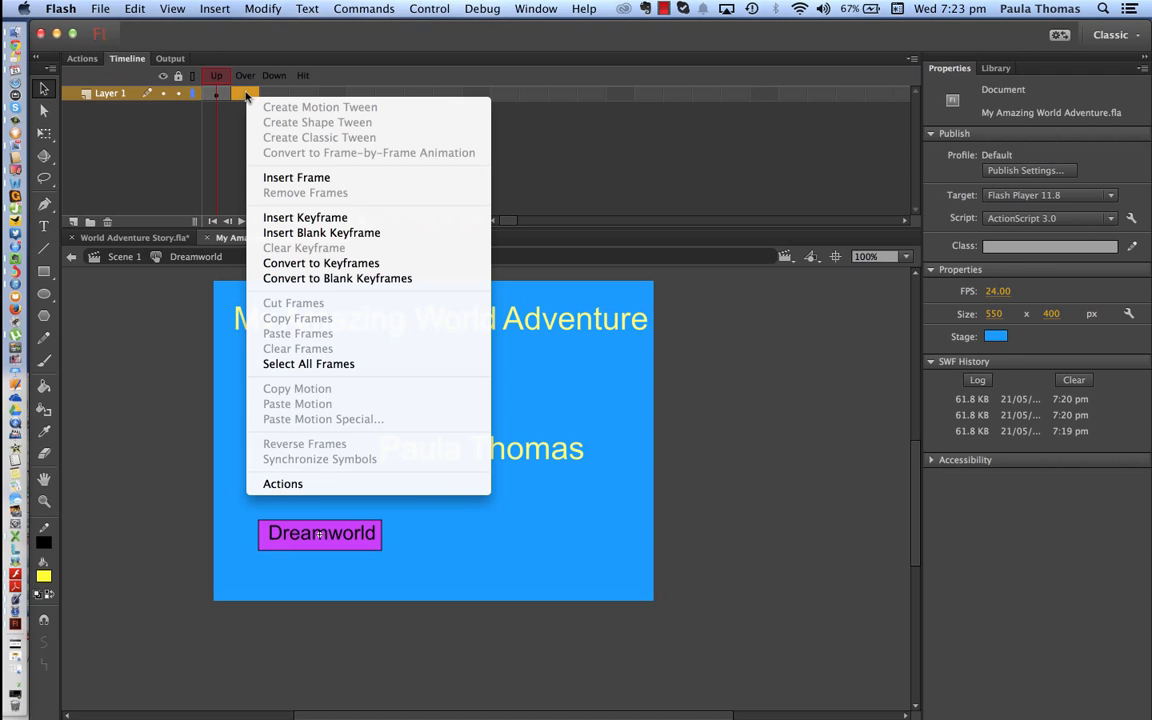
click(311, 222)
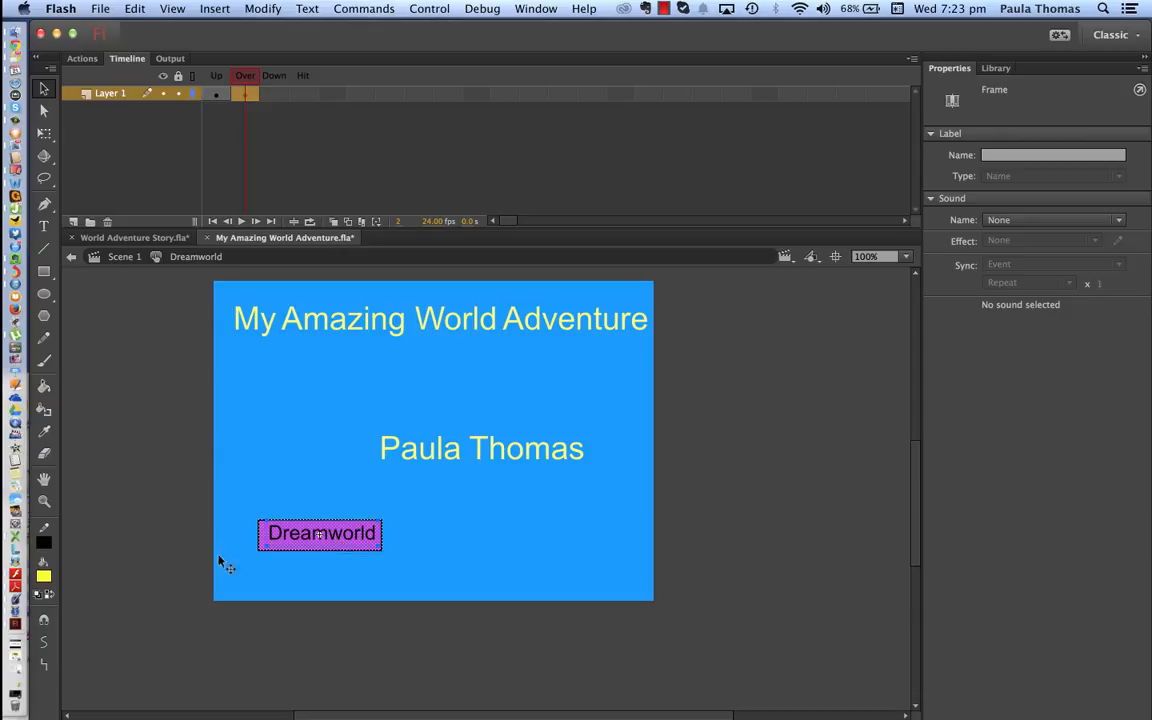
click(323, 546)
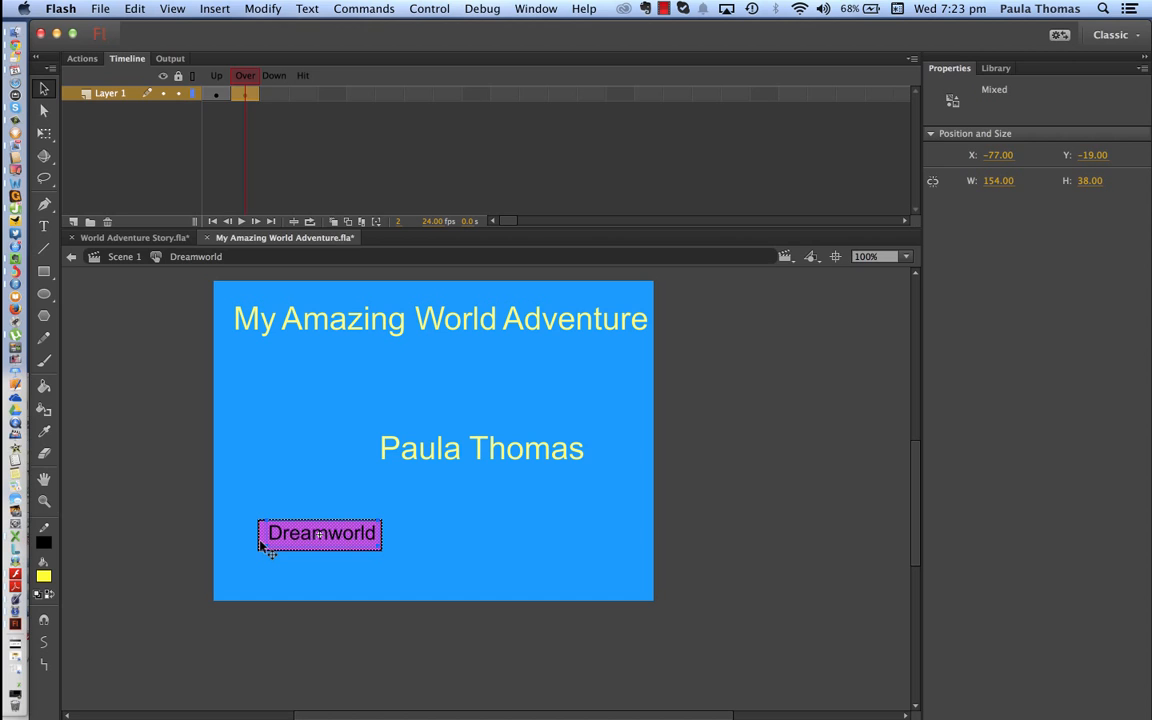
click(44, 576)
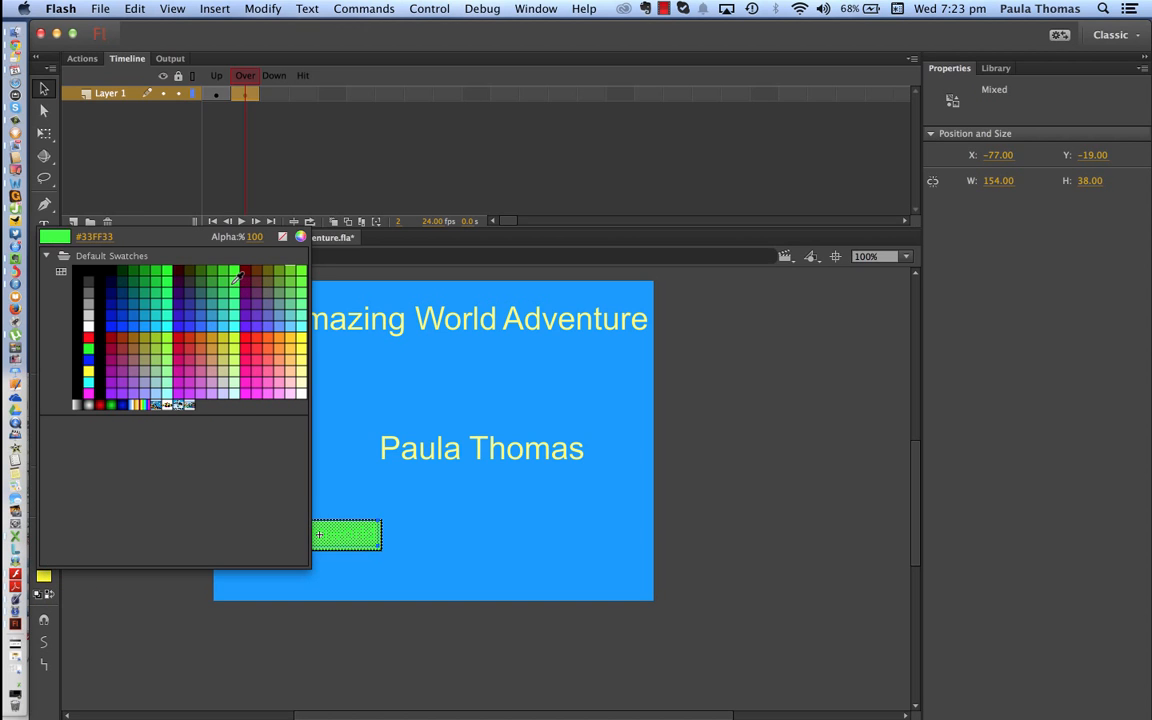
click(235, 279)
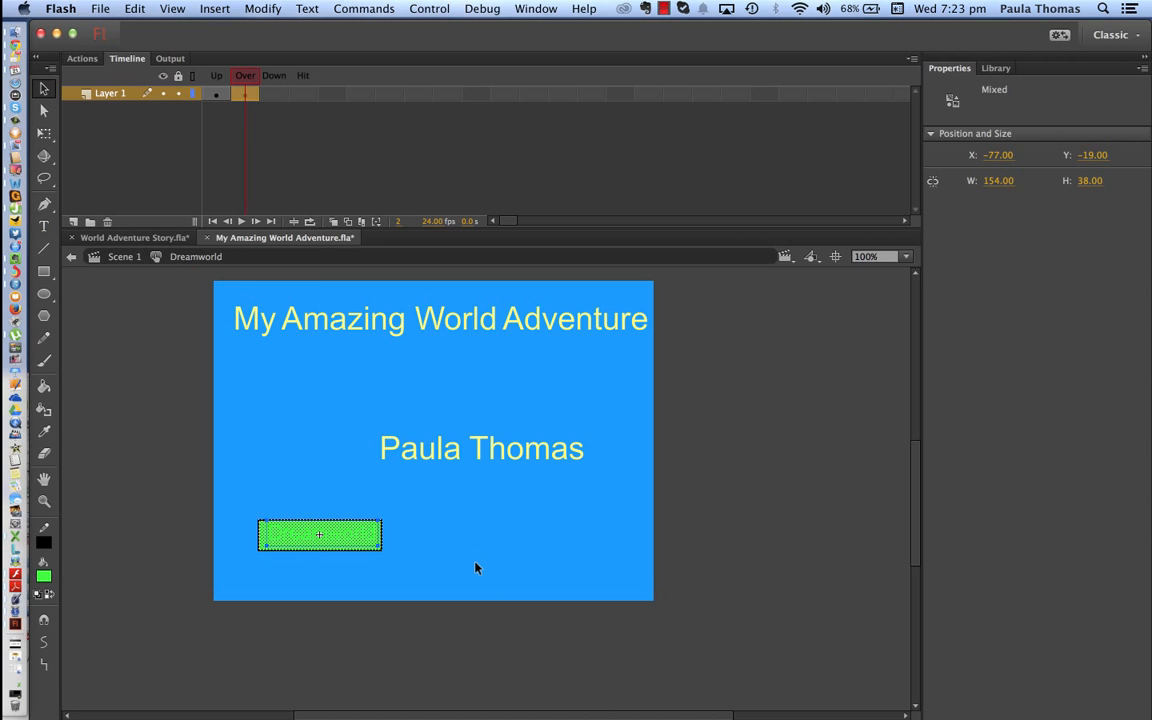
Add a keyframe to the button's Down state and change its fill to purple.
click(273, 93)
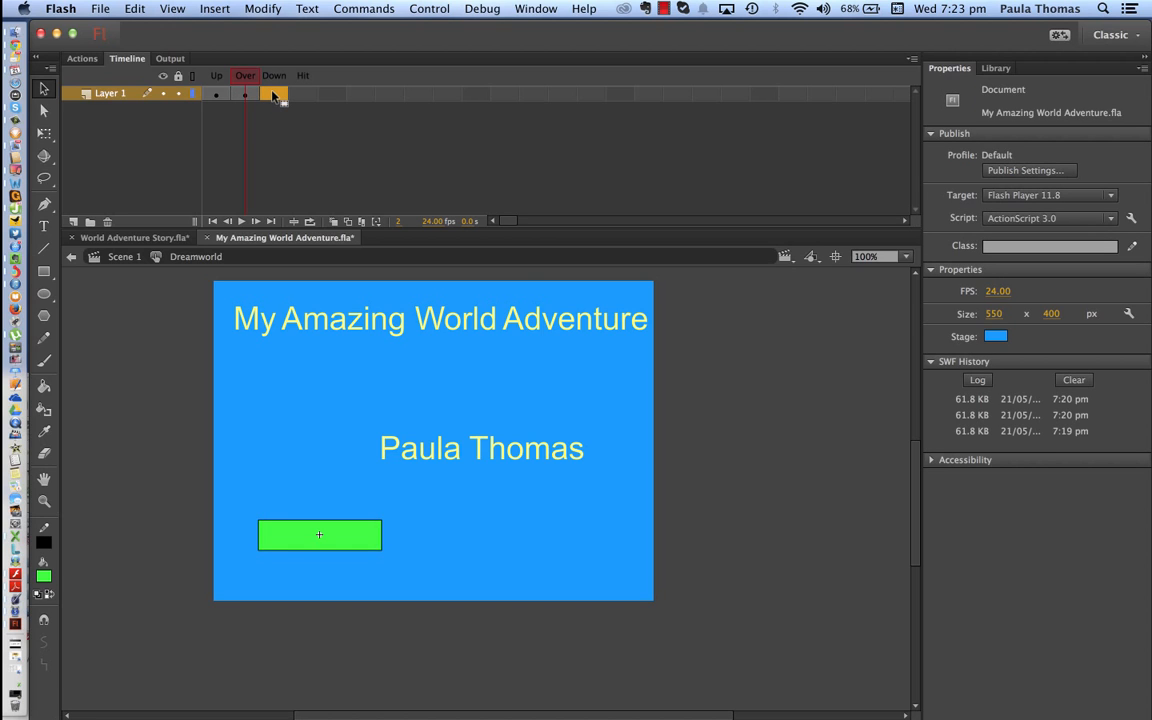
right_click(273, 94)
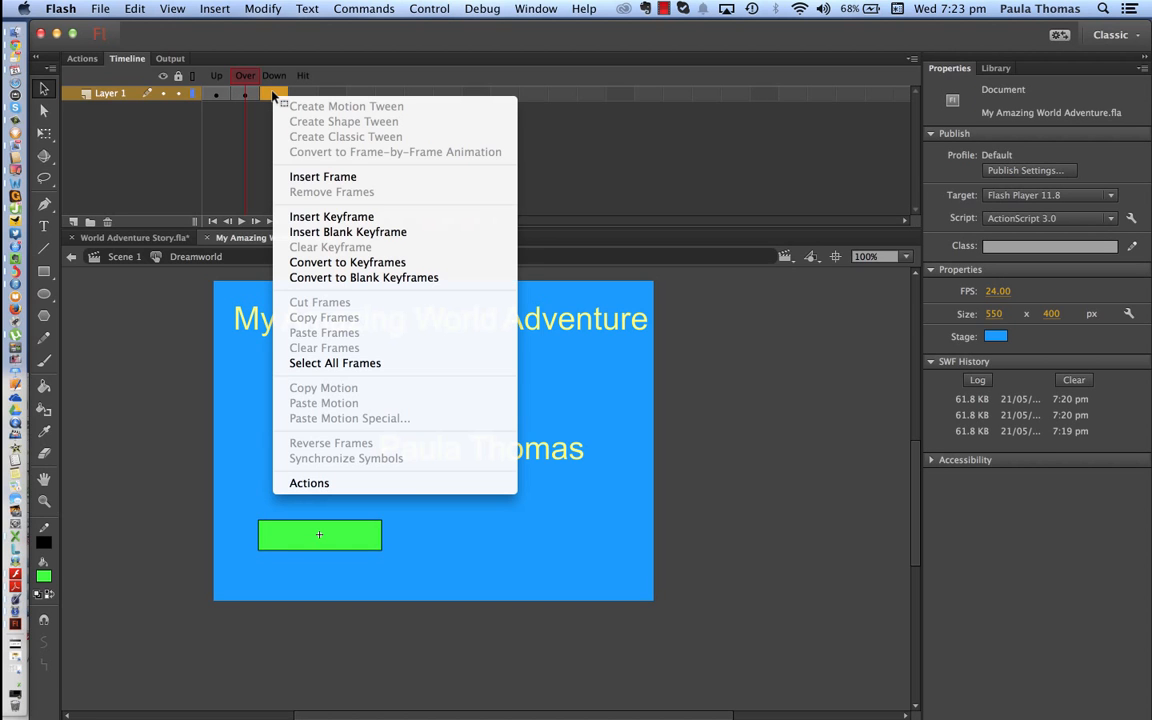
click(323, 217)
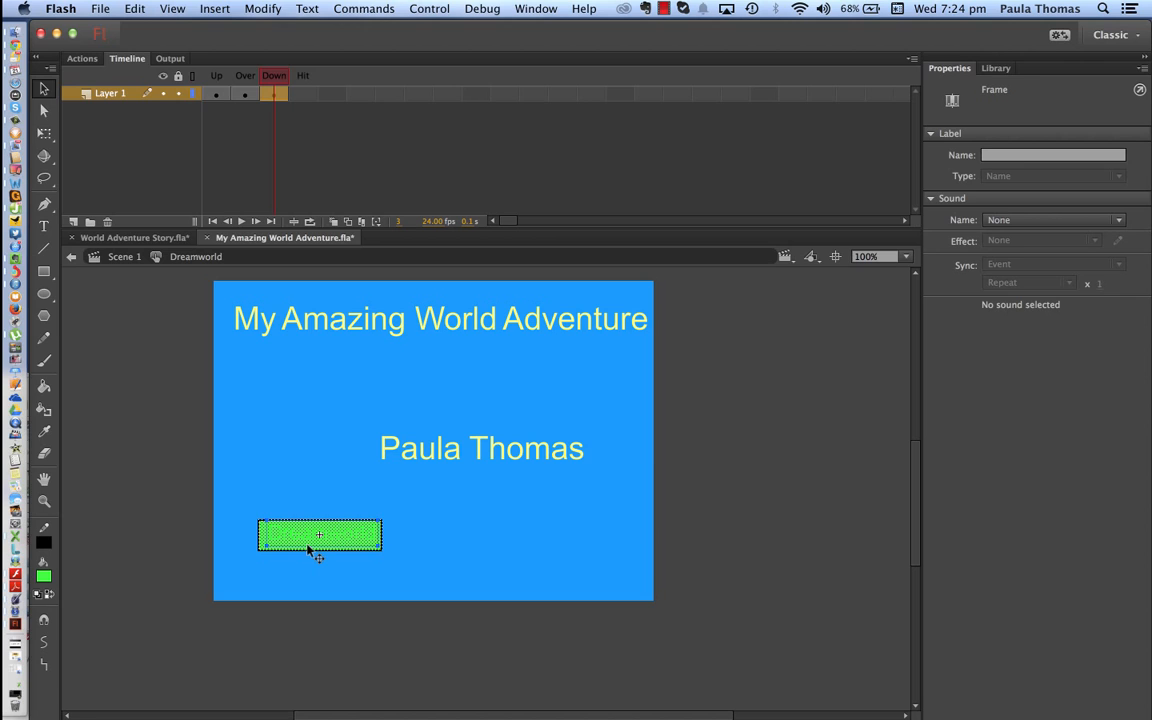
click(43, 577)
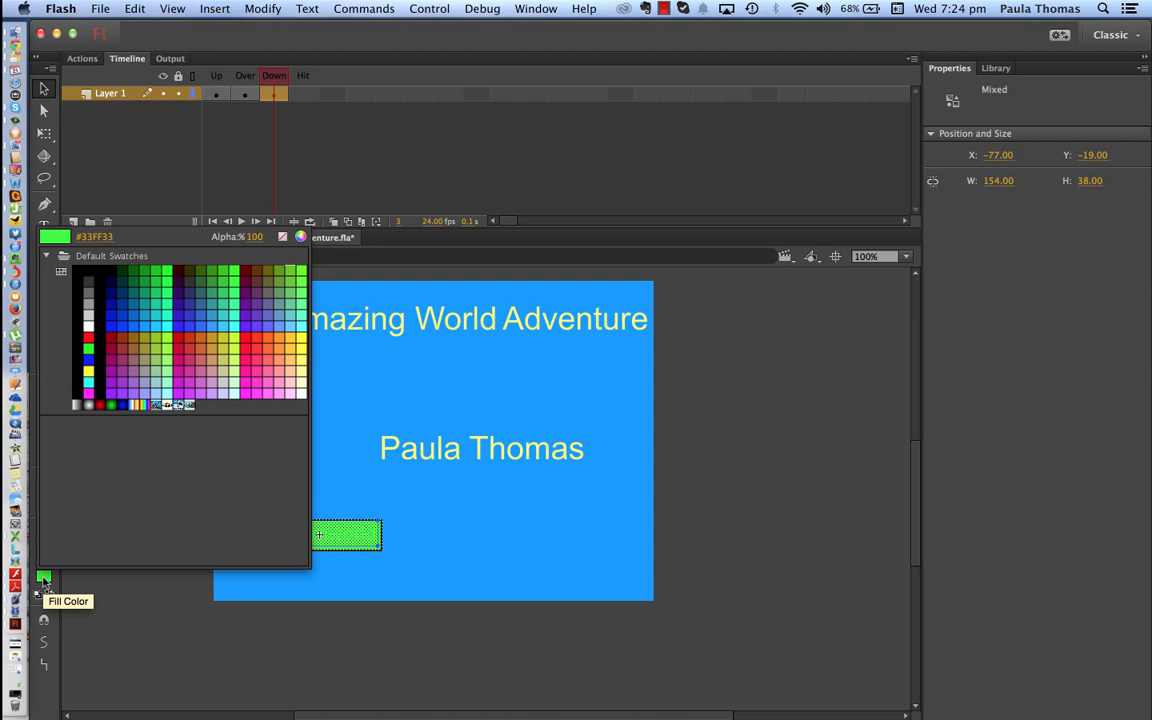
click(125, 389)
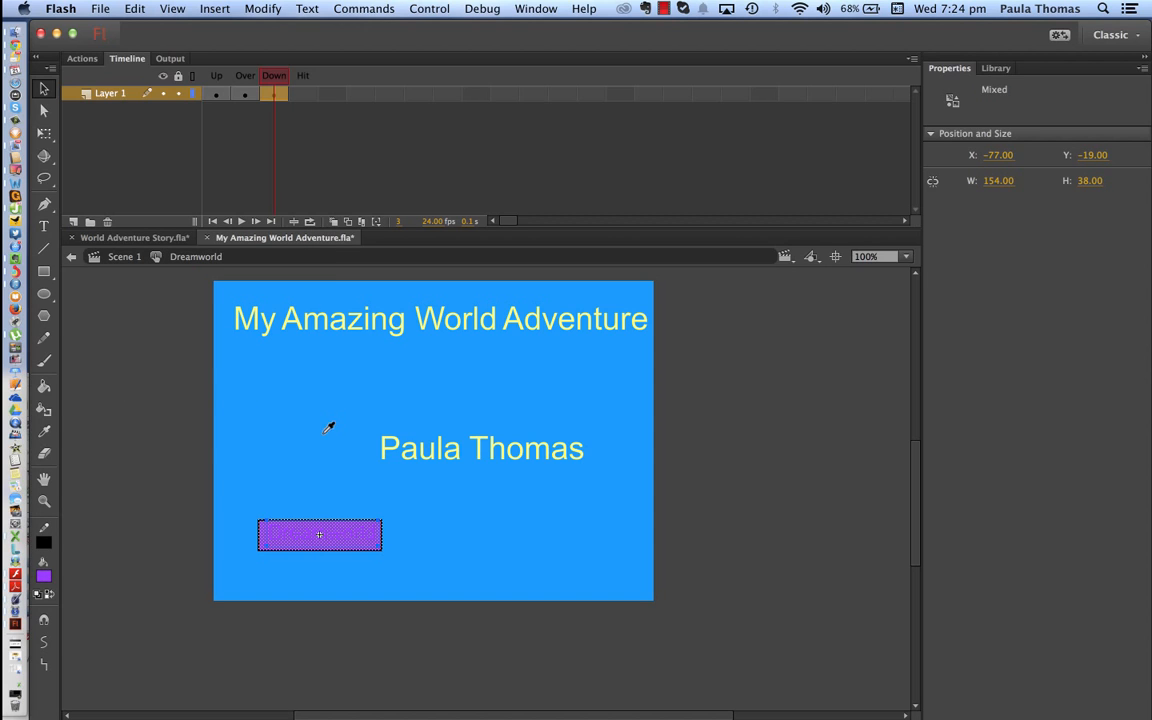
Insert a keyframe in the button's Hit state.
click(308, 94)
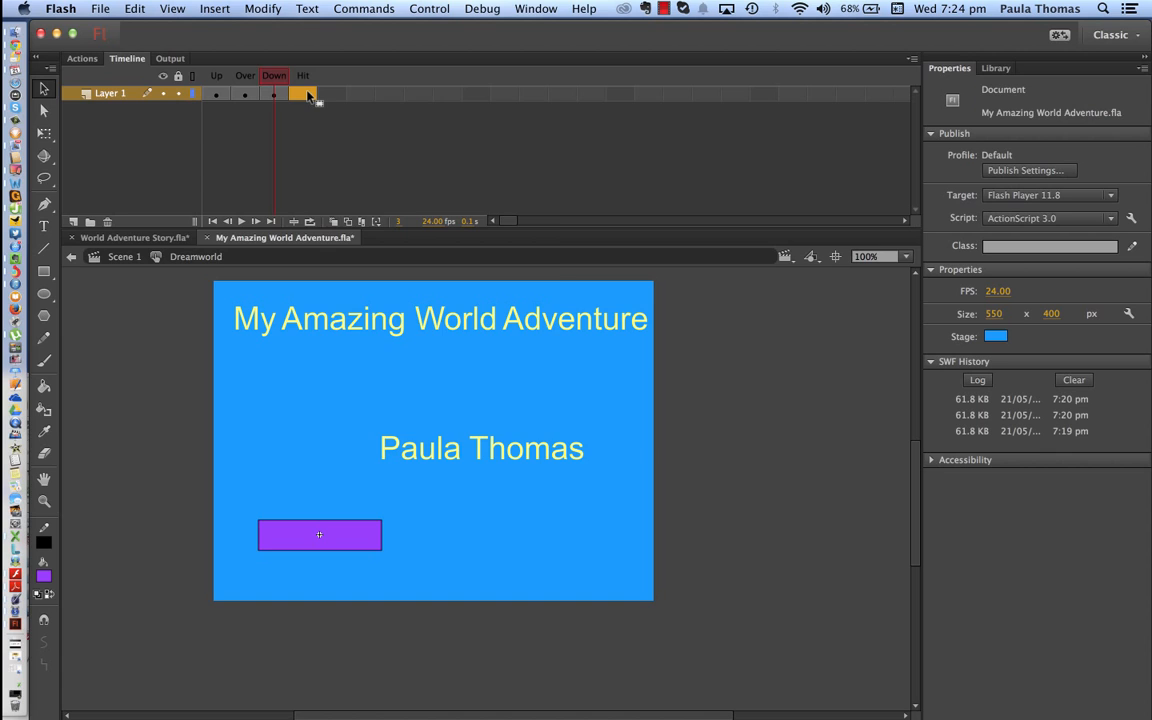
right_click(308, 95)
click(322, 198)
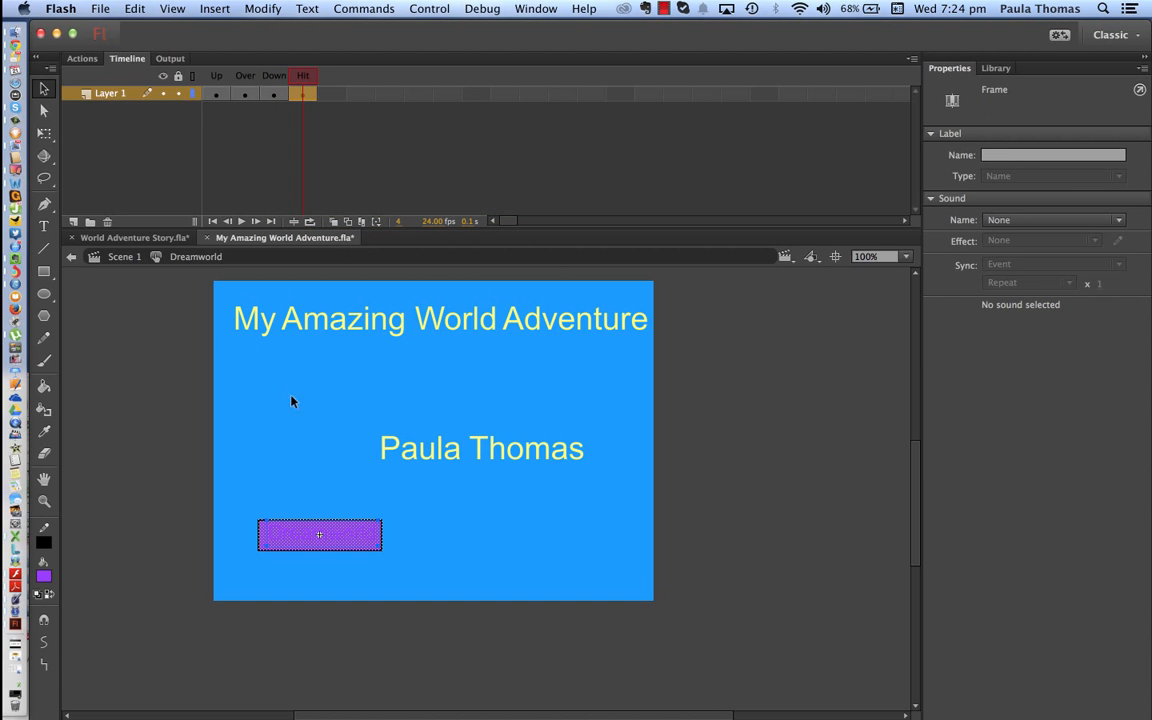
Inspect the Dreamworld button's Up, Over, Down and Hit states.
click(44, 89)
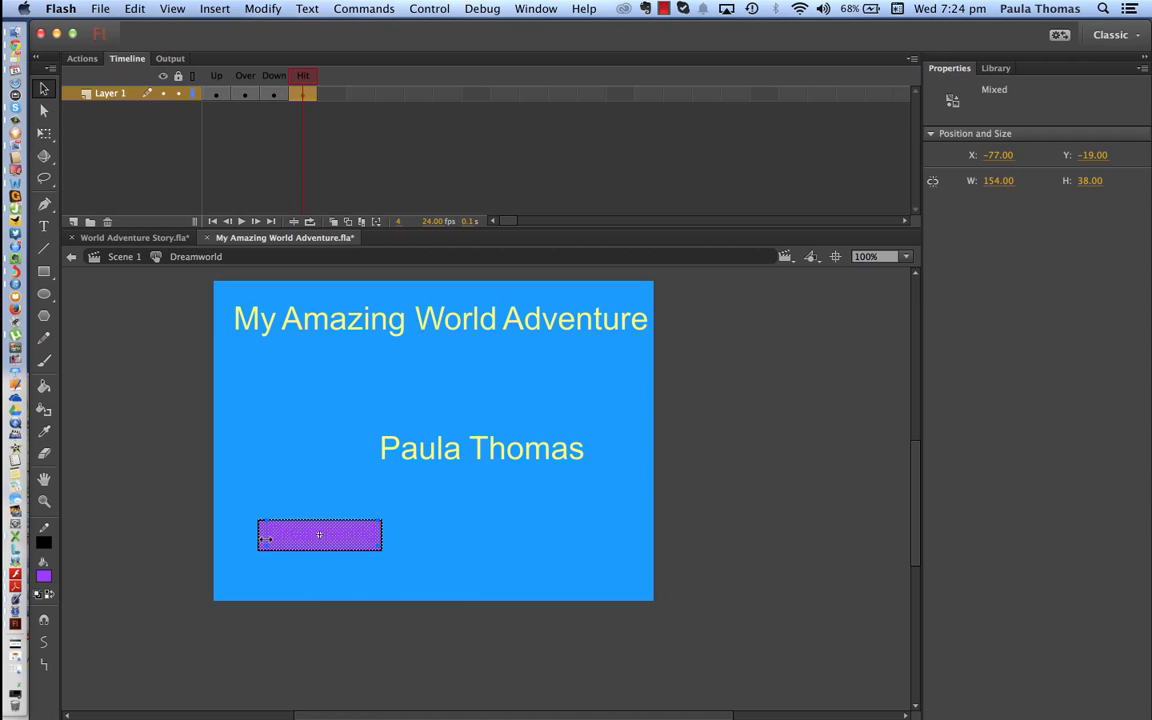
drag(251, 512, 385, 556)
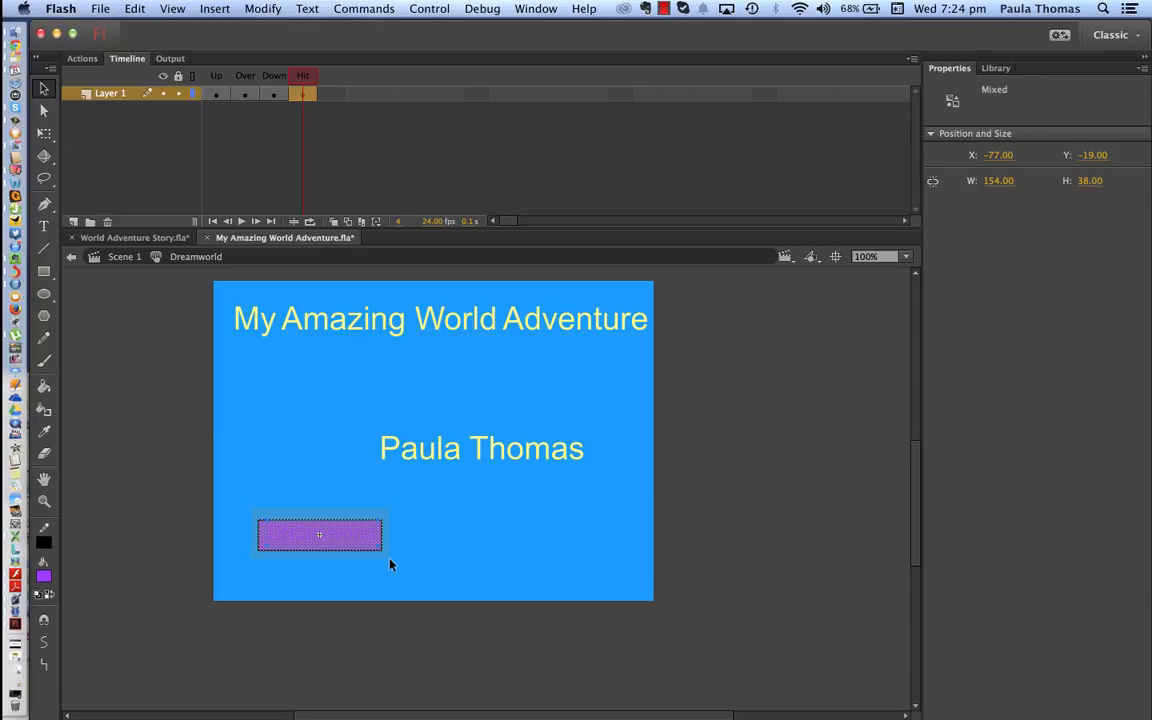
drag(390, 565, 390, 565)
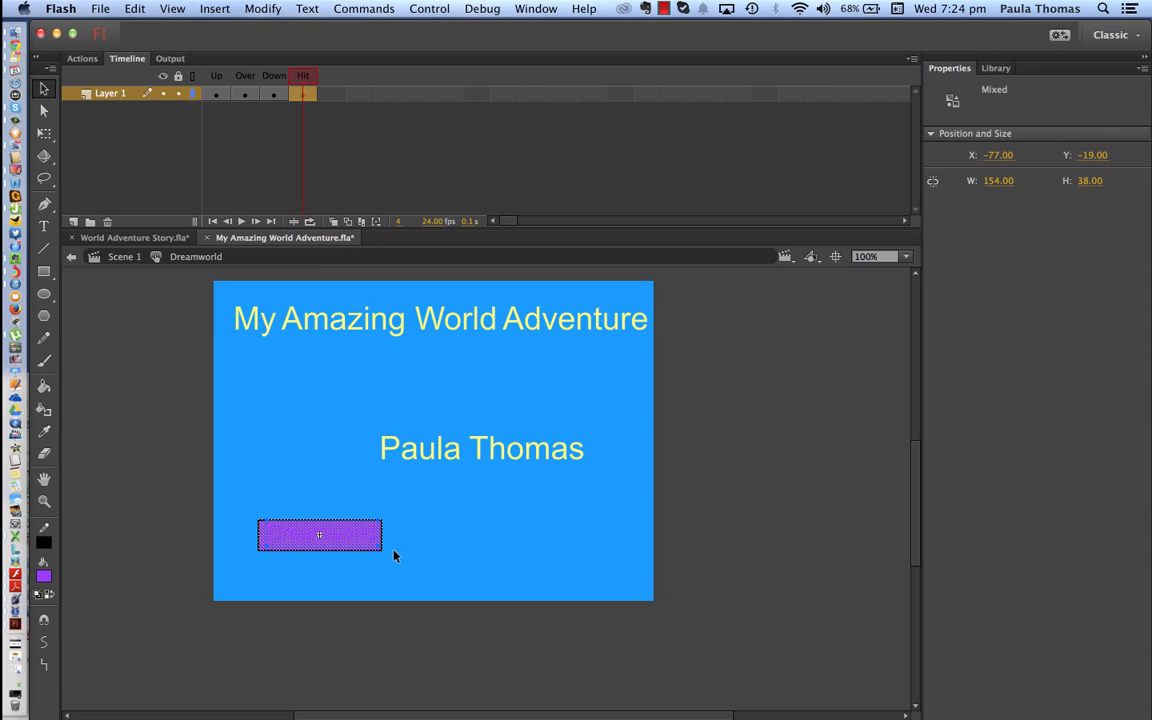
click(217, 93)
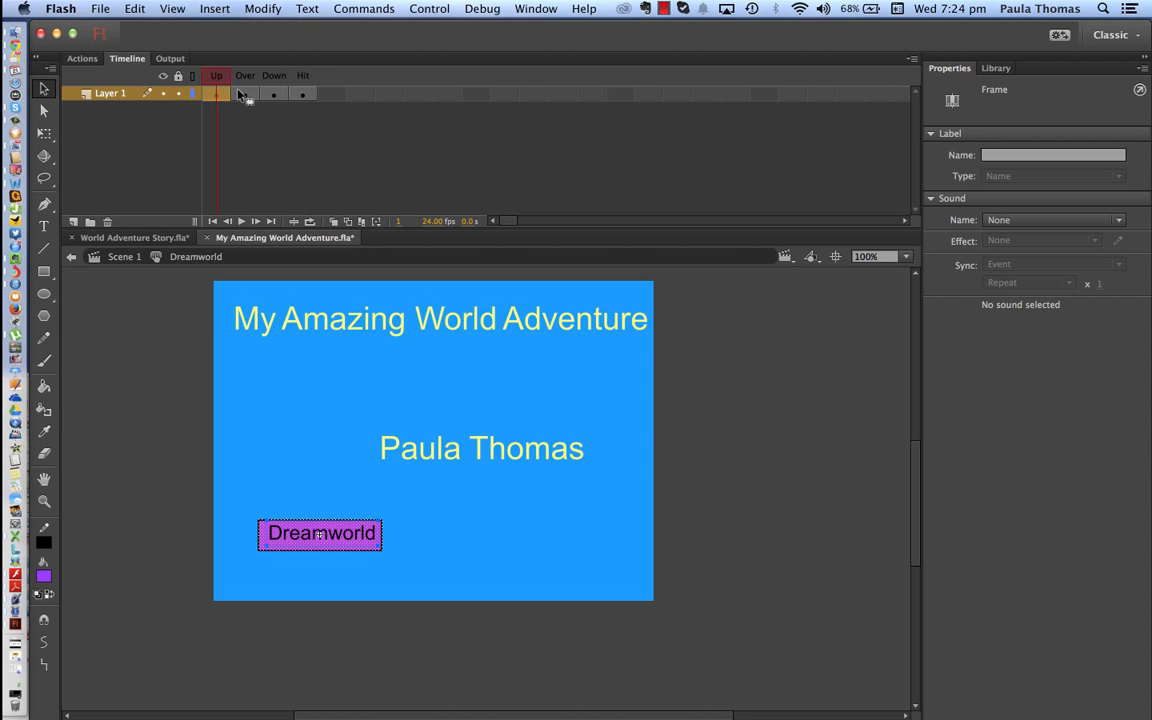
click(247, 94)
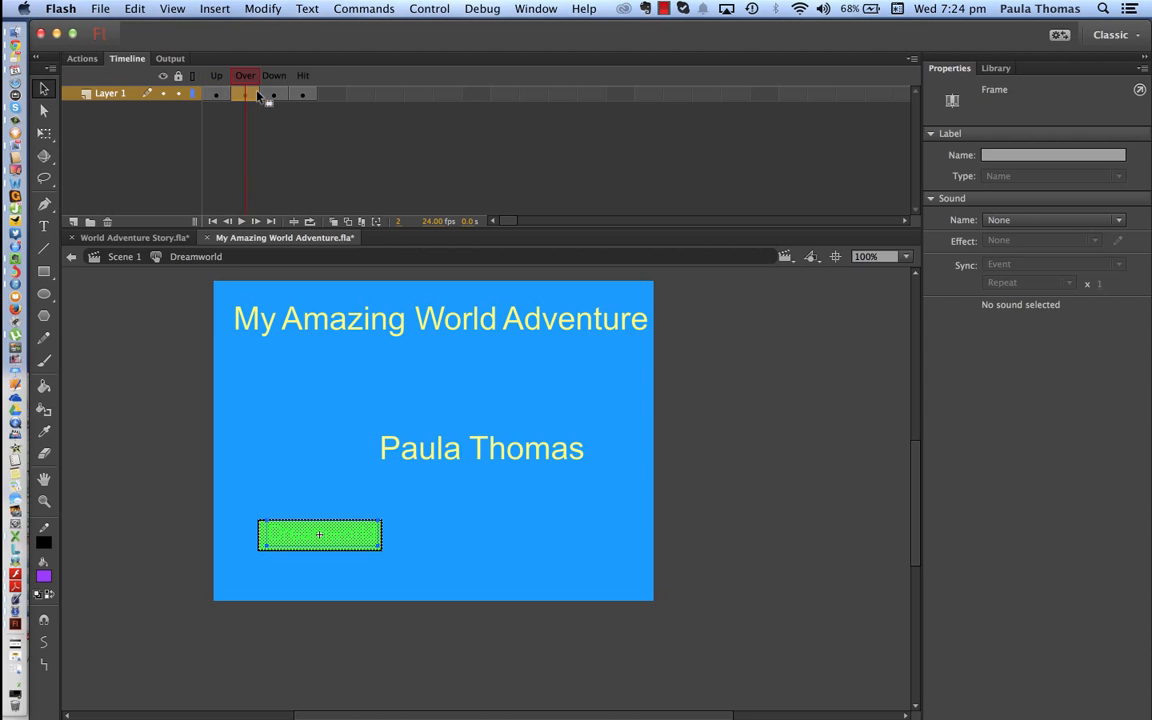
click(273, 94)
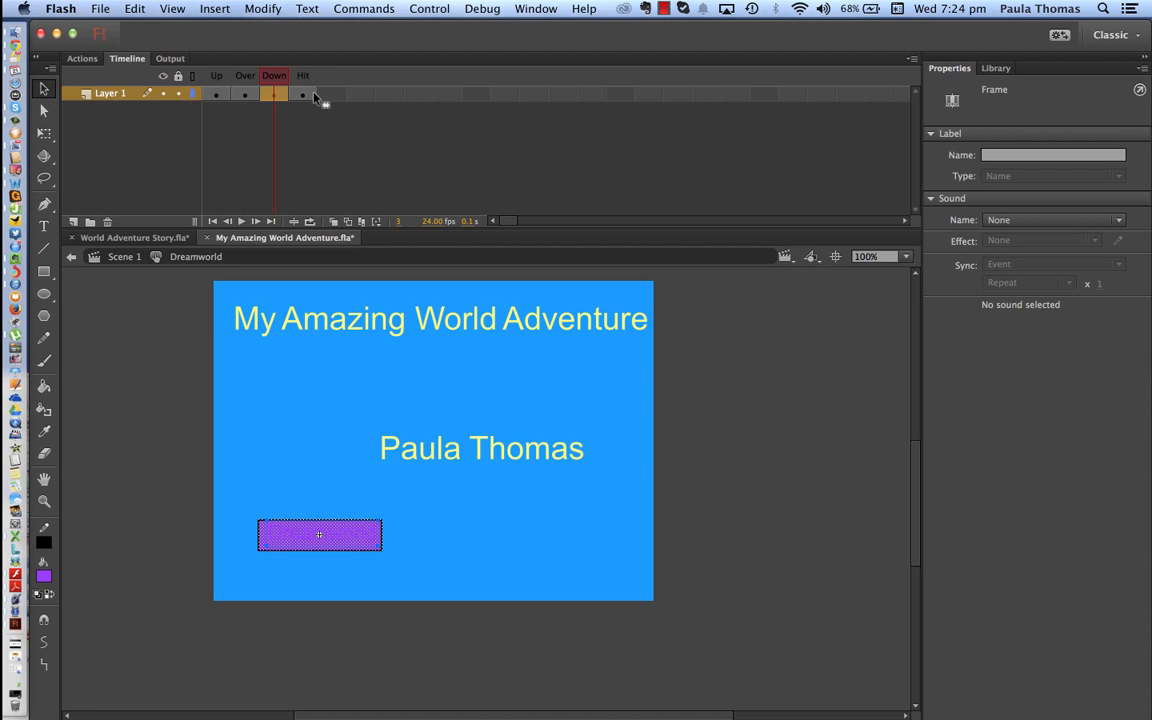
click(307, 94)
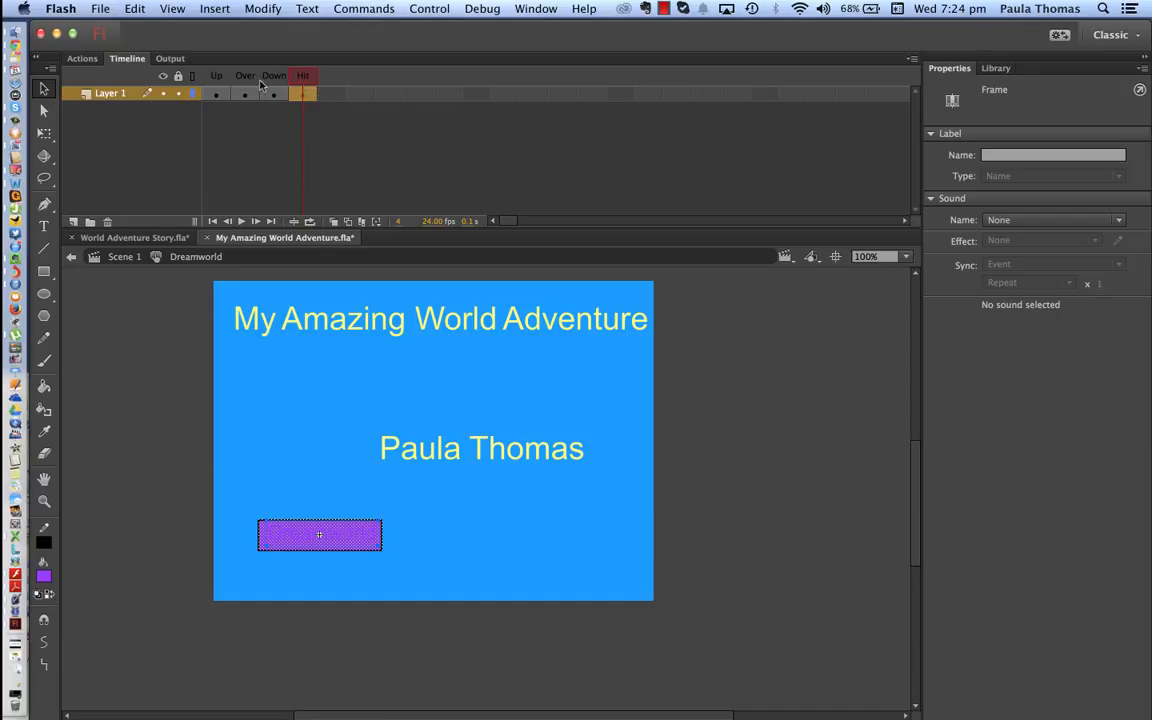
Save the document and return from the Dreamworld button symbol to Scene 1.
click(97, 8)
click(135, 128)
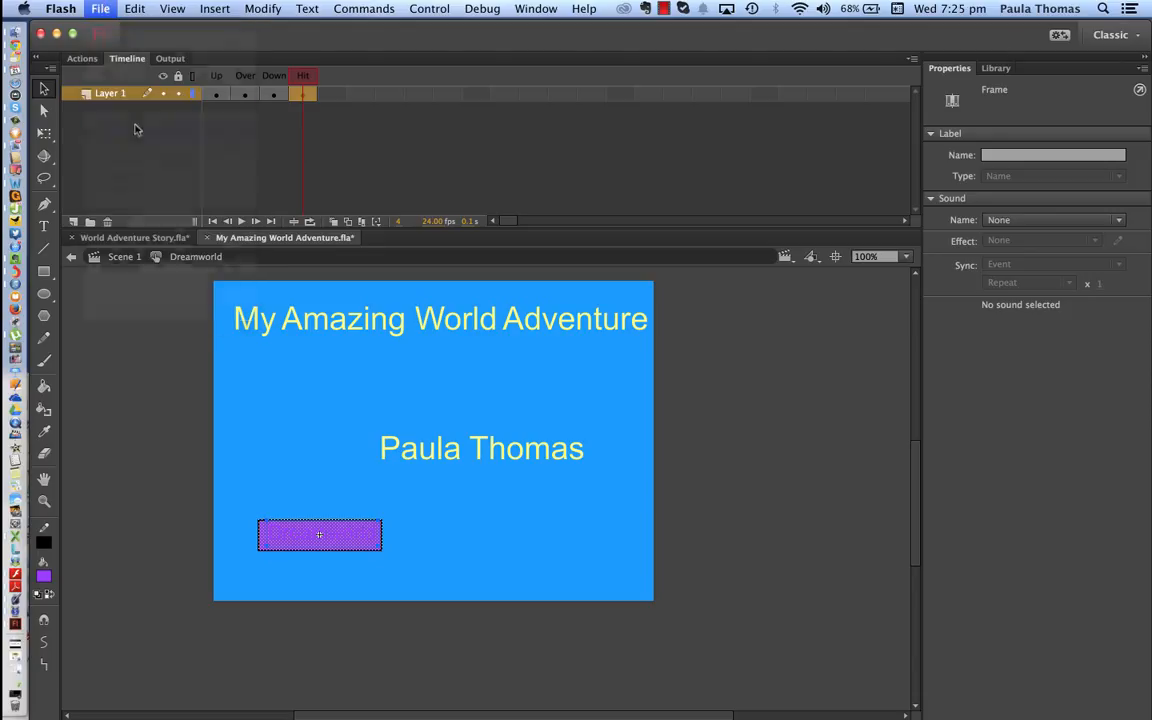
click(122, 257)
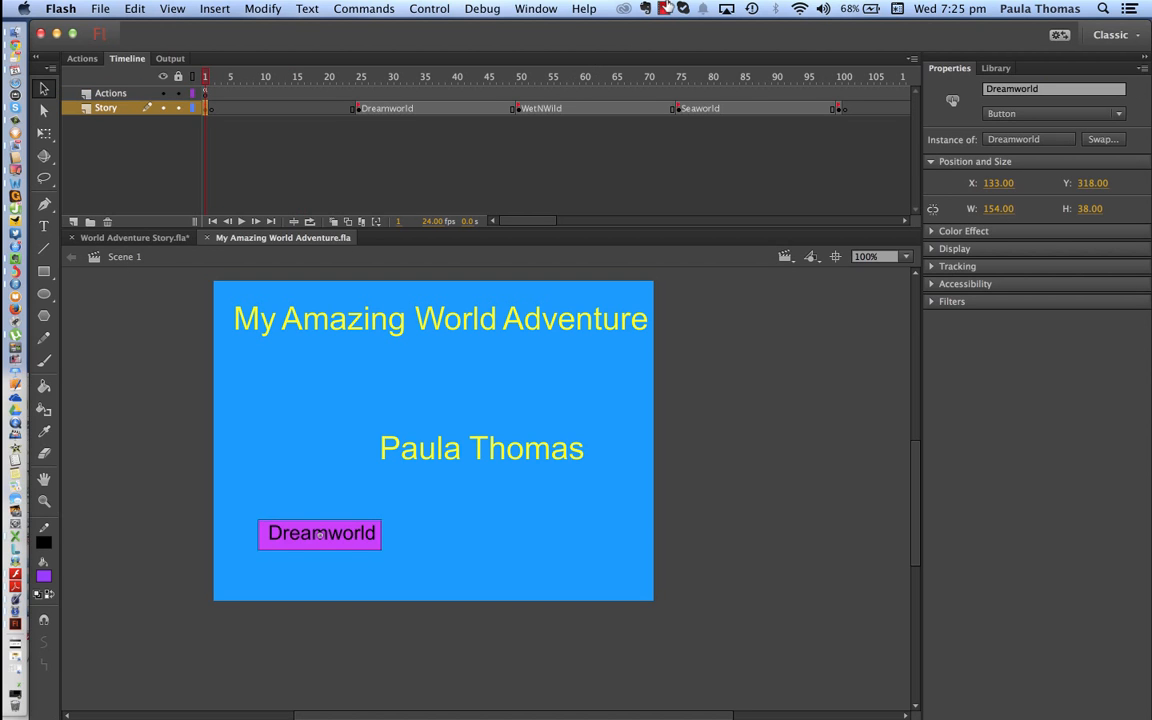
click(663, 8)
click(714, 44)
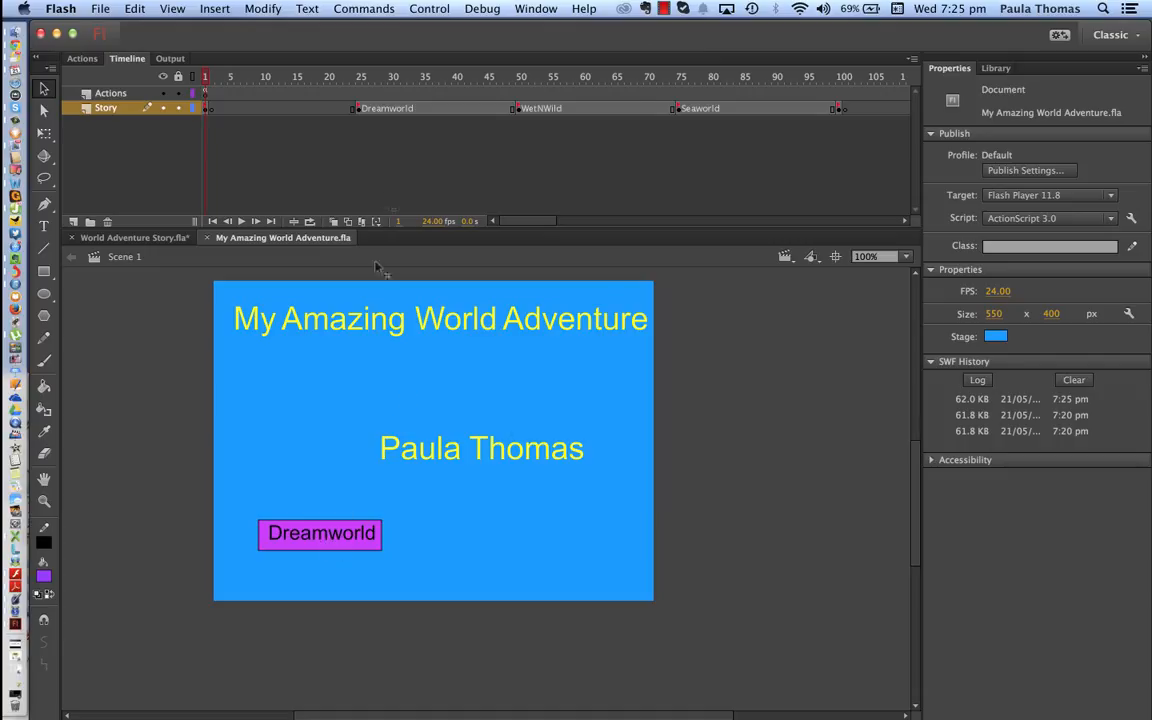
Test the movie in Flash Professional, try the Dreamworld button in the preview, and close the preview.
click(428, 9)
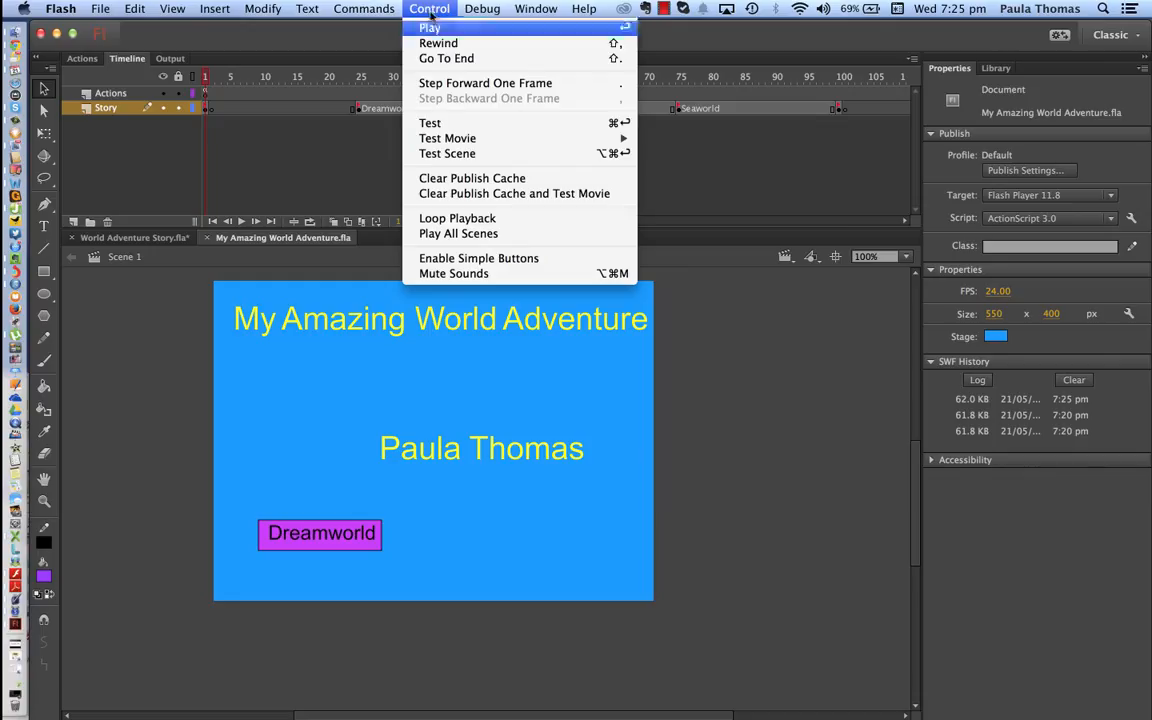
mouse_move(600, 138)
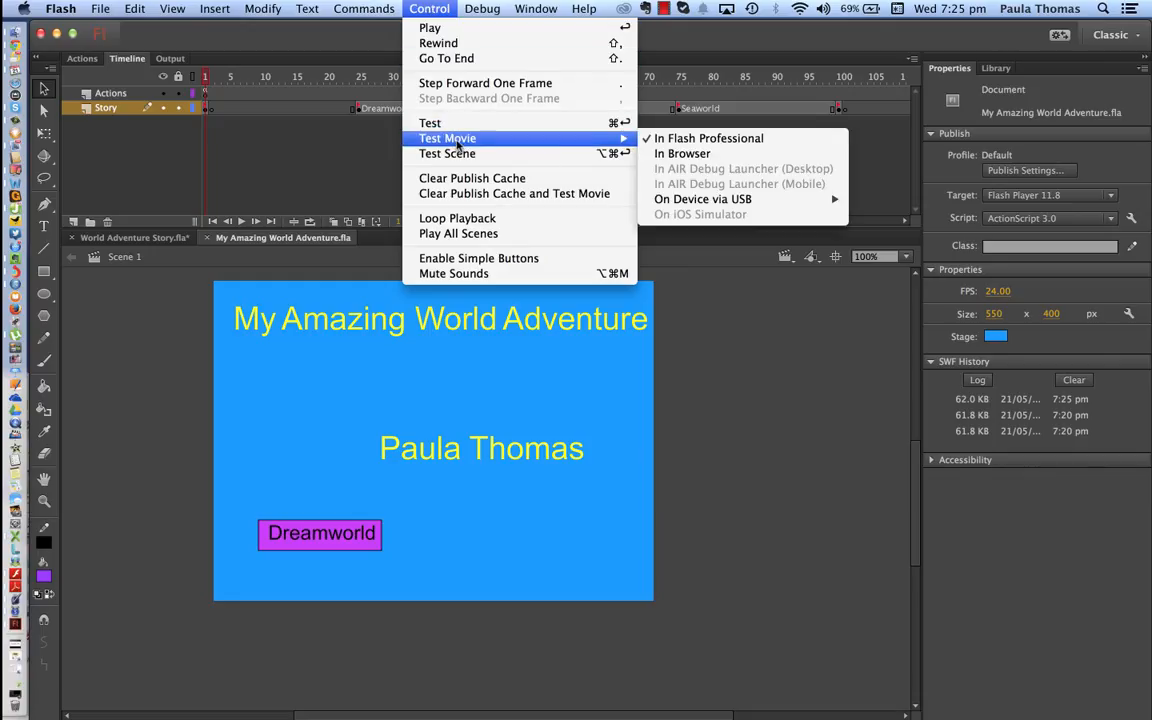
click(676, 140)
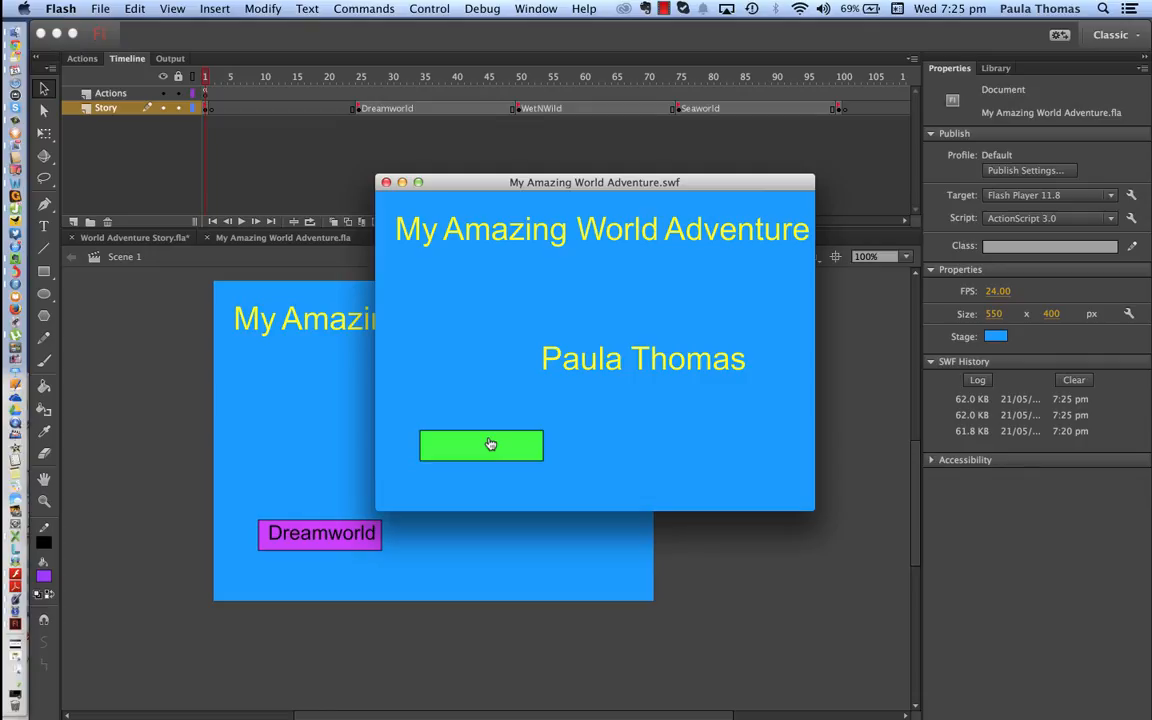
click(490, 444)
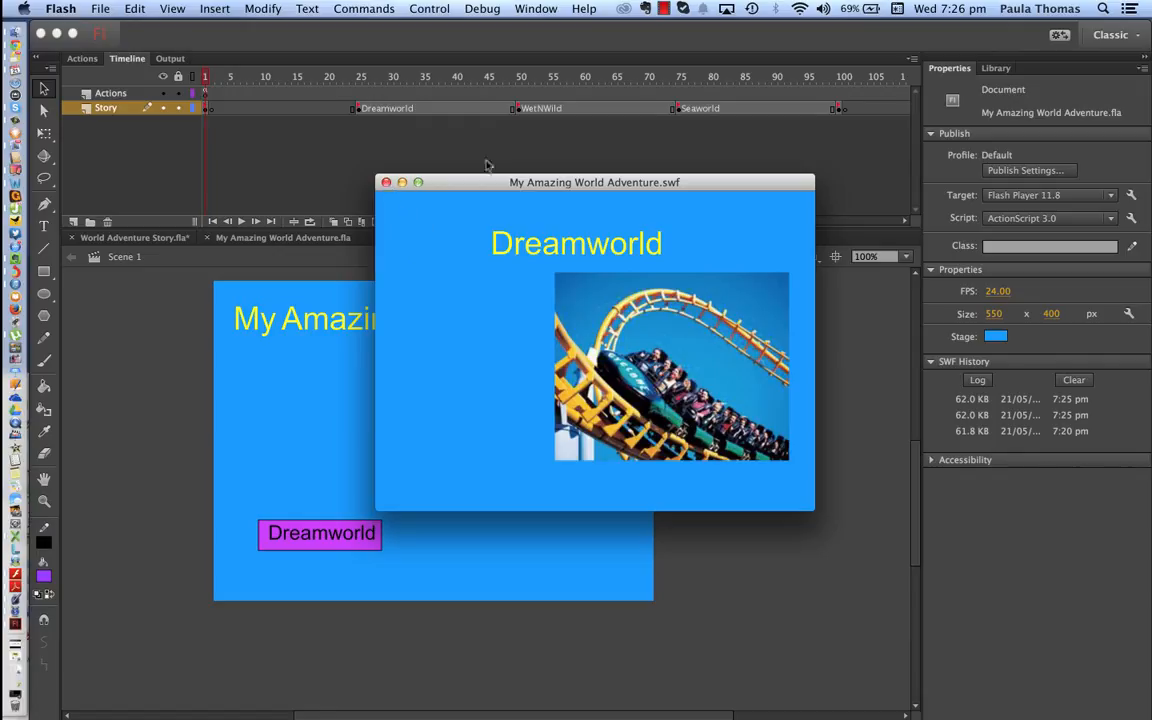
click(386, 183)
click(663, 8)
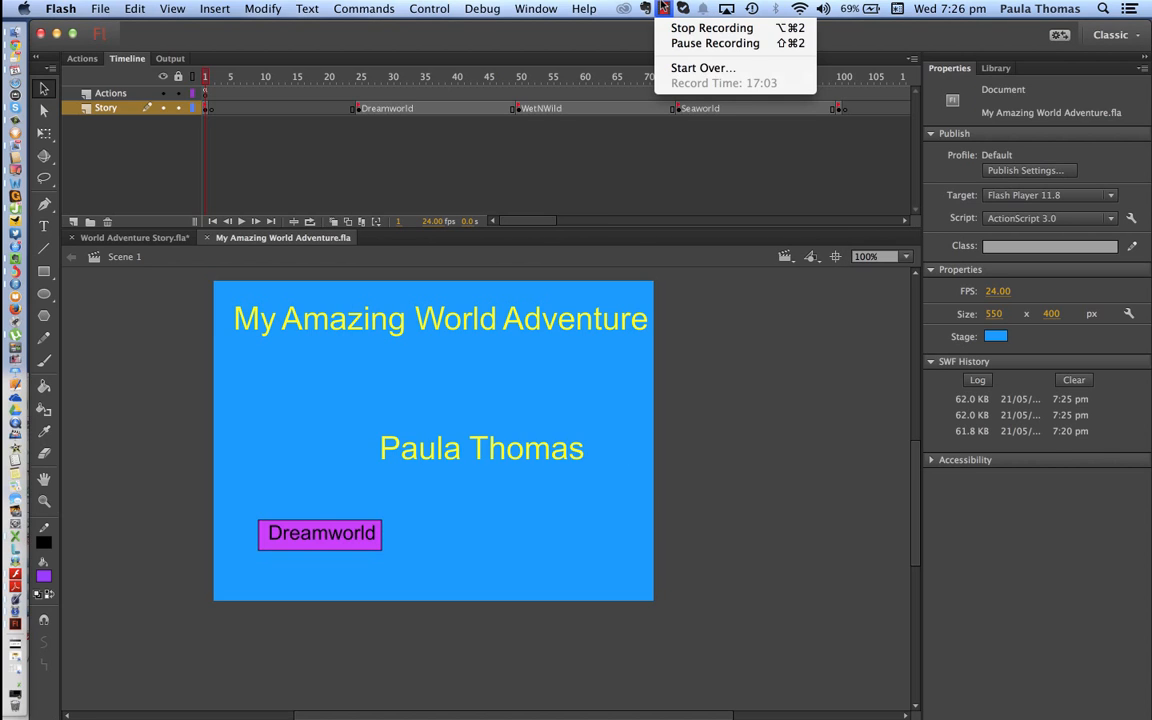
click(712, 43)
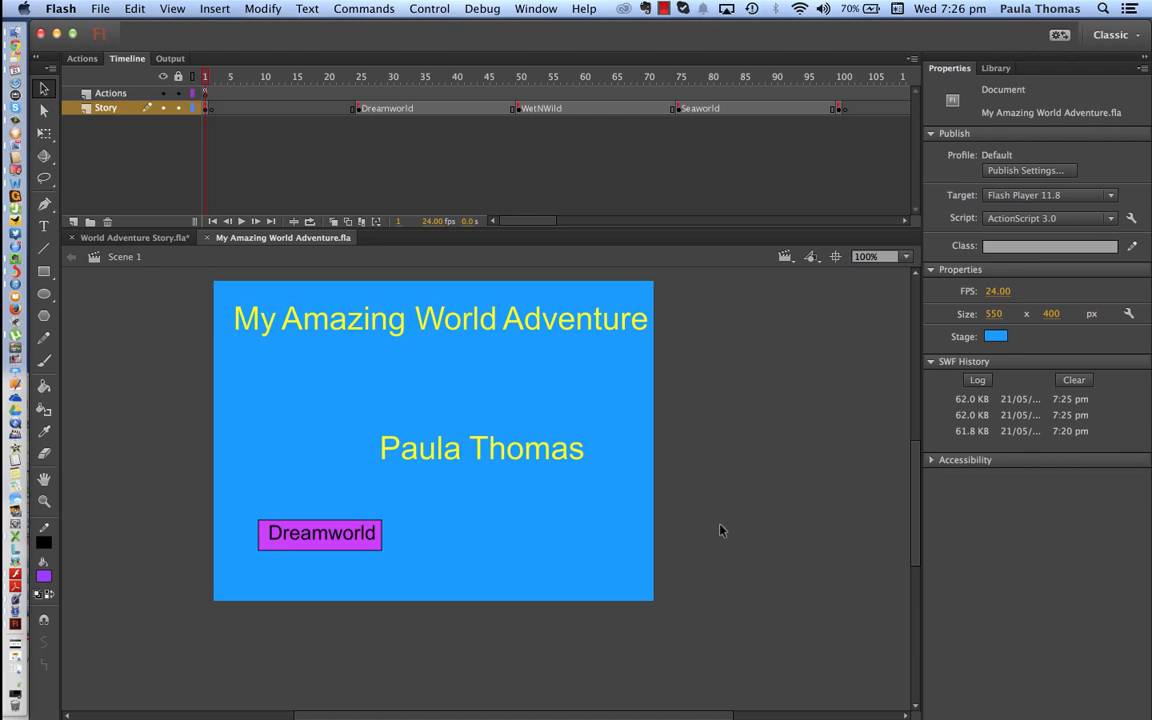
Open the Dreamworld button symbol for editing and set its label text in the Over state to black (#000000).
double_click(360, 551)
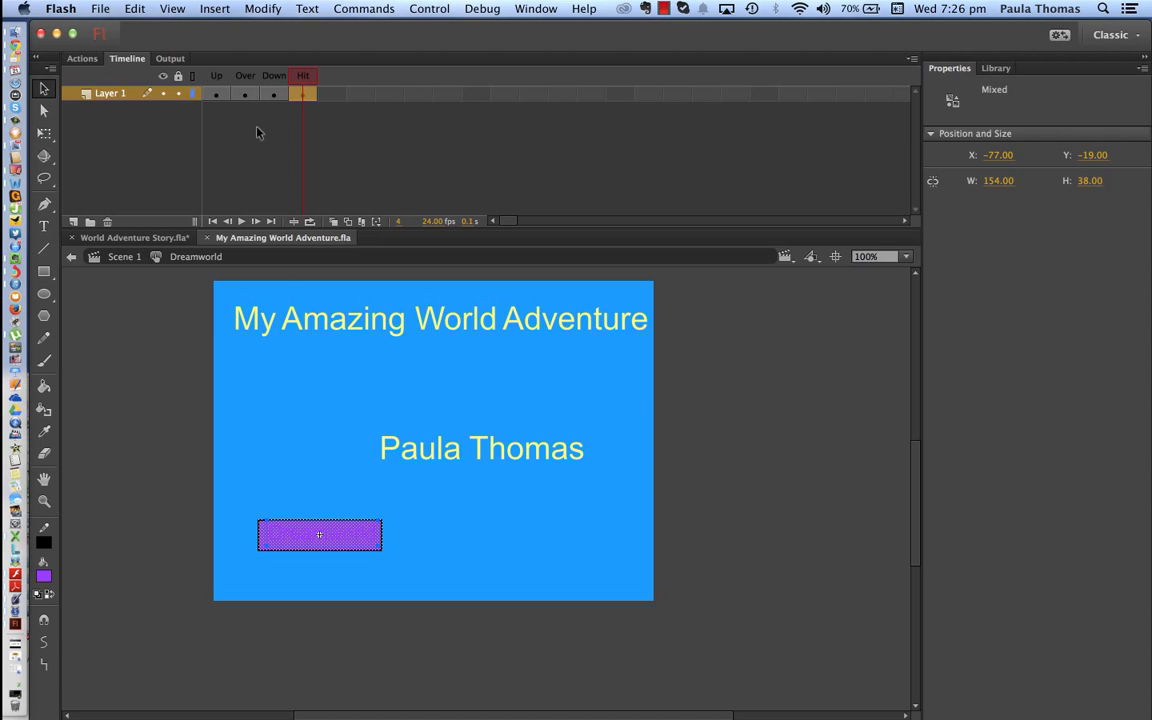
click(219, 94)
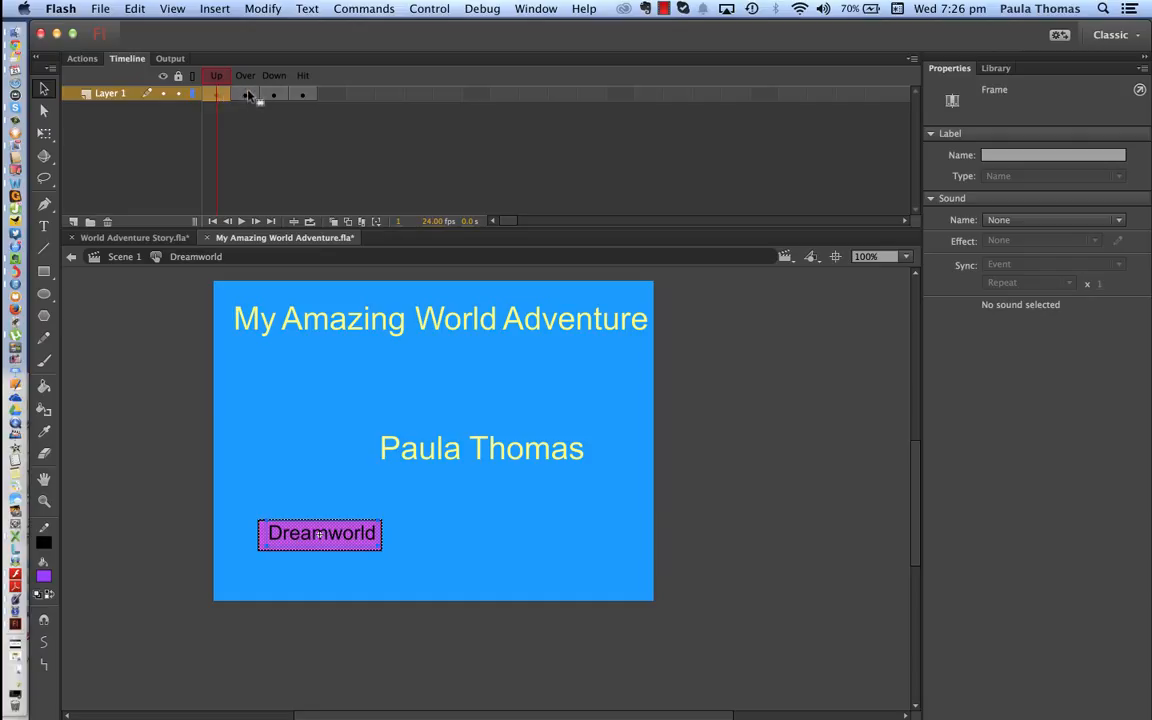
click(247, 94)
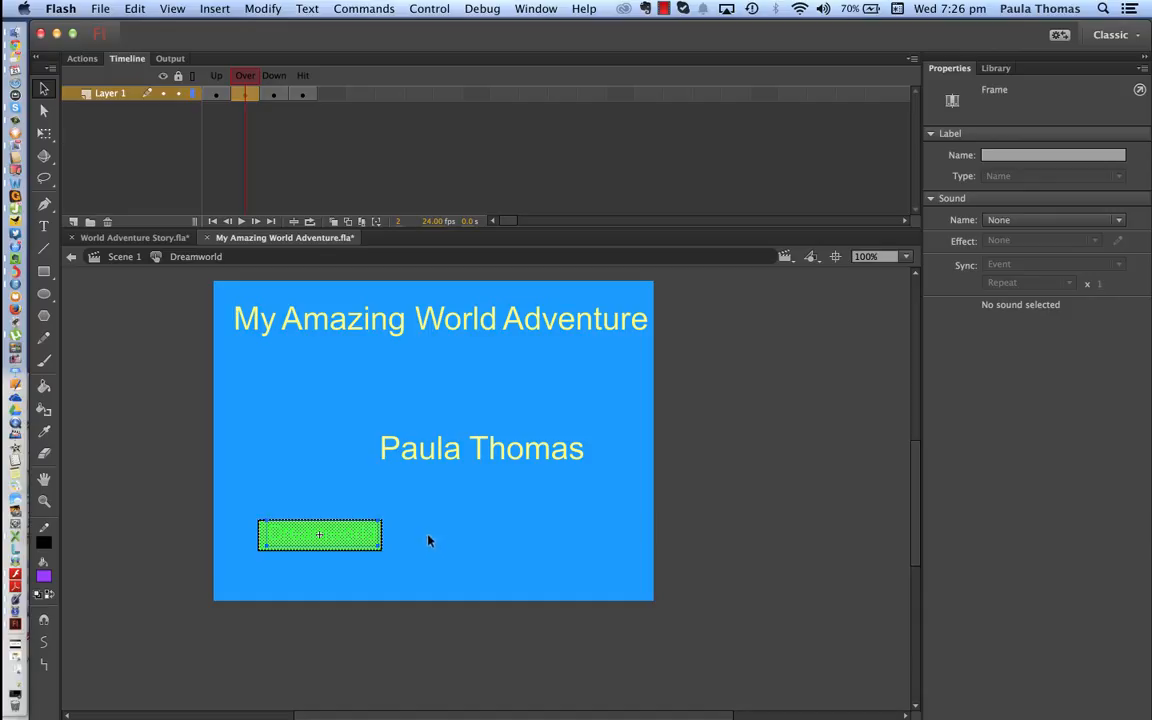
click(44, 90)
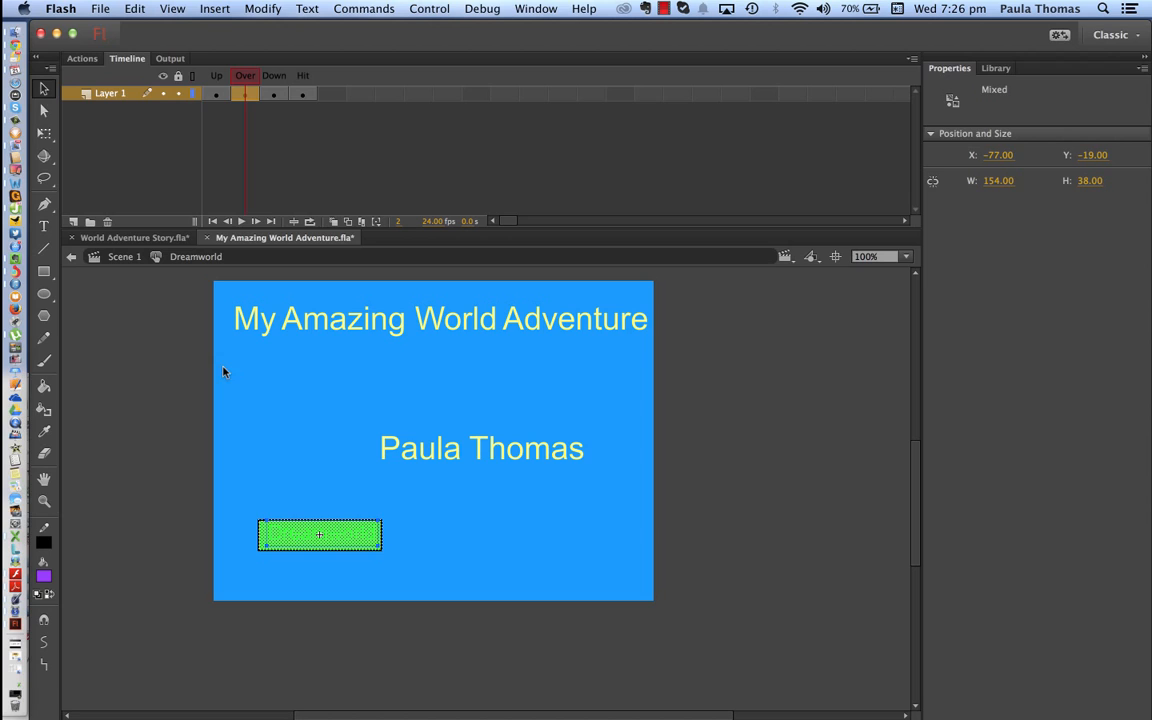
click(44, 228)
click(318, 535)
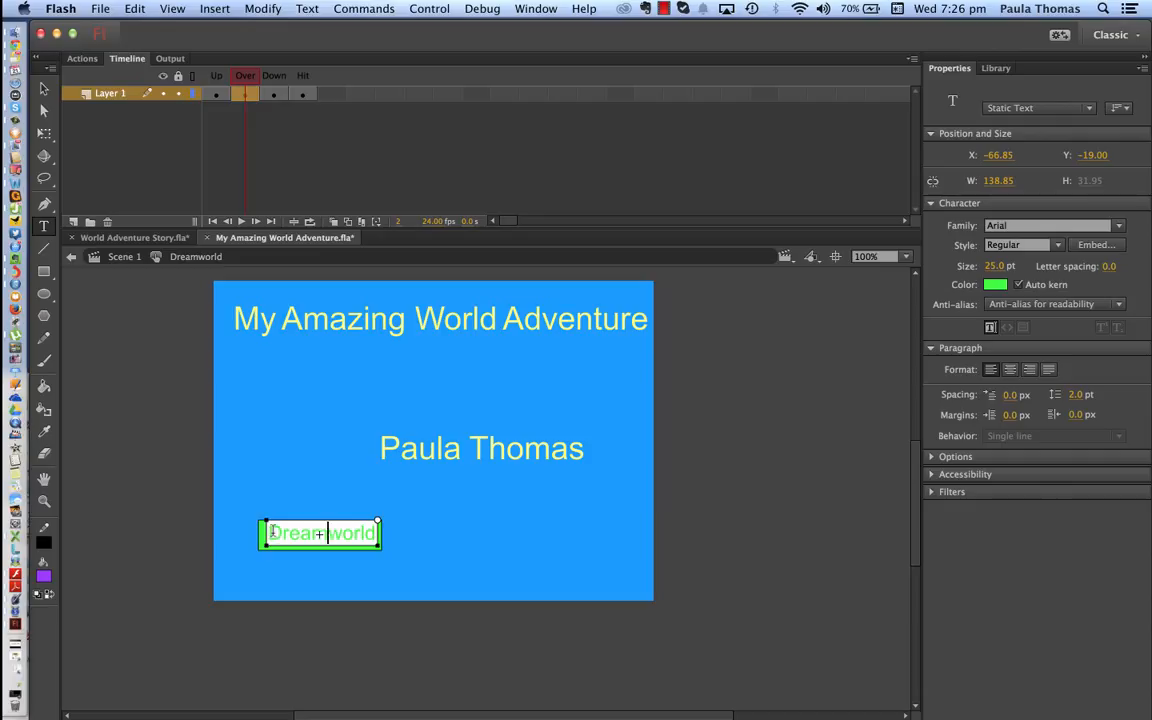
drag(272, 531, 387, 536)
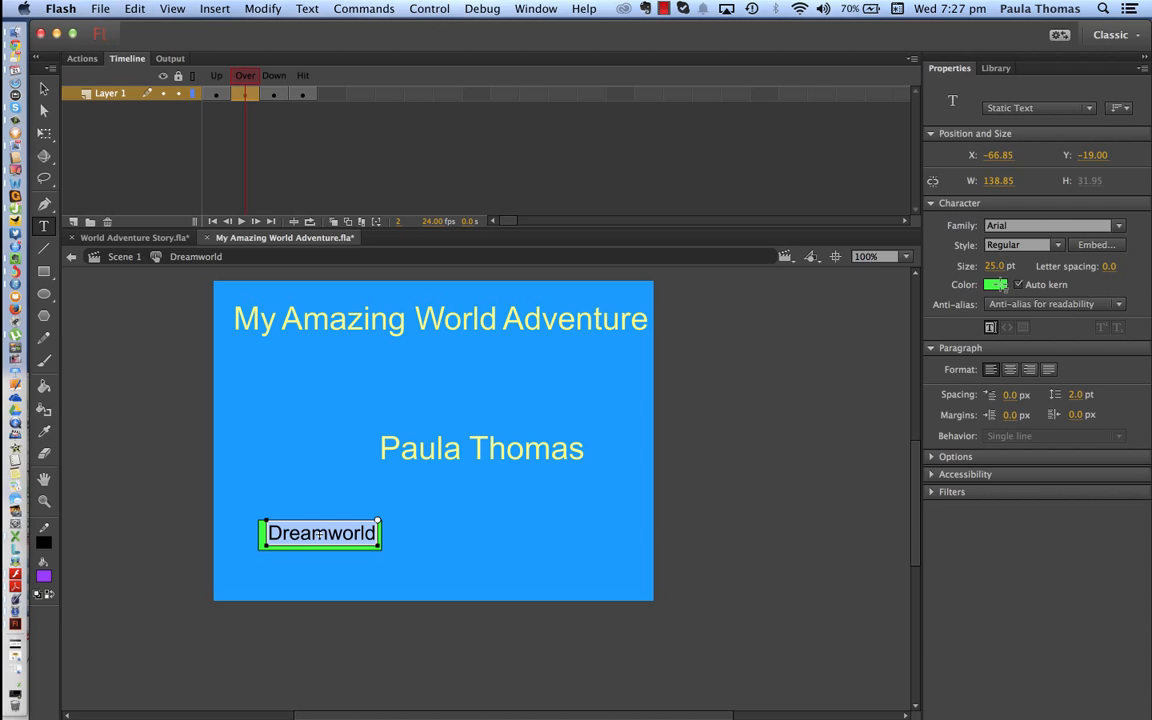
click(996, 286)
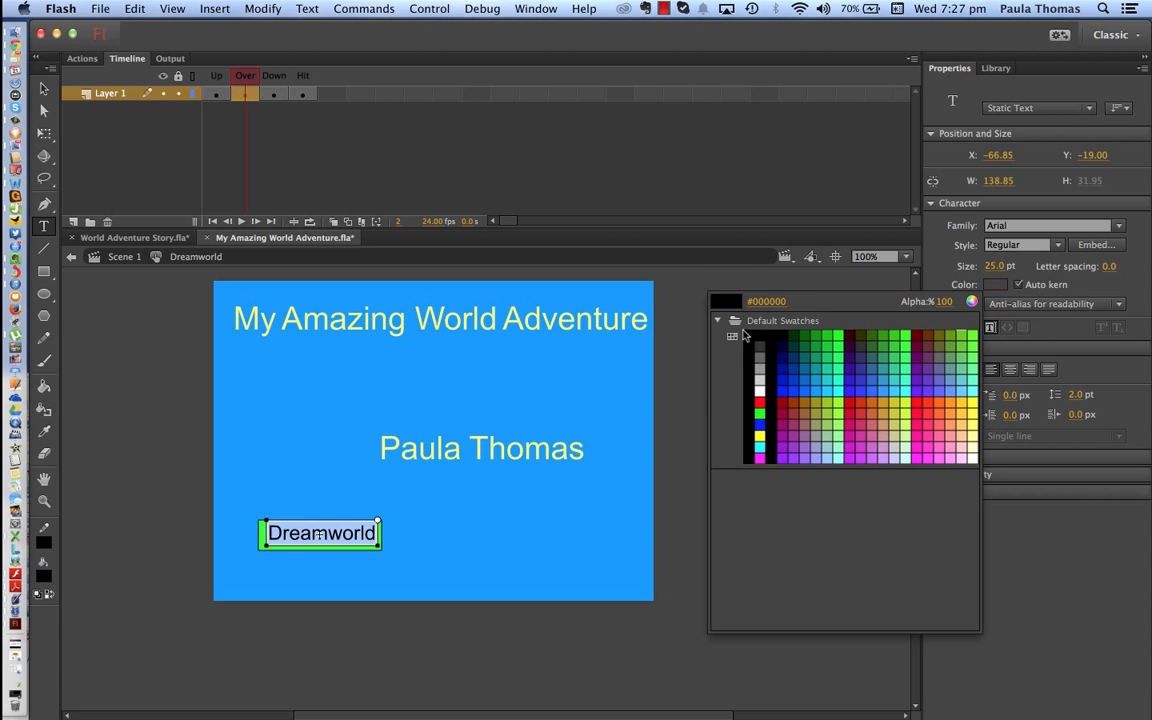
click(688, 298)
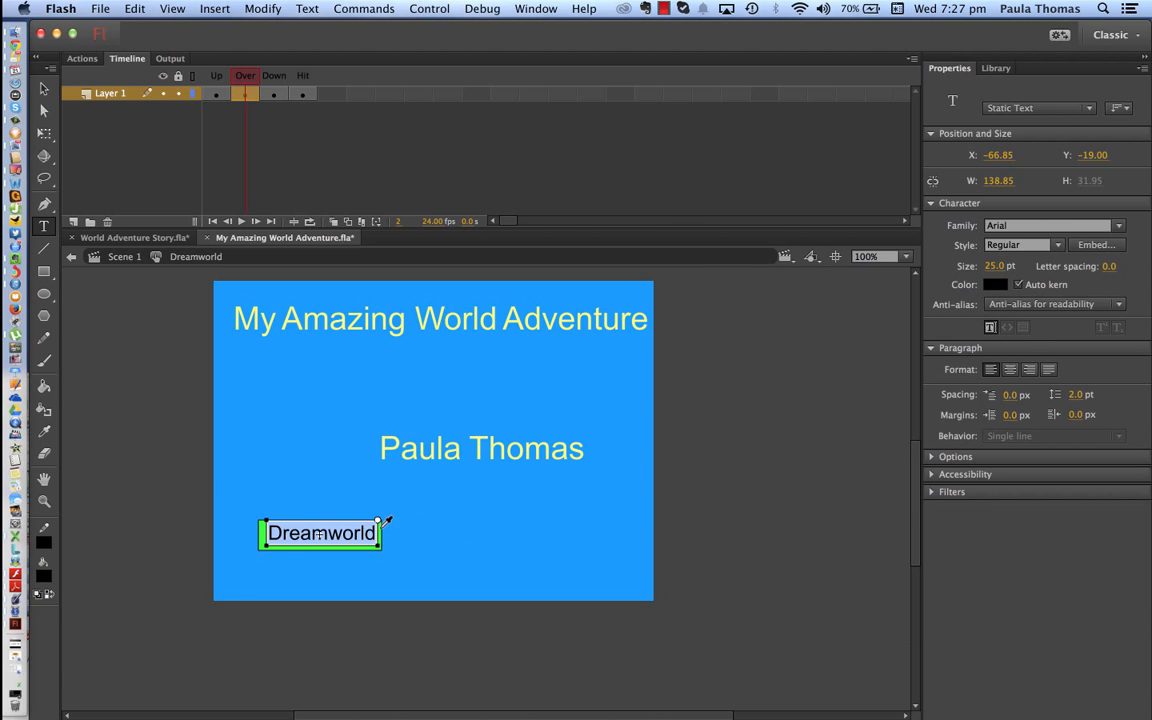
Set the colour of the whole Dreamworld label in the button's Down state to black.
click(274, 94)
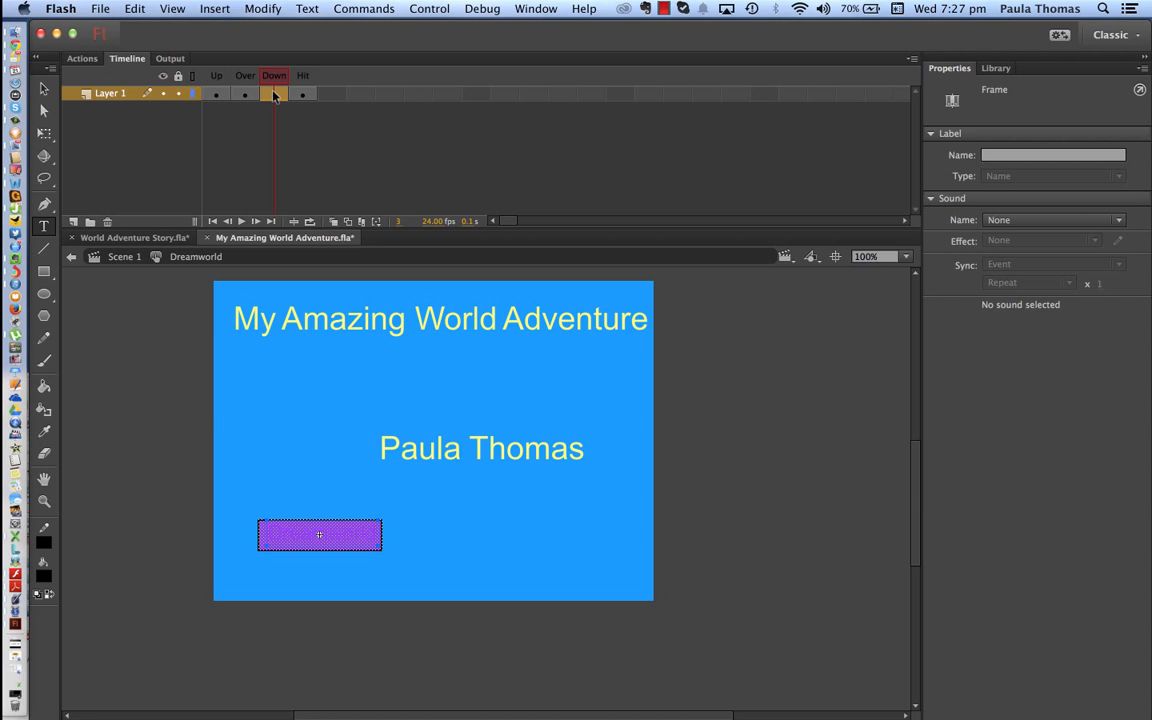
click(44, 227)
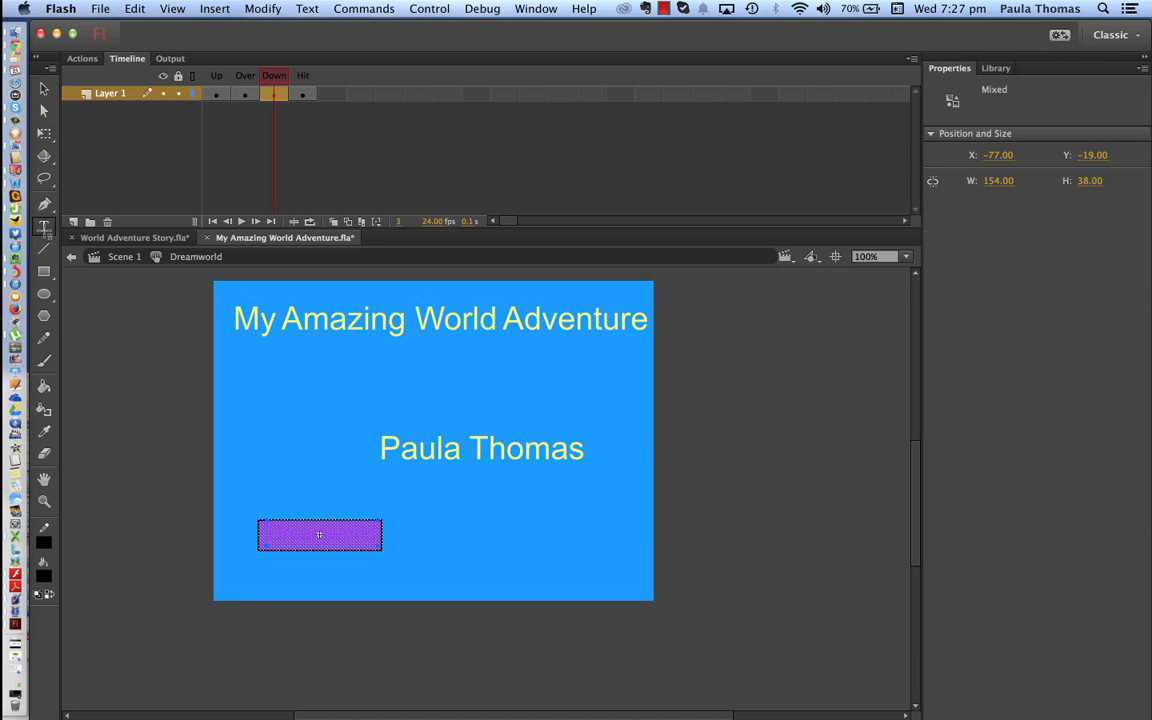
click(270, 533)
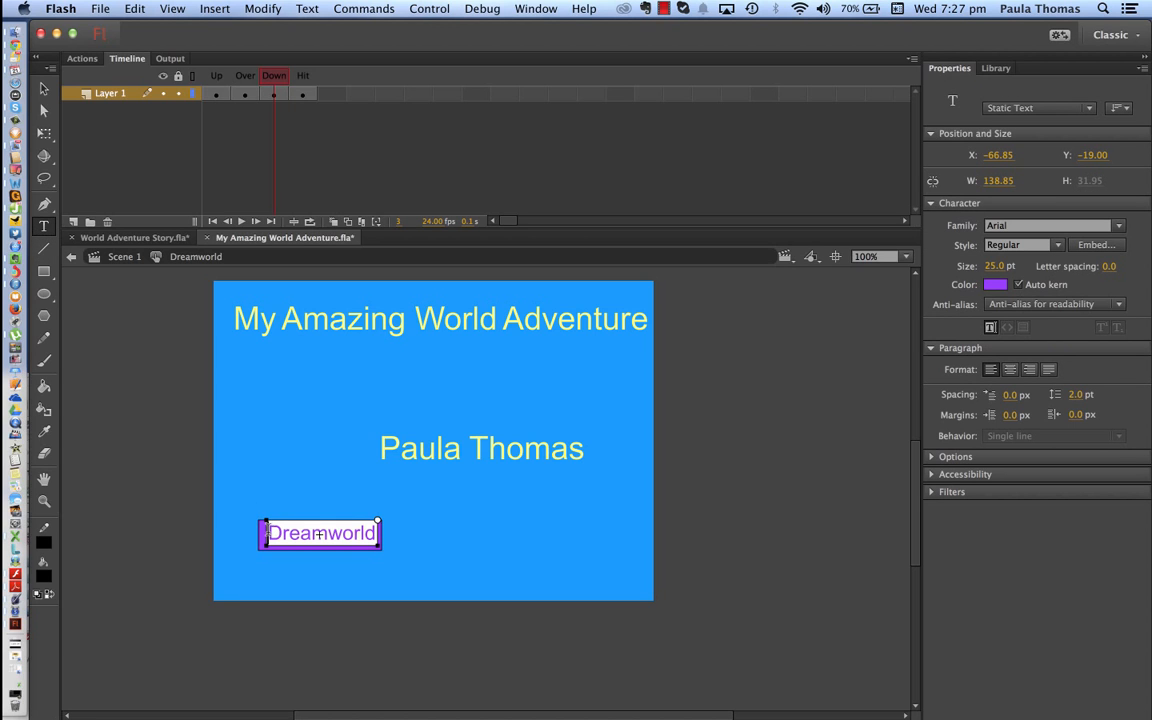
key(shift+Right)
key(shift+Right)
key(shift+Right)
key(shift+Right)
key(shift+Right)
key(shift+Right)
key(shift+Right)
key(shift+Right)
key(shift+Right)
key(shift+Right)
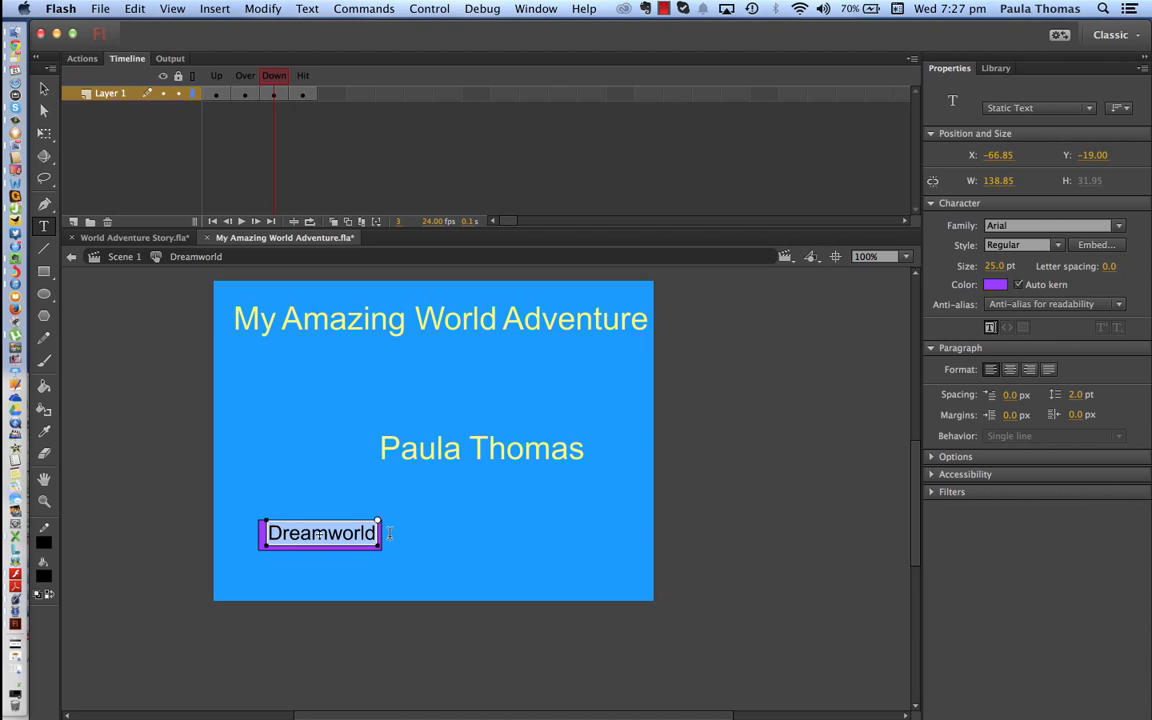
click(995, 284)
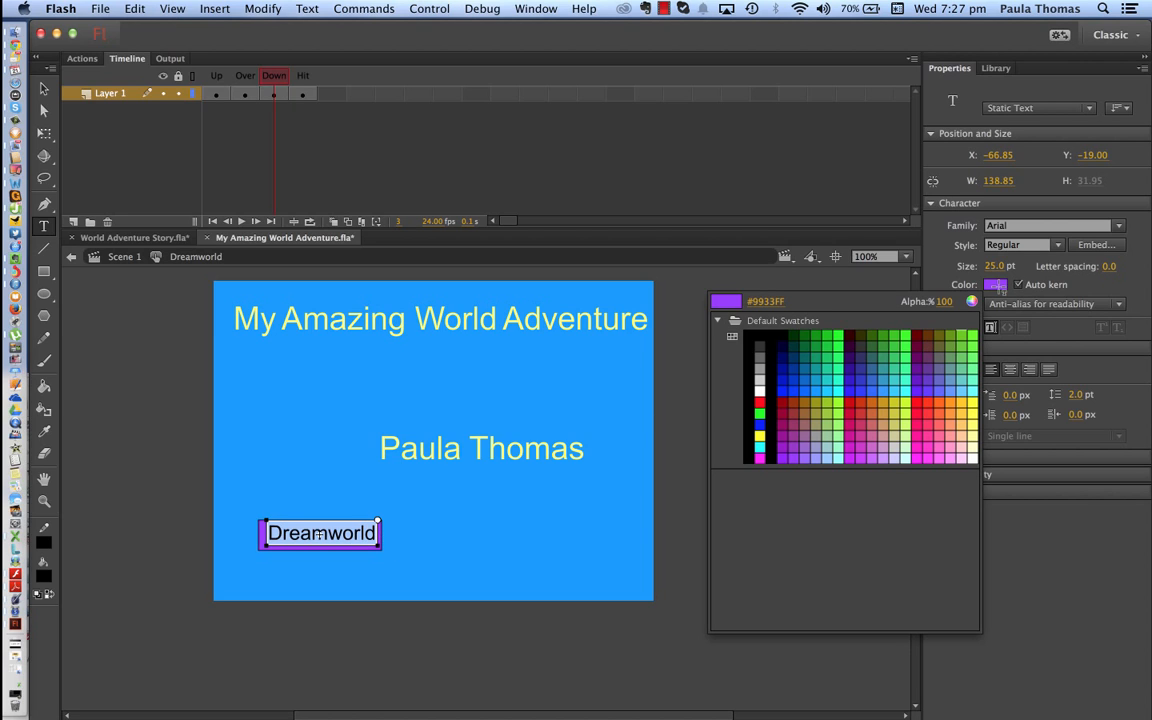
click(760, 338)
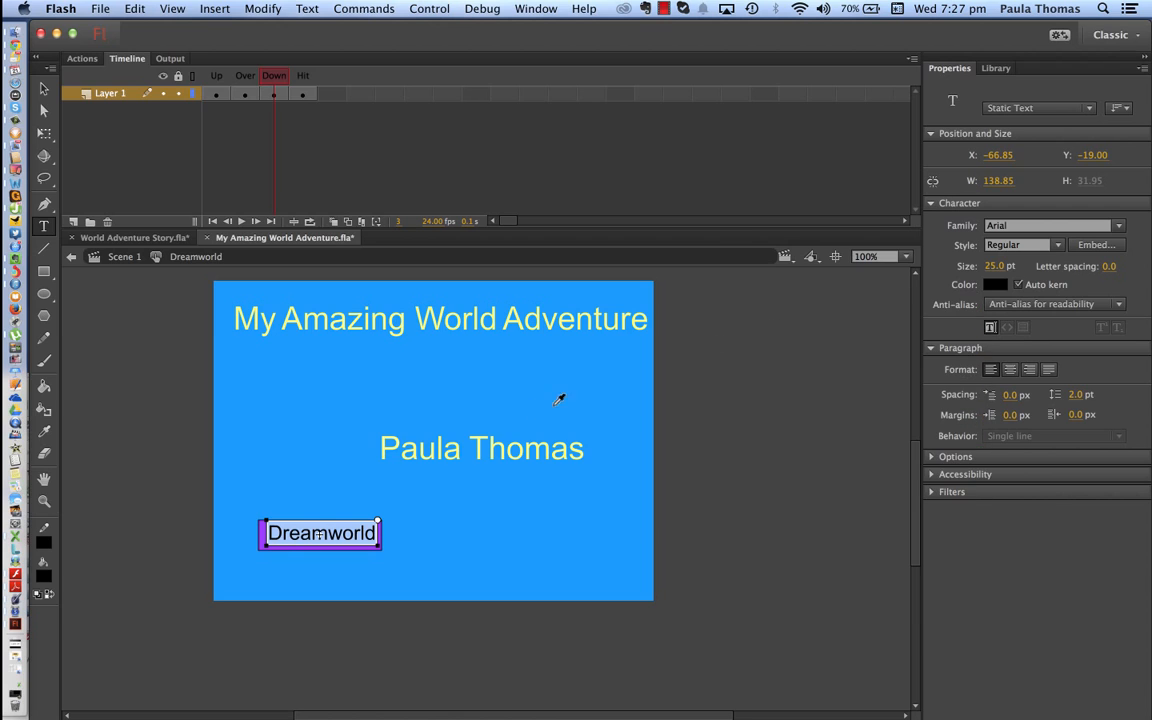
Check the button's Hit state, return to Scene 1, and save the document.
click(307, 94)
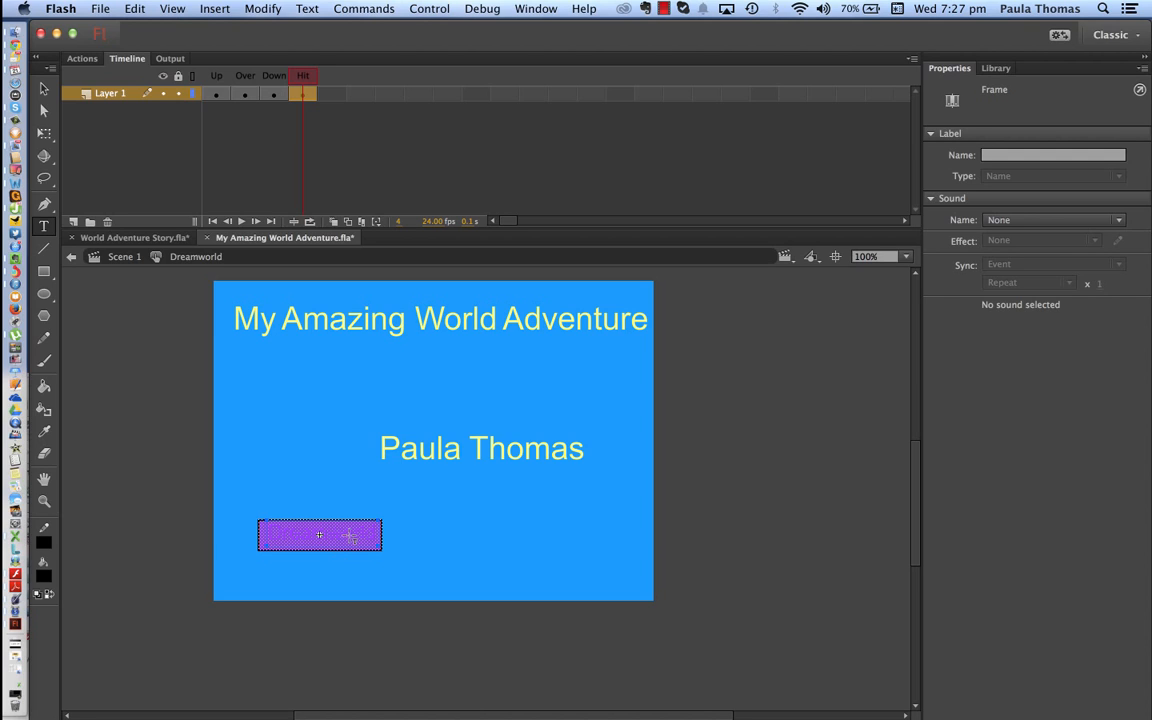
click(44, 89)
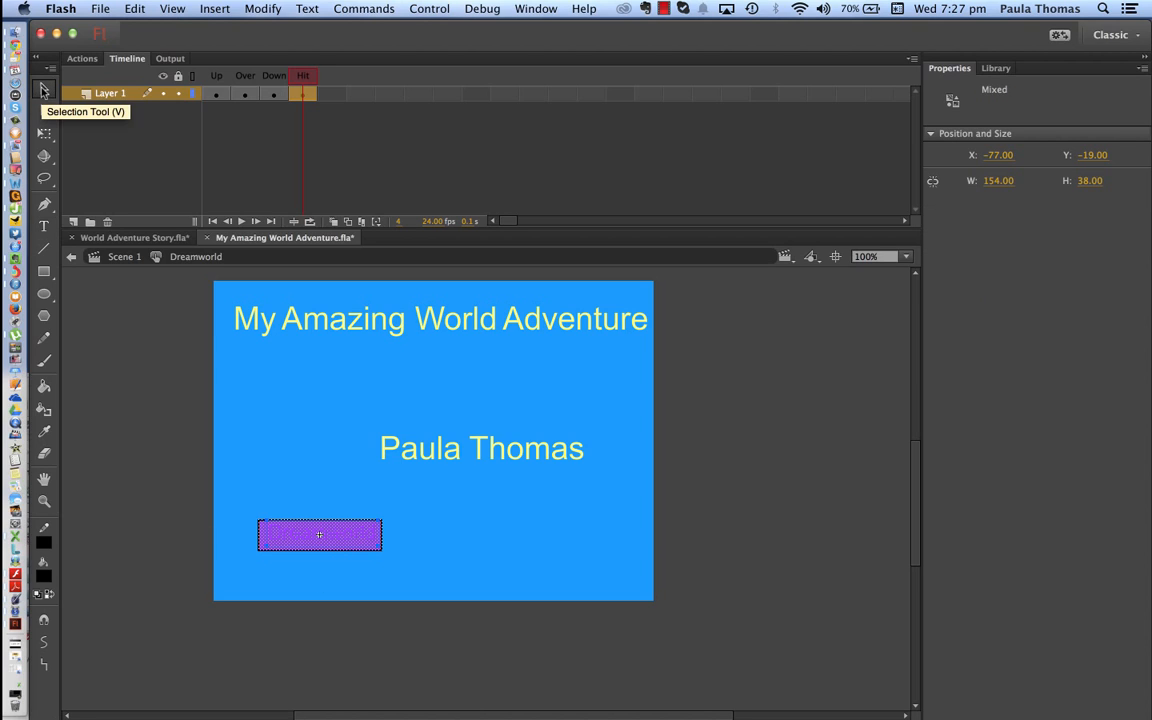
double_click(480, 549)
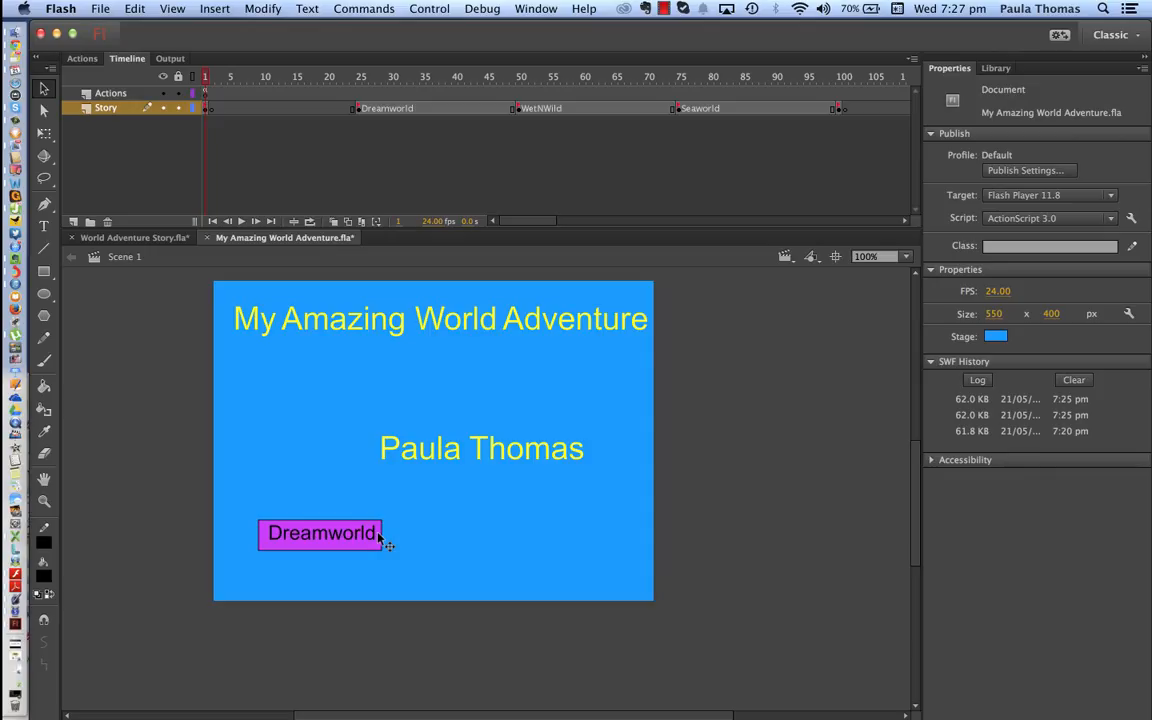
click(101, 9)
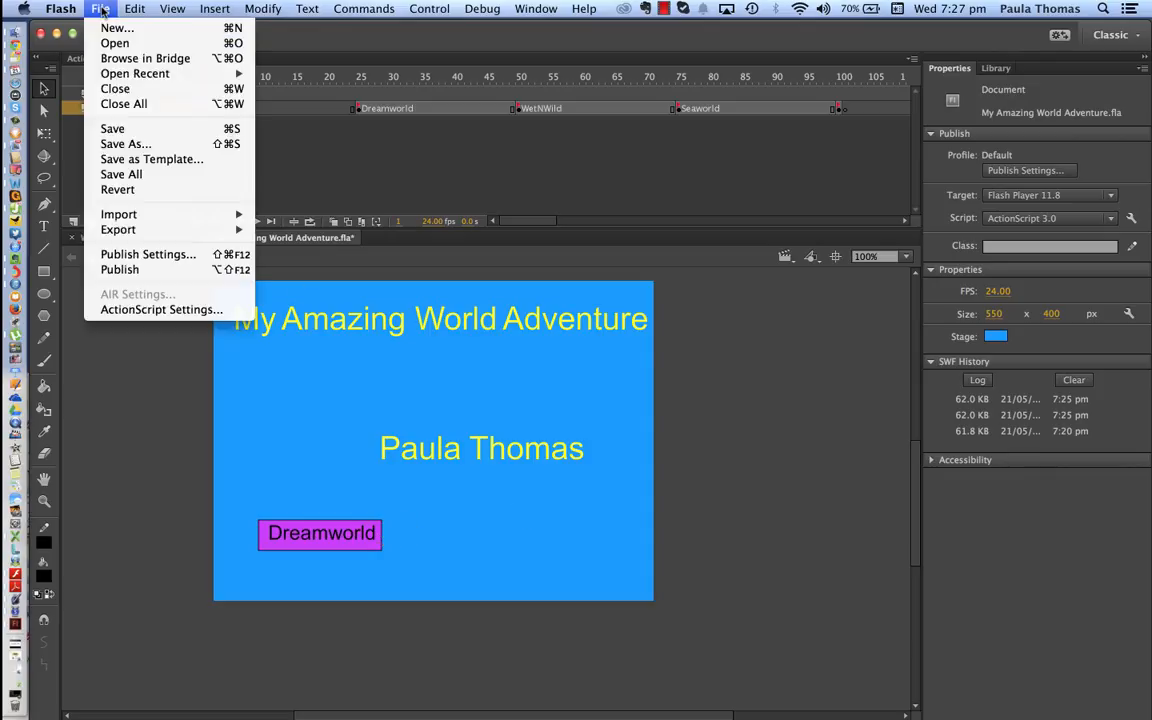
click(112, 129)
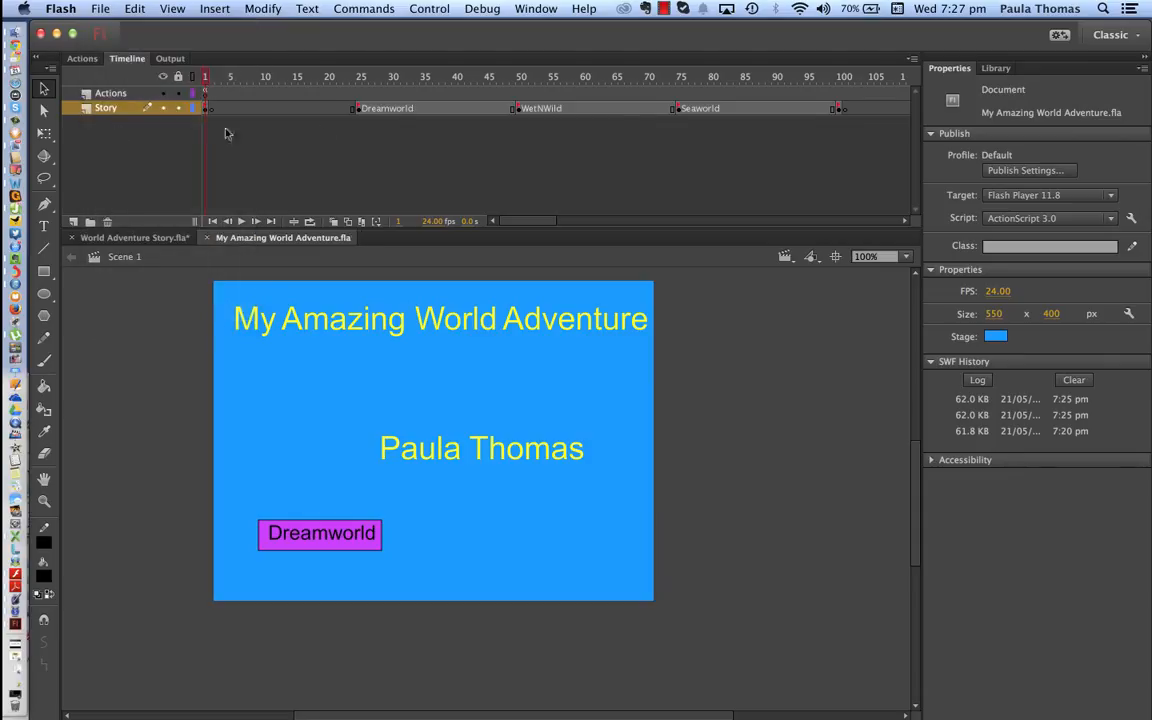
click(663, 8)
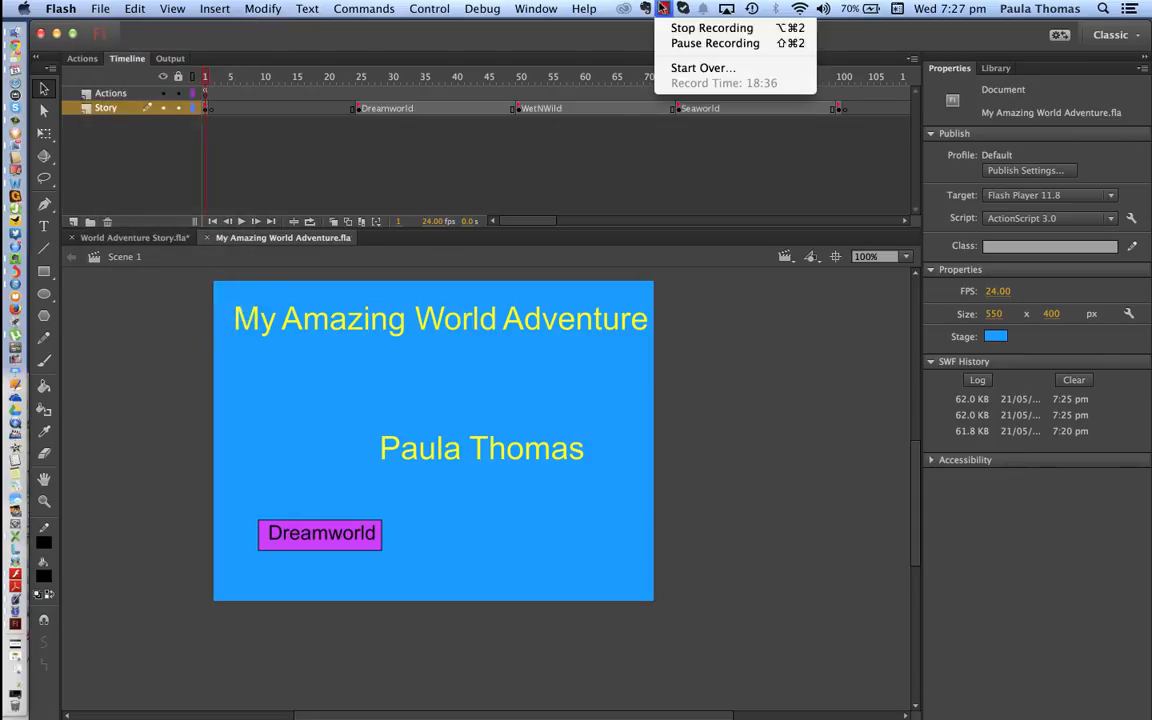
click(673, 43)
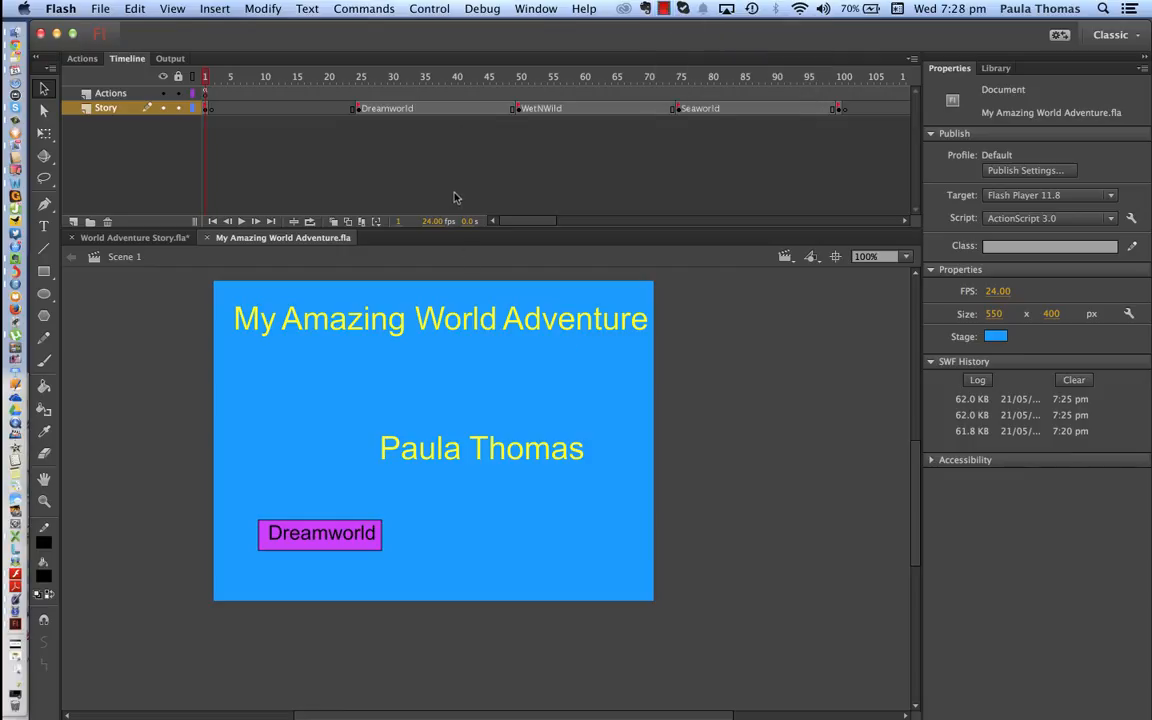
Test the movie in Flash Professional, try the Dreamworld button in the preview, and close the preview window.
click(443, 14)
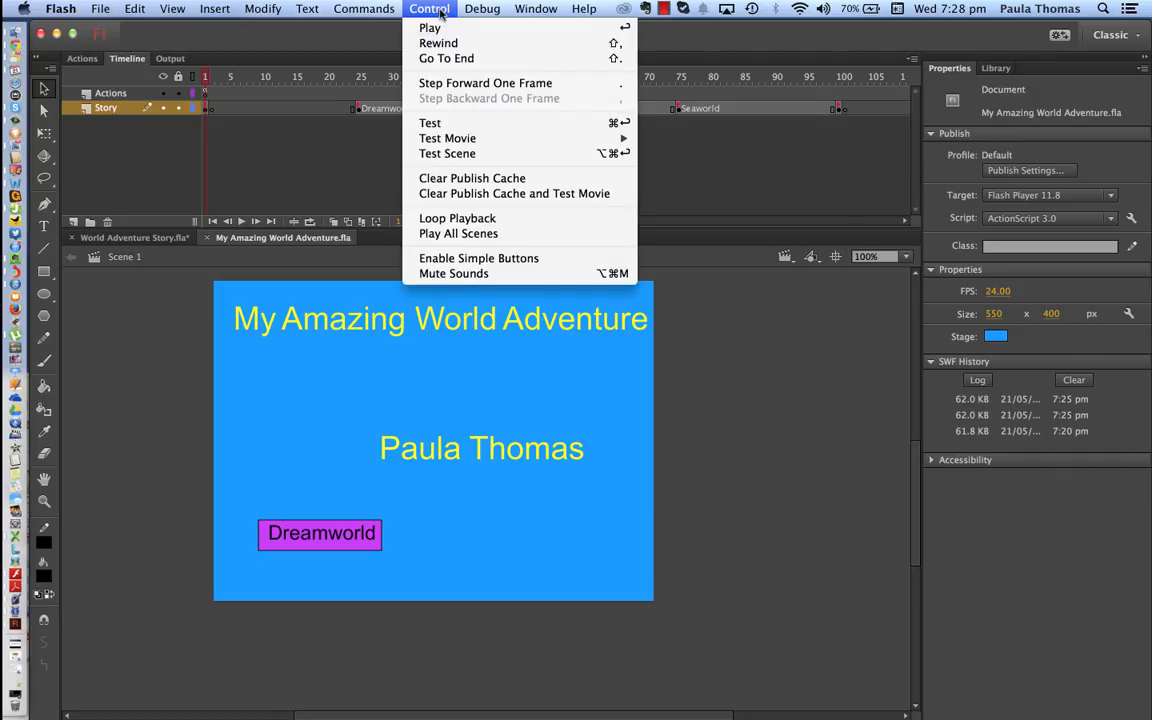
mouse_move(405, 137)
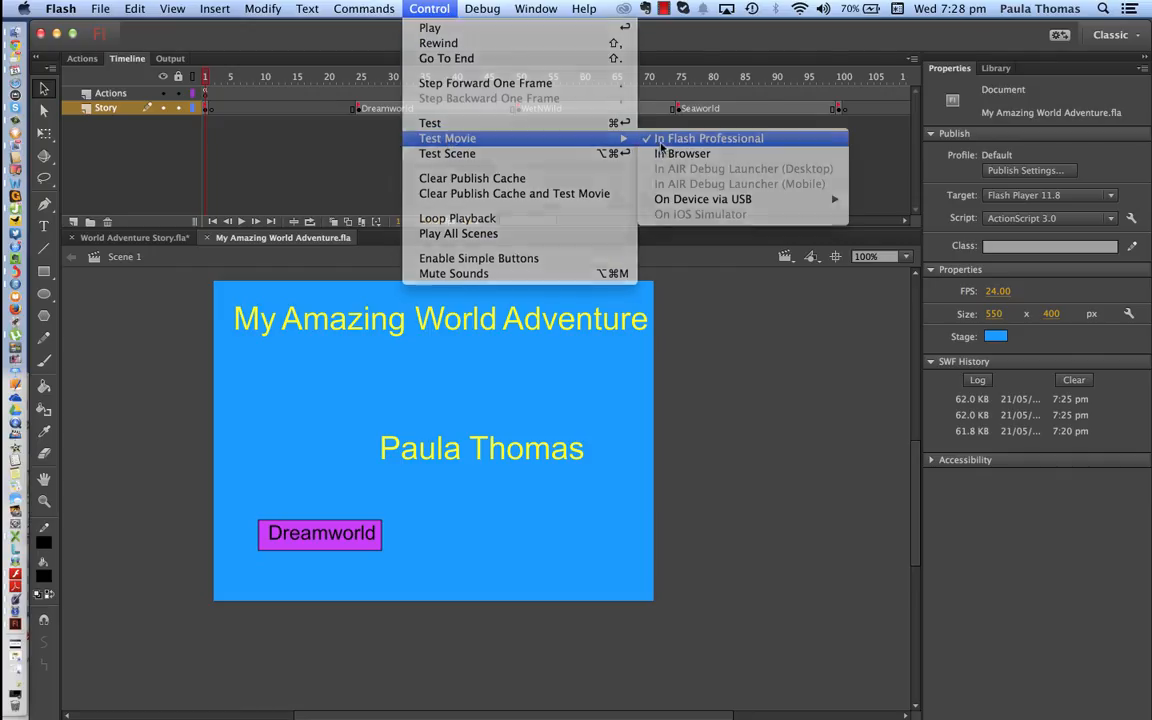
click(660, 147)
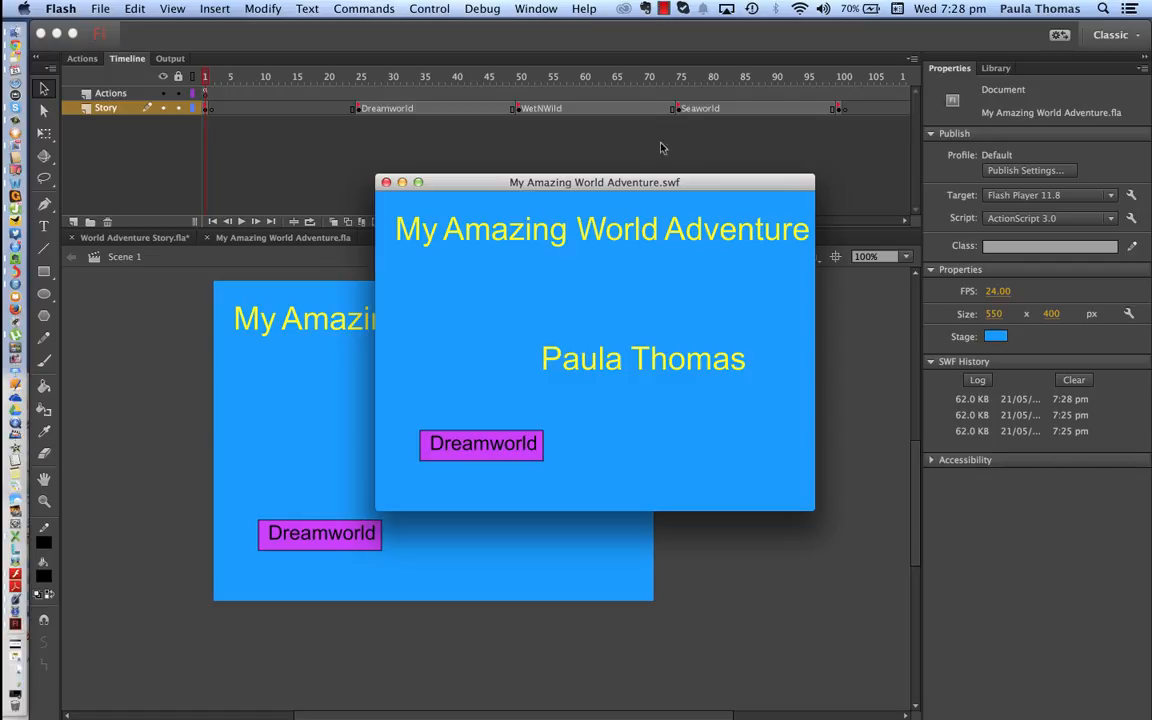
click(498, 449)
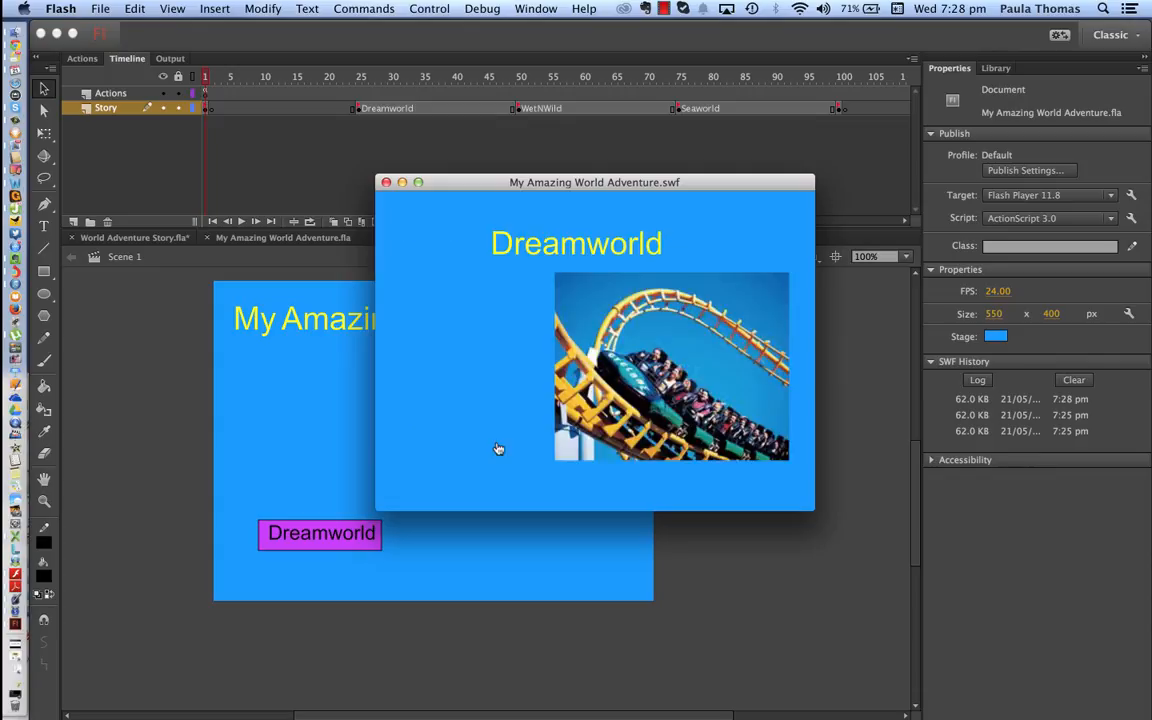
click(386, 183)
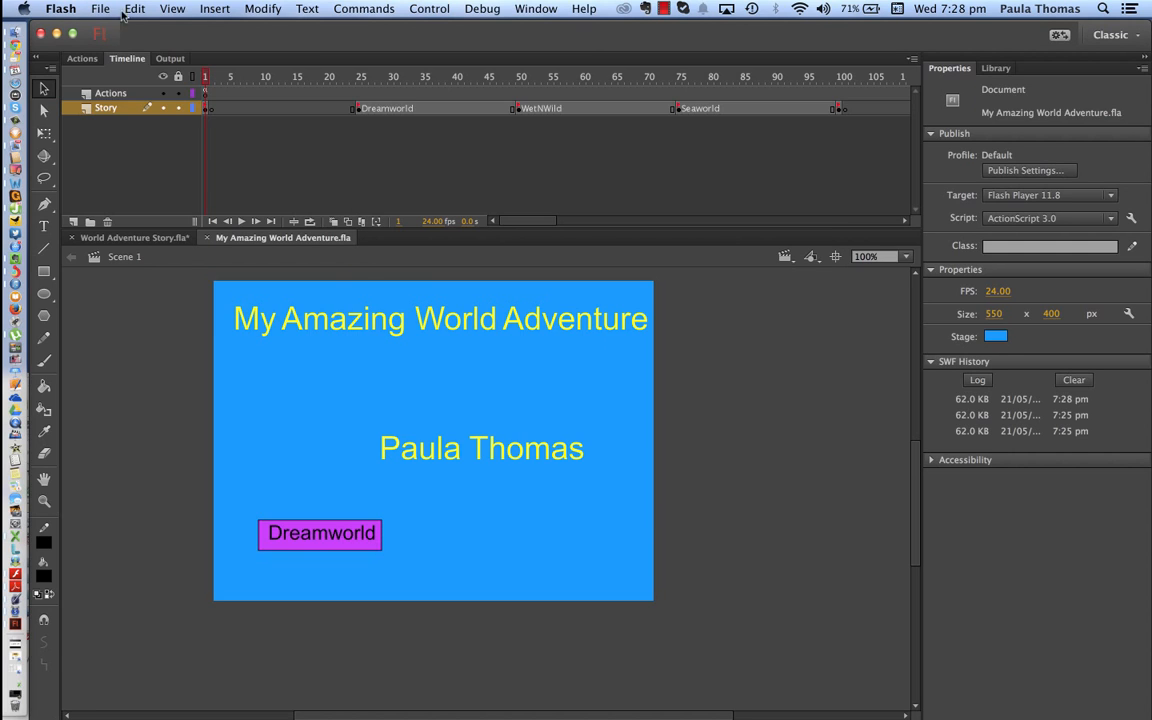
click(666, 10)
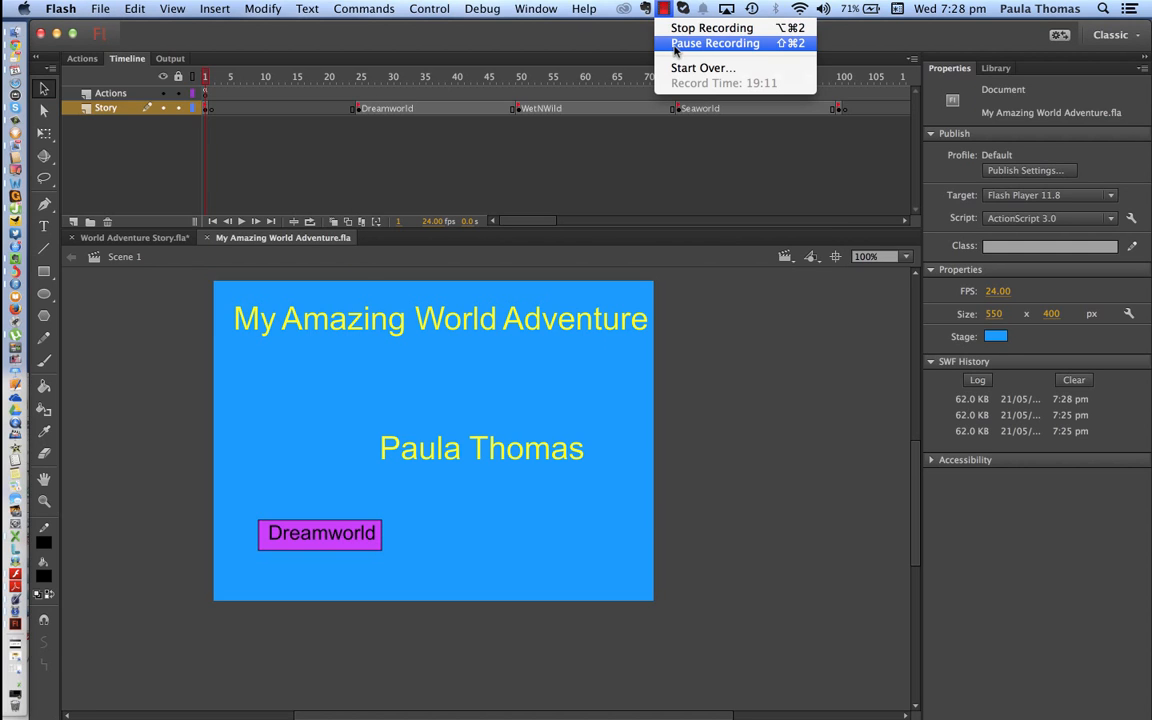
click(676, 44)
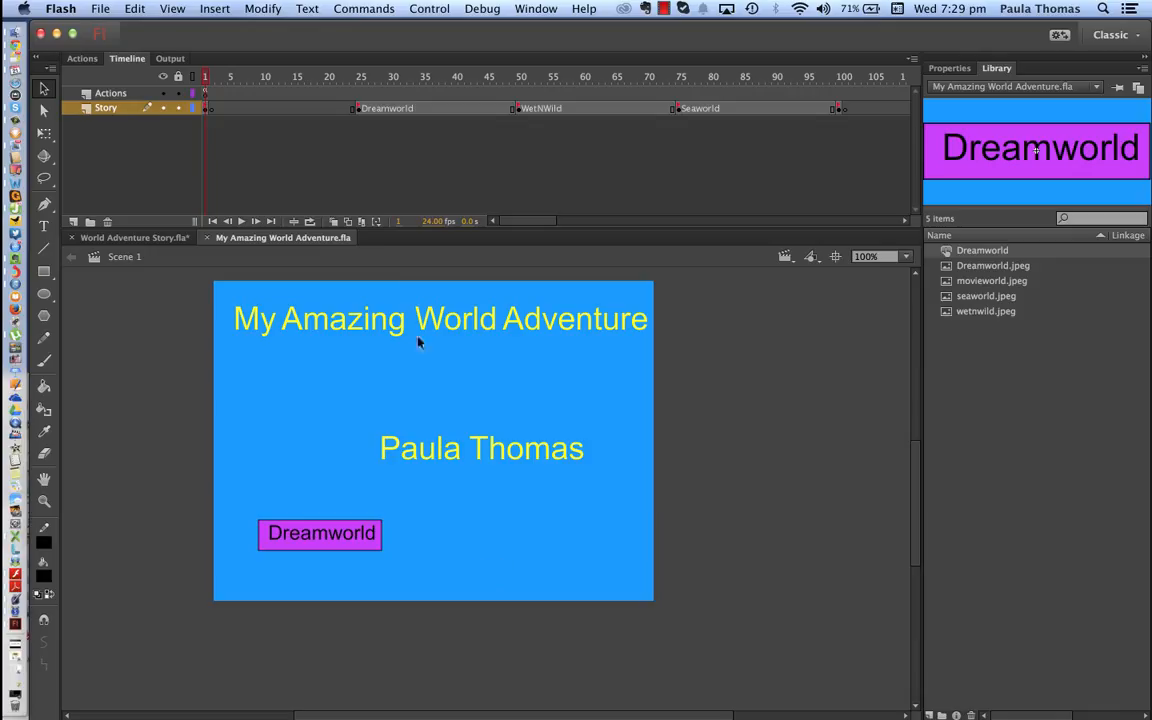
On the Story layer's Dreamworld frame 25, draw a green (#33FF66) rectangle about 144 by 29 px near the stage's lower-left corner.
click(360, 110)
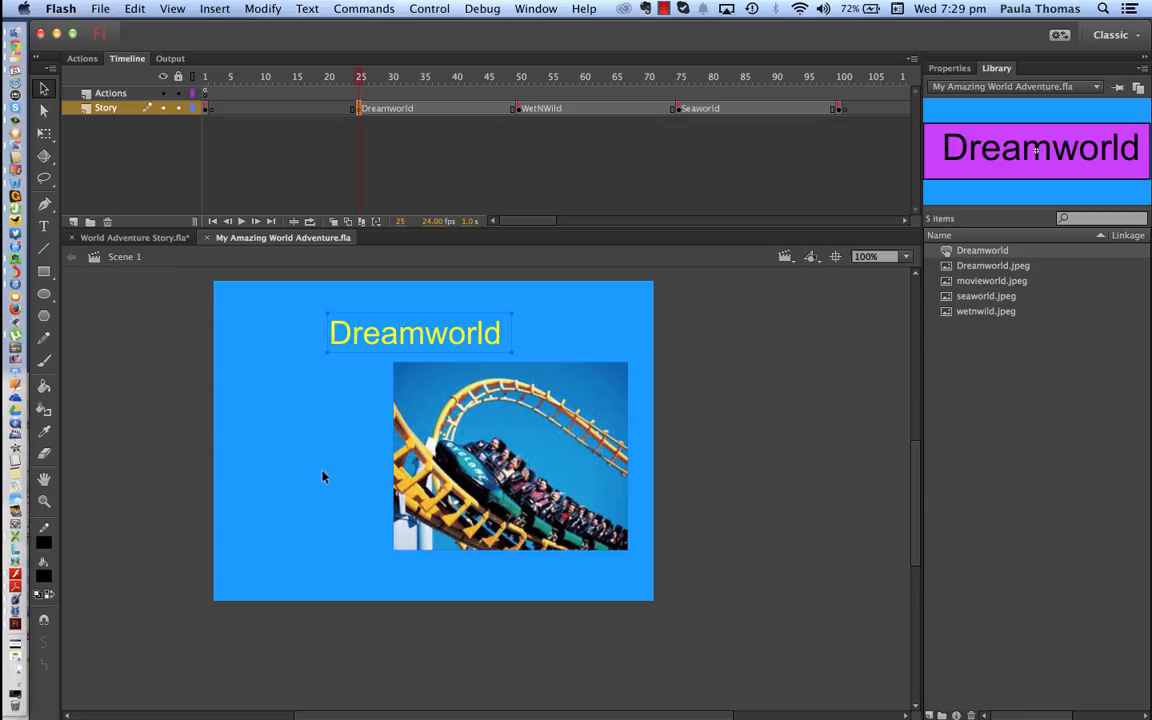
click(44, 272)
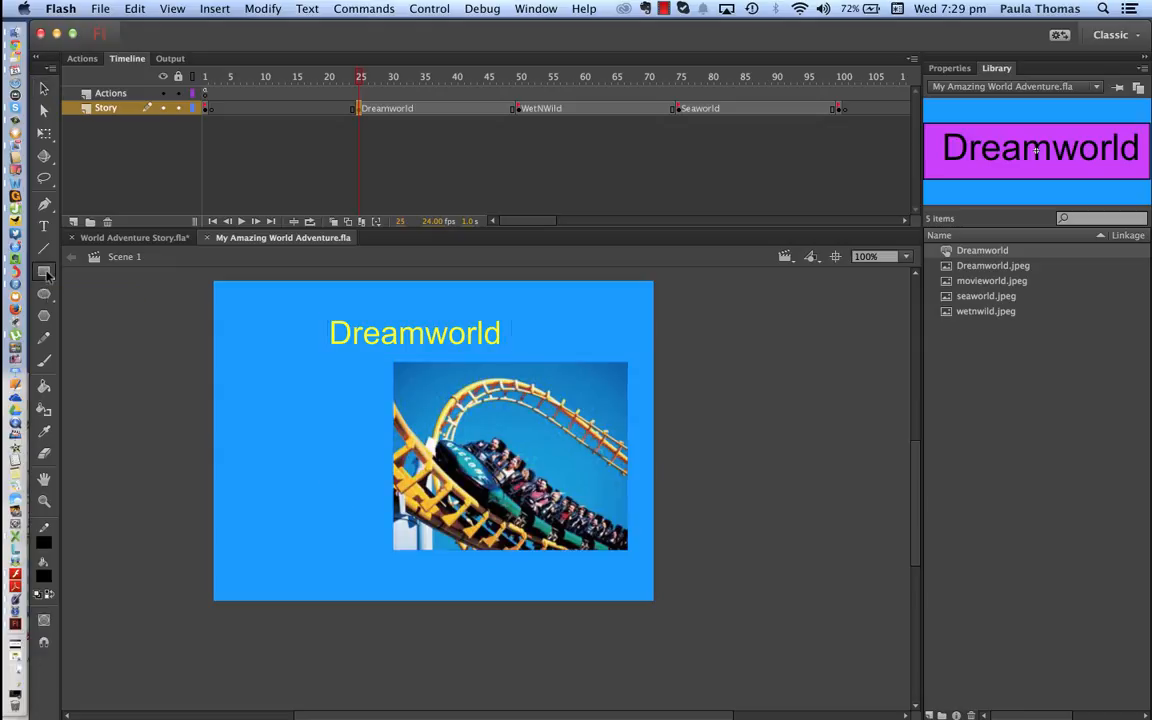
click(44, 577)
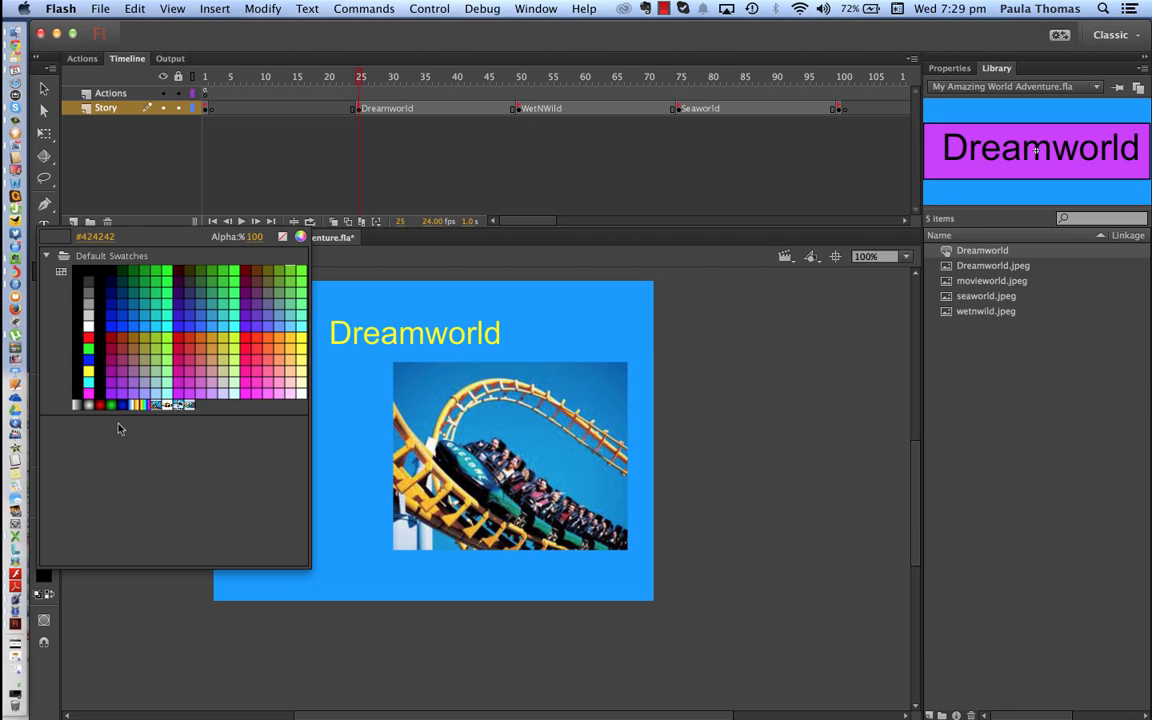
click(240, 285)
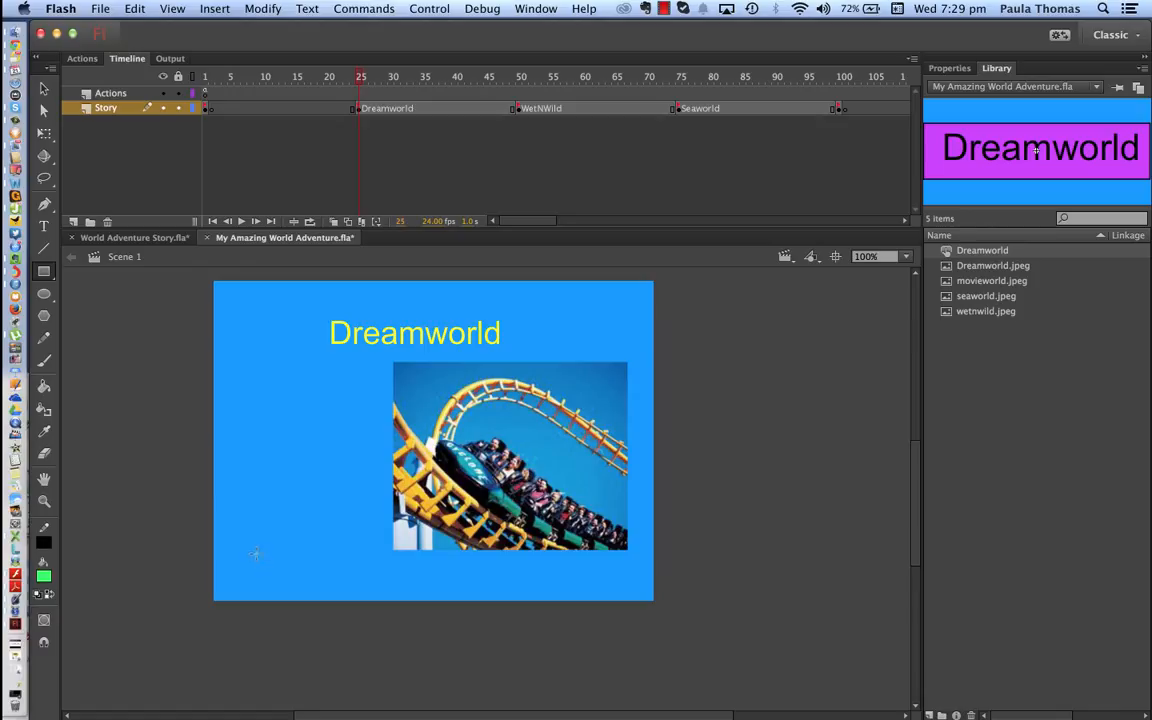
drag(255, 553, 371, 577)
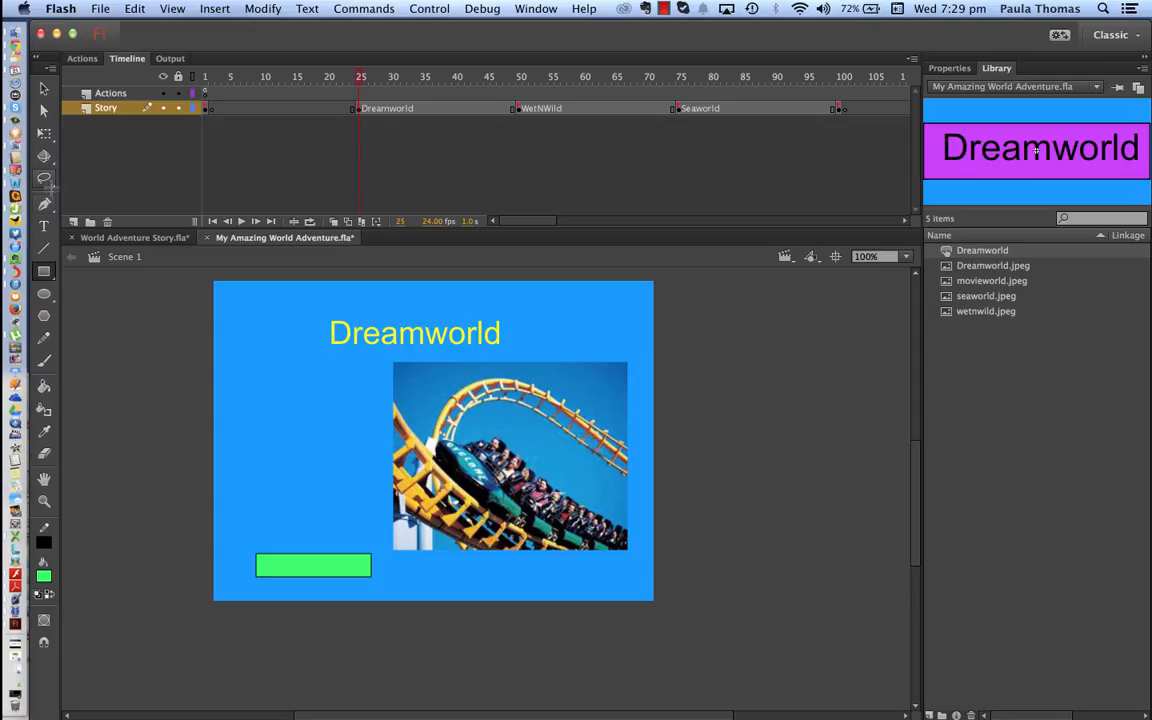
Add a black static text label reading "WetnWild" over the green rectangle.
click(44, 226)
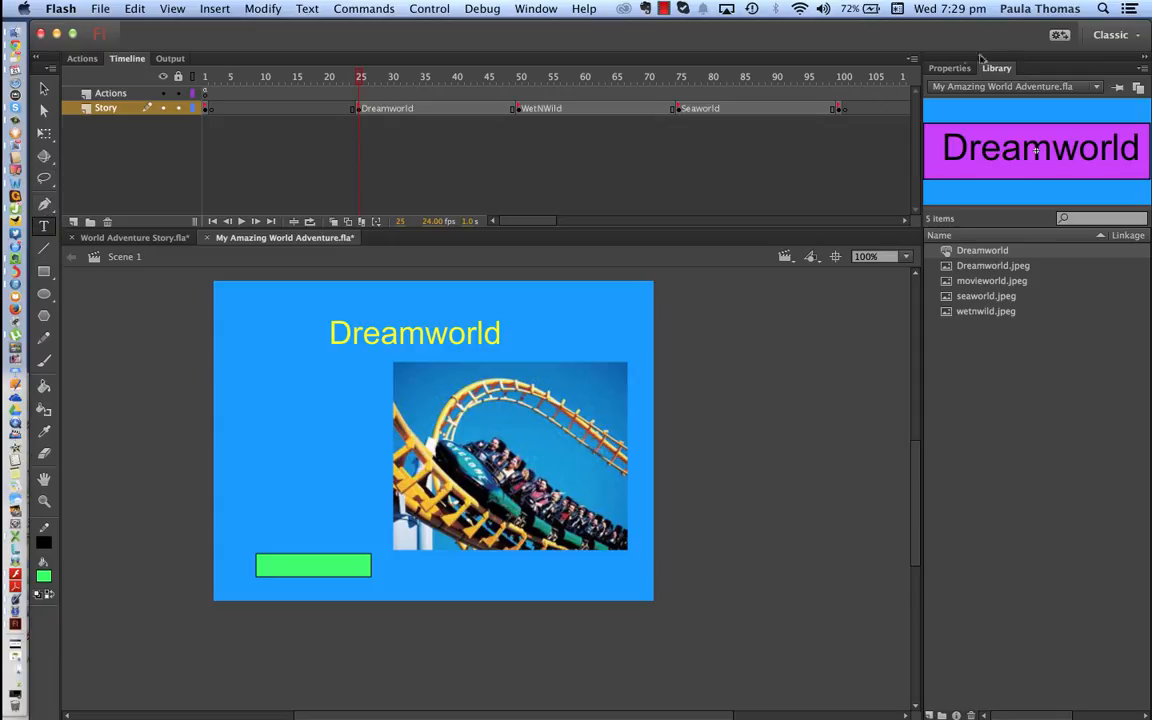
click(958, 68)
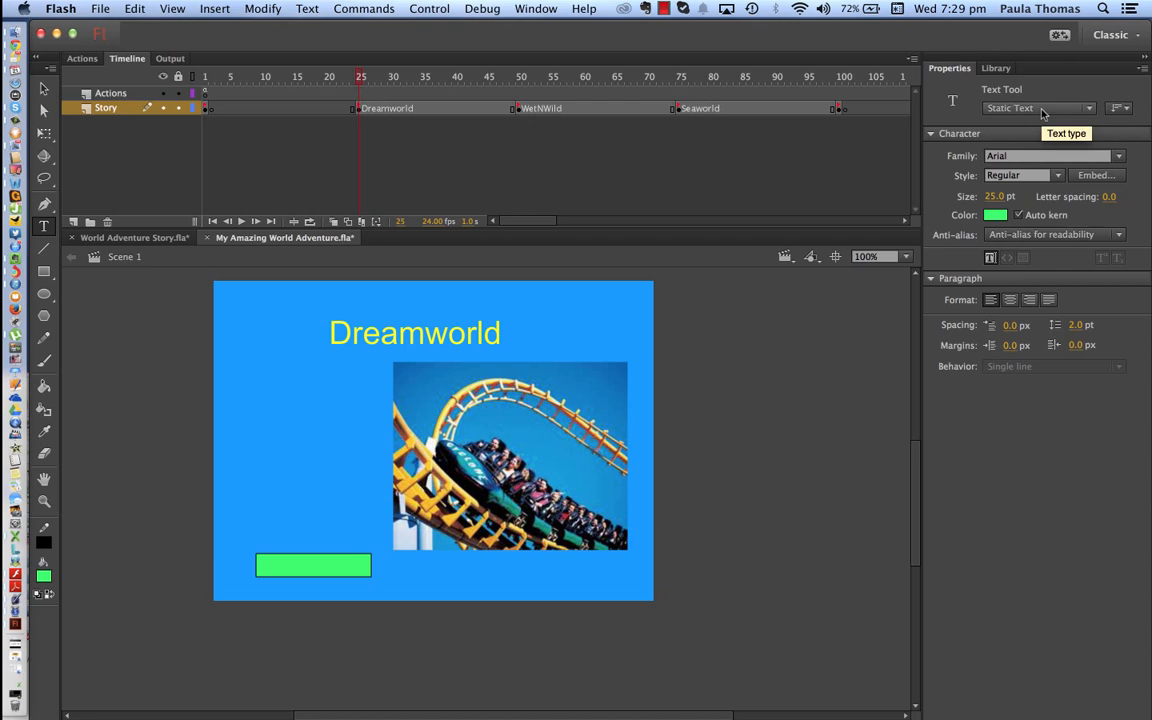
click(1003, 217)
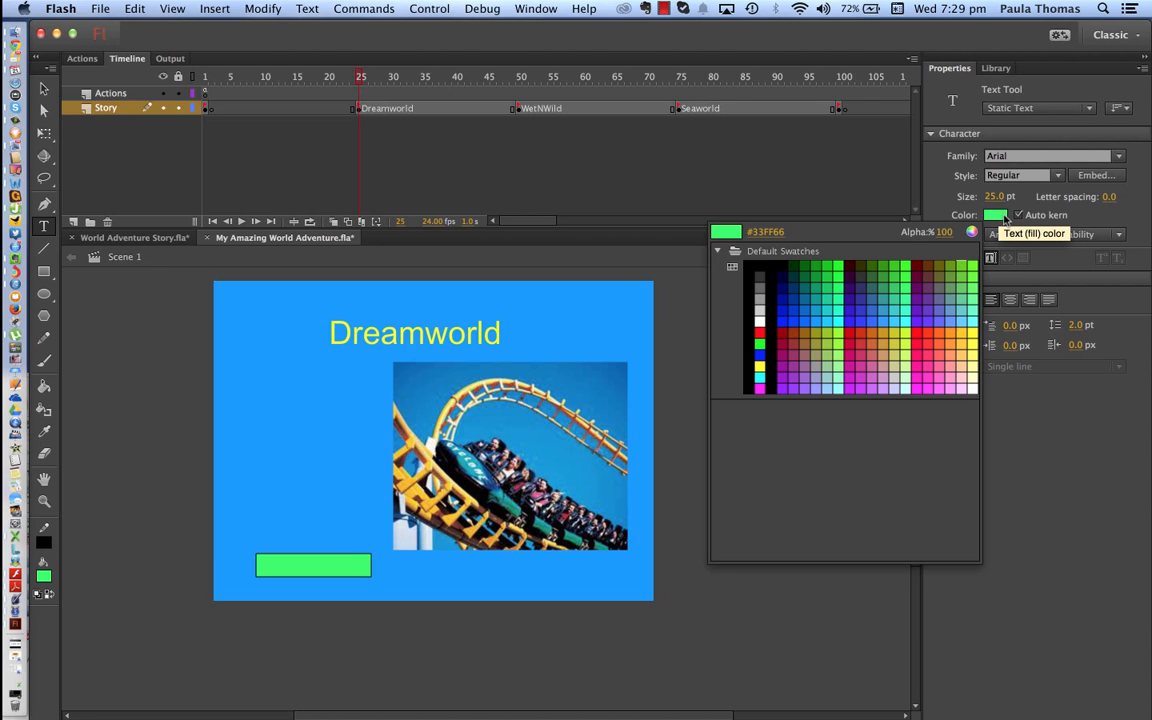
click(761, 271)
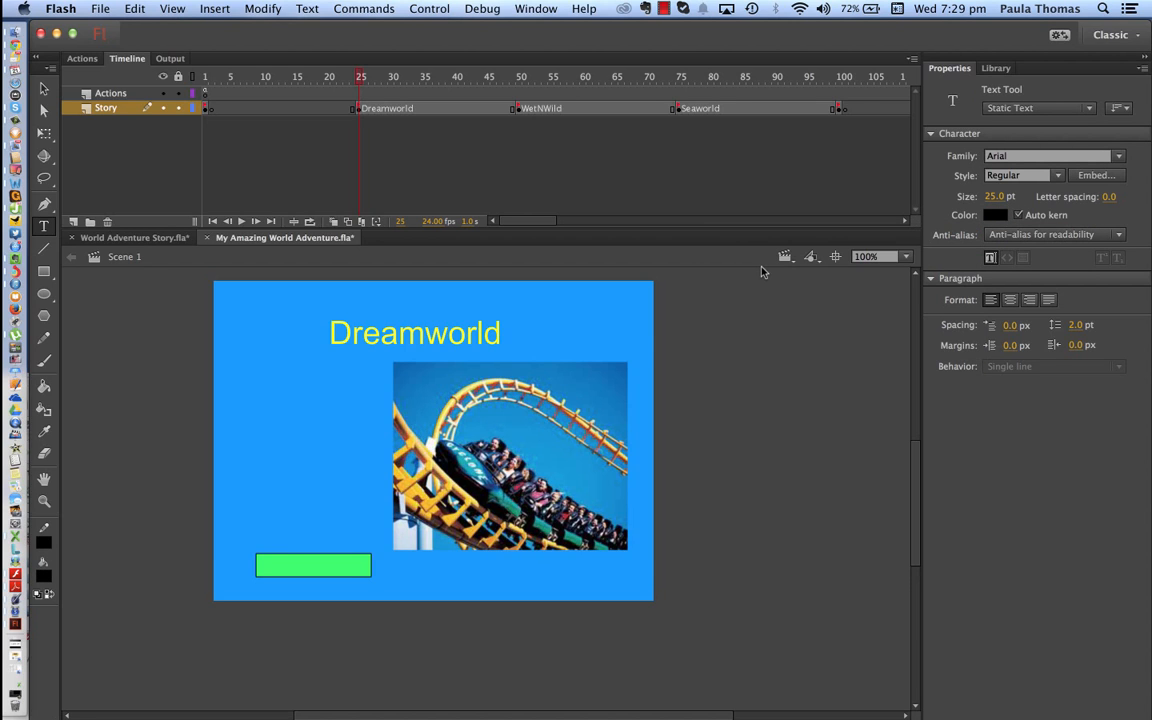
click(272, 566)
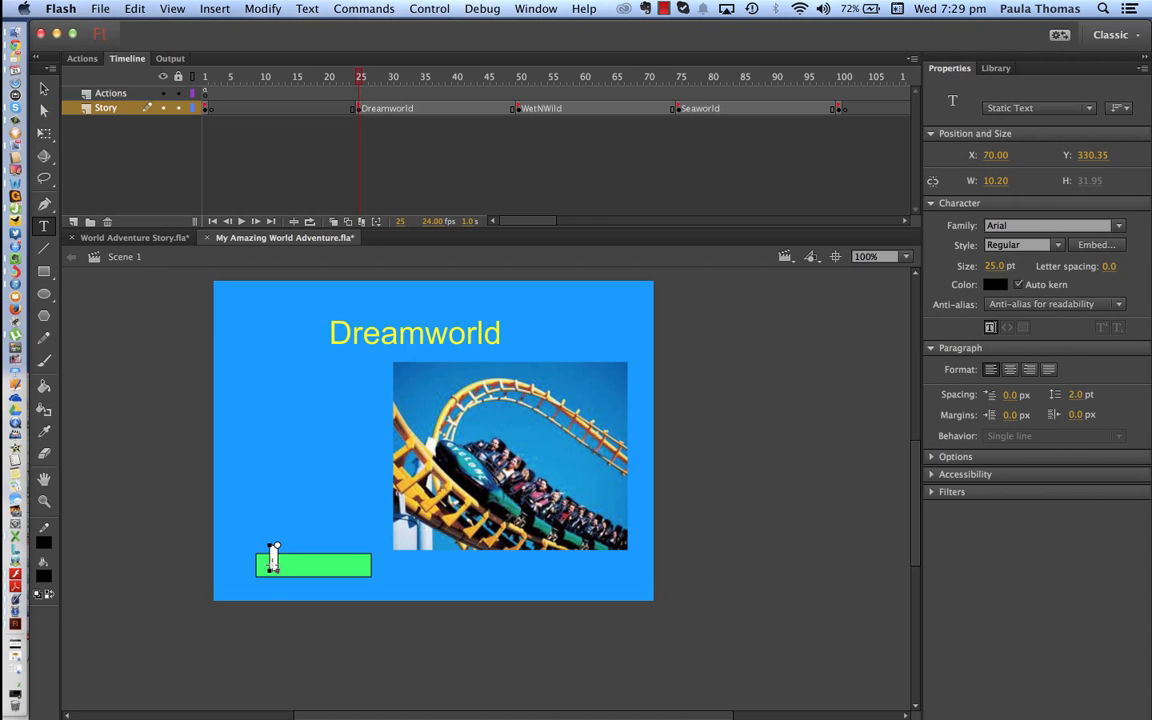
text(Wet)
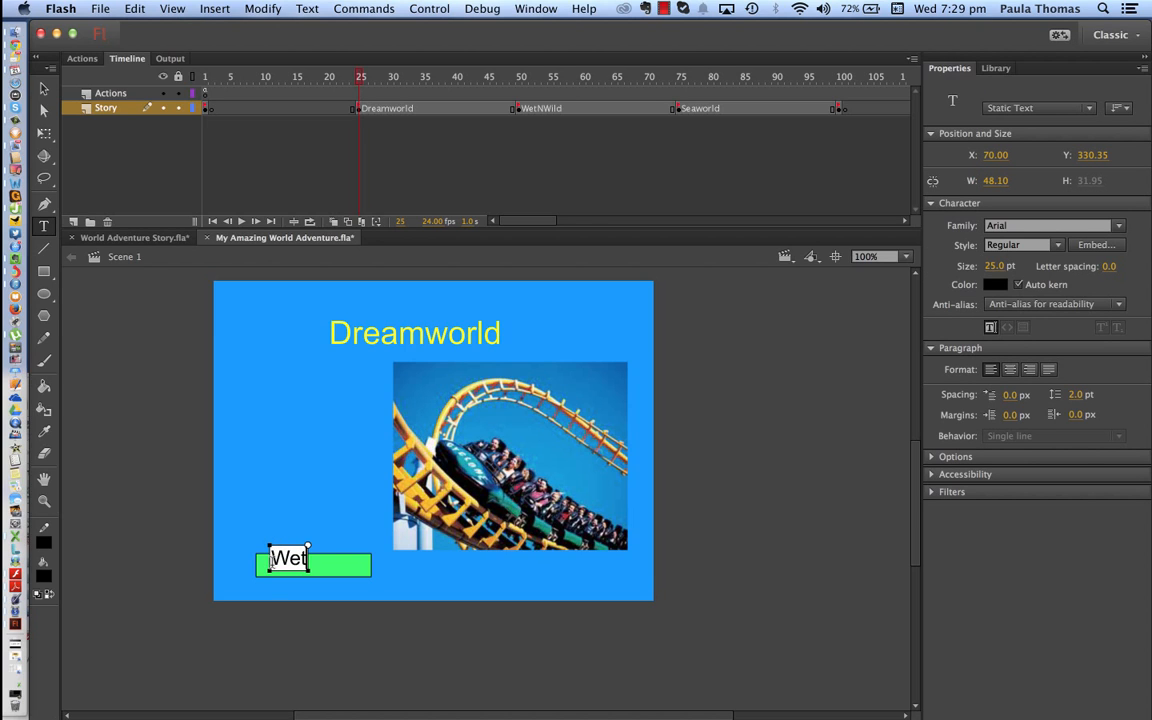
text(nWild)
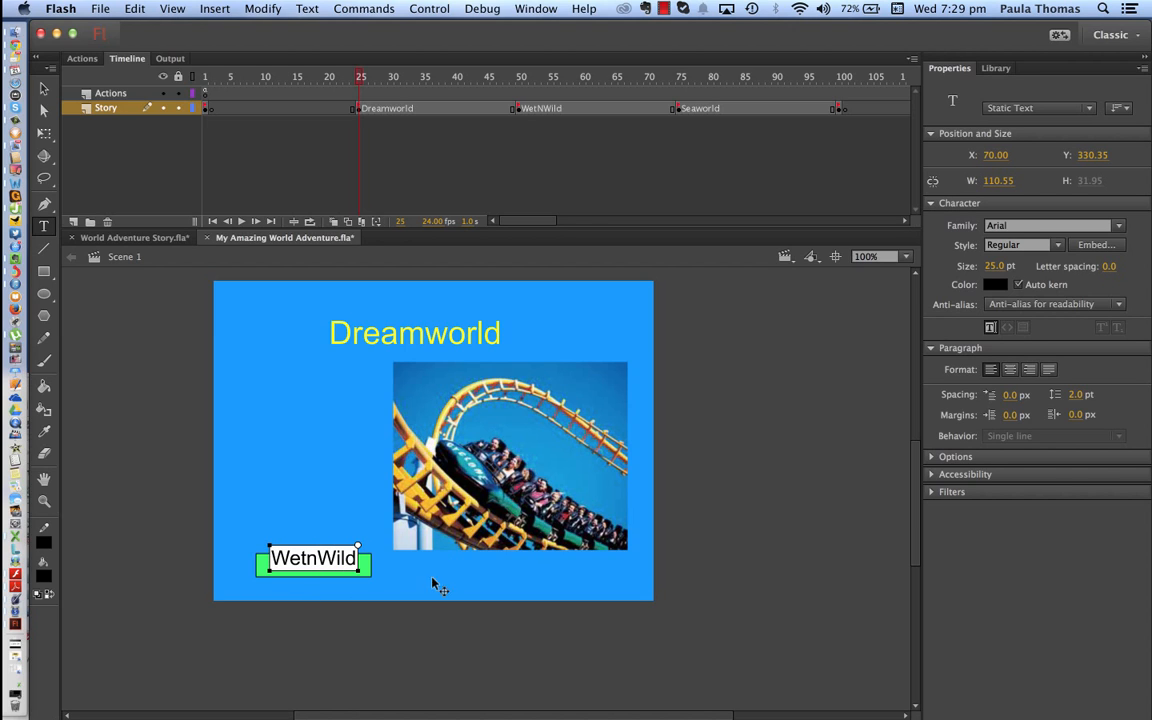
Set the WetnWild label's font size to 20 pt and move it down so it sits inside the green rectangle.
drag(360, 560, 266, 555)
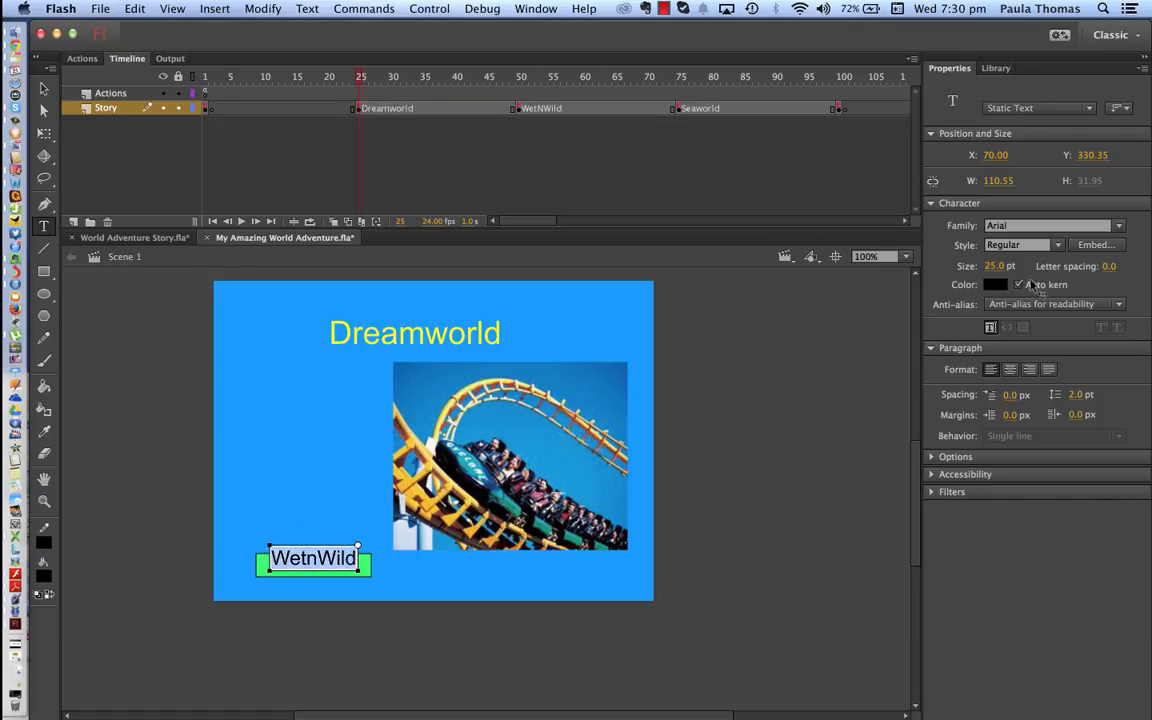
click(995, 266)
text(20)
key(Return)
click(44, 88)
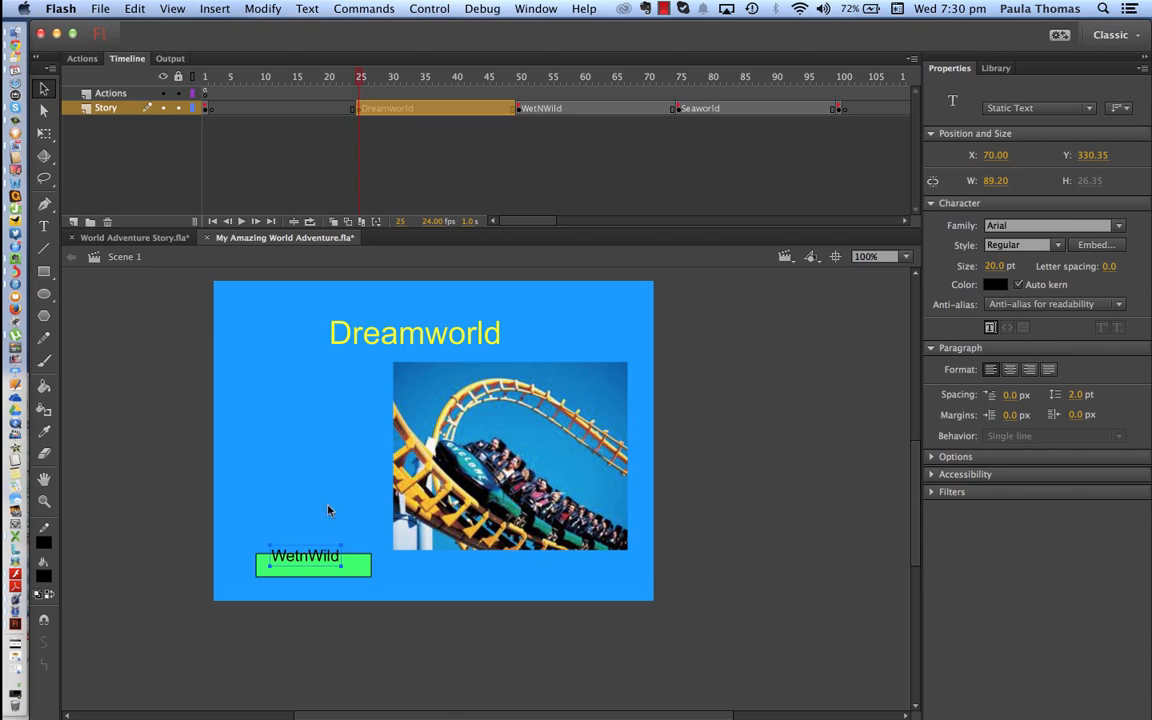
drag(316, 558, 319, 567)
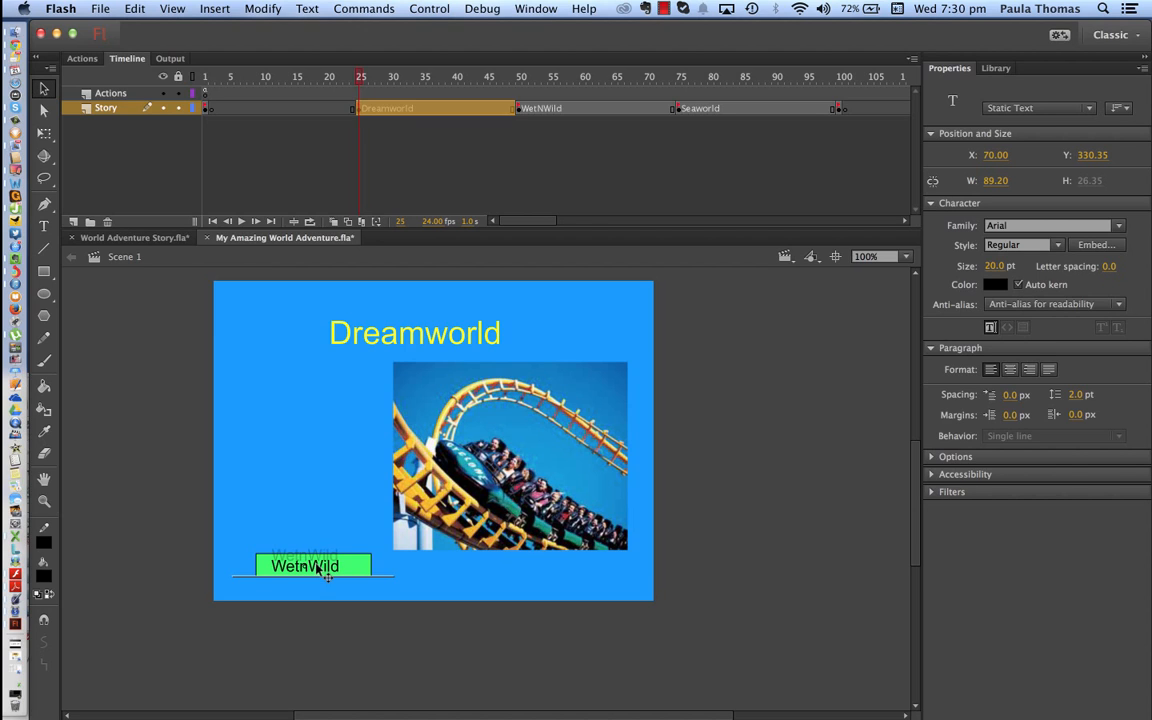
click(404, 578)
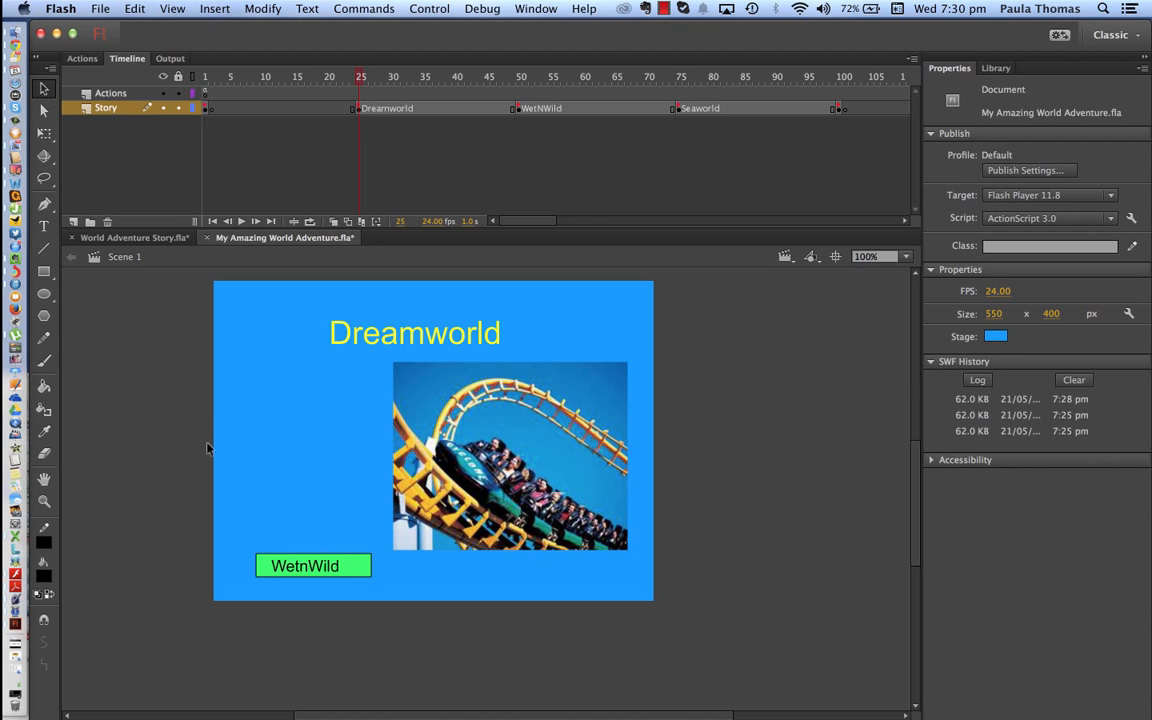
Convert the green rectangle and its label together into a Button symbol named WetNWild.
drag(242, 541, 381, 594)
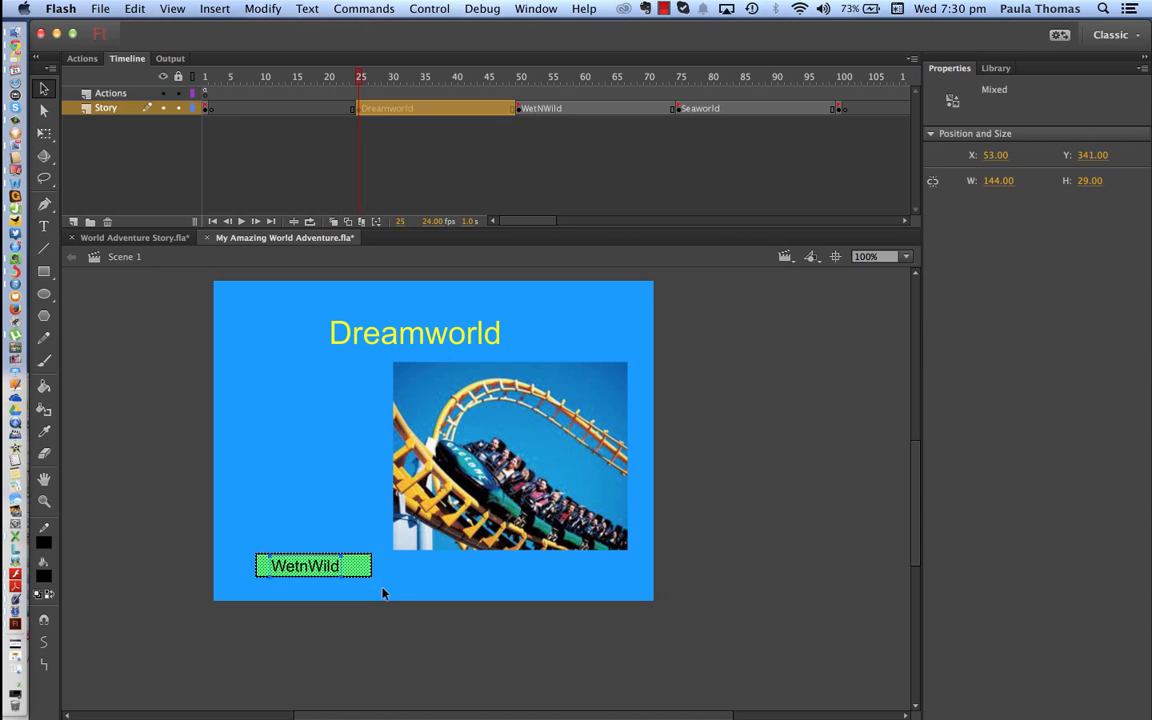
click(254, 10)
click(296, 52)
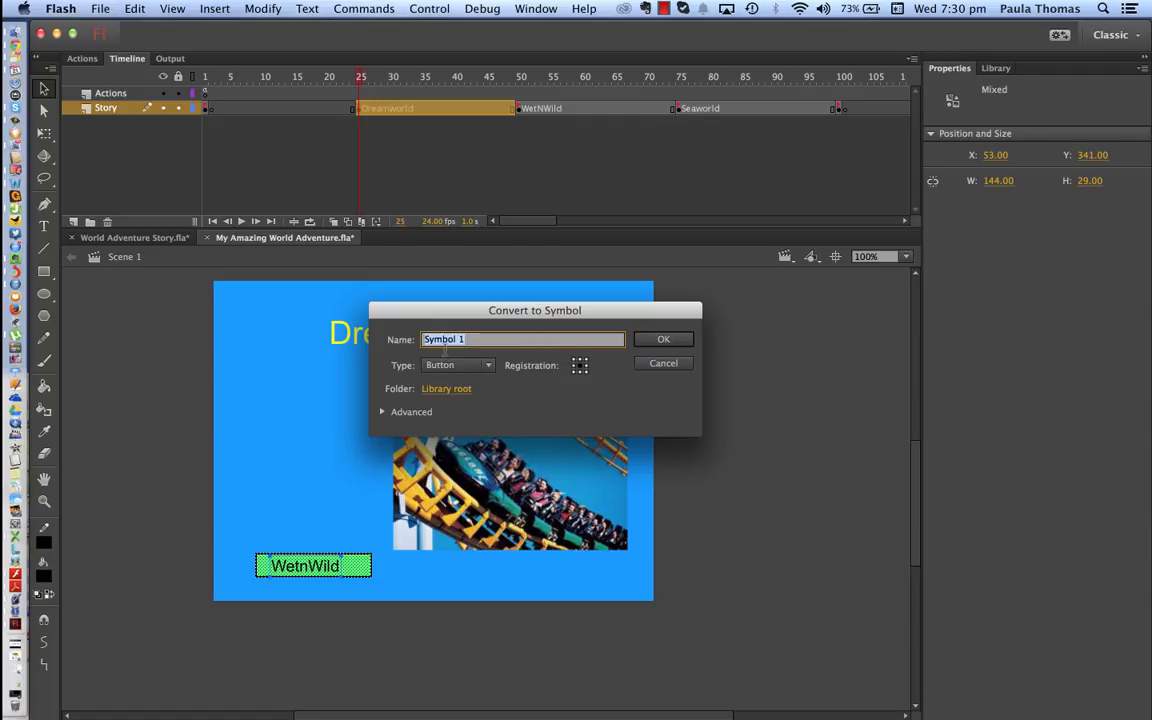
text(Wetn)
key(BackSpace)
text(NWild)
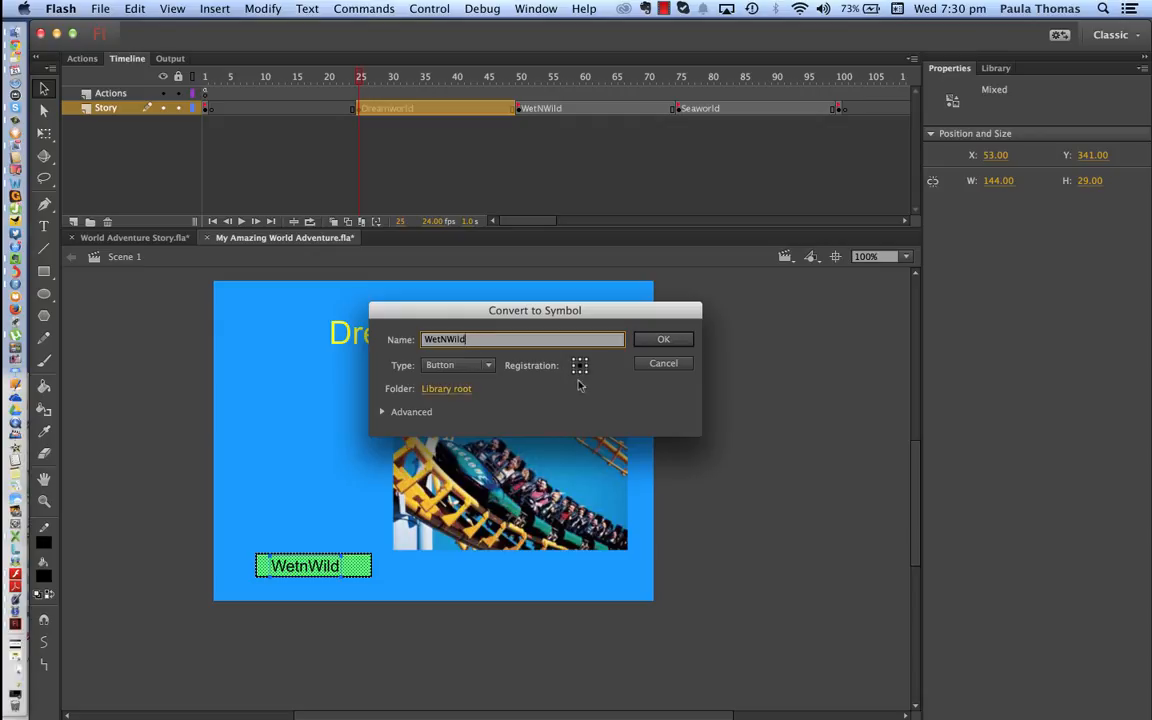
click(662, 339)
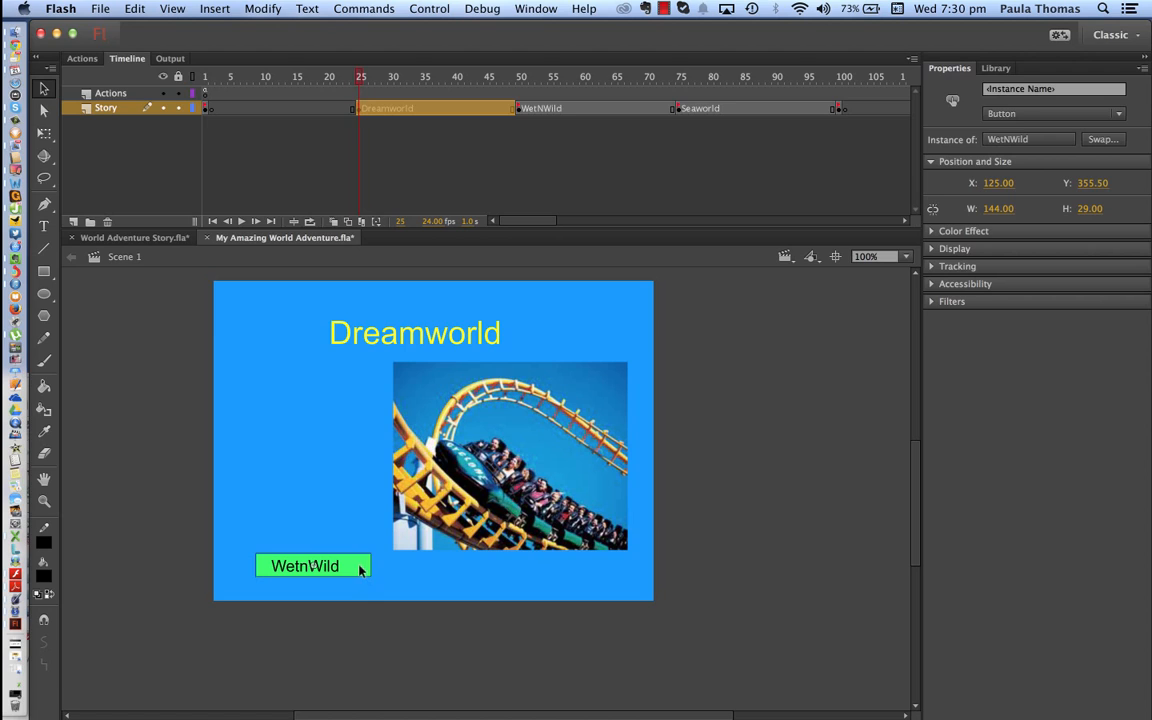
Open the WetNWild button symbol for editing, insert a keyframe in its Over state, and set the fill colour there to light yellow-green.
click(360, 92)
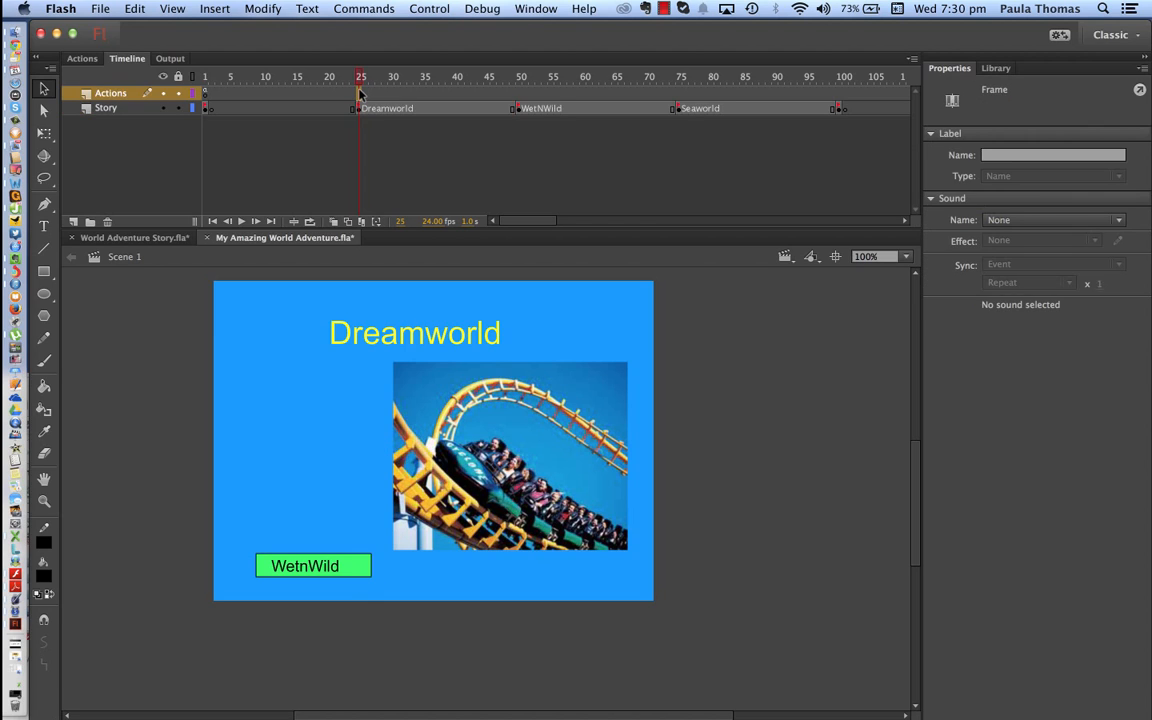
double_click(370, 570)
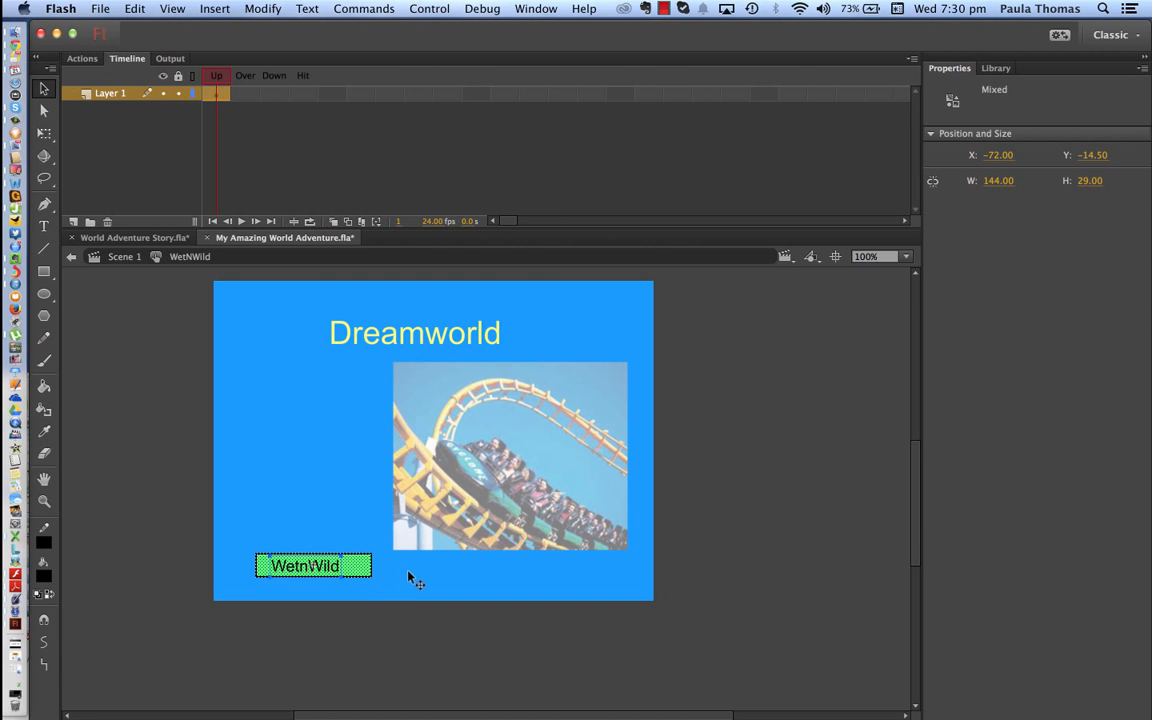
right_click(248, 94)
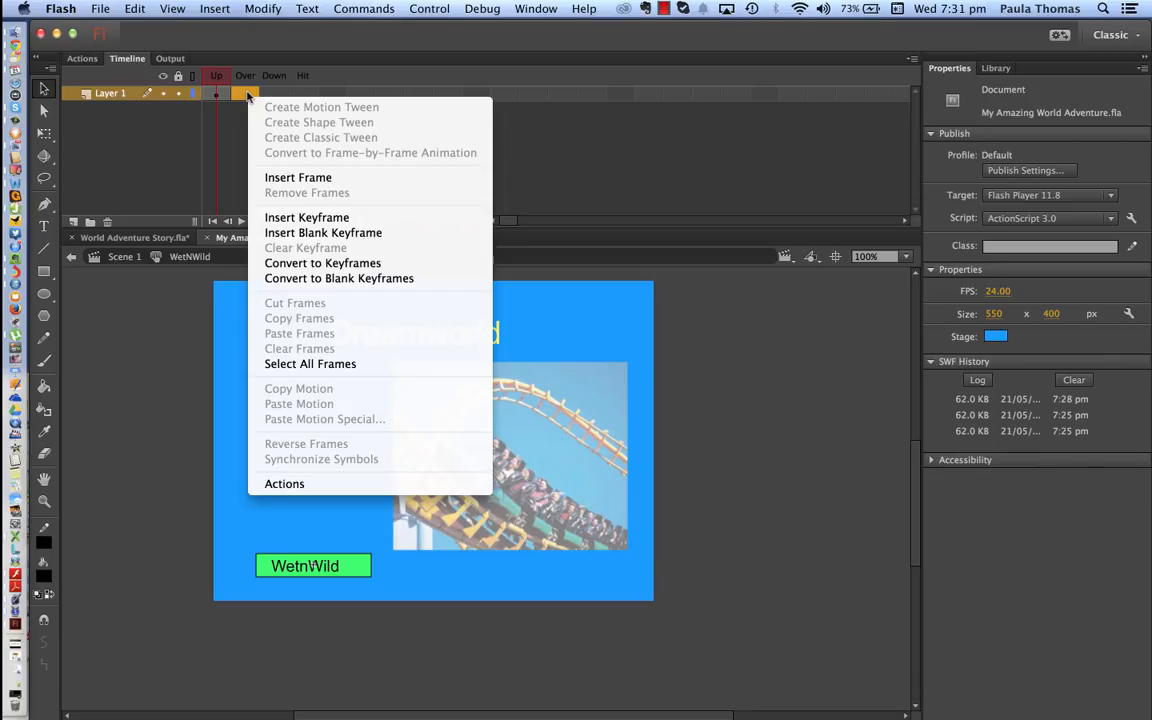
click(290, 217)
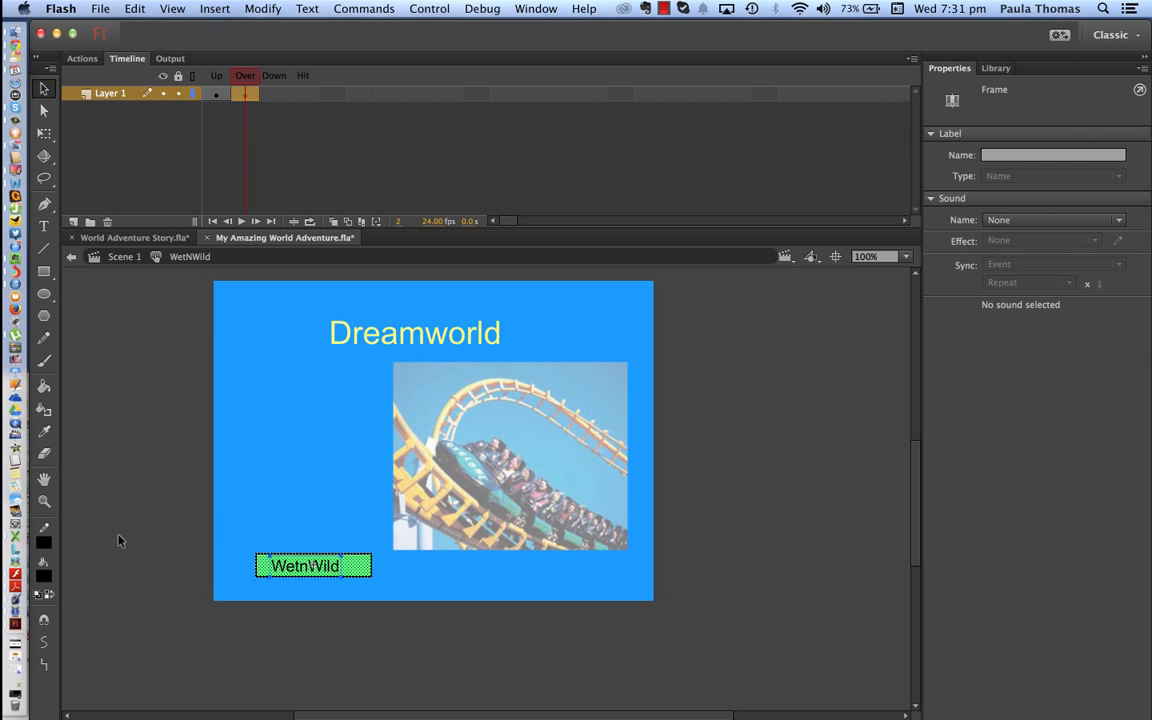
click(43, 577)
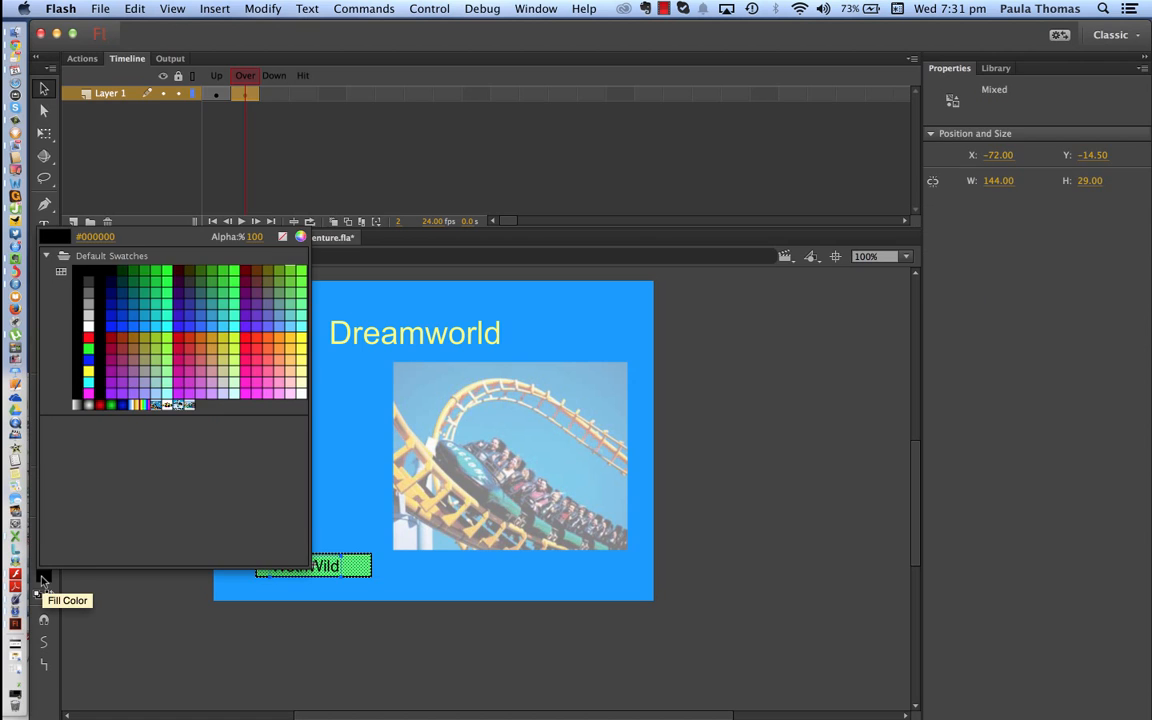
click(241, 356)
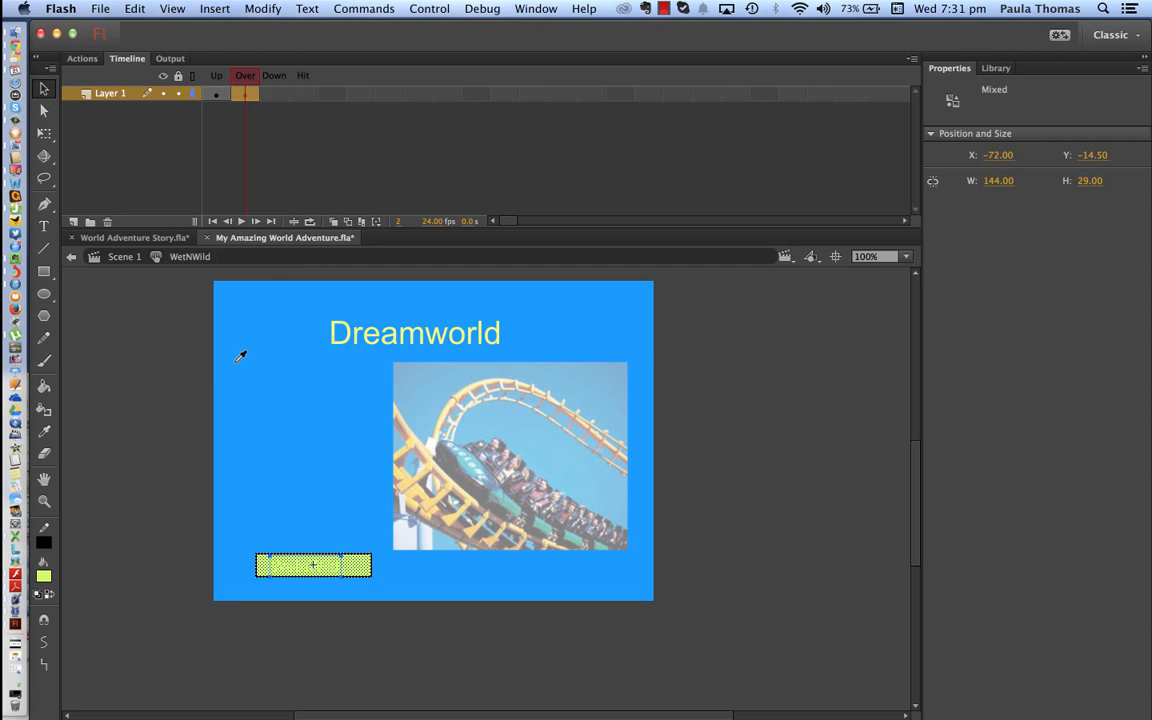
Insert a keyframe in the WetNWild button's Down state and set its fill colour there to purple.
click(278, 94)
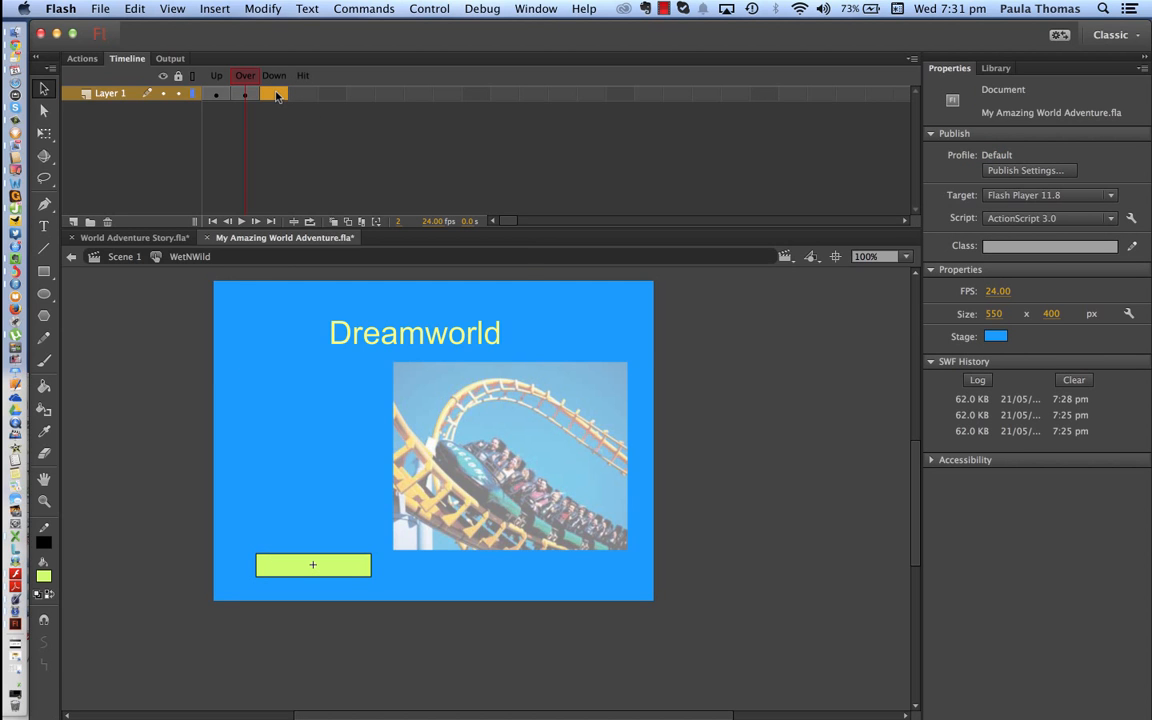
right_click(278, 95)
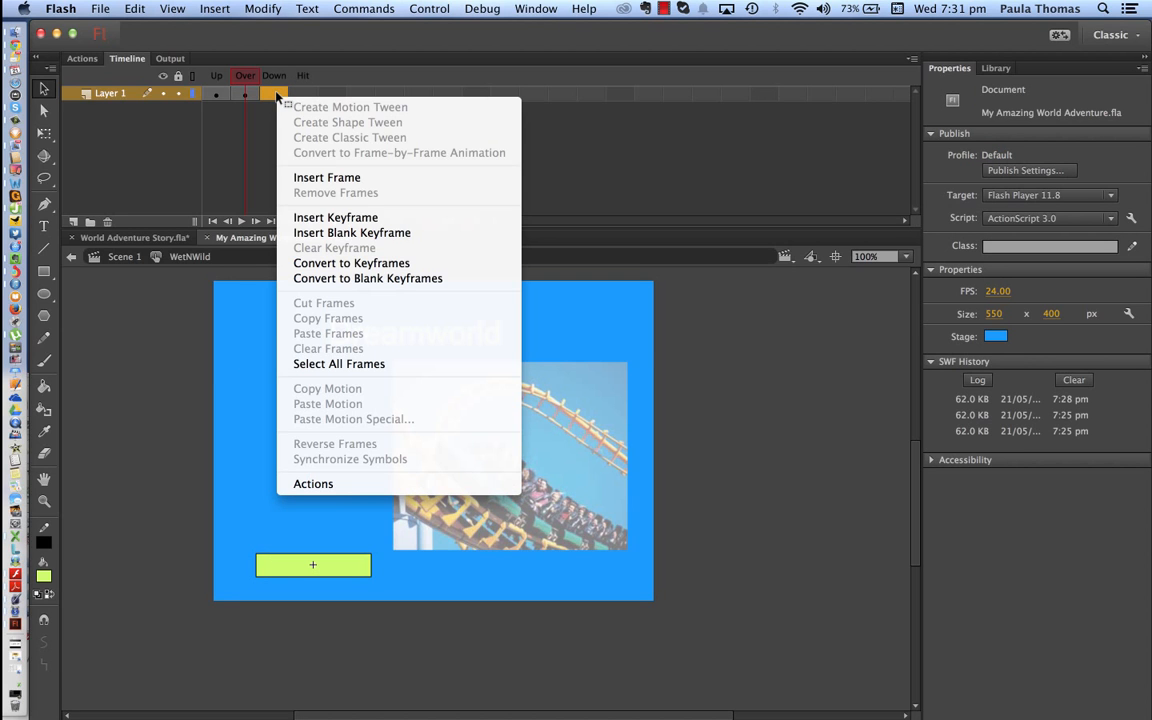
click(328, 217)
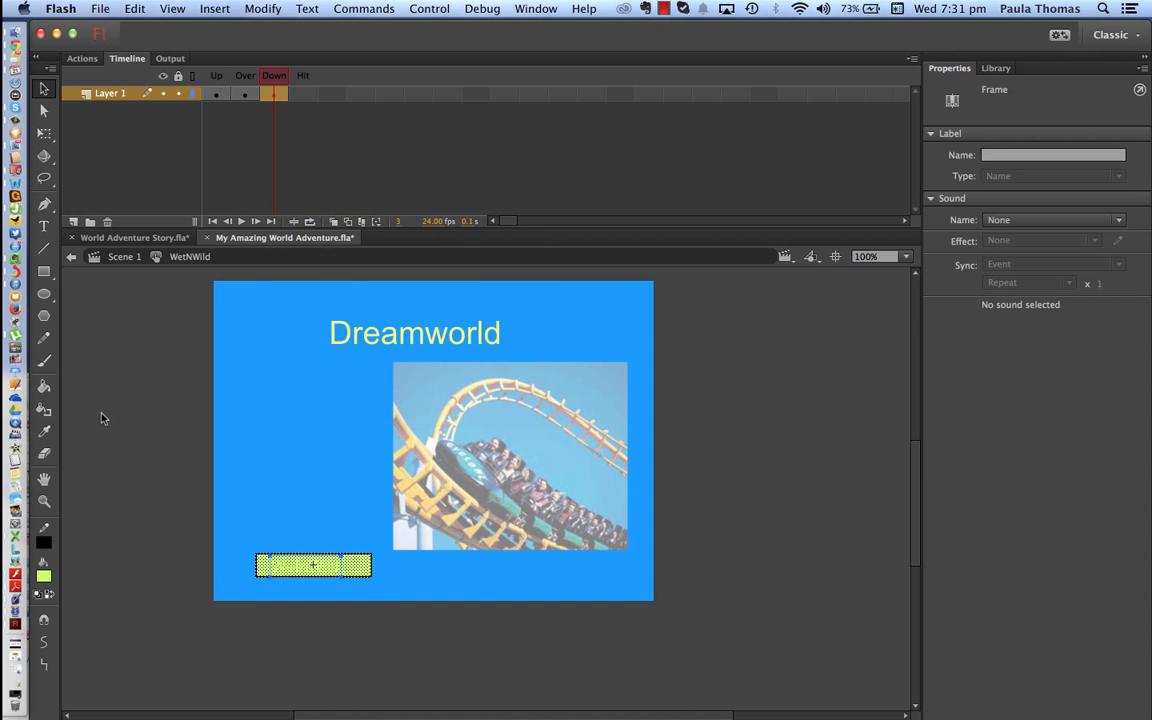
click(43, 576)
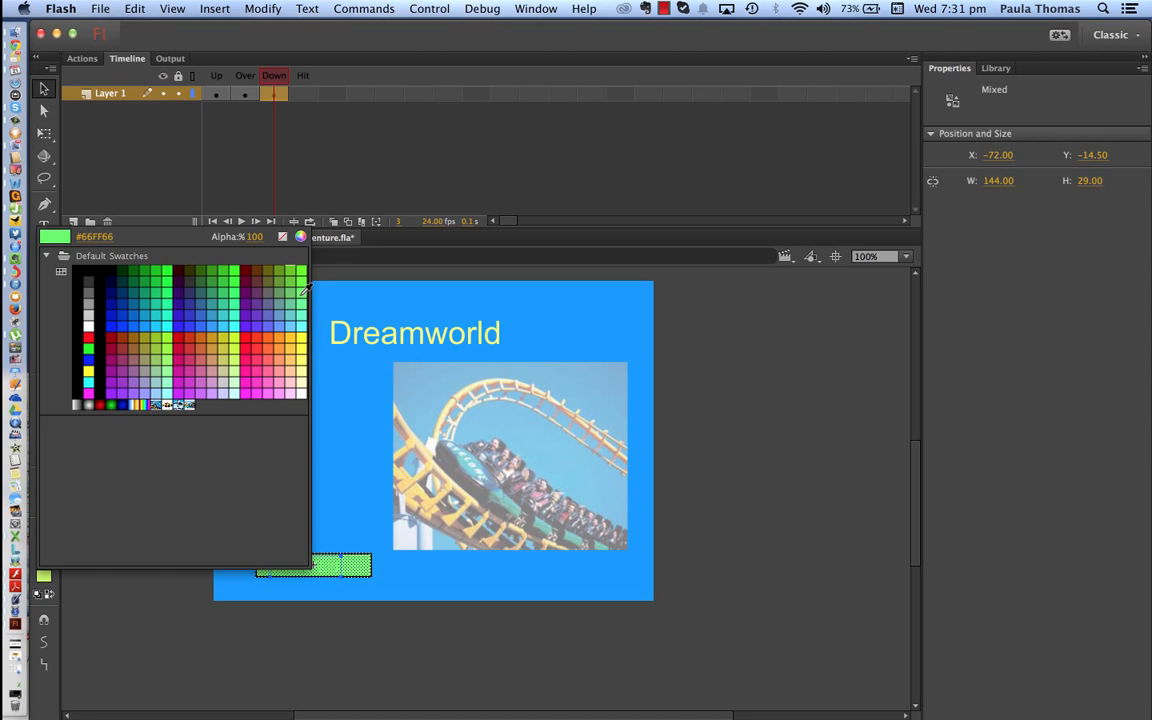
click(252, 320)
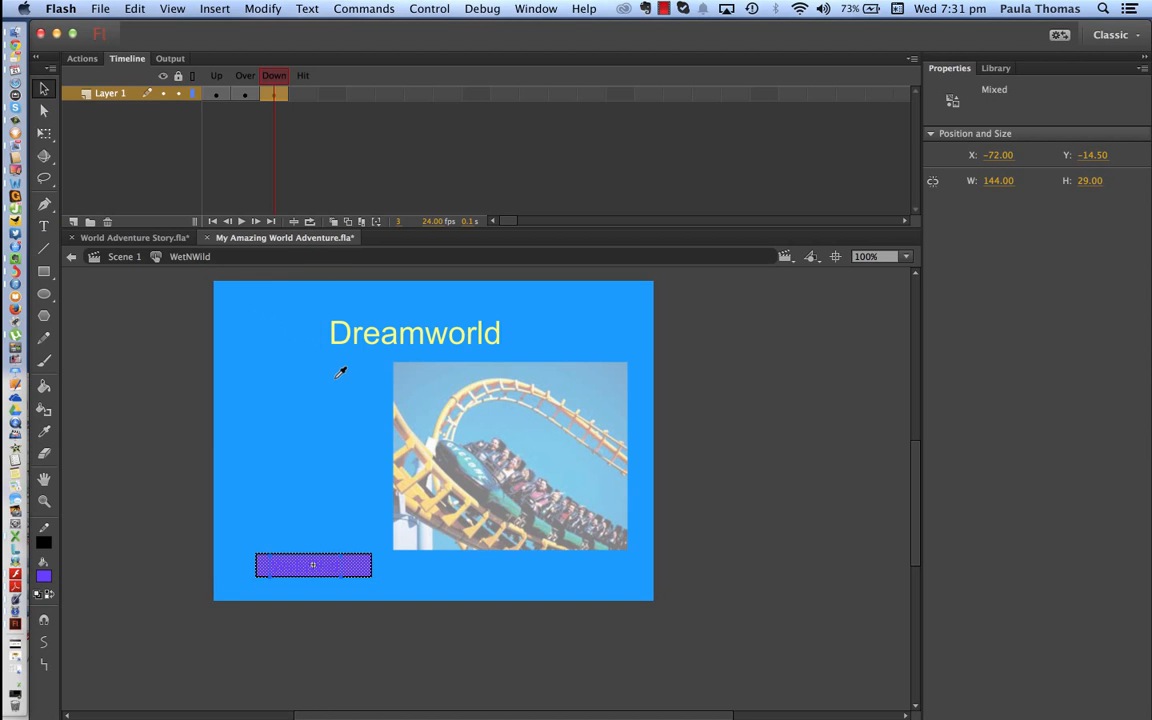
Insert a keyframe in the Hit state of the WetNWild button, covering the whole rectangle.
click(306, 94)
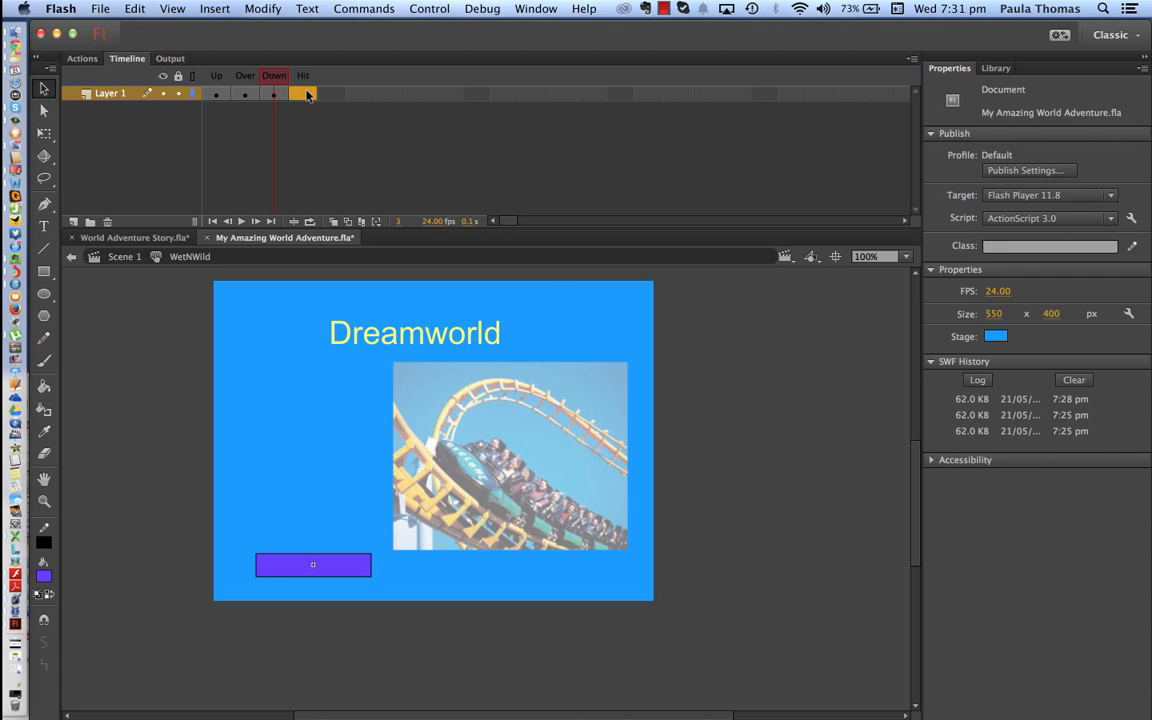
right_click(308, 94)
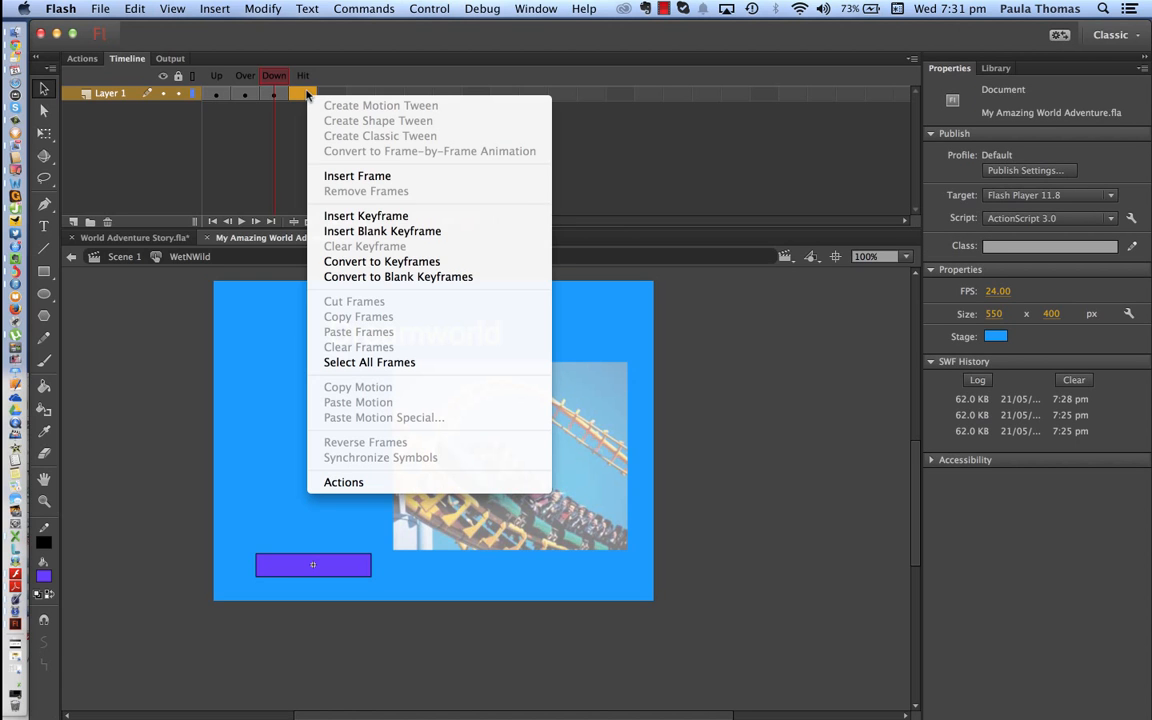
click(350, 214)
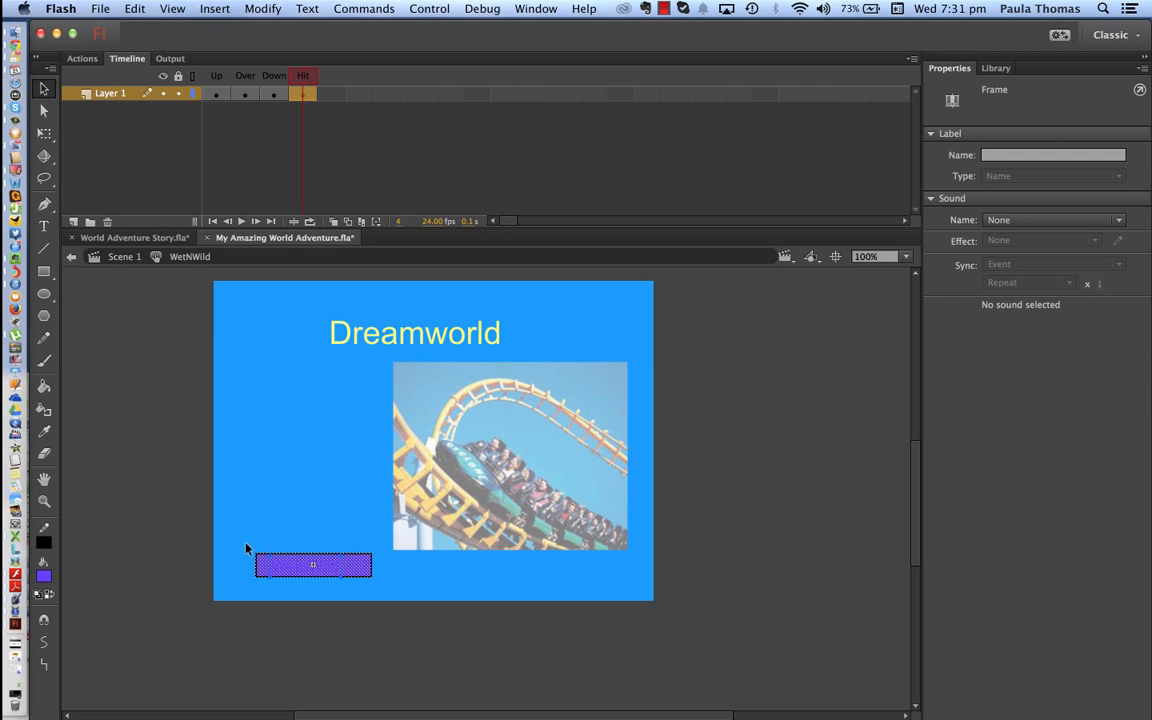
drag(246, 543, 386, 588)
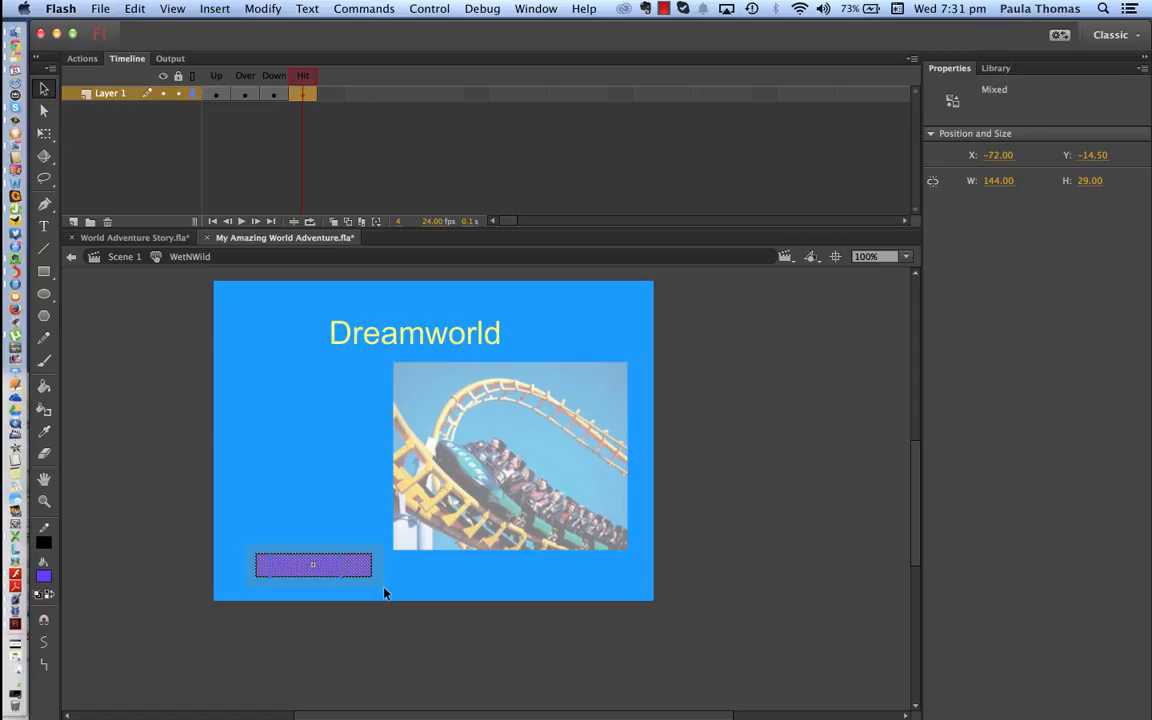
drag(384, 593, 380, 586)
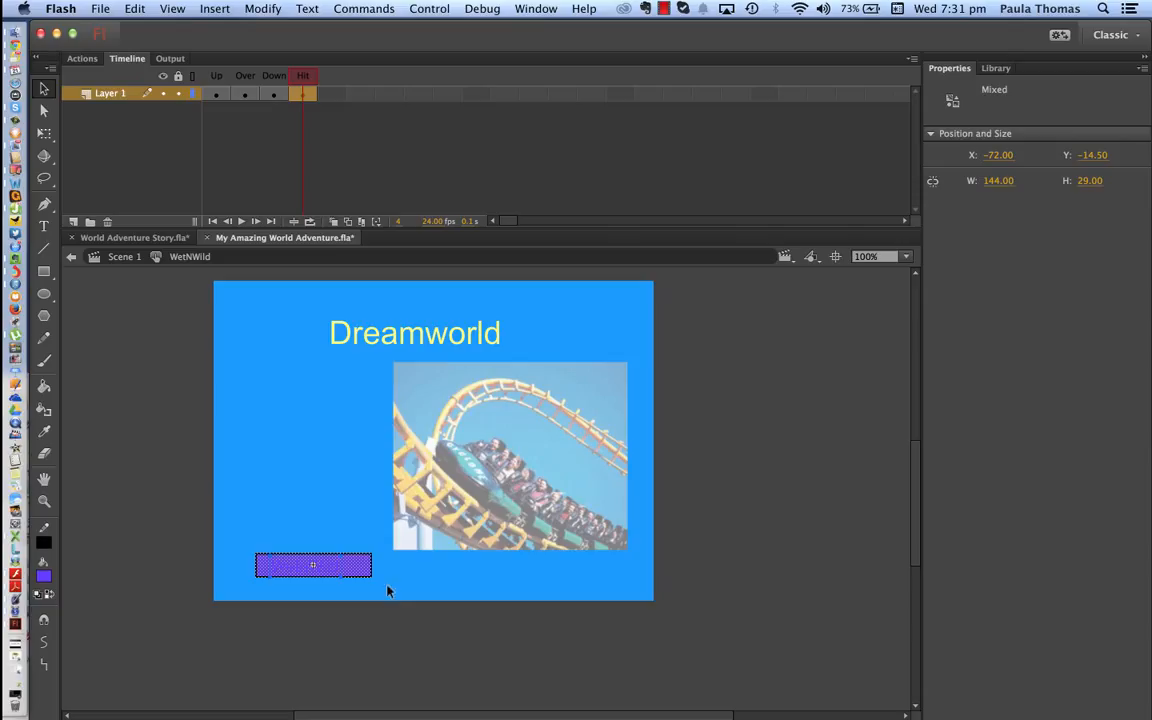
Save the document and leave the button symbol to return to Scene 1.
click(101, 9)
click(105, 128)
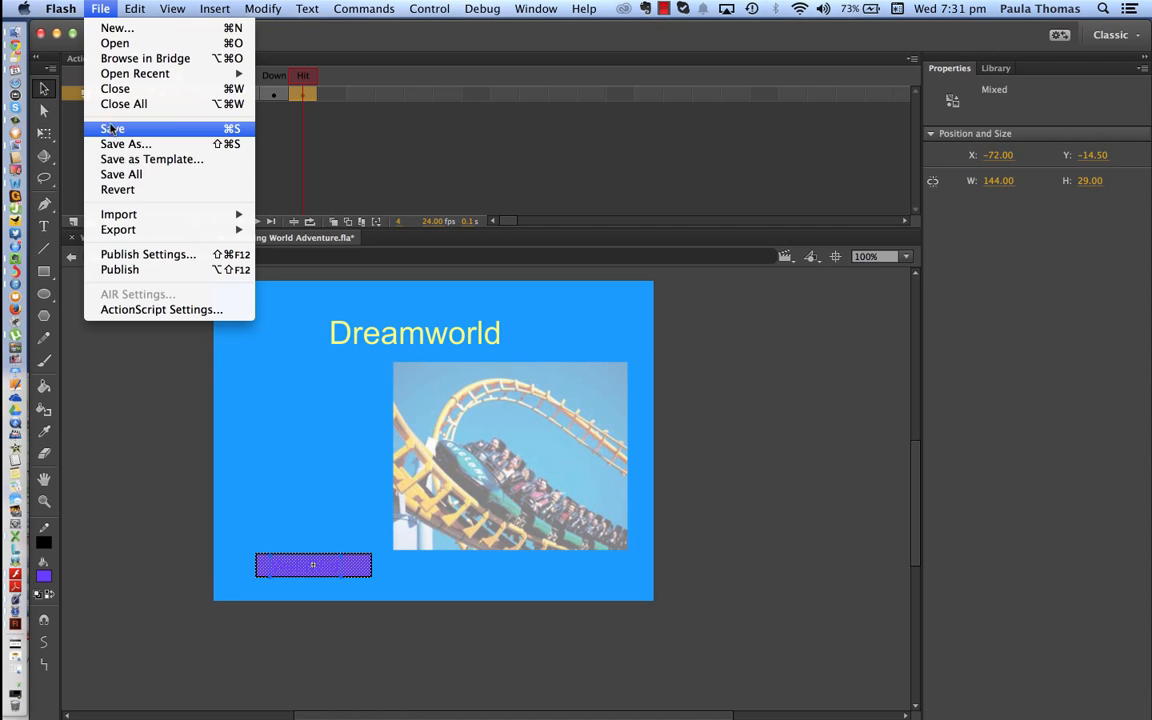
click(118, 257)
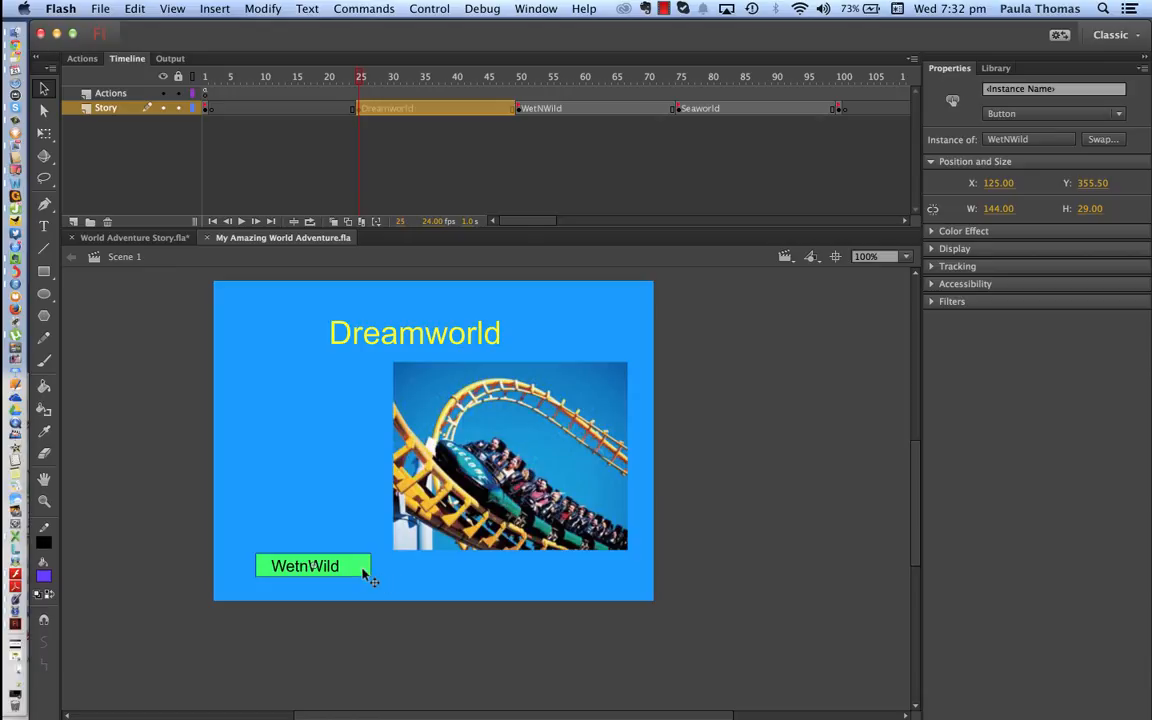
click(359, 93)
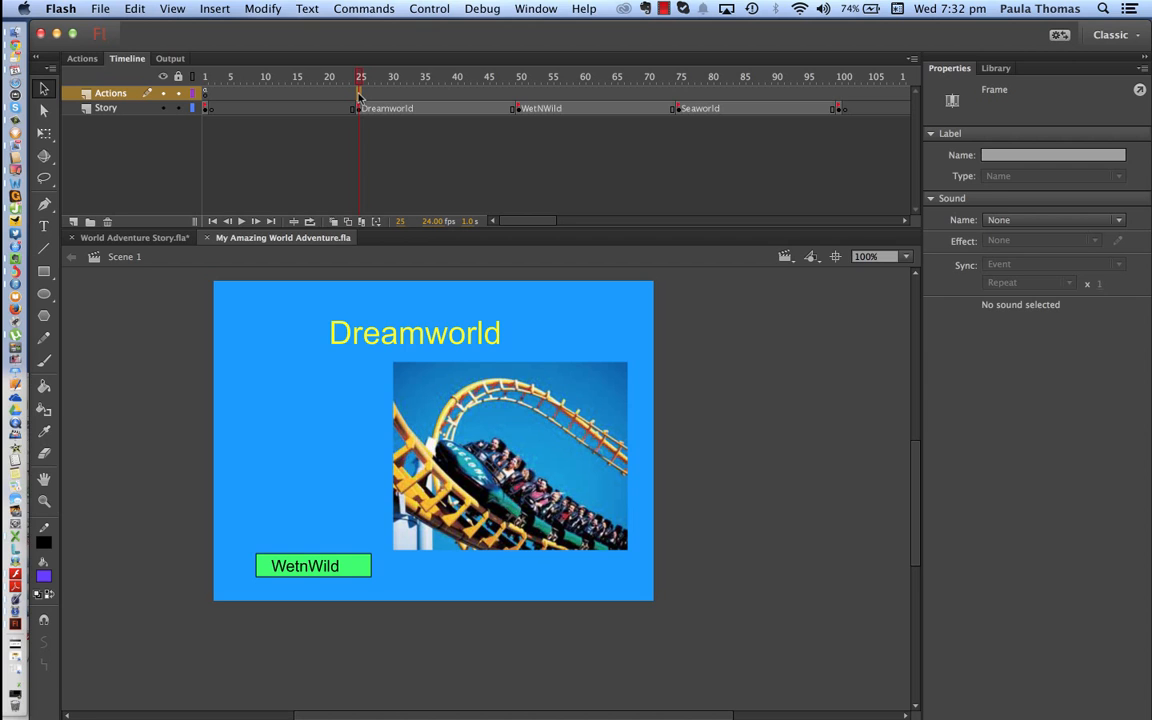
click(536, 9)
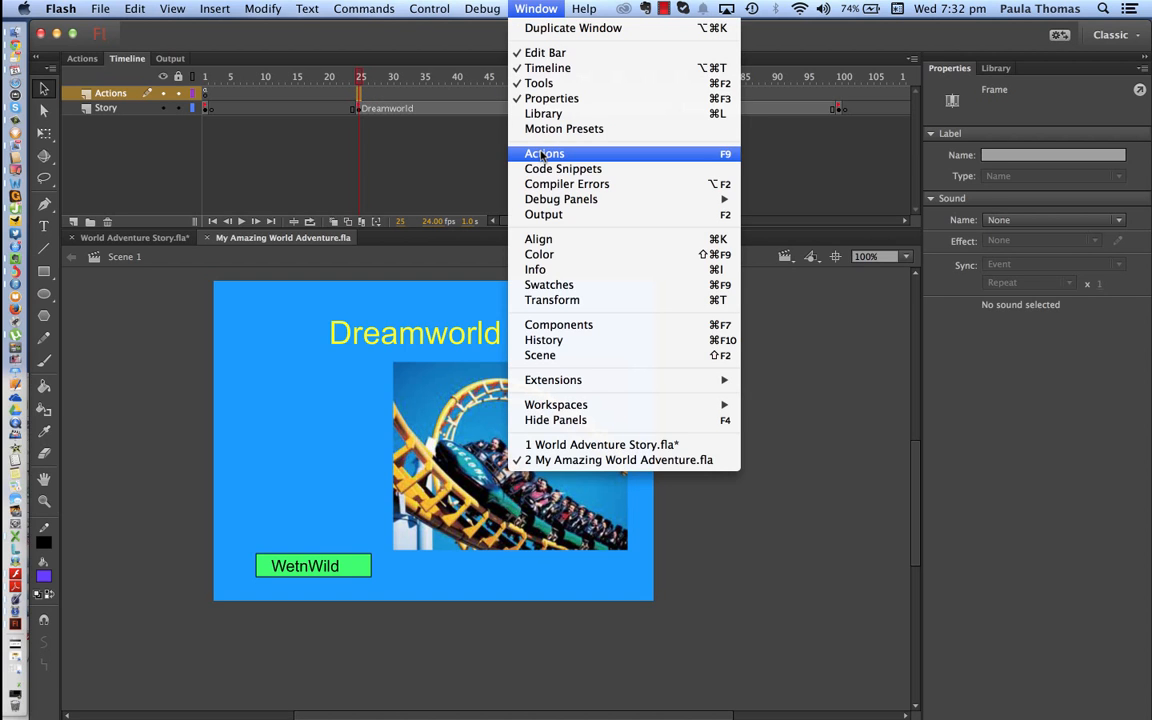
click(84, 60)
click(84, 60)
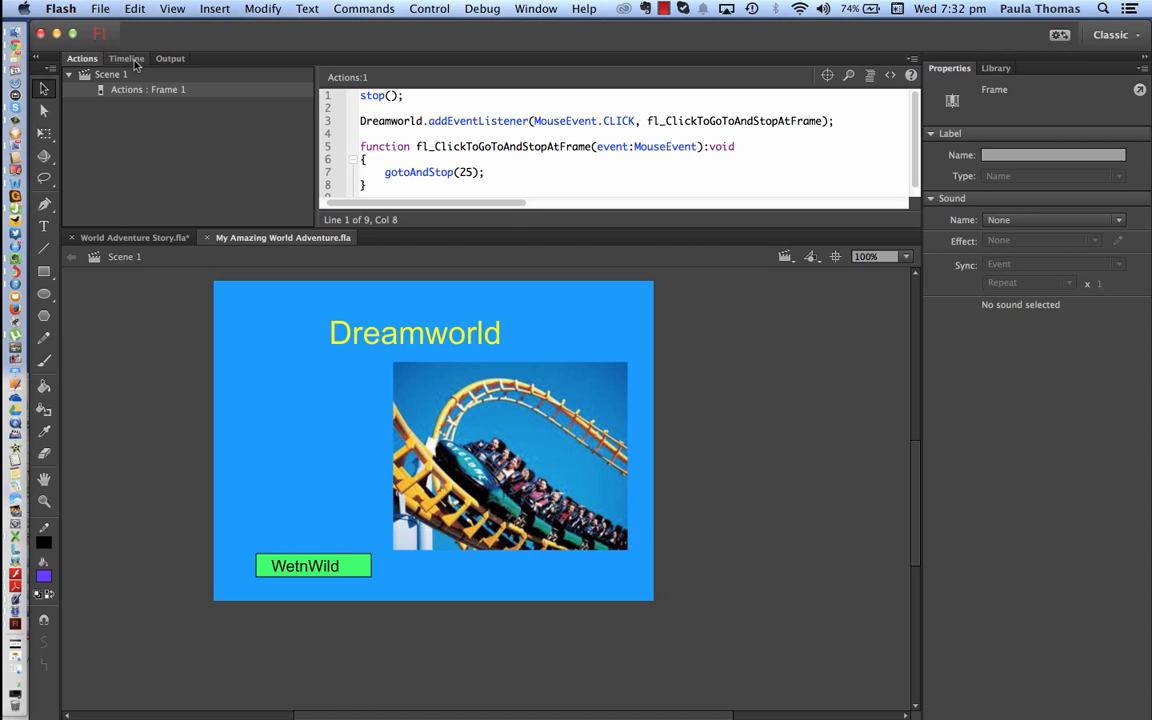
click(536, 9)
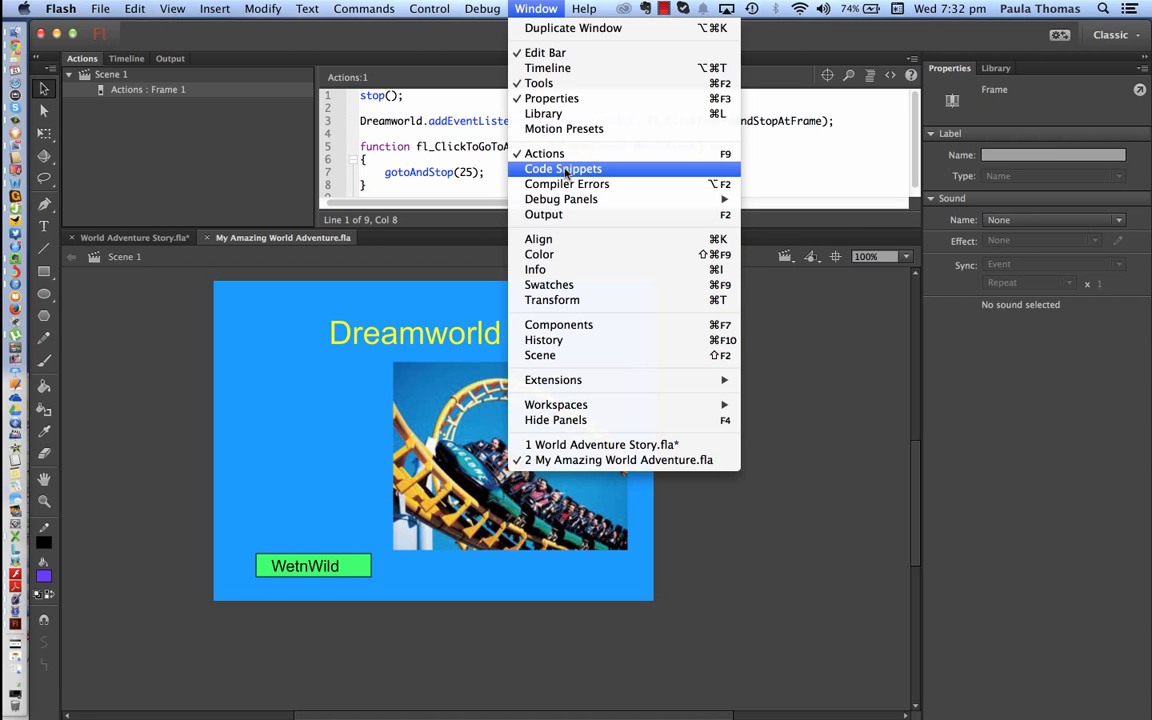
click(564, 169)
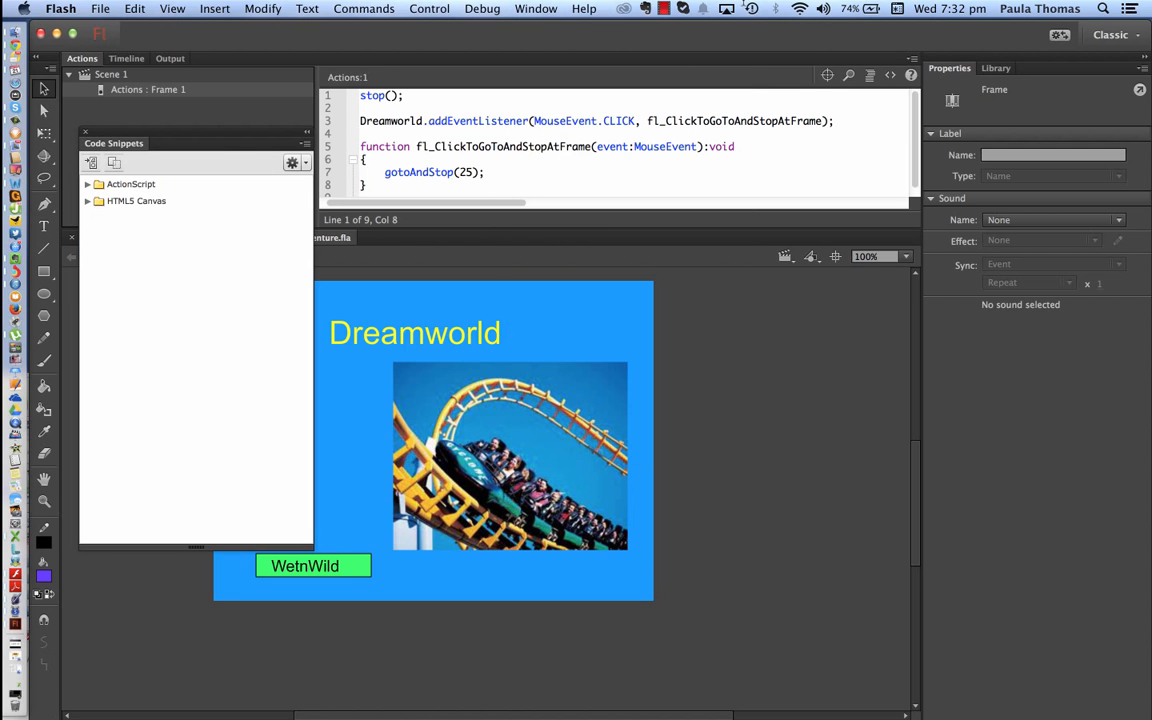
click(660, 9)
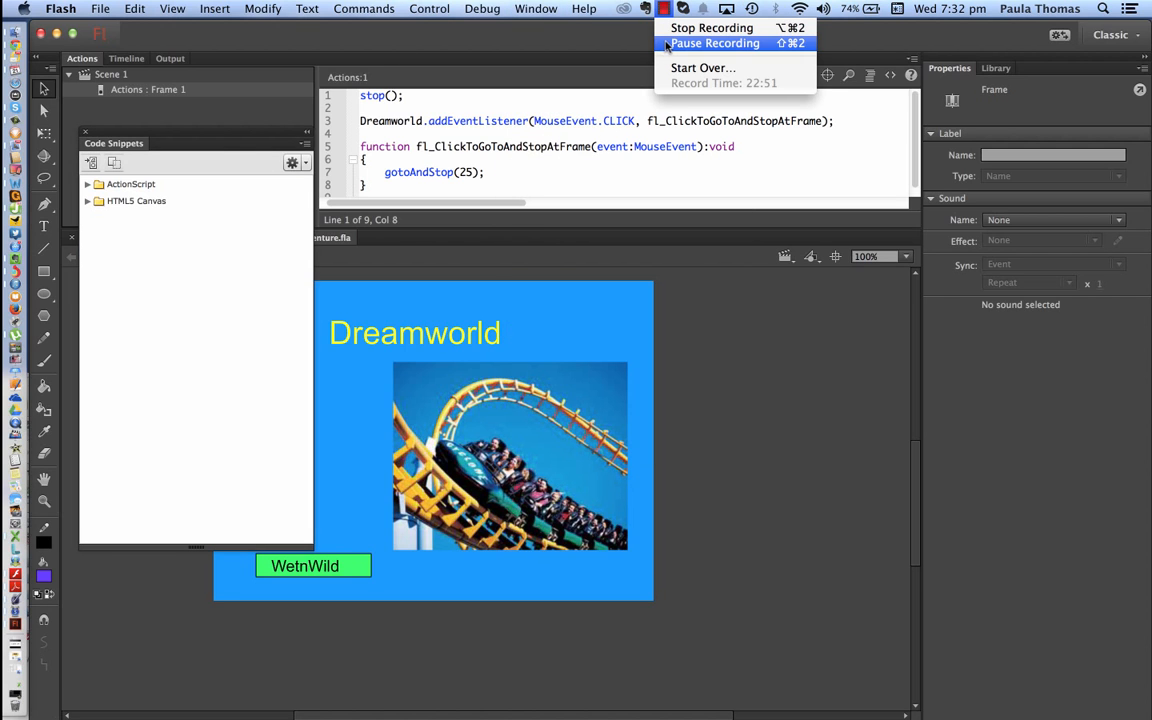
click(715, 43)
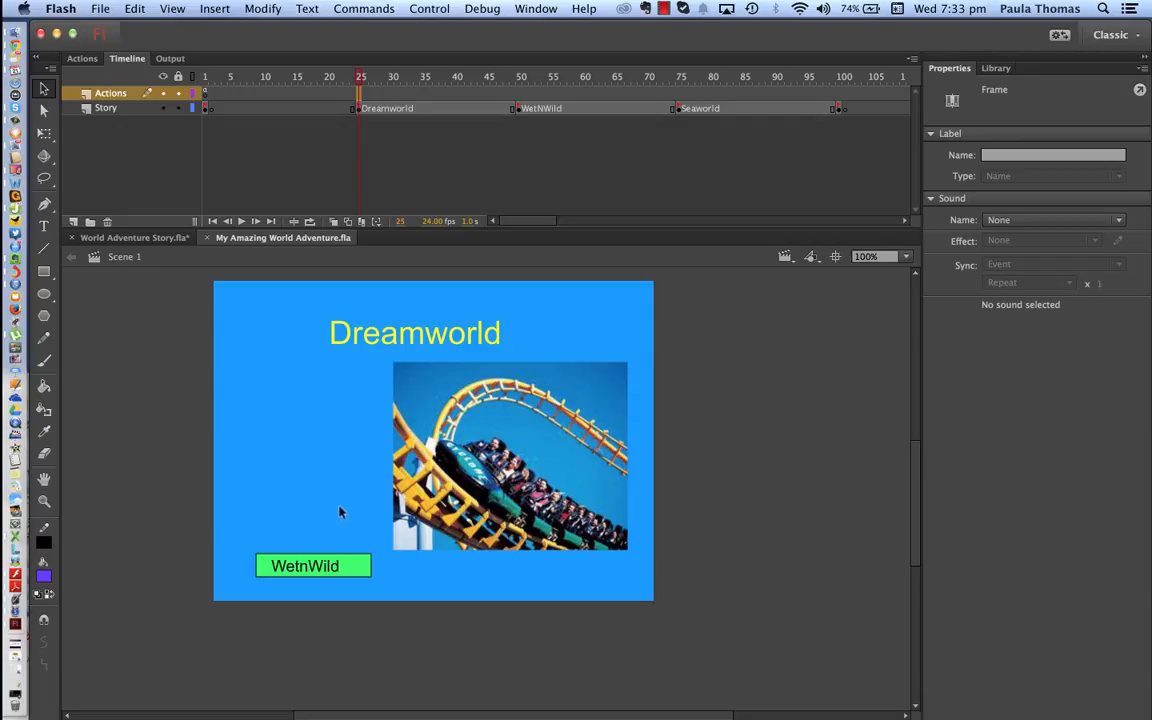
Select frame 25 of the Actions layer and bring up the ActionScript Timeline Navigation code snippets.
click(364, 574)
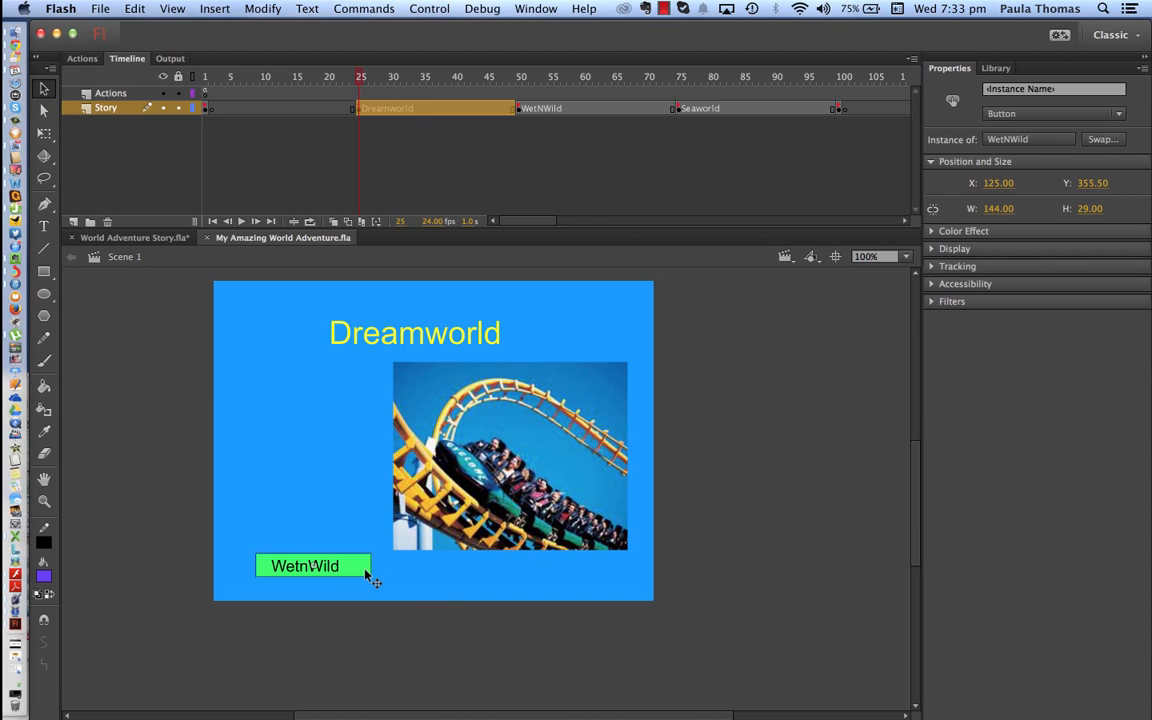
click(360, 93)
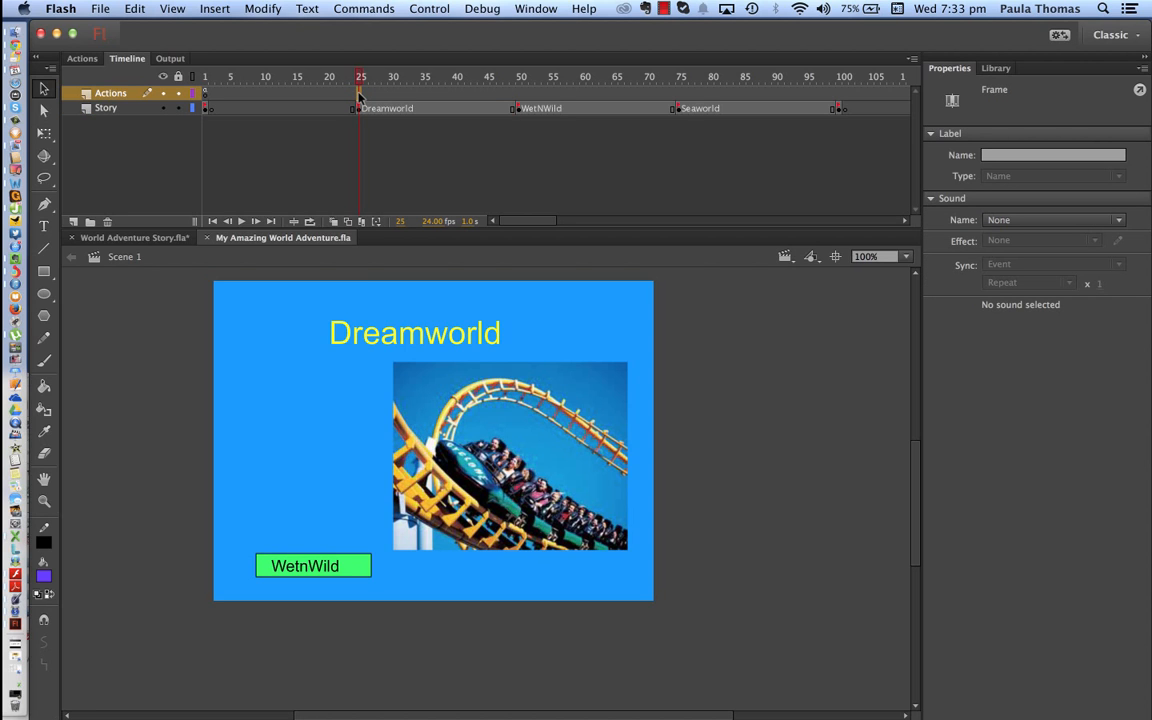
click(536, 8)
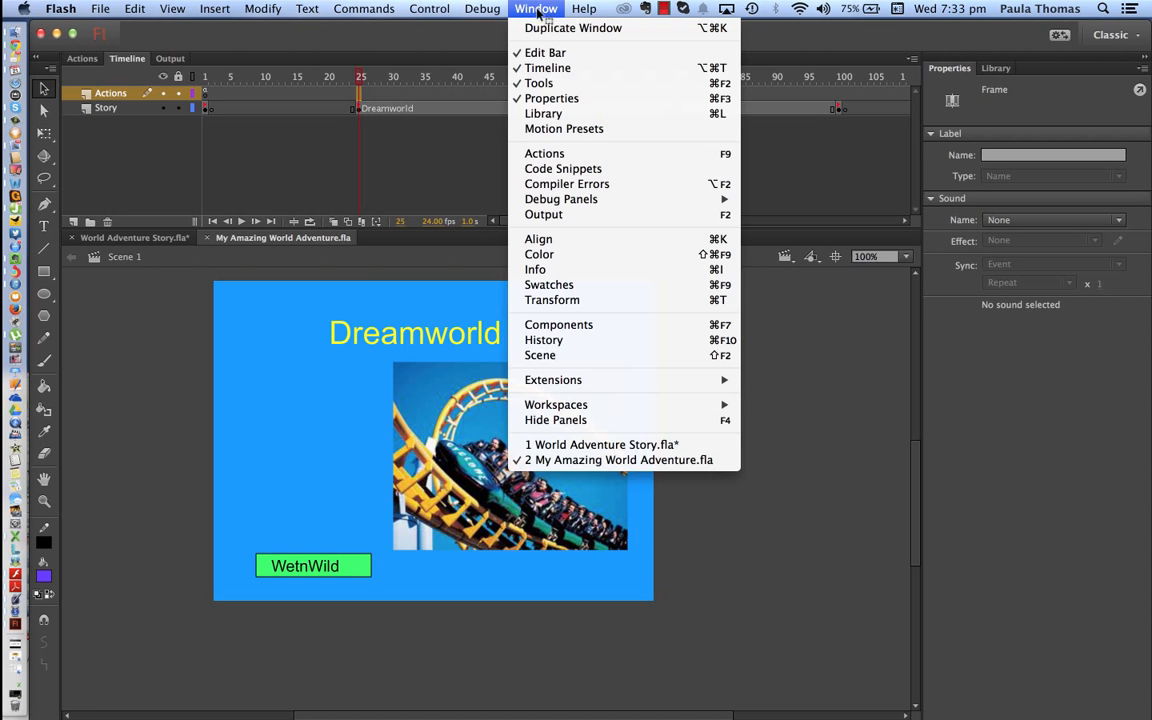
click(556, 168)
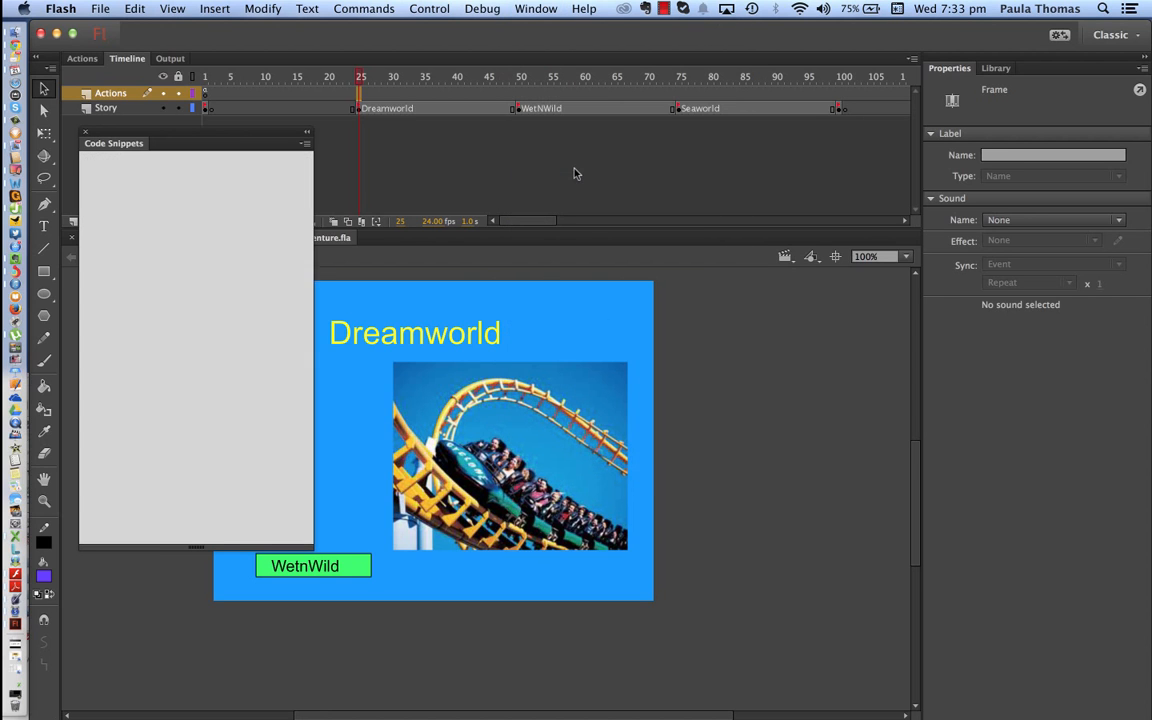
click(87, 184)
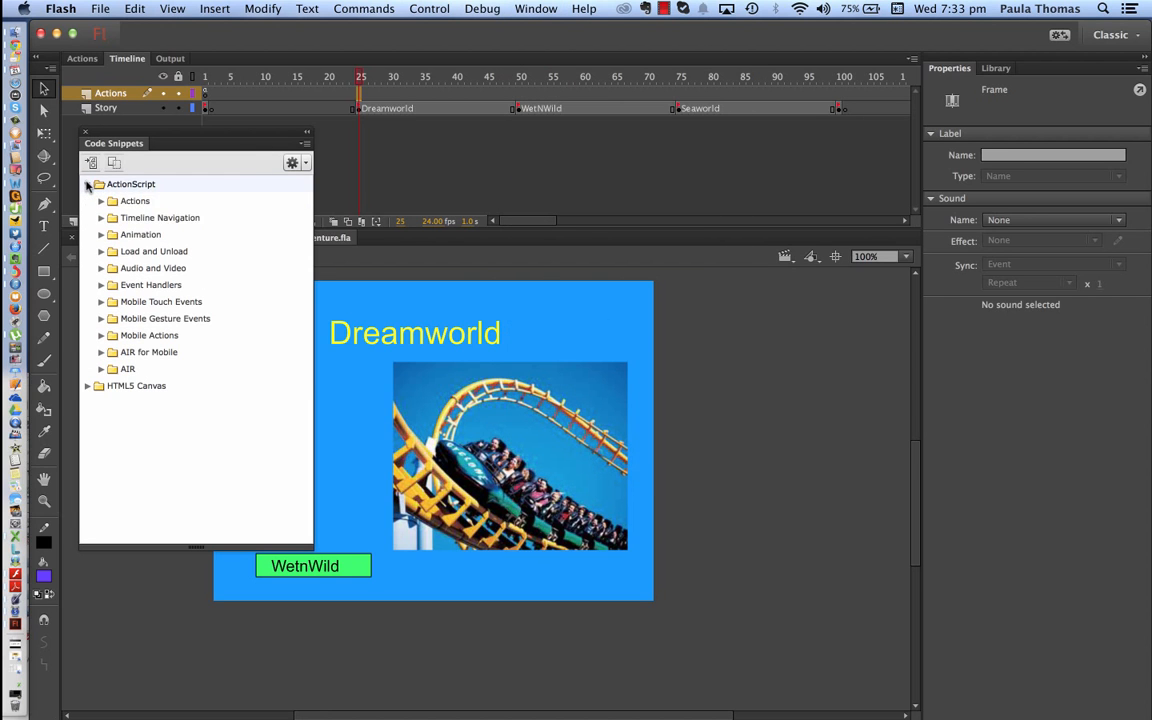
click(100, 217)
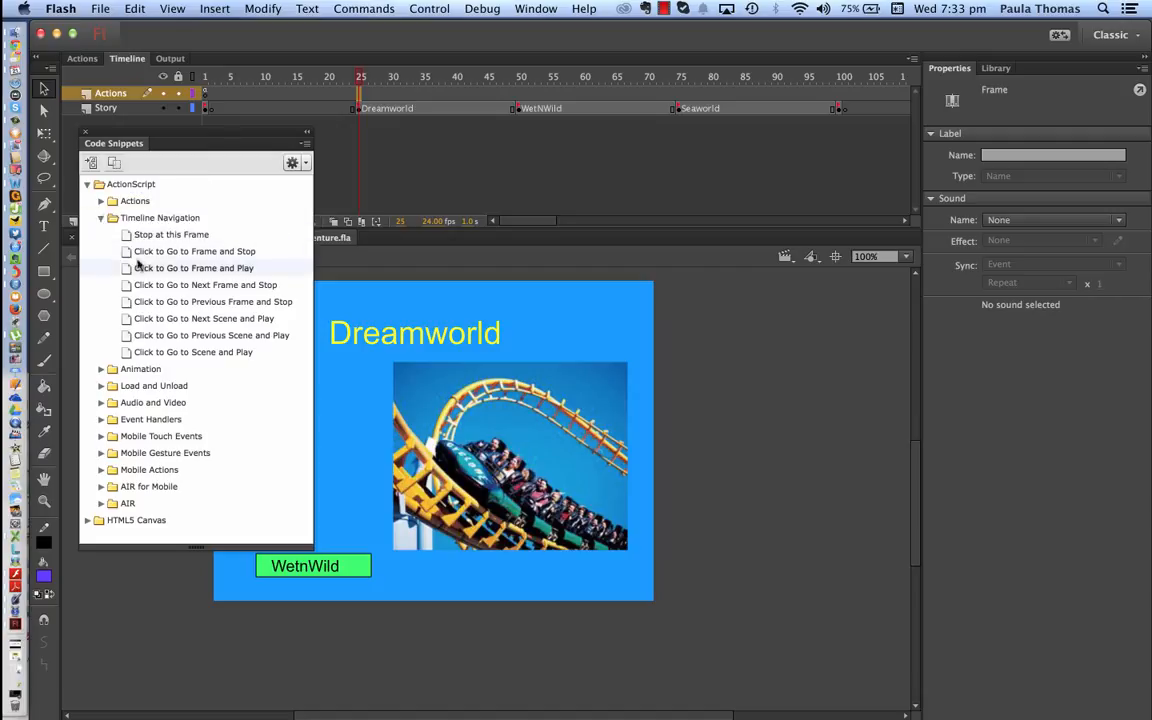
mouse_move(148, 258)
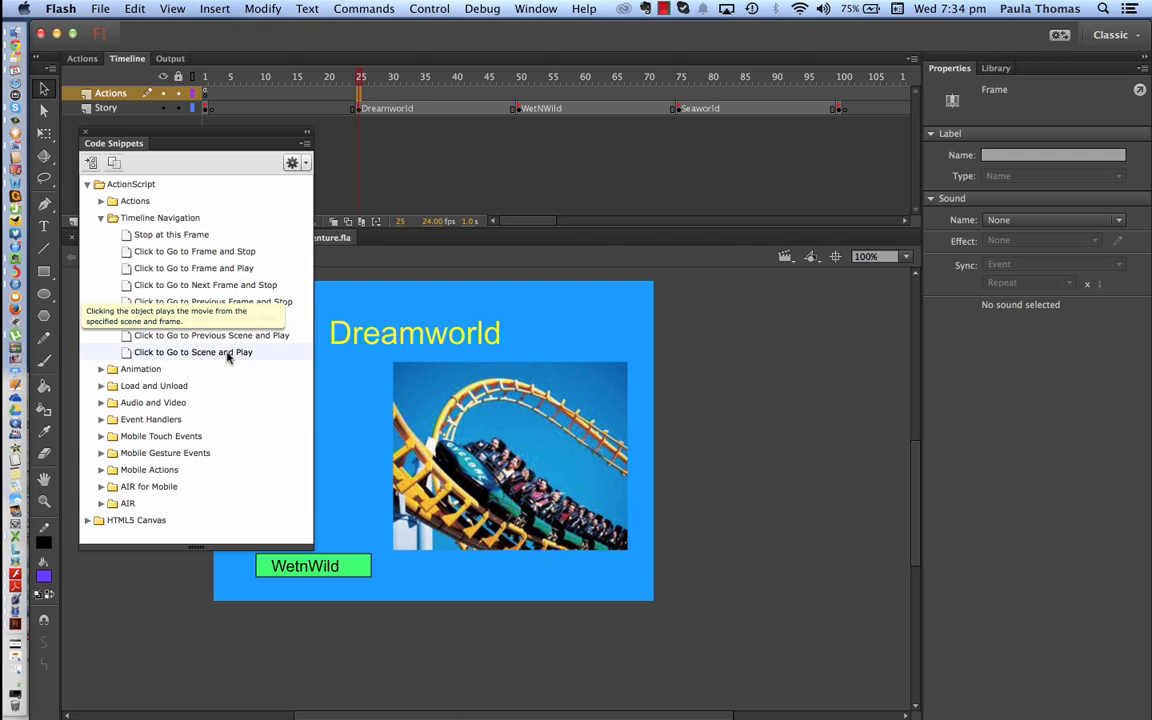
Try to apply the Click to Go to Frame and Stop snippet, first with no object selected and then with the unnamed WetnWild button selected.
double_click(213, 255)
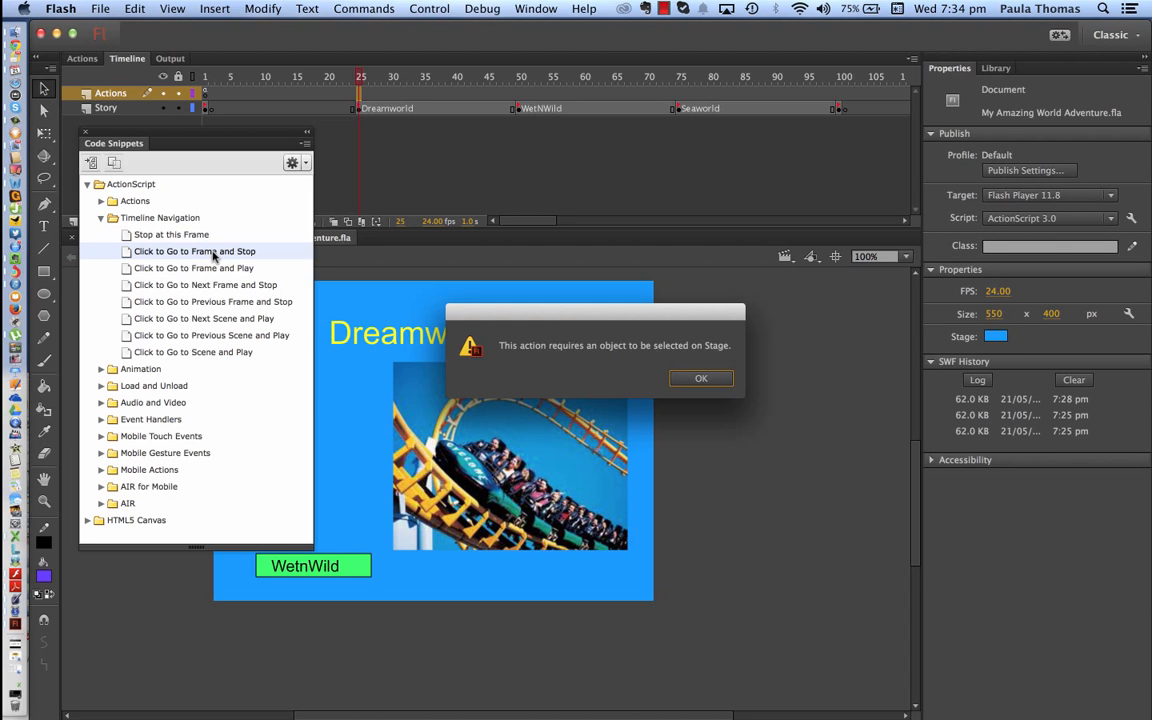
click(705, 384)
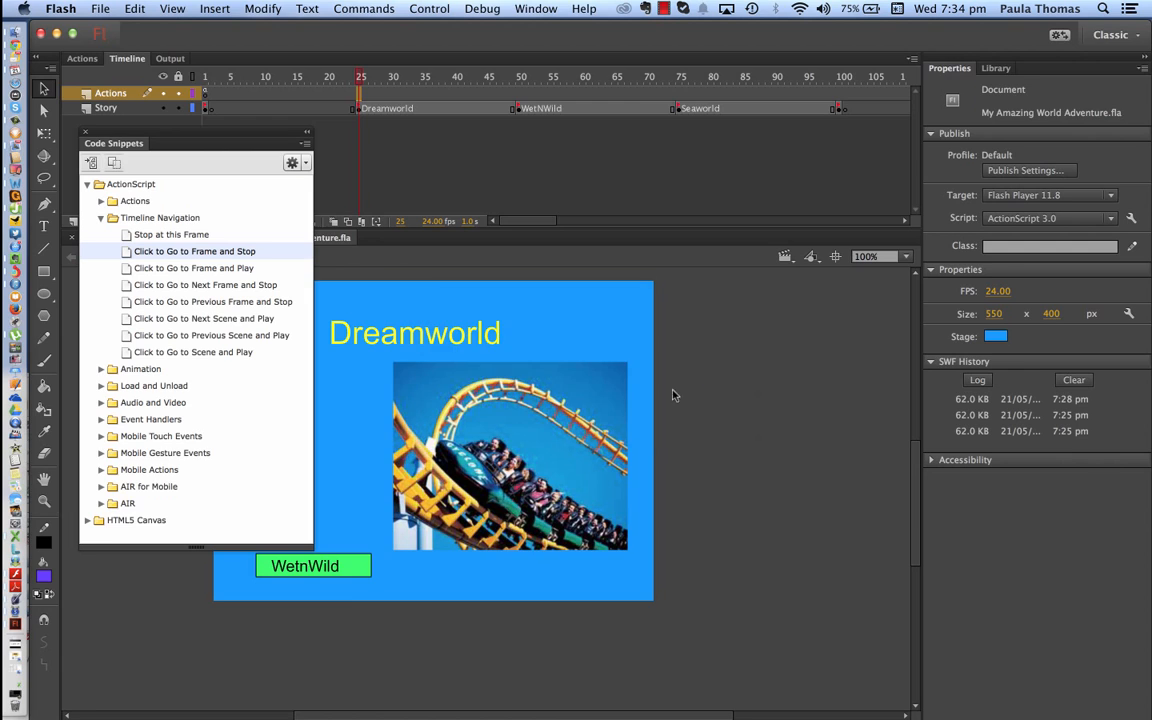
click(349, 569)
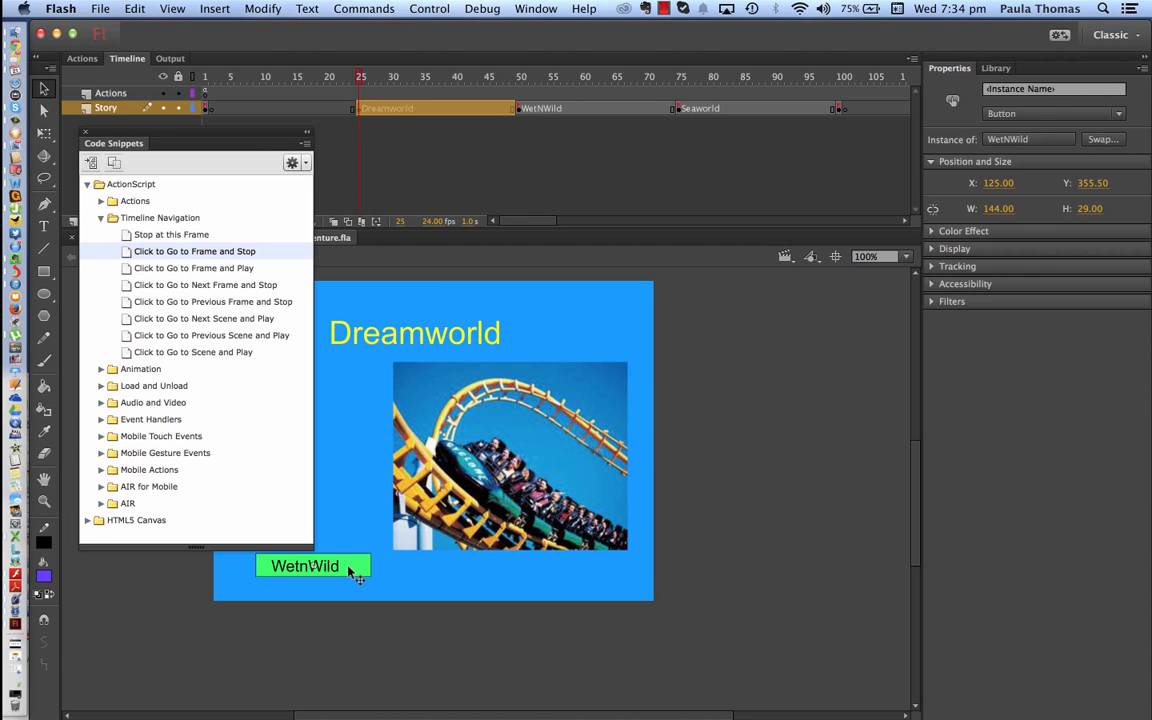
double_click(232, 256)
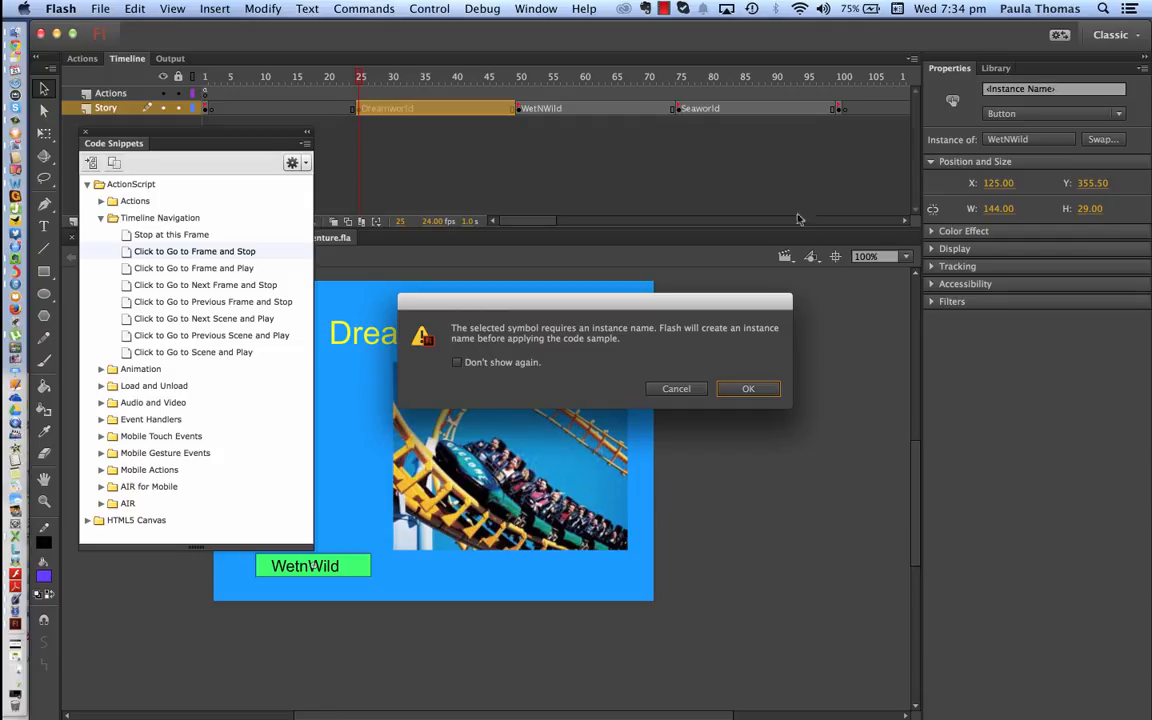
click(676, 389)
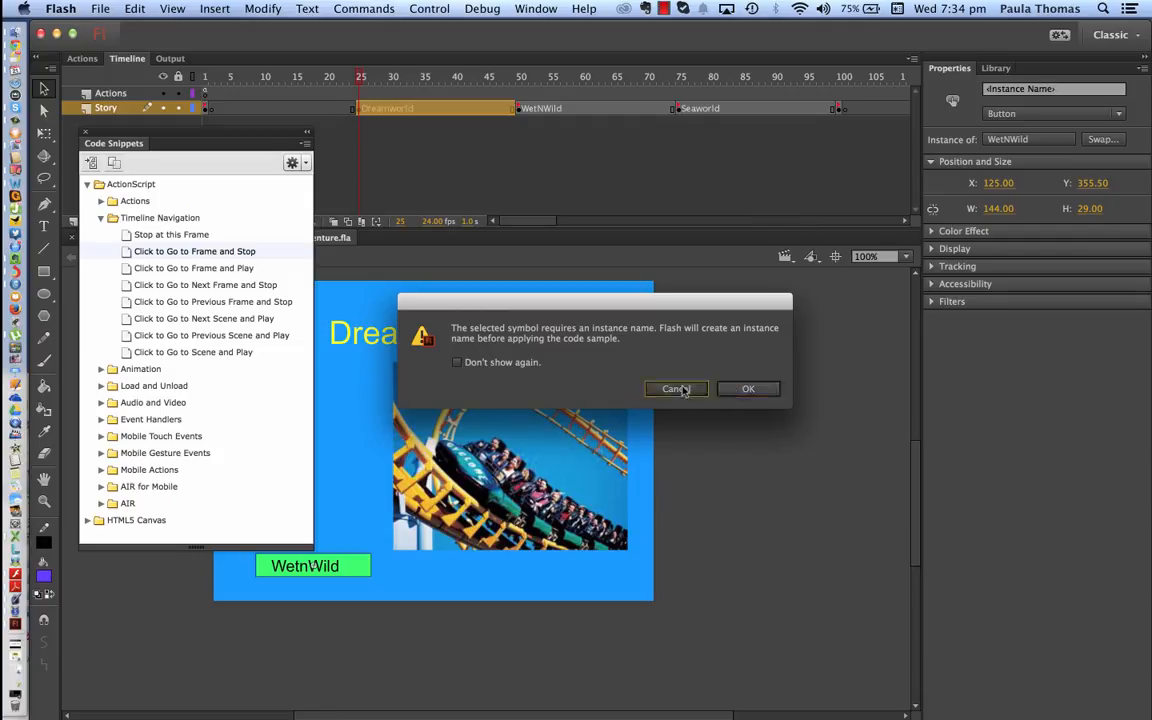
Give the selected button the instance name WetnWild and apply the Click to Go to Frame and Stop snippet to it.
click(1062, 91)
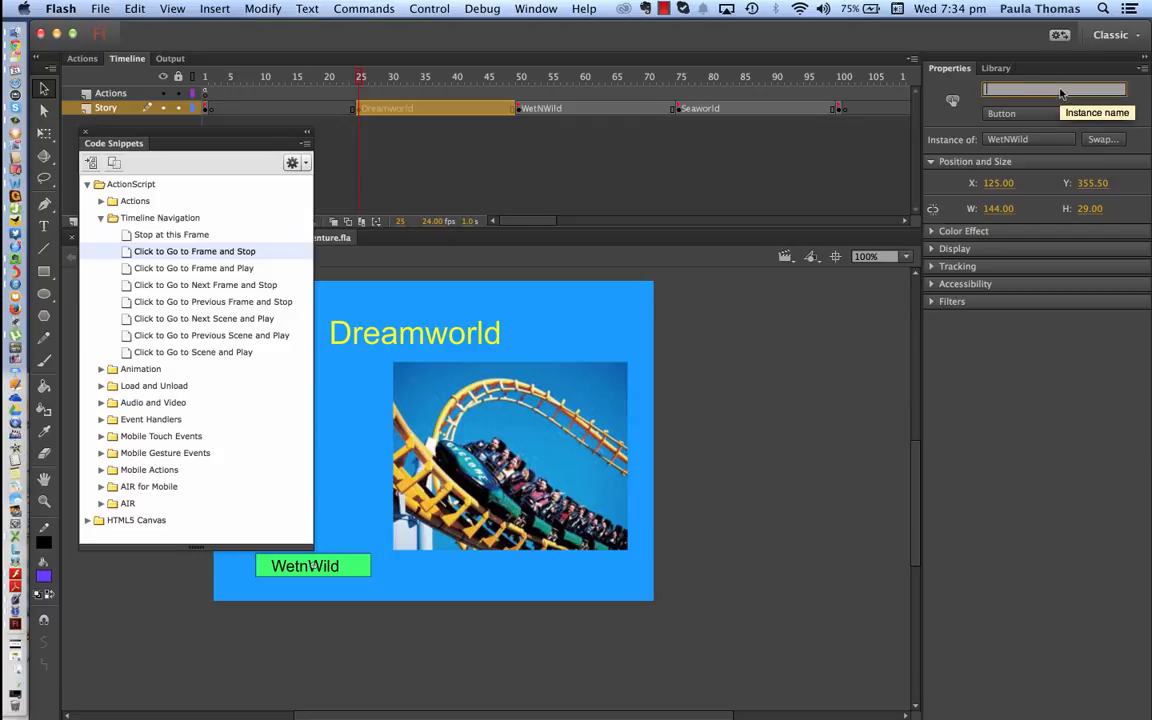
text(Wetn)
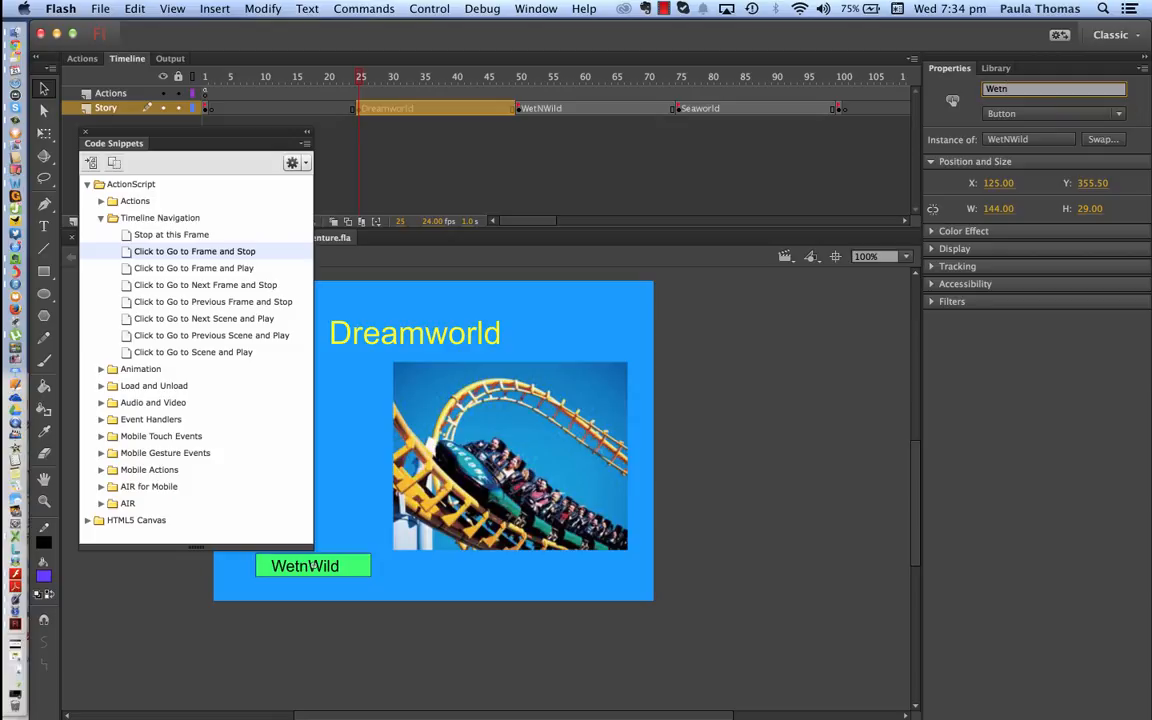
text(Wild)
click(953, 107)
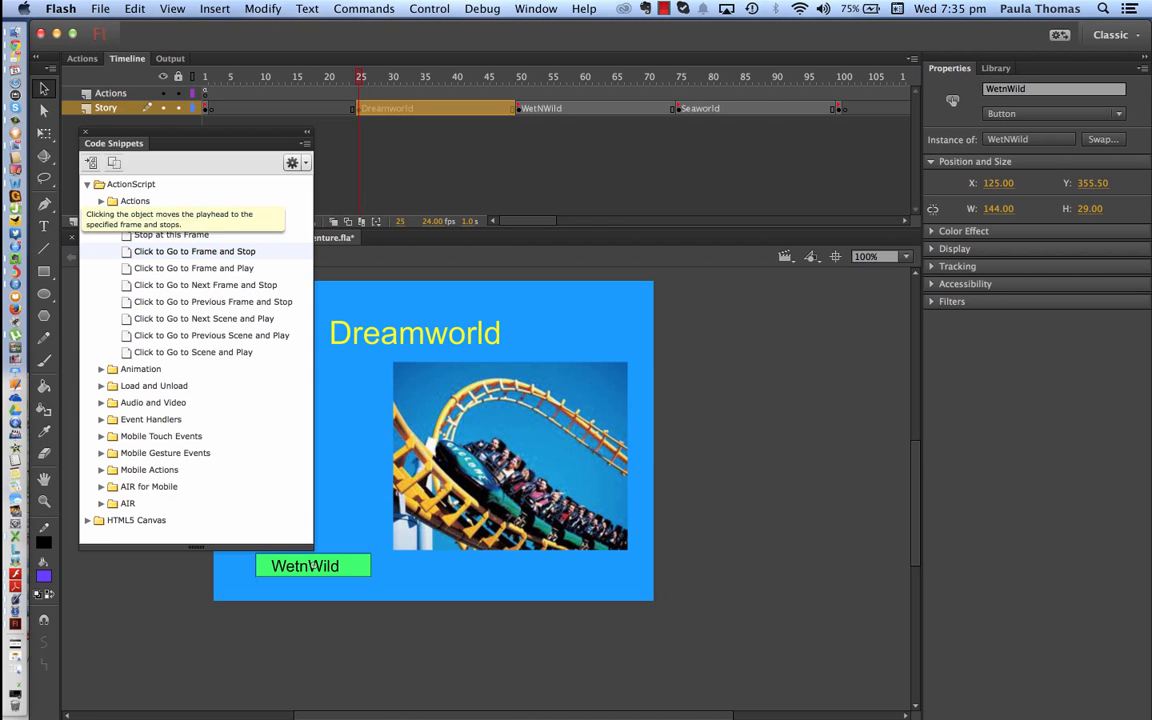
double_click(231, 253)
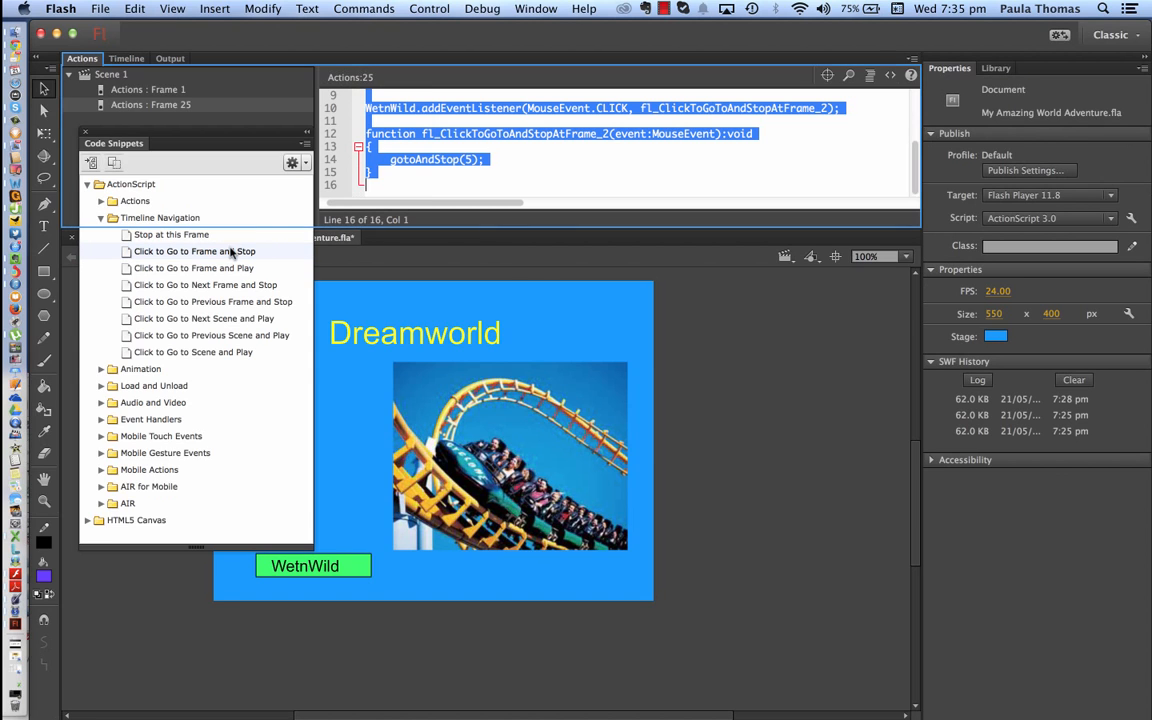
Close the code snippets, check the WetNWild label's position in the timeline, and set the frame 25 script's gotoAndStop target to 50.
click(575, 173)
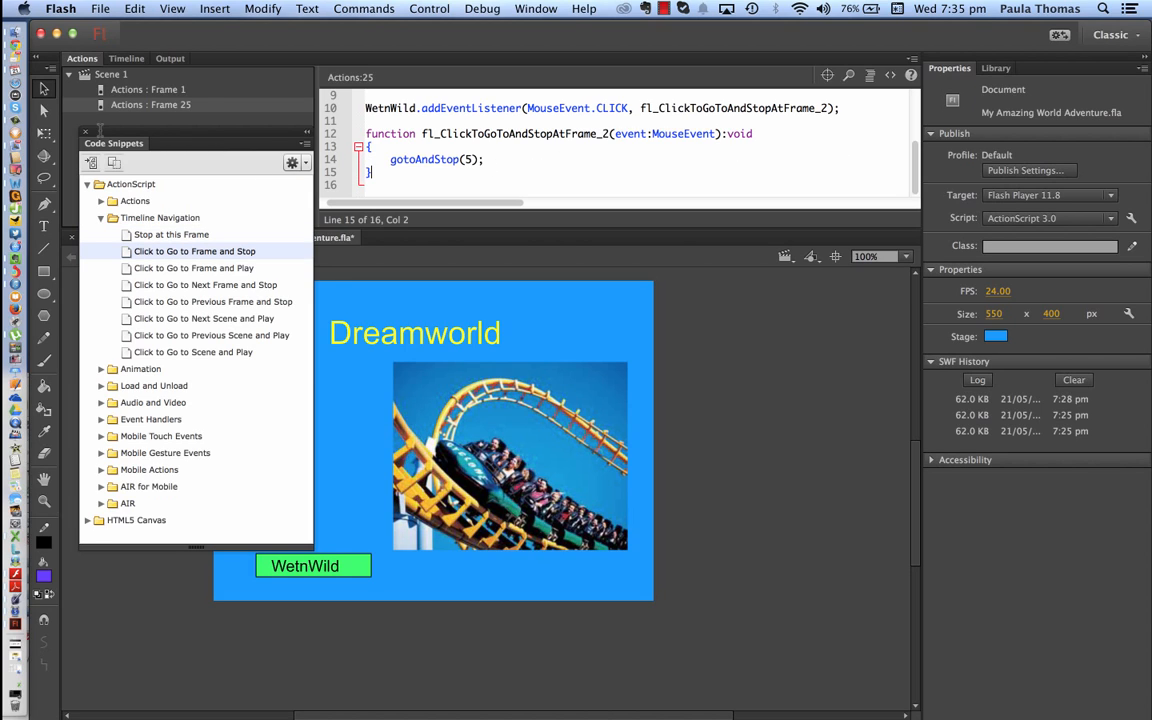
click(86, 133)
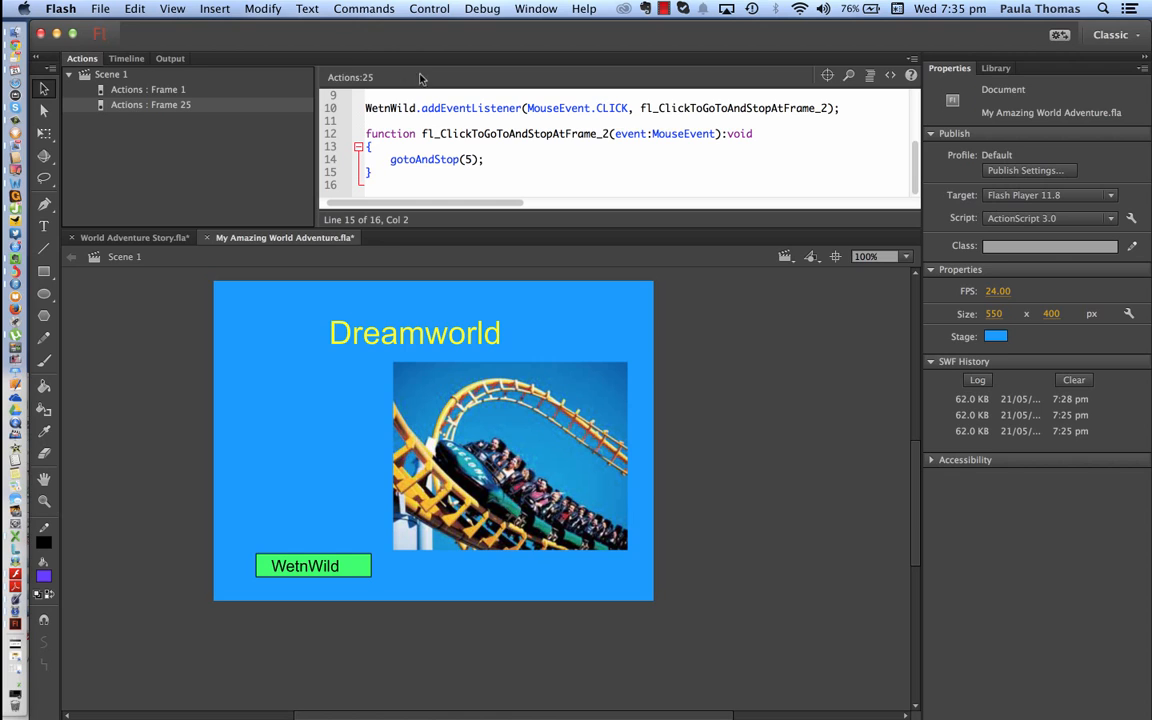
click(127, 59)
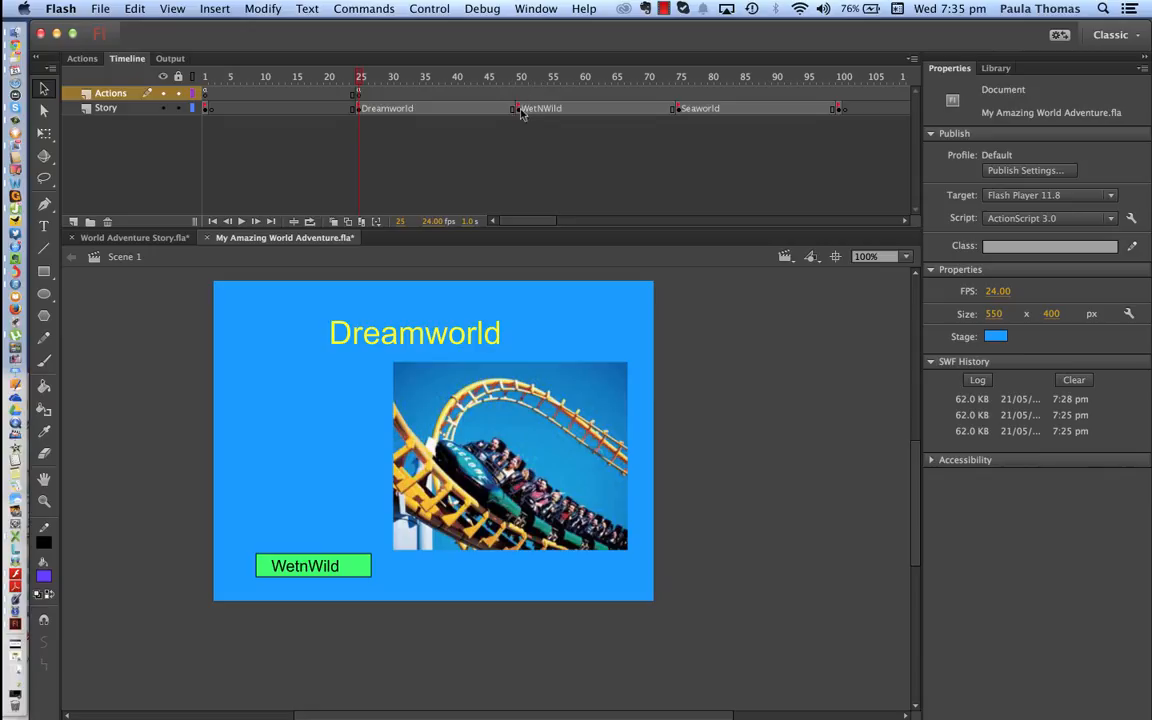
click(84, 59)
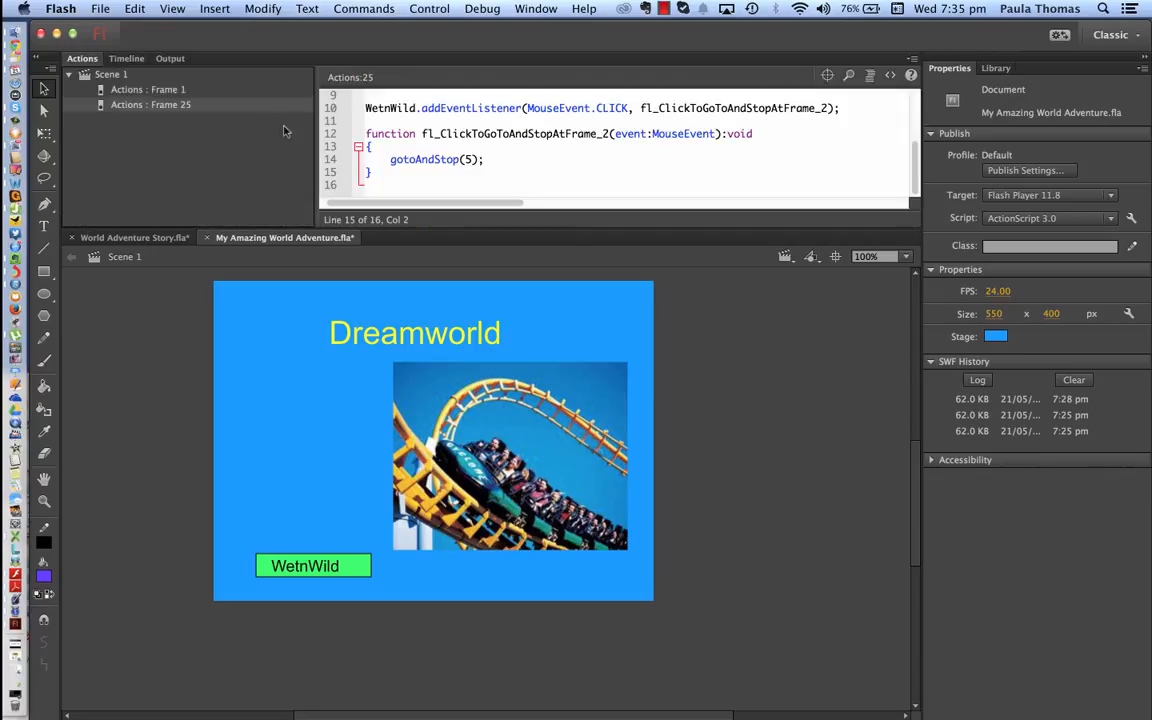
click(469, 159)
text(0)
key(Down)
Replace the snippet's instruction comment at the start of the frame 25 script with stop(); and save the document.
scroll(624, 186, up, 5)
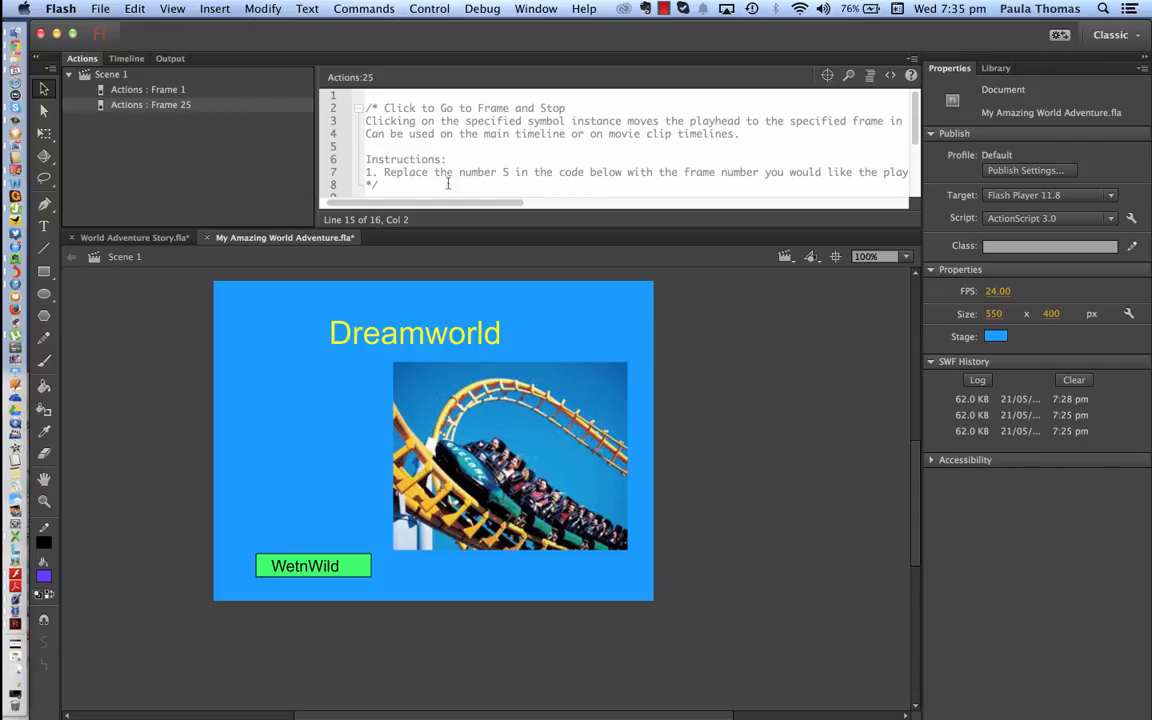
drag(379, 185, 313, 100)
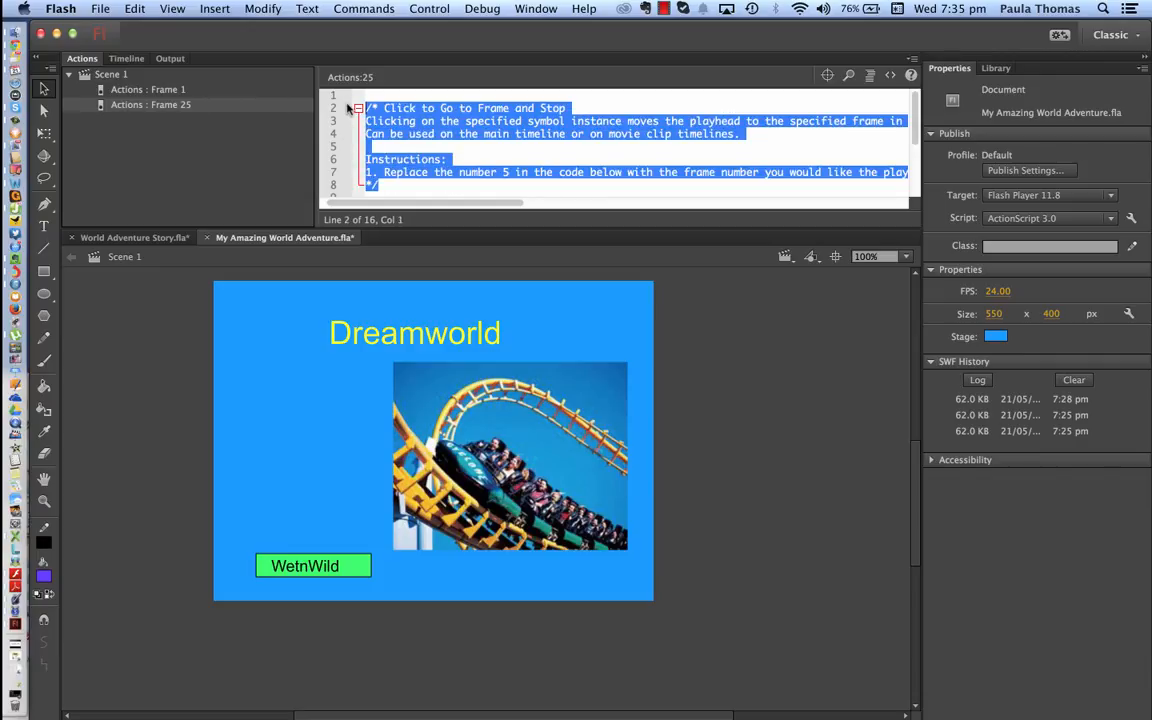
key(BackSpace)
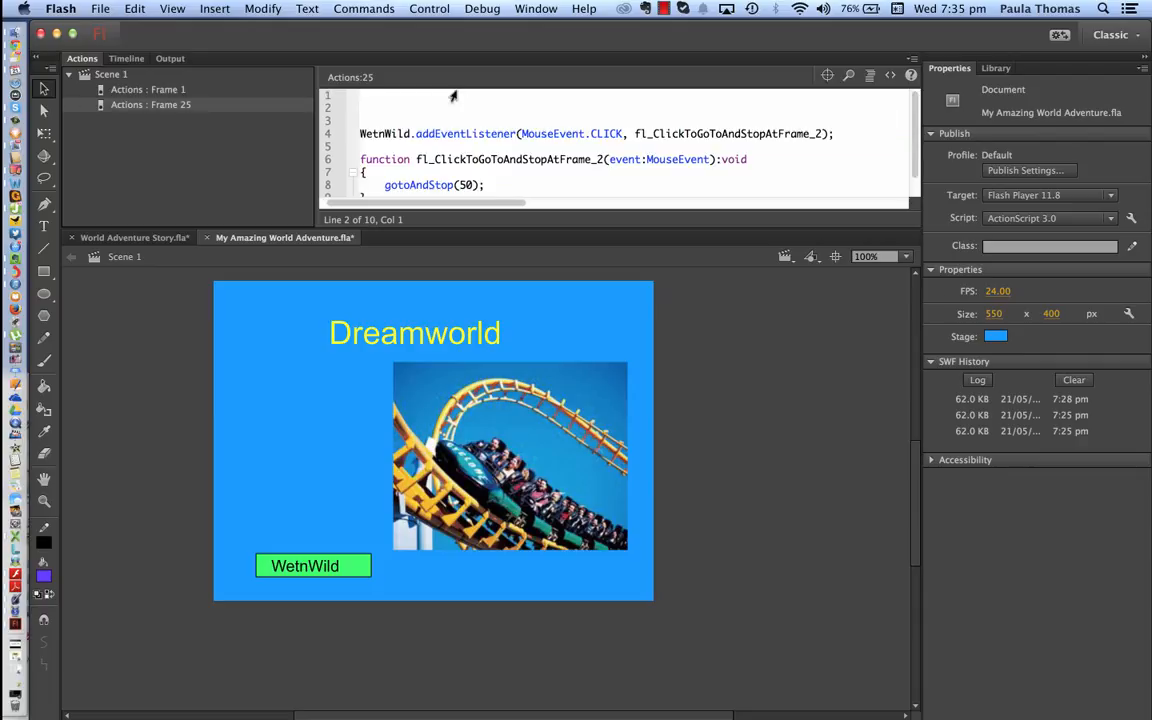
text(stop)
text(();)
click(103, 9)
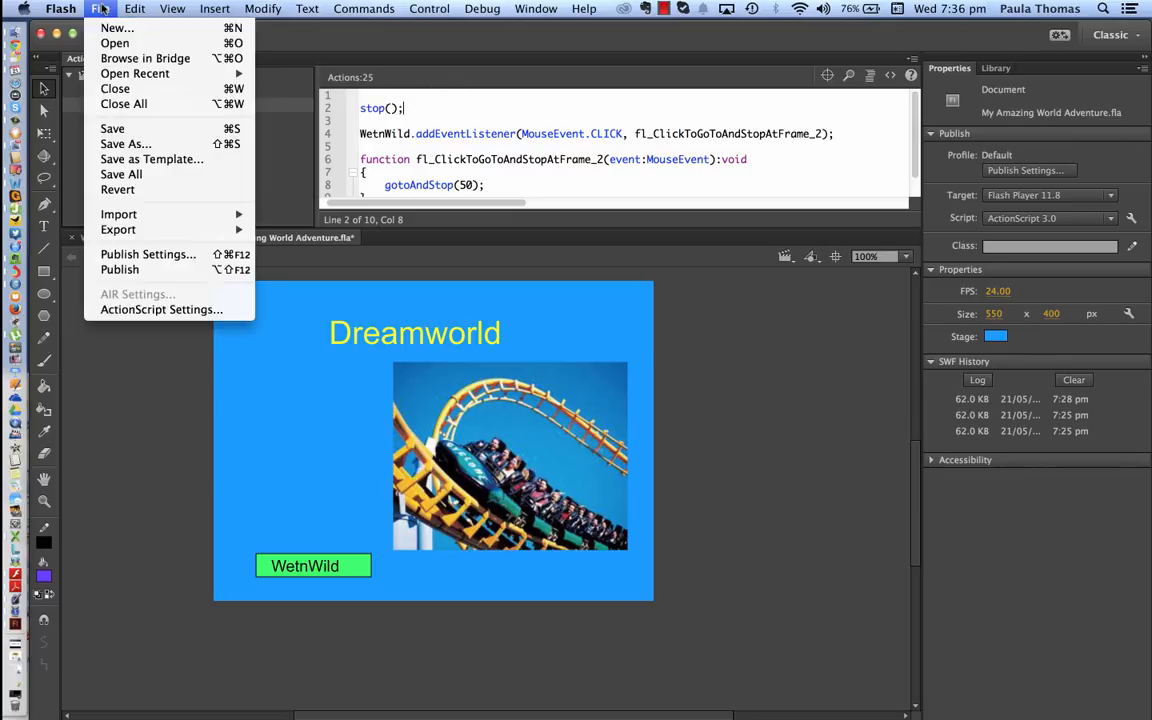
click(112, 128)
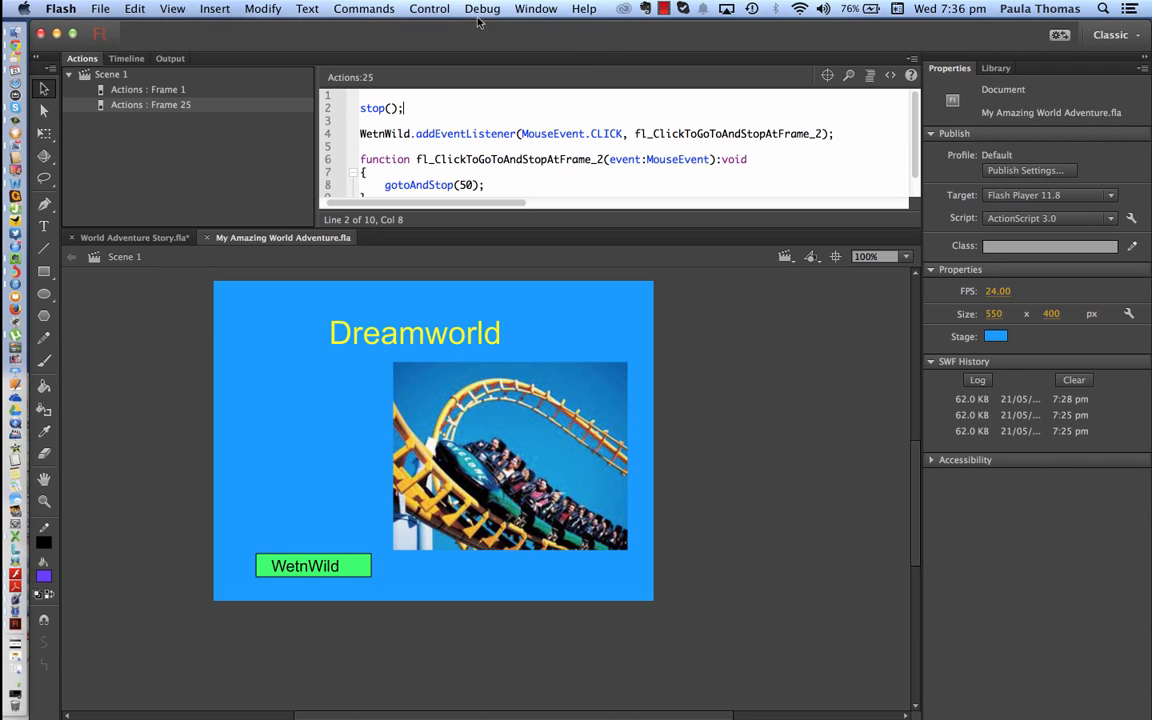
Test the movie in Flash Professional, following the Dreamworld and WetnWild buttons, and close the preview.
click(431, 10)
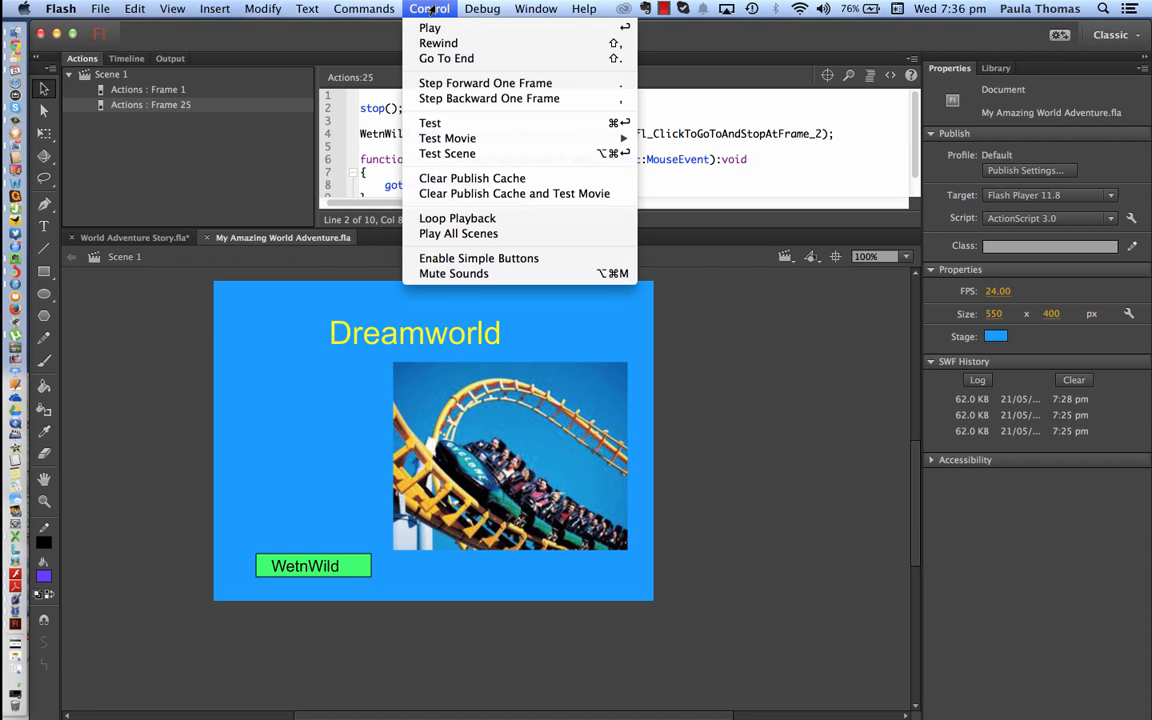
mouse_move(469, 139)
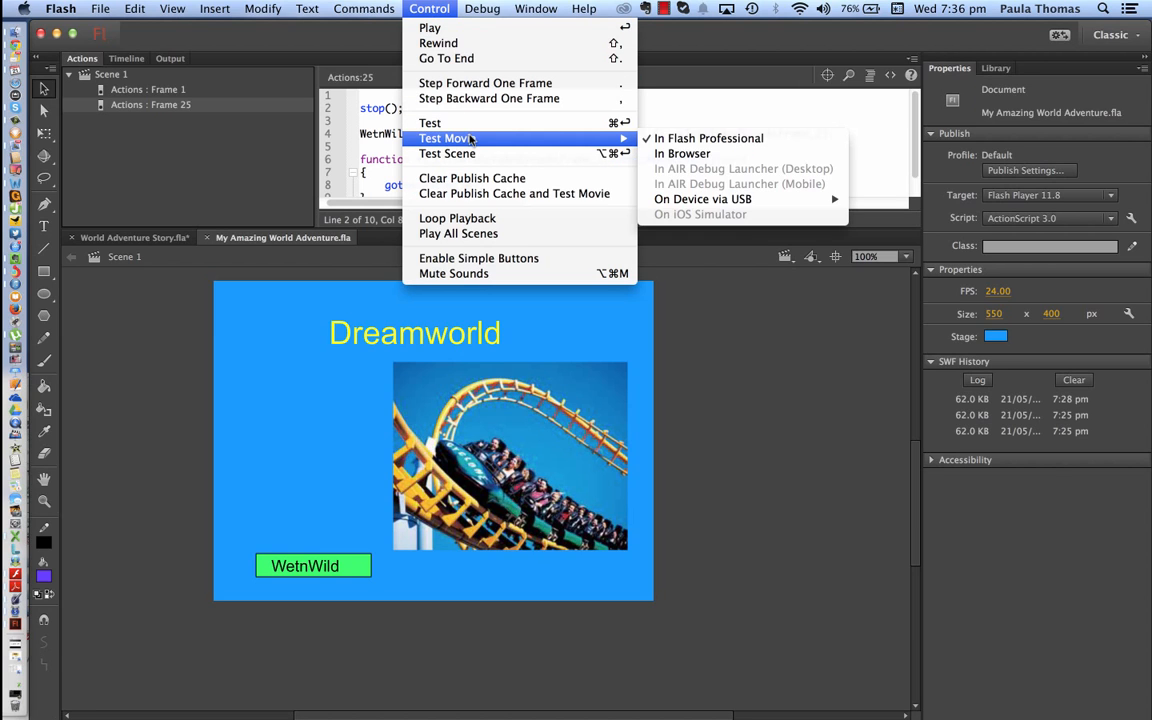
click(676, 139)
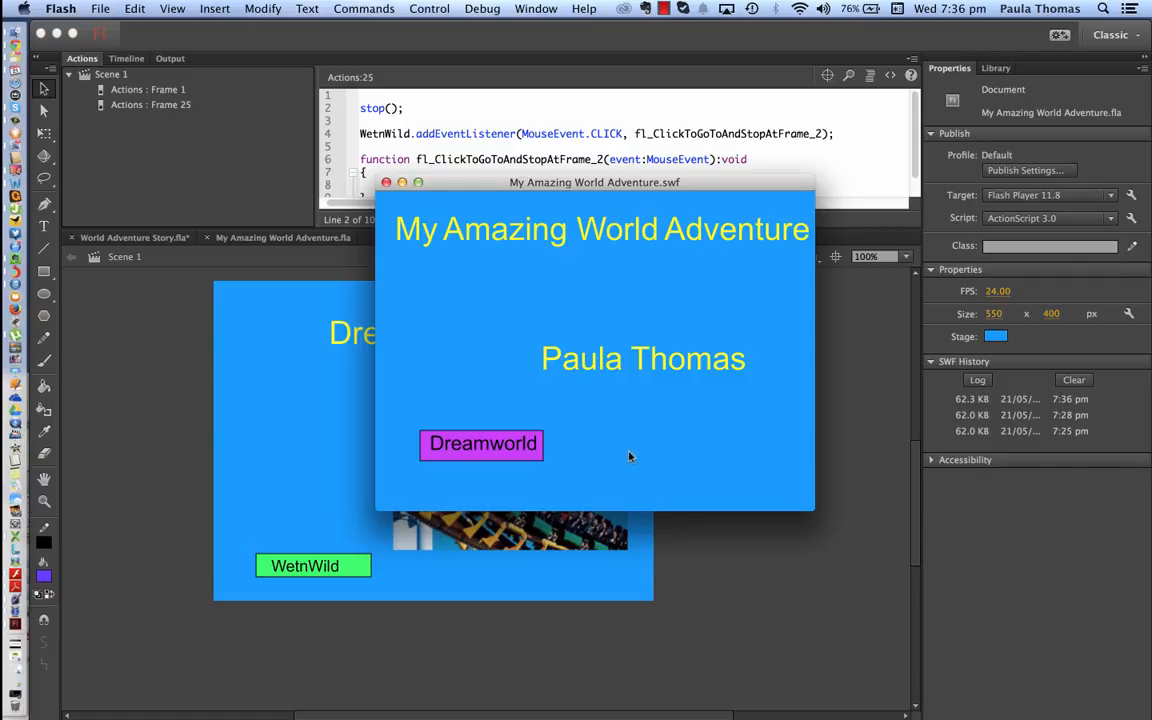
click(513, 449)
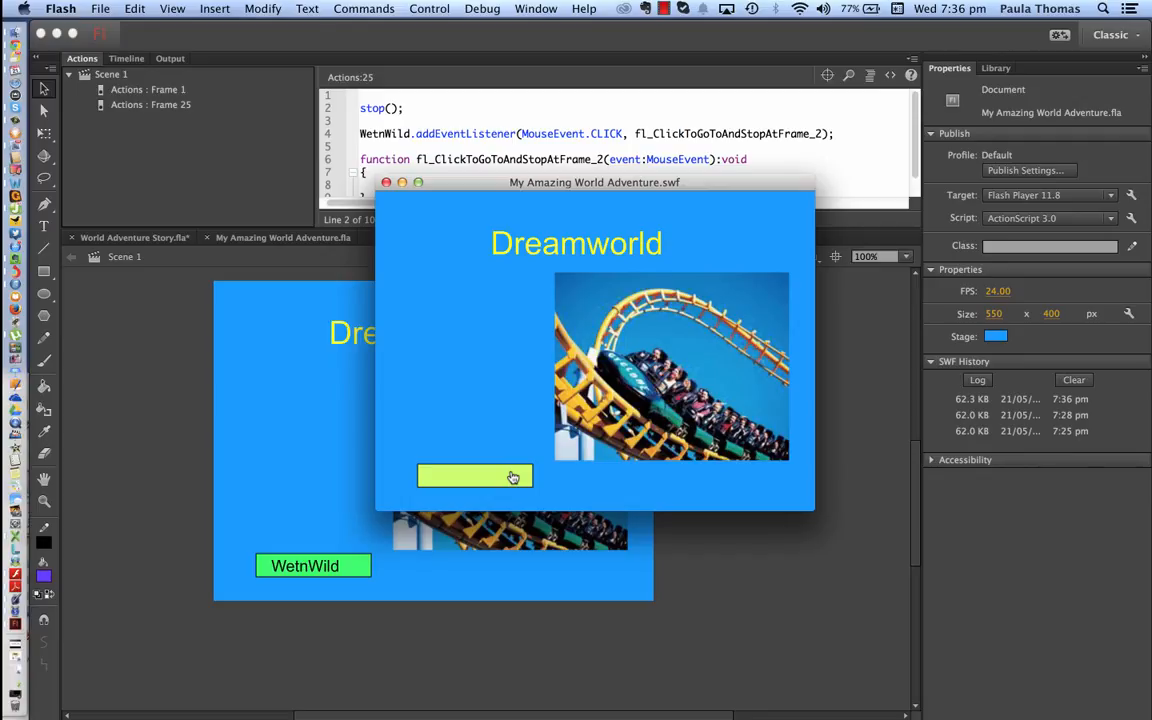
click(512, 477)
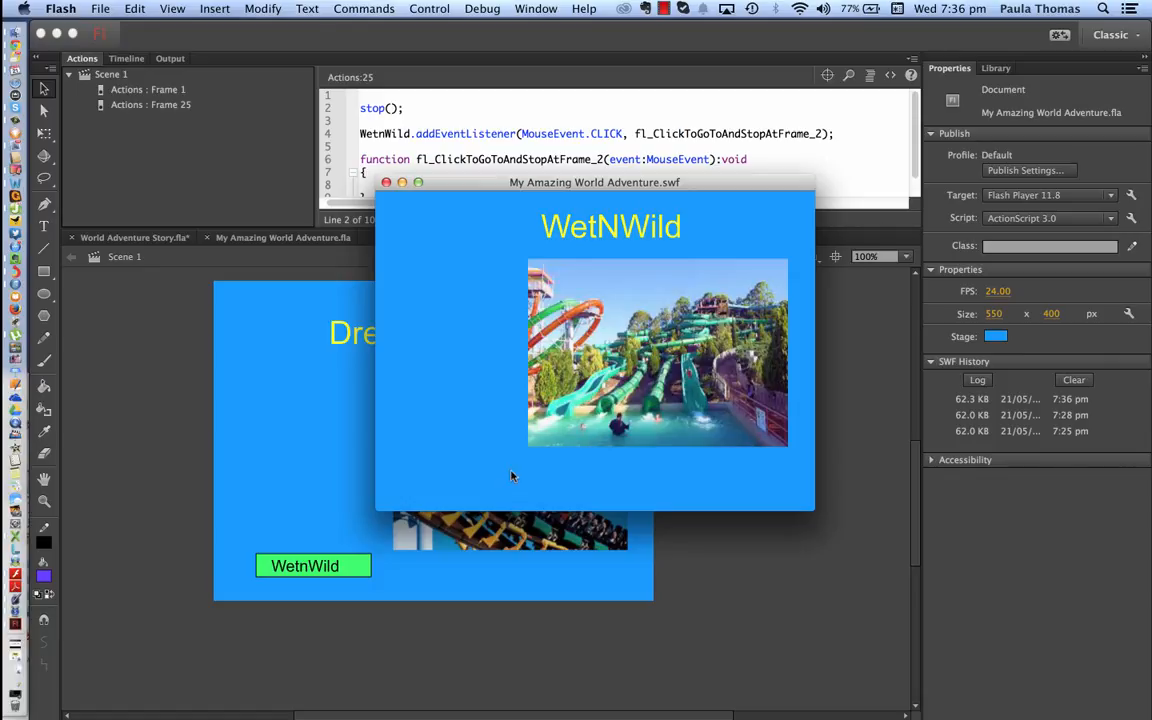
click(386, 185)
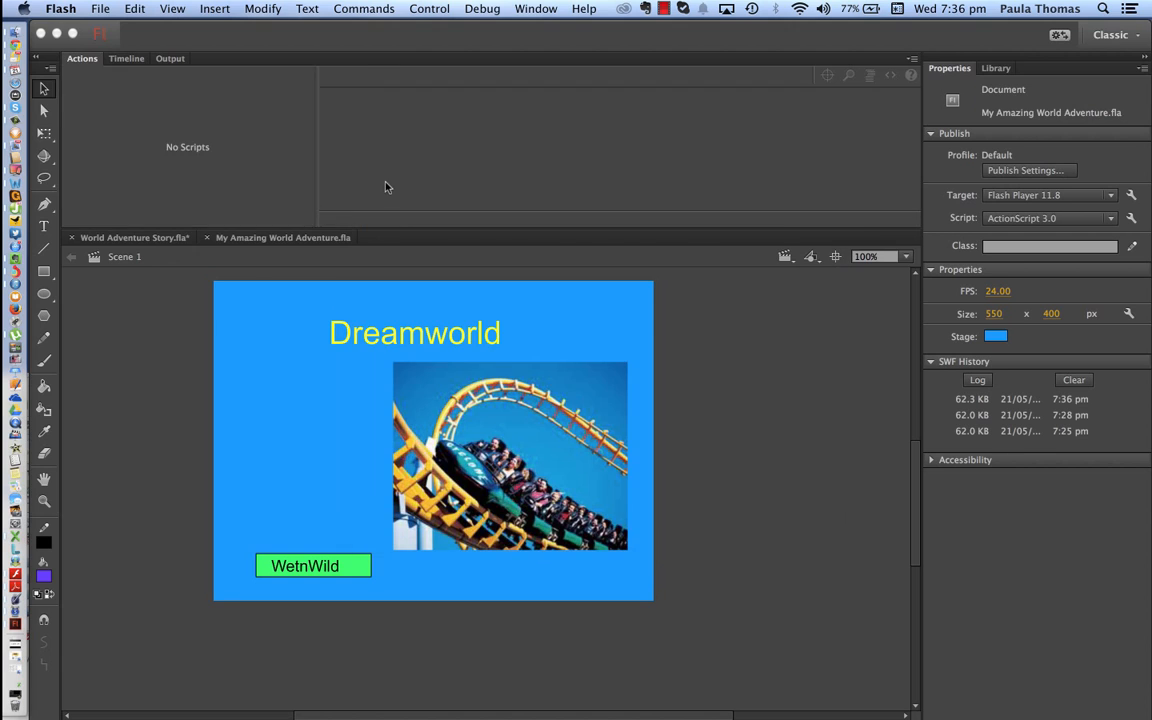
click(101, 8)
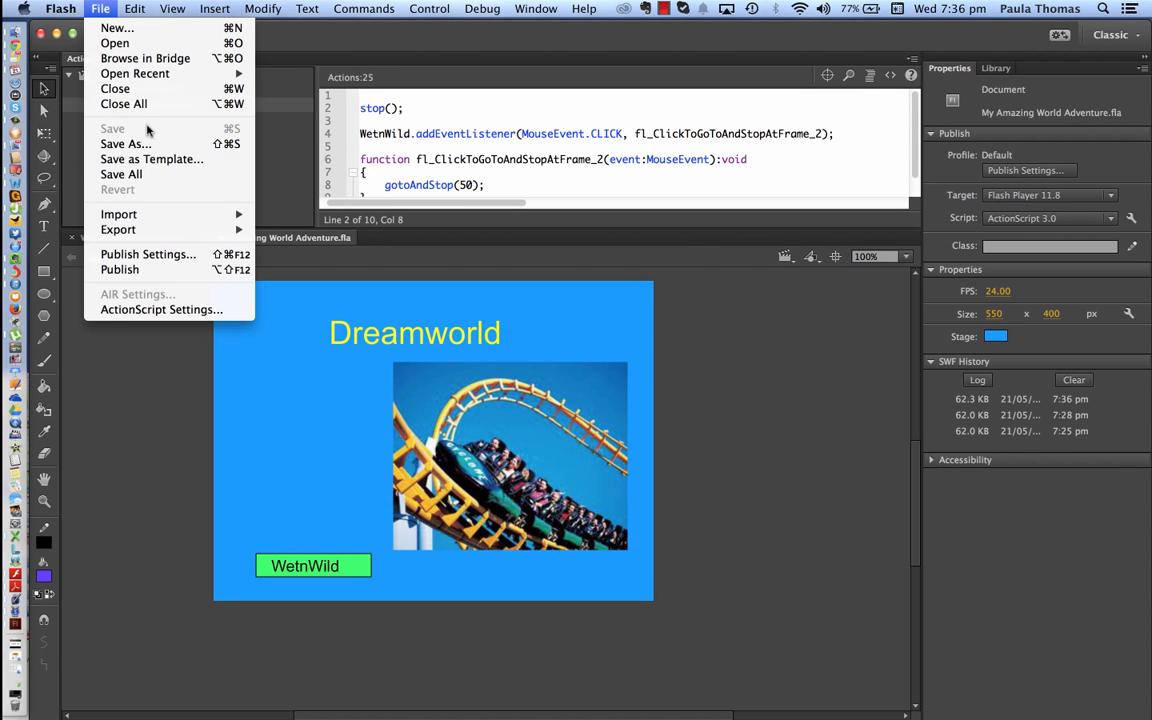
click(516, 243)
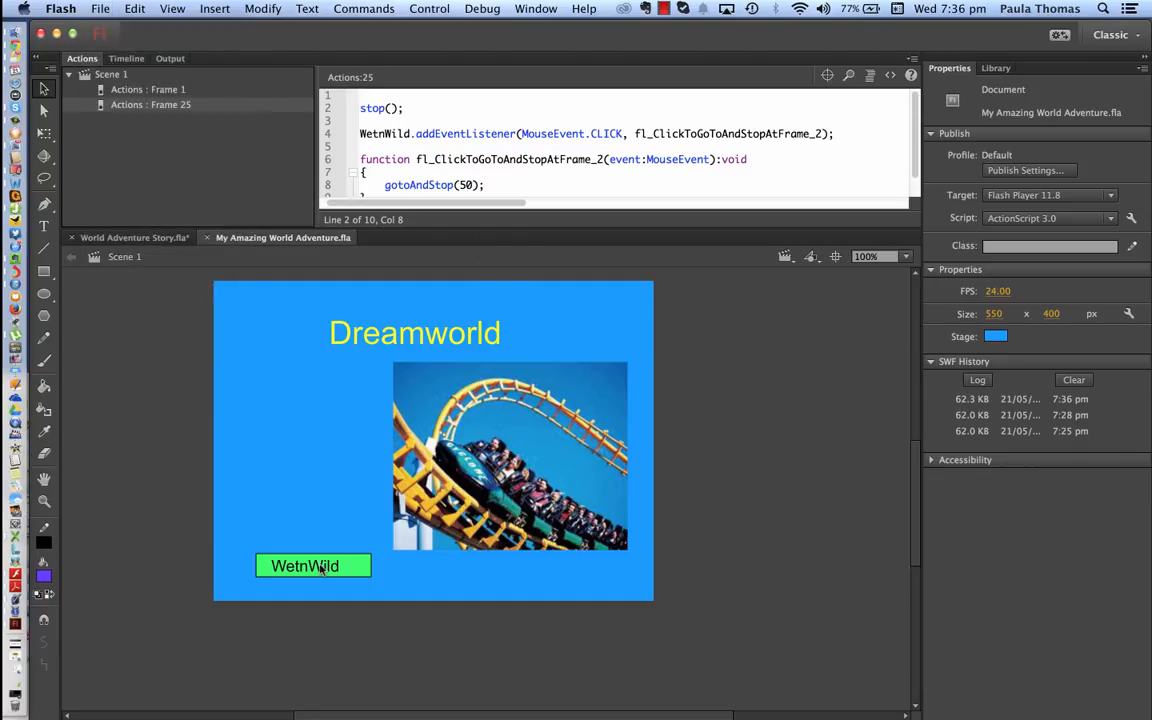
Open the WetnWild button symbol for editing and set the text color of its Over state to black.
double_click(330, 567)
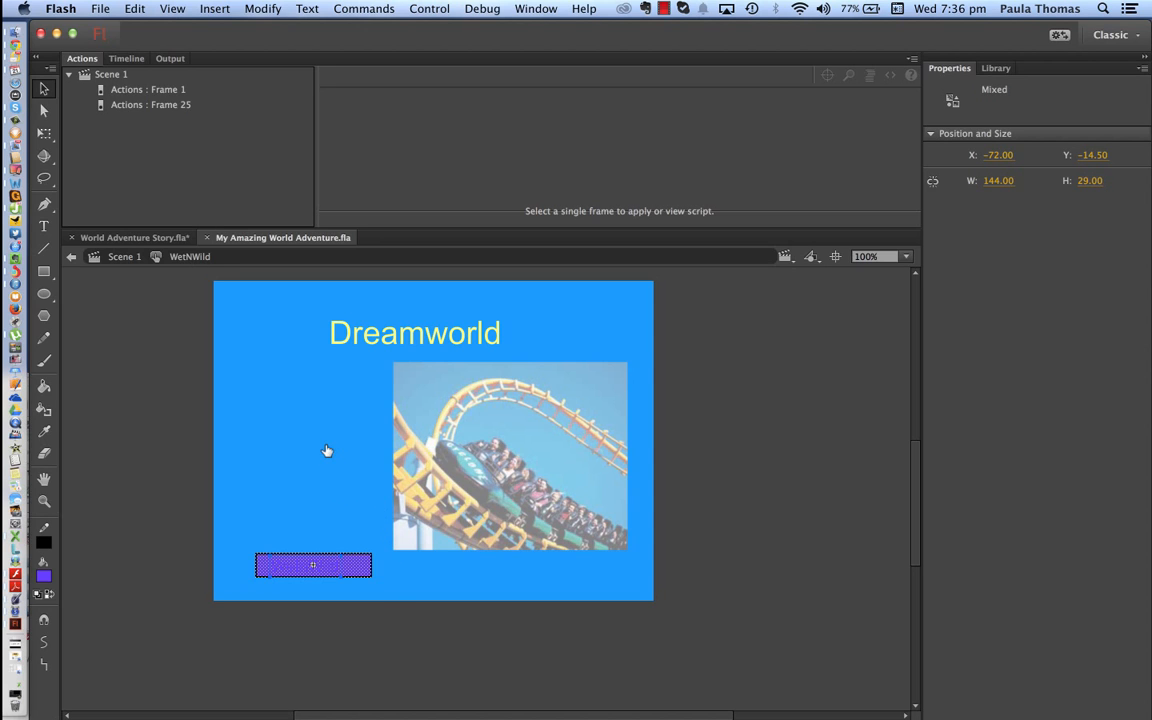
click(663, 8)
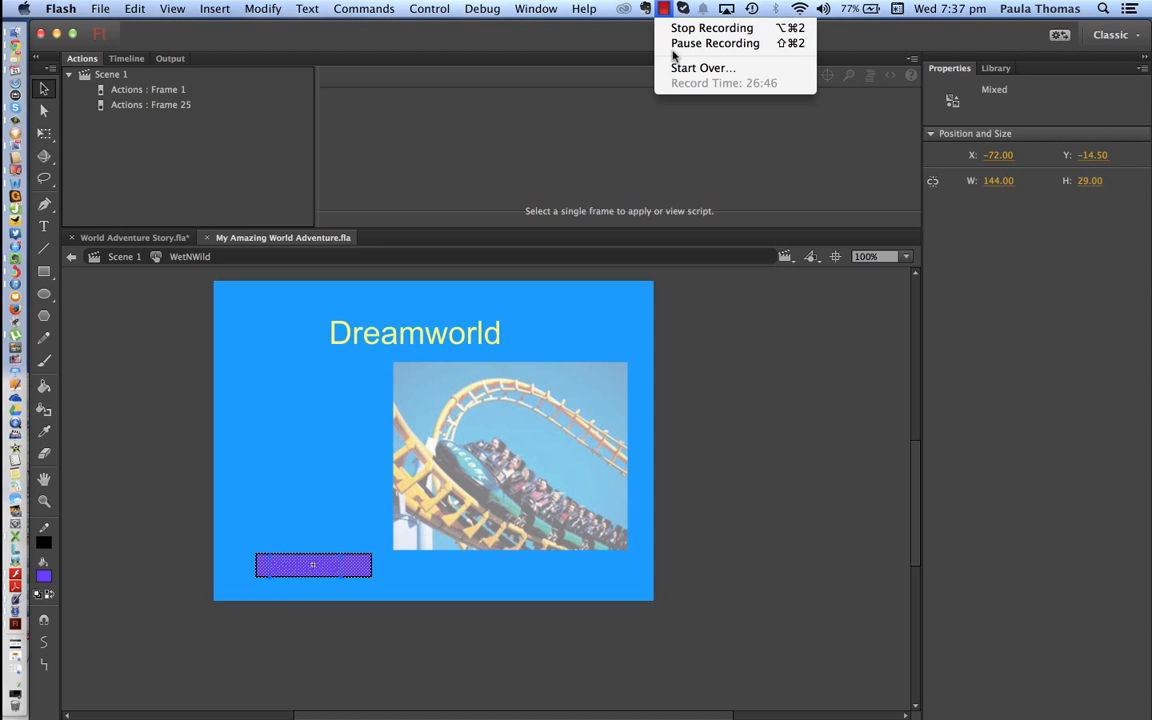
click(680, 44)
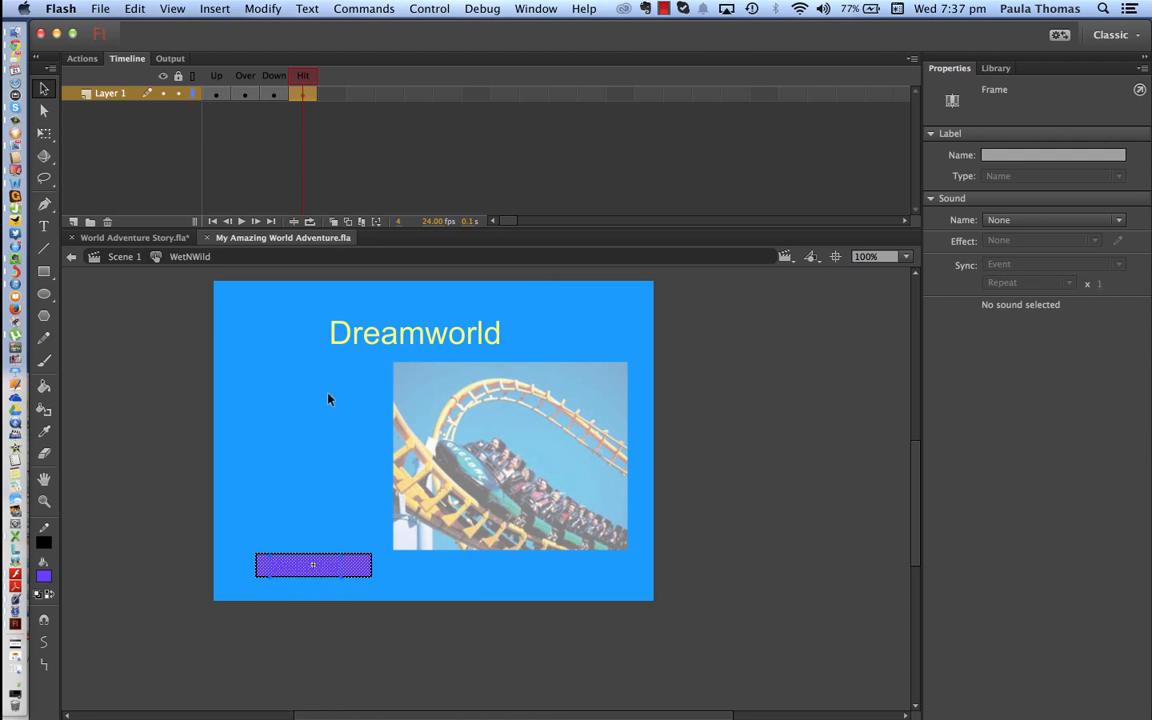
click(218, 94)
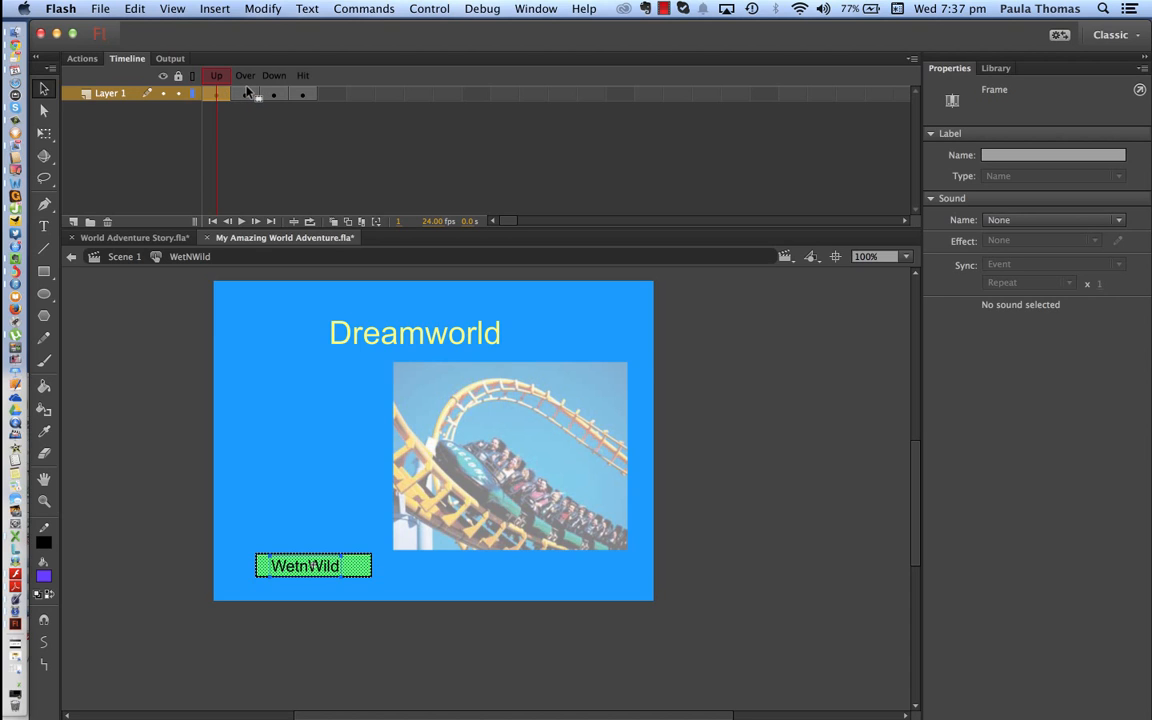
click(246, 94)
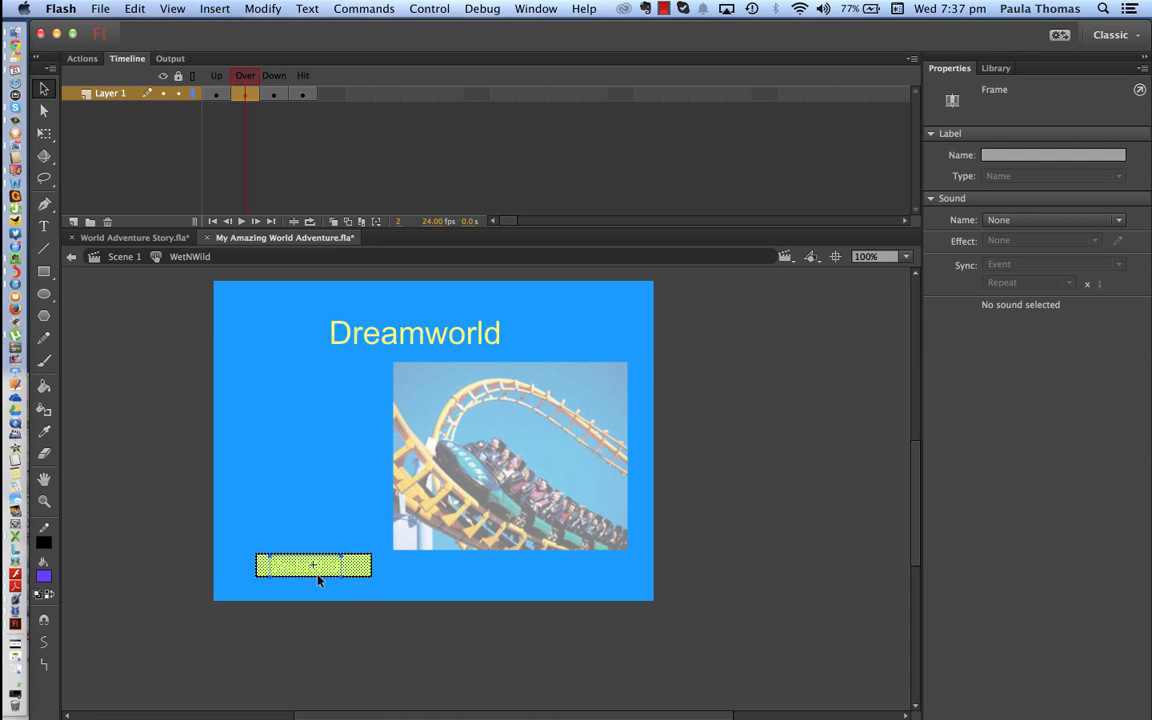
click(44, 226)
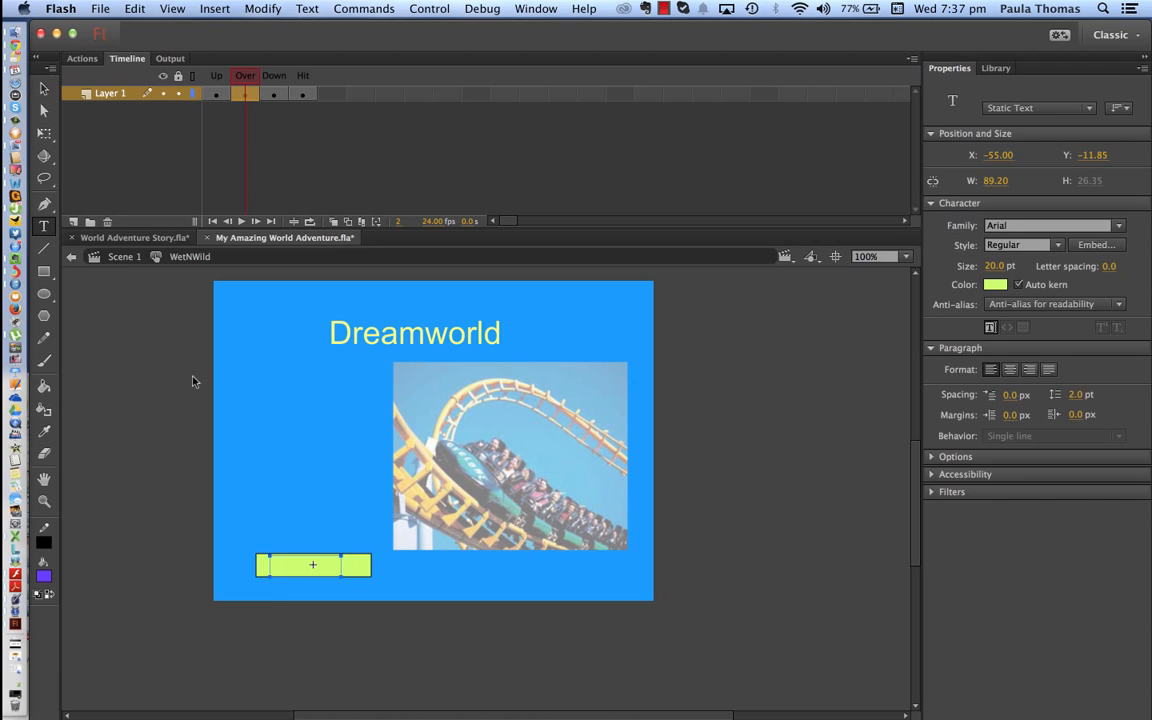
click(338, 567)
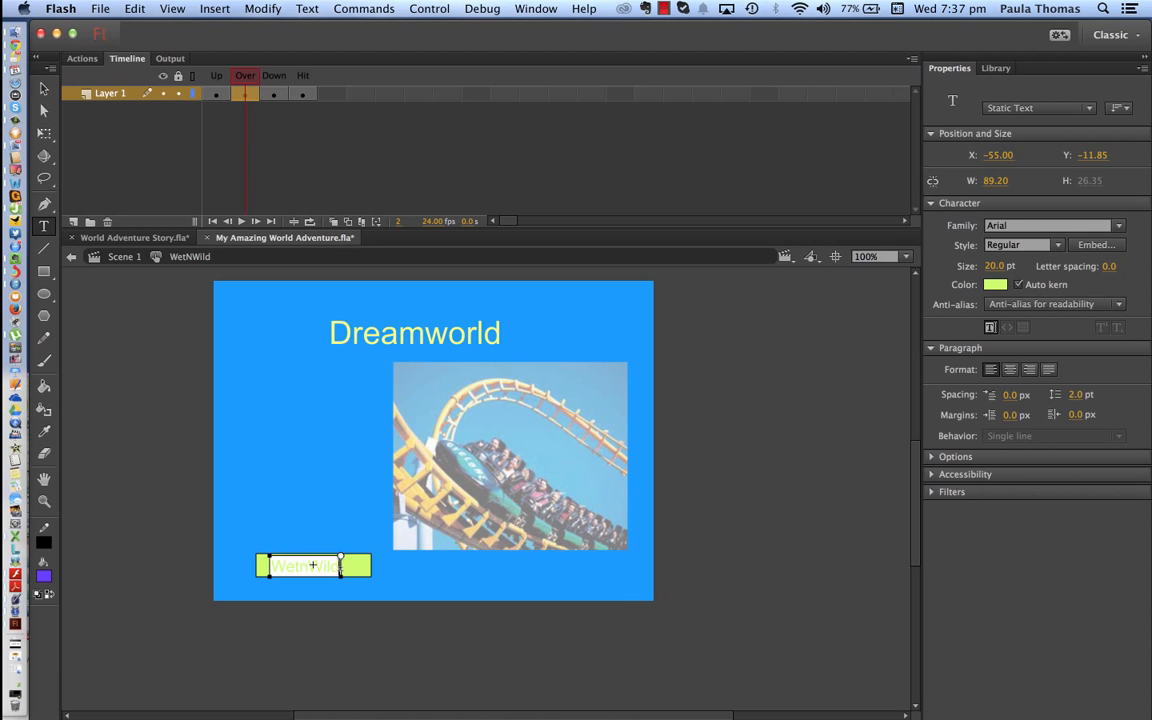
double_click(312, 566)
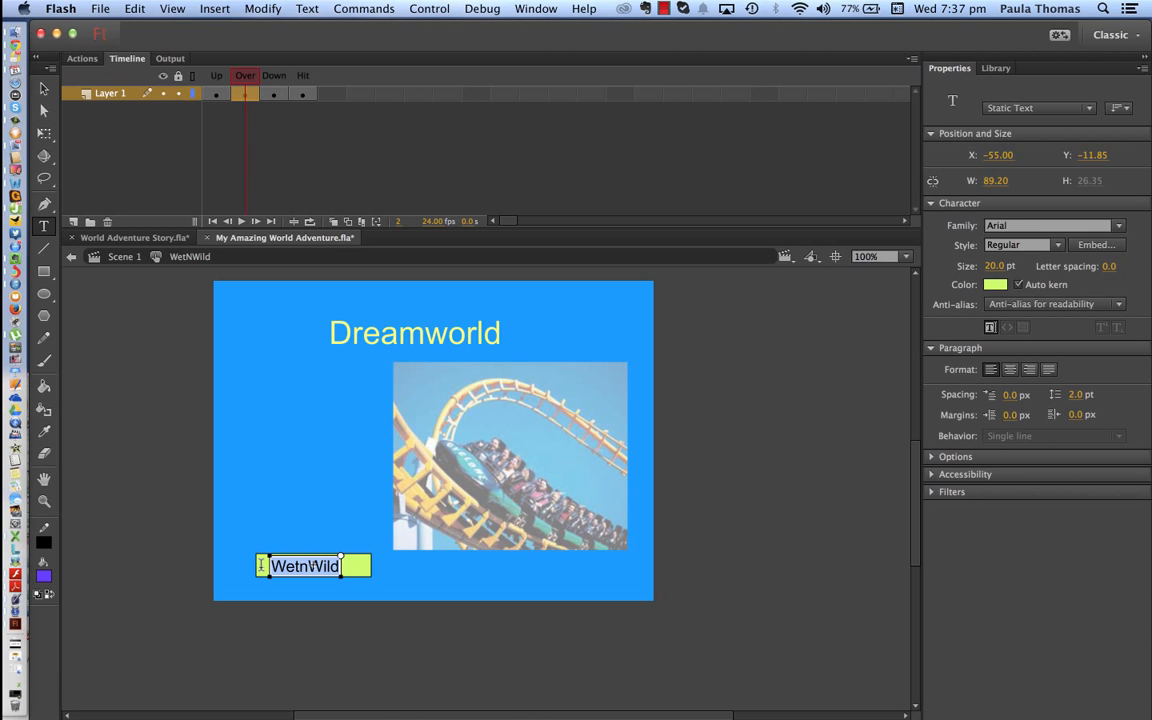
click(995, 285)
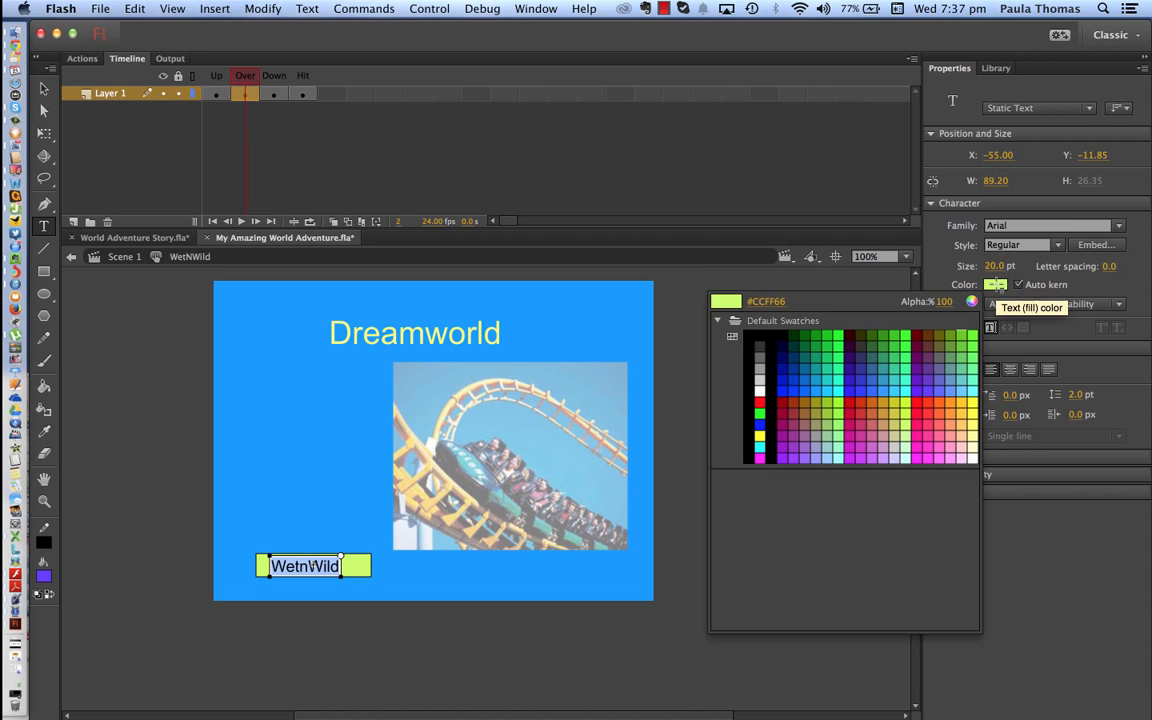
click(760, 337)
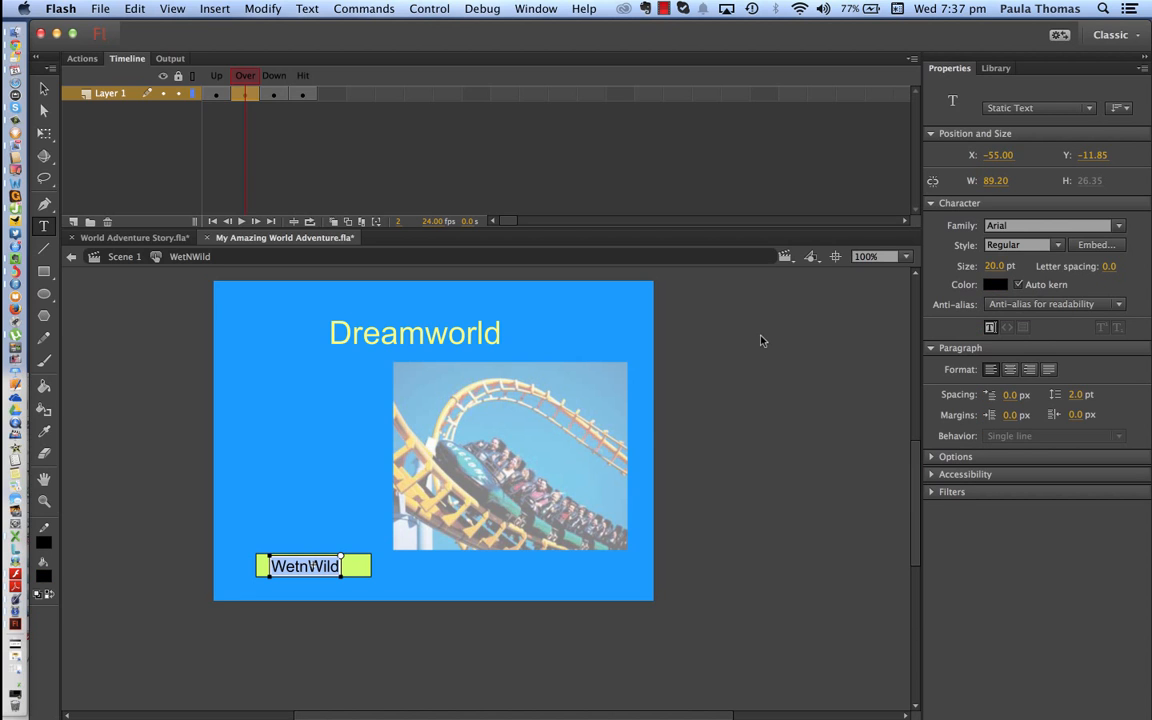
Set the WetnWild text in the button's Down state to black.
click(274, 94)
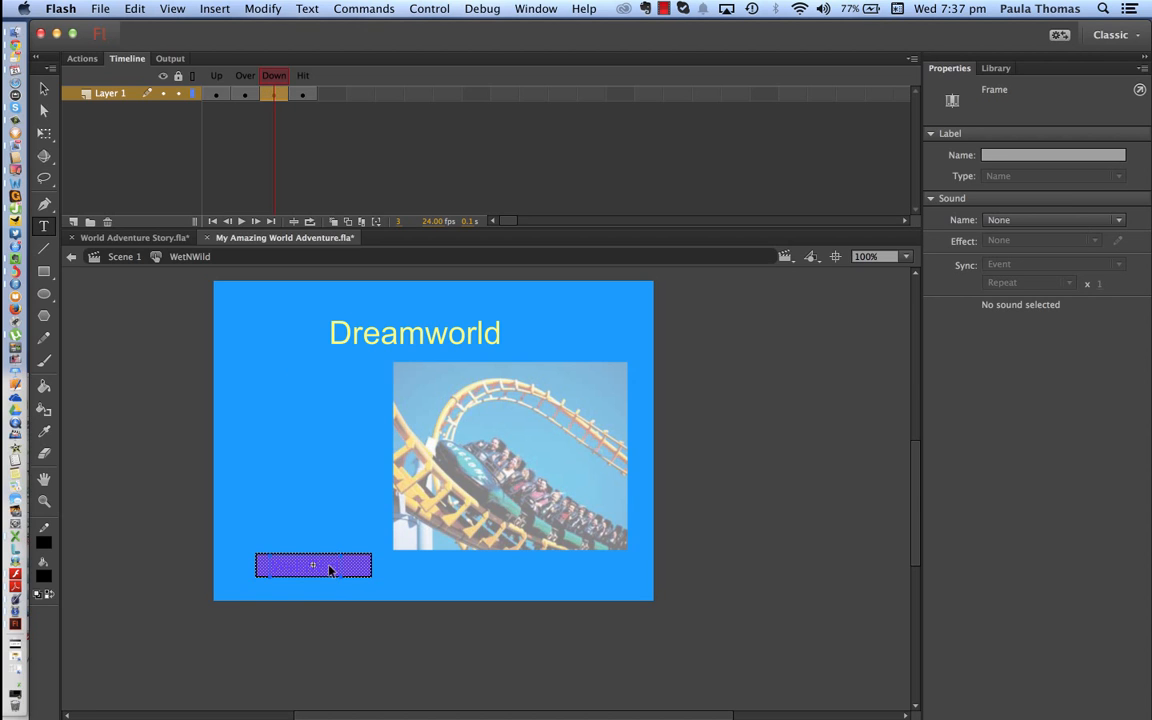
click(312, 566)
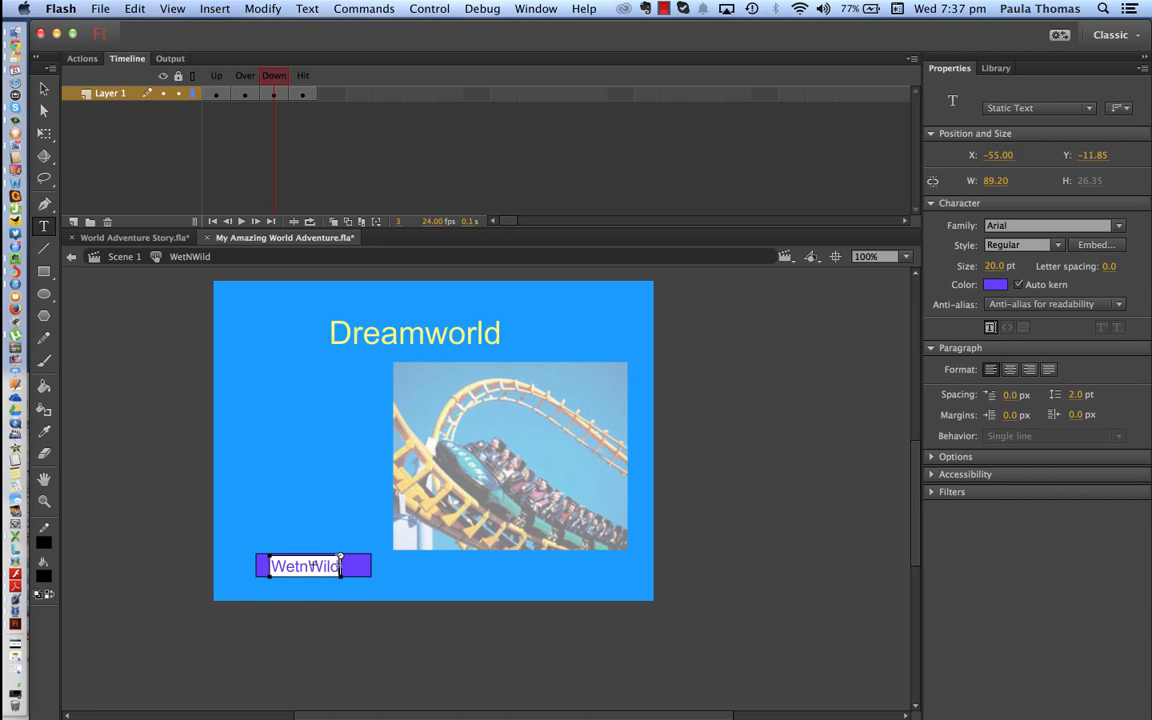
drag(340, 566, 269, 567)
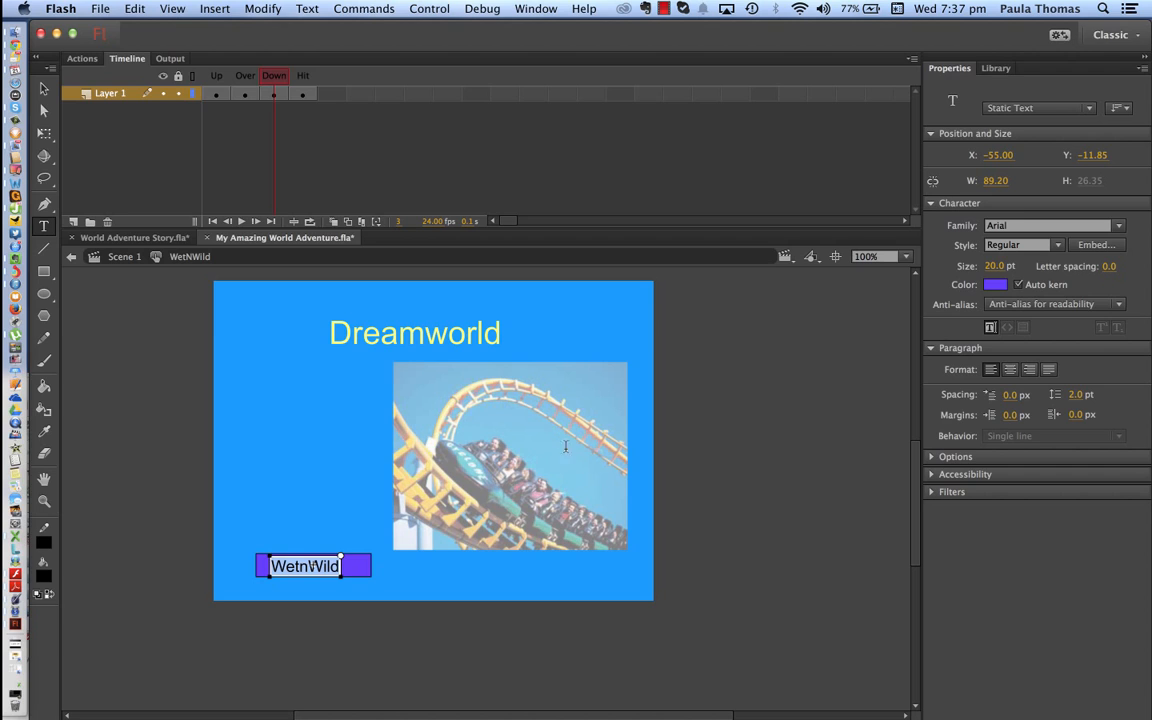
click(994, 284)
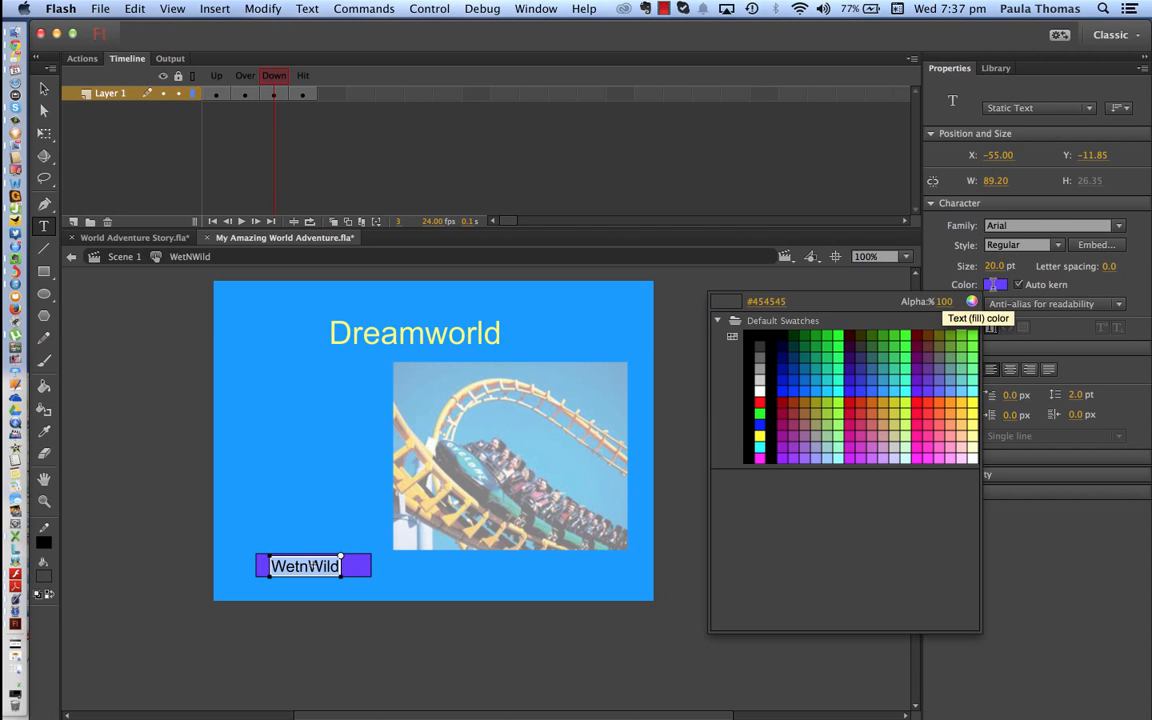
click(762, 335)
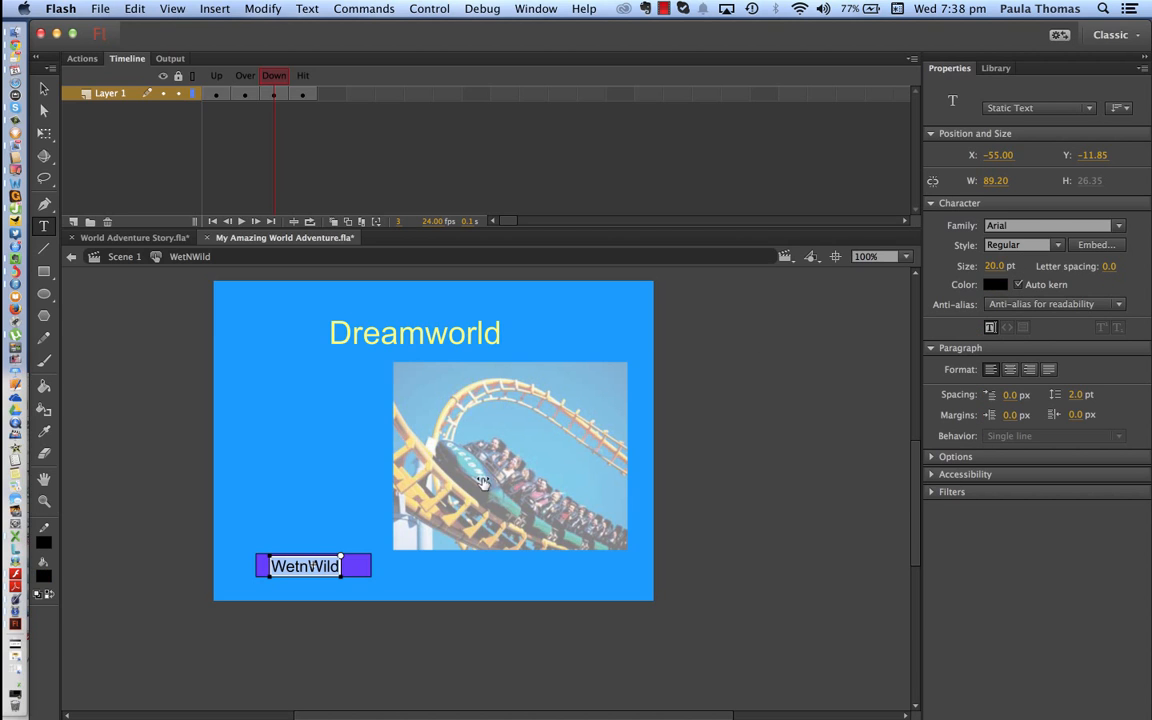
Check the button's Hit state, save the document and return to Scene 1.
click(306, 93)
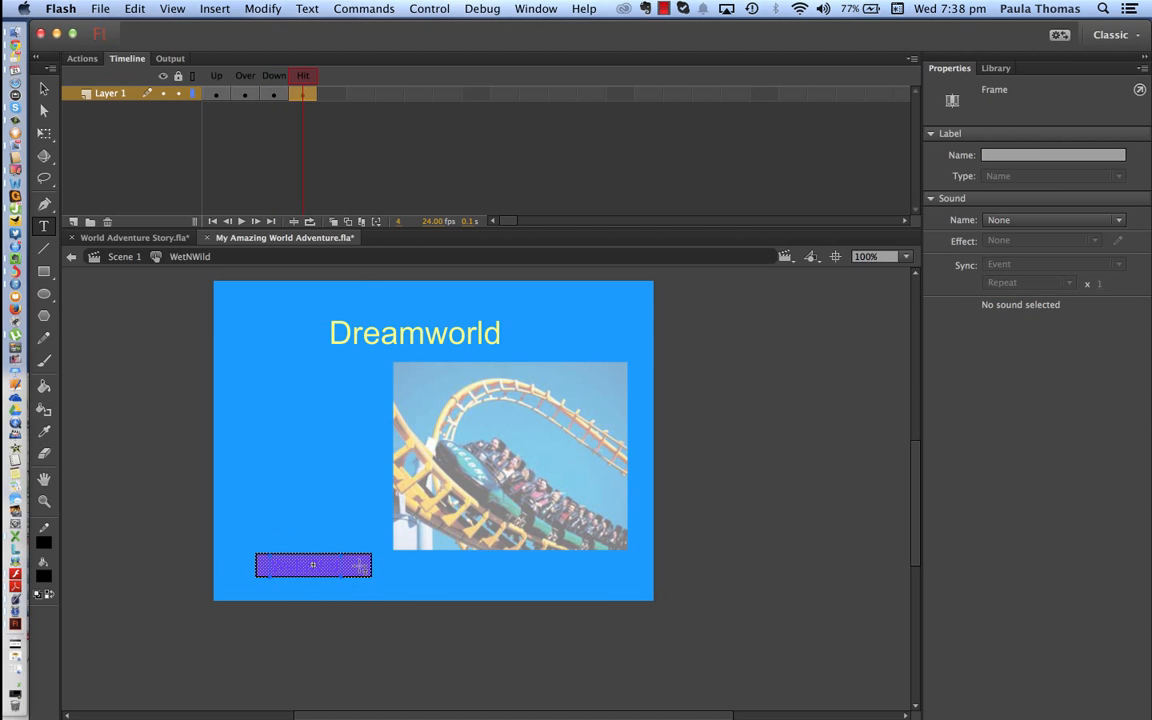
click(100, 8)
click(137, 129)
click(124, 256)
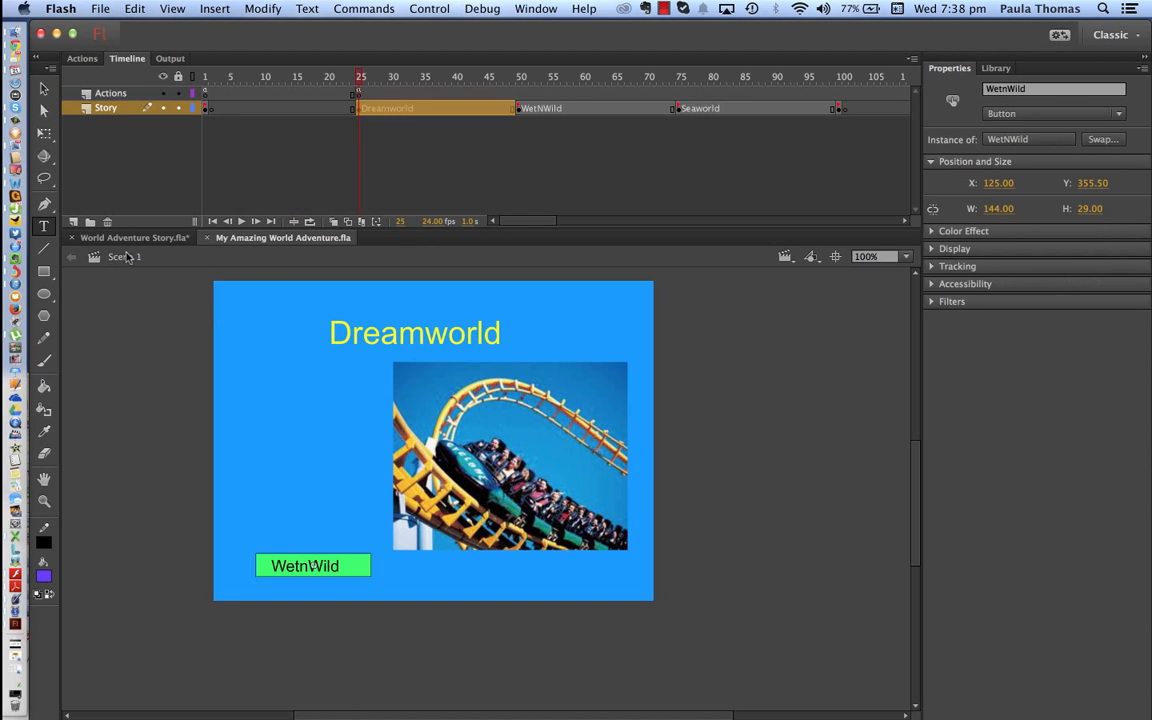
Test the movie in Flash Professional again, following the Dreamworld and WetnWild buttons to the WetNWild page, and close the preview.
click(429, 8)
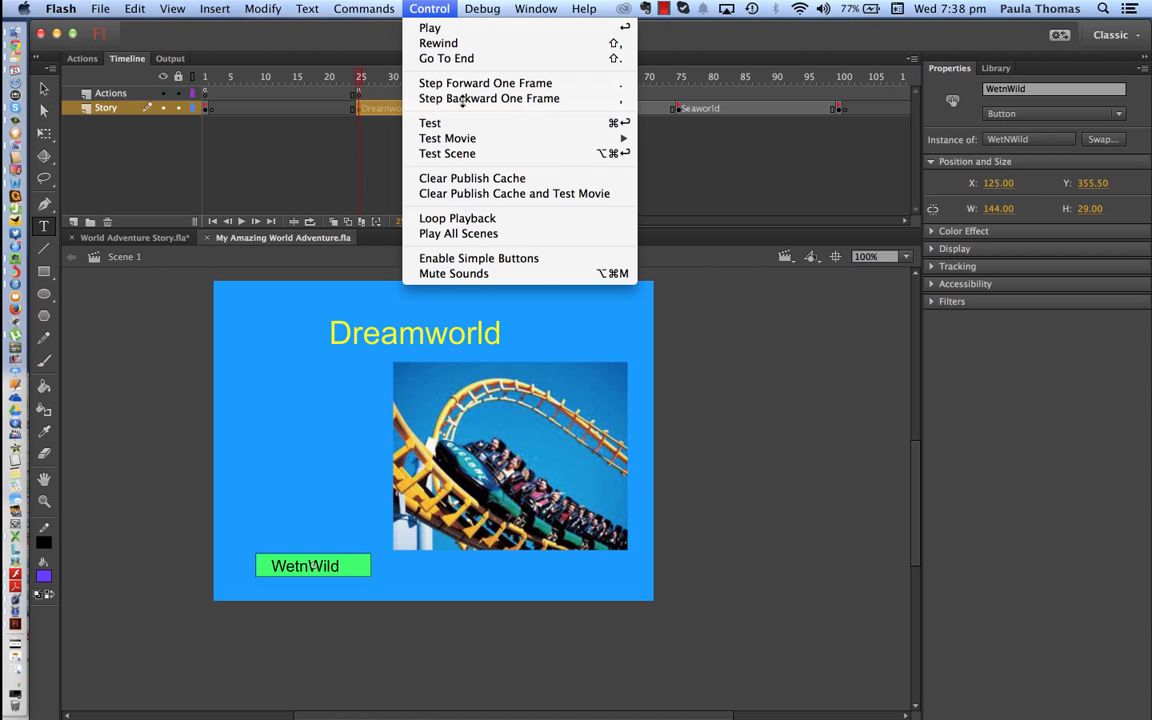
mouse_move(464, 137)
click(661, 140)
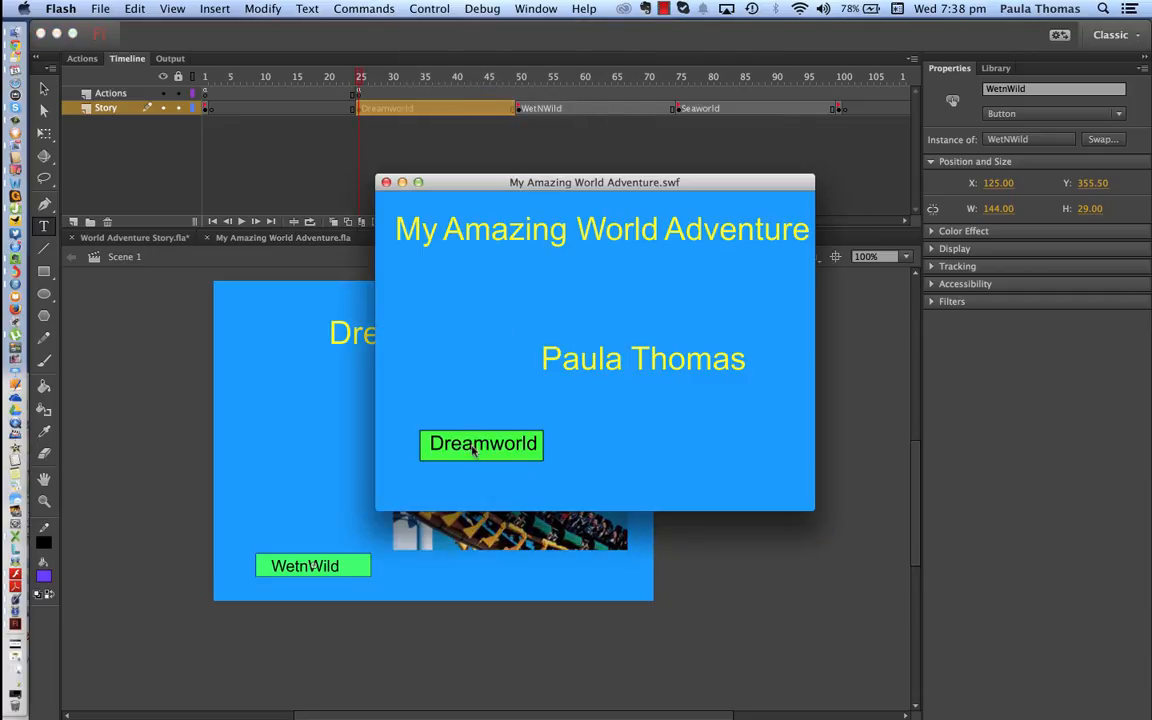
click(474, 452)
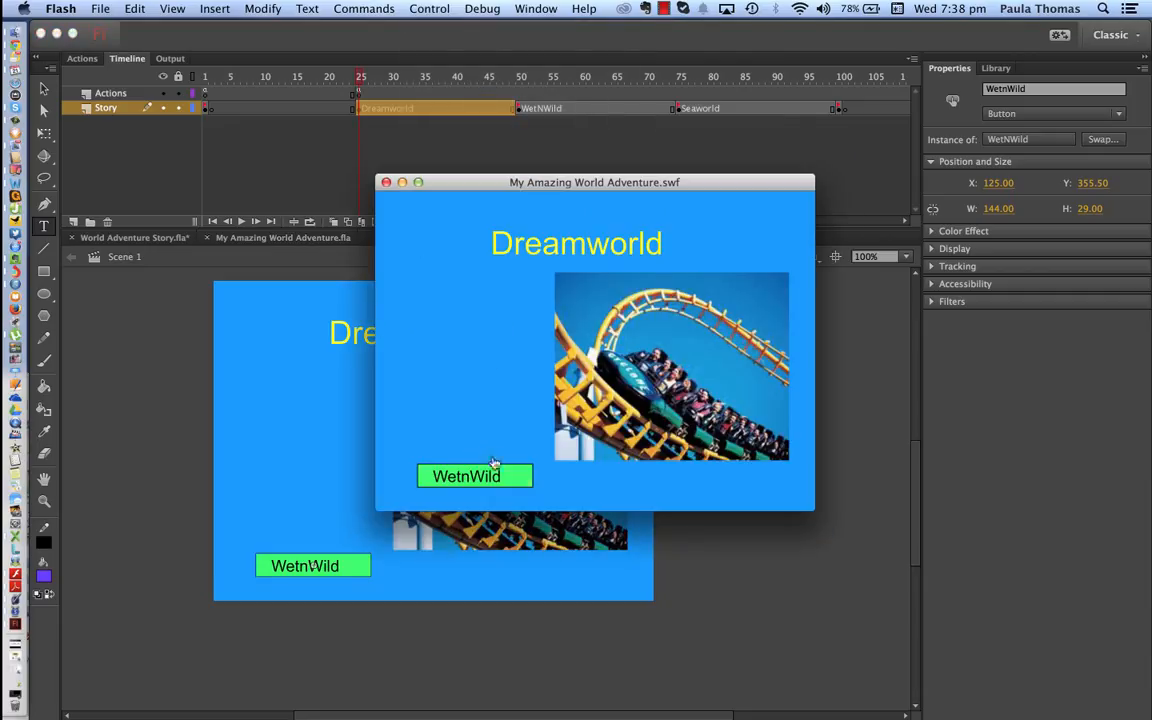
click(506, 478)
click(509, 477)
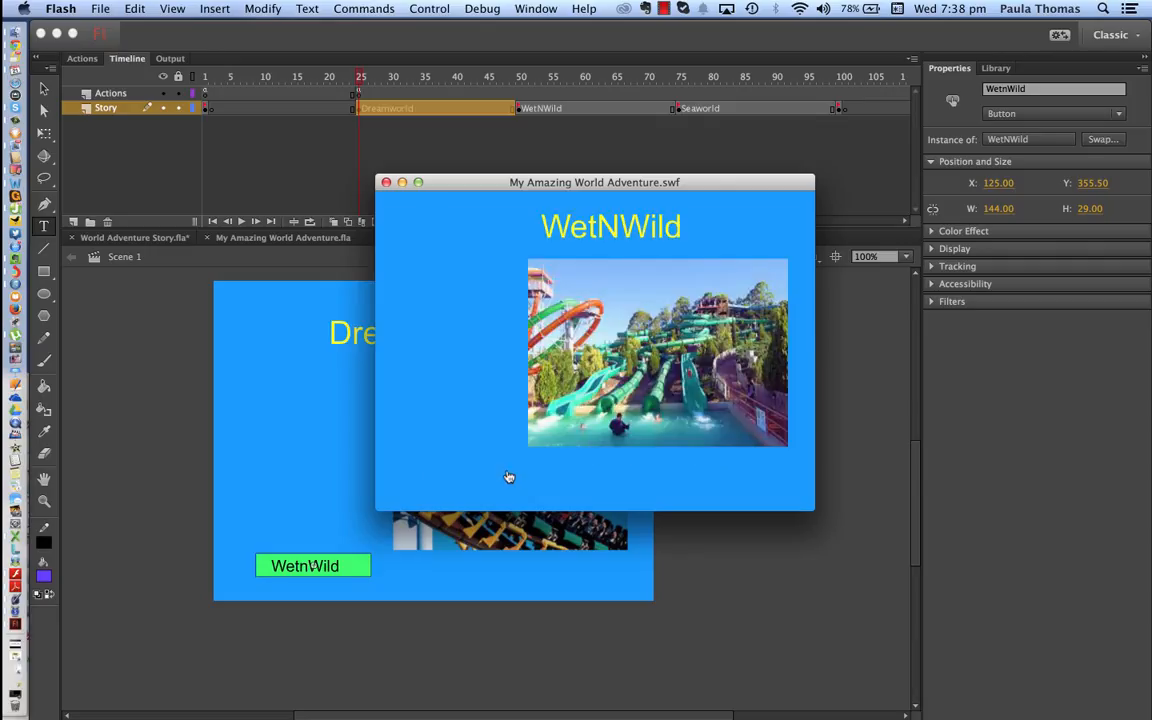
click(347, 165)
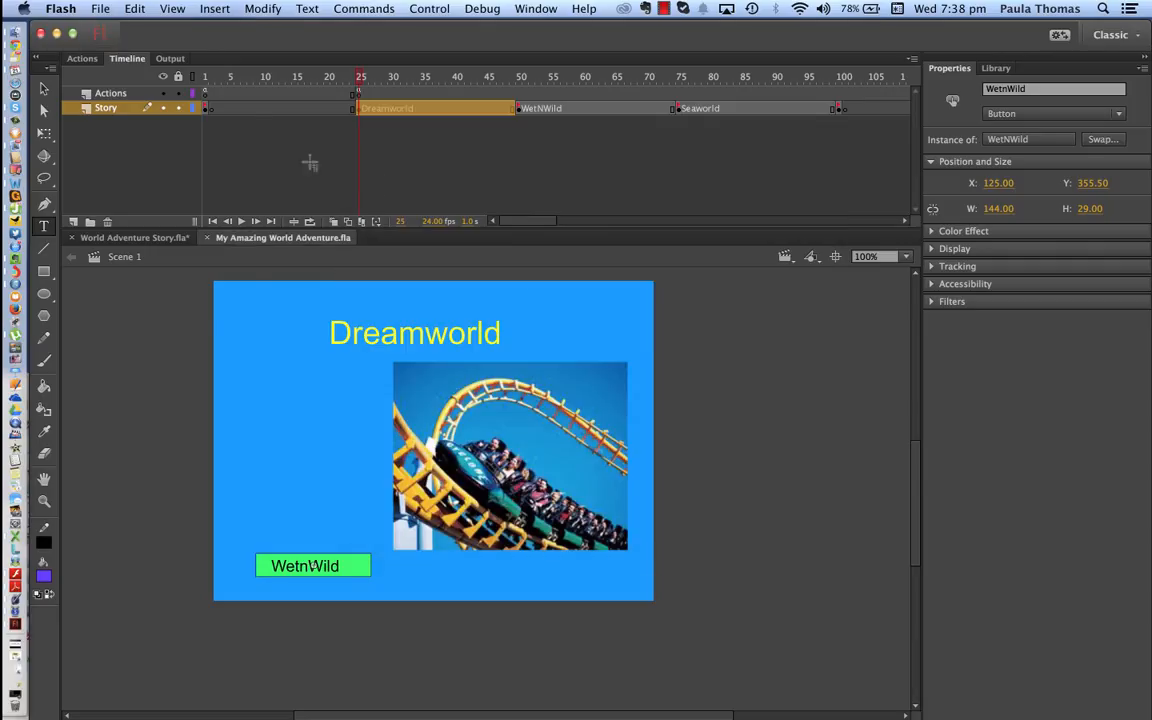
click(100, 8)
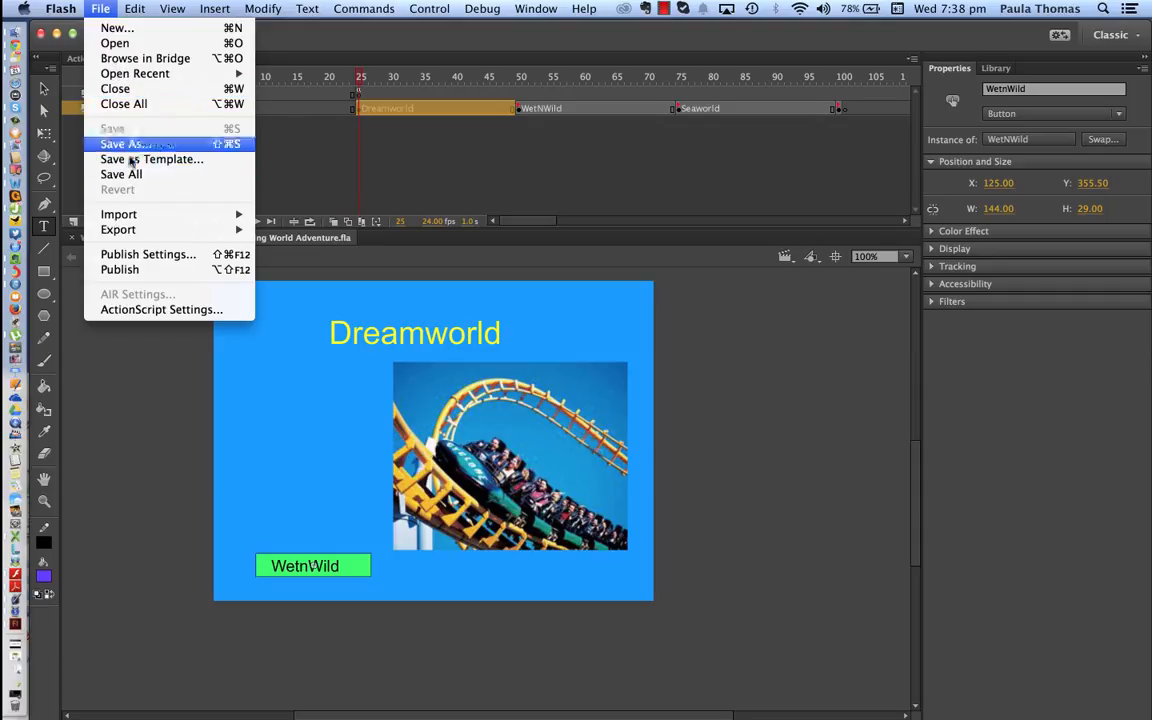
click(289, 130)
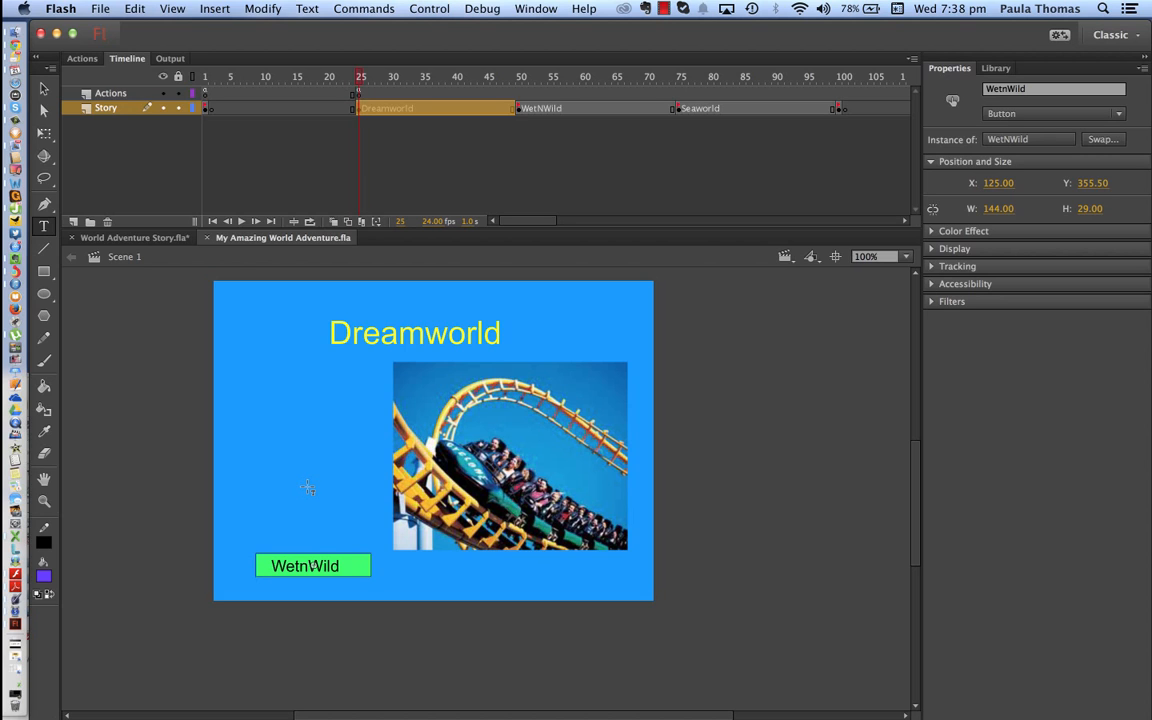
On the WetNWild frame, draw a purple rectangle with a black outline, about 157 by 33 px, below and beside the picture.
click(519, 109)
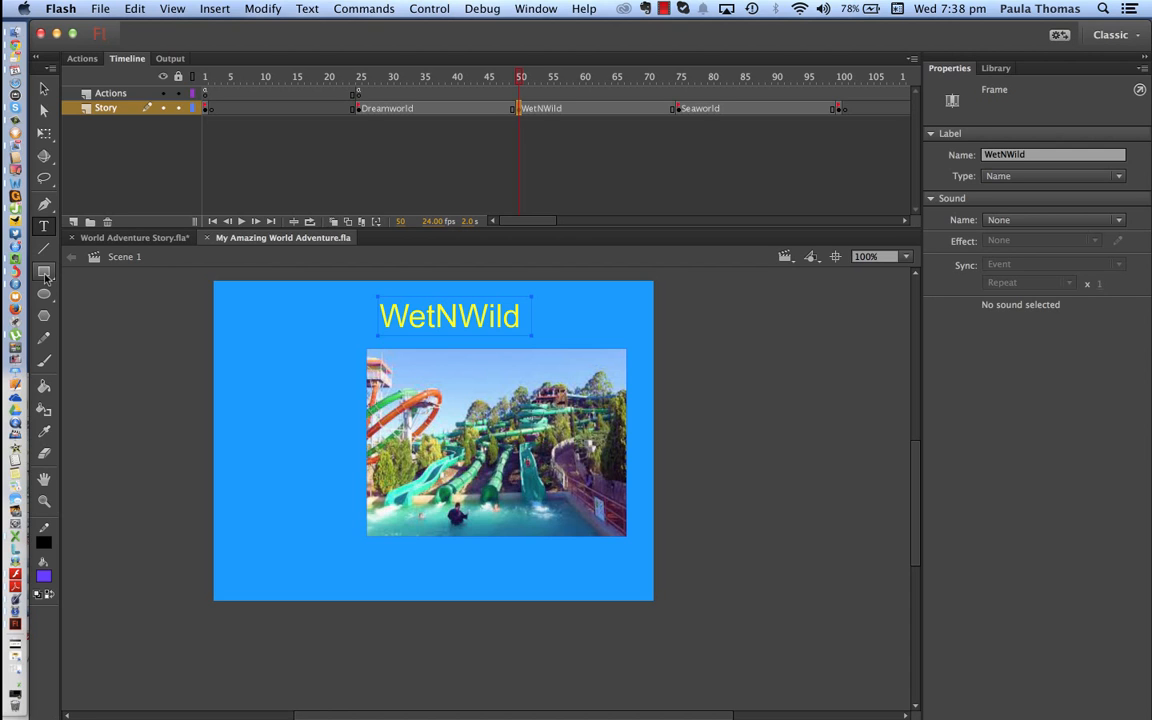
click(44, 272)
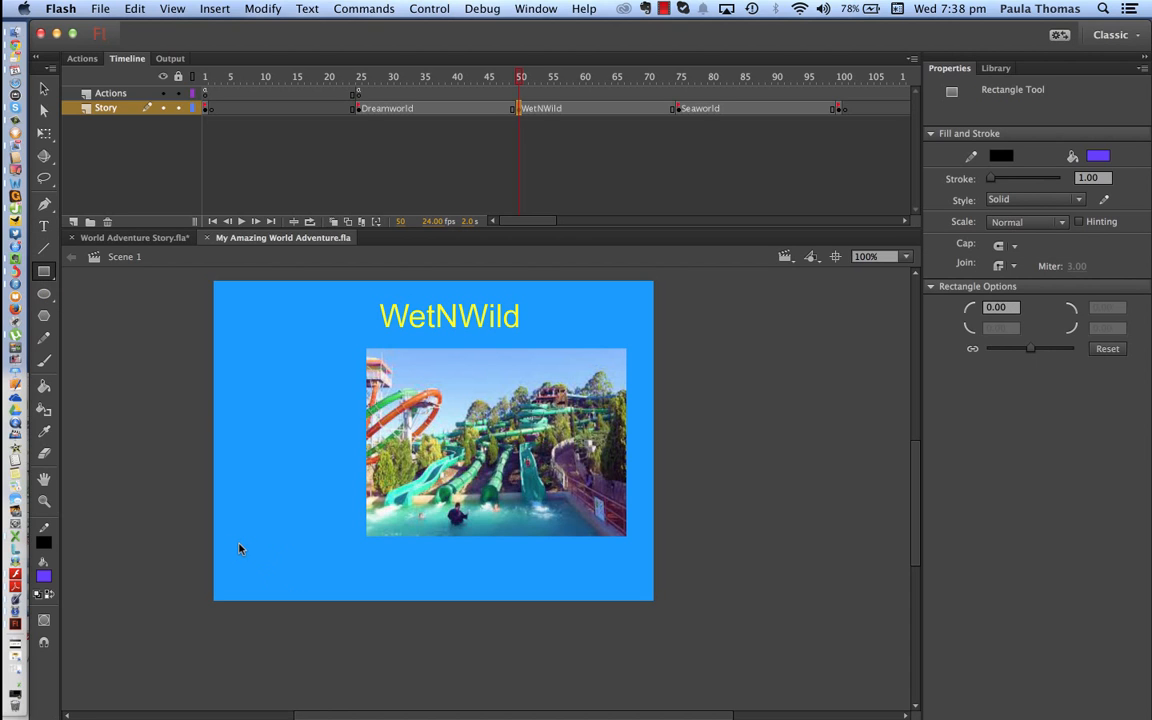
drag(240, 545, 365, 570)
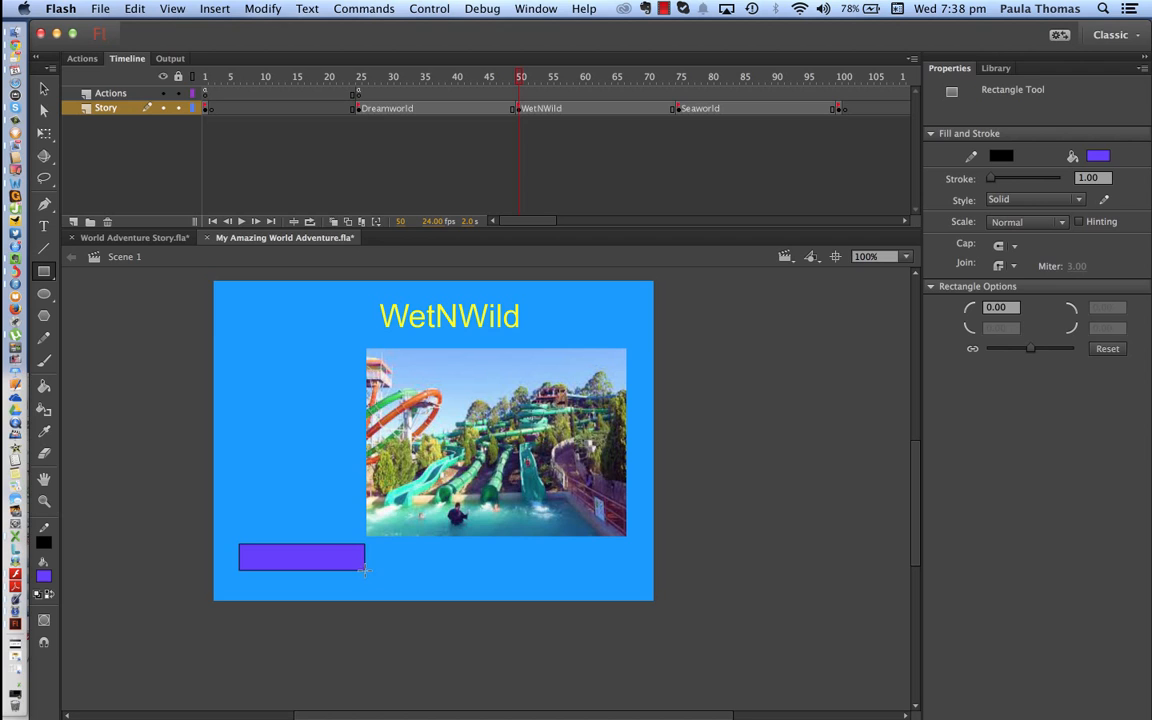
Add the black 20 pt Arial text "Seaworld" over the purple rectangle.
click(44, 226)
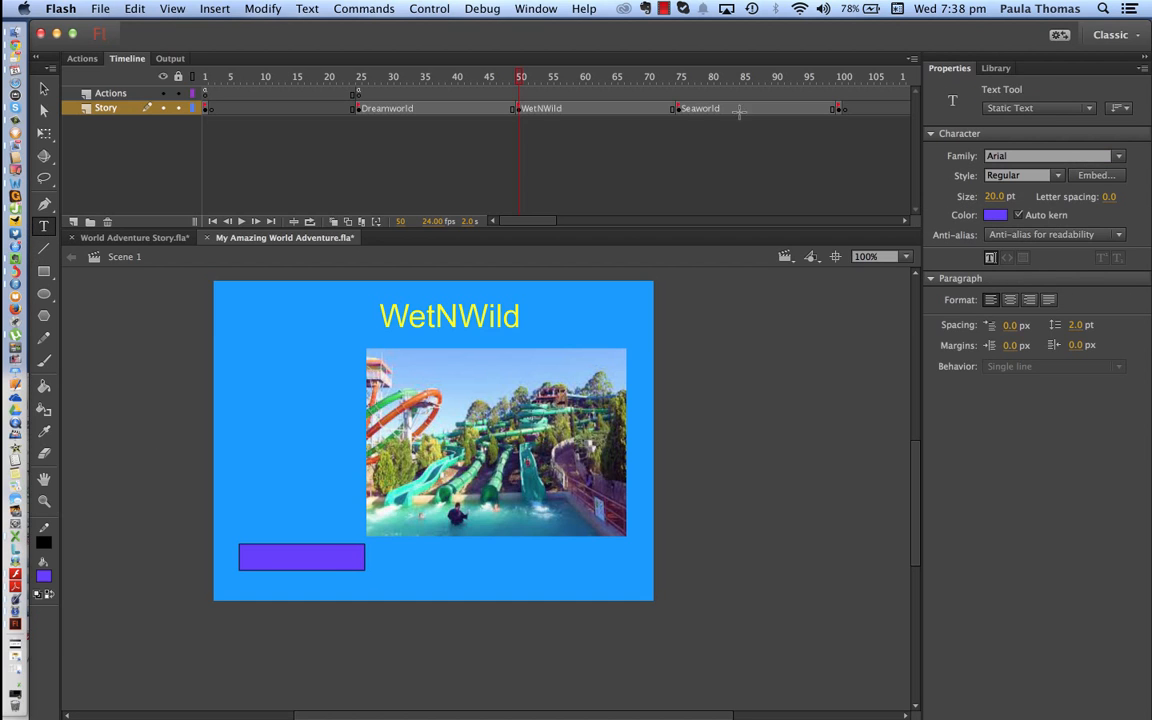
click(995, 215)
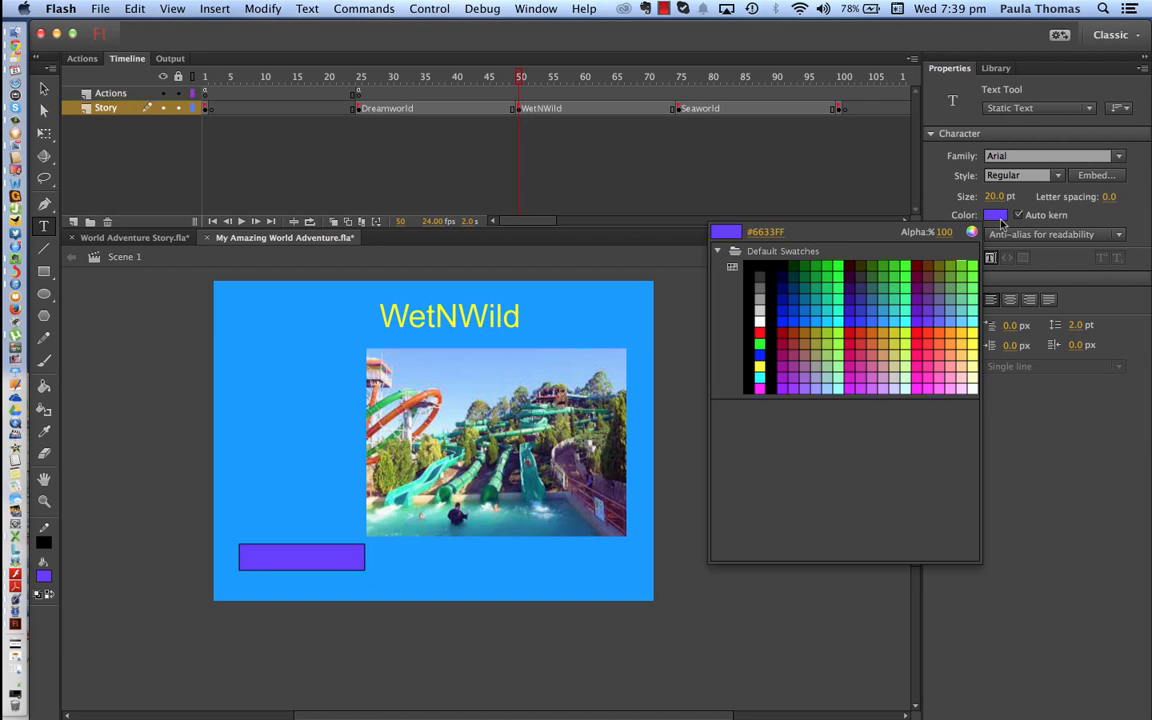
click(760, 266)
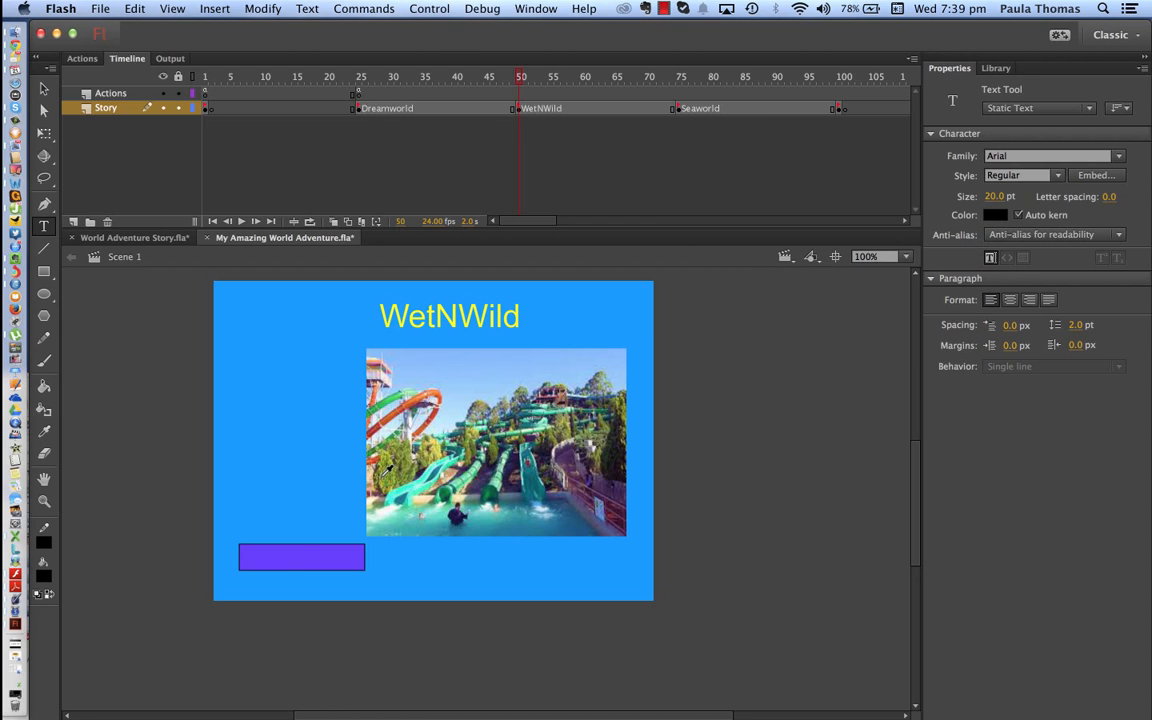
click(280, 549)
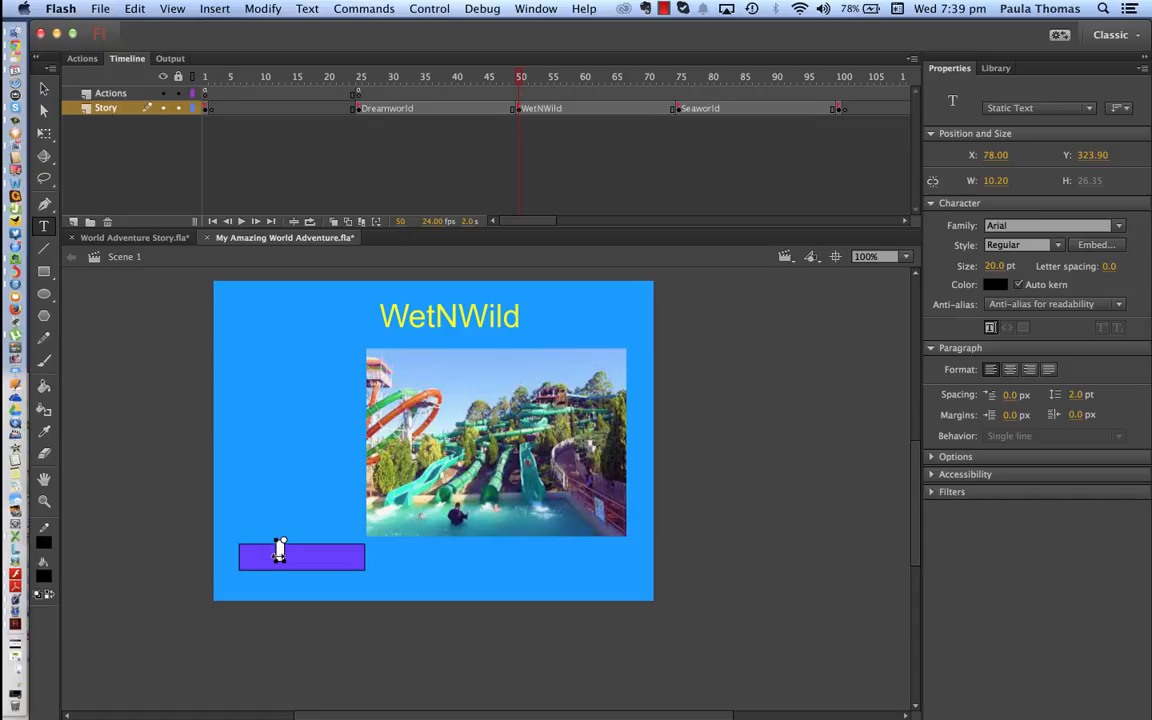
text(Seaw)
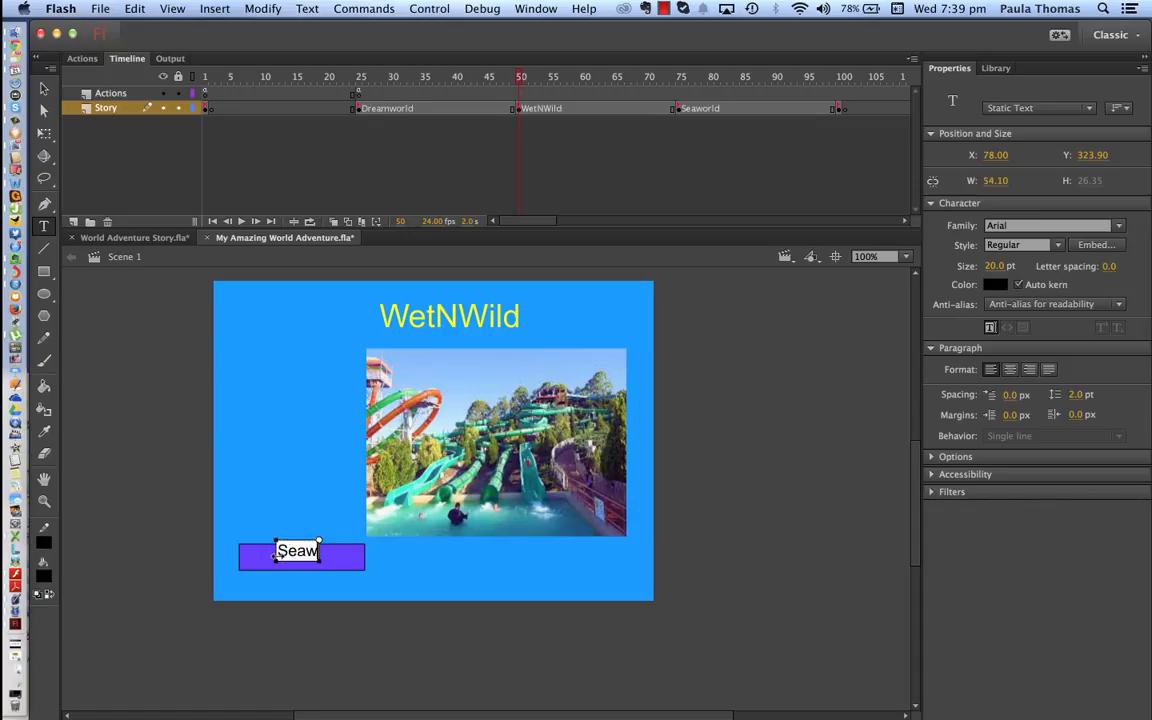
text(orld)
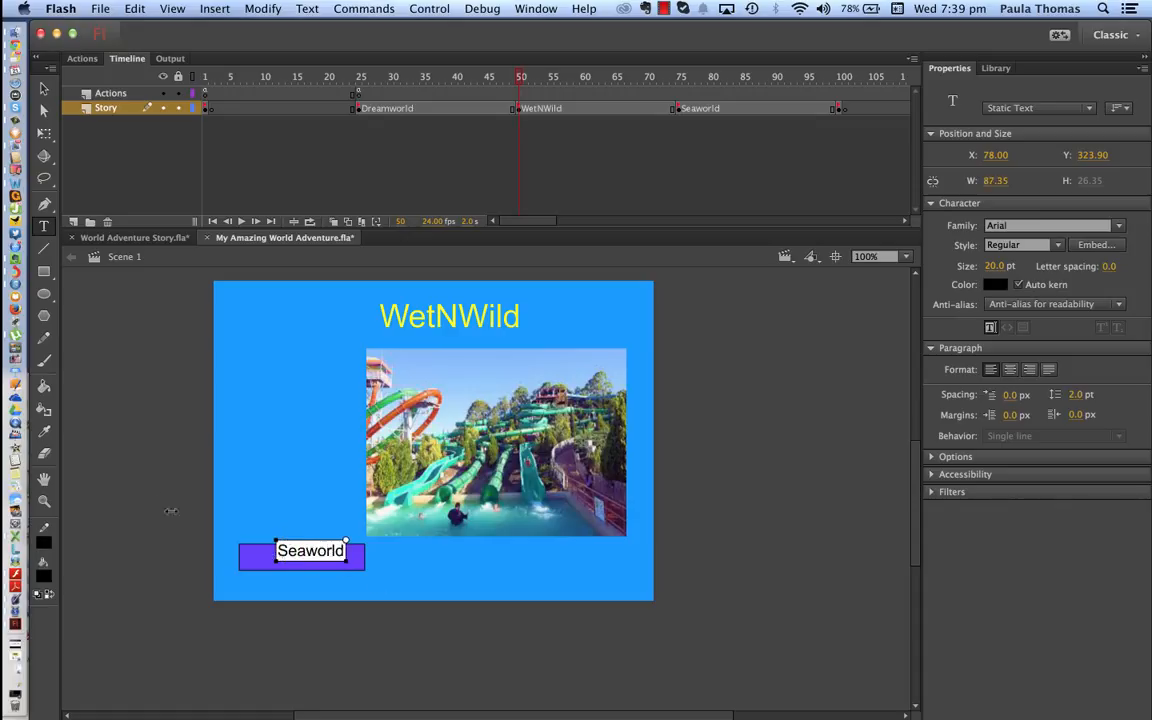
Center the Seaworld text on the purple rectangle, at about X 66, Y 329, and deselect it.
click(43, 88)
click(262, 469)
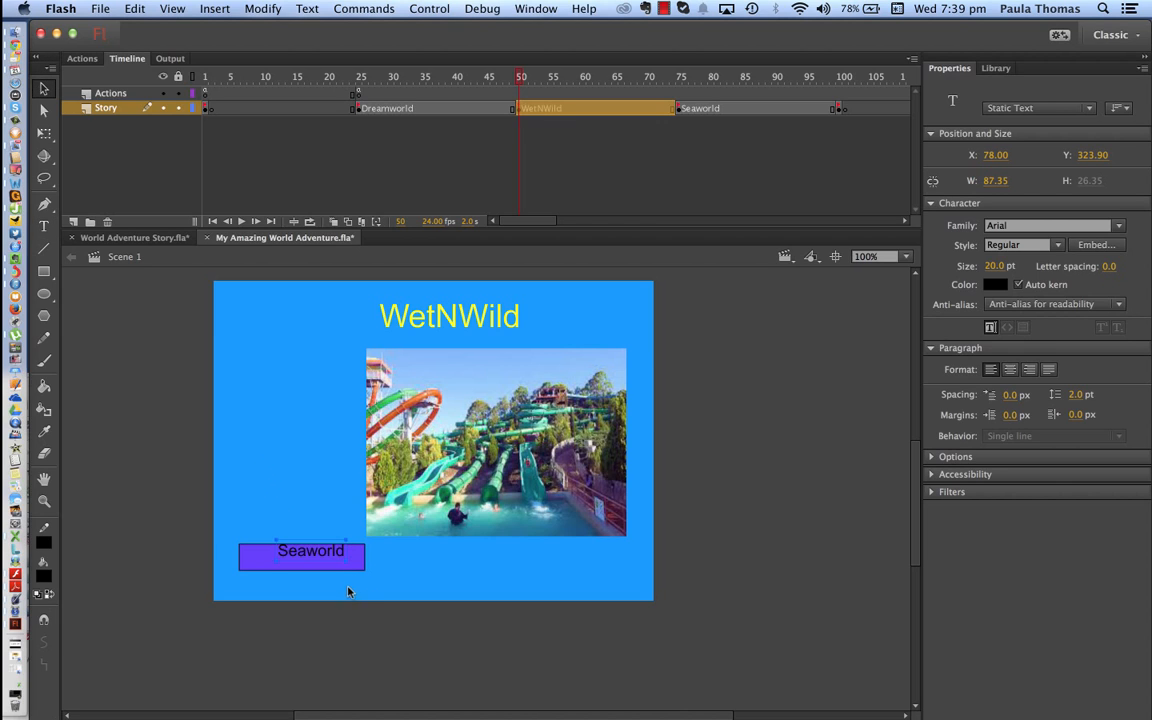
drag(292, 552, 281, 557)
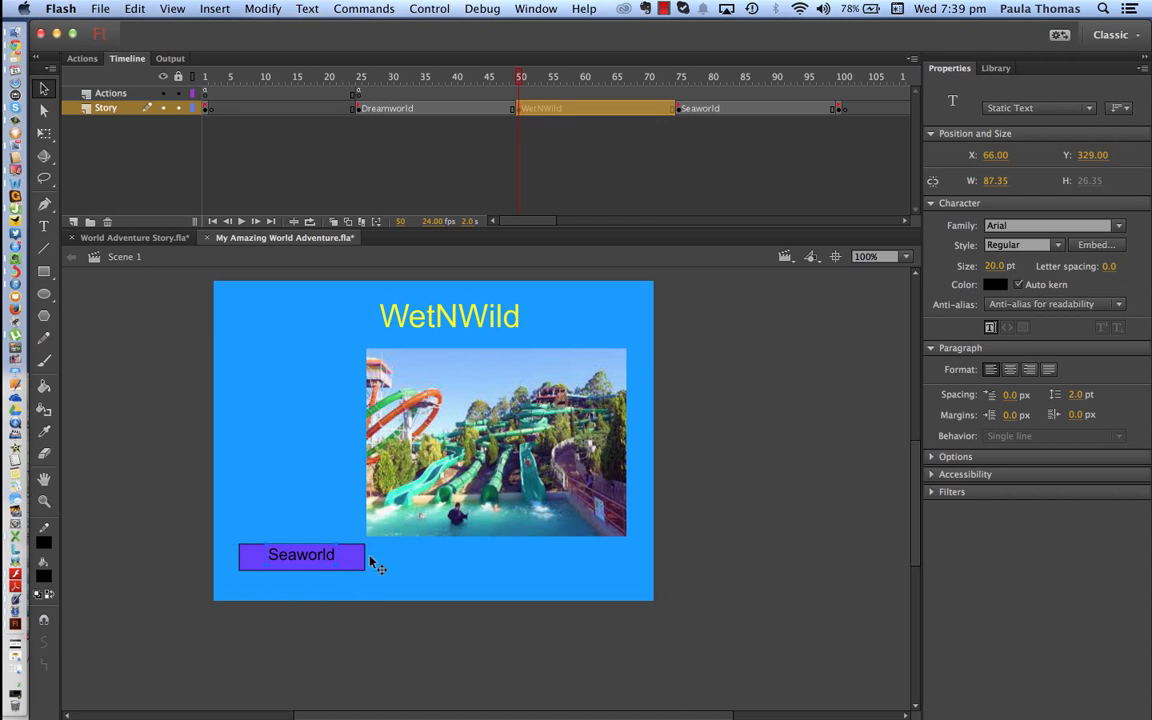
click(435, 573)
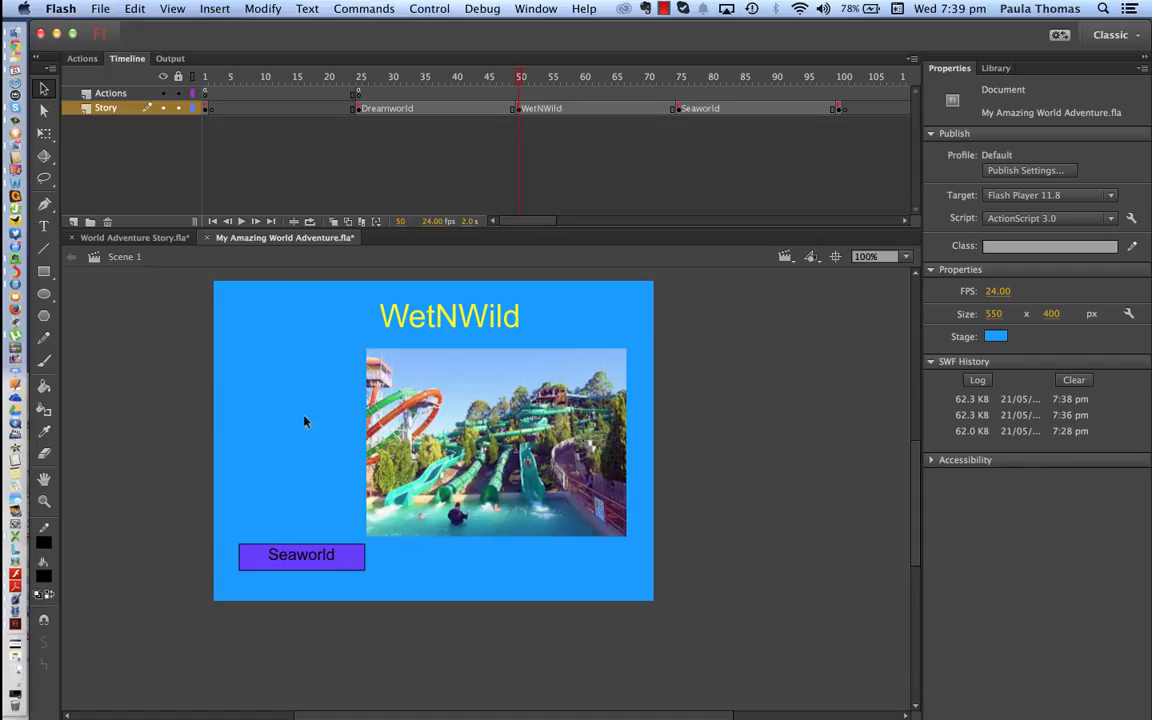
drag(229, 540, 369, 582)
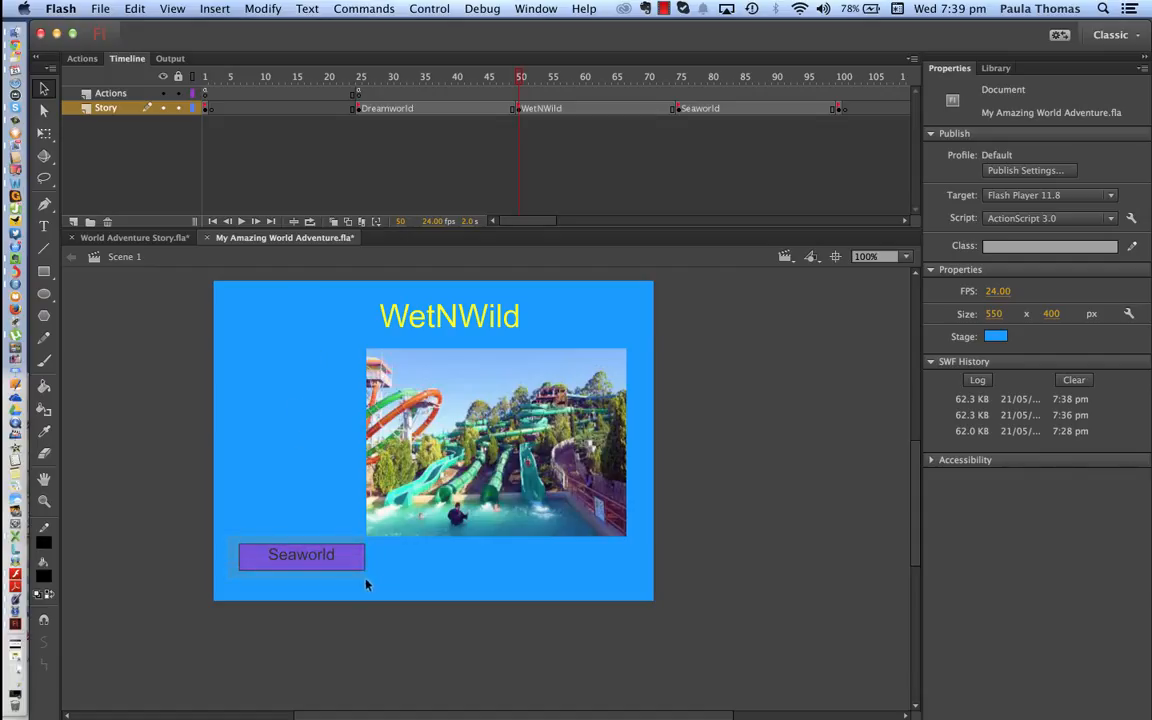
key(super+a)
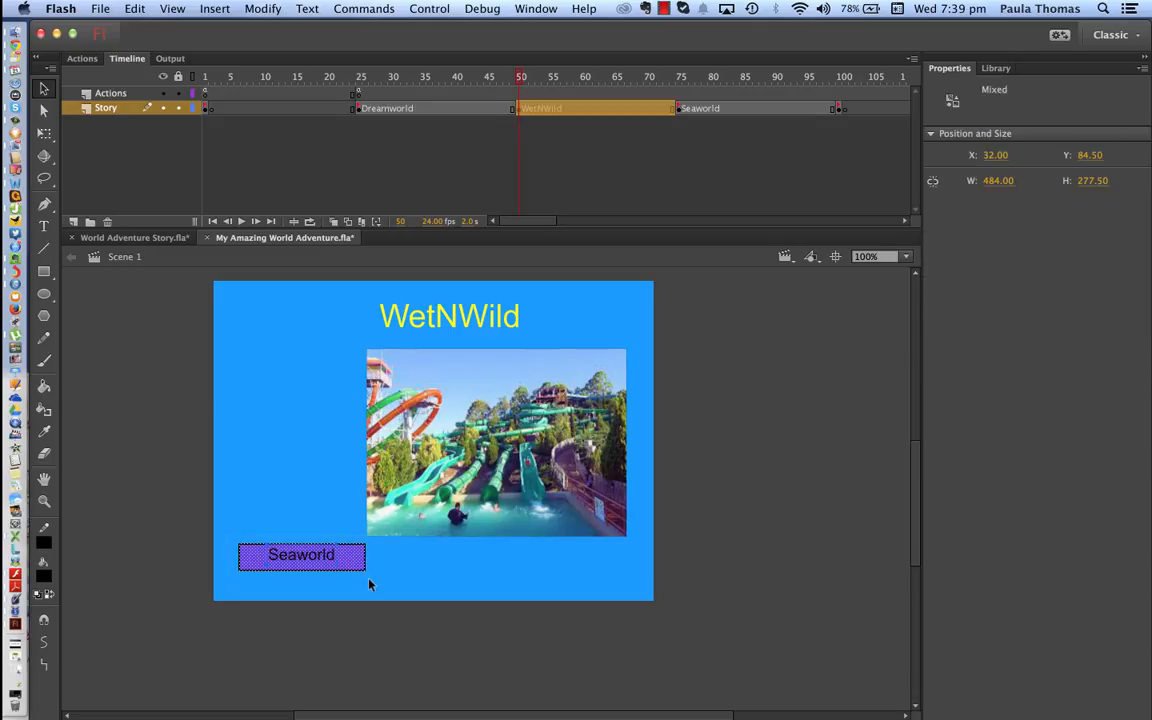
mouse_move(436, 493)
mouse_down()
mouse_move(448, 491)
mouse_move(417, 488)
mouse_move(436, 502)
mouse_up()
click(140, 8)
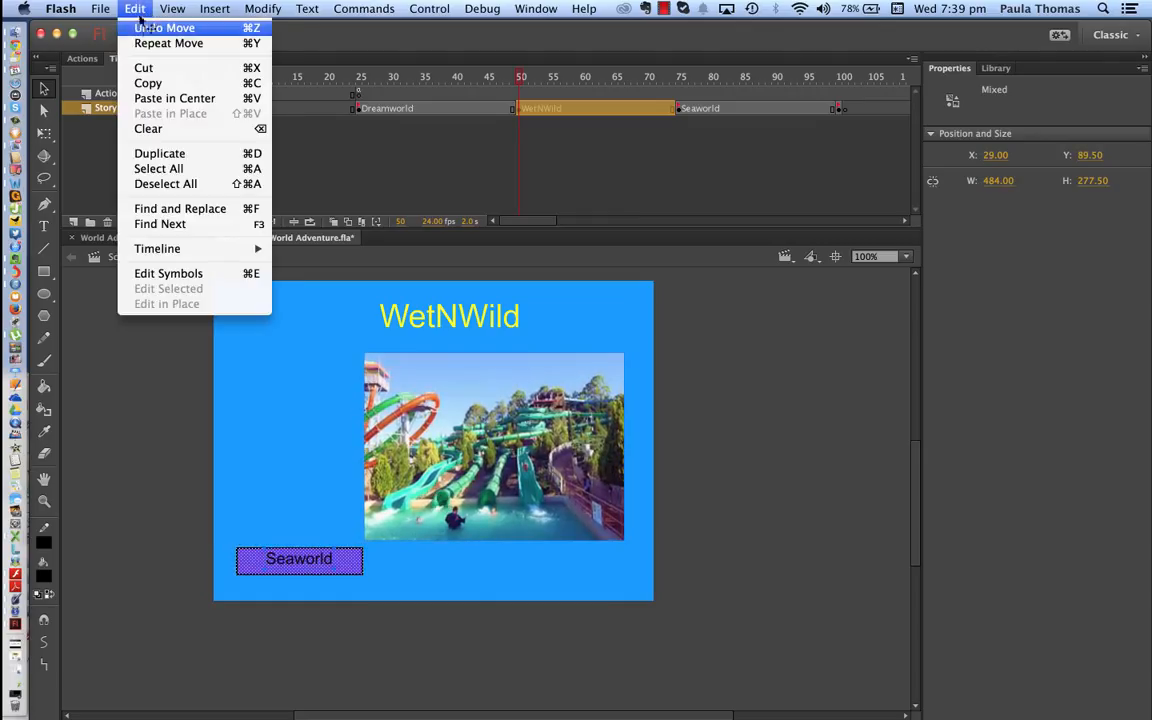
click(138, 28)
click(138, 10)
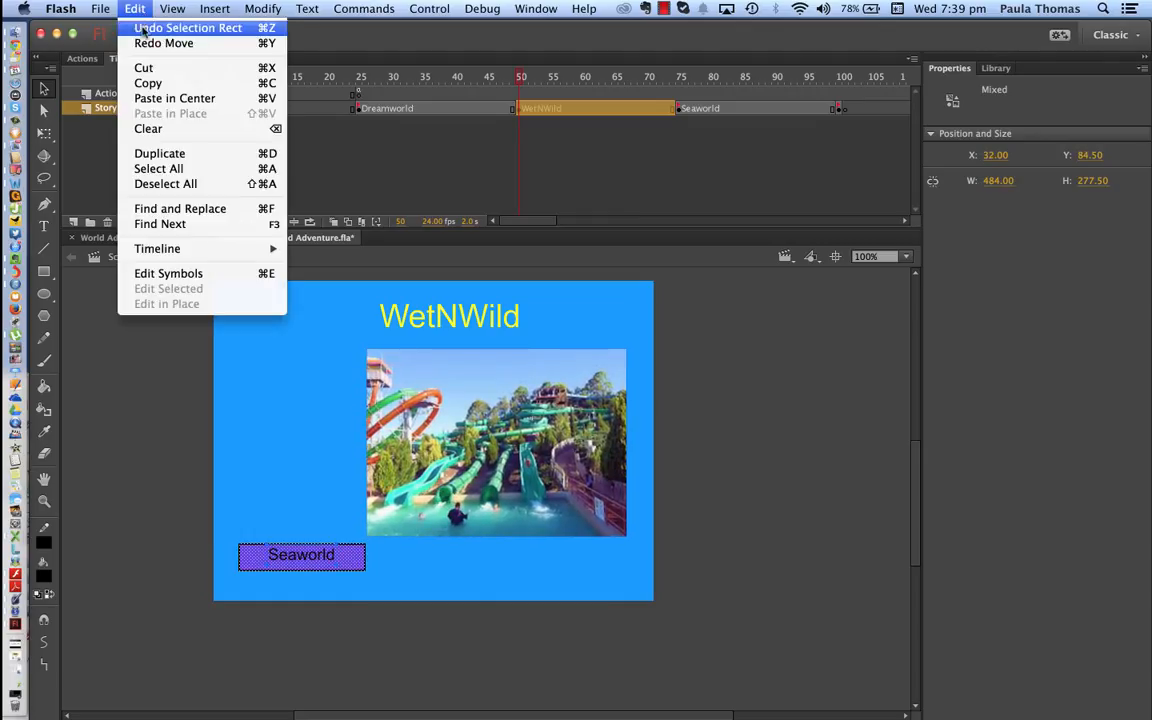
click(160, 28)
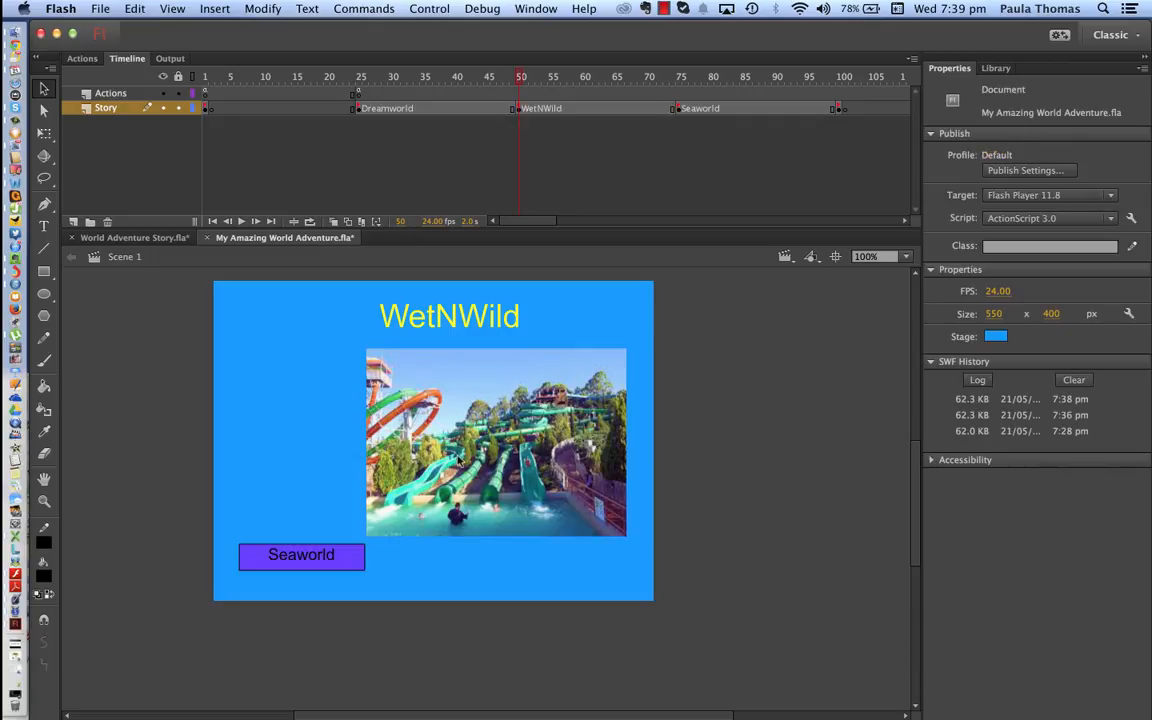
Move the WetNWild picture clear of the rectangle to about X 205, Y 75.5, and select the rectangle together with its Seaworld text.
drag(458, 466, 470, 455)
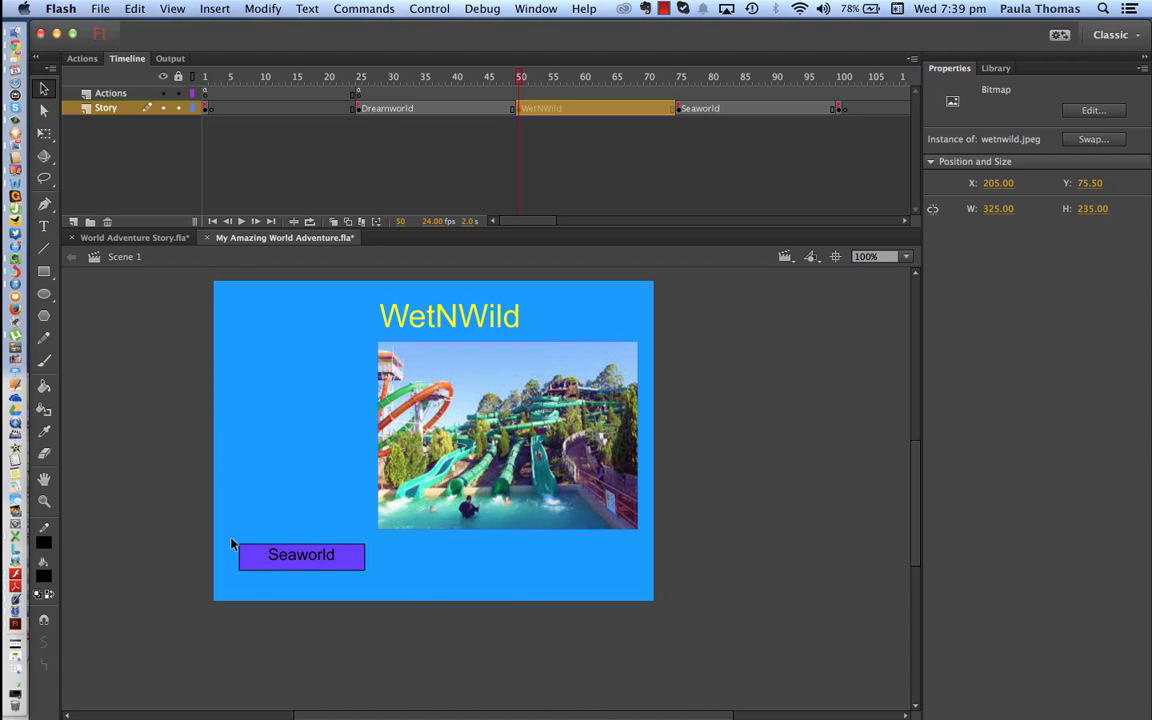
drag(231, 535, 370, 573)
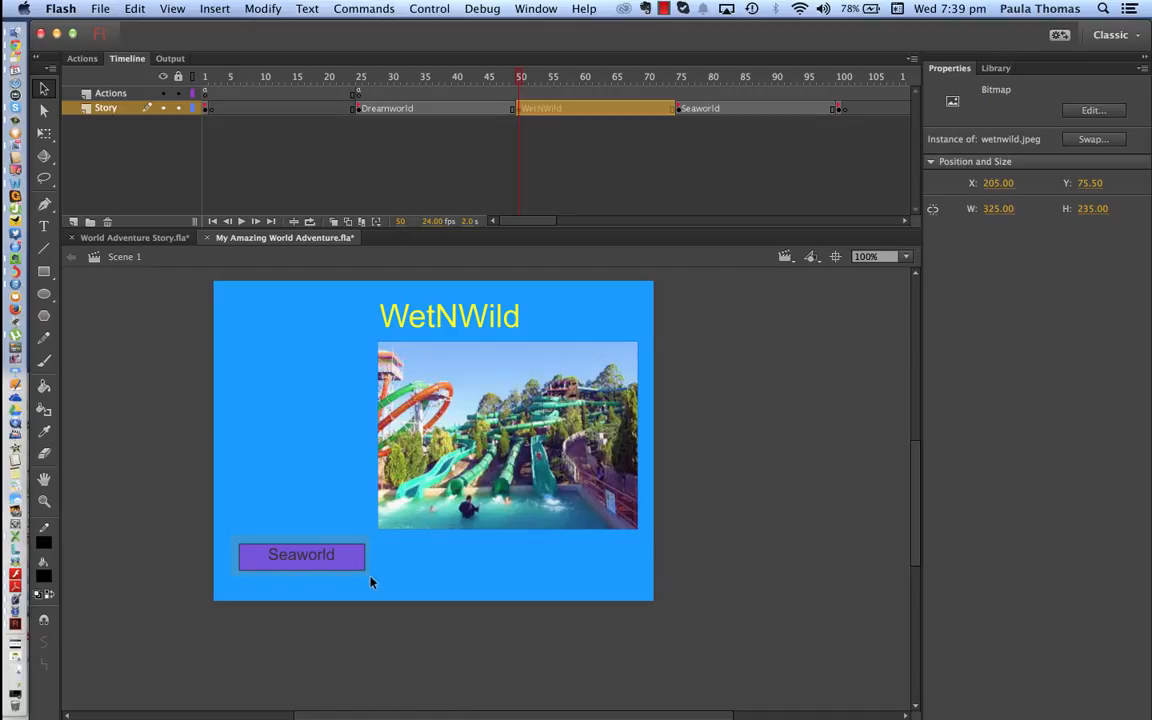
drag(370, 582, 370, 582)
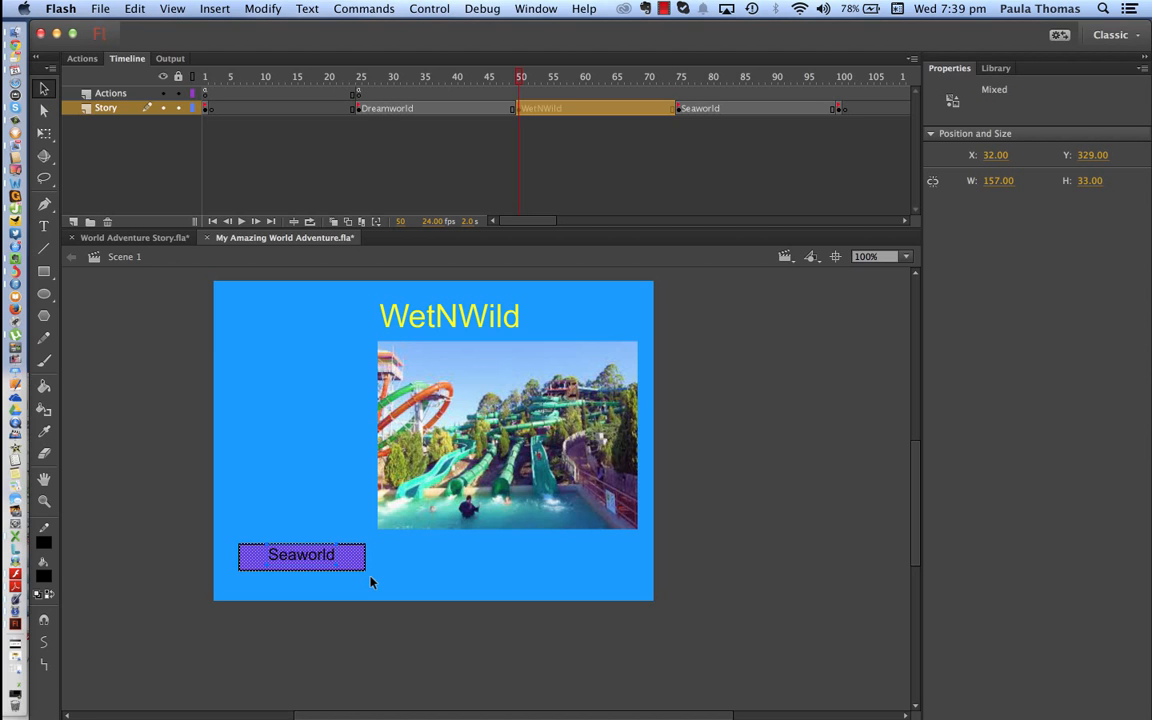
Convert the selected rectangle and text into a Button symbol named Seaworld and check it in the library.
click(250, 8)
mouse_move(294, 116)
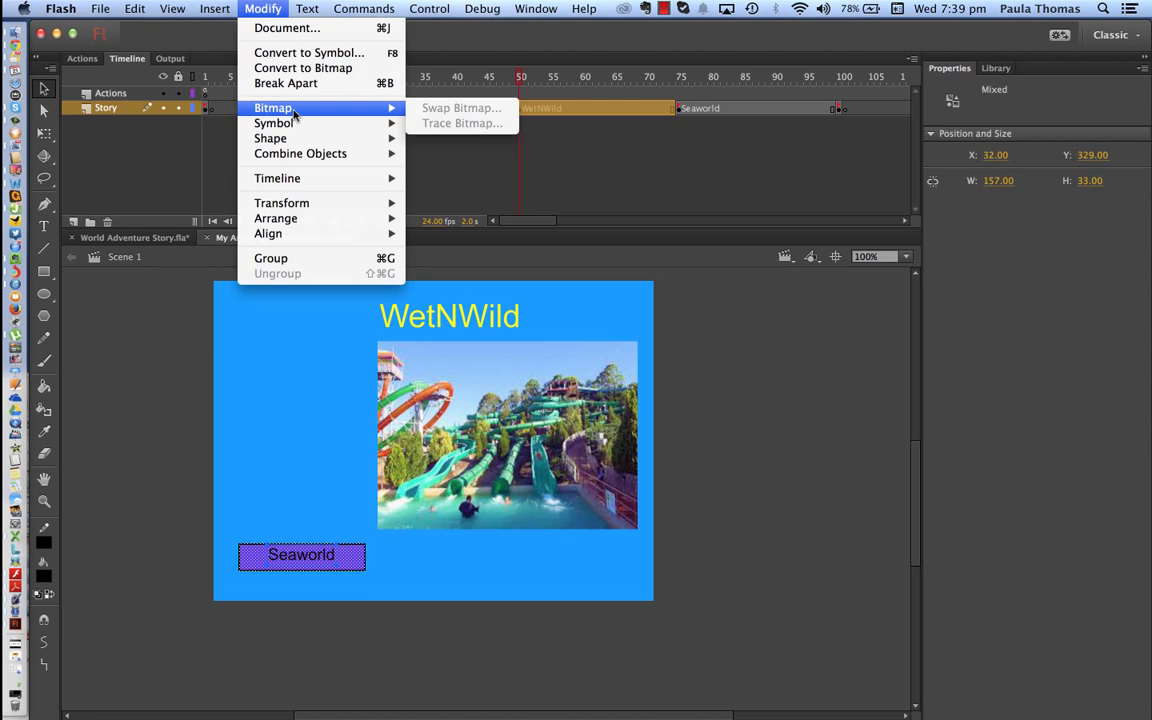
click(323, 53)
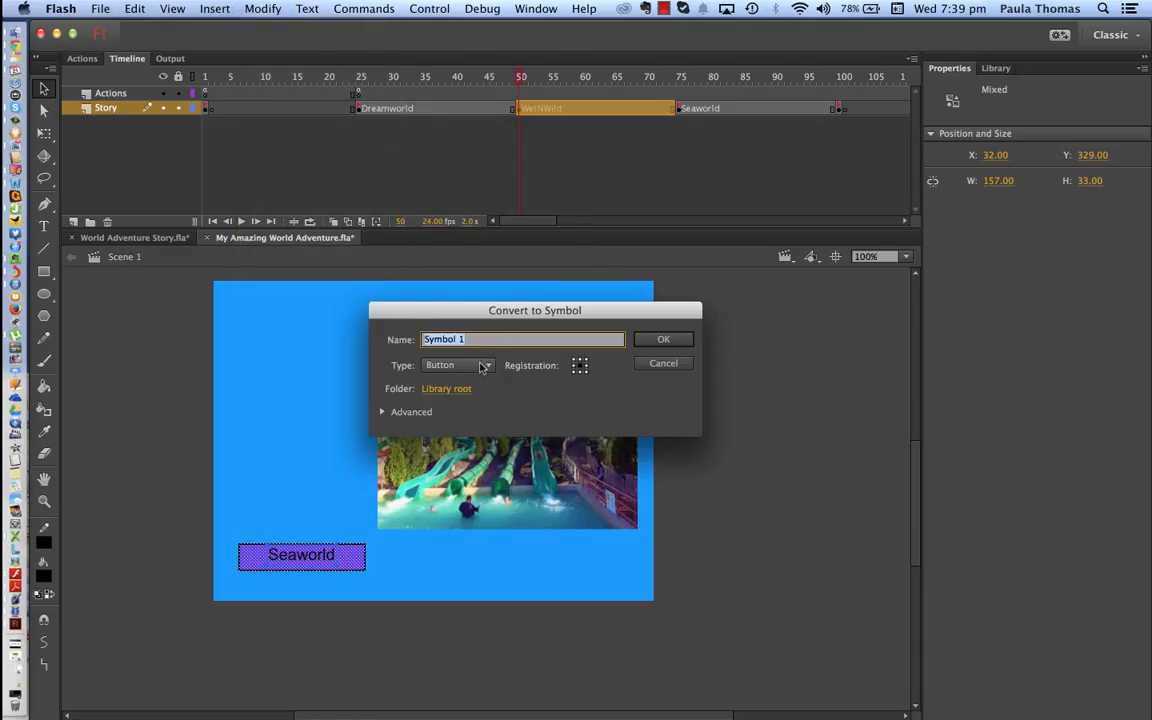
text(Seaworld)
click(665, 339)
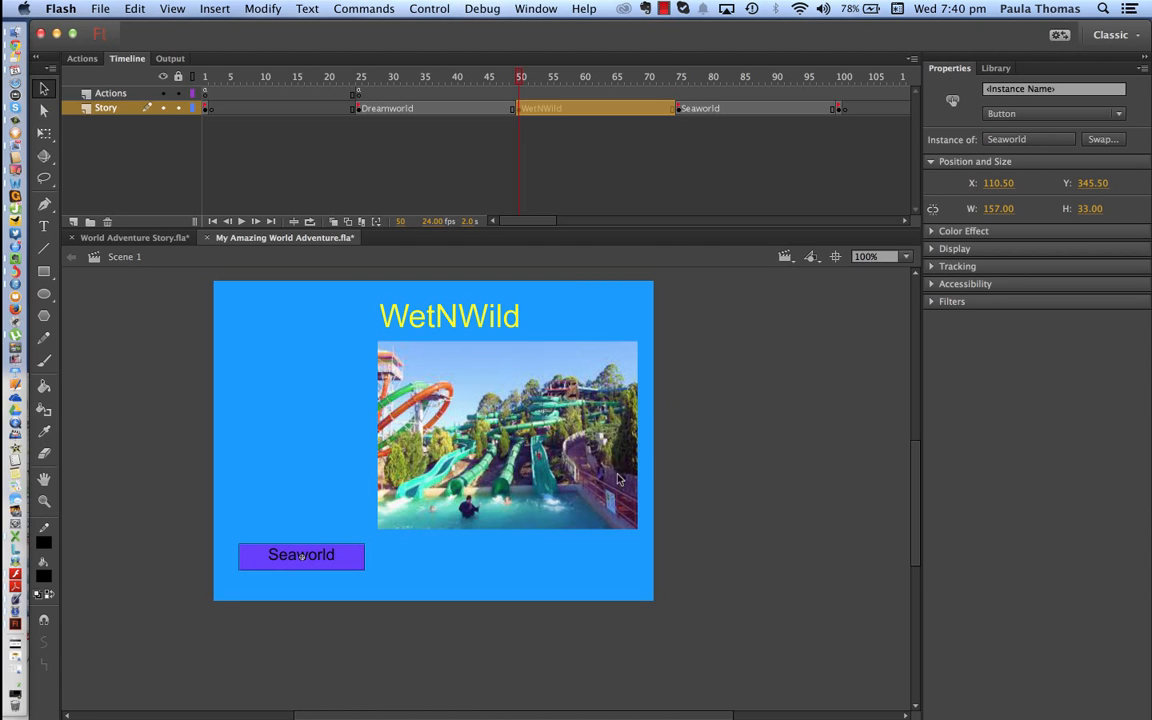
click(997, 69)
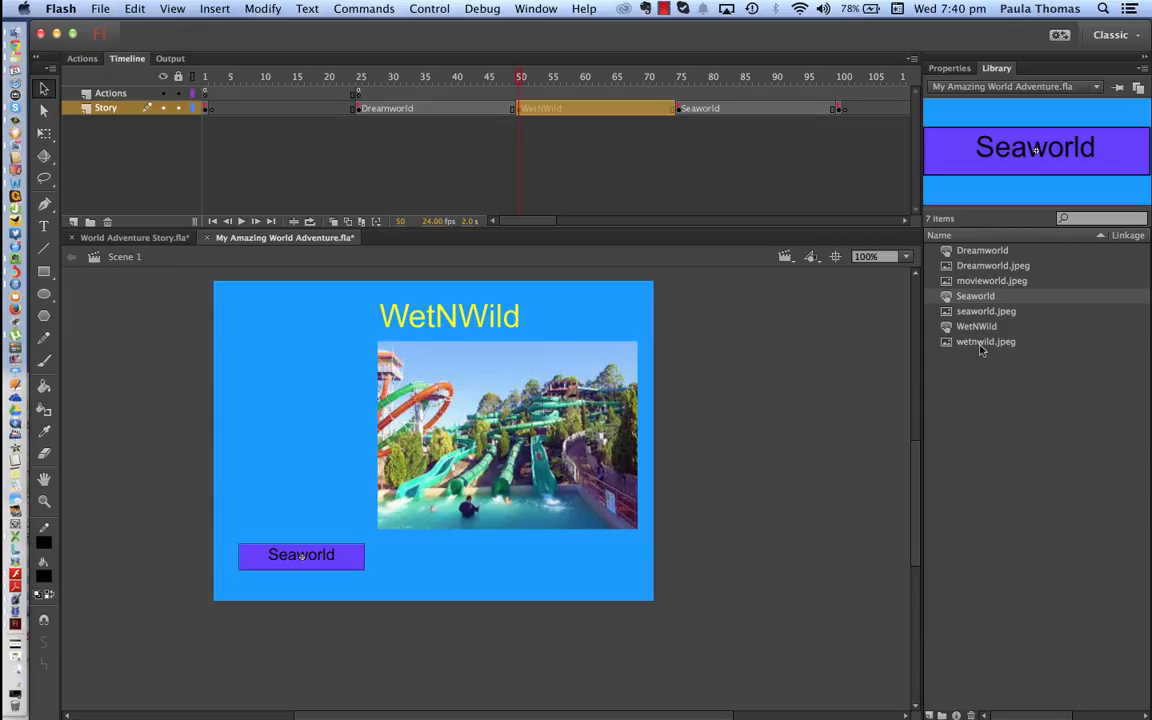
Open the Seaworld button for editing, add a keyframe in its Over state and fill it with magenta.
double_click(355, 569)
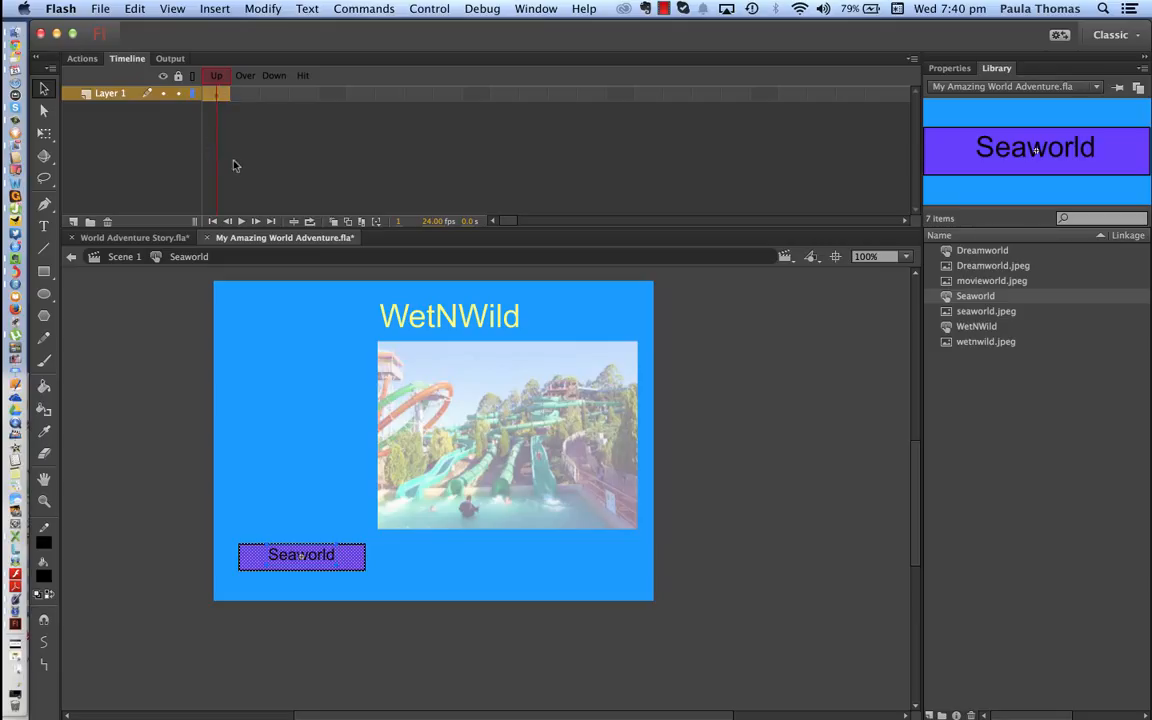
right_click(250, 95)
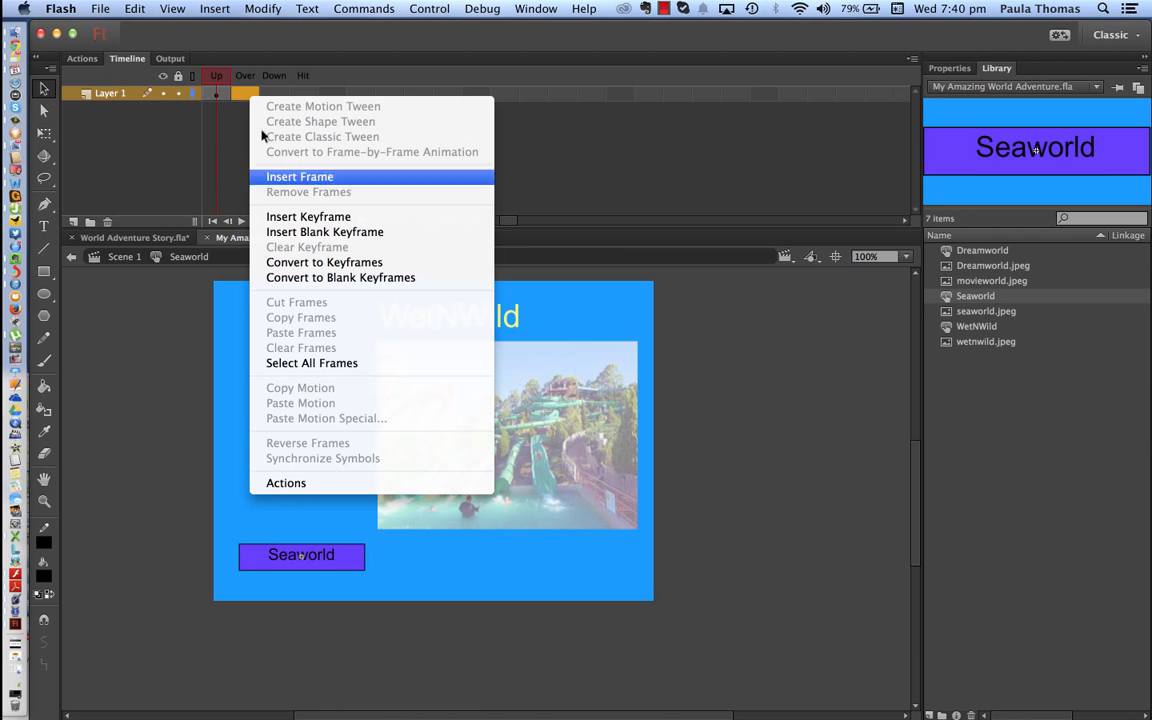
click(293, 216)
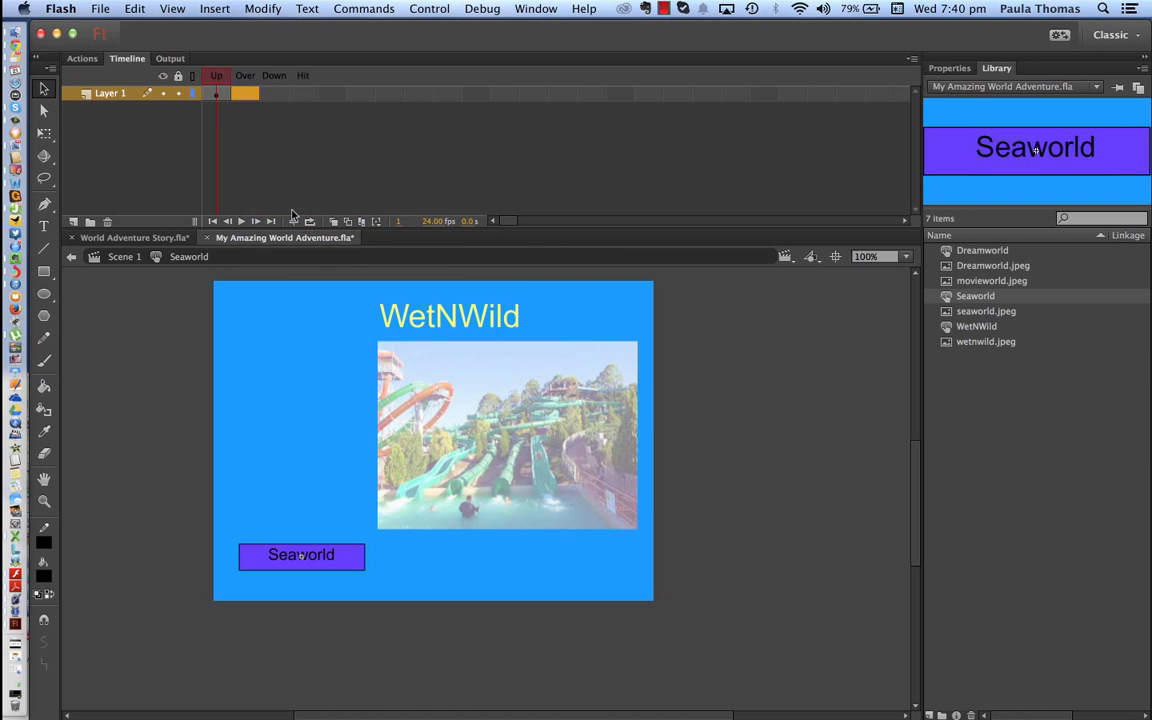
click(44, 576)
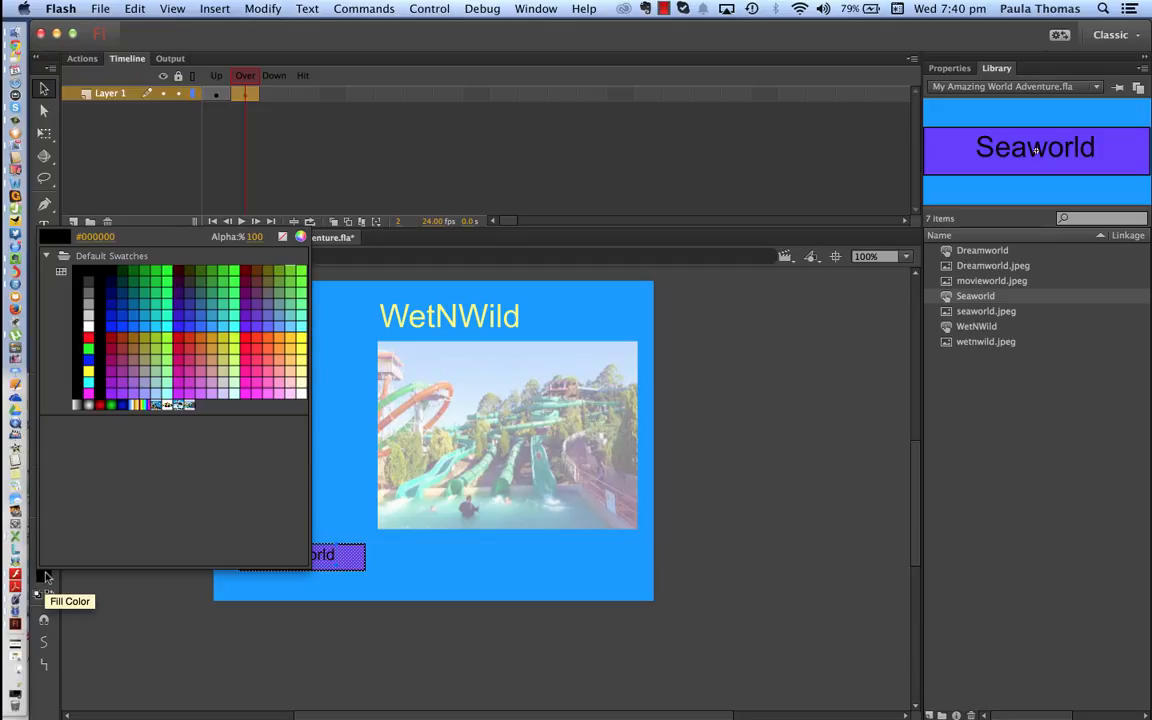
click(88, 396)
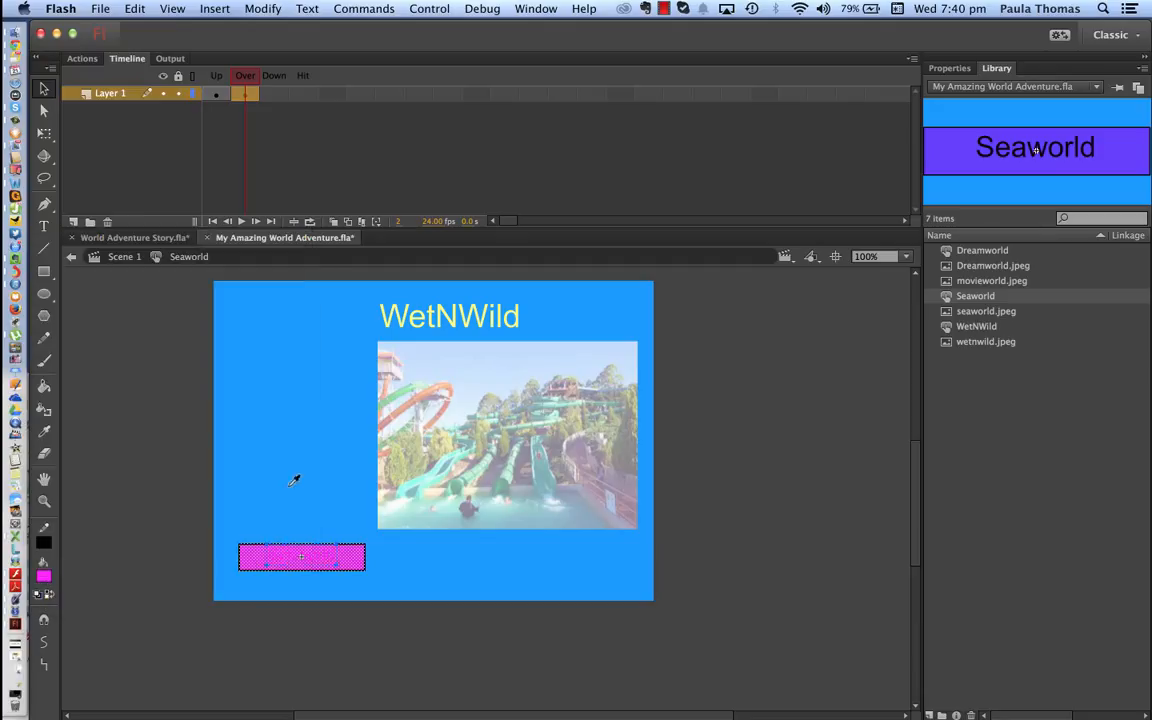
Add a keyframe in the Seaworld button's Down state and fill it with green #33CC00.
click(275, 94)
right_click(275, 94)
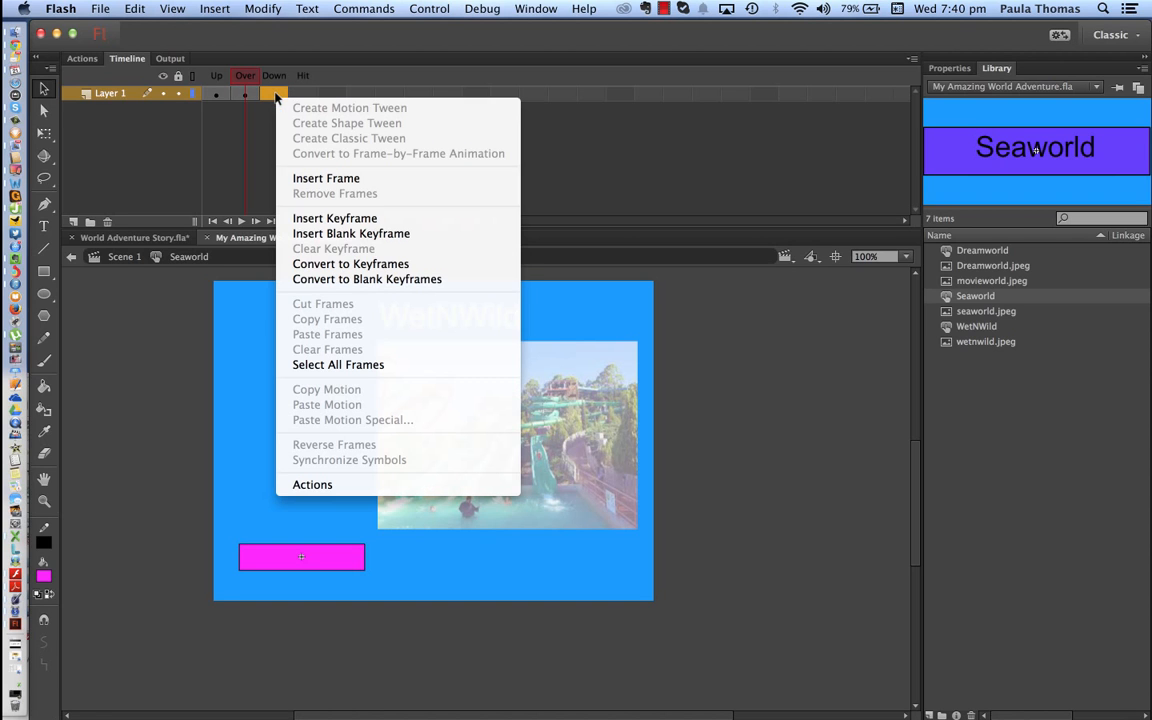
click(318, 216)
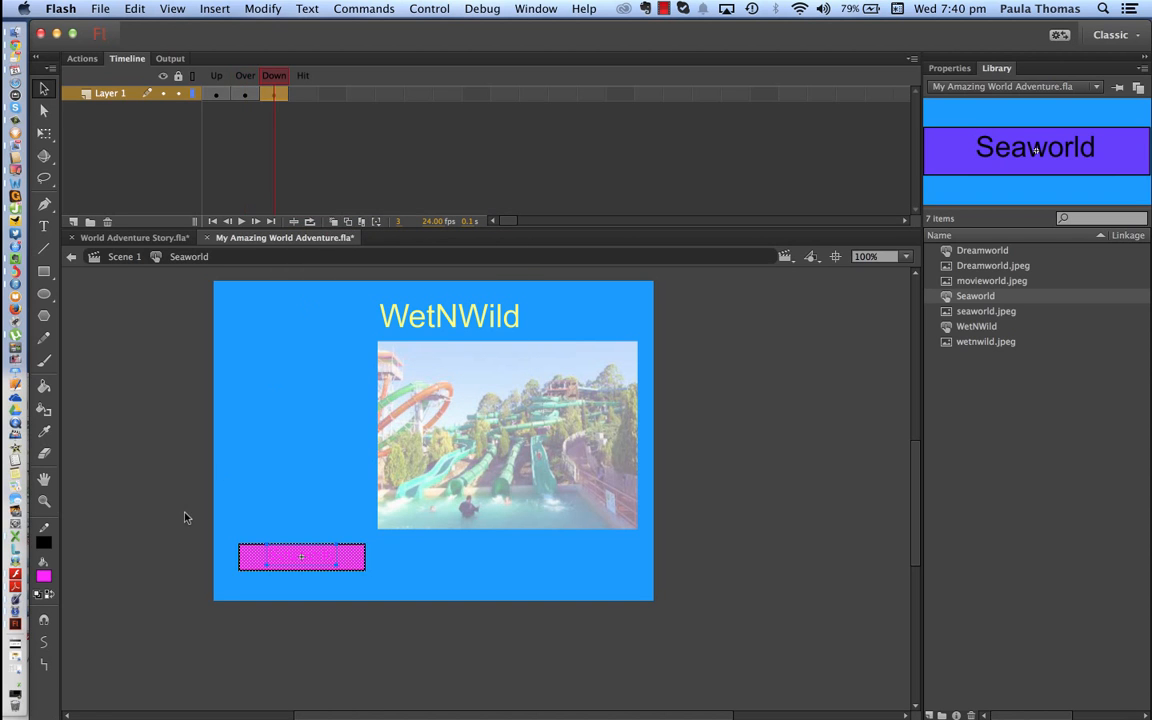
click(44, 577)
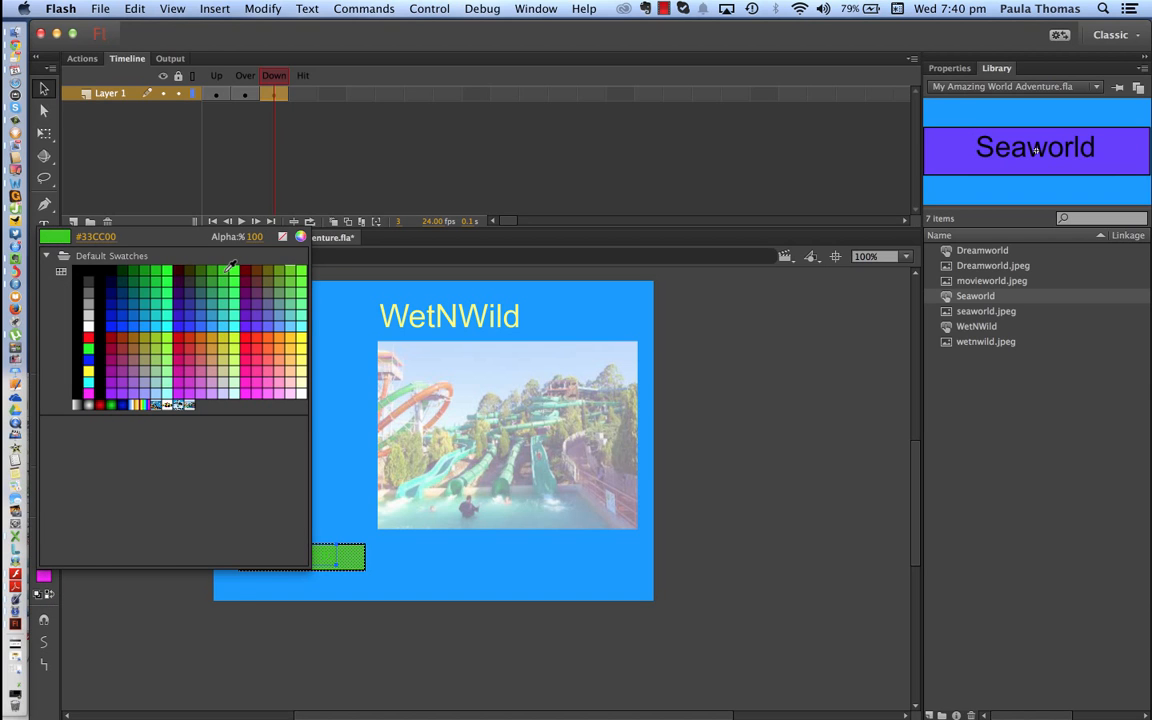
click(230, 266)
Add a keyframe in the Seaworld button's Hit state.
click(305, 92)
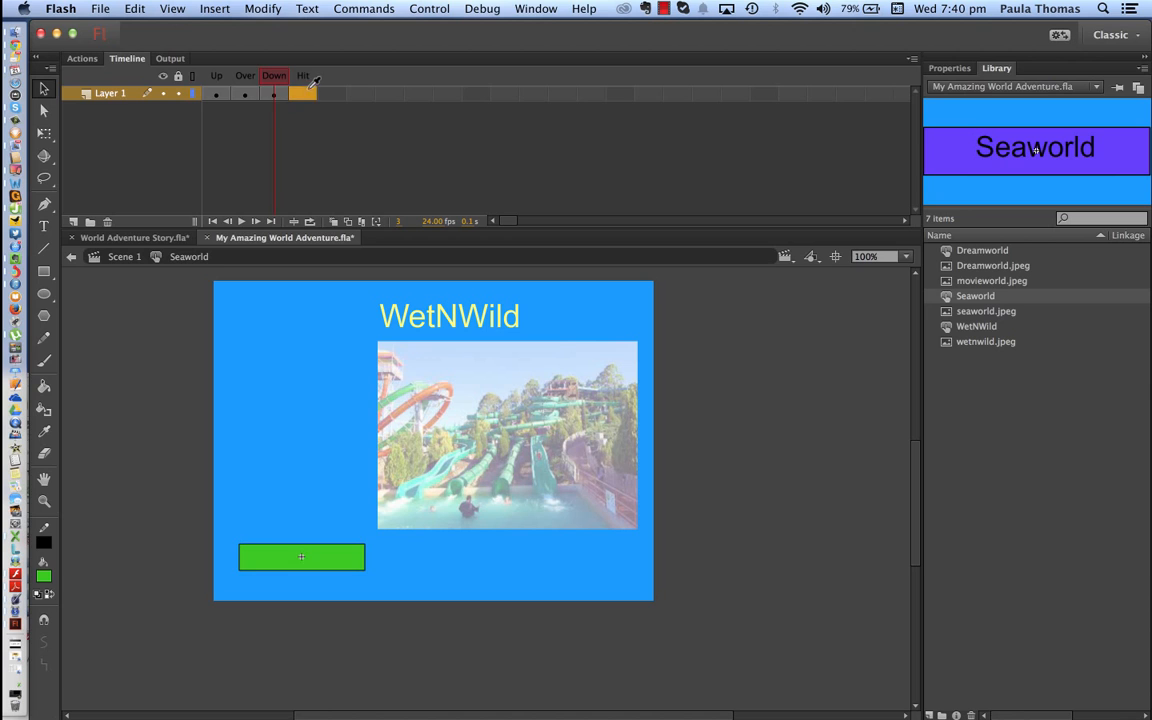
right_click(305, 93)
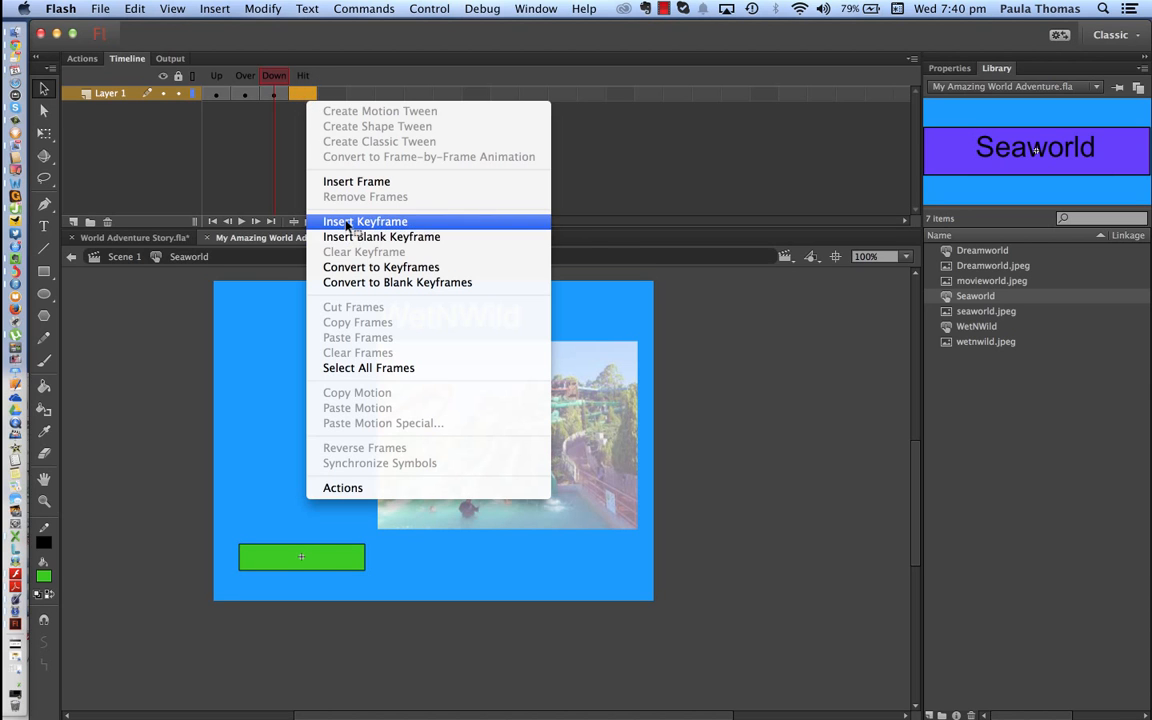
click(347, 224)
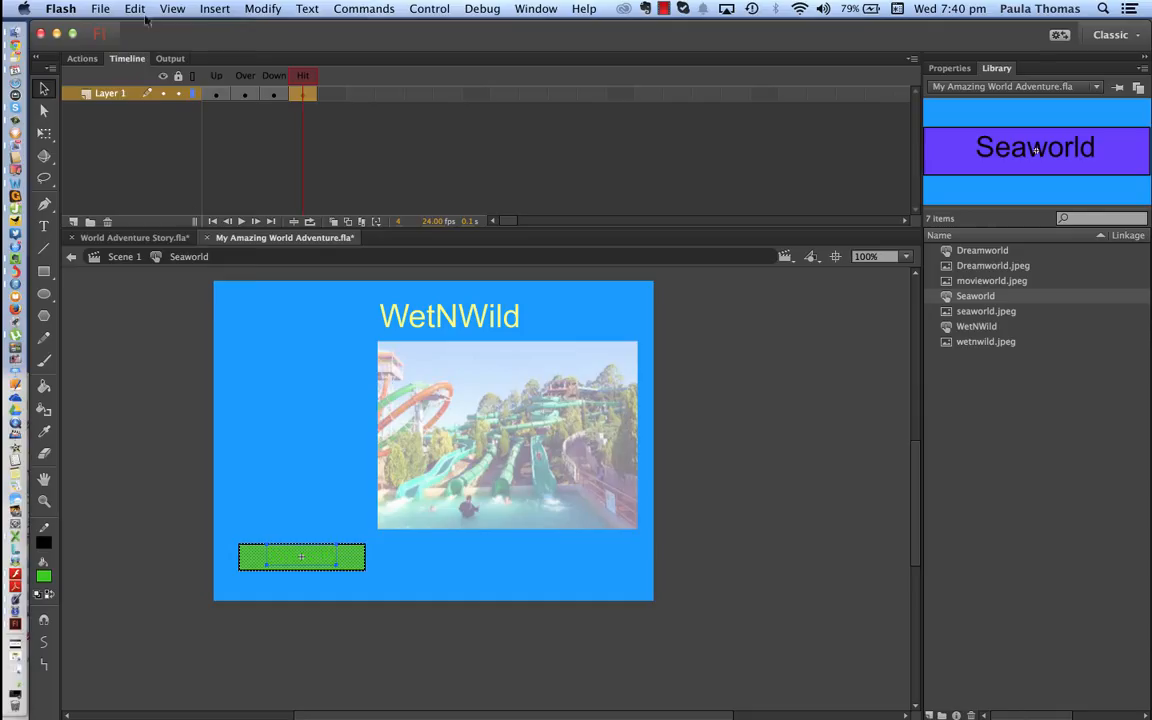
Save My Amazing World Adventure.fla and return from the Seaworld symbol to Scene 1.
click(101, 8)
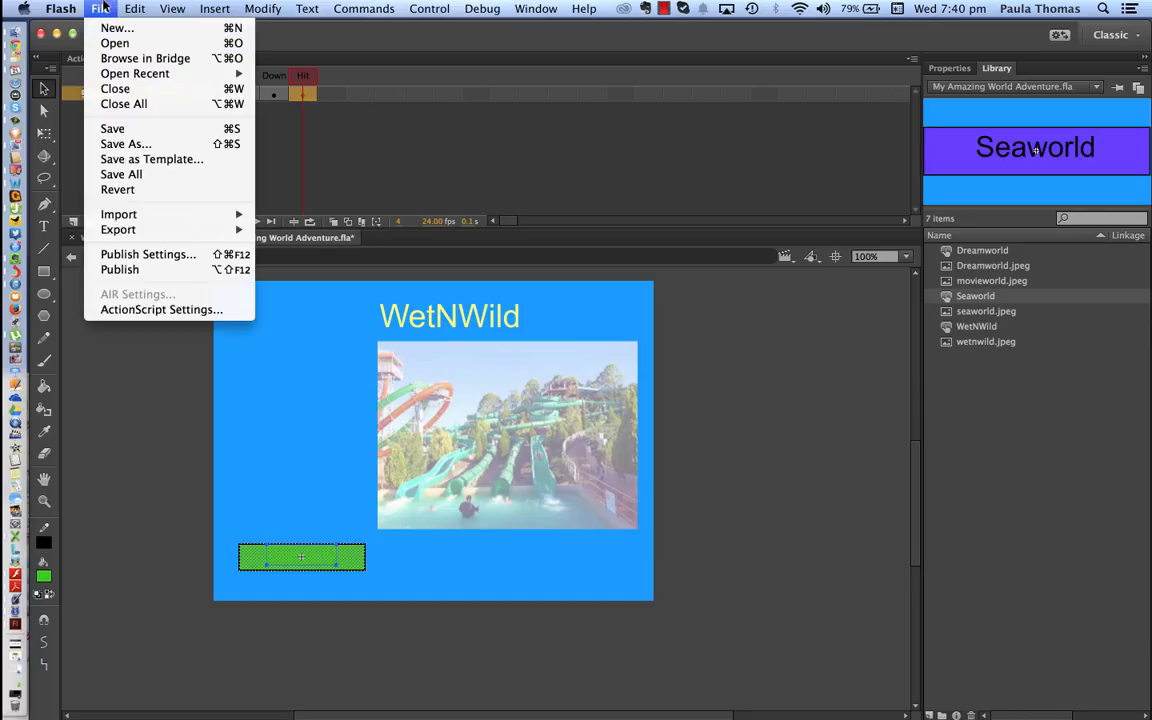
click(114, 129)
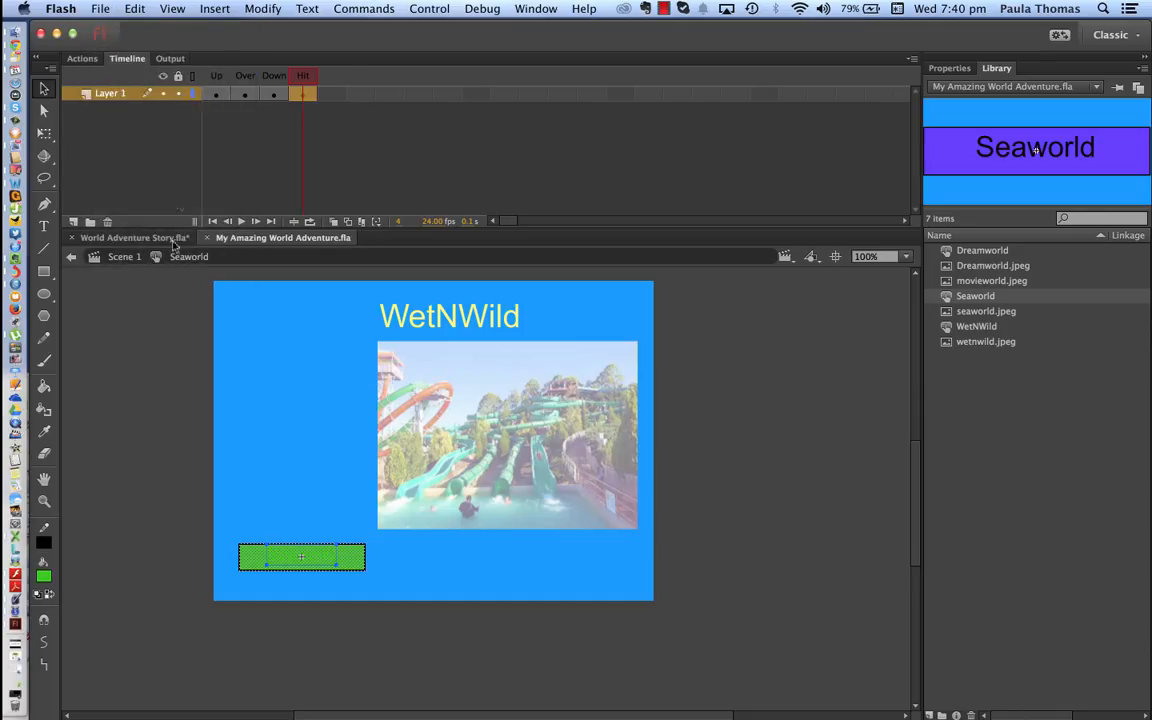
click(118, 258)
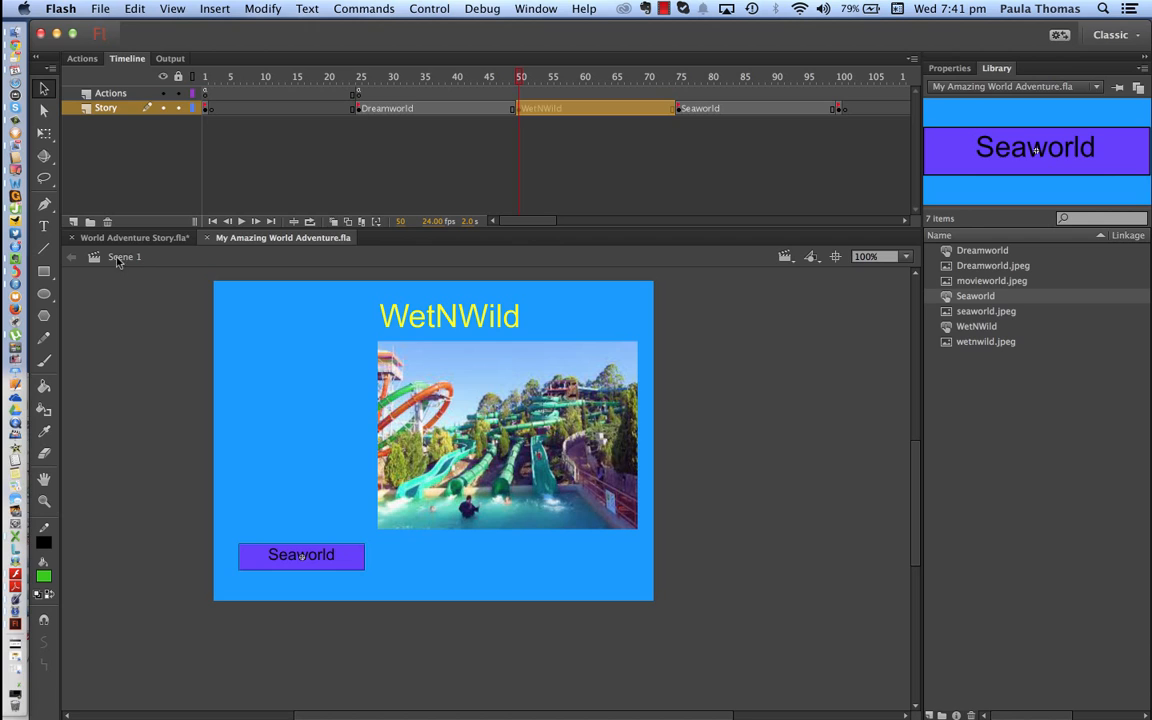
Test the movie in Flash Professional, trying the Dreamworld, WetnWild and Seaworld buttons in turn, and close the preview.
click(436, 10)
mouse_move(509, 143)
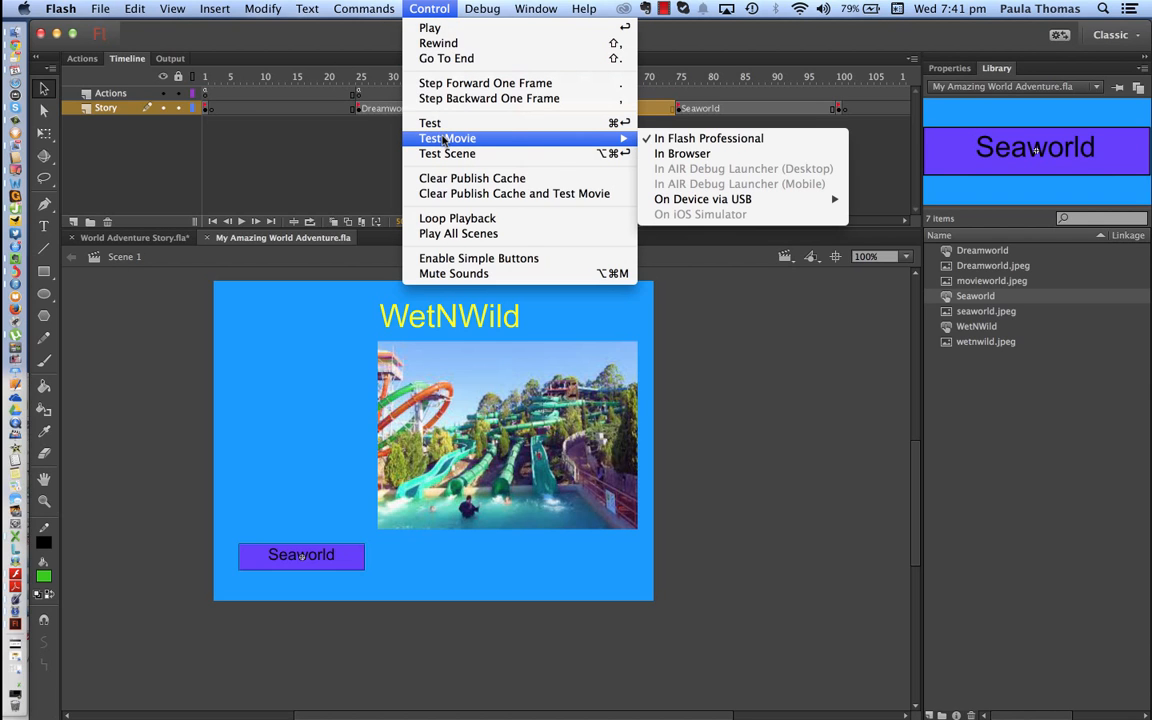
click(655, 139)
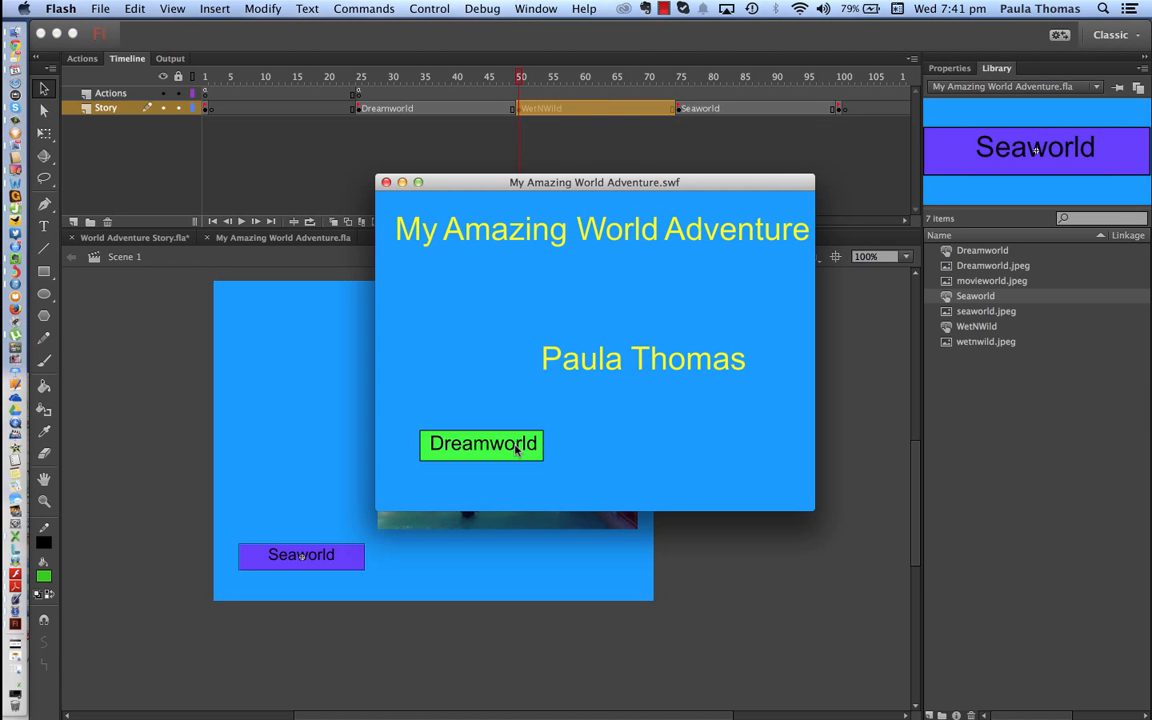
click(511, 446)
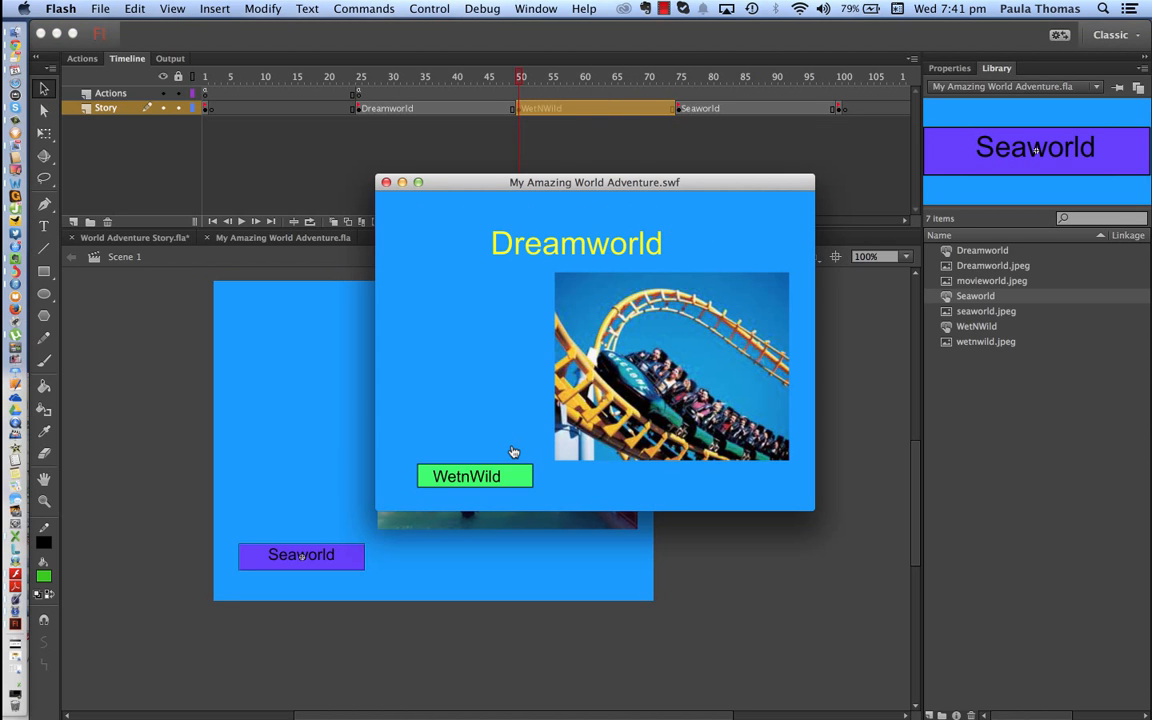
click(501, 481)
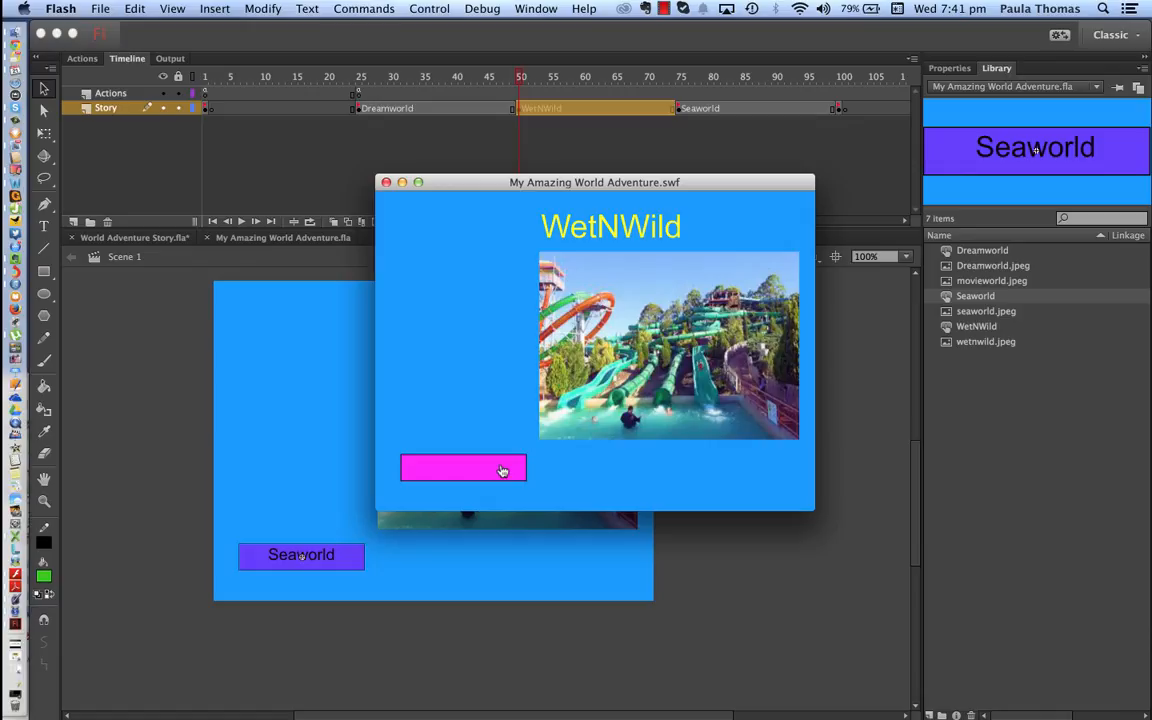
click(502, 470)
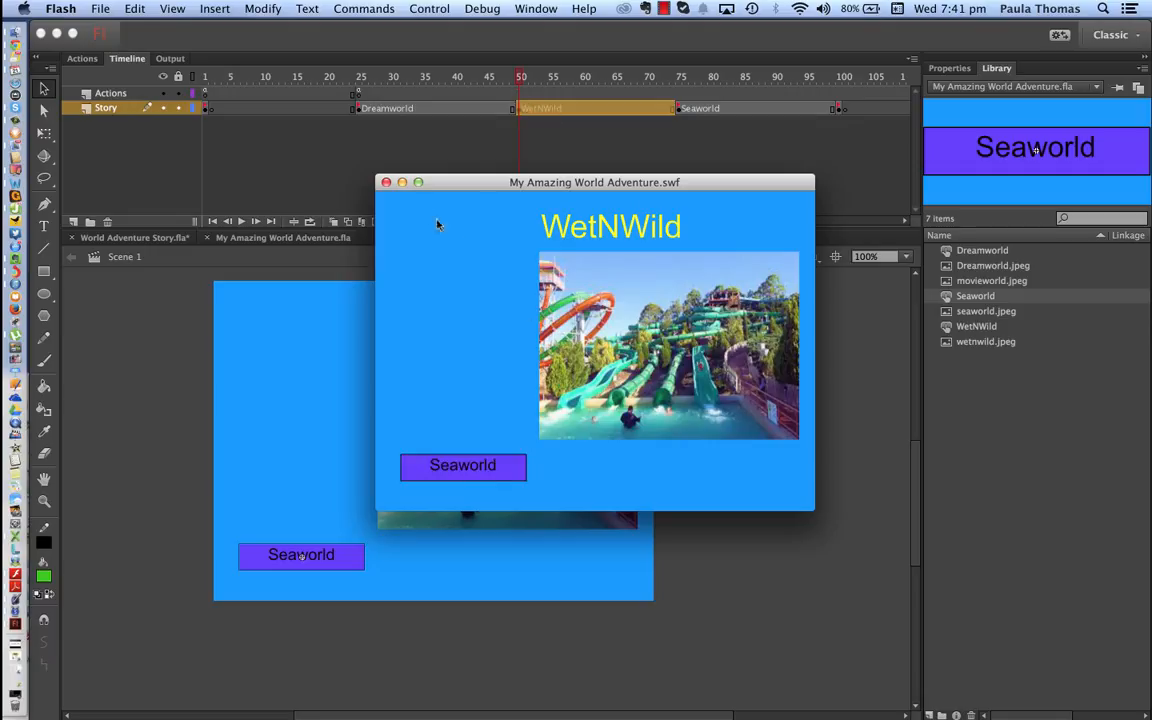
click(386, 183)
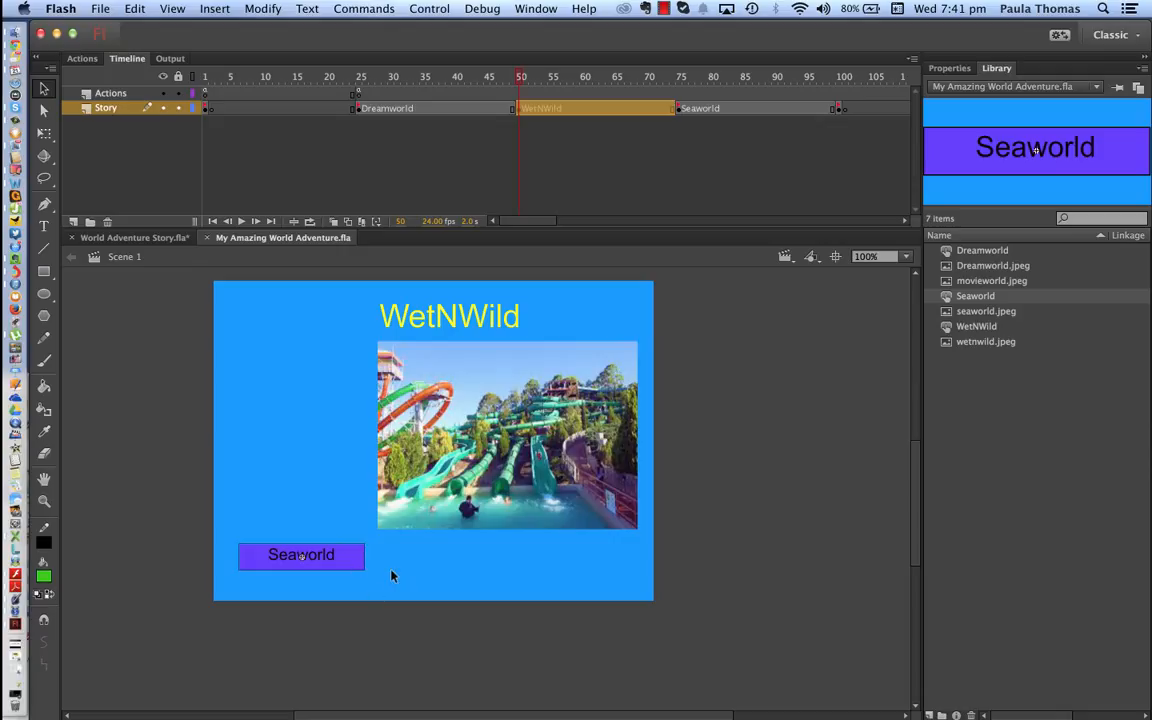
Open the ActionScript Timeline Navigation snippets for frame 50 of the Actions layer and try to apply Click to Go to Frame and Stop.
click(520, 94)
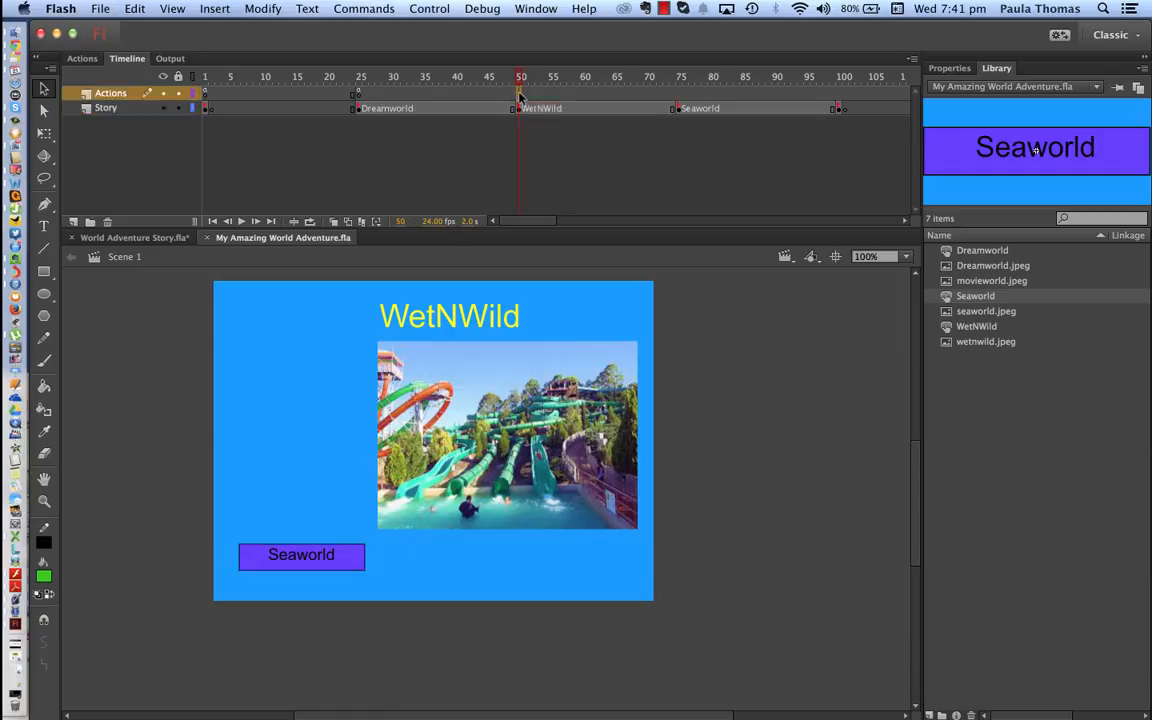
click(530, 9)
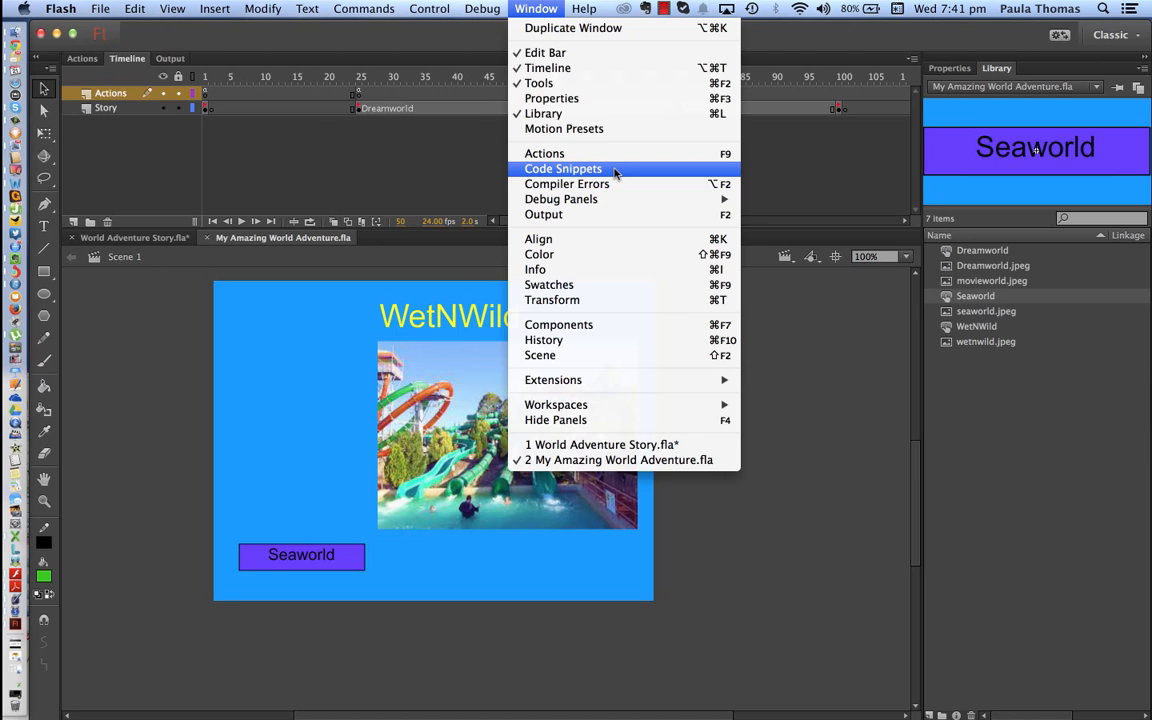
click(615, 171)
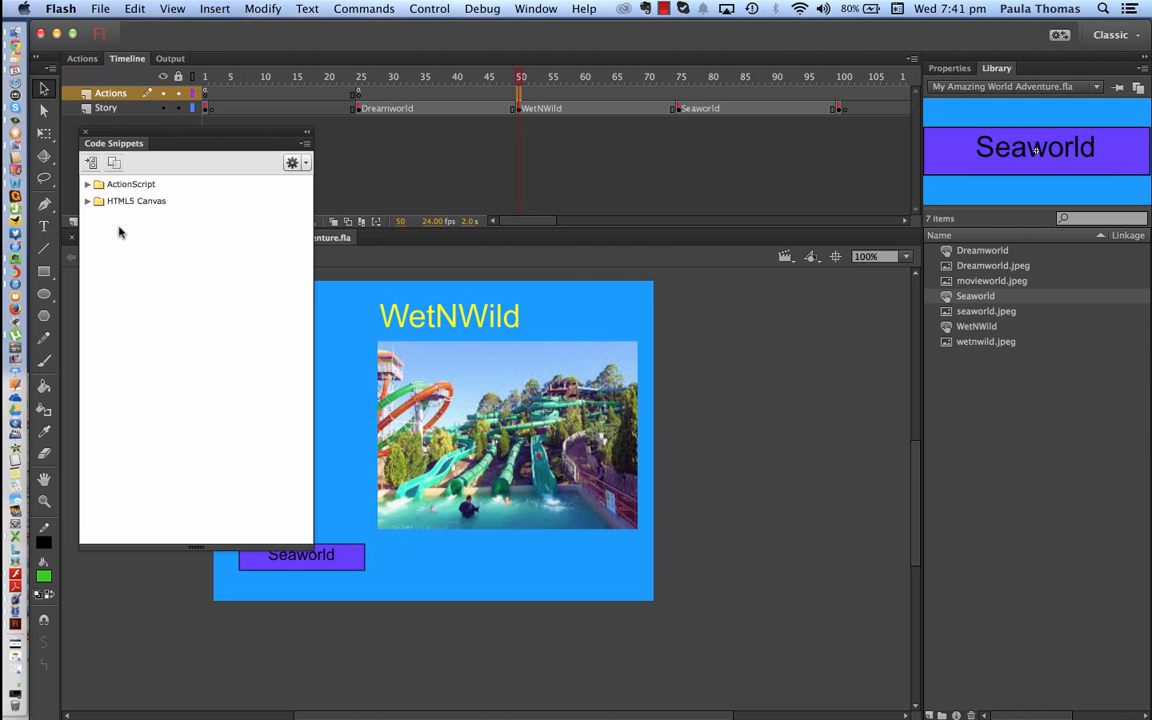
click(87, 184)
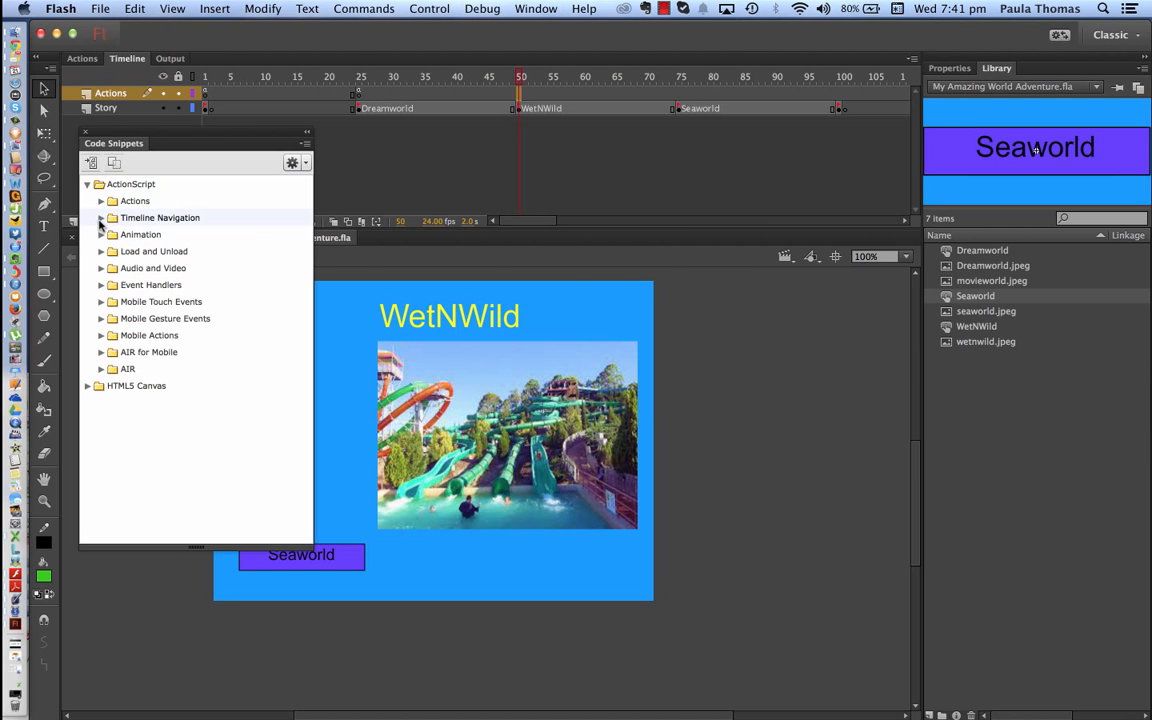
click(100, 218)
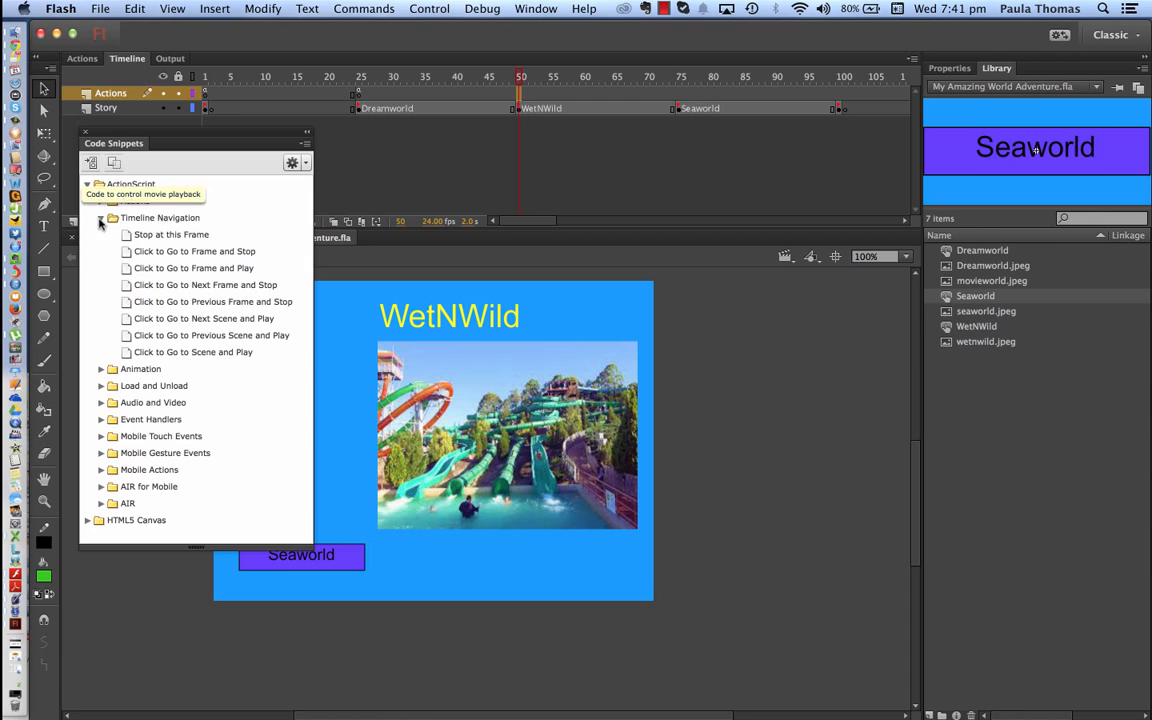
double_click(197, 252)
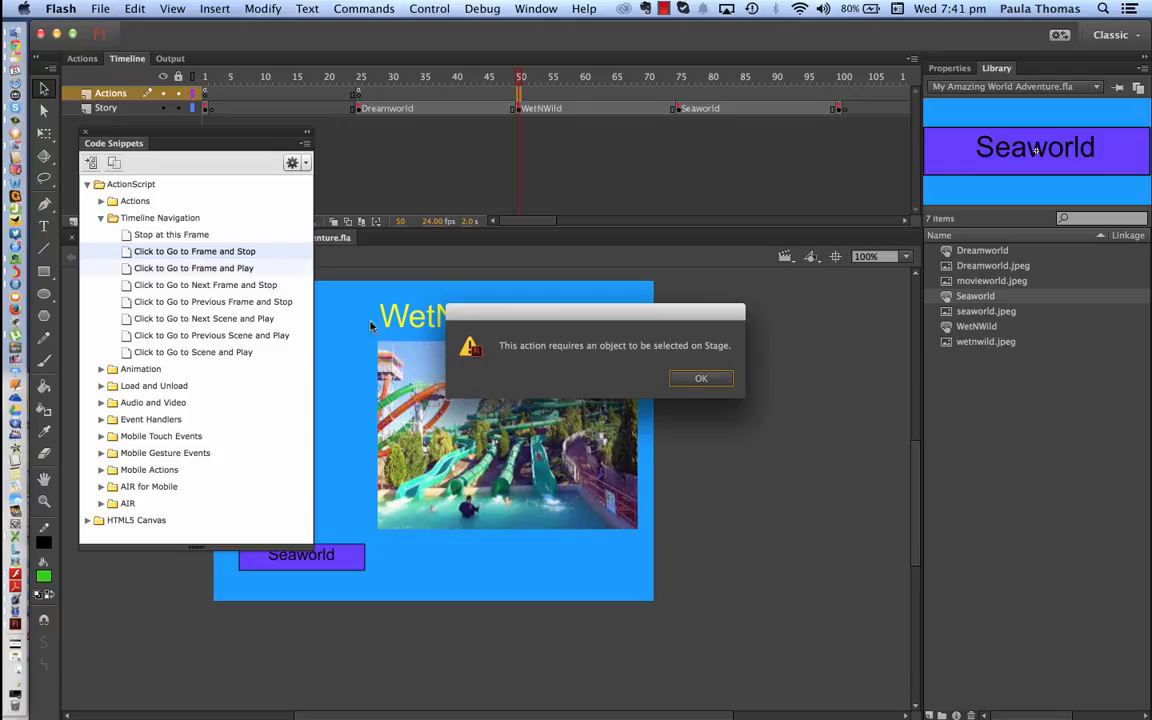
click(703, 380)
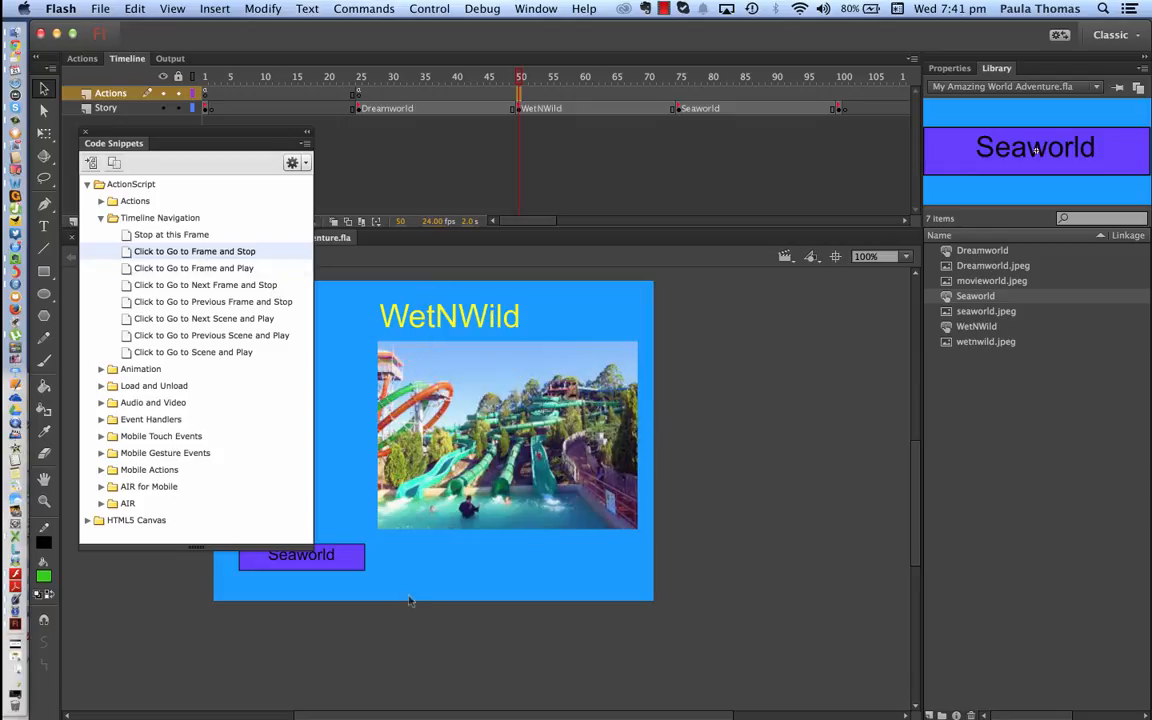
Select the Seaworld button on the WetNWild page and give it the instance name Seaworld.
click(357, 566)
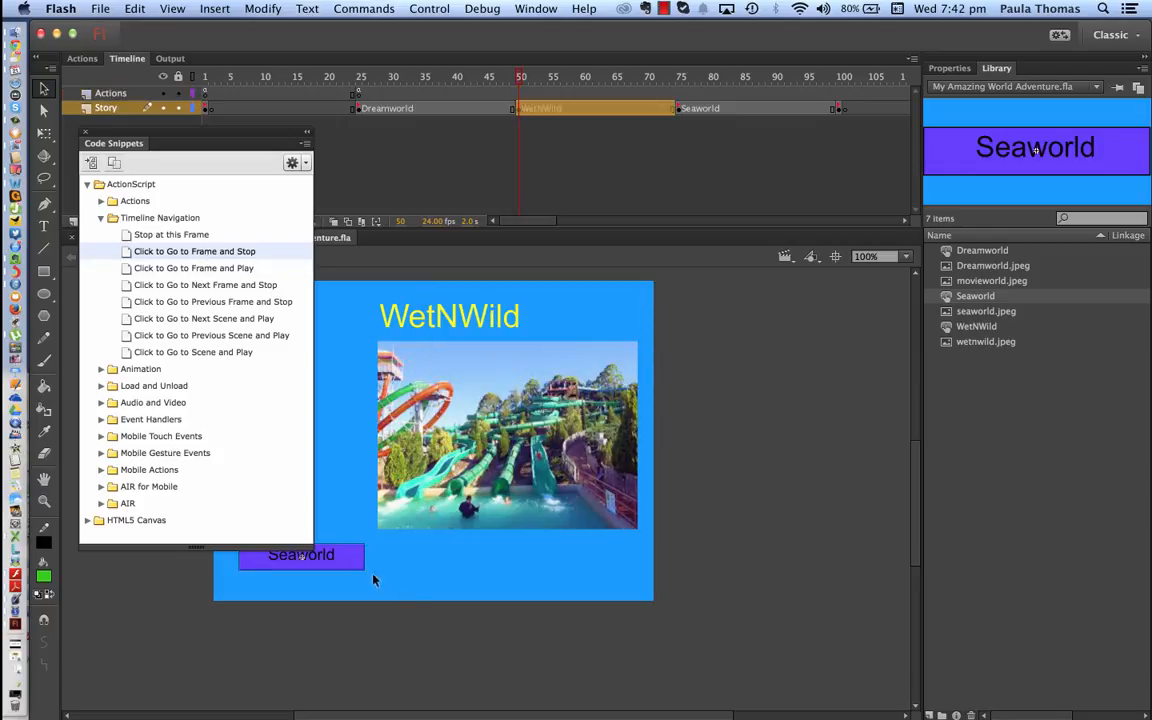
double_click(192, 253)
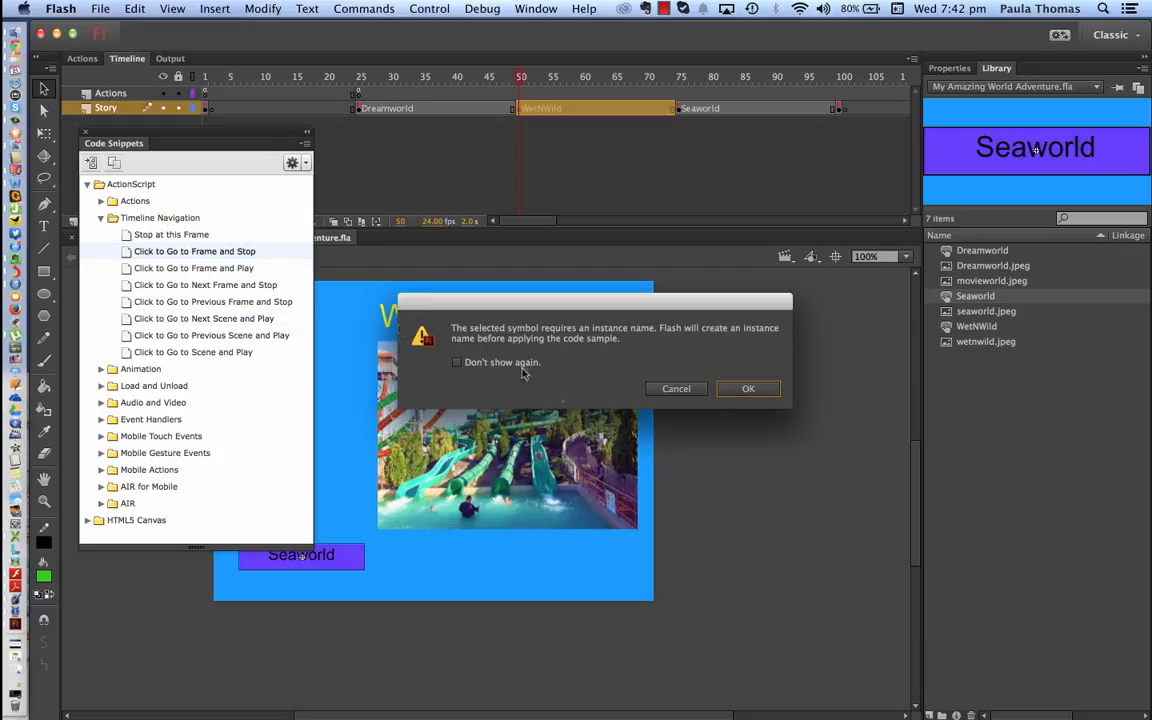
click(688, 390)
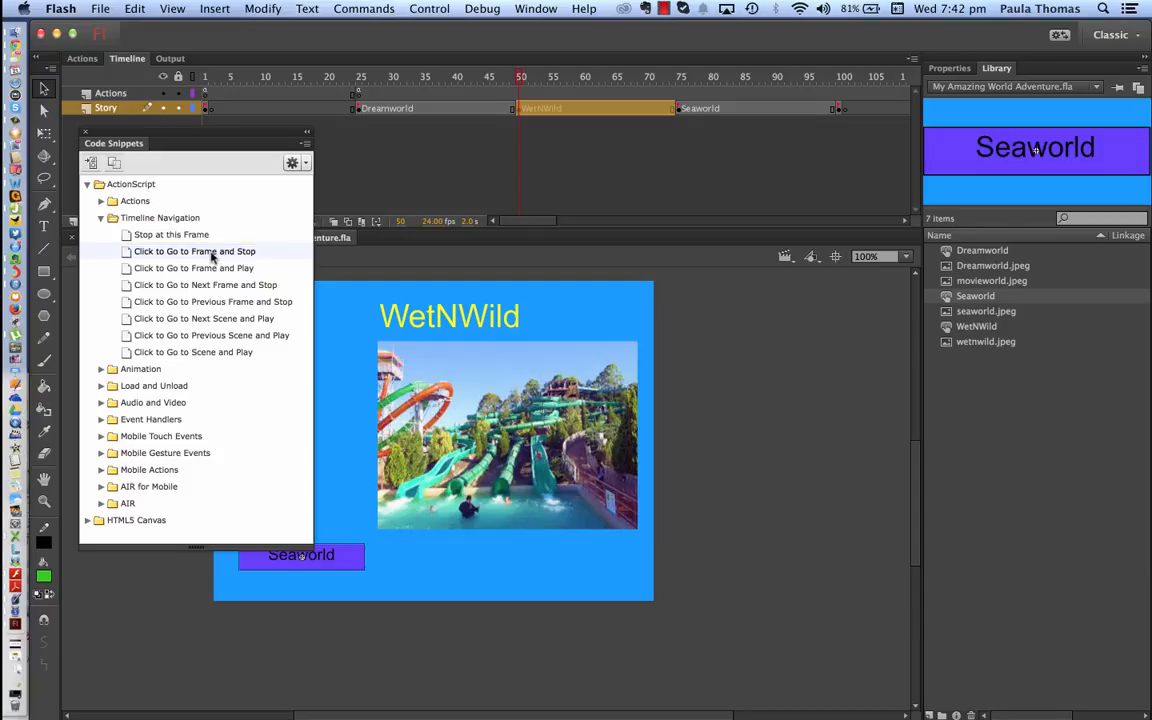
click(949, 67)
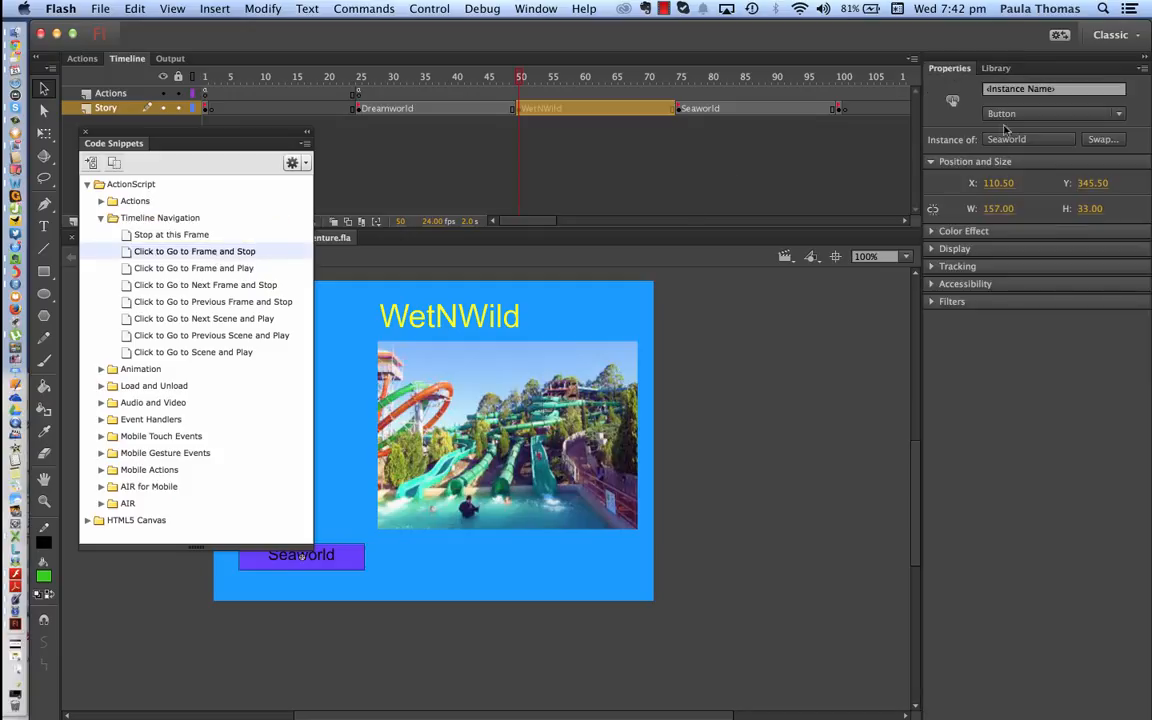
click(1057, 91)
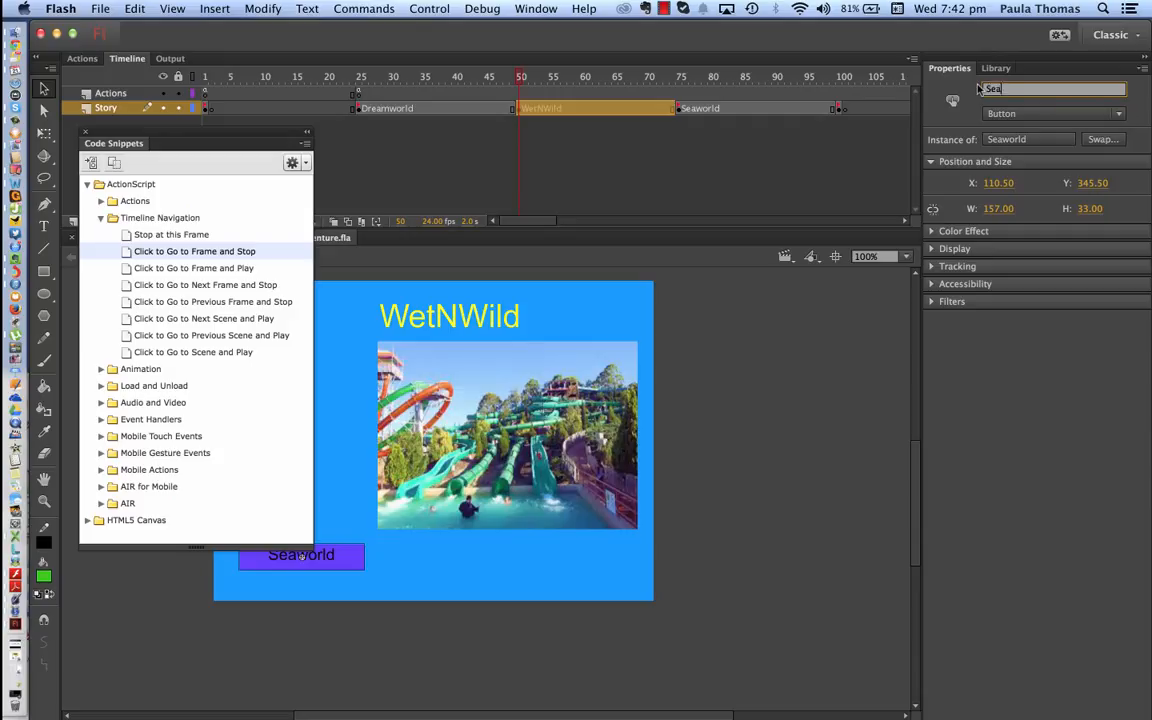
text(world)
Apply the Click to Go to Frame and Stop snippet to the Seaworld button and go to the instruction comment in its code.
double_click(198, 256)
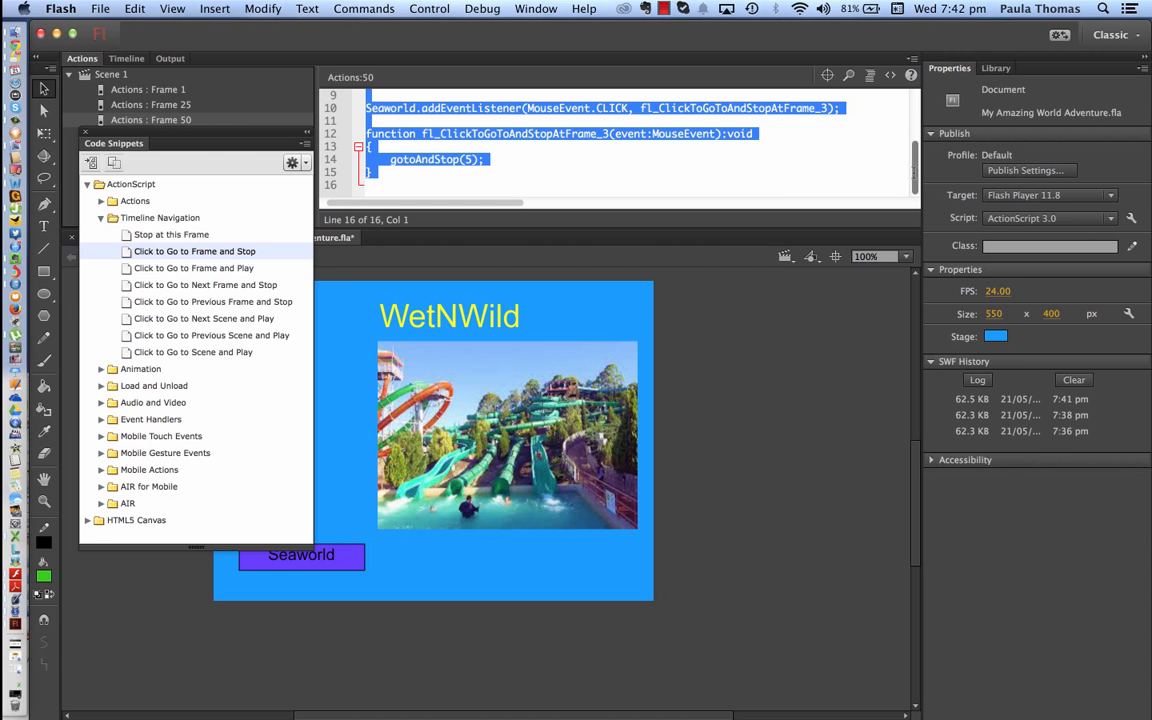
scroll(753, 181, up, 3)
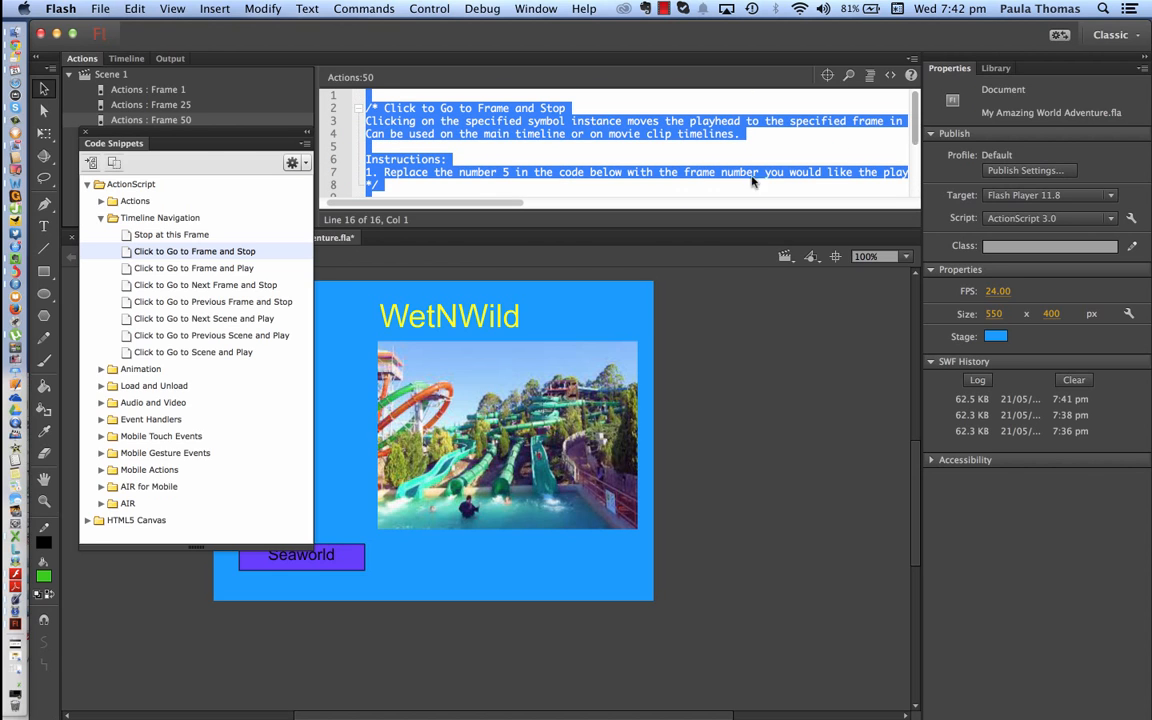
click(710, 145)
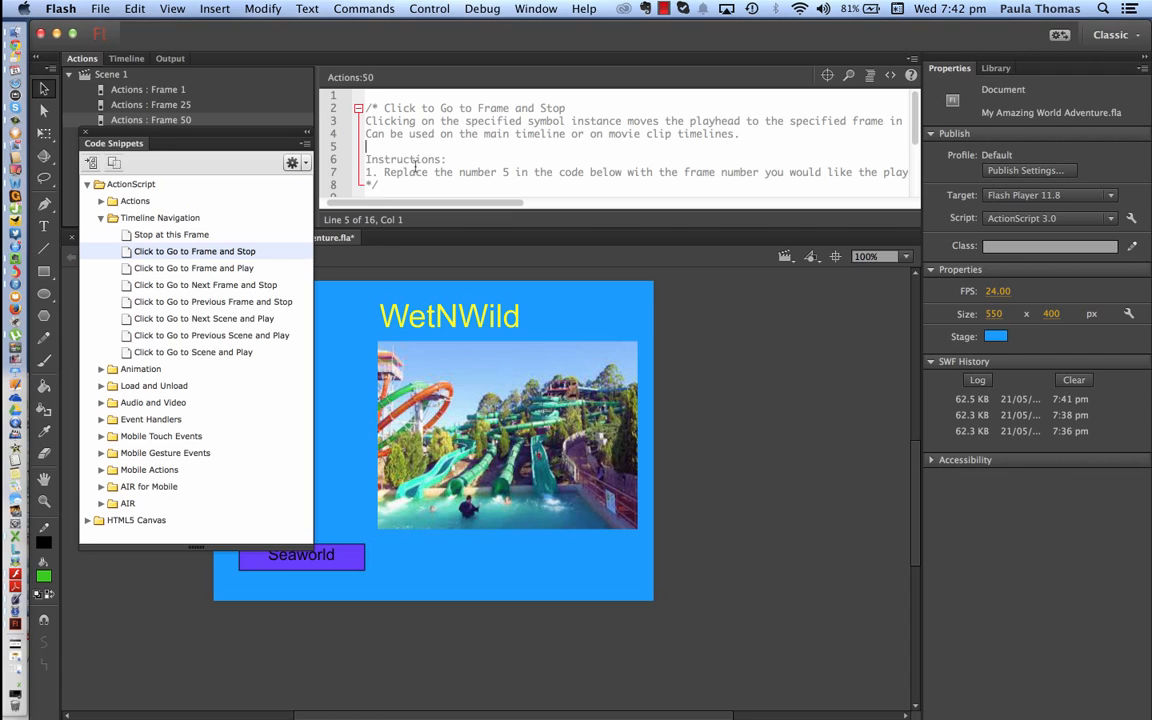
Replace the snippet's instruction comment in the frame 50 script with stop(); and save the file, closing the code snippets.
drag(340, 172, 358, 108)
key(BackSpace)
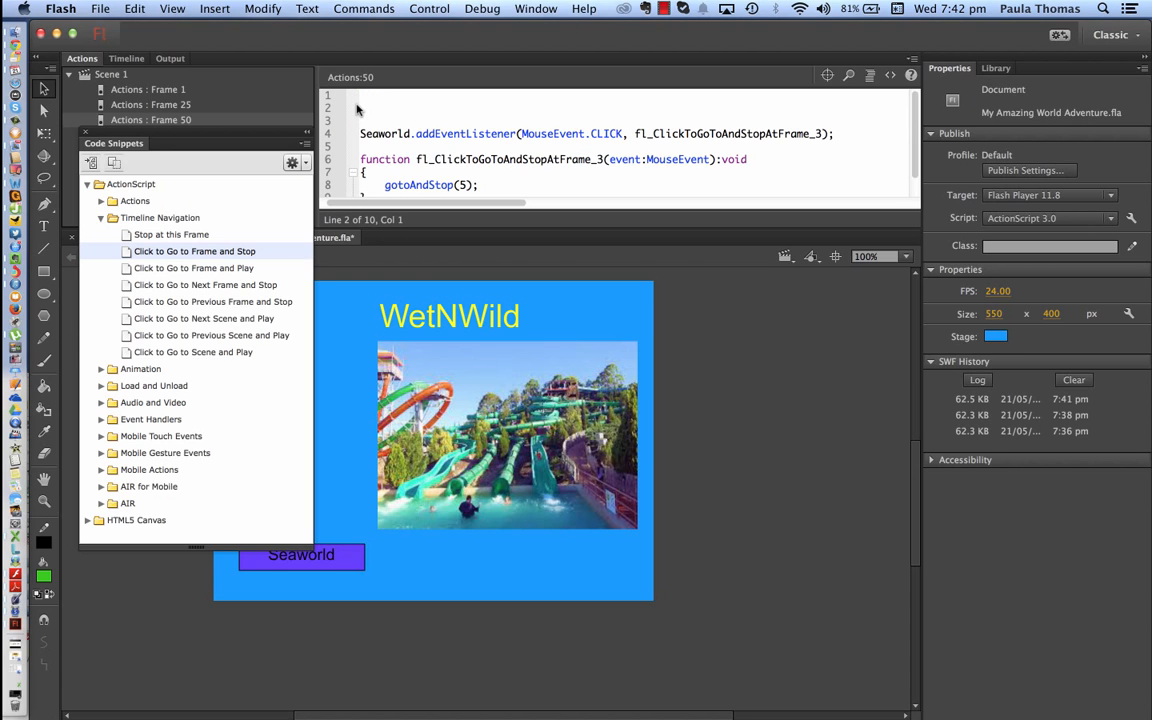
text(stop()
text(;)
click(102, 9)
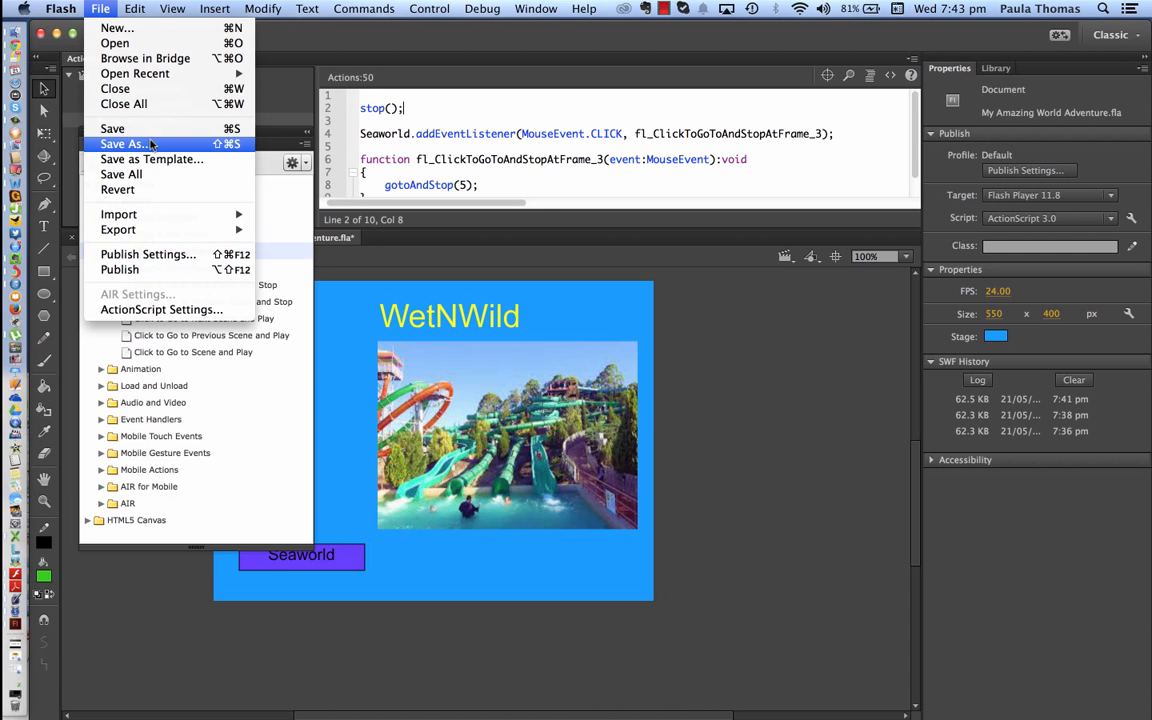
click(113, 128)
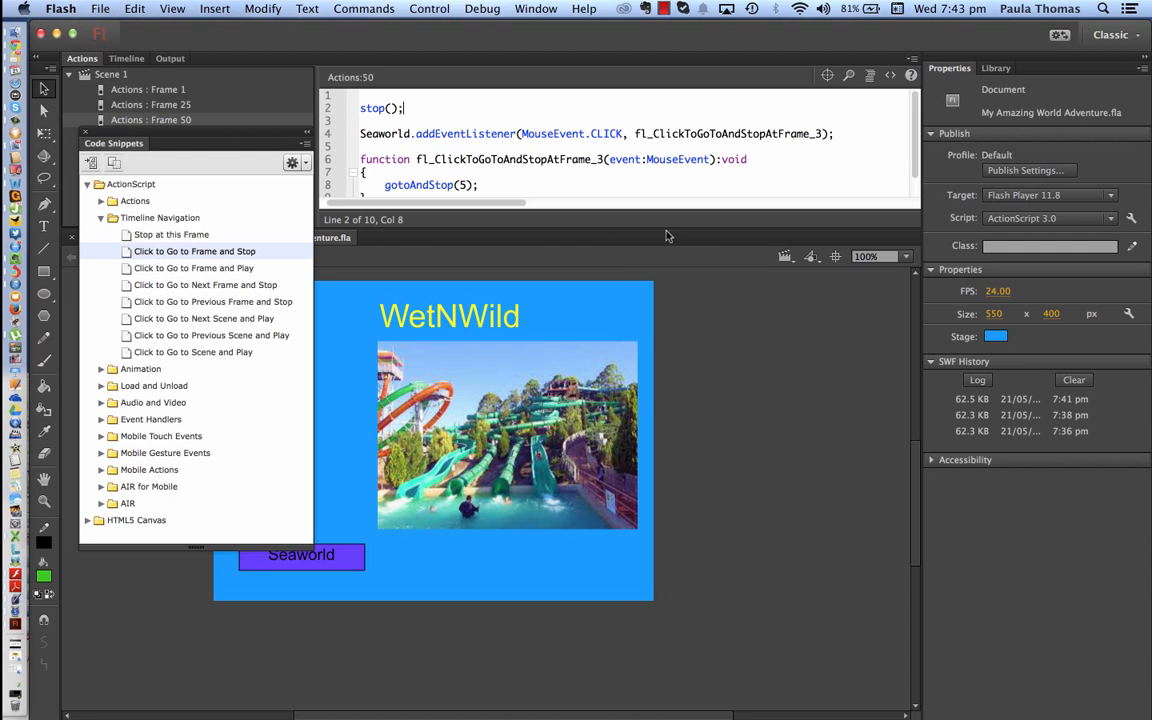
click(83, 132)
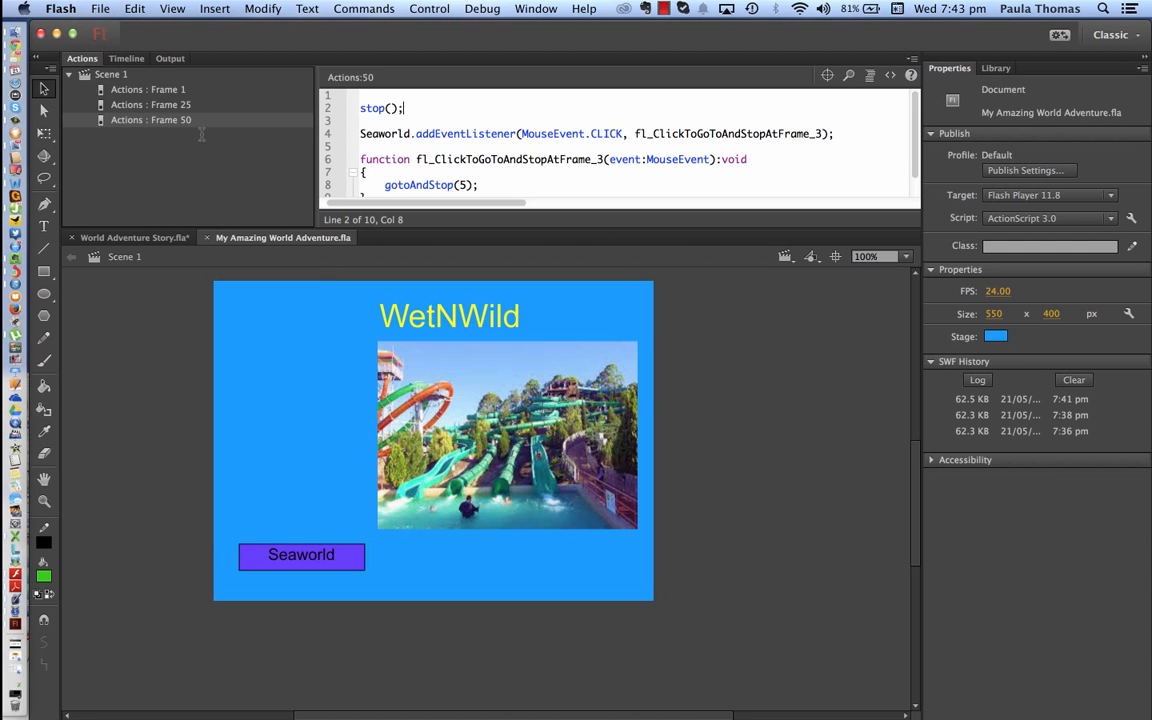
Test the movie in Flash Professional, following the Dreamworld, WetnWild and Seaworld buttons in turn, and close the preview.
click(431, 8)
mouse_move(475, 138)
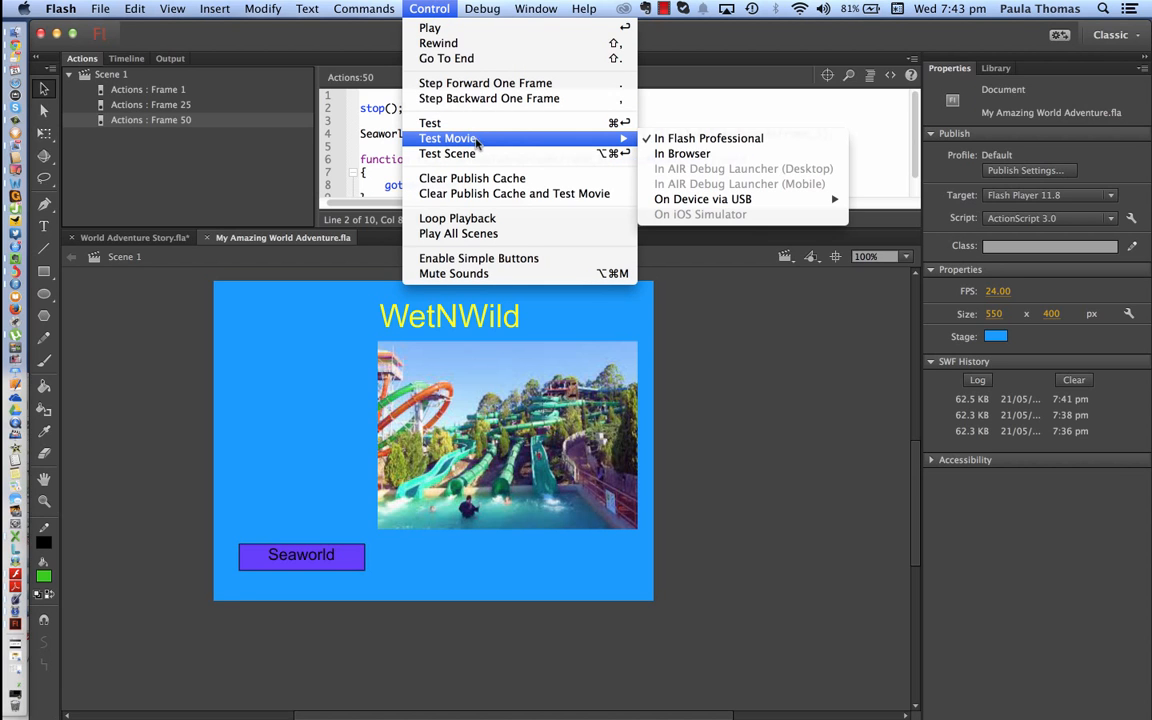
click(684, 140)
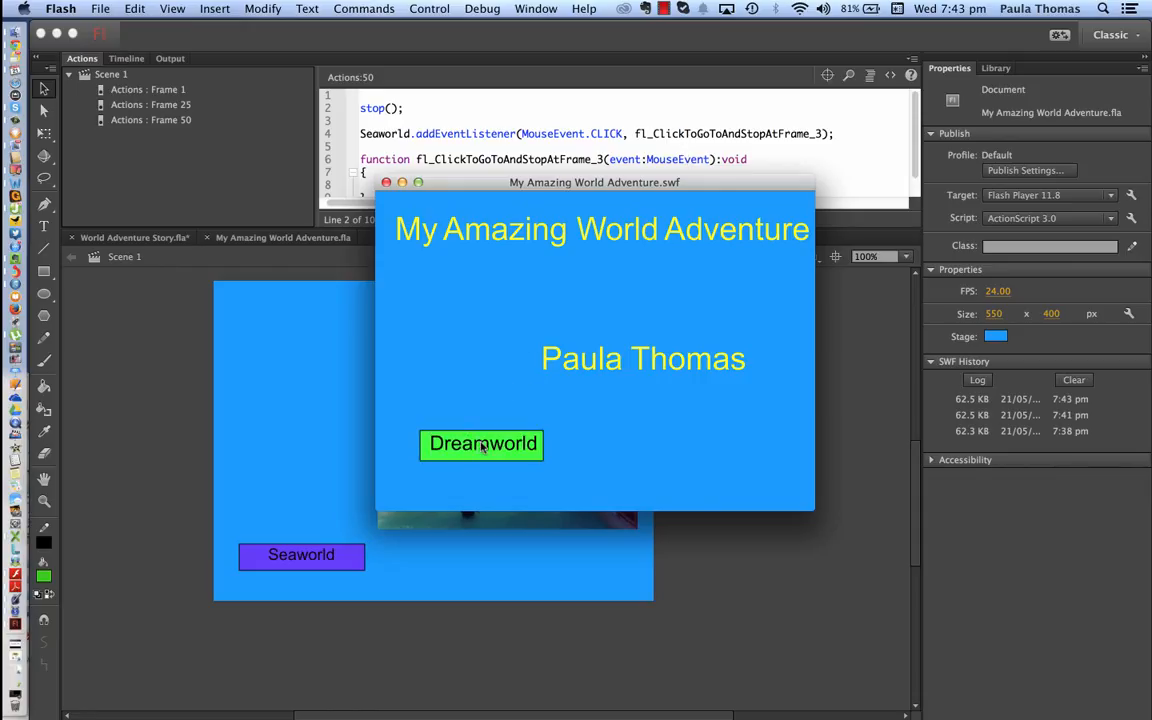
click(483, 447)
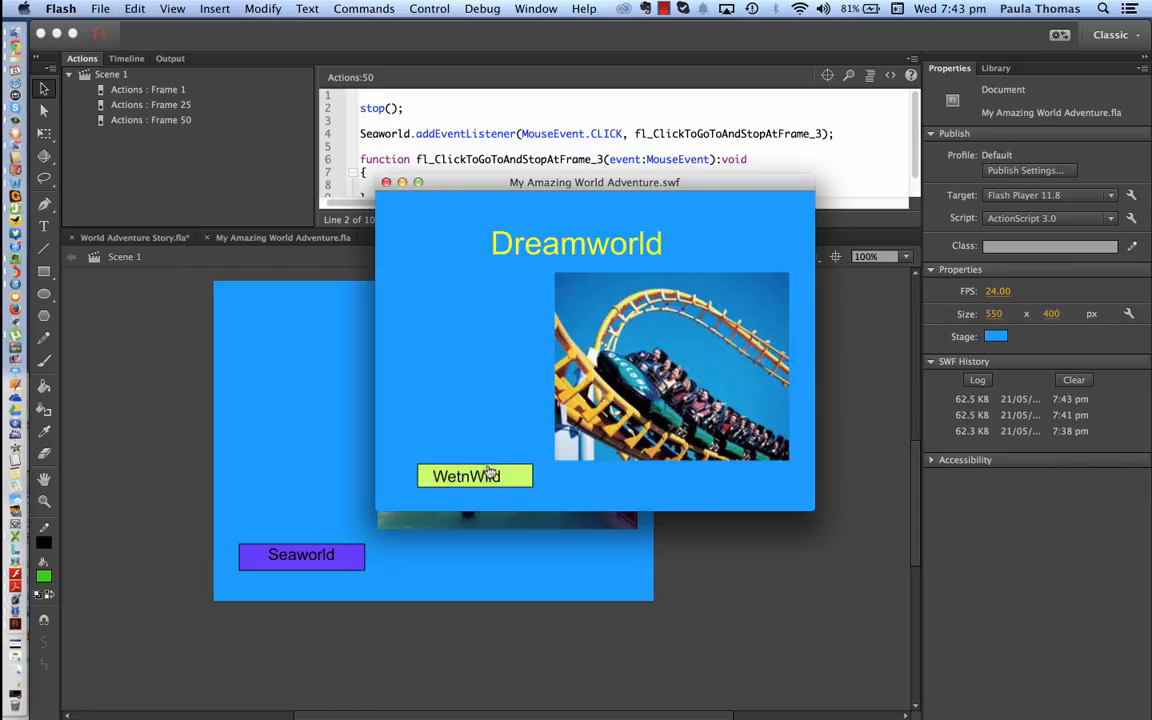
click(478, 475)
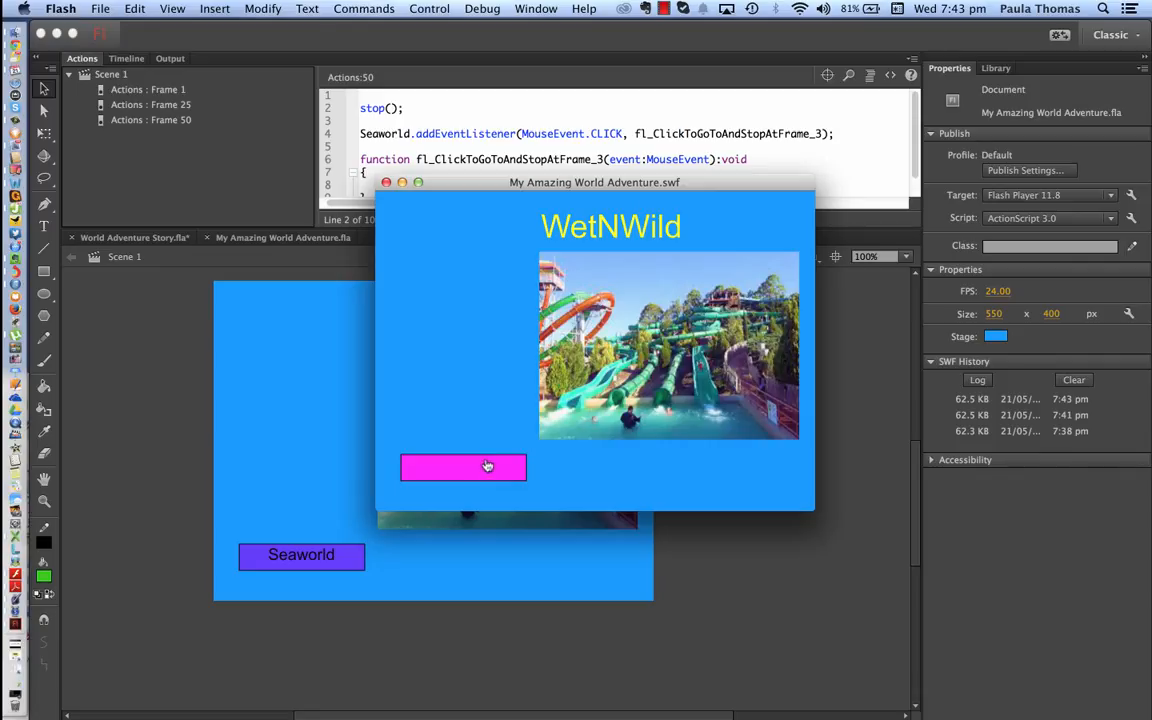
click(487, 467)
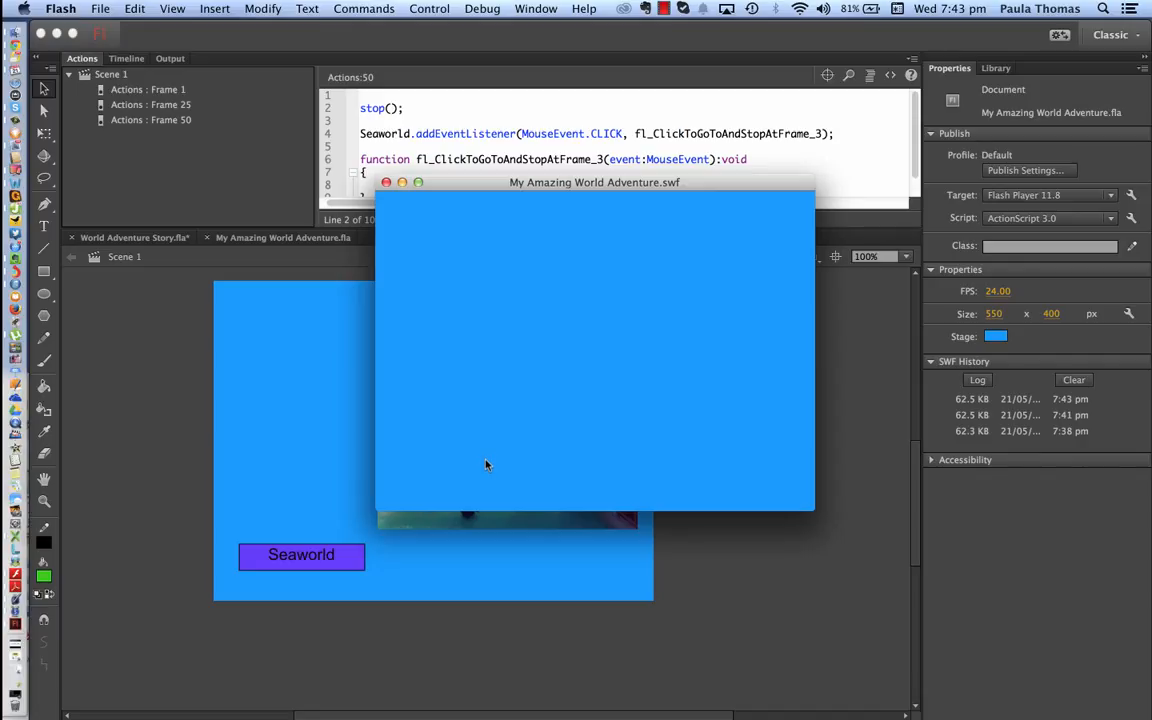
click(387, 183)
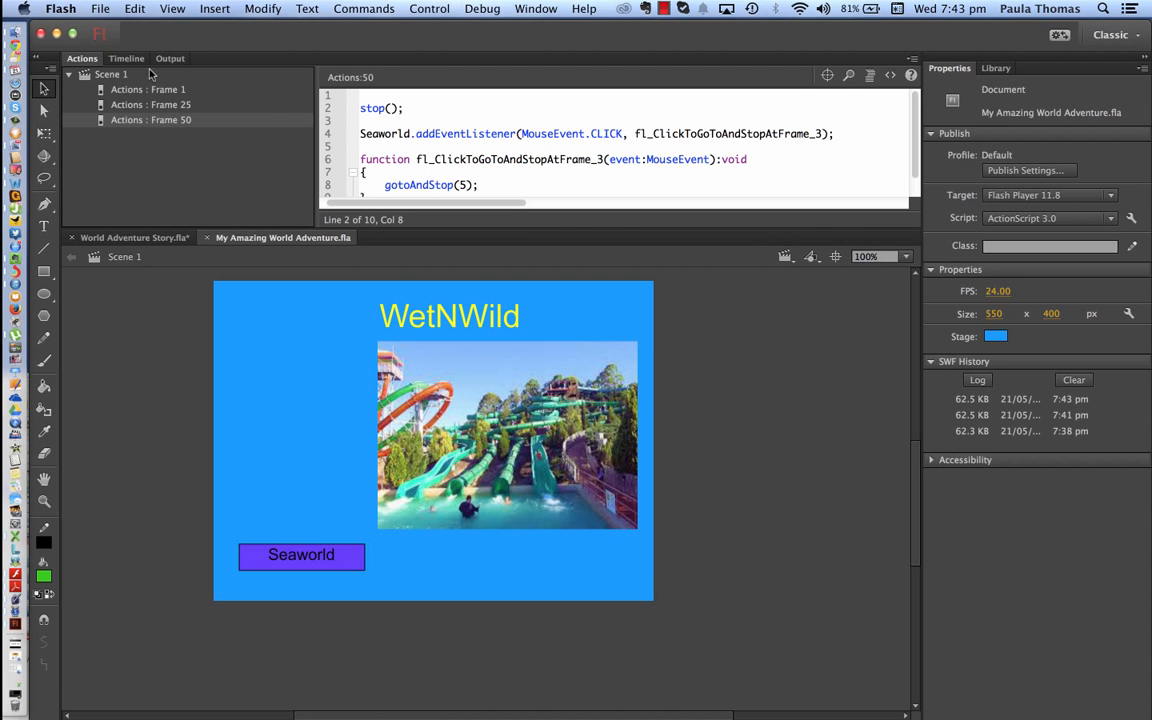
Insert a frame at frame 98 of the Story layer, within the Seaworld section, and save the file.
click(128, 59)
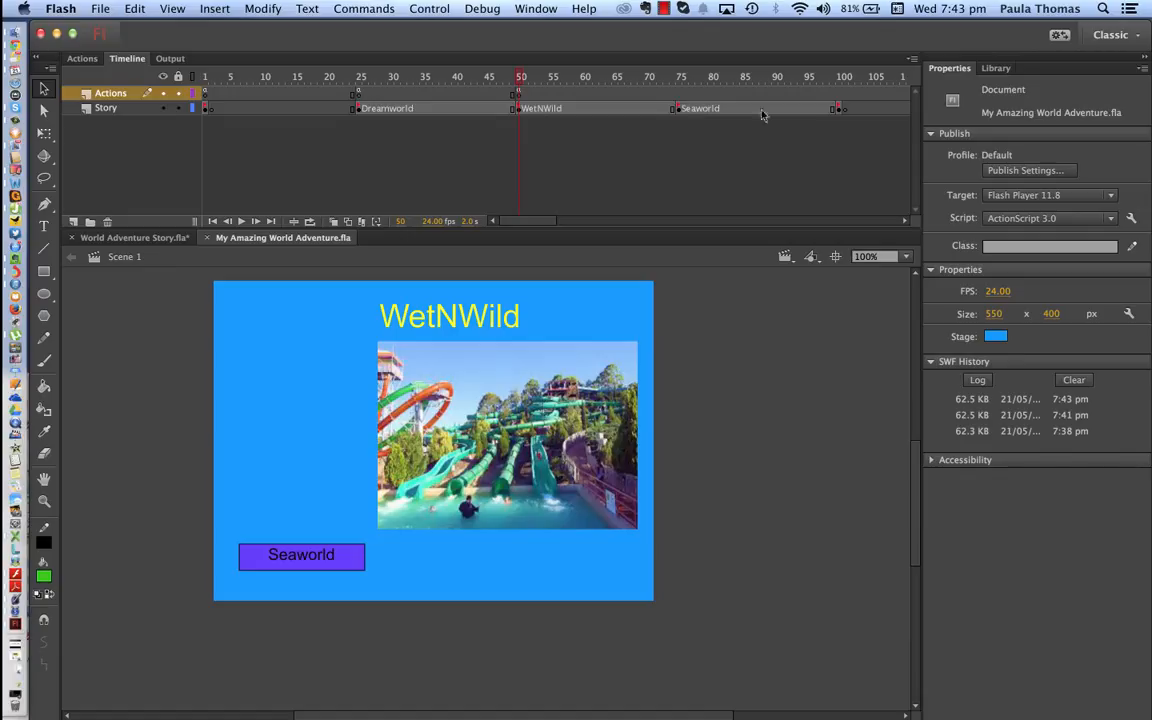
click(841, 112)
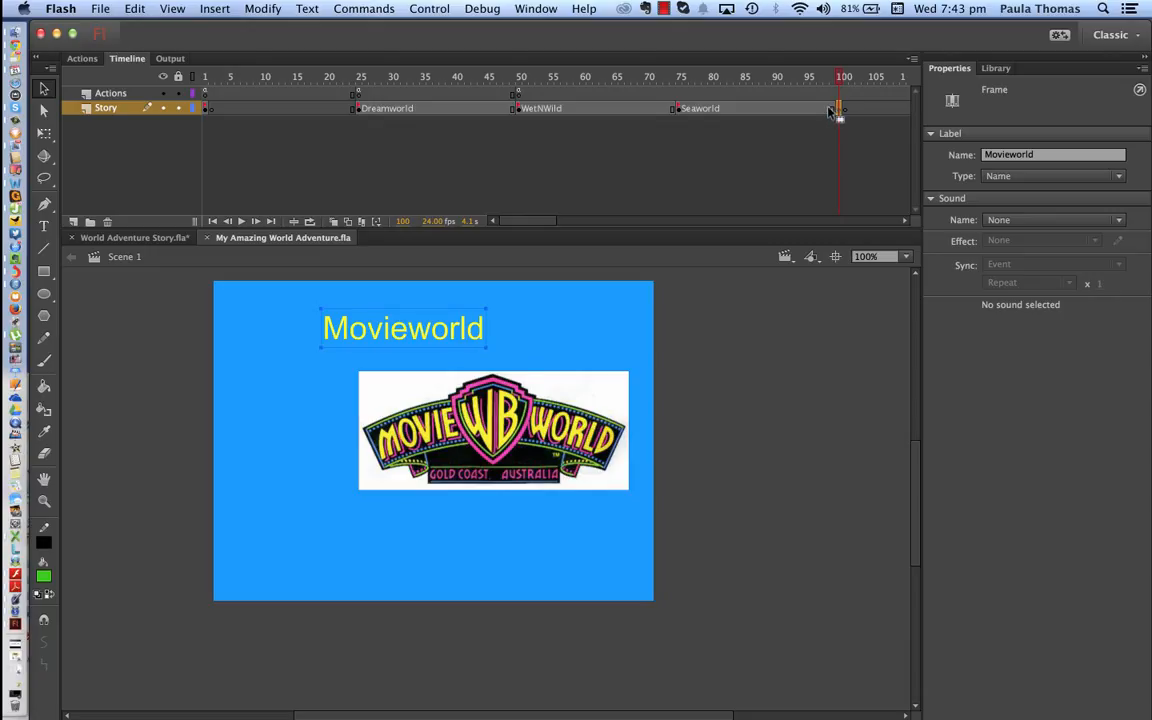
click(828, 110)
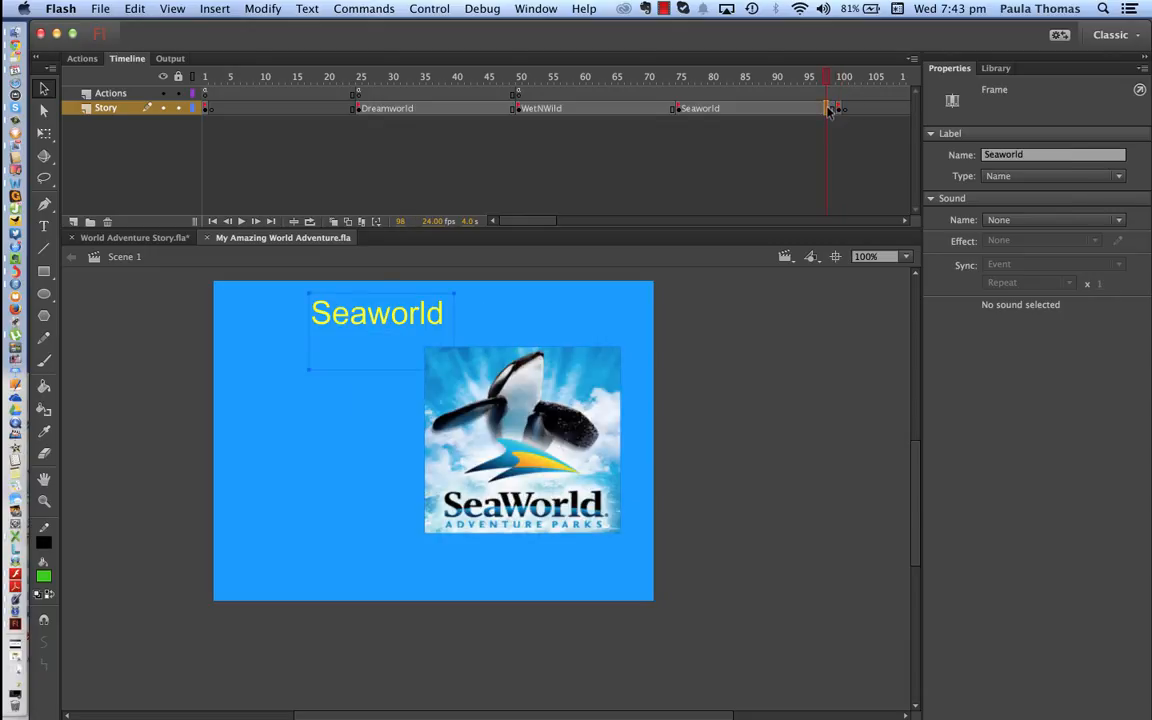
right_click(828, 110)
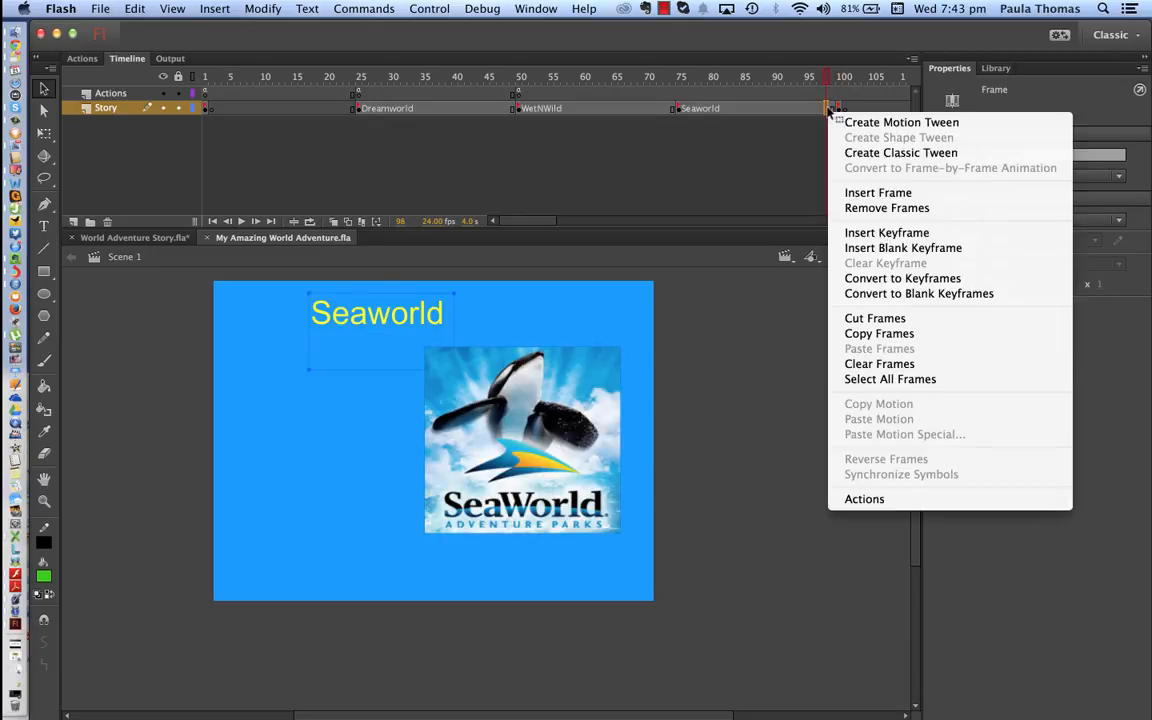
click(868, 193)
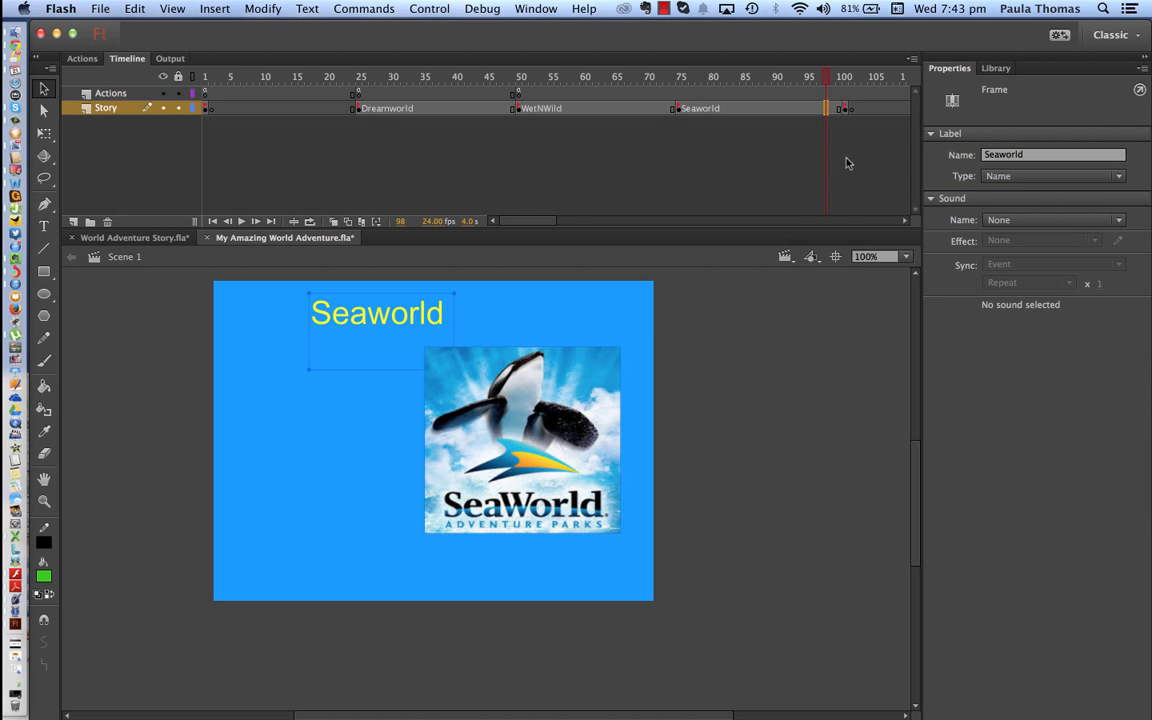
click(857, 160)
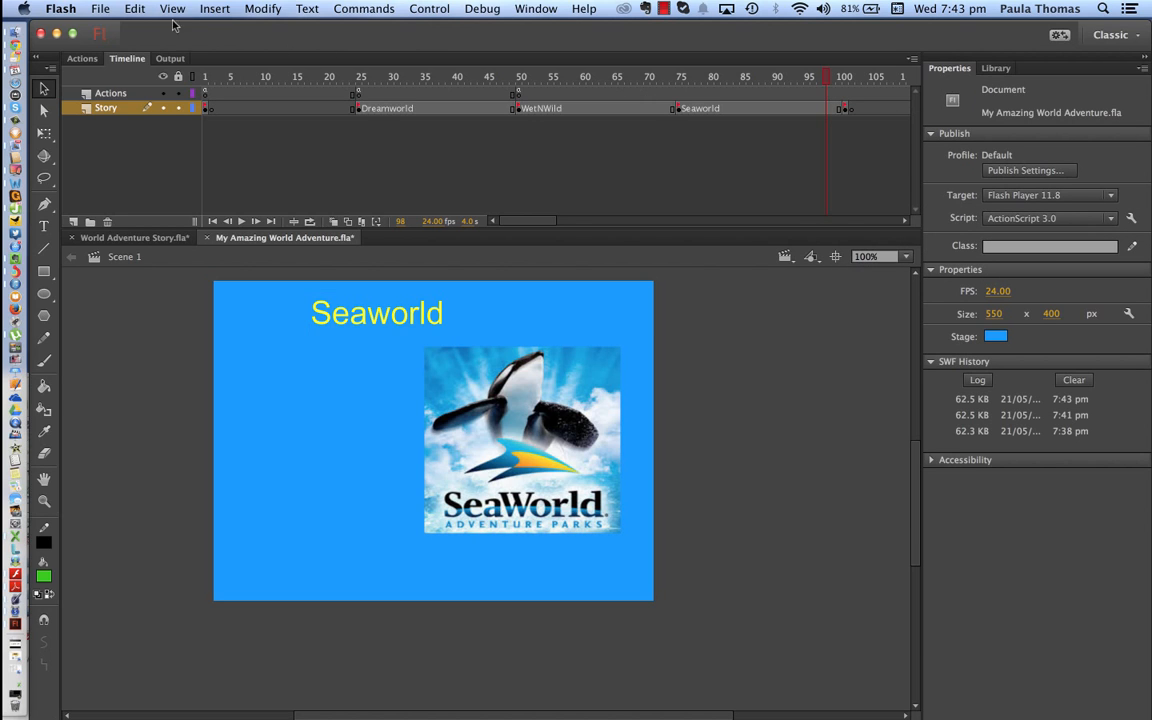
click(99, 9)
click(155, 128)
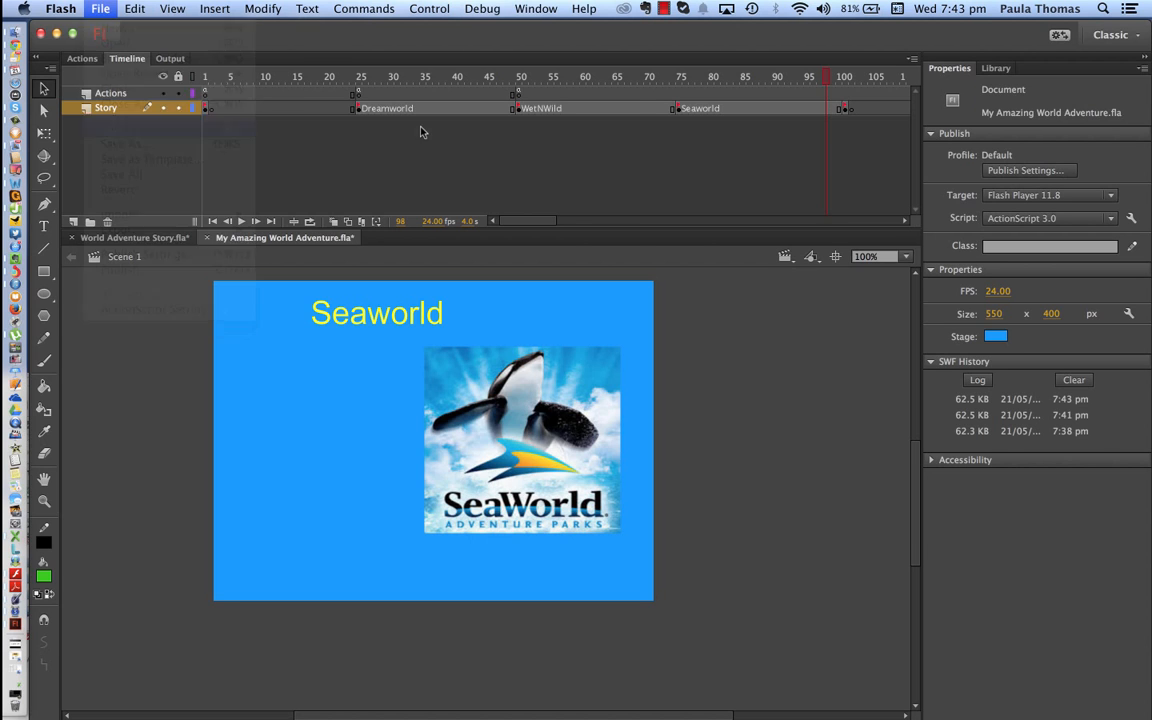
Retest the movie with the extended Seaworld section, going through the Dreamworld, WetnWild and Seaworld buttons, and close the preview.
click(440, 12)
mouse_move(489, 138)
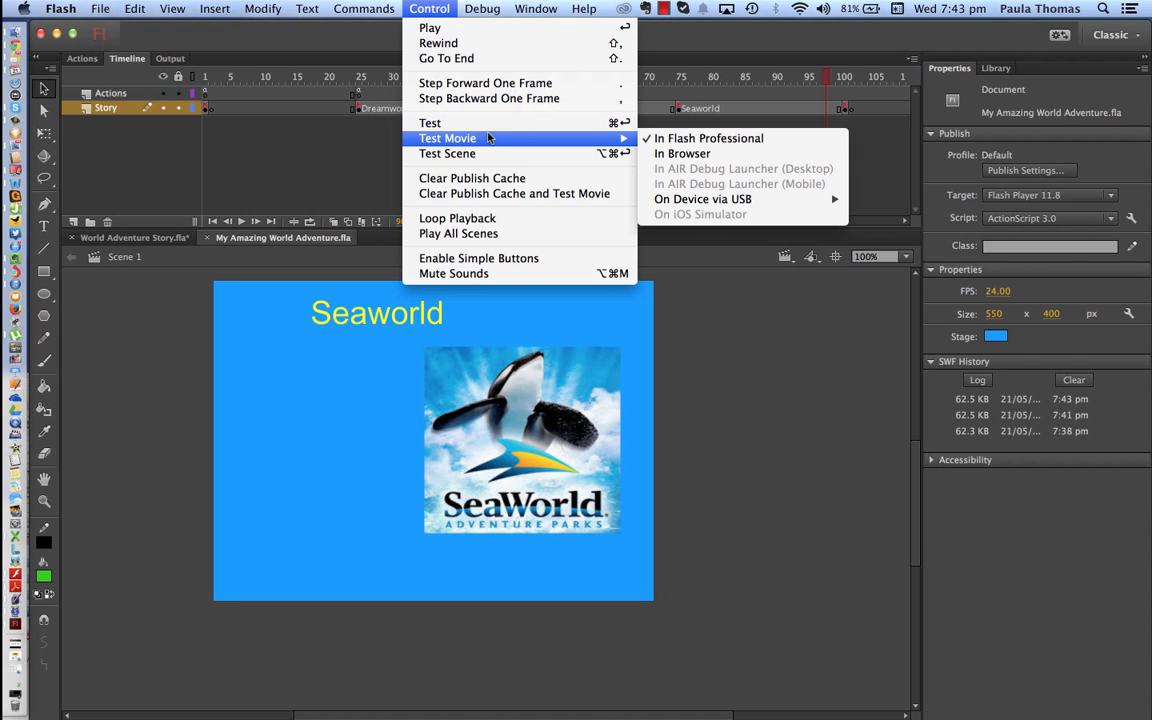
click(700, 138)
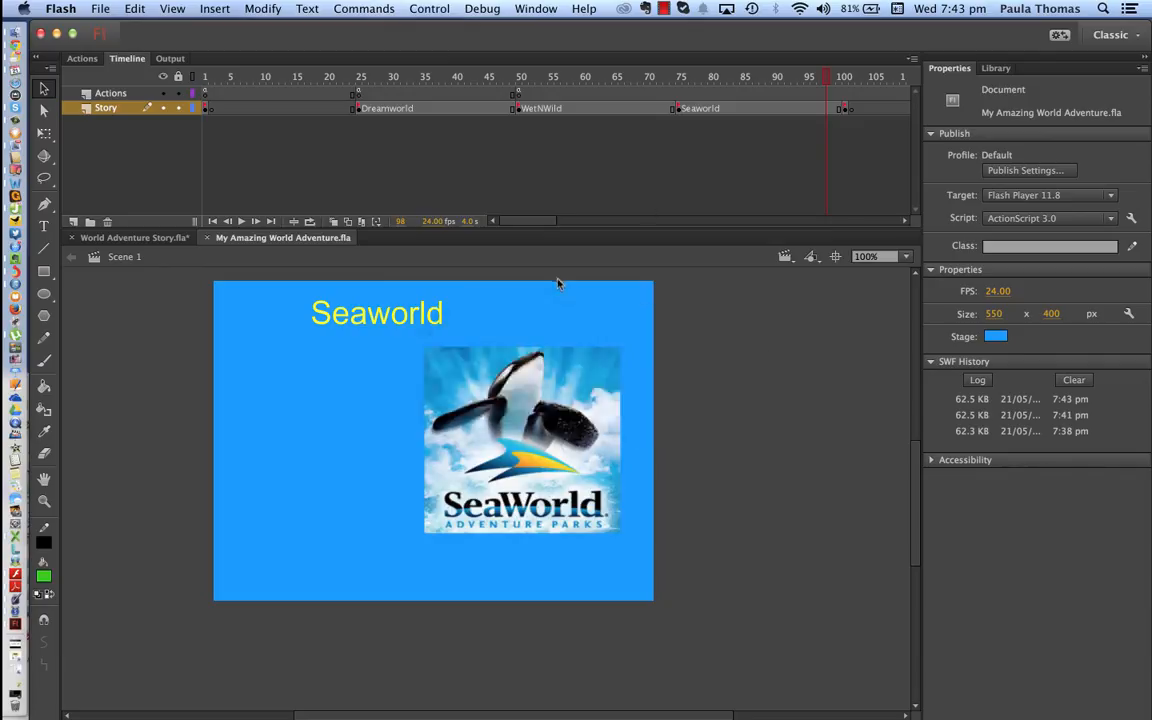
click(500, 445)
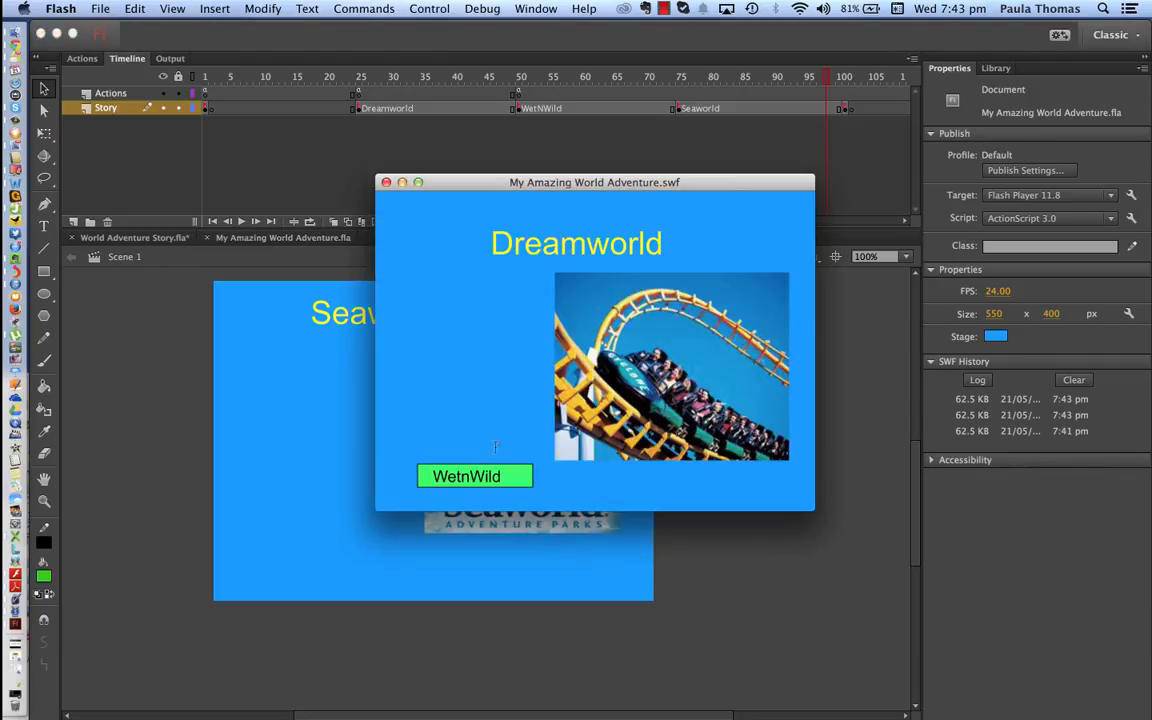
click(491, 474)
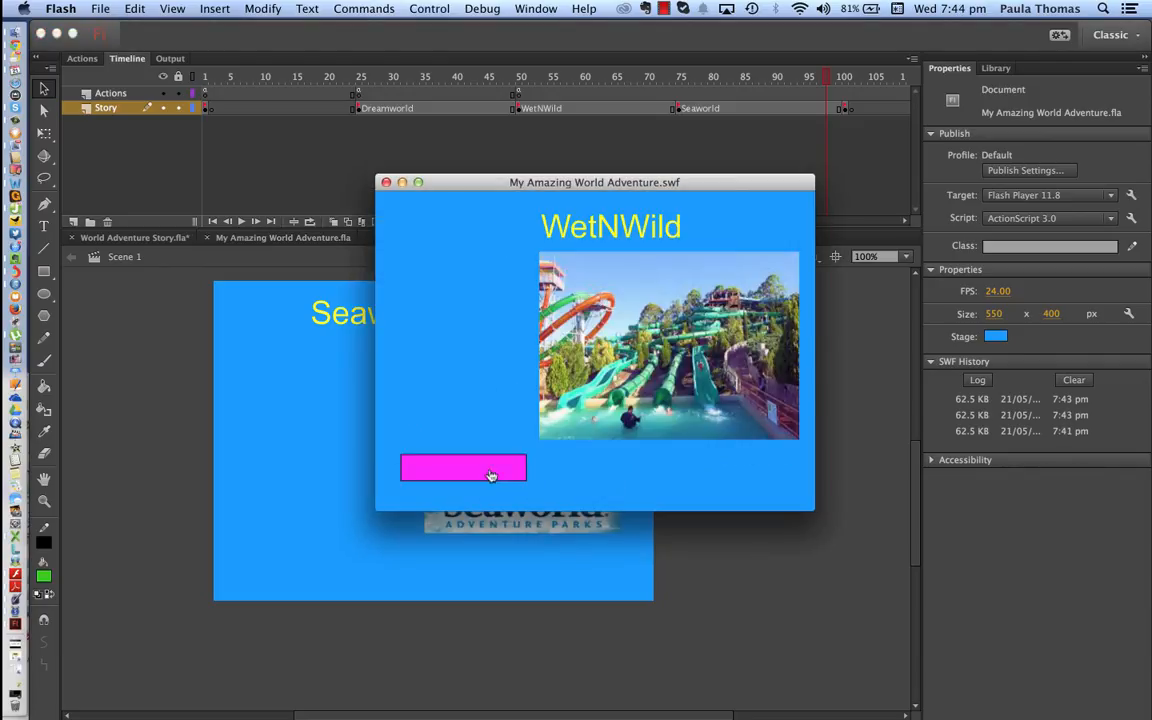
click(491, 470)
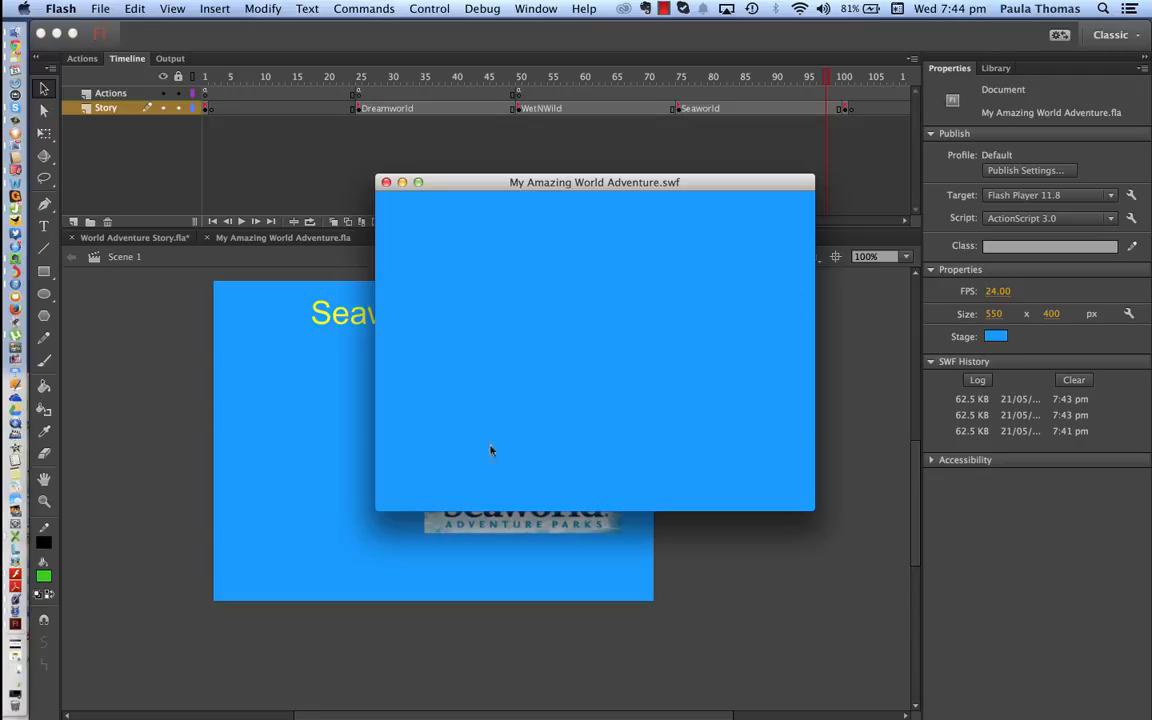
click(386, 183)
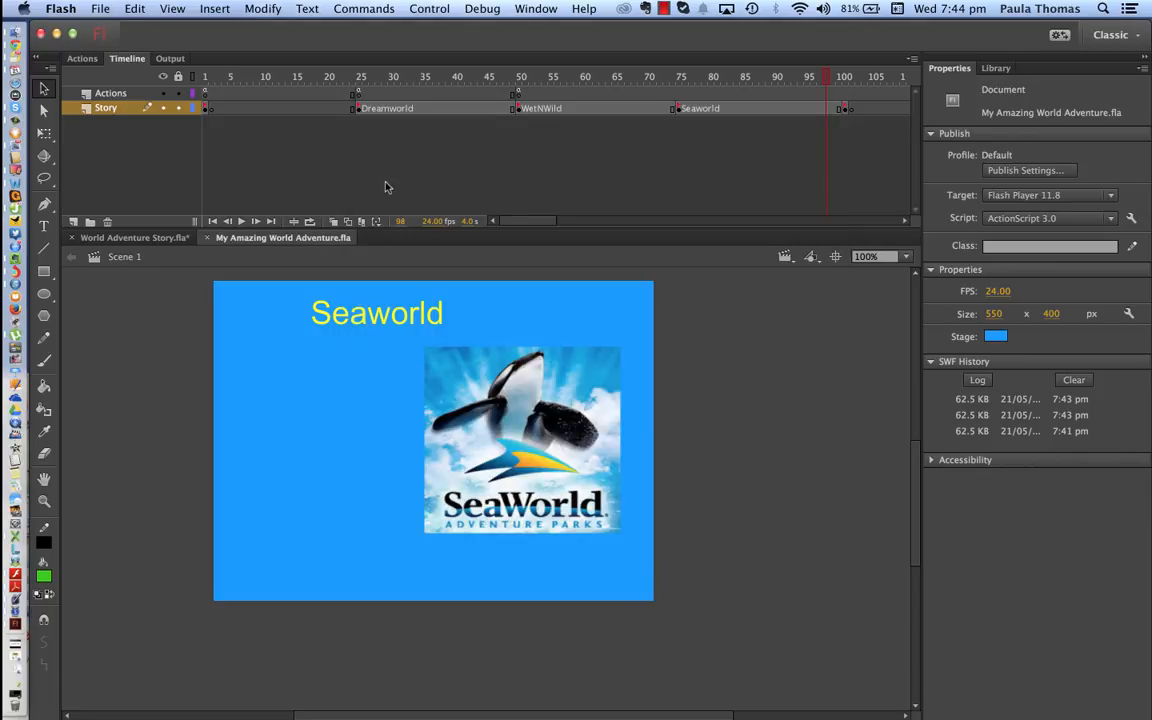
click(99, 9)
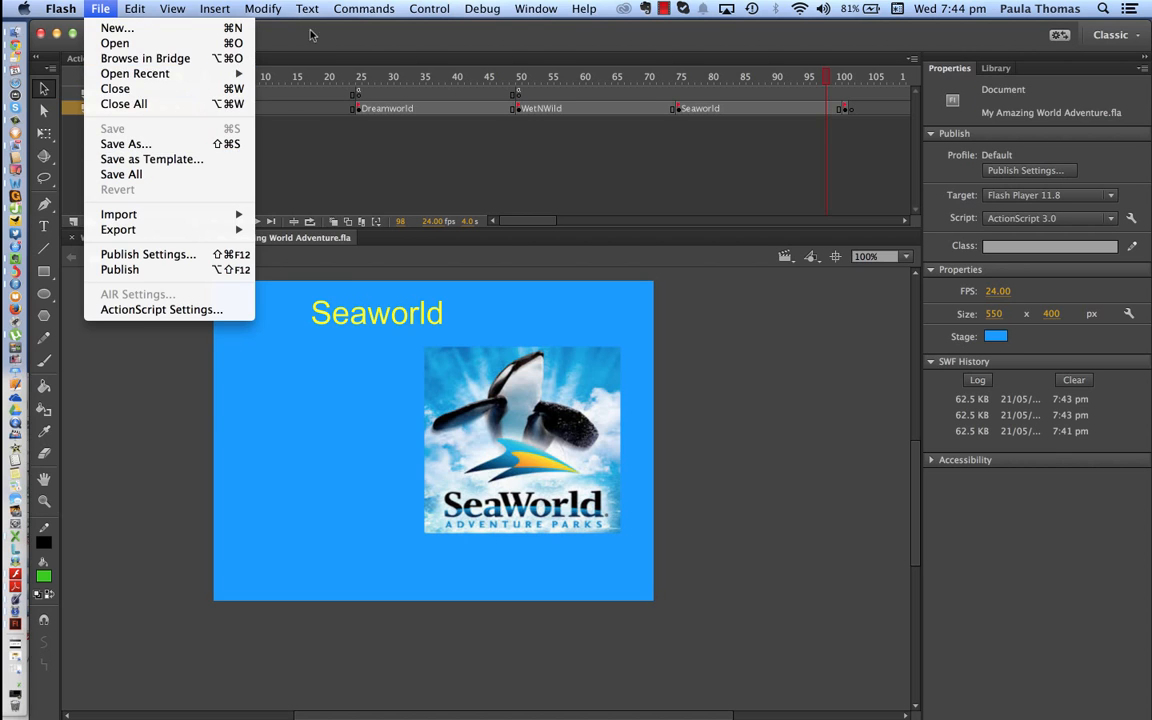
click(310, 35)
click(664, 9)
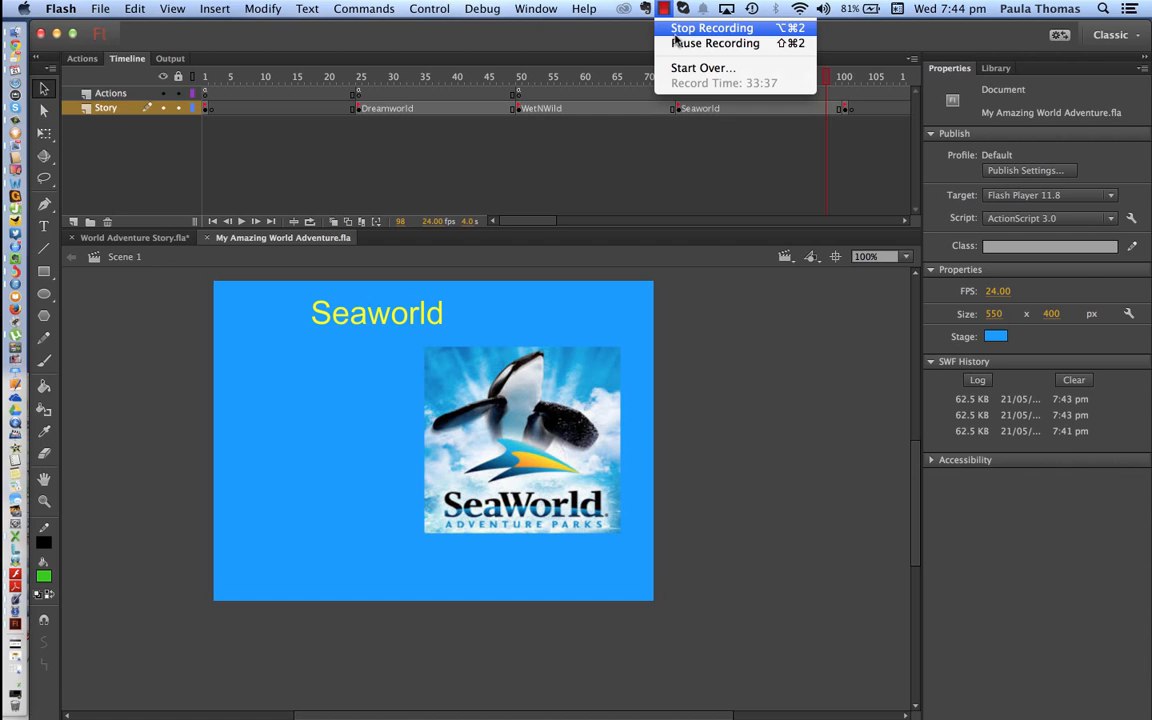
click(673, 36)
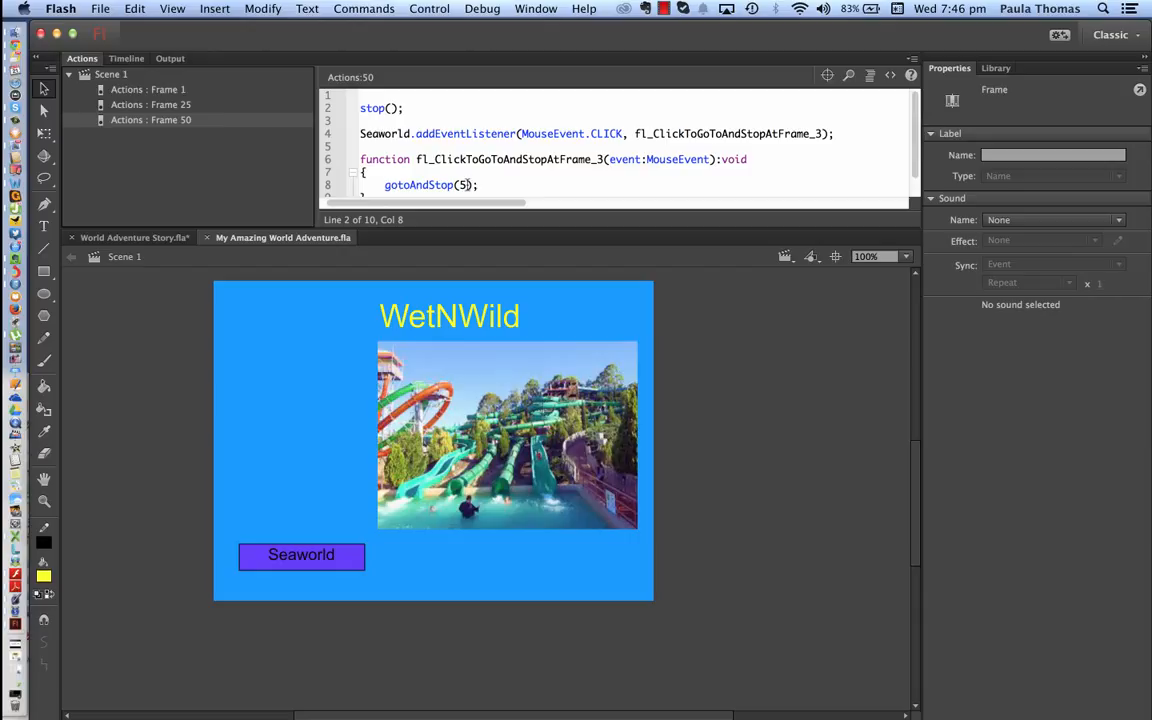
Check the Seaworld page's frame on the timeline, set gotoAndStop in the frame 50 script to 75 and save the file.
click(126, 60)
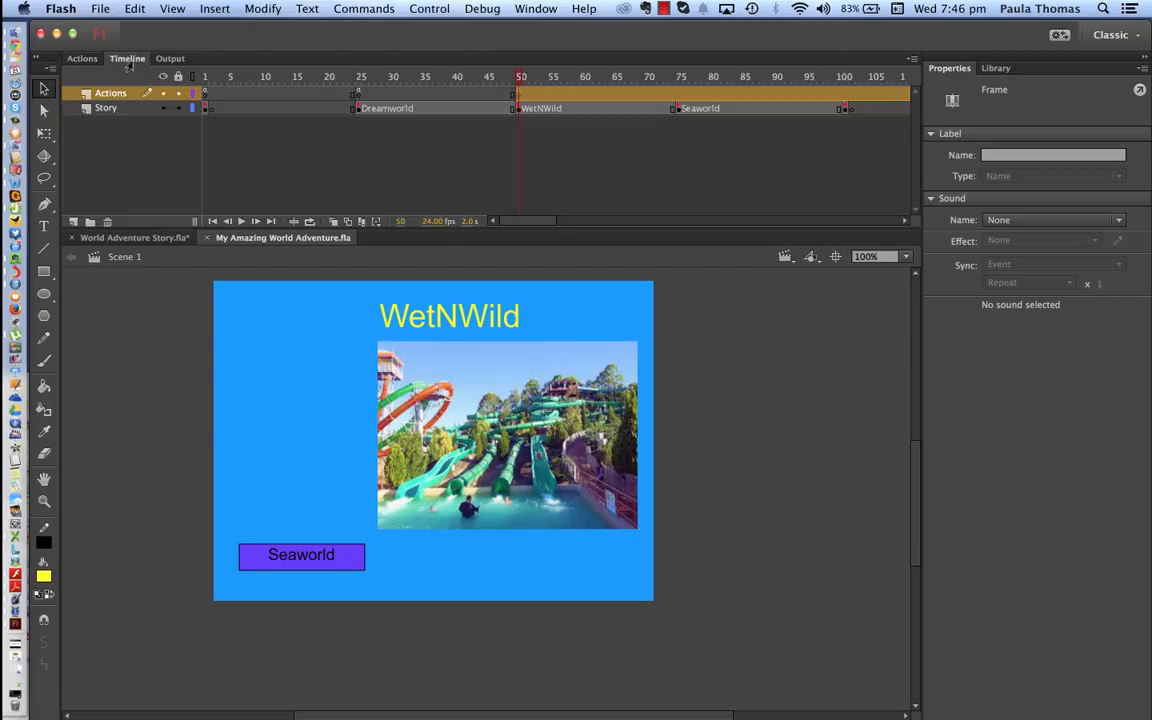
click(679, 80)
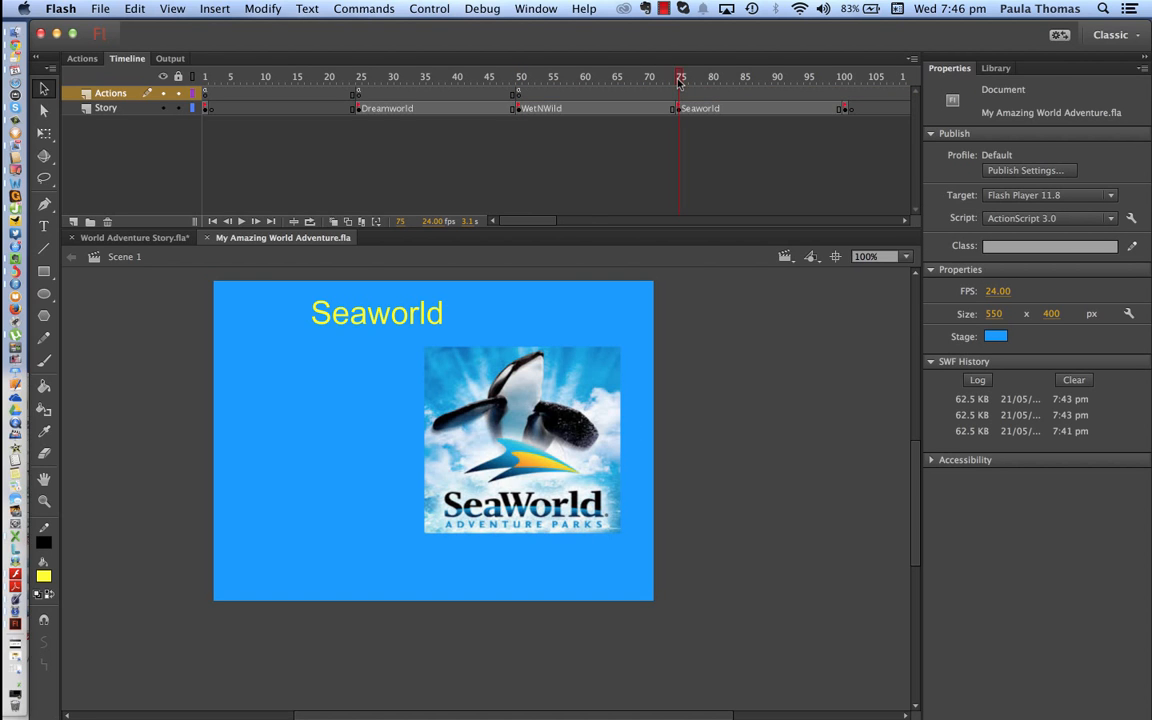
click(85, 60)
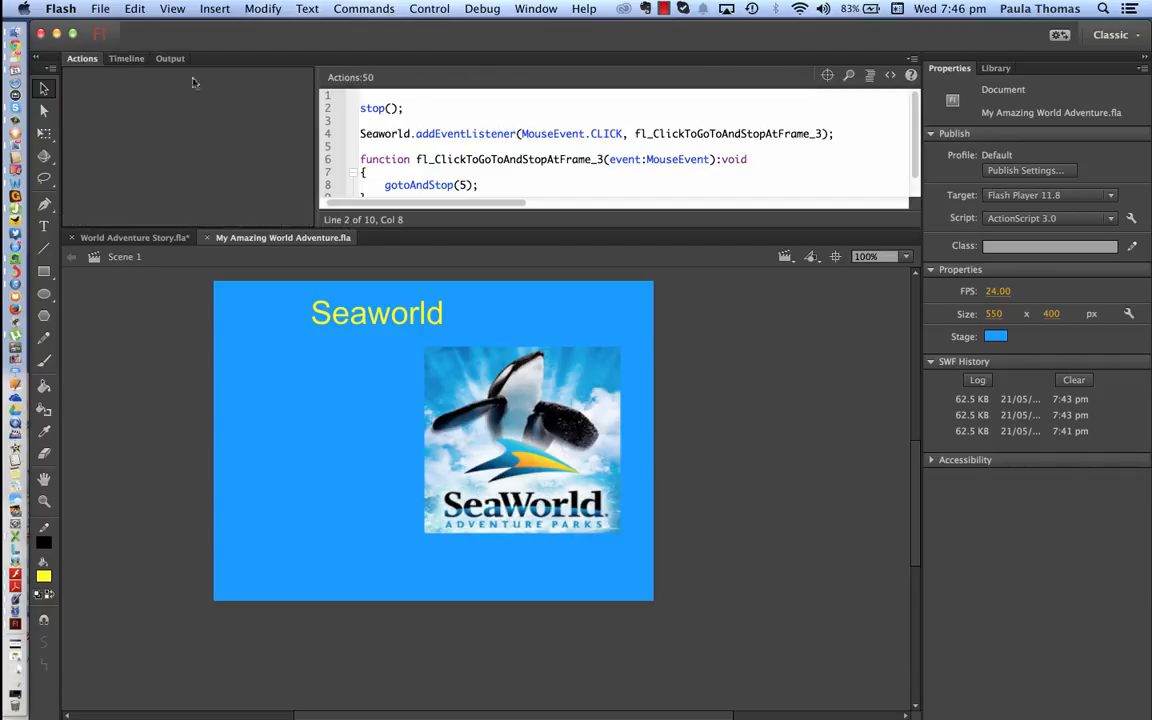
click(459, 185)
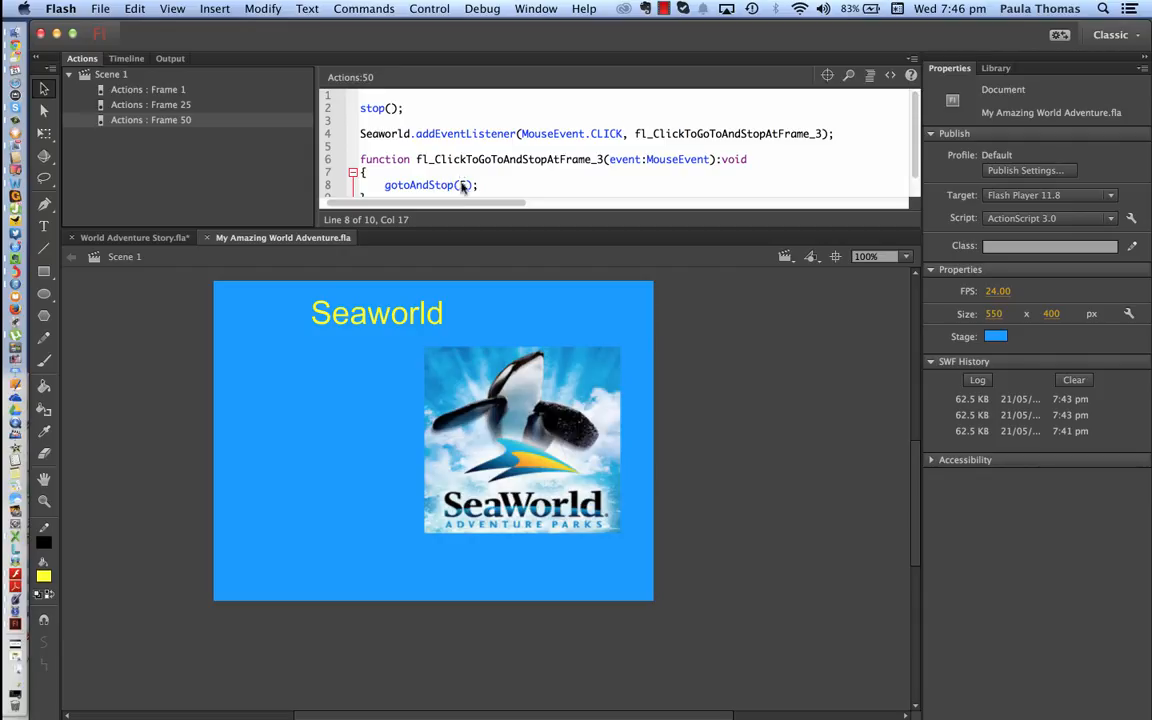
text(7)
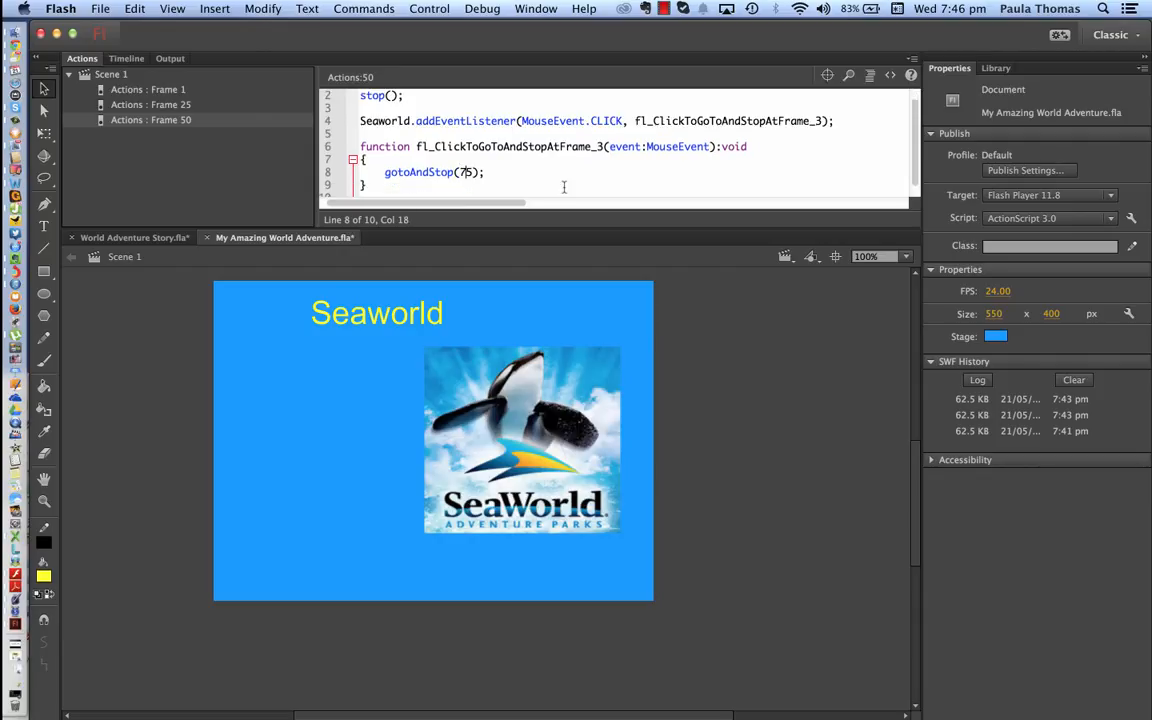
click(95, 8)
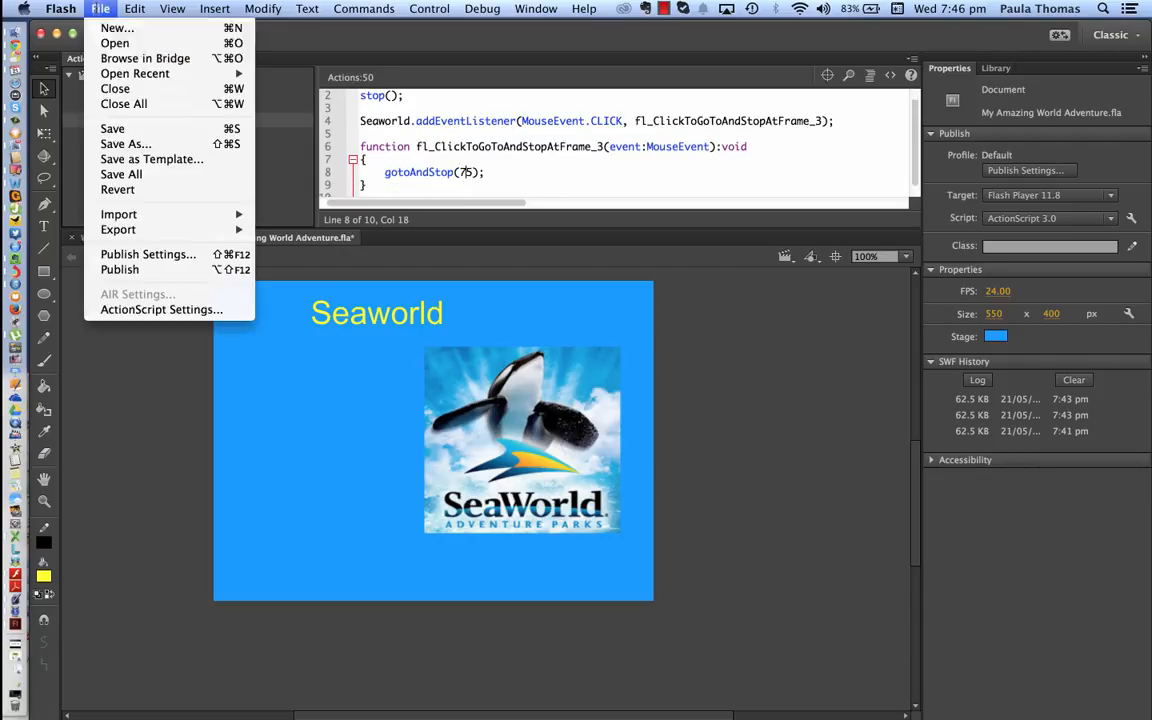
click(112, 128)
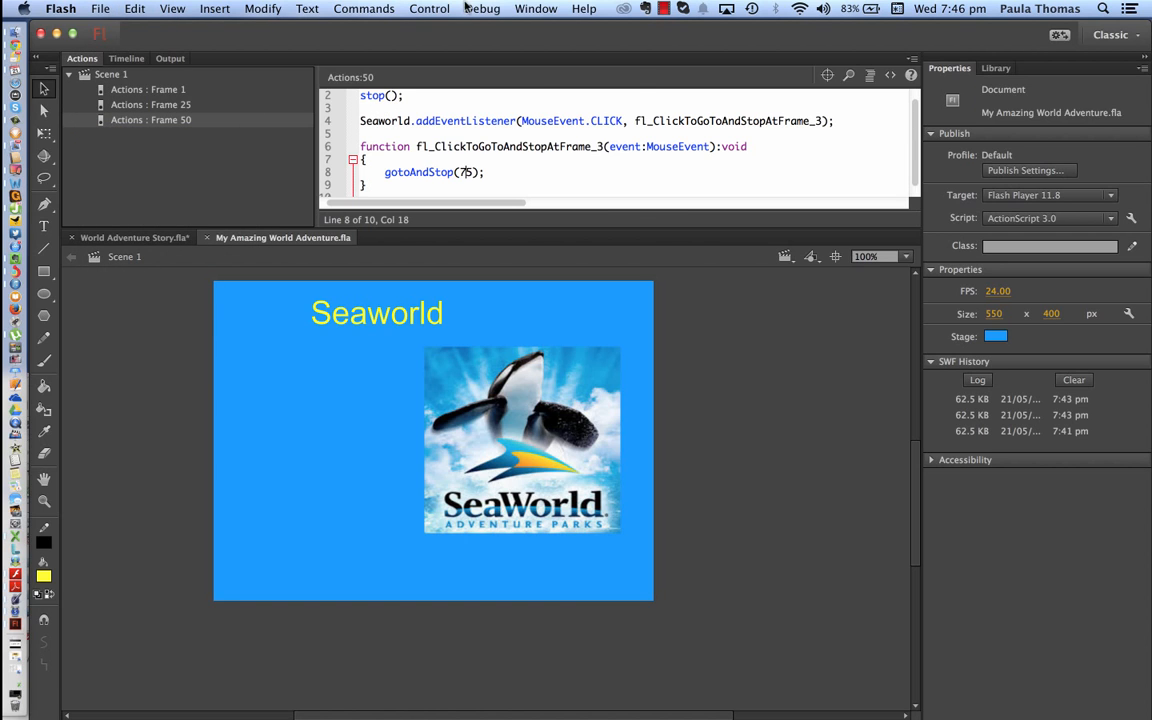
Test the Seaworld button's new frame target by playing the movie from the Dreamworld button onward, and return to the timeline.
click(412, 9)
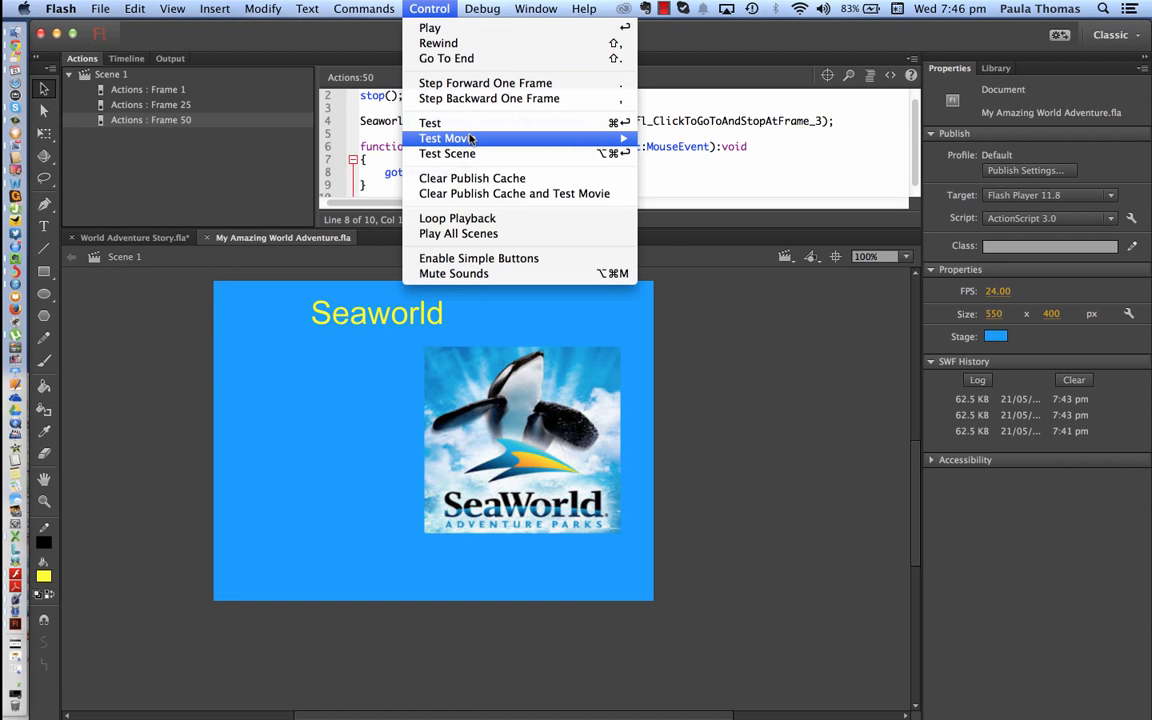
mouse_move(470, 138)
click(655, 140)
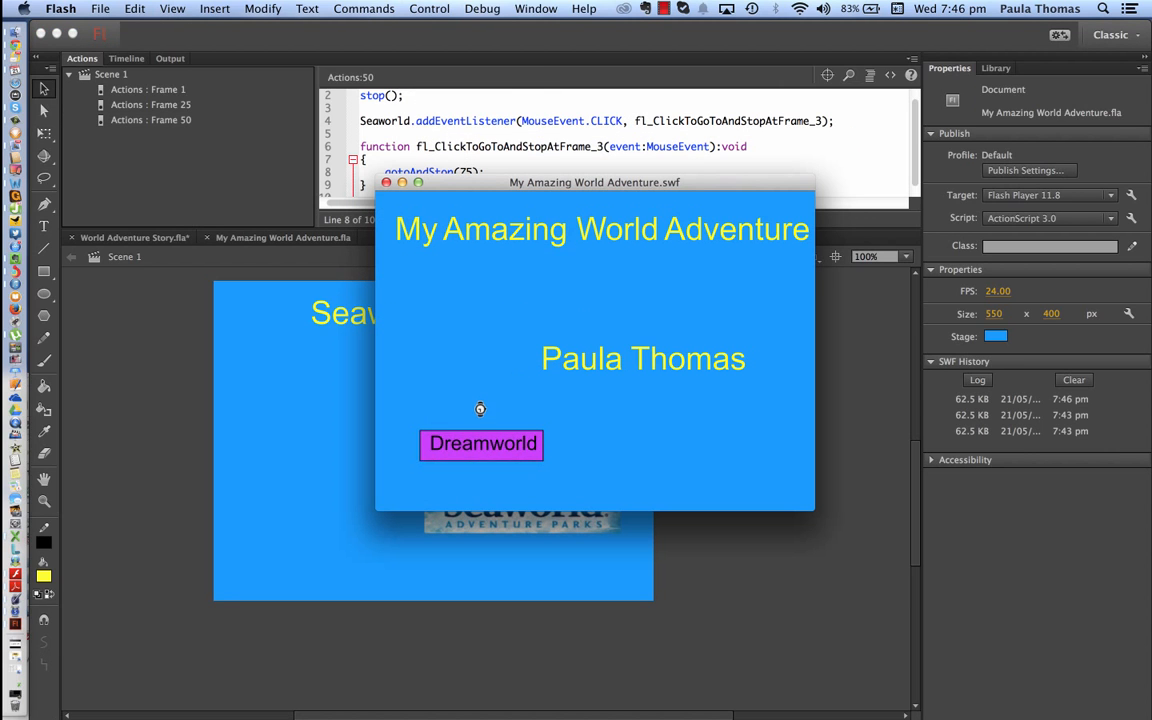
click(480, 443)
click(487, 477)
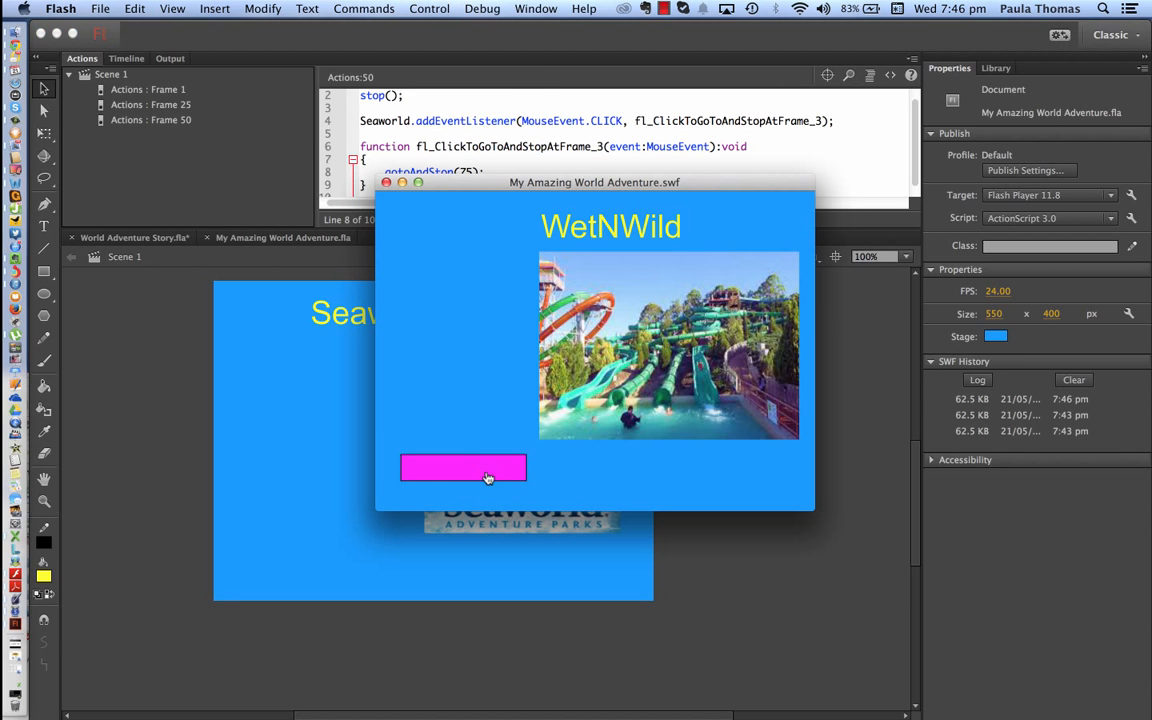
click(486, 470)
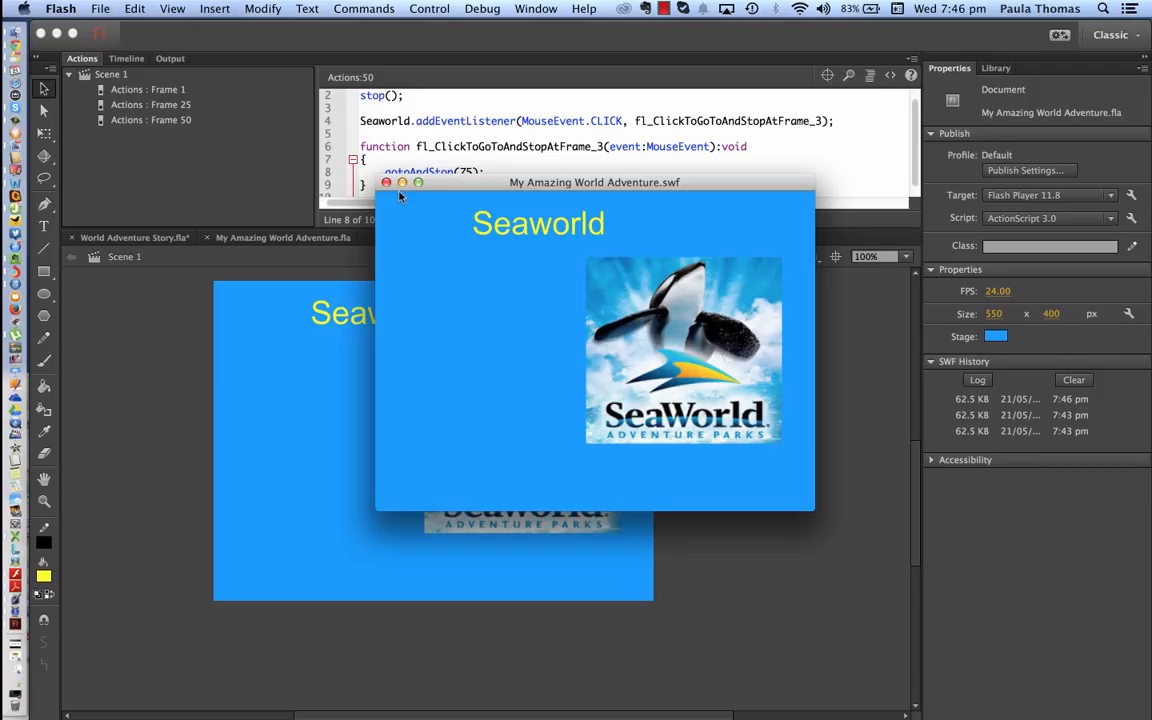
click(386, 182)
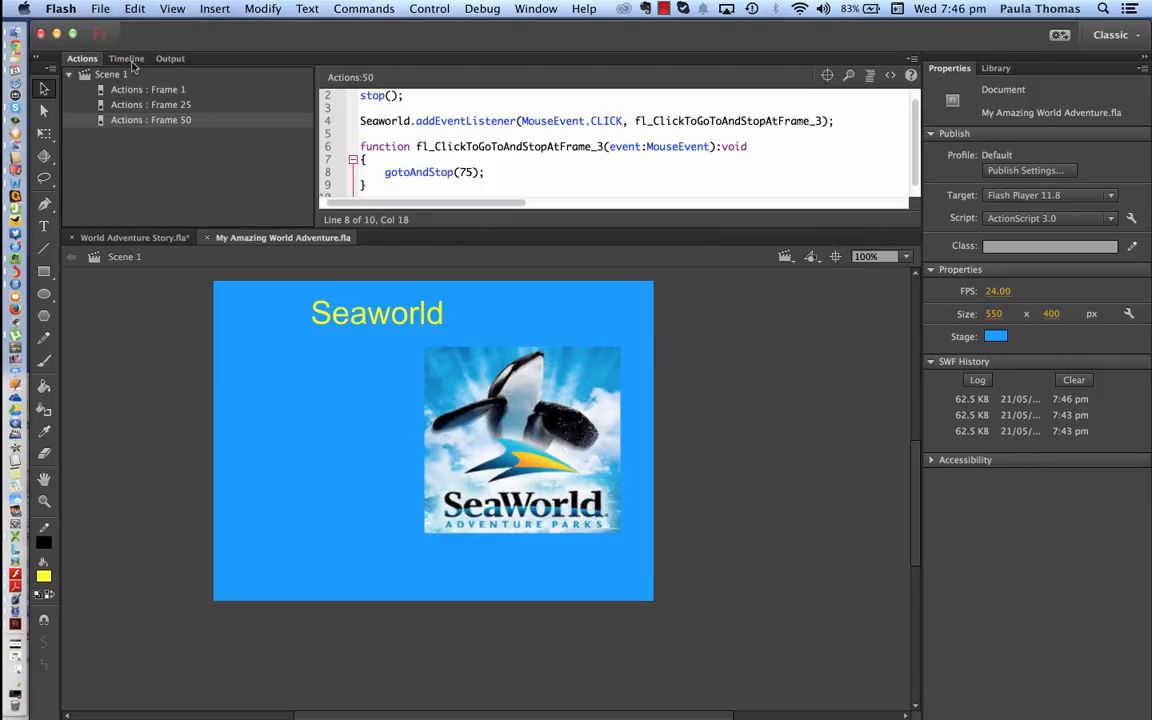
click(128, 59)
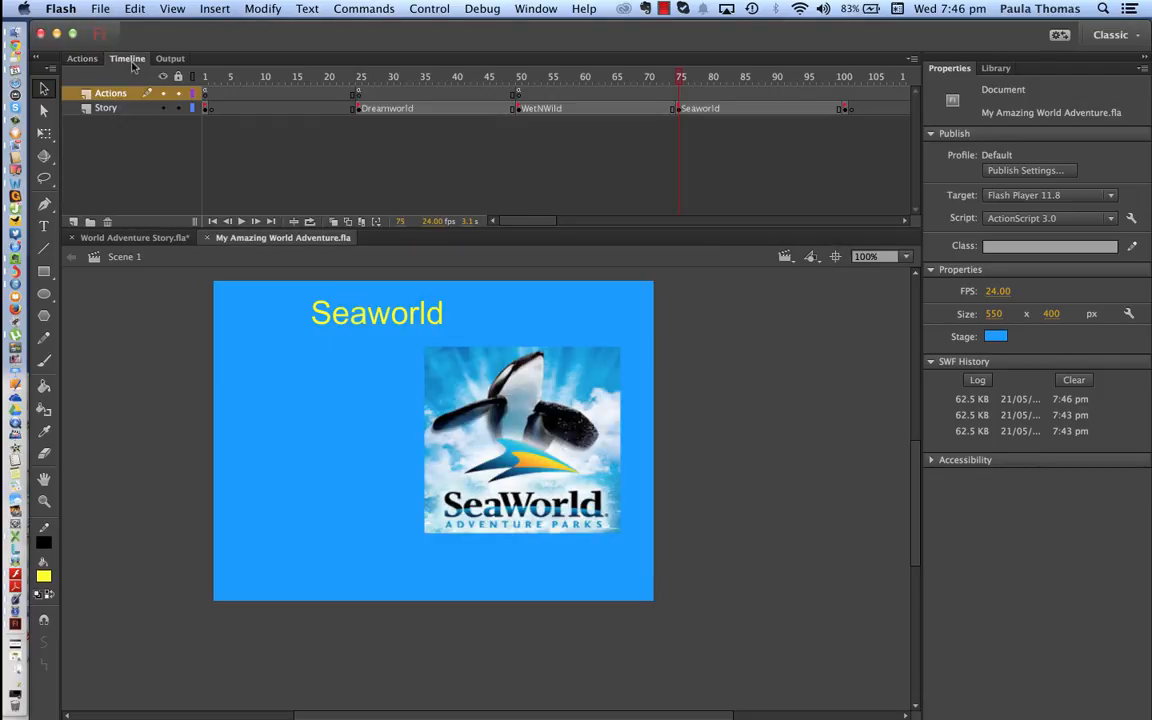